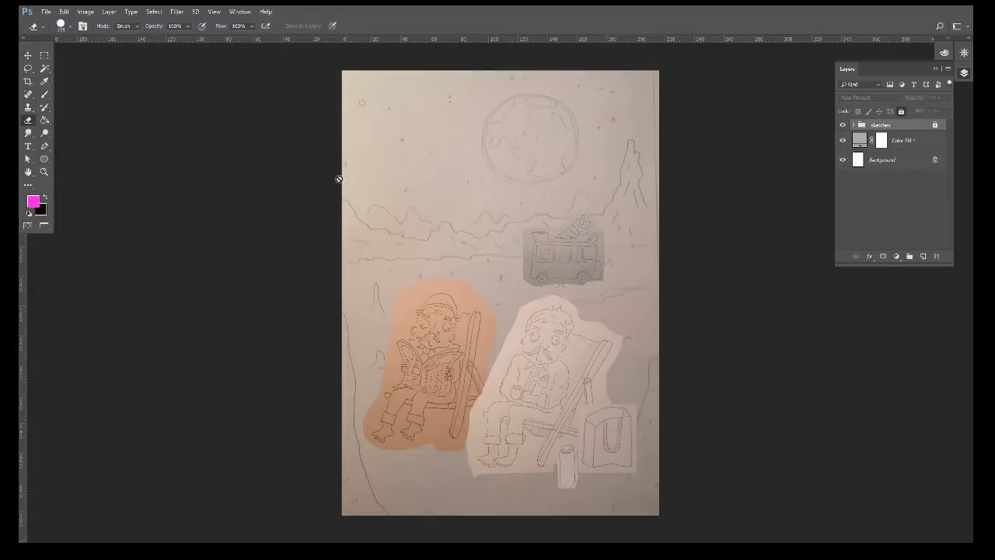
Step: Add a new layer above the sketches group and switch to a smaller brush
{"action": "left_click", "coordinate": [924, 256]}
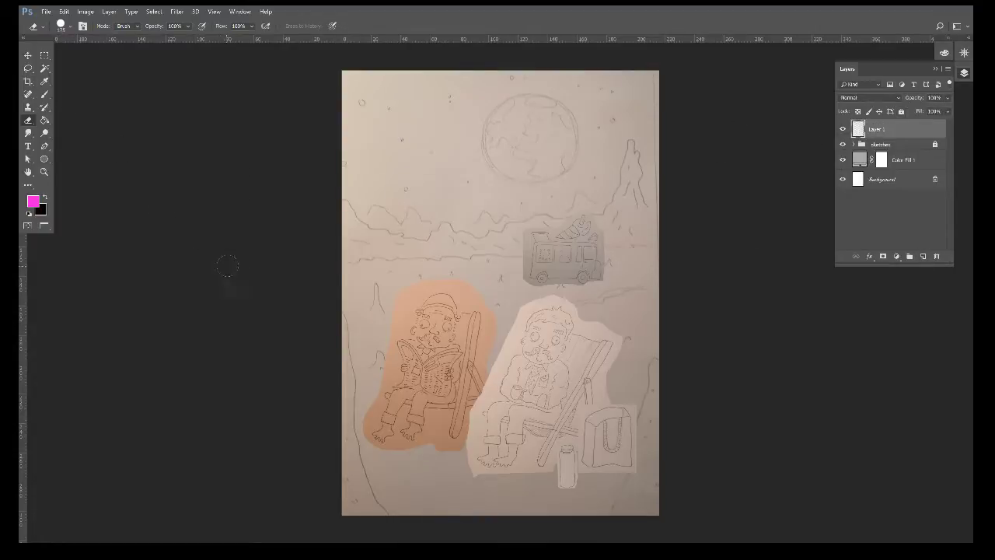
{"action": "key", "text": "bracketleft"}
{"action": "key", "text": "bracketleft"}
{"action": "key", "text": "b"}
Step: Paint a large magenta 'Hi' over the sky
{"action": "left_click_drag", "start_coordinate": [401, 146], "coordinate": [424, 247]}
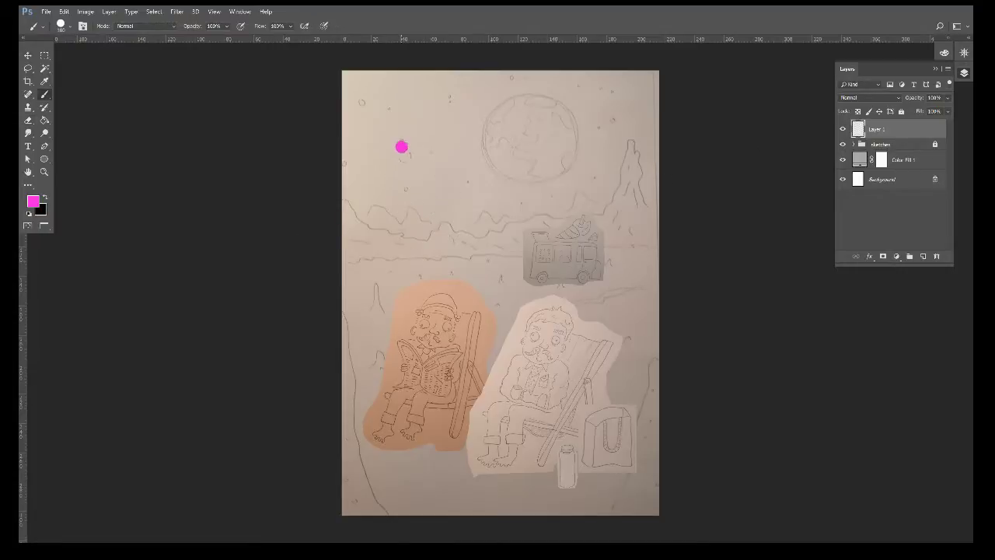
{"action": "left_click_drag", "start_coordinate": [405, 195], "coordinate": [477, 181]}
{"action": "left_click_drag", "start_coordinate": [457, 146], "coordinate": [472, 233]}
{"action": "left_click_drag", "start_coordinate": [526, 194], "coordinate": [532, 243]}
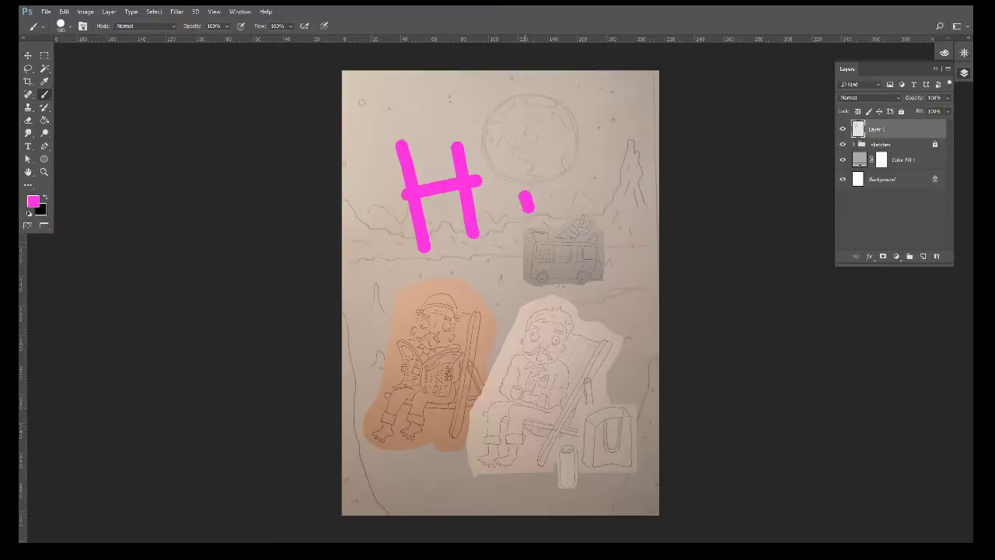
{"action": "left_click", "coordinate": [520, 147]}
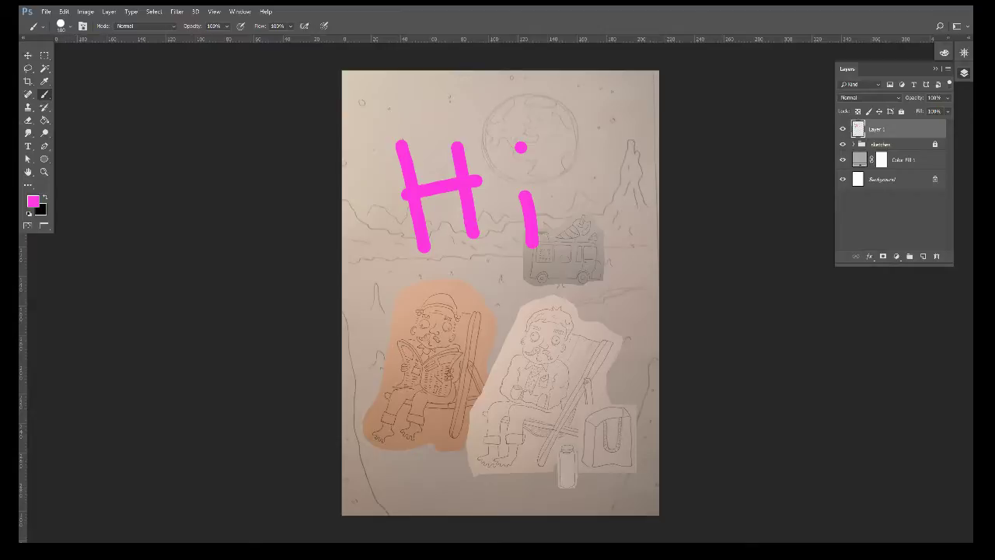
Step: Choose the Ink brush preset, undoing the test strokes made with it
{"action": "key", "text": "F5"}
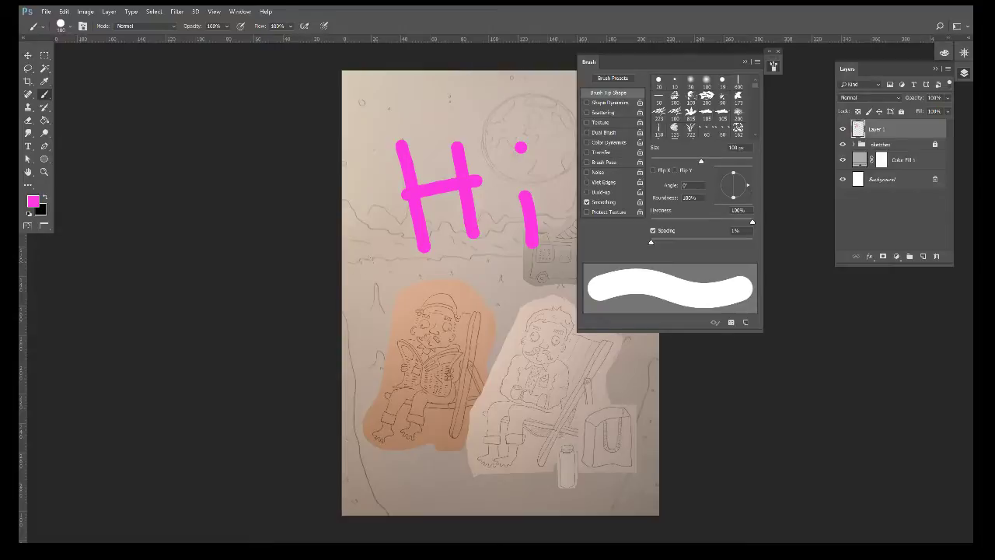
{"action": "left_click", "coordinate": [778, 51]}
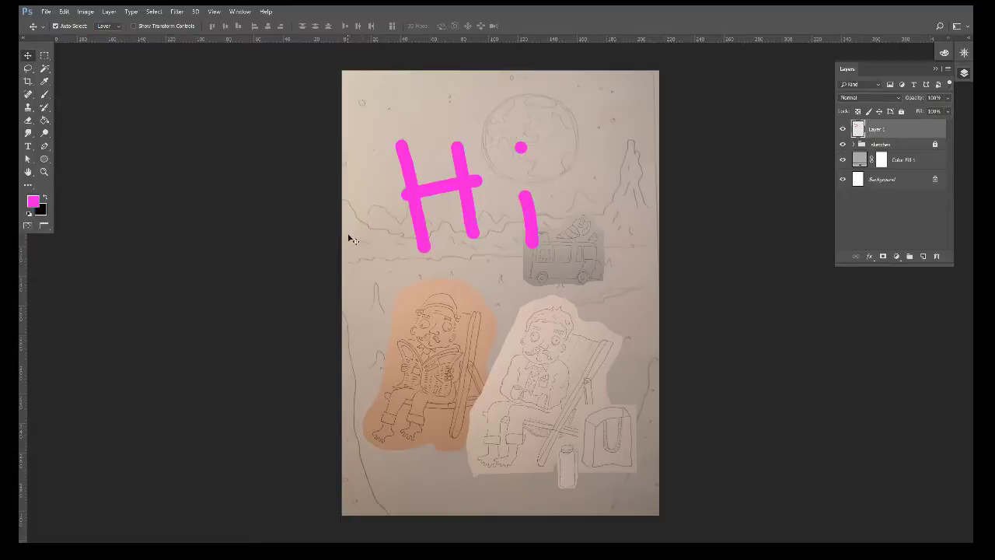
{"action": "left_click", "coordinate": [351, 261]}
{"action": "key", "text": "ctrl+z"}
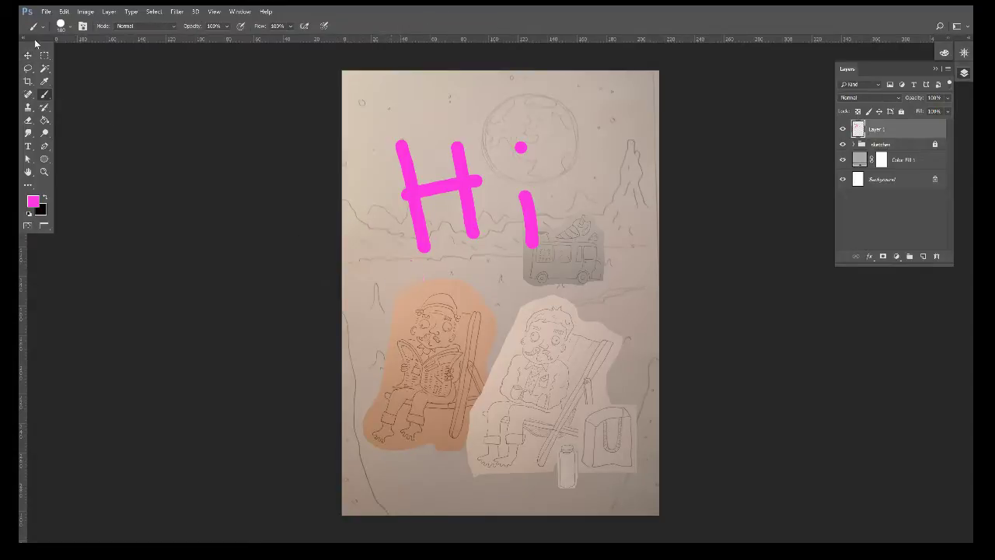
{"action": "left_click", "coordinate": [70, 26]}
{"action": "left_click", "coordinate": [84, 141]}
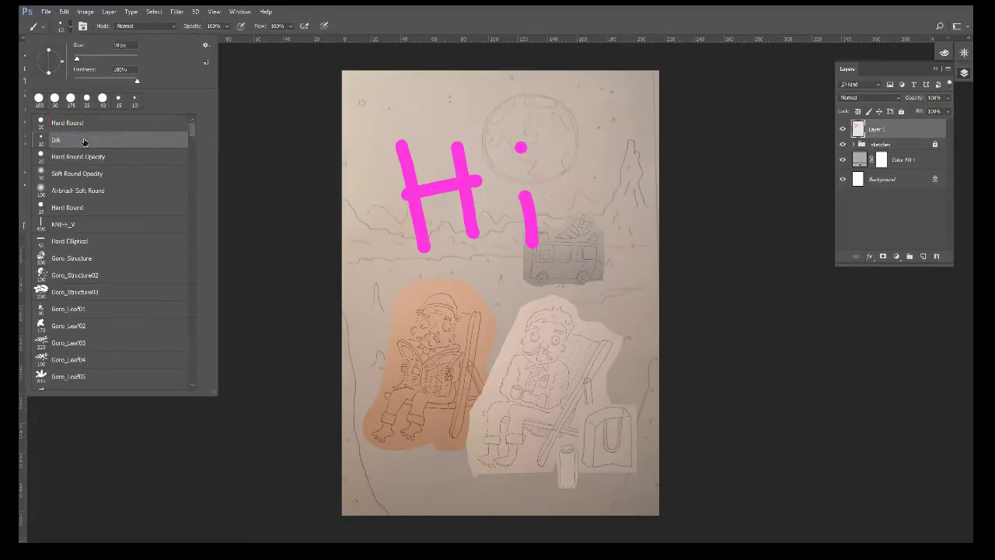
{"action": "left_click_drag", "start_coordinate": [417, 104], "coordinate": [442, 132]}
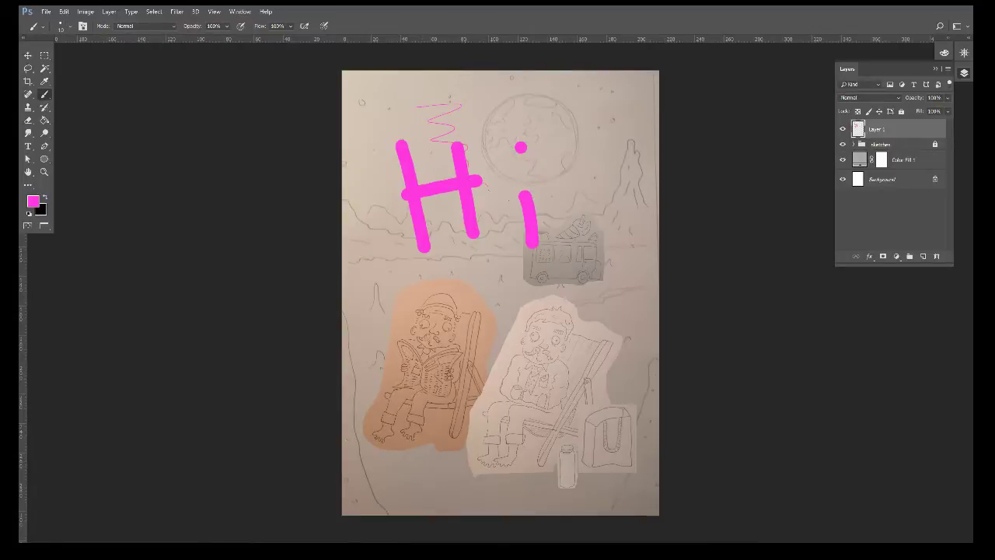
{"action": "key", "text": "ctrl+z"}
{"action": "left_click_drag", "start_coordinate": [418, 272], "coordinate": [439, 289]}
{"action": "key", "text": "ctrl+z"}
Step: Hide the test layer, rename it 'hi', and add an empty layer above sketches
{"action": "left_click", "coordinate": [842, 129]}
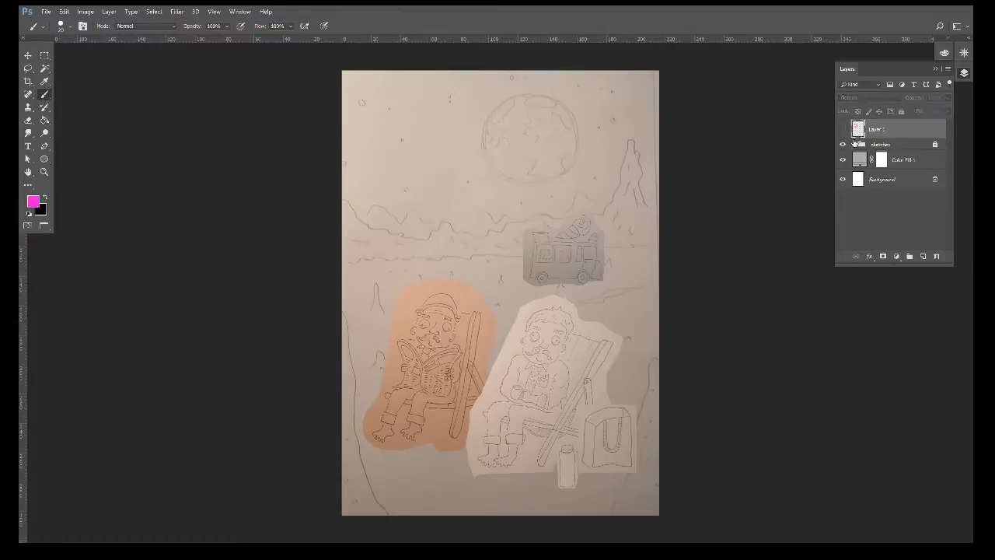
{"action": "double_click", "coordinate": [876, 129]}
{"action": "type", "text": "hi"}
{"action": "key", "text": "Return"}
{"action": "left_click", "coordinate": [894, 147]}
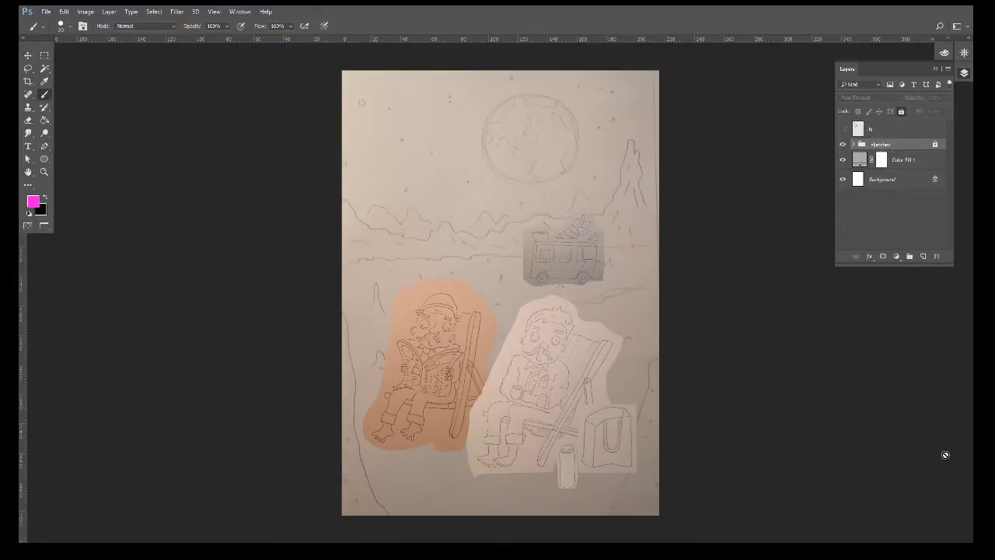
{"action": "left_click", "coordinate": [923, 256]}
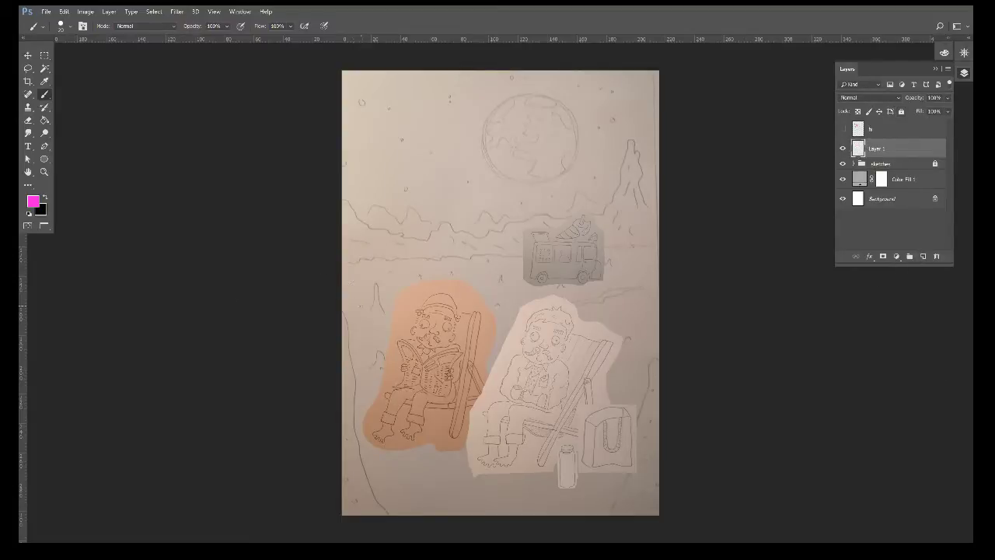
Step: Zoom in and center the view on the mustached man's left eye
{"action": "scroll", "coordinate": [451, 335], "scroll_direction": "up", "scroll_amount": 2}
{"action": "scroll", "coordinate": [455, 330], "scroll_direction": "up", "scroll_amount": 3}
{"action": "scroll", "coordinate": [462, 327], "scroll_direction": "up", "scroll_amount": 3}
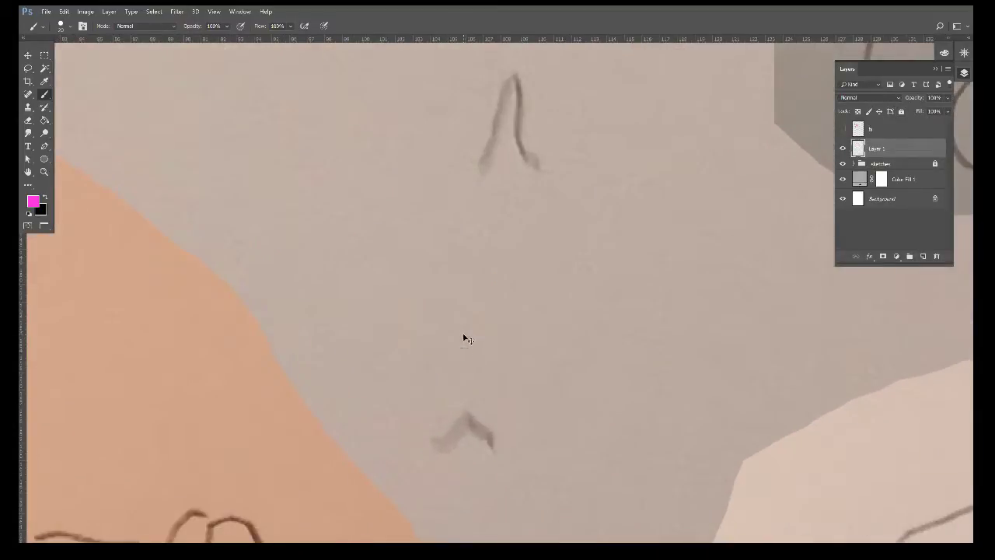
{"action": "mouse_move", "coordinate": [714, 356]}
{"action": "left_mouse_down"}
{"action": "mouse_move", "coordinate": [416, 233]}
{"action": "mouse_move", "coordinate": [415, 117]}
{"action": "mouse_move", "coordinate": [442, 135]}
{"action": "left_mouse_up"}
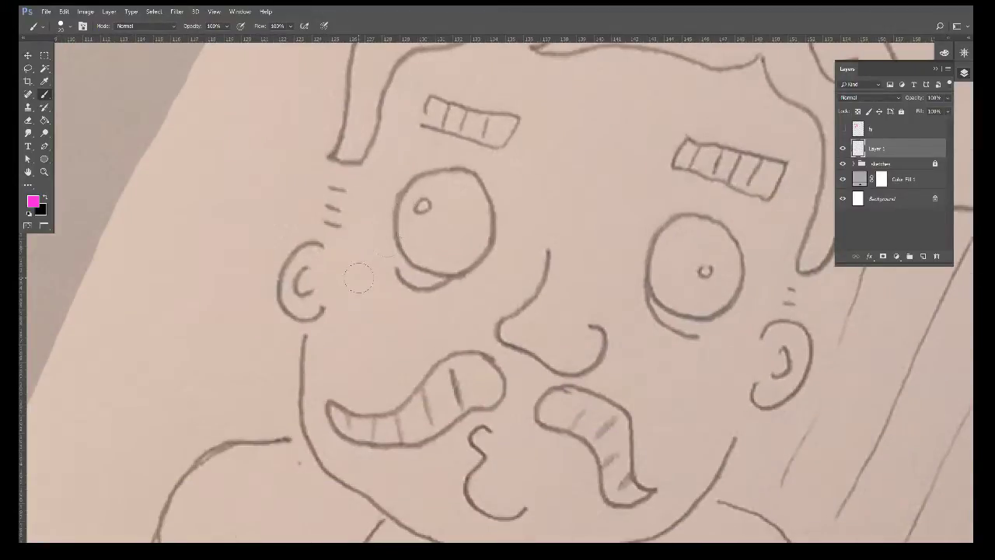
{"action": "scroll", "coordinate": [357, 281], "scroll_direction": "up", "scroll_amount": 1}
{"action": "scroll", "coordinate": [355, 284], "scroll_direction": "up", "scroll_amount": 1}
{"action": "scroll", "coordinate": [360, 262], "scroll_direction": "up", "scroll_amount": 2}
{"action": "scroll", "coordinate": [351, 151], "scroll_direction": "up", "scroll_amount": 2}
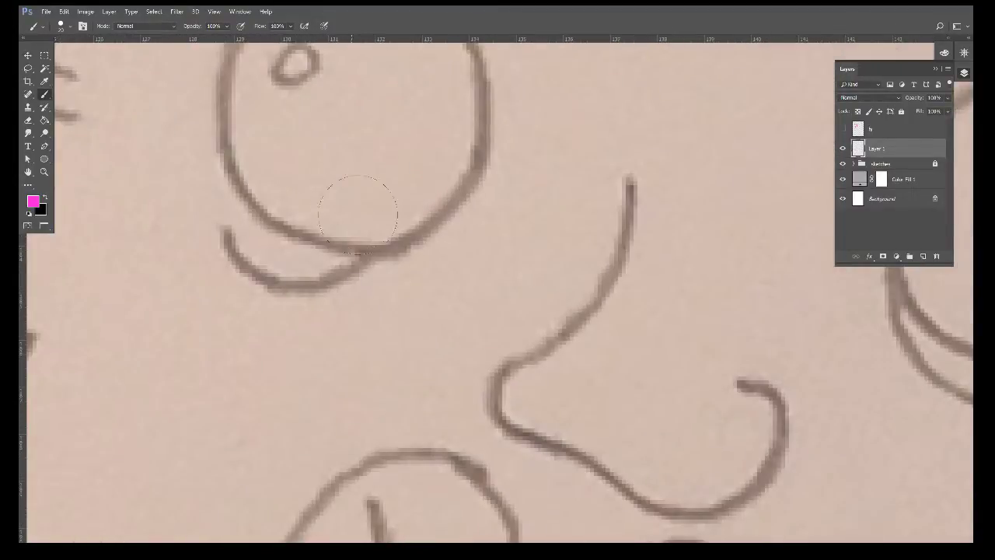
{"action": "left_click_drag", "start_coordinate": [357, 214], "coordinate": [460, 306]}
{"action": "left_click_drag", "start_coordinate": [246, 205], "coordinate": [327, 250]}
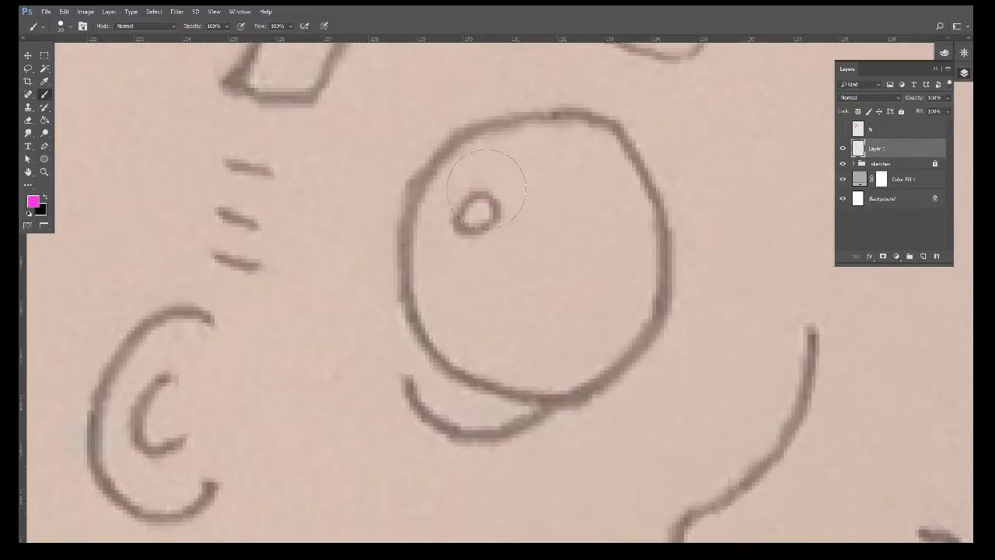
Step: Make black the foreground colour and ink a ring around the eye's pupil
{"action": "left_click_drag", "start_coordinate": [488, 184], "coordinate": [446, 216]}
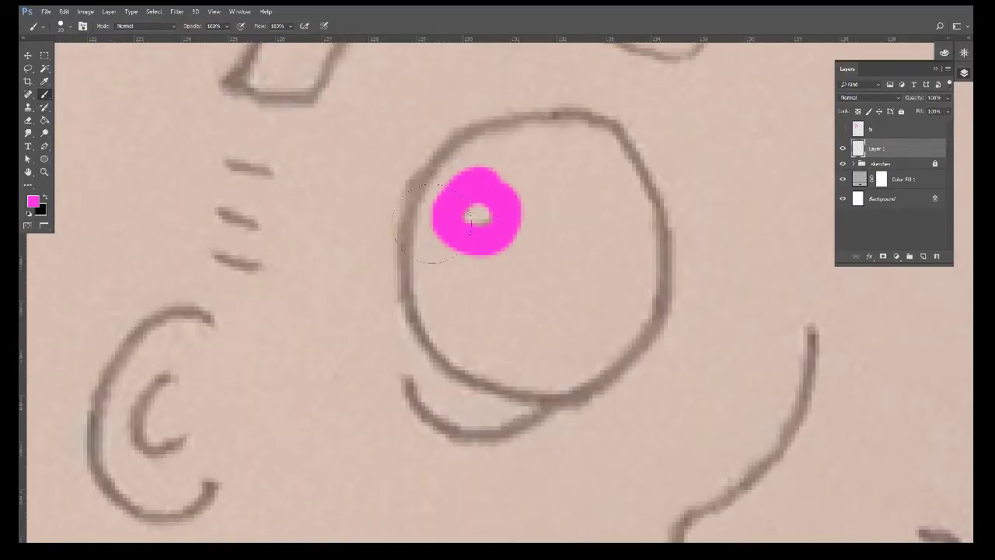
{"action": "key", "text": "F6"}
{"action": "key", "text": "ctrl+z"}
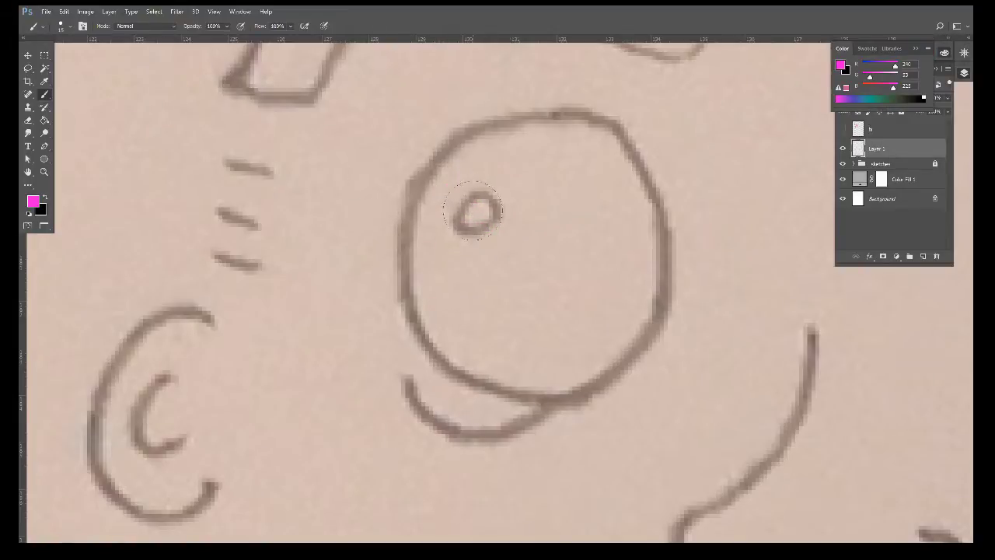
{"action": "mouse_move", "coordinate": [482, 188]}
{"action": "left_mouse_down"}
{"action": "mouse_move", "coordinate": [457, 196]}
{"action": "mouse_move", "coordinate": [466, 226]}
{"action": "mouse_move", "coordinate": [501, 201]}
{"action": "mouse_move", "coordinate": [476, 206]}
{"action": "mouse_move", "coordinate": [458, 189]}
{"action": "mouse_move", "coordinate": [475, 191]}
{"action": "mouse_move", "coordinate": [455, 214]}
{"action": "mouse_move", "coordinate": [505, 223]}
{"action": "mouse_move", "coordinate": [502, 191]}
{"action": "mouse_move", "coordinate": [476, 209]}
{"action": "left_mouse_up"}
{"action": "key", "text": "ctrl+z"}
{"action": "key", "text": "ctrl+z"}
{"action": "key", "text": "x"}
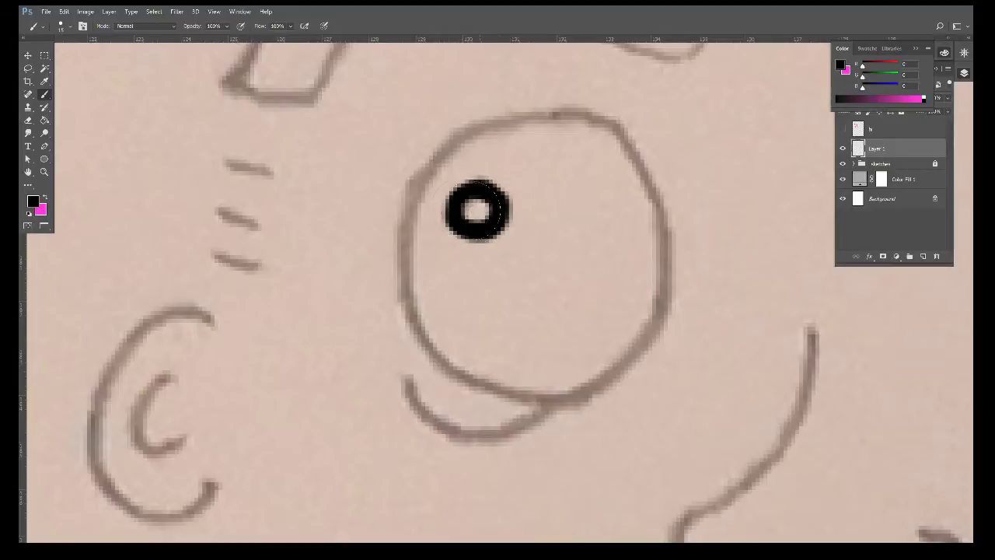
{"action": "left_click_drag", "start_coordinate": [561, 214], "coordinate": [512, 266]}
{"action": "mouse_move", "coordinate": [592, 204]}
{"action": "left_mouse_down"}
{"action": "mouse_move", "coordinate": [482, 166]}
{"action": "mouse_move", "coordinate": [388, 186]}
{"action": "mouse_move", "coordinate": [332, 271]}
{"action": "mouse_move", "coordinate": [330, 385]}
{"action": "mouse_move", "coordinate": [505, 455]}
{"action": "left_mouse_up"}
{"action": "key", "text": "ctrl+z"}
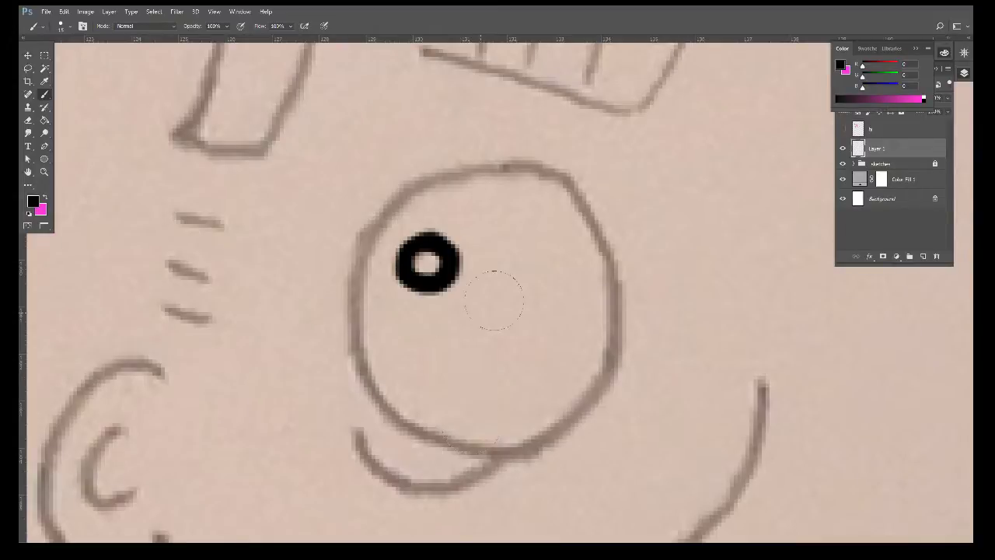
{"action": "scroll", "coordinate": [458, 269], "scroll_direction": "up", "scroll_amount": 3}
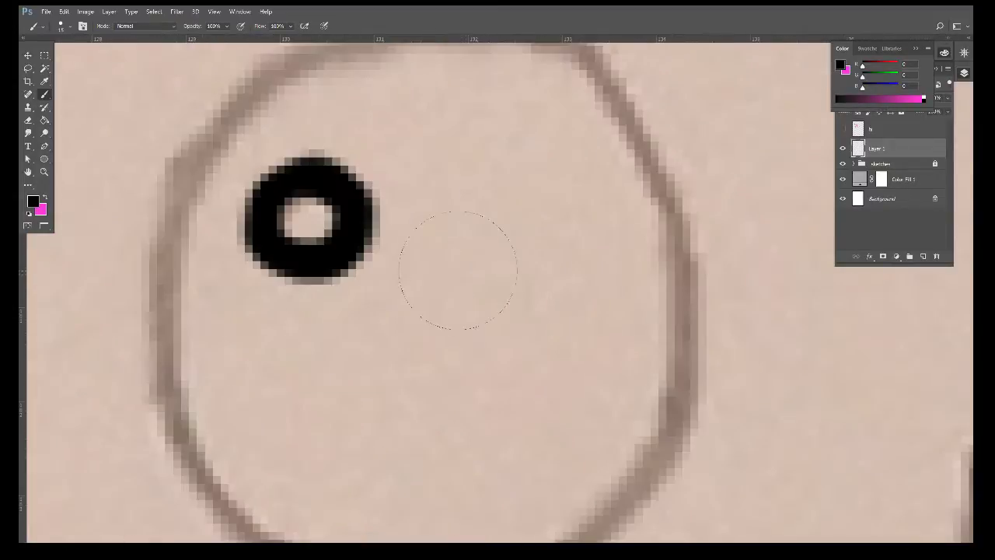
{"action": "left_click_drag", "start_coordinate": [474, 276], "coordinate": [508, 344]}
Step: Ink the eye outline, lower lid and nose with its nostril curl in black
{"action": "scroll", "coordinate": [502, 348], "scroll_direction": "down", "scroll_amount": 2}
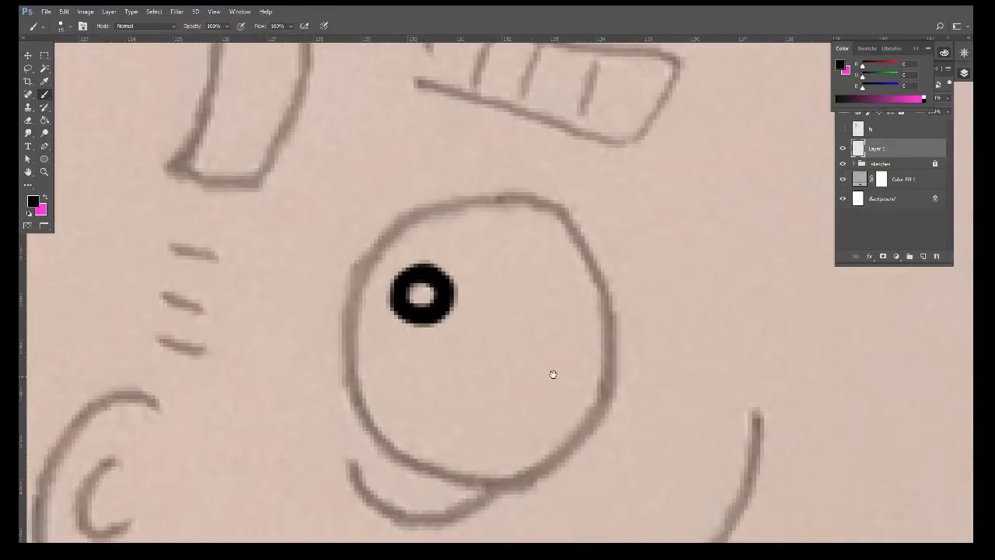
{"action": "left_click_drag", "start_coordinate": [553, 373], "coordinate": [503, 296]}
{"action": "mouse_move", "coordinate": [345, 154]}
{"action": "left_mouse_down"}
{"action": "mouse_move", "coordinate": [381, 142]}
{"action": "mouse_move", "coordinate": [524, 138]}
{"action": "mouse_move", "coordinate": [590, 262]}
{"action": "mouse_move", "coordinate": [535, 361]}
{"action": "mouse_move", "coordinate": [413, 396]}
{"action": "mouse_move", "coordinate": [324, 351]}
{"action": "mouse_move", "coordinate": [296, 271]}
{"action": "mouse_move", "coordinate": [312, 181]}
{"action": "mouse_move", "coordinate": [361, 132]}
{"action": "left_mouse_up"}
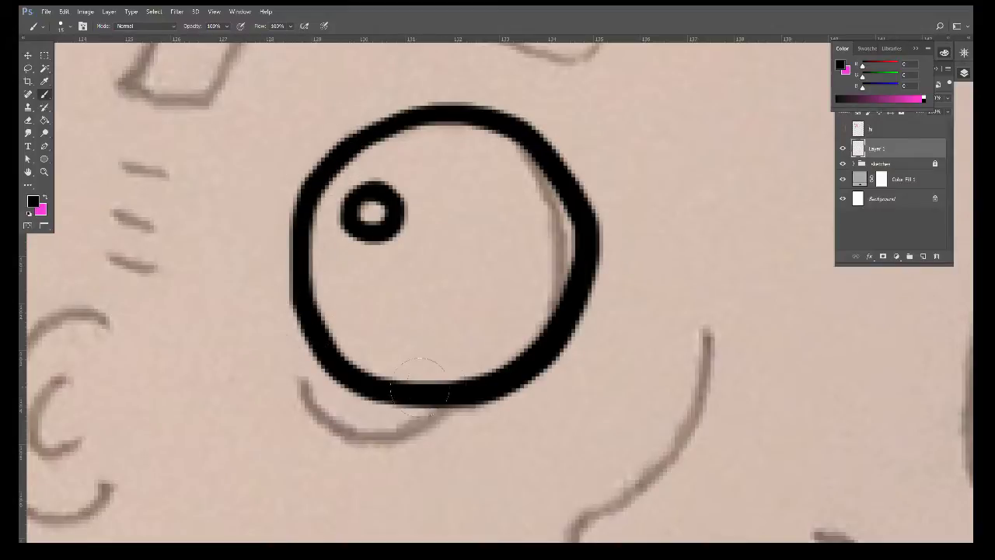
{"action": "mouse_move", "coordinate": [292, 381]}
{"action": "left_mouse_down"}
{"action": "mouse_move", "coordinate": [310, 405]}
{"action": "mouse_move", "coordinate": [529, 392]}
{"action": "left_mouse_up"}
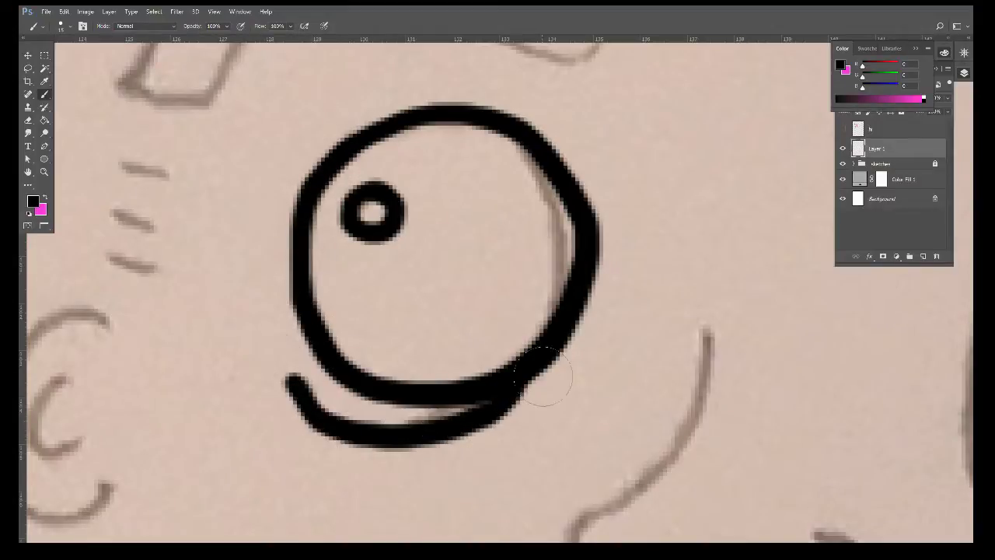
{"action": "left_click_drag", "start_coordinate": [685, 422], "coordinate": [433, 228]}
{"action": "mouse_move", "coordinate": [455, 141]}
{"action": "left_mouse_down"}
{"action": "mouse_move", "coordinate": [440, 240]}
{"action": "mouse_move", "coordinate": [328, 333]}
{"action": "mouse_move", "coordinate": [459, 418]}
{"action": "mouse_move", "coordinate": [622, 420]}
{"action": "mouse_move", "coordinate": [555, 334]}
{"action": "left_mouse_up"}
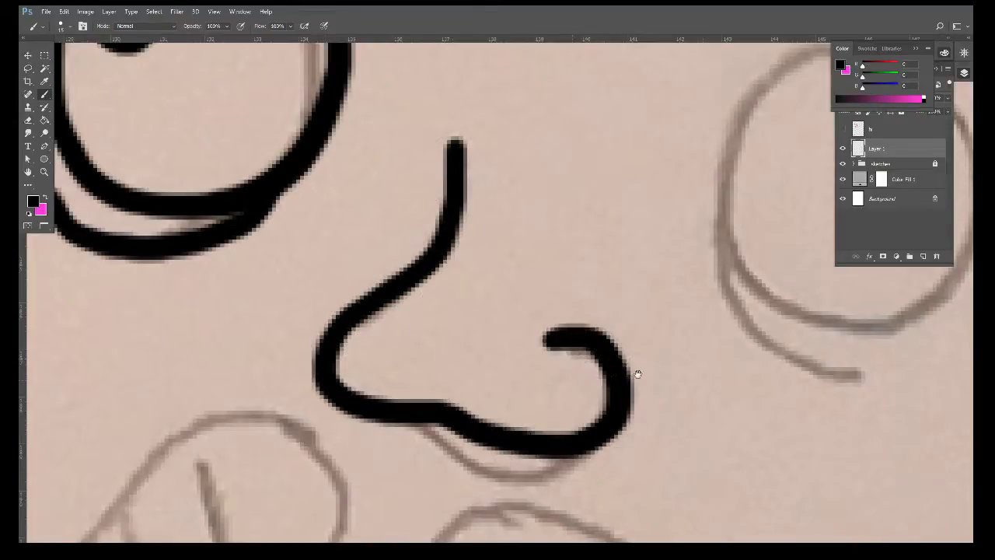
{"action": "left_click_drag", "start_coordinate": [777, 343], "coordinate": [417, 432]}
Step: Ink the other eye's pupil ring and outline, plus the ear's inner curl and rim
{"action": "mouse_move", "coordinate": [517, 258]}
{"action": "left_mouse_down"}
{"action": "mouse_move", "coordinate": [504, 268]}
{"action": "mouse_move", "coordinate": [535, 289]}
{"action": "mouse_move", "coordinate": [519, 256]}
{"action": "left_mouse_up"}
{"action": "mouse_move", "coordinate": [585, 166]}
{"action": "left_mouse_down"}
{"action": "mouse_move", "coordinate": [462, 150]}
{"action": "mouse_move", "coordinate": [399, 229]}
{"action": "mouse_move", "coordinate": [385, 332]}
{"action": "mouse_move", "coordinate": [456, 395]}
{"action": "mouse_move", "coordinate": [588, 389]}
{"action": "mouse_move", "coordinate": [640, 277]}
{"action": "mouse_move", "coordinate": [592, 185]}
{"action": "left_mouse_up"}
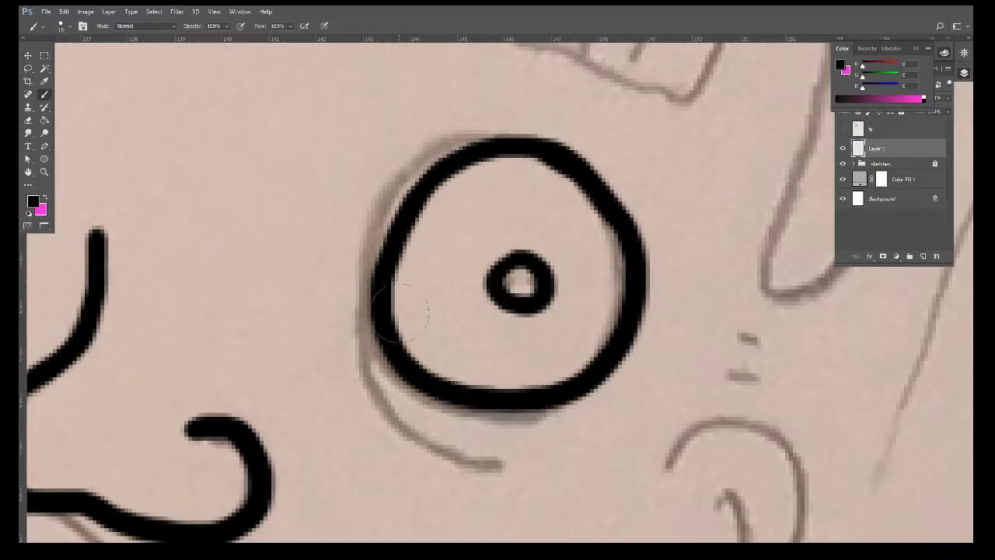
{"action": "mouse_move", "coordinate": [393, 363]}
{"action": "left_mouse_down"}
{"action": "mouse_move", "coordinate": [441, 429]}
{"action": "mouse_move", "coordinate": [553, 457]}
{"action": "mouse_move", "coordinate": [311, 198]}
{"action": "left_mouse_up"}
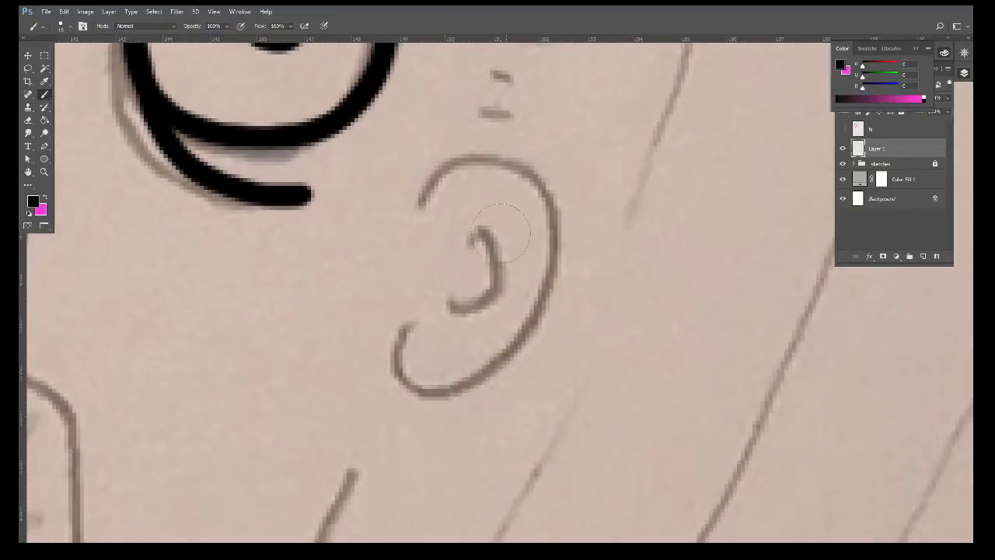
{"action": "mouse_move", "coordinate": [457, 237]}
{"action": "left_mouse_down"}
{"action": "mouse_move", "coordinate": [505, 284]}
{"action": "mouse_move", "coordinate": [442, 293]}
{"action": "left_mouse_up"}
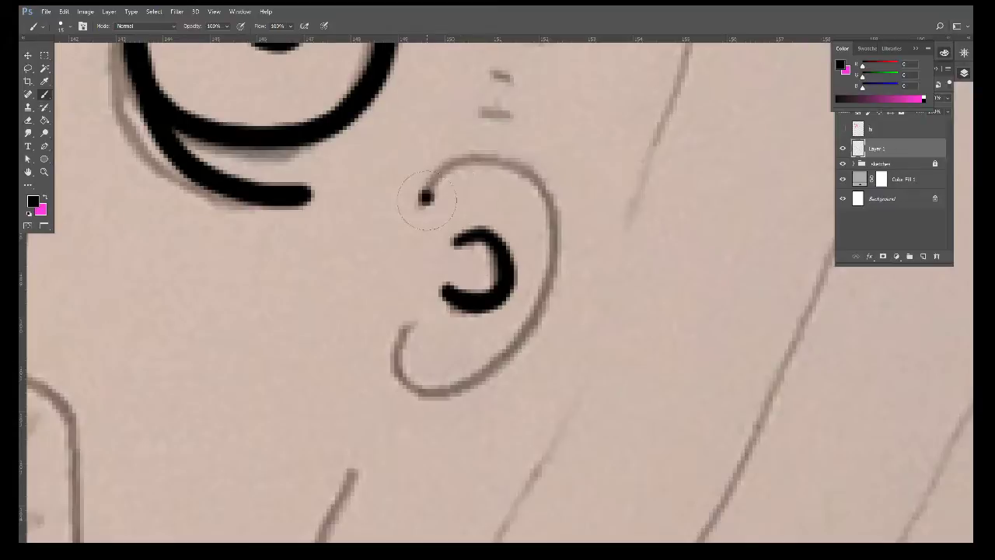
{"action": "mouse_move", "coordinate": [420, 204]}
{"action": "left_mouse_down"}
{"action": "mouse_move", "coordinate": [566, 210]}
{"action": "mouse_move", "coordinate": [526, 350]}
{"action": "mouse_move", "coordinate": [399, 334]}
{"action": "mouse_move", "coordinate": [389, 311]}
{"action": "left_mouse_up"}
{"action": "mouse_move", "coordinate": [481, 62]}
{"action": "left_mouse_down"}
{"action": "mouse_move", "coordinate": [446, 238]}
{"action": "mouse_move", "coordinate": [505, 249]}
{"action": "left_mouse_up"}
Step: Ink the ear's outer rim and three short dashes beside the eye
{"action": "mouse_move", "coordinate": [452, 295]}
{"action": "left_mouse_down"}
{"action": "mouse_move", "coordinate": [501, 294]}
{"action": "mouse_move", "coordinate": [773, 340]}
{"action": "left_mouse_up"}
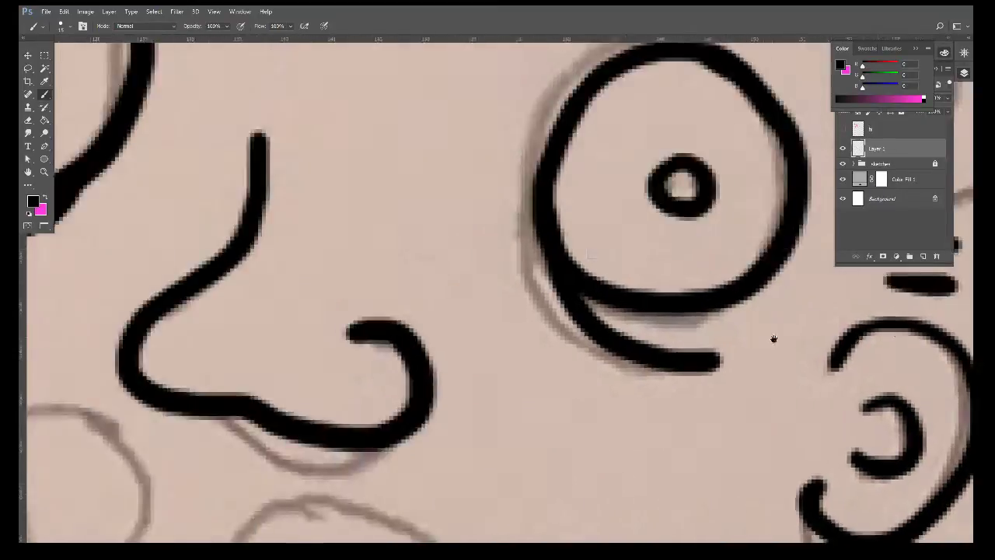
{"action": "left_click_drag", "start_coordinate": [311, 304], "coordinate": [653, 304]}
{"action": "mouse_move", "coordinate": [168, 343]}
{"action": "left_mouse_down"}
{"action": "mouse_move", "coordinate": [528, 370]}
{"action": "mouse_move", "coordinate": [572, 436]}
{"action": "left_mouse_up"}
{"action": "mouse_move", "coordinate": [410, 230]}
{"action": "left_mouse_down"}
{"action": "mouse_move", "coordinate": [319, 393]}
{"action": "mouse_move", "coordinate": [424, 396]}
{"action": "left_mouse_up"}
{"action": "mouse_move", "coordinate": [371, 290]}
{"action": "left_mouse_down"}
{"action": "mouse_move", "coordinate": [342, 348]}
{"action": "mouse_move", "coordinate": [398, 356]}
{"action": "left_mouse_up"}
{"action": "scroll", "coordinate": [382, 359], "scroll_direction": "up", "scroll_amount": 2}
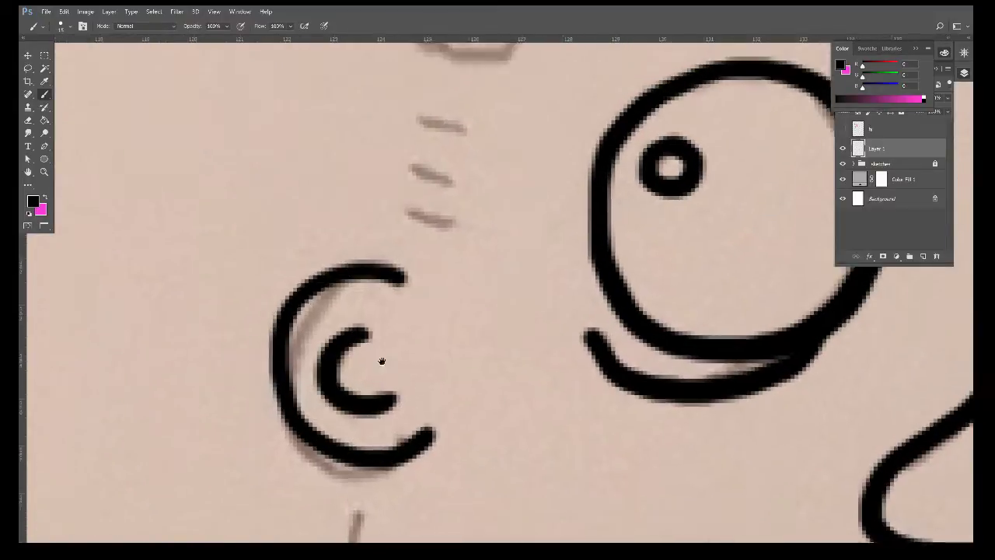
{"action": "scroll", "coordinate": [424, 235], "scroll_direction": "up", "scroll_amount": 3}
{"action": "left_click_drag", "start_coordinate": [408, 231], "coordinate": [458, 235]}
{"action": "left_click_drag", "start_coordinate": [400, 283], "coordinate": [451, 289]}
{"action": "left_click_drag", "start_coordinate": [400, 325], "coordinate": [449, 333]}
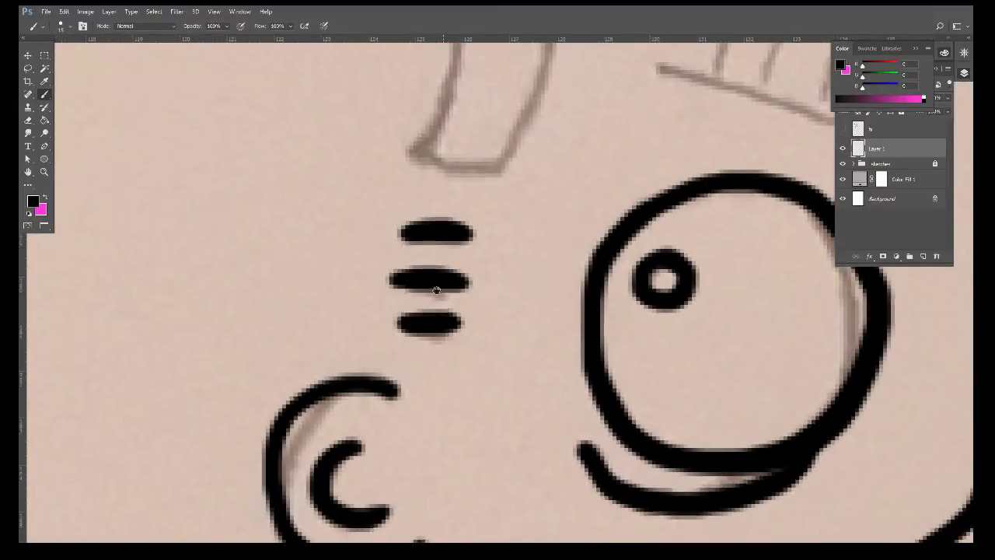
{"action": "mouse_move", "coordinate": [455, 116]}
{"action": "left_mouse_down"}
{"action": "mouse_move", "coordinate": [400, 318]}
{"action": "mouse_move", "coordinate": [171, 337]}
{"action": "left_mouse_up"}
Step: Ink the first sketched box's outline and its three vertical dividers
{"action": "mouse_move", "coordinate": [385, 222]}
{"action": "left_mouse_down"}
{"action": "mouse_move", "coordinate": [366, 310]}
{"action": "mouse_move", "coordinate": [614, 350]}
{"action": "mouse_move", "coordinate": [629, 253]}
{"action": "mouse_move", "coordinate": [373, 227]}
{"action": "left_mouse_up"}
{"action": "left_click_drag", "start_coordinate": [432, 248], "coordinate": [424, 300]}
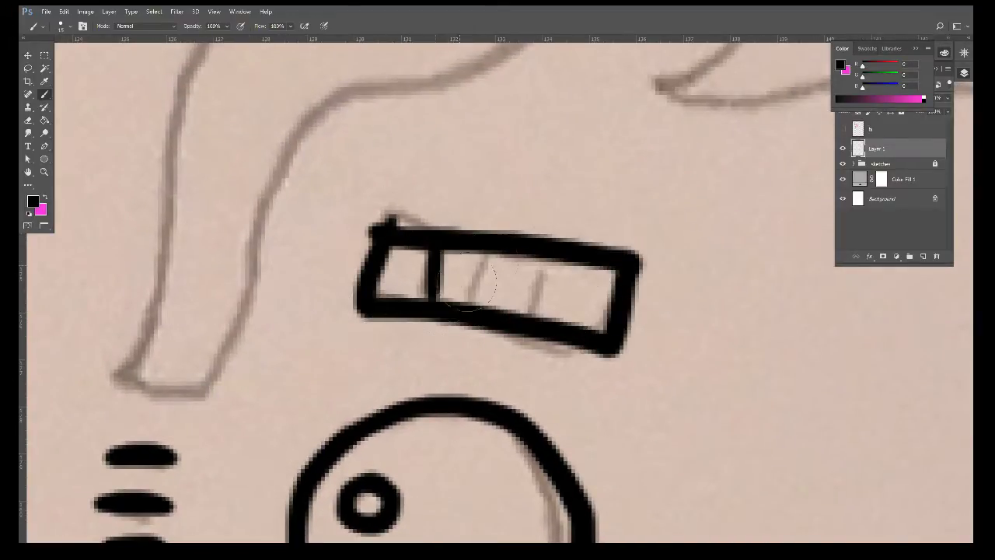
{"action": "left_click_drag", "start_coordinate": [486, 250], "coordinate": [474, 310]}
{"action": "left_click_drag", "start_coordinate": [549, 260], "coordinate": [536, 319]}
Step: Trace the second slanted box's four sides and four dividers, then show the Navigator overview
{"action": "left_click_drag", "start_coordinate": [583, 345], "coordinate": [94, 238]}
{"action": "left_click_drag", "start_coordinate": [544, 311], "coordinate": [373, 241]}
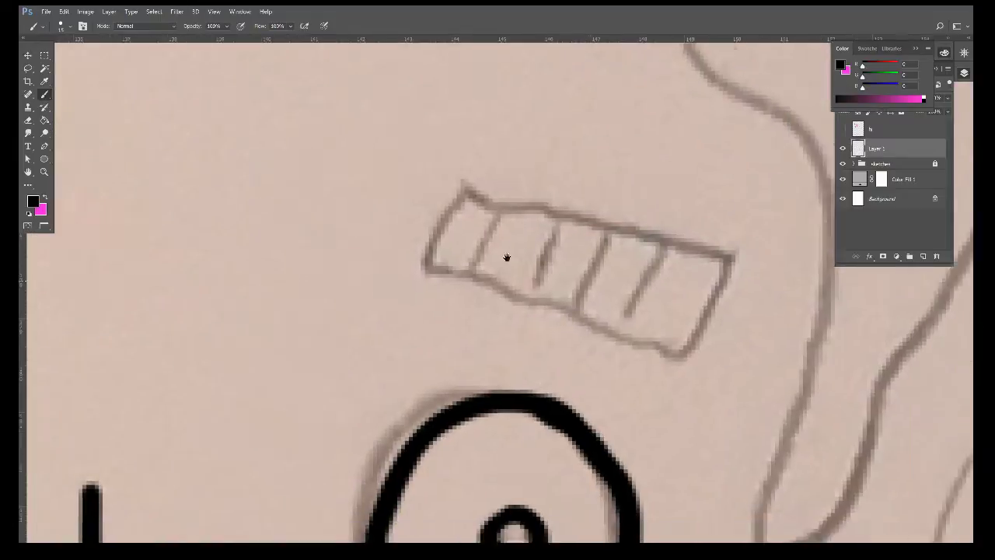
{"action": "mouse_move", "coordinate": [414, 149]}
{"action": "left_mouse_down"}
{"action": "mouse_move", "coordinate": [377, 224]}
{"action": "mouse_move", "coordinate": [656, 309]}
{"action": "left_mouse_up"}
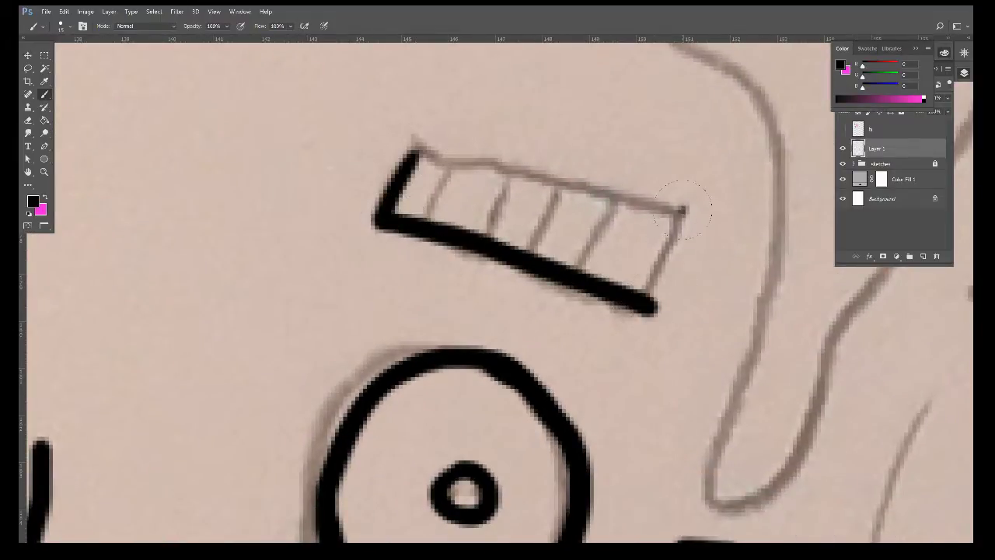
{"action": "left_click_drag", "start_coordinate": [683, 208], "coordinate": [655, 309]}
{"action": "left_click_drag", "start_coordinate": [413, 147], "coordinate": [486, 163]}
{"action": "left_click_drag", "start_coordinate": [546, 175], "coordinate": [715, 219]}
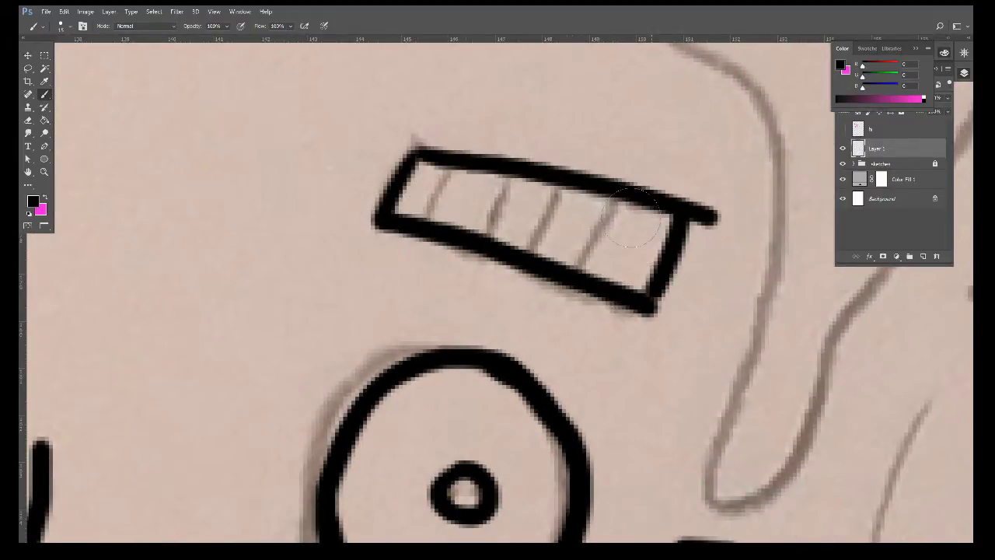
{"action": "left_click_drag", "start_coordinate": [618, 195], "coordinate": [592, 280]}
{"action": "left_click_drag", "start_coordinate": [559, 185], "coordinate": [528, 230]}
{"action": "left_click_drag", "start_coordinate": [513, 173], "coordinate": [486, 236]}
{"action": "left_click_drag", "start_coordinate": [457, 166], "coordinate": [432, 222]}
{"action": "mouse_move", "coordinate": [637, 239]}
{"action": "left_mouse_down"}
{"action": "mouse_move", "coordinate": [348, 454]}
{"action": "mouse_move", "coordinate": [704, 327]}
{"action": "left_mouse_up"}
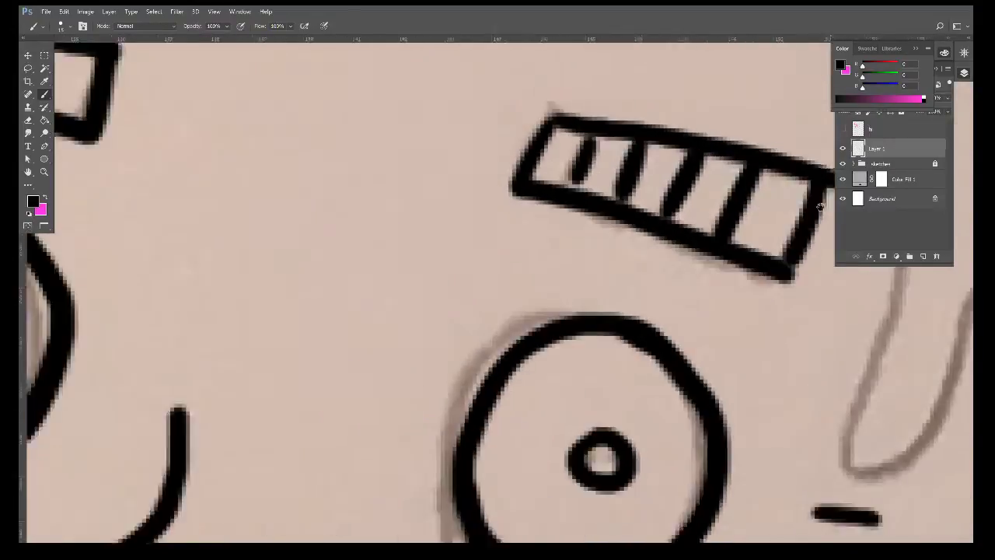
{"action": "left_click", "coordinate": [963, 53]}
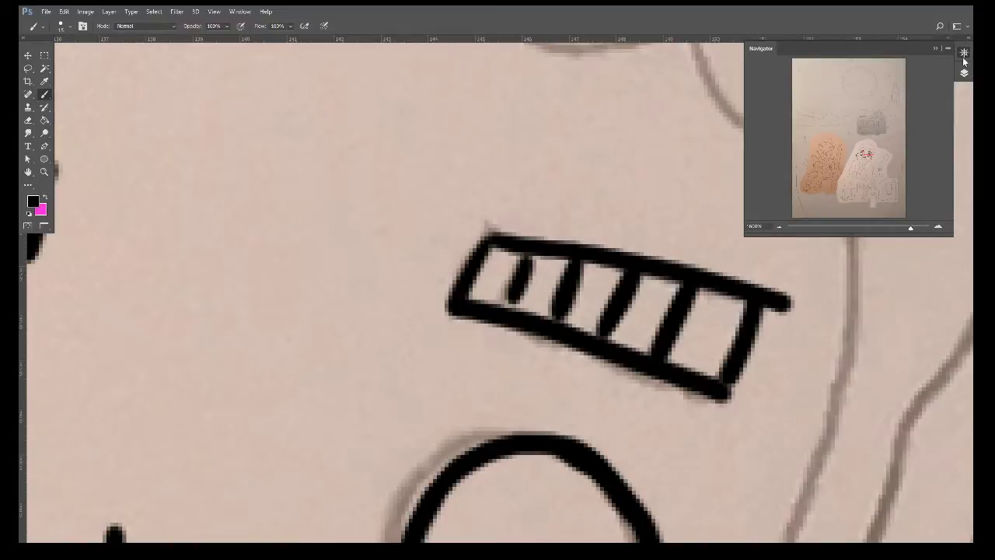
Step: Close the overview and trace the wavy head outlines in black ink
{"action": "left_click", "coordinate": [964, 56]}
{"action": "mouse_move", "coordinate": [556, 340]}
{"action": "left_mouse_down"}
{"action": "mouse_move", "coordinate": [562, 478]}
{"action": "mouse_move", "coordinate": [645, 256]}
{"action": "mouse_move", "coordinate": [433, 267]}
{"action": "left_mouse_up"}
{"action": "mouse_move", "coordinate": [429, 172]}
{"action": "left_mouse_down"}
{"action": "mouse_move", "coordinate": [334, 255]}
{"action": "mouse_move", "coordinate": [755, 288]}
{"action": "mouse_move", "coordinate": [924, 278]}
{"action": "mouse_move", "coordinate": [800, 266]}
{"action": "mouse_move", "coordinate": [404, 105]}
{"action": "mouse_move", "coordinate": [566, 269]}
{"action": "mouse_move", "coordinate": [590, 369]}
{"action": "left_mouse_up"}
{"action": "mouse_move", "coordinate": [615, 406]}
{"action": "left_mouse_down"}
{"action": "mouse_move", "coordinate": [619, 163]}
{"action": "mouse_move", "coordinate": [558, 273]}
{"action": "mouse_move", "coordinate": [511, 422]}
{"action": "mouse_move", "coordinate": [633, 333]}
{"action": "mouse_move", "coordinate": [683, 229]}
{"action": "mouse_move", "coordinate": [525, 440]}
{"action": "left_mouse_up"}
{"action": "mouse_move", "coordinate": [496, 500]}
{"action": "left_mouse_down"}
{"action": "mouse_move", "coordinate": [637, 288]}
{"action": "mouse_move", "coordinate": [585, 101]}
{"action": "left_mouse_up"}
{"action": "left_click_drag", "start_coordinate": [620, 178], "coordinate": [697, 496]}
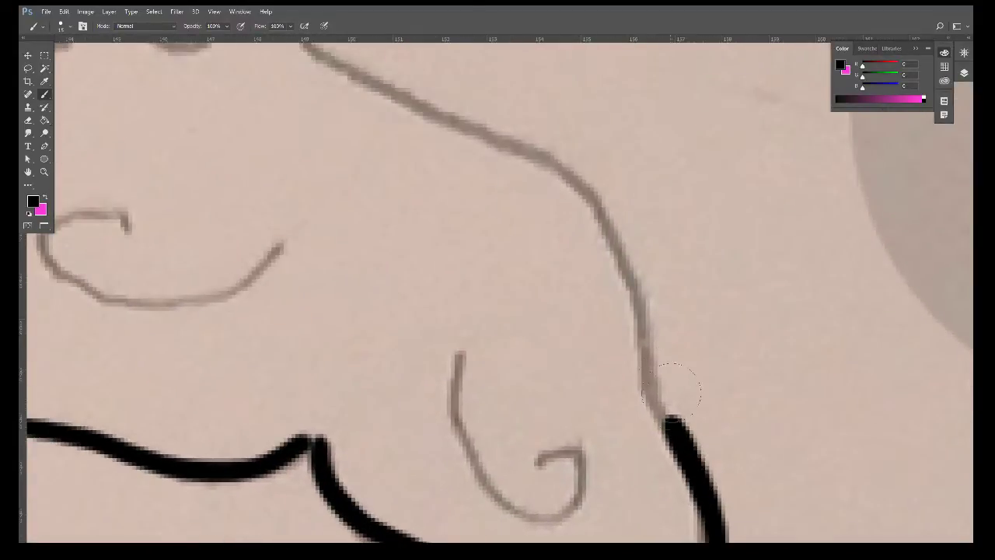
{"action": "mouse_move", "coordinate": [684, 454]}
{"action": "left_mouse_down"}
{"action": "mouse_move", "coordinate": [628, 282]}
{"action": "mouse_move", "coordinate": [536, 160]}
{"action": "mouse_move", "coordinate": [350, 93]}
{"action": "mouse_move", "coordinate": [633, 311]}
{"action": "mouse_move", "coordinate": [774, 345]}
{"action": "mouse_move", "coordinate": [739, 306]}
{"action": "mouse_move", "coordinate": [726, 178]}
{"action": "mouse_move", "coordinate": [571, 261]}
{"action": "mouse_move", "coordinate": [453, 263]}
{"action": "mouse_move", "coordinate": [424, 299]}
{"action": "mouse_move", "coordinate": [813, 329]}
{"action": "mouse_move", "coordinate": [674, 269]}
{"action": "mouse_move", "coordinate": [334, 348]}
{"action": "mouse_move", "coordinate": [564, 102]}
{"action": "left_mouse_up"}
{"action": "mouse_move", "coordinate": [521, 136]}
{"action": "left_mouse_down"}
{"action": "mouse_move", "coordinate": [411, 223]}
{"action": "mouse_move", "coordinate": [310, 366]}
{"action": "mouse_move", "coordinate": [287, 470]}
{"action": "mouse_move", "coordinate": [315, 141]}
{"action": "mouse_move", "coordinate": [238, 418]}
{"action": "mouse_move", "coordinate": [354, 380]}
{"action": "mouse_move", "coordinate": [433, 178]}
{"action": "mouse_move", "coordinate": [560, 137]}
{"action": "mouse_move", "coordinate": [408, 340]}
{"action": "mouse_move", "coordinate": [455, 300]}
{"action": "mouse_move", "coordinate": [596, 228]}
{"action": "mouse_move", "coordinate": [733, 244]}
{"action": "left_mouse_up"}
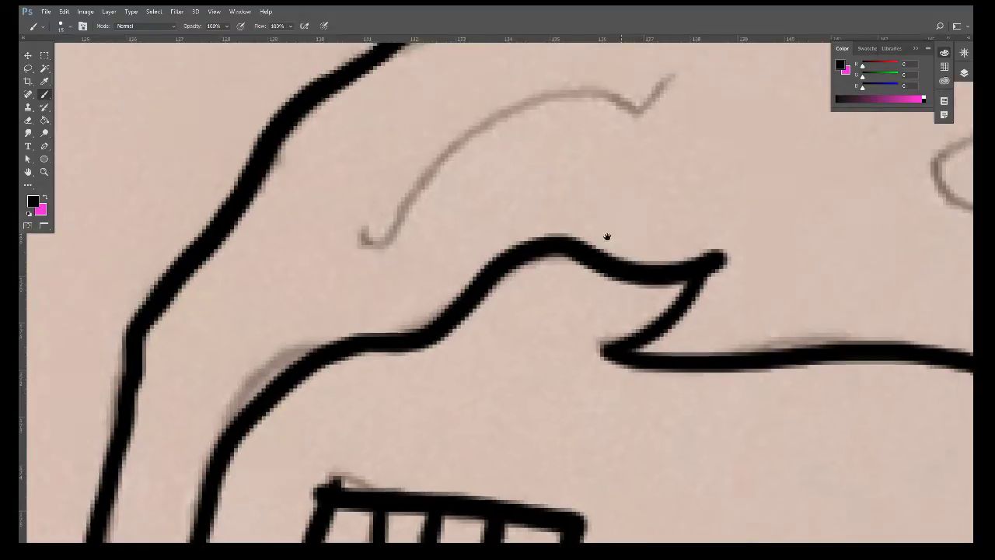
Step: Trace the grey curve and both ear swirls in black ink
{"action": "scroll", "coordinate": [497, 340], "scroll_direction": "up", "scroll_amount": 2}
{"action": "mouse_move", "coordinate": [317, 277]}
{"action": "left_mouse_down"}
{"action": "mouse_move", "coordinate": [462, 195]}
{"action": "mouse_move", "coordinate": [622, 141]}
{"action": "left_mouse_up"}
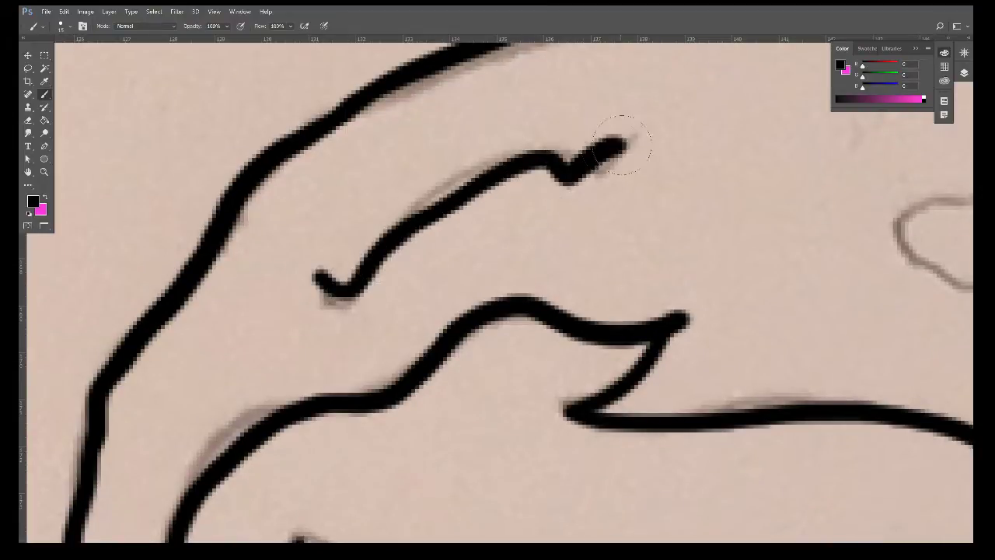
{"action": "mouse_move", "coordinate": [603, 308]}
{"action": "left_mouse_down"}
{"action": "mouse_move", "coordinate": [451, 285]}
{"action": "mouse_move", "coordinate": [488, 166]}
{"action": "left_mouse_up"}
{"action": "left_click_drag", "start_coordinate": [473, 122], "coordinate": [651, 111]}
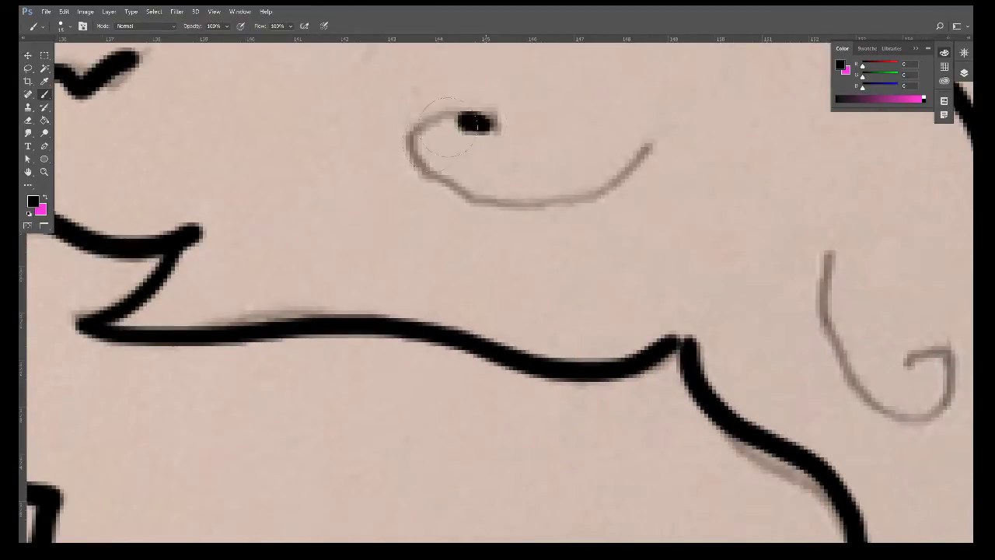
{"action": "left_click_drag", "start_coordinate": [644, 189], "coordinate": [436, 182]}
{"action": "left_click_drag", "start_coordinate": [513, 113], "coordinate": [595, 219]}
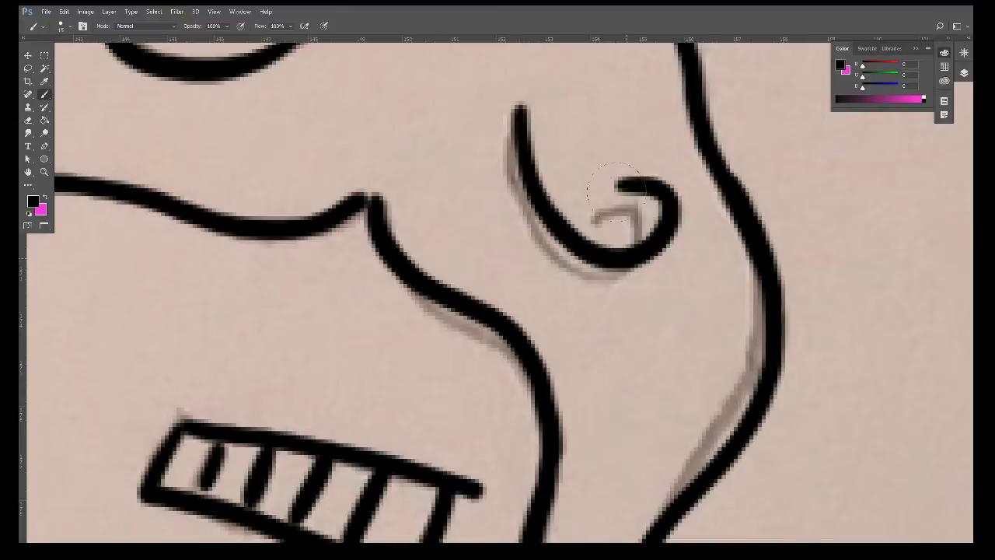
Step: Ink a diagonal line beside the eye, then pan toward the nose and right eye
{"action": "left_click_drag", "start_coordinate": [710, 329], "coordinate": [855, 129]}
{"action": "left_click_drag", "start_coordinate": [542, 387], "coordinate": [520, 186]}
{"action": "mouse_move", "coordinate": [707, 383]}
{"action": "left_mouse_down"}
{"action": "mouse_move", "coordinate": [542, 287]}
{"action": "mouse_move", "coordinate": [344, 280]}
{"action": "left_mouse_up"}
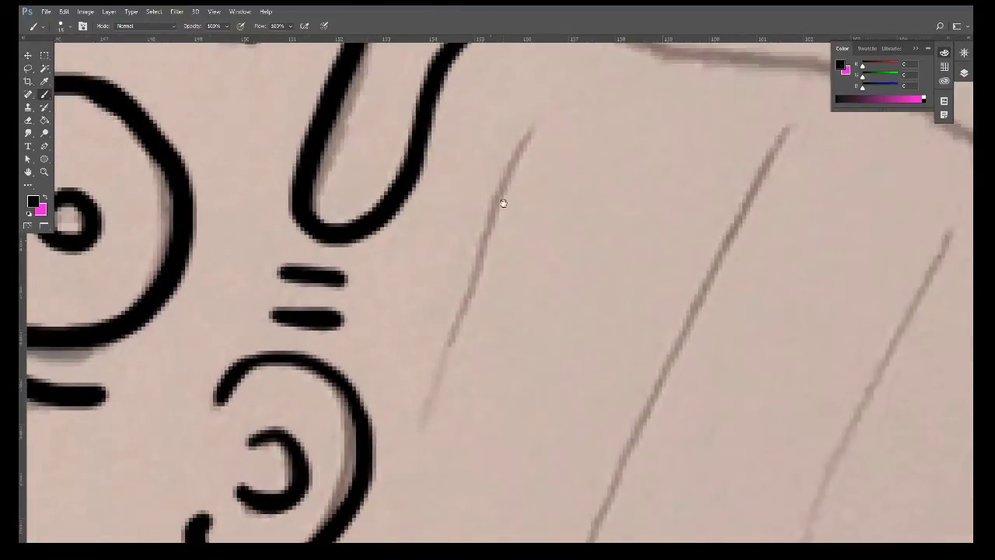
{"action": "left_click_drag", "start_coordinate": [519, 134], "coordinate": [422, 398]}
{"action": "mouse_move", "coordinate": [371, 367]}
{"action": "left_mouse_down"}
{"action": "mouse_move", "coordinate": [417, 364]}
{"action": "mouse_move", "coordinate": [302, 339]}
{"action": "left_mouse_up"}
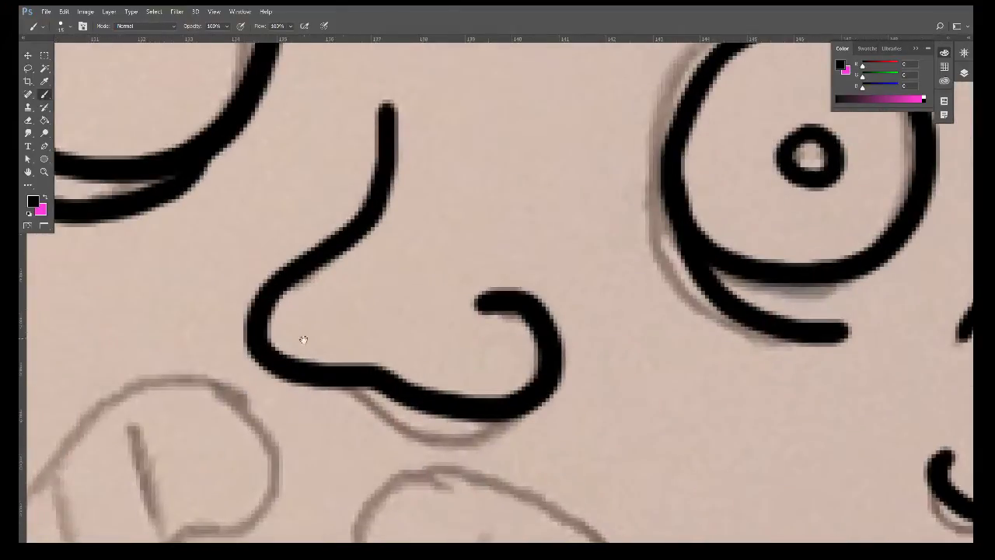
{"action": "left_click_drag", "start_coordinate": [490, 382], "coordinate": [456, 431]}
Step: Reframe and zoom the view onto the mustache using the Navigator
{"action": "left_click", "coordinate": [961, 70]}
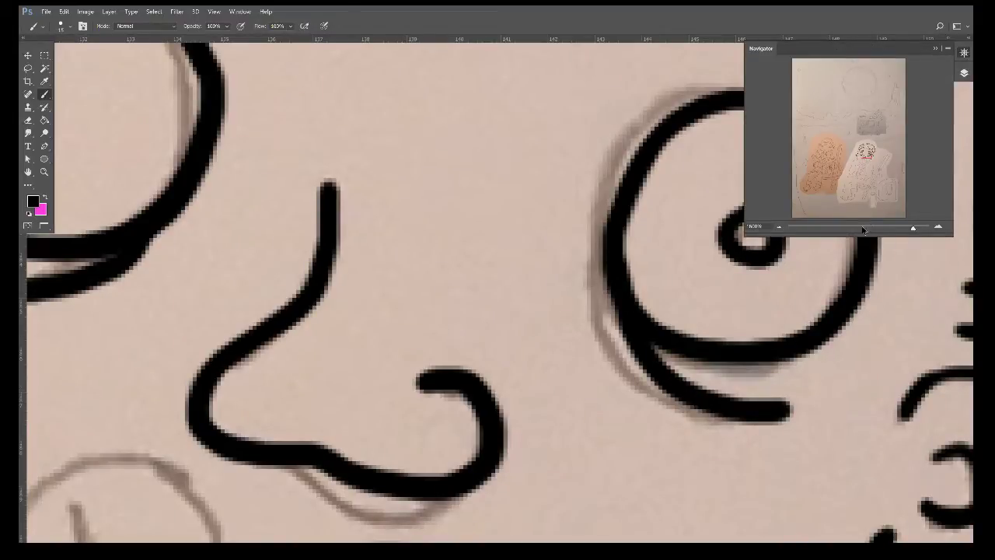
{"action": "mouse_move", "coordinate": [862, 230]}
{"action": "left_mouse_down"}
{"action": "mouse_move", "coordinate": [846, 229]}
{"action": "mouse_move", "coordinate": [896, 231]}
{"action": "left_mouse_up"}
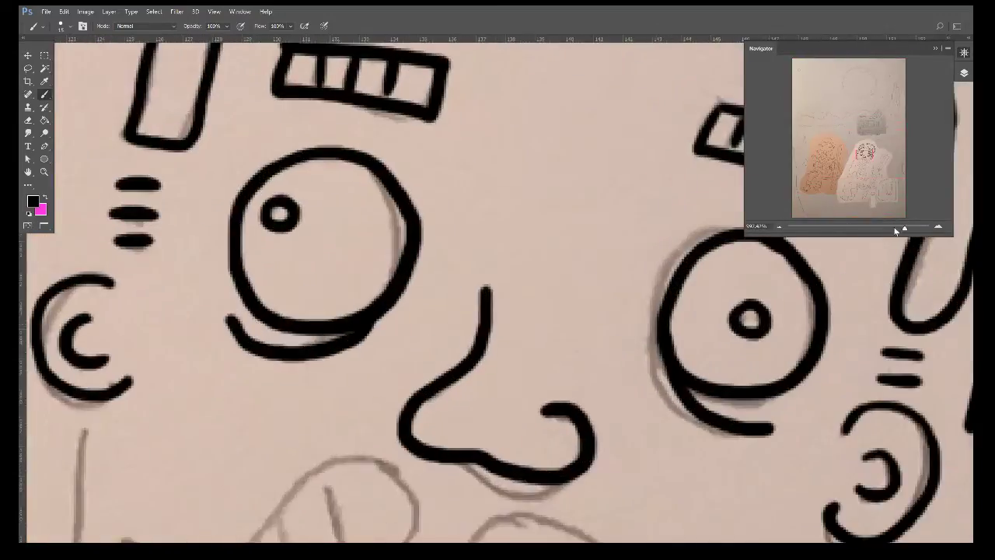
{"action": "scroll", "coordinate": [610, 122], "scroll_direction": "down", "scroll_amount": 5}
{"action": "scroll", "coordinate": [515, 220], "scroll_direction": "down", "scroll_amount": 3}
{"action": "mouse_move", "coordinate": [445, 232]}
{"action": "left_mouse_down"}
{"action": "mouse_move", "coordinate": [474, 228]}
{"action": "mouse_move", "coordinate": [432, 307]}
{"action": "mouse_move", "coordinate": [527, 328]}
{"action": "left_mouse_up"}
{"action": "left_click_drag", "start_coordinate": [361, 302], "coordinate": [484, 369]}
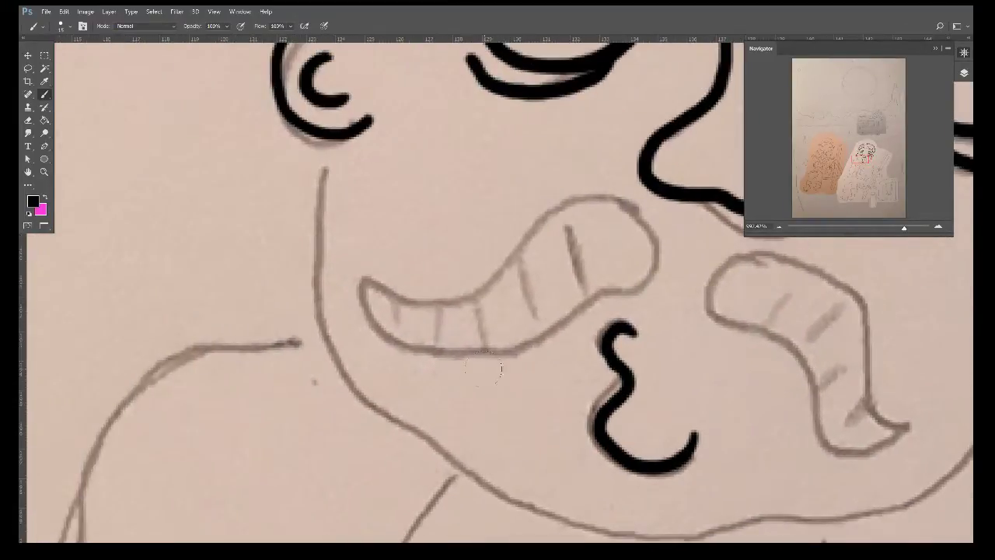
{"action": "left_click", "coordinate": [963, 53]}
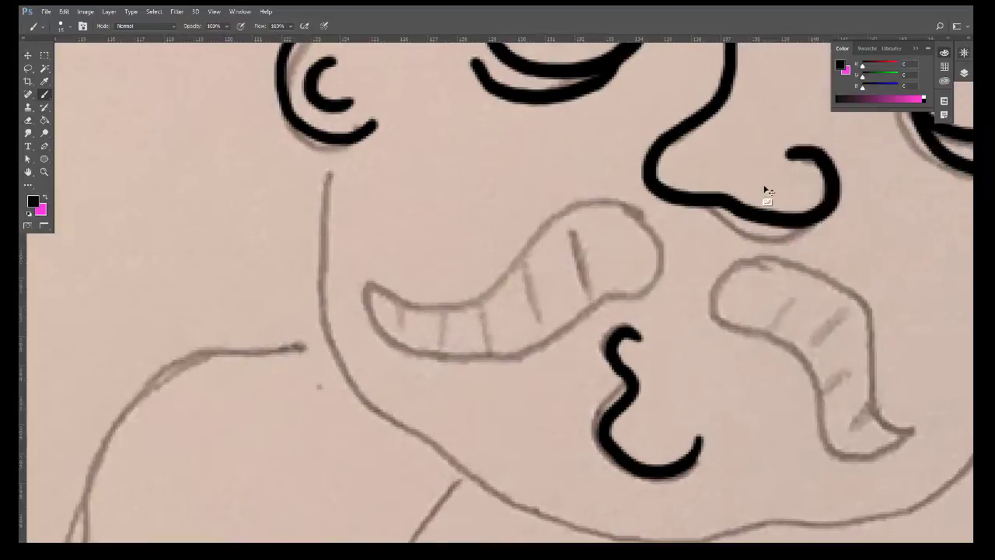
{"action": "key", "text": "ctrl+plus"}
{"action": "left_click", "coordinate": [944, 53]}
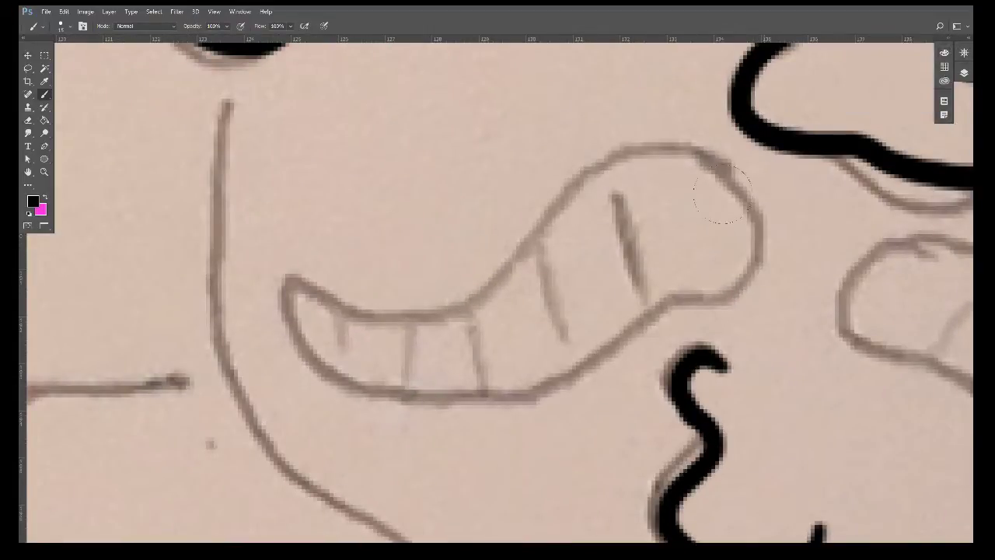
{"action": "key", "text": "ctrl+plus"}
{"action": "key", "text": "ctrl+minus"}
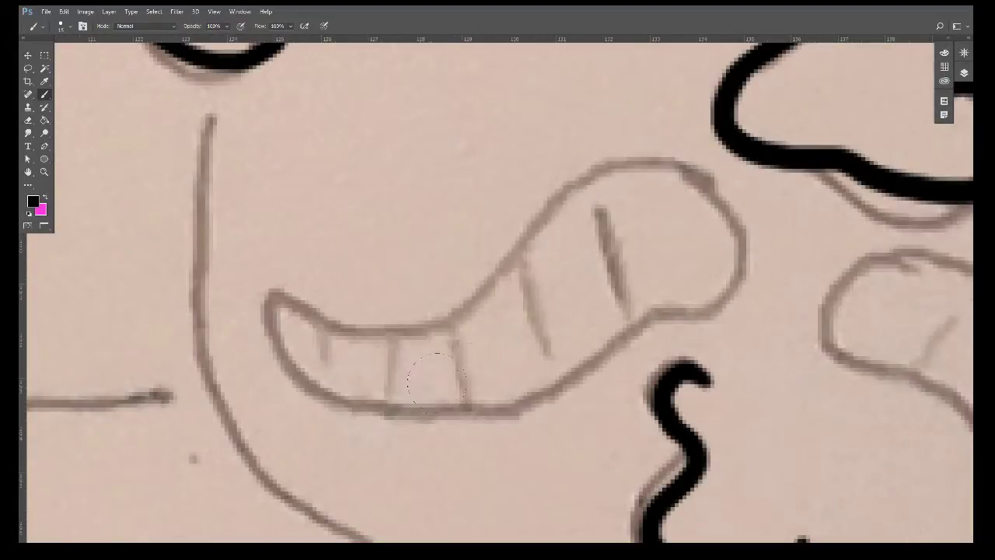
{"action": "left_click_drag", "start_coordinate": [550, 300], "coordinate": [539, 318]}
Step: Outline the left mustache half in black and ink its inner stripe marks
{"action": "mouse_move", "coordinate": [731, 263]}
{"action": "left_mouse_down"}
{"action": "mouse_move", "coordinate": [633, 181]}
{"action": "mouse_move", "coordinate": [477, 253]}
{"action": "mouse_move", "coordinate": [356, 341]}
{"action": "mouse_move", "coordinate": [246, 318]}
{"action": "mouse_move", "coordinate": [294, 398]}
{"action": "mouse_move", "coordinate": [428, 436]}
{"action": "mouse_move", "coordinate": [684, 331]}
{"action": "mouse_move", "coordinate": [737, 286]}
{"action": "mouse_move", "coordinate": [735, 263]}
{"action": "left_mouse_up"}
{"action": "left_click_drag", "start_coordinate": [582, 231], "coordinate": [614, 307]}
{"action": "left_click_drag", "start_coordinate": [509, 305], "coordinate": [531, 350]}
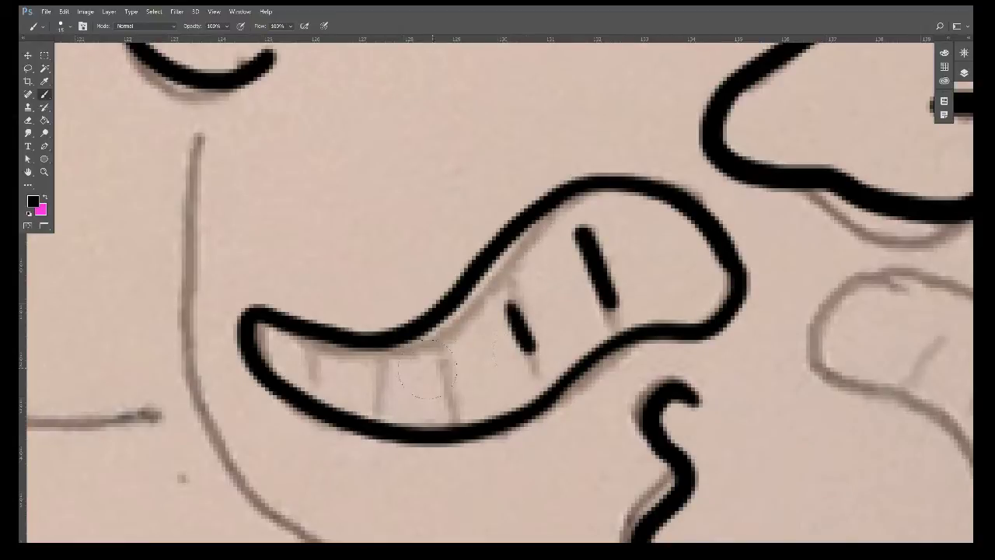
{"action": "left_click_drag", "start_coordinate": [436, 356], "coordinate": [449, 400]}
{"action": "left_click", "coordinate": [378, 377]}
Step: Add a dot and three inked stripes inside the right mustache half
{"action": "mouse_move", "coordinate": [711, 360]}
{"action": "left_mouse_down"}
{"action": "mouse_move", "coordinate": [397, 260]}
{"action": "mouse_move", "coordinate": [464, 167]}
{"action": "mouse_move", "coordinate": [474, 262]}
{"action": "mouse_move", "coordinate": [573, 400]}
{"action": "mouse_move", "coordinate": [710, 411]}
{"action": "mouse_move", "coordinate": [657, 365]}
{"action": "mouse_move", "coordinate": [644, 233]}
{"action": "mouse_move", "coordinate": [555, 145]}
{"action": "mouse_move", "coordinate": [442, 153]}
{"action": "left_mouse_up"}
{"action": "left_click", "coordinate": [437, 148]}
{"action": "left_click_drag", "start_coordinate": [518, 180], "coordinate": [491, 223]}
{"action": "left_click_drag", "start_coordinate": [598, 215], "coordinate": [553, 251]}
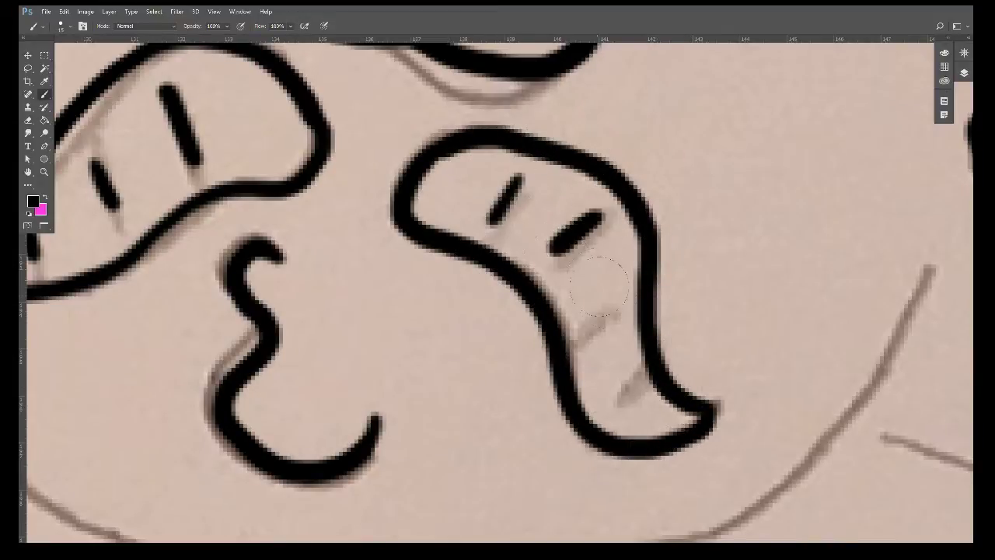
{"action": "left_click_drag", "start_coordinate": [620, 301], "coordinate": [589, 325]}
Step: Ink the cheek line over the sketch and extend it down
{"action": "scroll", "coordinate": [505, 365], "scroll_direction": "down", "scroll_amount": 5}
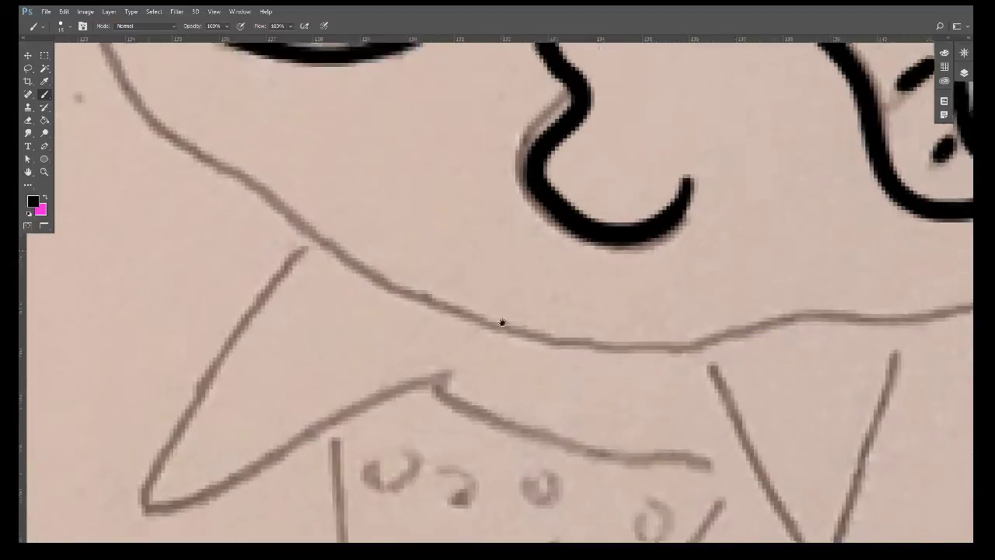
{"action": "scroll", "coordinate": [467, 311], "scroll_direction": "left", "scroll_amount": 5}
{"action": "scroll", "coordinate": [440, 306], "scroll_direction": "up", "scroll_amount": 5}
{"action": "mouse_move", "coordinate": [439, 311]}
{"action": "left_mouse_down"}
{"action": "mouse_move", "coordinate": [436, 171]}
{"action": "mouse_move", "coordinate": [464, 226]}
{"action": "left_mouse_up"}
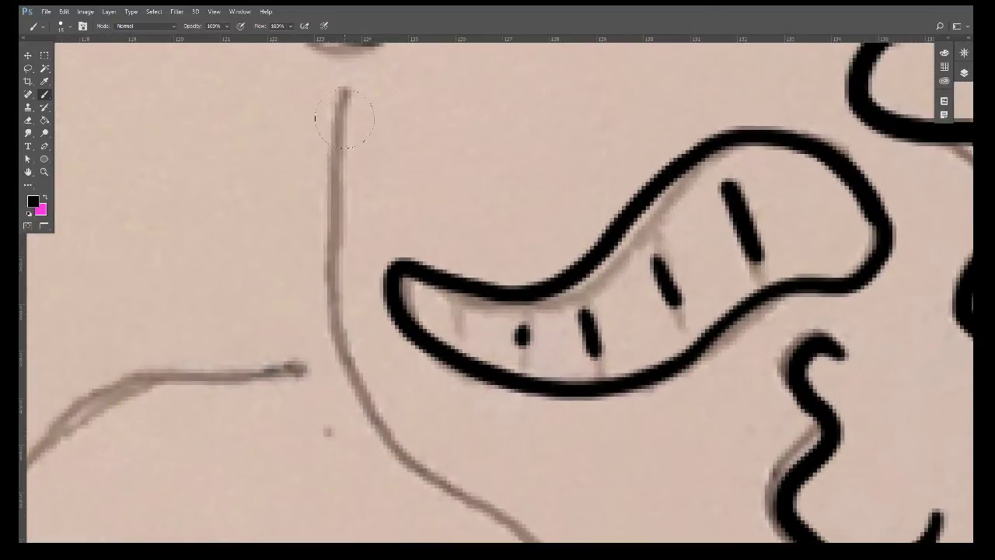
{"action": "mouse_move", "coordinate": [340, 92]}
{"action": "left_mouse_down"}
{"action": "mouse_move", "coordinate": [346, 331]}
{"action": "mouse_move", "coordinate": [422, 456]}
{"action": "mouse_move", "coordinate": [459, 478]}
{"action": "left_mouse_up"}
{"action": "mouse_move", "coordinate": [459, 478]}
{"action": "left_mouse_down"}
{"action": "mouse_move", "coordinate": [374, 360]}
{"action": "mouse_move", "coordinate": [345, 200]}
{"action": "mouse_move", "coordinate": [573, 344]}
{"action": "mouse_move", "coordinate": [826, 394]}
{"action": "left_mouse_up"}
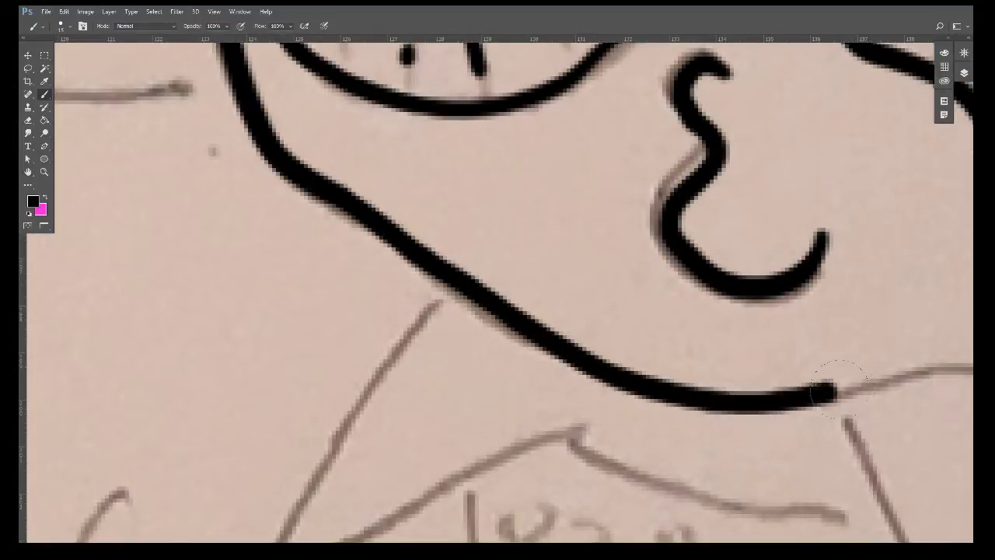
Step: Extend the inked jaw line rightward and ink the shirt collar point
{"action": "scroll", "coordinate": [700, 412], "scroll_direction": "right", "scroll_amount": 3}
{"action": "scroll", "coordinate": [583, 438], "scroll_direction": "right", "scroll_amount": 5}
{"action": "mouse_move", "coordinate": [427, 423]}
{"action": "left_mouse_down"}
{"action": "mouse_move", "coordinate": [795, 378]}
{"action": "mouse_move", "coordinate": [617, 497]}
{"action": "mouse_move", "coordinate": [677, 437]}
{"action": "mouse_move", "coordinate": [830, 210]}
{"action": "left_mouse_up"}
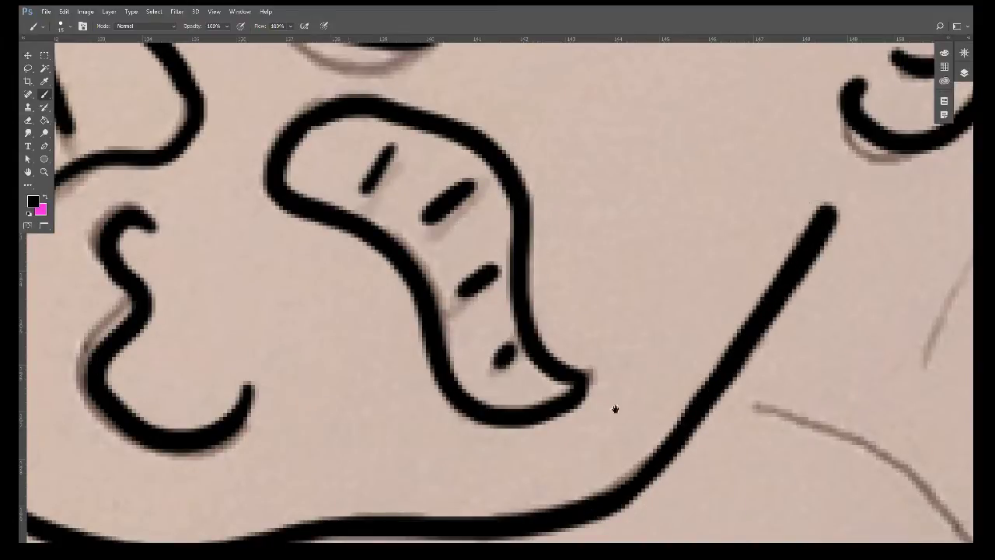
{"action": "mouse_move", "coordinate": [614, 409]}
{"action": "left_mouse_down"}
{"action": "mouse_move", "coordinate": [334, 295]}
{"action": "mouse_move", "coordinate": [489, 195]}
{"action": "mouse_move", "coordinate": [318, 413]}
{"action": "mouse_move", "coordinate": [545, 299]}
{"action": "mouse_move", "coordinate": [551, 316]}
{"action": "mouse_move", "coordinate": [284, 322]}
{"action": "mouse_move", "coordinate": [477, 185]}
{"action": "left_mouse_up"}
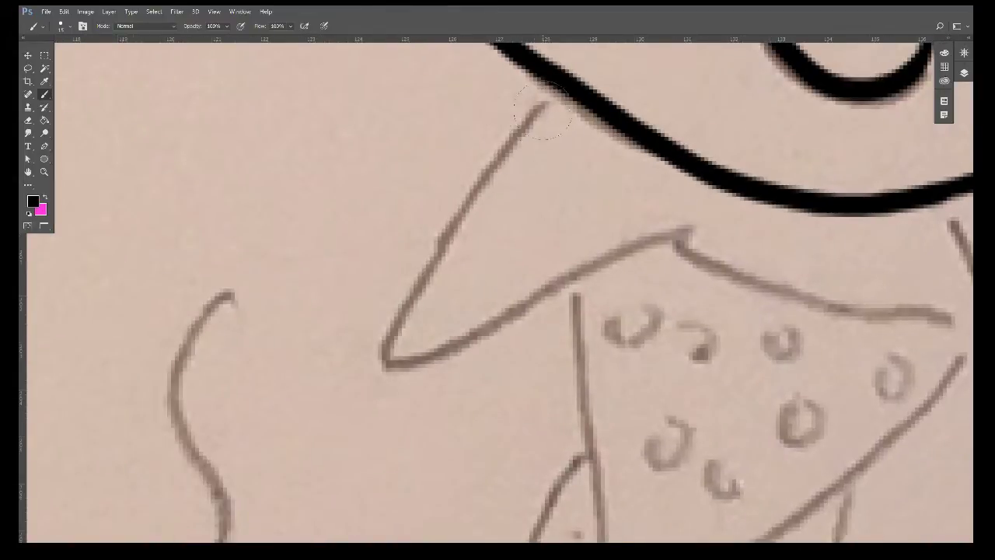
{"action": "mouse_move", "coordinate": [543, 104]}
{"action": "left_mouse_down"}
{"action": "mouse_move", "coordinate": [399, 311]}
{"action": "mouse_move", "coordinate": [581, 270]}
{"action": "mouse_move", "coordinate": [707, 215]}
{"action": "left_mouse_up"}
Step: Ink the slice's line down to its tip, the V-shaped line, crust line and both edges
{"action": "left_click_drag", "start_coordinate": [758, 320], "coordinate": [283, 268]}
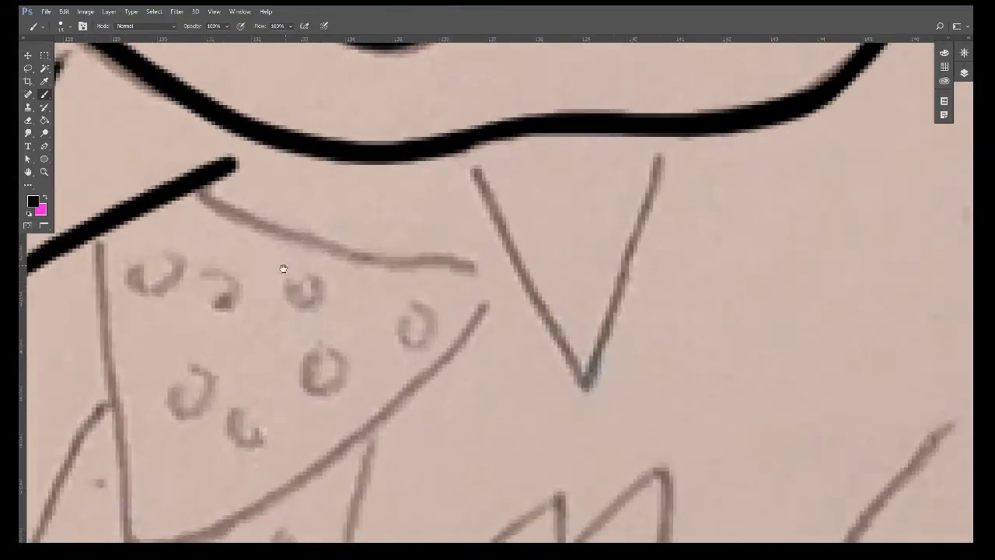
{"action": "mouse_move", "coordinate": [467, 166]}
{"action": "left_mouse_down"}
{"action": "mouse_move", "coordinate": [595, 366]}
{"action": "mouse_move", "coordinate": [660, 156]}
{"action": "left_mouse_up"}
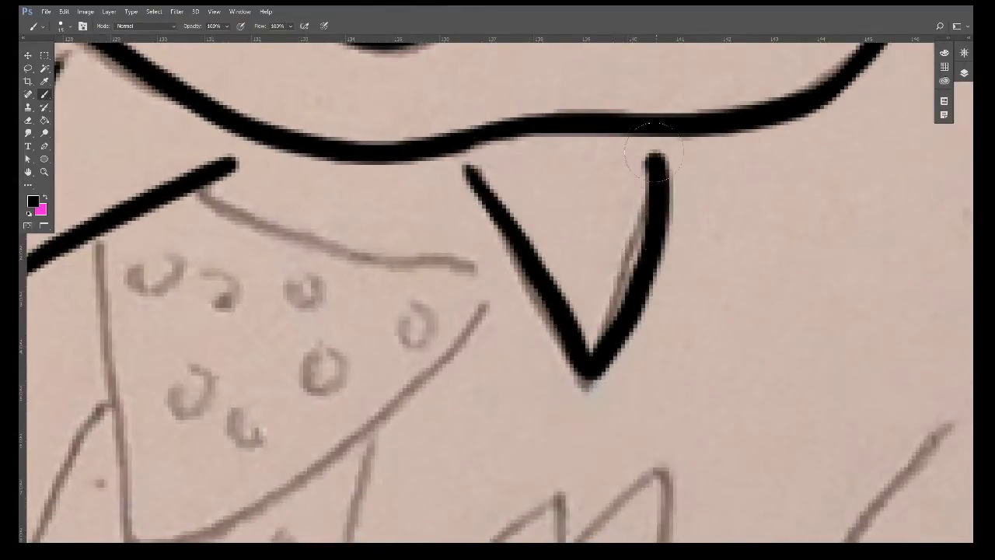
{"action": "left_click_drag", "start_coordinate": [571, 299], "coordinate": [895, 228]}
{"action": "mouse_move", "coordinate": [533, 131]}
{"action": "left_mouse_down"}
{"action": "mouse_move", "coordinate": [777, 194]}
{"action": "mouse_move", "coordinate": [843, 198]}
{"action": "left_mouse_up"}
{"action": "mouse_move", "coordinate": [432, 183]}
{"action": "left_mouse_down"}
{"action": "mouse_move", "coordinate": [429, 306]}
{"action": "mouse_move", "coordinate": [466, 462]}
{"action": "mouse_move", "coordinate": [644, 395]}
{"action": "mouse_move", "coordinate": [818, 272]}
{"action": "mouse_move", "coordinate": [841, 217]}
{"action": "left_mouse_up"}
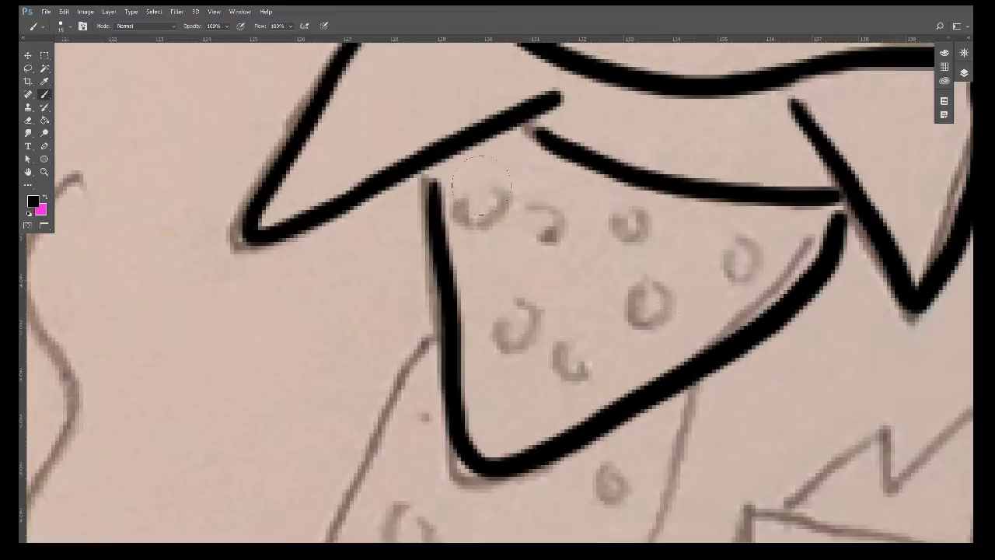
Step: Ink each sketched dot on the slice as a small black circle
{"action": "mouse_move", "coordinate": [496, 191]}
{"action": "left_mouse_down"}
{"action": "mouse_move", "coordinate": [471, 211]}
{"action": "mouse_move", "coordinate": [497, 194]}
{"action": "left_mouse_up"}
{"action": "mouse_move", "coordinate": [571, 216]}
{"action": "left_mouse_down"}
{"action": "mouse_move", "coordinate": [569, 238]}
{"action": "mouse_move", "coordinate": [575, 217]}
{"action": "left_mouse_up"}
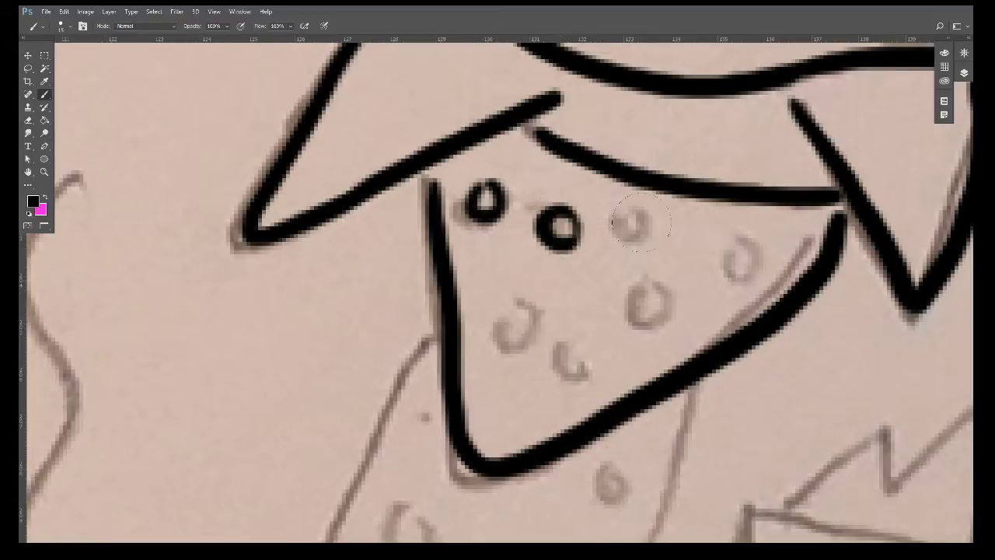
{"action": "left_click_drag", "start_coordinate": [640, 223], "coordinate": [645, 225]}
{"action": "left_click_drag", "start_coordinate": [738, 237], "coordinate": [745, 241]}
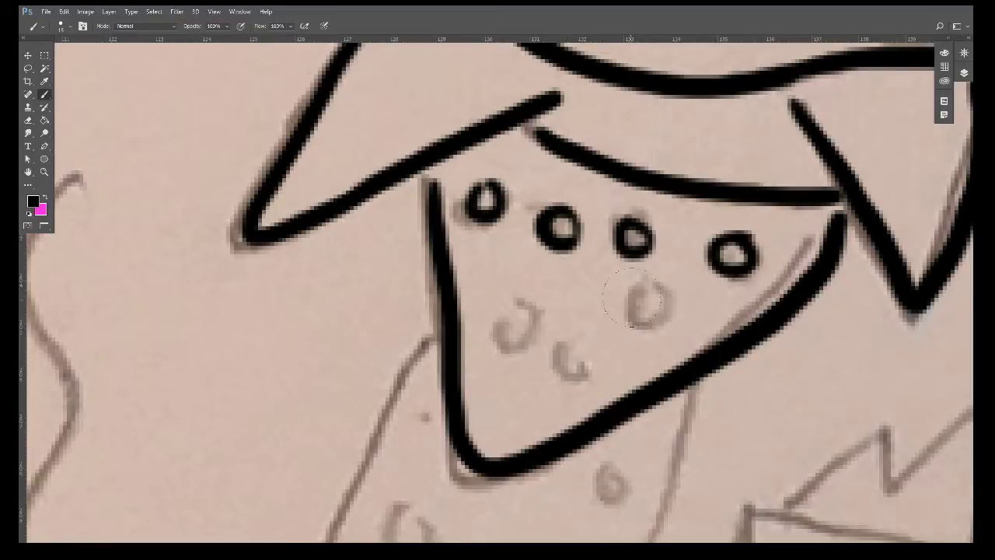
{"action": "mouse_move", "coordinate": [645, 288]}
{"action": "left_mouse_down"}
{"action": "mouse_move", "coordinate": [622, 314]}
{"action": "mouse_move", "coordinate": [657, 299]}
{"action": "left_mouse_up"}
{"action": "mouse_move", "coordinate": [516, 299]}
{"action": "left_mouse_down"}
{"action": "mouse_move", "coordinate": [494, 334]}
{"action": "mouse_move", "coordinate": [529, 307]}
{"action": "left_mouse_up"}
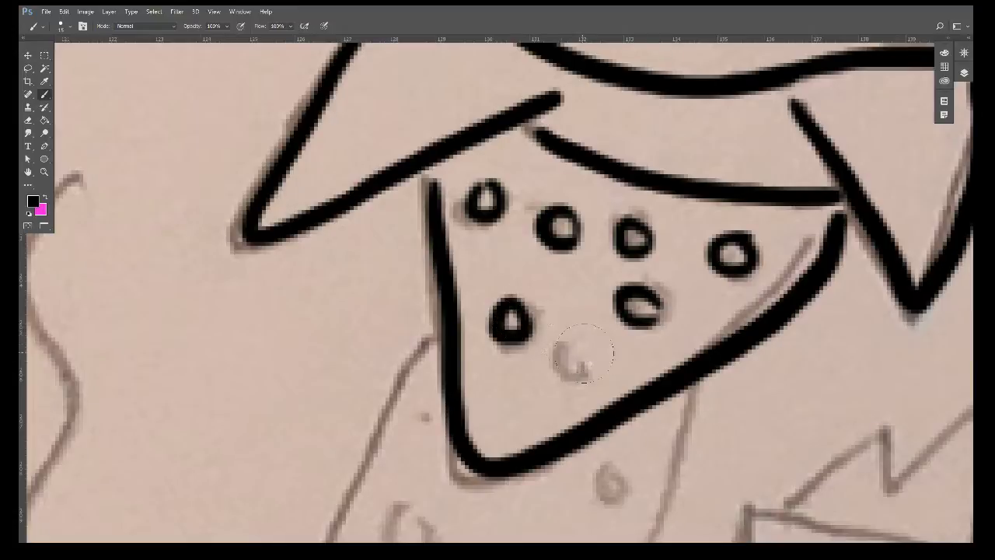
{"action": "mouse_move", "coordinate": [577, 342]}
{"action": "left_mouse_down"}
{"action": "mouse_move", "coordinate": [553, 365]}
{"action": "mouse_move", "coordinate": [587, 348]}
{"action": "left_mouse_up"}
{"action": "left_click_drag", "start_coordinate": [396, 379], "coordinate": [548, 221]}
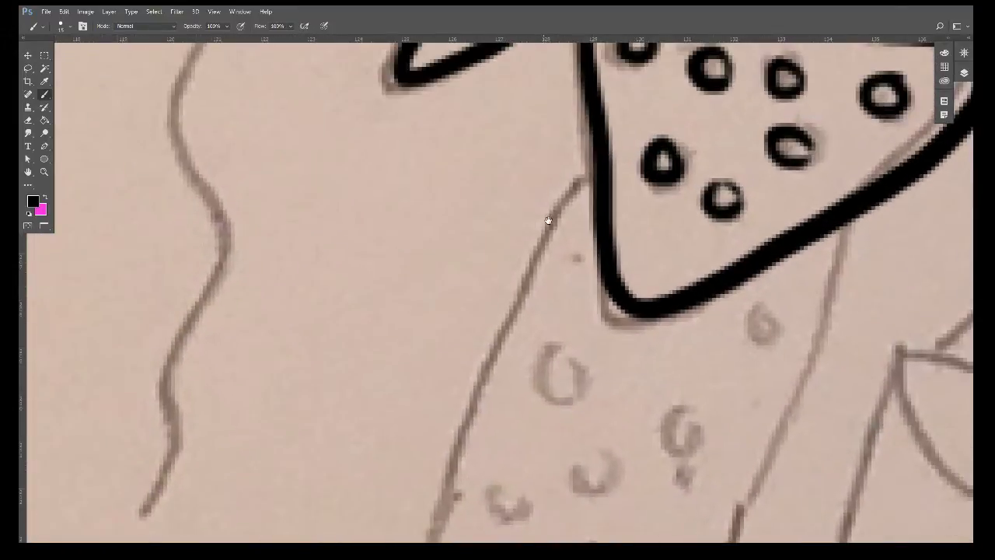
Step: Ink the two long sketch lines below the slice, then reset canvas rotation to 0°
{"action": "mouse_move", "coordinate": [624, 375]}
{"action": "left_mouse_down"}
{"action": "mouse_move", "coordinate": [628, 262]}
{"action": "mouse_move", "coordinate": [464, 206]}
{"action": "mouse_move", "coordinate": [409, 316]}
{"action": "left_mouse_up"}
{"action": "key", "text": "r"}
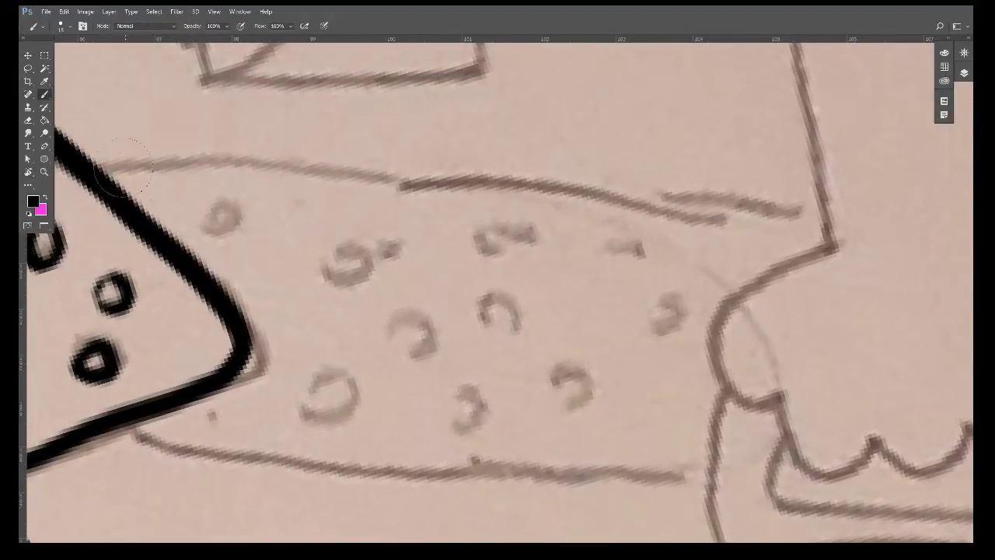
{"action": "left_click_drag", "start_coordinate": [115, 160], "coordinate": [775, 196]}
{"action": "scroll", "coordinate": [335, 280], "scroll_direction": "down", "scroll_amount": 5}
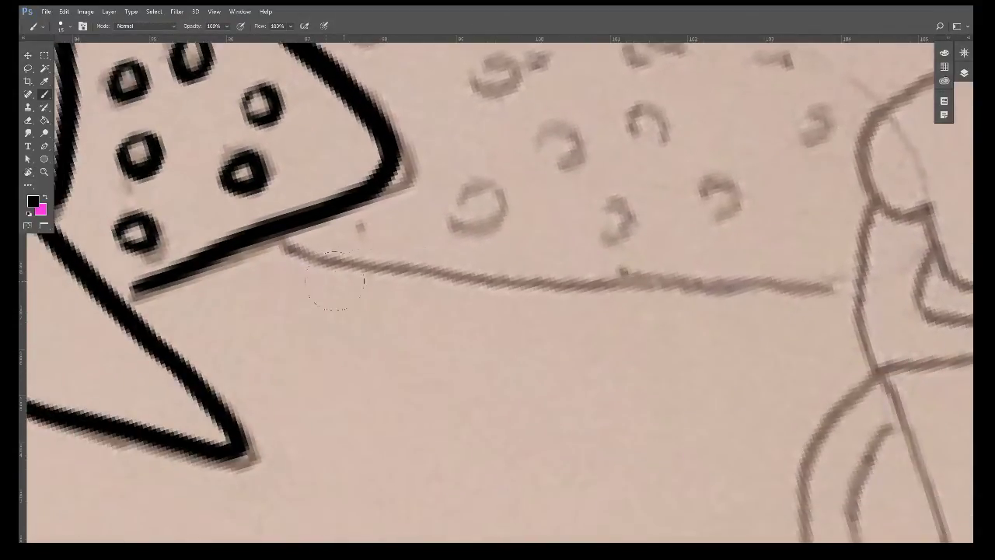
{"action": "left_click_drag", "start_coordinate": [305, 259], "coordinate": [838, 289]}
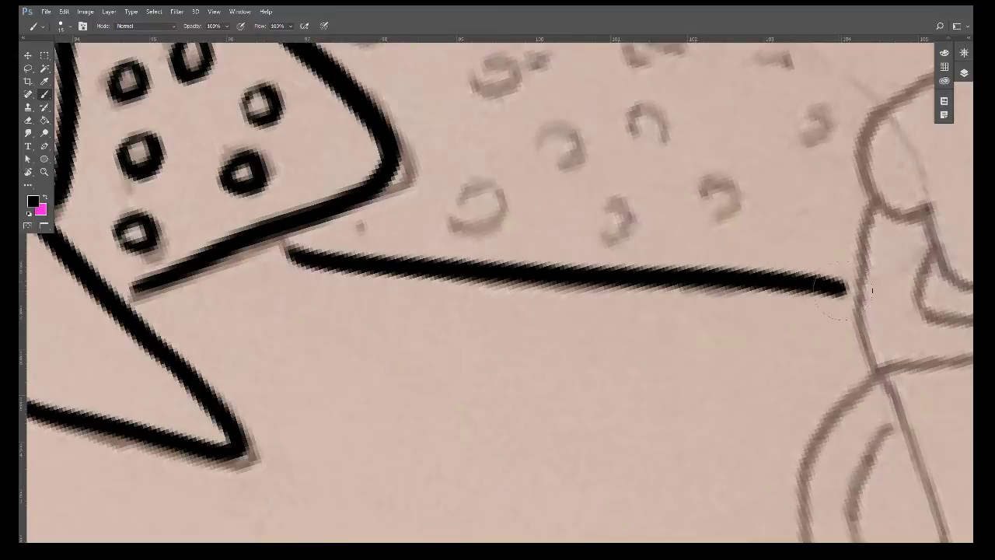
{"action": "key", "text": "r"}
{"action": "left_click", "coordinate": [150, 26]}
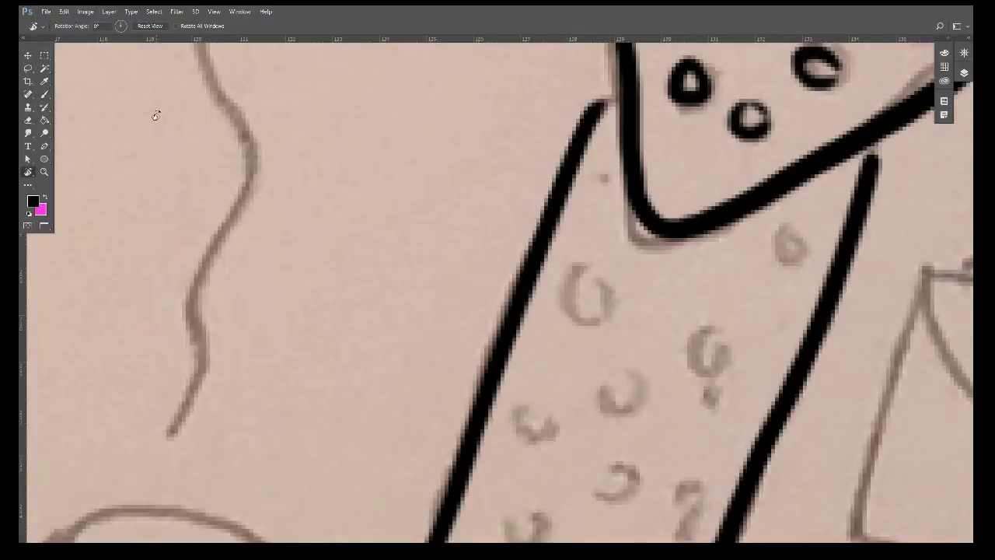
Step: Ink the hand's knuckle arch, undoing and redoing the misplaced first stroke
{"action": "scroll", "coordinate": [394, 213], "scroll_direction": "down", "scroll_amount": 3}
{"action": "scroll", "coordinate": [546, 100], "scroll_direction": "down", "scroll_amount": 3}
{"action": "scroll", "coordinate": [582, 91], "scroll_direction": "down", "scroll_amount": 2}
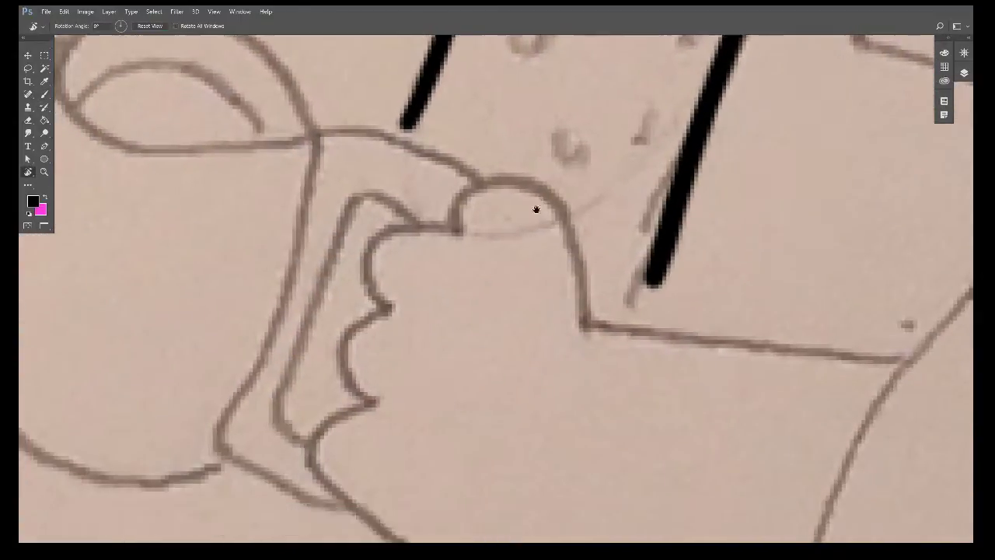
{"action": "scroll", "coordinate": [535, 209], "scroll_direction": "down", "scroll_amount": 2}
{"action": "scroll", "coordinate": [551, 143], "scroll_direction": "up", "scroll_amount": 3}
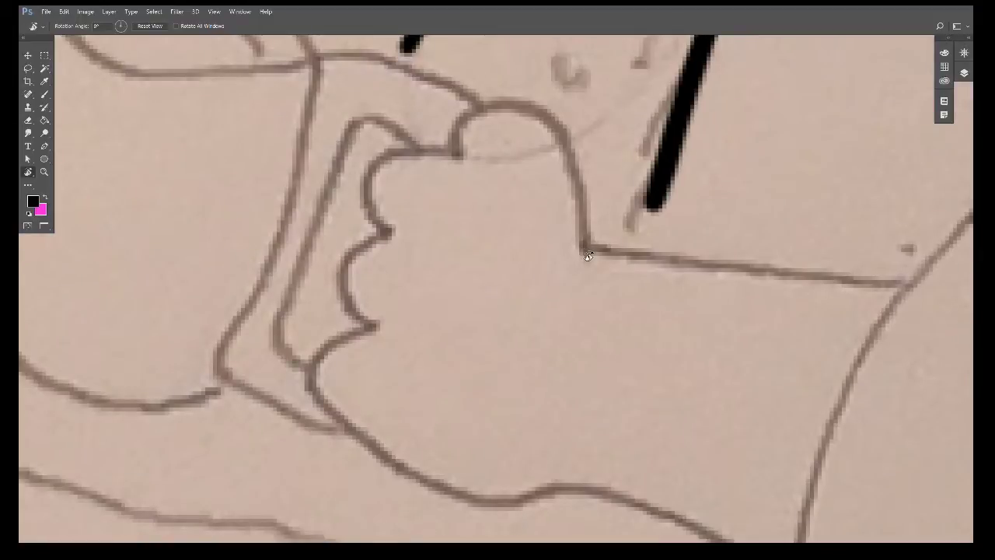
{"action": "key", "text": "b"}
{"action": "left_click_drag", "start_coordinate": [584, 247], "coordinate": [430, 117]}
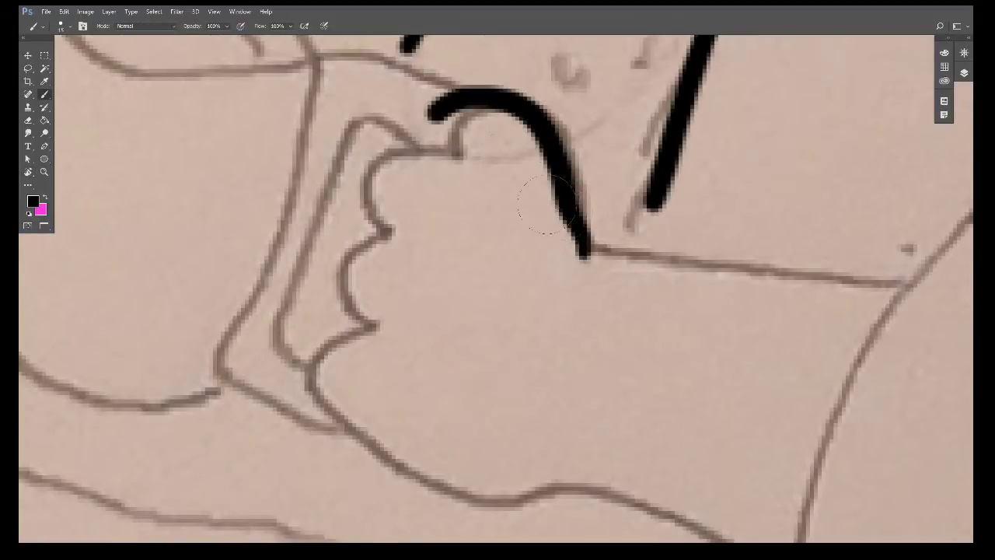
{"action": "key", "text": "ctrl+z"}
{"action": "mouse_move", "coordinate": [584, 249]}
{"action": "left_mouse_down"}
{"action": "mouse_move", "coordinate": [351, 211]}
{"action": "mouse_move", "coordinate": [665, 502]}
{"action": "mouse_move", "coordinate": [469, 300]}
{"action": "mouse_move", "coordinate": [587, 373]}
{"action": "left_mouse_up"}
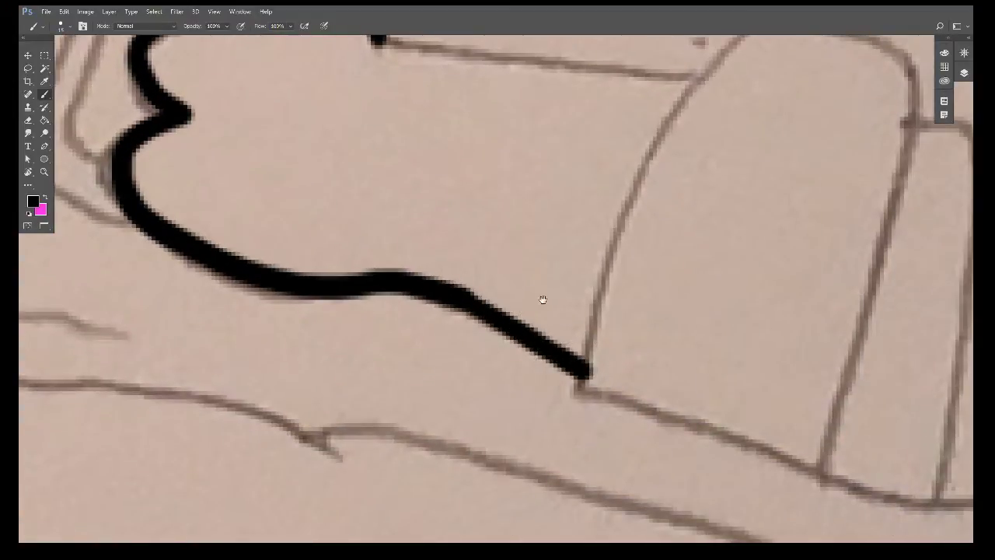
Step: Ink the hand's outline, the arm's lower line and the curved pencil line
{"action": "left_click_drag", "start_coordinate": [542, 299], "coordinate": [492, 439]}
{"action": "left_click_drag", "start_coordinate": [328, 180], "coordinate": [636, 216]}
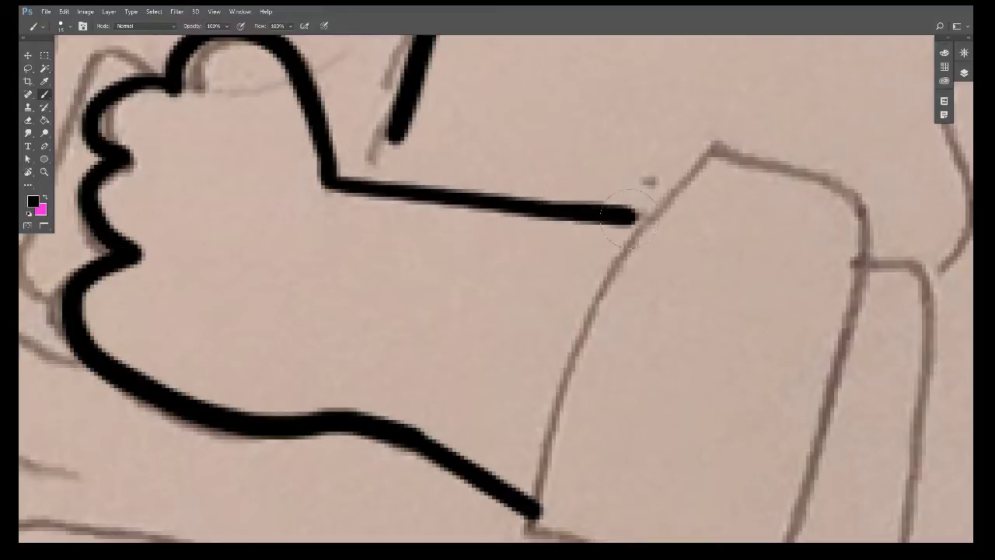
{"action": "mouse_move", "coordinate": [588, 358]}
{"action": "left_mouse_down"}
{"action": "mouse_move", "coordinate": [578, 215]}
{"action": "mouse_move", "coordinate": [568, 223]}
{"action": "left_mouse_up"}
{"action": "mouse_move", "coordinate": [516, 374]}
{"action": "left_mouse_down"}
{"action": "mouse_move", "coordinate": [519, 392]}
{"action": "mouse_move", "coordinate": [758, 478]}
{"action": "left_mouse_up"}
{"action": "mouse_move", "coordinate": [519, 387]}
{"action": "left_mouse_down"}
{"action": "mouse_move", "coordinate": [550, 248]}
{"action": "mouse_move", "coordinate": [626, 103]}
{"action": "left_mouse_up"}
{"action": "left_click_drag", "start_coordinate": [612, 201], "coordinate": [517, 364]}
Step: Ink the lower box outlines, closing the top of the right box
{"action": "mouse_move", "coordinate": [520, 286]}
{"action": "left_mouse_down"}
{"action": "mouse_move", "coordinate": [550, 228]}
{"action": "mouse_move", "coordinate": [666, 200]}
{"action": "mouse_move", "coordinate": [750, 289]}
{"action": "mouse_move", "coordinate": [738, 342]}
{"action": "left_mouse_up"}
{"action": "left_click_drag", "start_coordinate": [727, 376], "coordinate": [720, 160]}
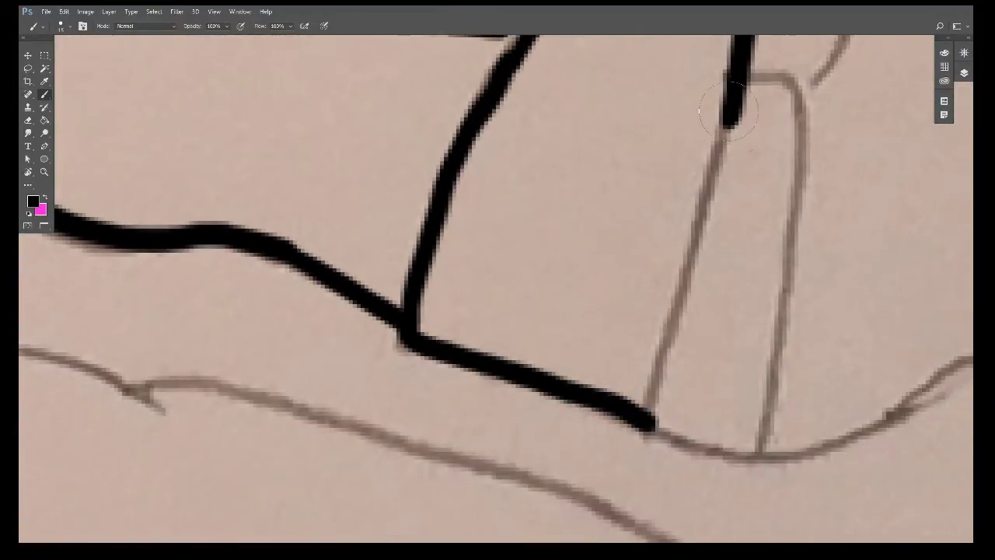
{"action": "mouse_move", "coordinate": [722, 109]}
{"action": "left_mouse_down"}
{"action": "mouse_move", "coordinate": [639, 376]}
{"action": "mouse_move", "coordinate": [645, 393]}
{"action": "mouse_move", "coordinate": [715, 440]}
{"action": "mouse_move", "coordinate": [768, 400]}
{"action": "mouse_move", "coordinate": [795, 182]}
{"action": "mouse_move", "coordinate": [769, 70]}
{"action": "mouse_move", "coordinate": [742, 54]}
{"action": "left_mouse_up"}
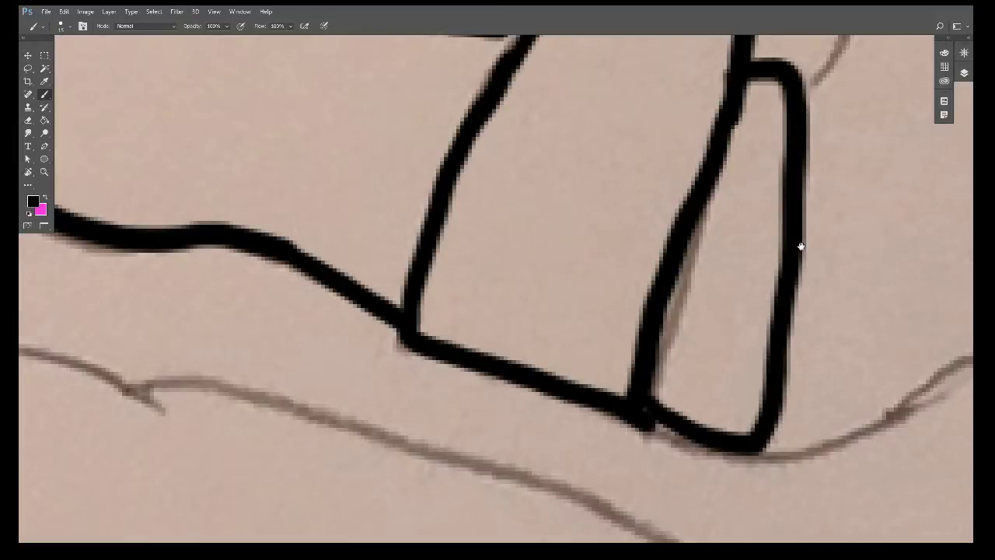
{"action": "mouse_move", "coordinate": [799, 244]}
{"action": "left_mouse_down"}
{"action": "mouse_move", "coordinate": [407, 389]}
{"action": "mouse_move", "coordinate": [492, 402]}
{"action": "mouse_move", "coordinate": [456, 262]}
{"action": "mouse_move", "coordinate": [555, 111]}
{"action": "mouse_move", "coordinate": [454, 413]}
{"action": "mouse_move", "coordinate": [458, 434]}
{"action": "mouse_move", "coordinate": [471, 399]}
{"action": "mouse_move", "coordinate": [466, 218]}
{"action": "mouse_move", "coordinate": [537, 166]}
{"action": "mouse_move", "coordinate": [517, 416]}
{"action": "mouse_move", "coordinate": [504, 366]}
{"action": "mouse_move", "coordinate": [515, 255]}
{"action": "mouse_move", "coordinate": [586, 200]}
{"action": "left_mouse_up"}
Step: Ink the long pencil curves rising from the box corner and lower stub
{"action": "left_click_drag", "start_coordinate": [536, 466], "coordinate": [562, 164]}
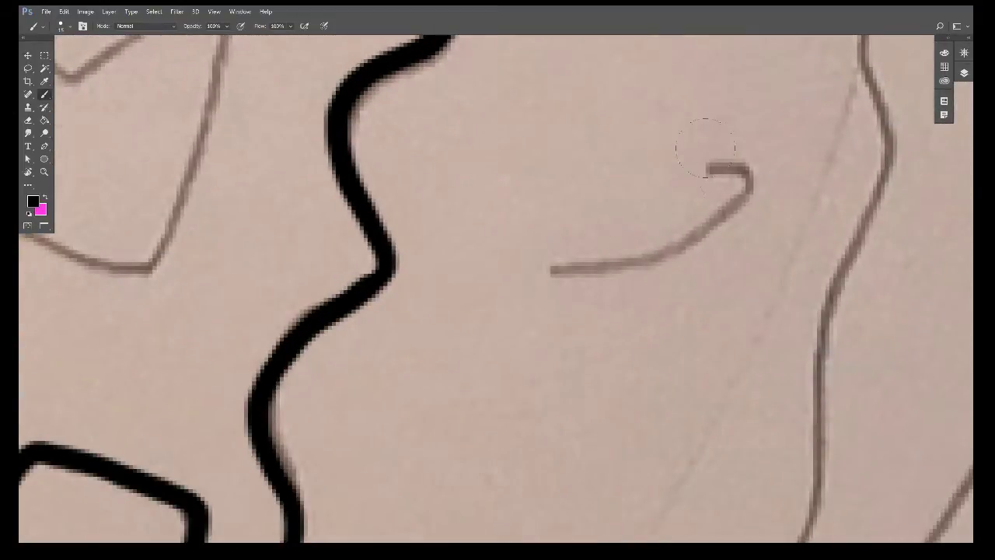
{"action": "mouse_move", "coordinate": [705, 148]}
{"action": "left_mouse_down"}
{"action": "mouse_move", "coordinate": [744, 188]}
{"action": "mouse_move", "coordinate": [505, 277]}
{"action": "left_mouse_up"}
{"action": "left_click_drag", "start_coordinate": [573, 373], "coordinate": [537, 204]}
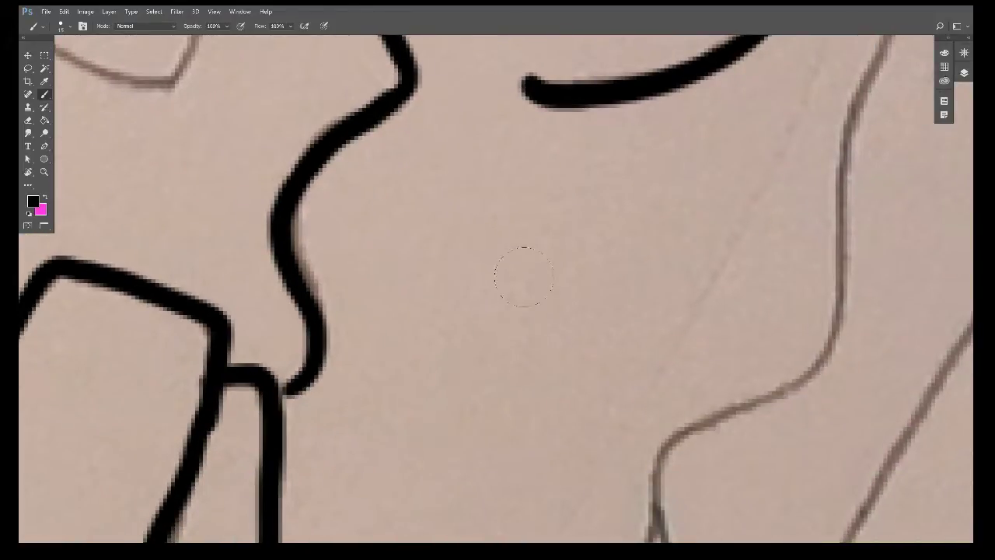
{"action": "mouse_move", "coordinate": [622, 389]}
{"action": "left_mouse_down"}
{"action": "mouse_move", "coordinate": [493, 282]}
{"action": "mouse_move", "coordinate": [459, 382]}
{"action": "mouse_move", "coordinate": [330, 447]}
{"action": "mouse_move", "coordinate": [415, 424]}
{"action": "mouse_move", "coordinate": [646, 331]}
{"action": "mouse_move", "coordinate": [726, 129]}
{"action": "left_mouse_up"}
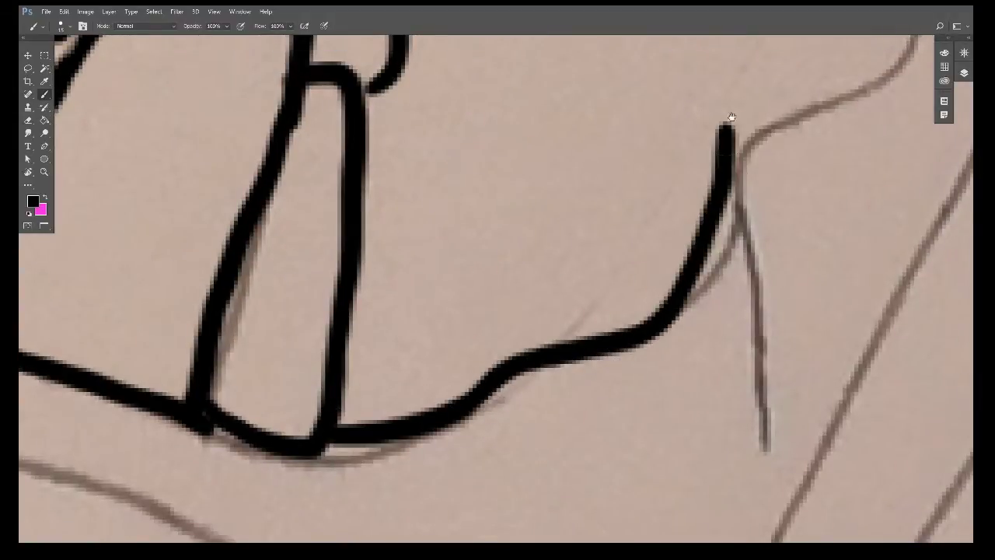
{"action": "left_click_drag", "start_coordinate": [768, 175], "coordinate": [488, 493]}
{"action": "mouse_move", "coordinate": [449, 452]}
{"action": "left_mouse_down"}
{"action": "mouse_move", "coordinate": [490, 439]}
{"action": "mouse_move", "coordinate": [644, 342]}
{"action": "mouse_move", "coordinate": [641, 146]}
{"action": "mouse_move", "coordinate": [524, 459]}
{"action": "mouse_move", "coordinate": [508, 400]}
{"action": "mouse_move", "coordinate": [525, 125]}
{"action": "left_mouse_up"}
{"action": "mouse_move", "coordinate": [529, 140]}
{"action": "left_mouse_down"}
{"action": "mouse_move", "coordinate": [553, 438]}
{"action": "mouse_move", "coordinate": [553, 93]}
{"action": "left_mouse_up"}
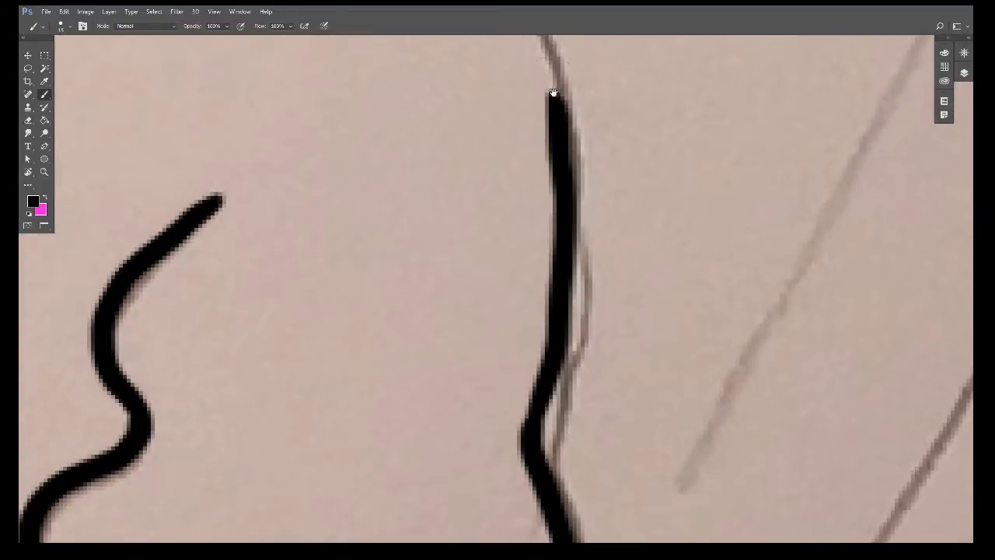
{"action": "left_click_drag", "start_coordinate": [569, 154], "coordinate": [612, 473]}
{"action": "mouse_move", "coordinate": [599, 416]}
{"action": "left_mouse_down"}
{"action": "mouse_move", "coordinate": [573, 334]}
{"action": "mouse_move", "coordinate": [433, 178]}
{"action": "mouse_move", "coordinate": [270, 99]}
{"action": "left_mouse_up"}
Step: Ink the square's left, bottom and right edges, its inner V and the zigzag above
{"action": "left_click_drag", "start_coordinate": [386, 404], "coordinate": [435, 194]}
{"action": "left_click_drag", "start_coordinate": [404, 435], "coordinate": [524, 289]}
{"action": "left_click_drag", "start_coordinate": [551, 366], "coordinate": [458, 277]}
{"action": "left_click_drag", "start_coordinate": [465, 253], "coordinate": [449, 163]}
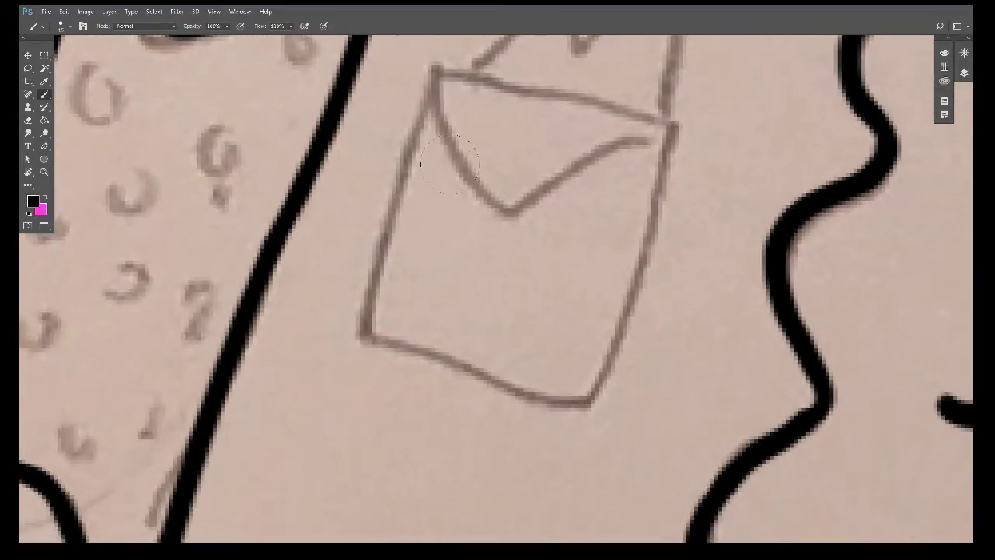
{"action": "mouse_move", "coordinate": [431, 74]}
{"action": "left_mouse_down"}
{"action": "mouse_move", "coordinate": [355, 329]}
{"action": "mouse_move", "coordinate": [591, 396]}
{"action": "mouse_move", "coordinate": [666, 120]}
{"action": "mouse_move", "coordinate": [420, 71]}
{"action": "mouse_move", "coordinate": [513, 203]}
{"action": "mouse_move", "coordinate": [647, 141]}
{"action": "left_mouse_up"}
{"action": "left_click_drag", "start_coordinate": [530, 66], "coordinate": [417, 249]}
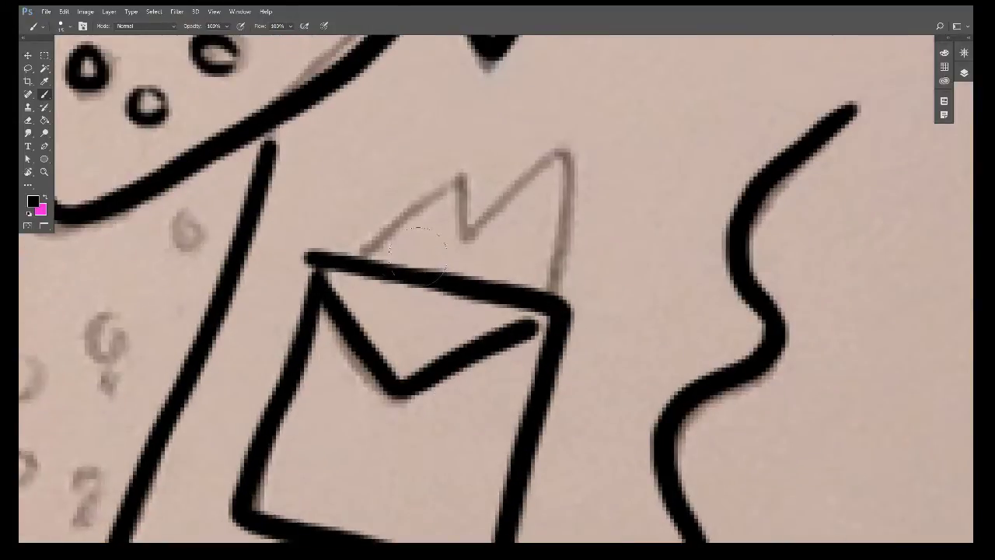
{"action": "mouse_move", "coordinate": [354, 251]}
{"action": "left_mouse_down"}
{"action": "mouse_move", "coordinate": [581, 160]}
{"action": "mouse_move", "coordinate": [548, 273]}
{"action": "mouse_move", "coordinate": [679, 364]}
{"action": "mouse_move", "coordinate": [499, 276]}
{"action": "mouse_move", "coordinate": [502, 355]}
{"action": "mouse_move", "coordinate": [516, 334]}
{"action": "mouse_move", "coordinate": [480, 214]}
{"action": "left_mouse_up"}
Step: Ink the wavy pencil line, then zoom in and rotate the canvas to suit the cup
{"action": "mouse_move", "coordinate": [497, 76]}
{"action": "left_mouse_down"}
{"action": "mouse_move", "coordinate": [455, 333]}
{"action": "mouse_move", "coordinate": [448, 449]}
{"action": "mouse_move", "coordinate": [491, 278]}
{"action": "mouse_move", "coordinate": [451, 267]}
{"action": "mouse_move", "coordinate": [437, 349]}
{"action": "left_mouse_up"}
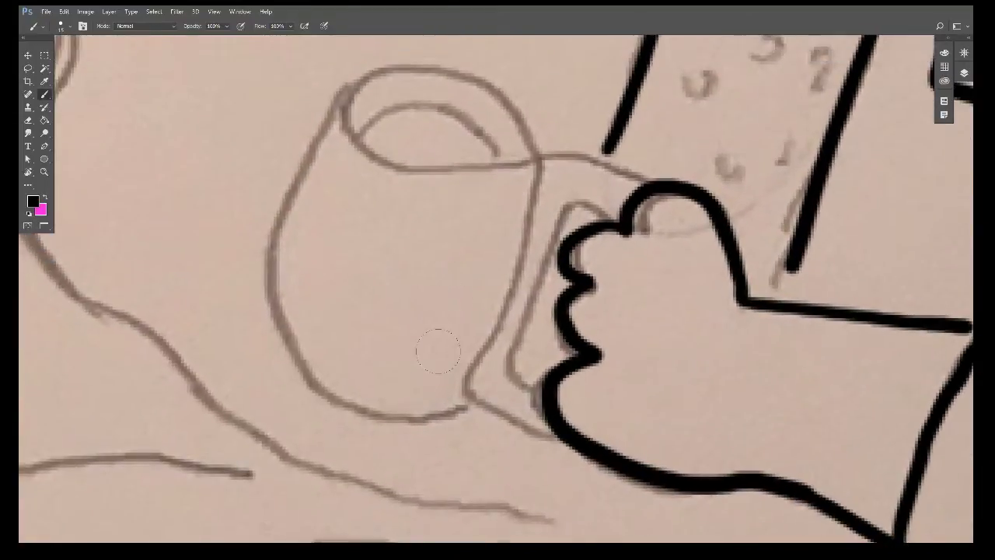
{"action": "key", "text": "ctrl+plus"}
{"action": "mouse_move", "coordinate": [441, 277]}
{"action": "left_mouse_down"}
{"action": "mouse_move", "coordinate": [466, 318]}
{"action": "mouse_move", "coordinate": [453, 185]}
{"action": "left_mouse_up"}
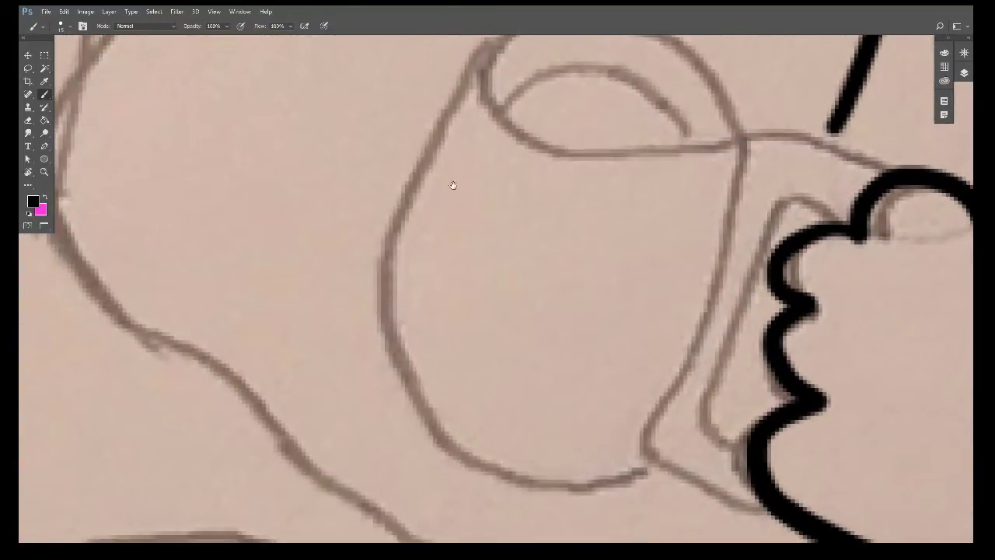
{"action": "key", "text": "r"}
{"action": "mouse_move", "coordinate": [576, 300]}
{"action": "left_mouse_down"}
{"action": "mouse_move", "coordinate": [501, 444]}
{"action": "mouse_move", "coordinate": [513, 428]}
{"action": "mouse_move", "coordinate": [505, 440]}
{"action": "mouse_move", "coordinate": [382, 317]}
{"action": "mouse_move", "coordinate": [666, 326]}
{"action": "left_mouse_up"}
{"action": "key", "text": "b"}
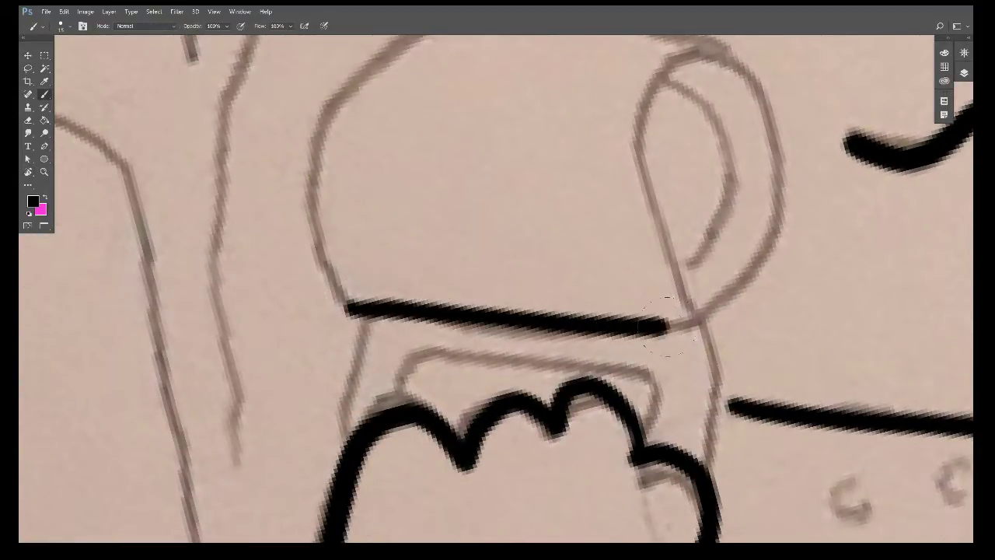
Step: Ink the cup's top edge, left side and right side curve
{"action": "left_click_drag", "start_coordinate": [491, 252], "coordinate": [559, 364]}
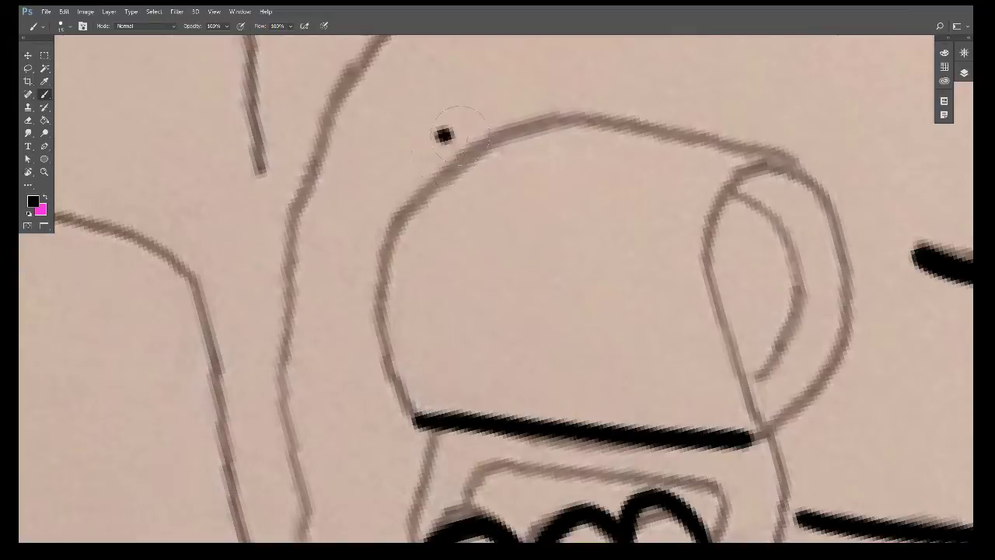
{"action": "left_click_drag", "start_coordinate": [443, 136], "coordinate": [781, 151]}
{"action": "mouse_move", "coordinate": [426, 138]}
{"action": "left_mouse_down"}
{"action": "mouse_move", "coordinate": [410, 148]}
{"action": "mouse_move", "coordinate": [371, 278]}
{"action": "mouse_move", "coordinate": [414, 422]}
{"action": "left_mouse_up"}
{"action": "scroll", "coordinate": [491, 342], "scroll_direction": "right", "scroll_amount": 5}
{"action": "scroll", "coordinate": [544, 311], "scroll_direction": "down", "scroll_amount": 2}
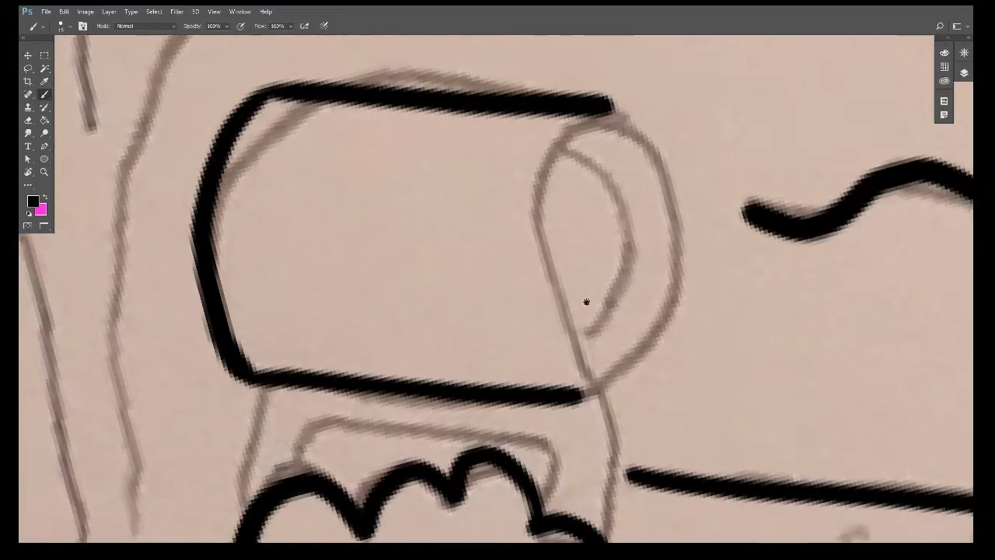
{"action": "mouse_move", "coordinate": [571, 95]}
{"action": "left_mouse_down"}
{"action": "mouse_move", "coordinate": [621, 117]}
{"action": "mouse_move", "coordinate": [665, 253]}
{"action": "mouse_move", "coordinate": [611, 350]}
{"action": "mouse_move", "coordinate": [554, 381]}
{"action": "left_mouse_up"}
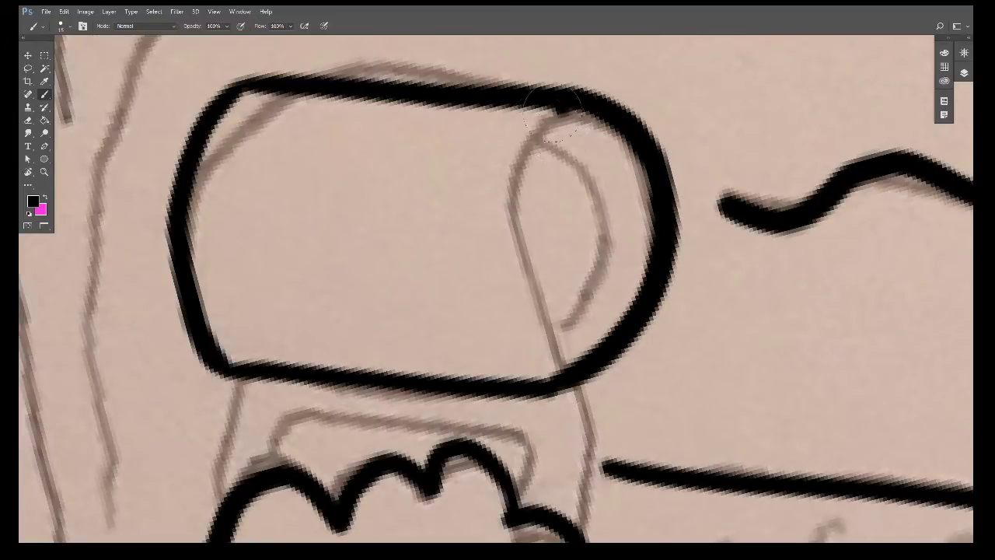
Step: Ink both sides of the mug's inner rim ellipse
{"action": "mouse_move", "coordinate": [553, 117]}
{"action": "left_mouse_down"}
{"action": "mouse_move", "coordinate": [506, 221]}
{"action": "mouse_move", "coordinate": [513, 342]}
{"action": "mouse_move", "coordinate": [550, 377]}
{"action": "left_mouse_up"}
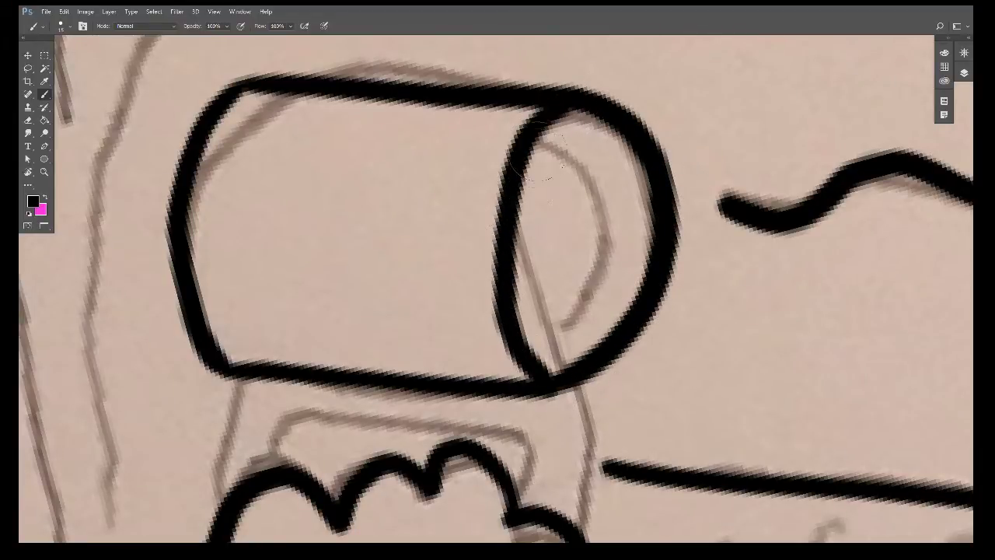
{"action": "mouse_move", "coordinate": [555, 153]}
{"action": "left_mouse_down"}
{"action": "mouse_move", "coordinate": [616, 247]}
{"action": "mouse_move", "coordinate": [540, 330]}
{"action": "left_mouse_up"}
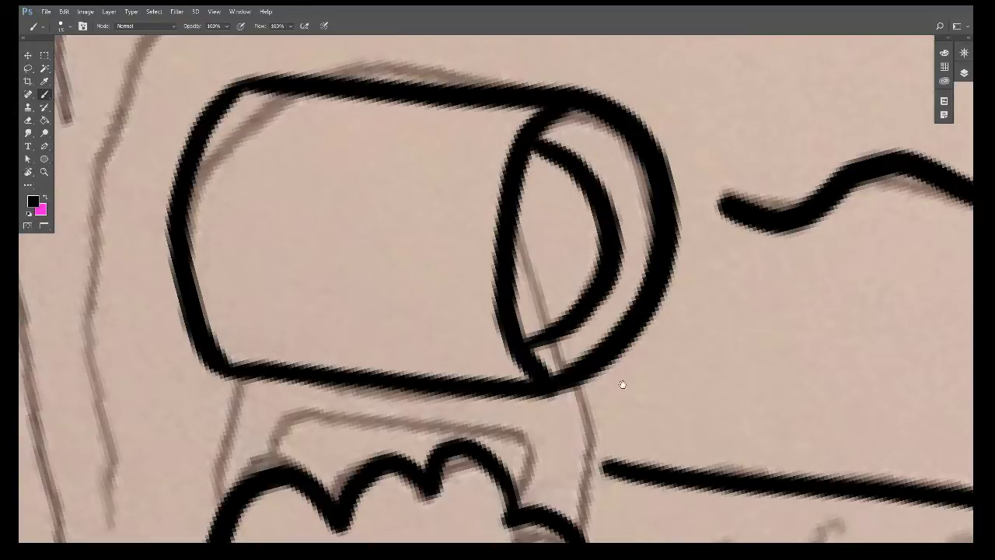
{"action": "mouse_move", "coordinate": [622, 384]}
{"action": "left_mouse_down"}
{"action": "mouse_move", "coordinate": [580, 147]}
{"action": "mouse_move", "coordinate": [357, 249]}
{"action": "mouse_move", "coordinate": [383, 241]}
{"action": "mouse_move", "coordinate": [633, 316]}
{"action": "mouse_move", "coordinate": [583, 411]}
{"action": "left_mouse_up"}
Step: Reset the canvas rotation to upright, then turn and pan the view to the seated man's leg
{"action": "key", "text": "r"}
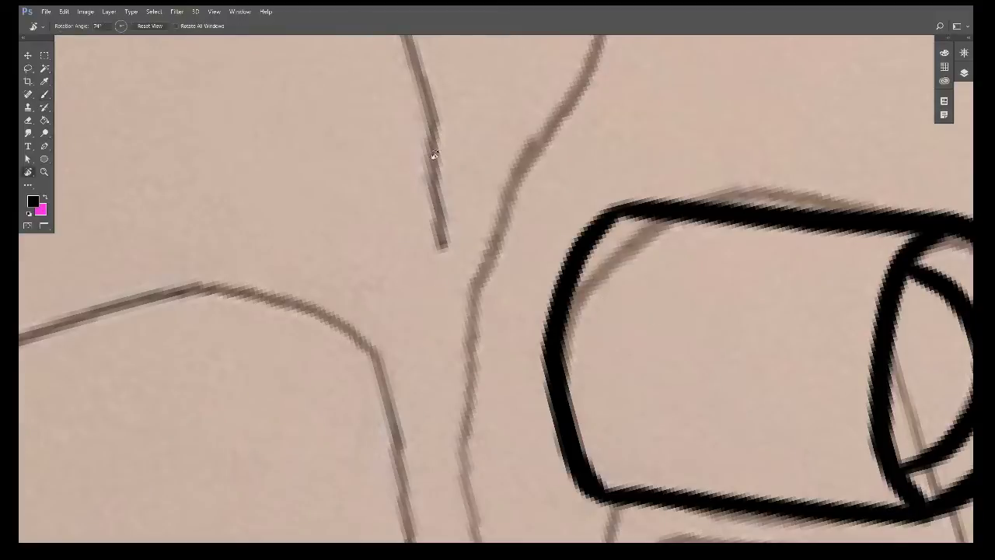
{"action": "left_click", "coordinate": [150, 27]}
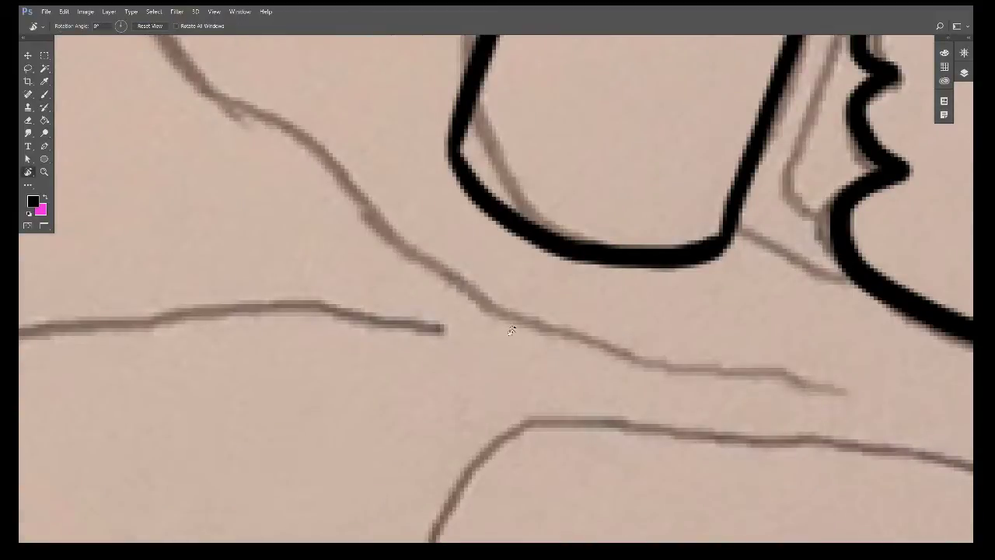
{"action": "scroll", "coordinate": [512, 331], "scroll_direction": "down", "scroll_amount": 3}
{"action": "scroll", "coordinate": [482, 334], "scroll_direction": "down", "scroll_amount": 3}
{"action": "scroll", "coordinate": [469, 334], "scroll_direction": "down", "scroll_amount": 4}
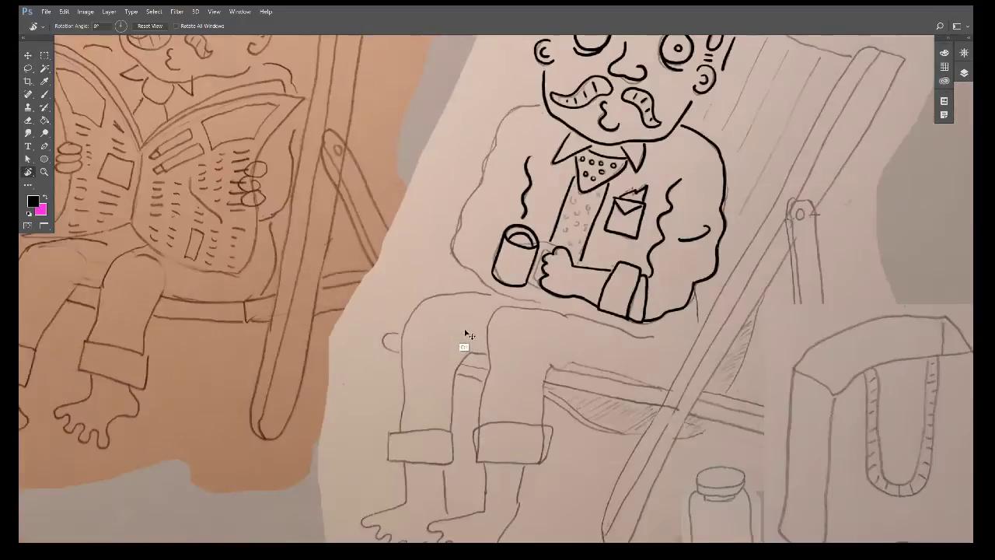
{"action": "scroll", "coordinate": [469, 338], "scroll_direction": "up", "scroll_amount": 3}
{"action": "scroll", "coordinate": [468, 338], "scroll_direction": "up", "scroll_amount": 3}
{"action": "scroll", "coordinate": [471, 327], "scroll_direction": "up", "scroll_amount": 3}
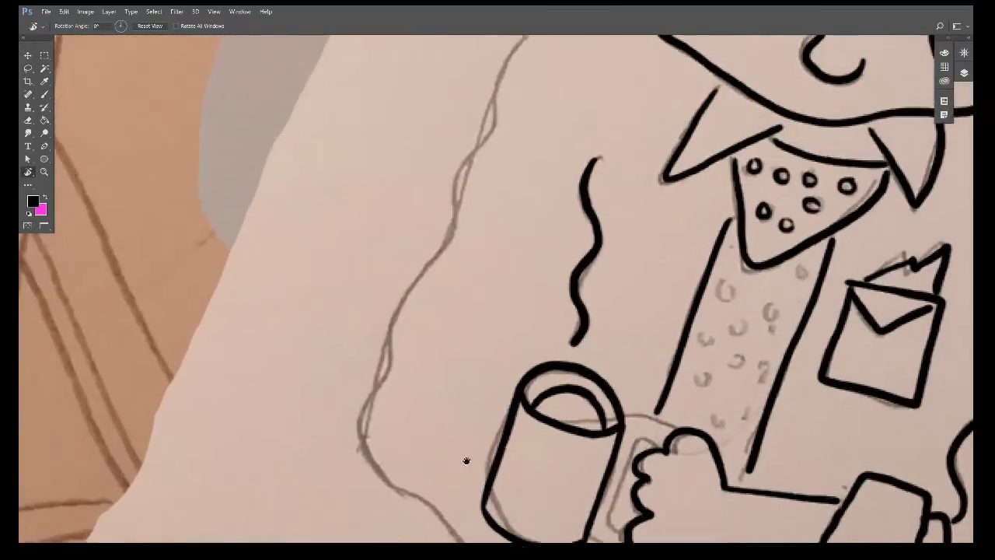
{"action": "scroll", "coordinate": [588, 300], "scroll_direction": "up", "scroll_amount": 2}
{"action": "scroll", "coordinate": [586, 309], "scroll_direction": "up", "scroll_amount": 1}
{"action": "scroll", "coordinate": [588, 326], "scroll_direction": "up", "scroll_amount": 1}
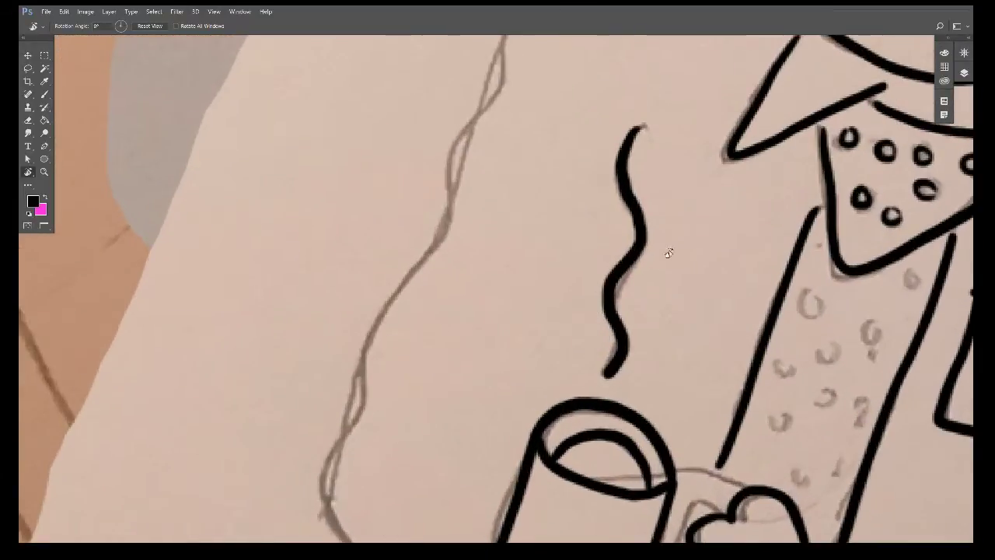
{"action": "scroll", "coordinate": [666, 251], "scroll_direction": "up", "scroll_amount": 3}
{"action": "mouse_move", "coordinate": [696, 296]}
{"action": "left_mouse_down"}
{"action": "mouse_move", "coordinate": [303, 270]}
{"action": "mouse_move", "coordinate": [389, 342]}
{"action": "mouse_move", "coordinate": [789, 136]}
{"action": "mouse_move", "coordinate": [377, 303]}
{"action": "mouse_move", "coordinate": [528, 311]}
{"action": "mouse_move", "coordinate": [673, 249]}
{"action": "mouse_move", "coordinate": [759, 147]}
{"action": "mouse_move", "coordinate": [789, 77]}
{"action": "left_mouse_up"}
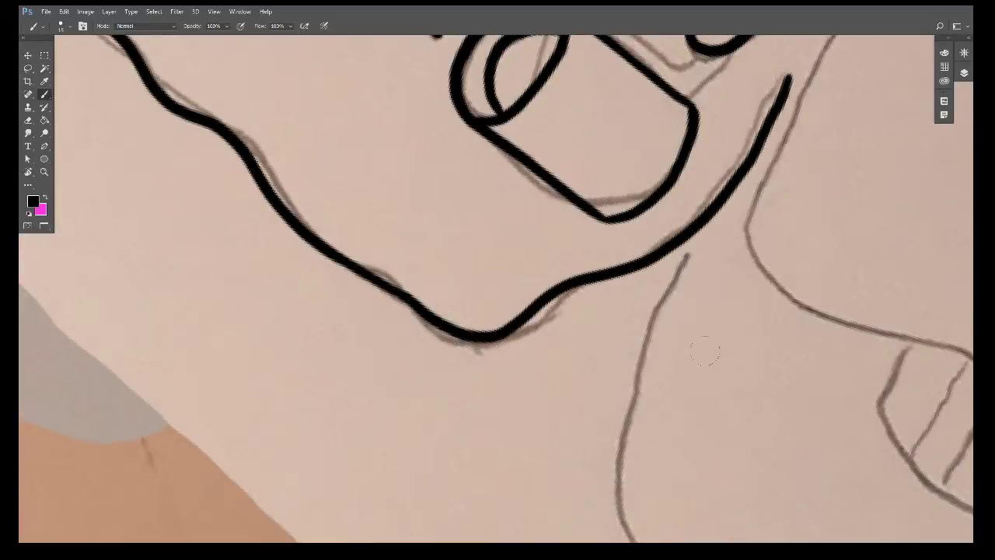
{"action": "mouse_move", "coordinate": [705, 352]}
{"action": "left_mouse_down"}
{"action": "mouse_move", "coordinate": [595, 327]}
{"action": "mouse_move", "coordinate": [455, 195]}
{"action": "left_mouse_up"}
{"action": "mouse_move", "coordinate": [658, 306]}
{"action": "left_mouse_down"}
{"action": "mouse_move", "coordinate": [407, 155]}
{"action": "mouse_move", "coordinate": [635, 345]}
{"action": "mouse_move", "coordinate": [523, 334]}
{"action": "mouse_move", "coordinate": [658, 282]}
{"action": "mouse_move", "coordinate": [552, 404]}
{"action": "mouse_move", "coordinate": [365, 349]}
{"action": "mouse_move", "coordinate": [318, 290]}
{"action": "mouse_move", "coordinate": [570, 318]}
{"action": "left_mouse_up"}
Step: Ink the top line of the seated man's thigh and down the front of the leg
{"action": "key", "text": "r"}
{"action": "key", "text": "b"}
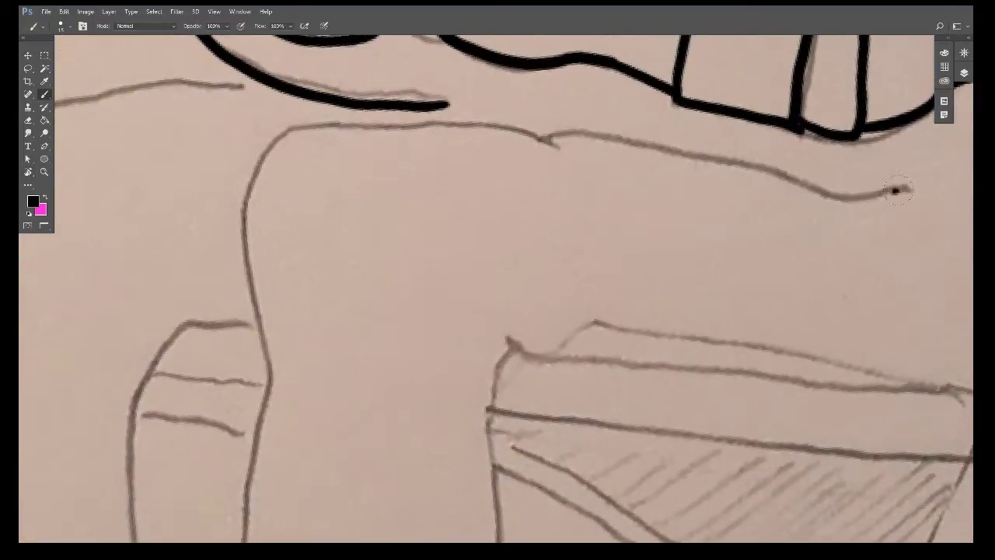
{"action": "mouse_move", "coordinate": [895, 191]}
{"action": "left_mouse_down"}
{"action": "mouse_move", "coordinate": [454, 132]}
{"action": "mouse_move", "coordinate": [282, 148]}
{"action": "left_mouse_up"}
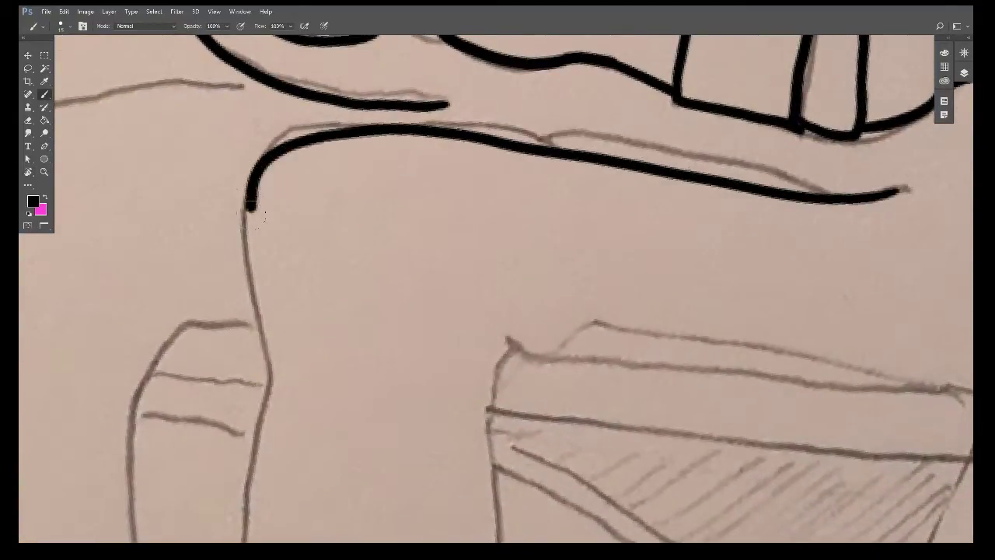
{"action": "left_click_drag", "start_coordinate": [256, 214], "coordinate": [269, 298]}
Step: Ink the other side of the leg above the shorts cuff
{"action": "mouse_move", "coordinate": [282, 372]}
{"action": "left_mouse_down"}
{"action": "mouse_move", "coordinate": [375, 103]}
{"action": "mouse_move", "coordinate": [375, 255]}
{"action": "left_mouse_up"}
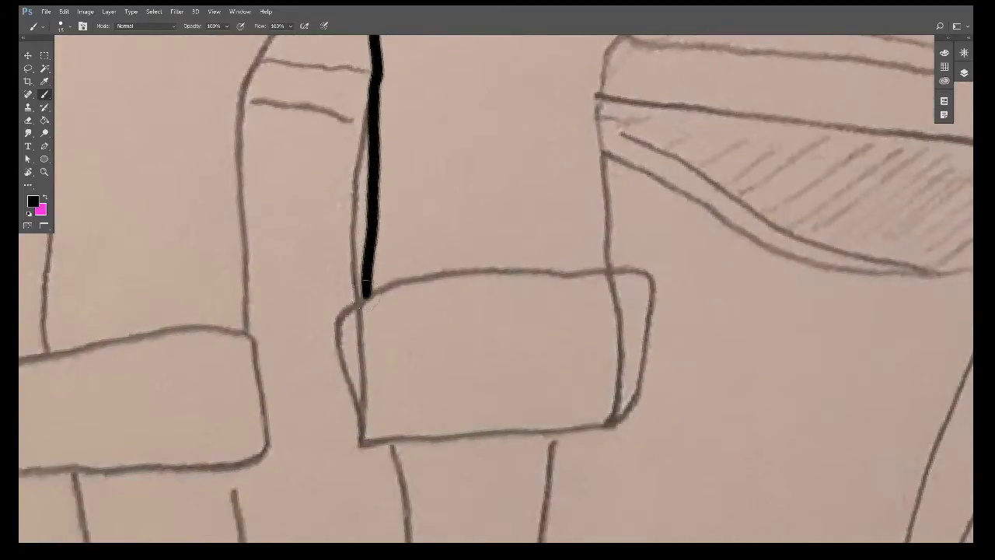
{"action": "mouse_move", "coordinate": [344, 355]}
{"action": "left_mouse_down"}
{"action": "mouse_move", "coordinate": [296, 306]}
{"action": "mouse_move", "coordinate": [318, 383]}
{"action": "mouse_move", "coordinate": [500, 378]}
{"action": "mouse_move", "coordinate": [585, 348]}
{"action": "mouse_move", "coordinate": [610, 233]}
{"action": "mouse_move", "coordinate": [488, 217]}
{"action": "mouse_move", "coordinate": [330, 237]}
{"action": "left_mouse_up"}
{"action": "scroll", "coordinate": [471, 324], "scroll_direction": "up", "scroll_amount": 2}
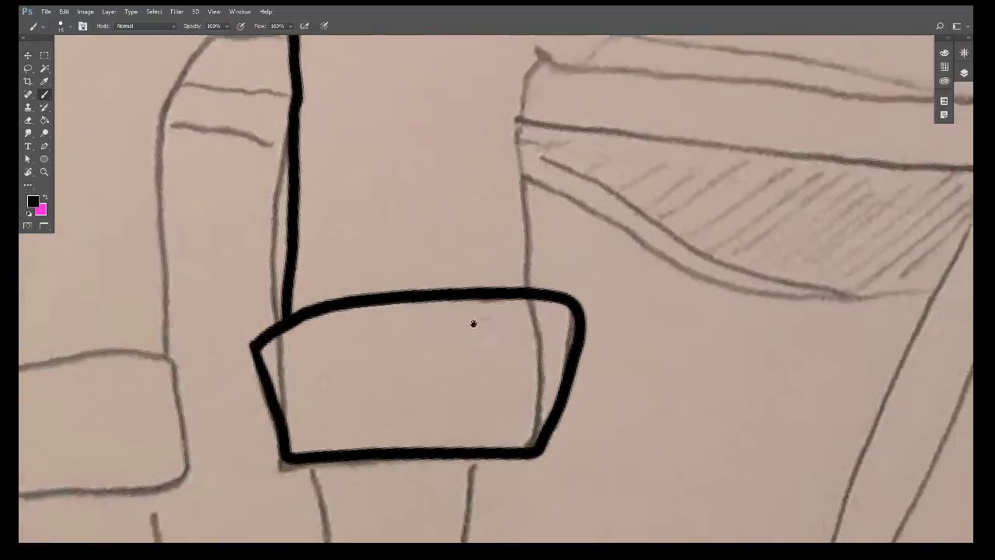
{"action": "scroll", "coordinate": [465, 373], "scroll_direction": "up", "scroll_amount": 3}
{"action": "scroll", "coordinate": [465, 373], "scroll_direction": "right", "scroll_amount": 2}
{"action": "mouse_move", "coordinate": [459, 408]}
{"action": "left_mouse_down"}
{"action": "mouse_move", "coordinate": [443, 289]}
{"action": "mouse_move", "coordinate": [476, 208]}
{"action": "left_mouse_up"}
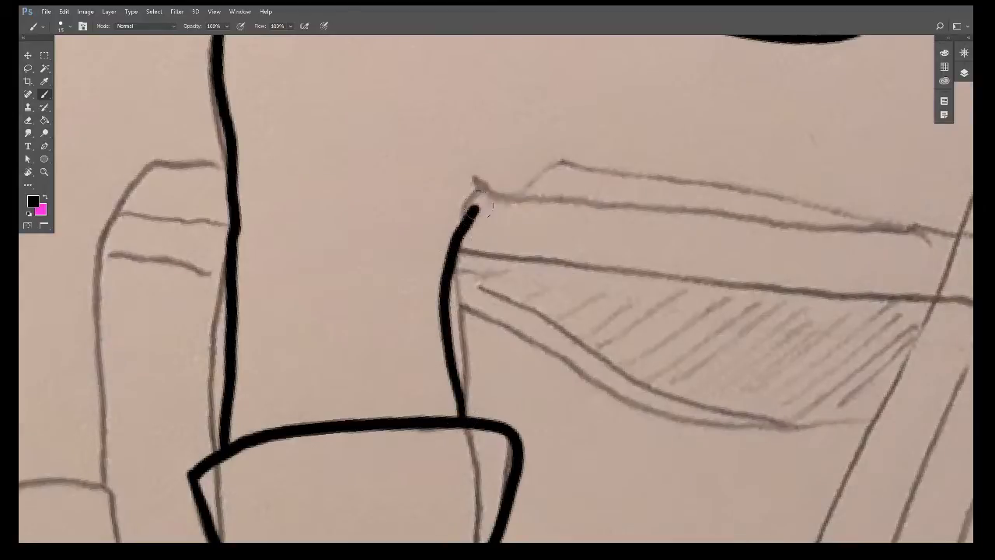
Step: Ink along the pencil curve of the man's lap
{"action": "mouse_move", "coordinate": [597, 241]}
{"action": "left_mouse_down"}
{"action": "mouse_move", "coordinate": [311, 300]}
{"action": "mouse_move", "coordinate": [300, 373]}
{"action": "left_mouse_up"}
{"action": "scroll", "coordinate": [373, 373], "scroll_direction": "up", "scroll_amount": 2}
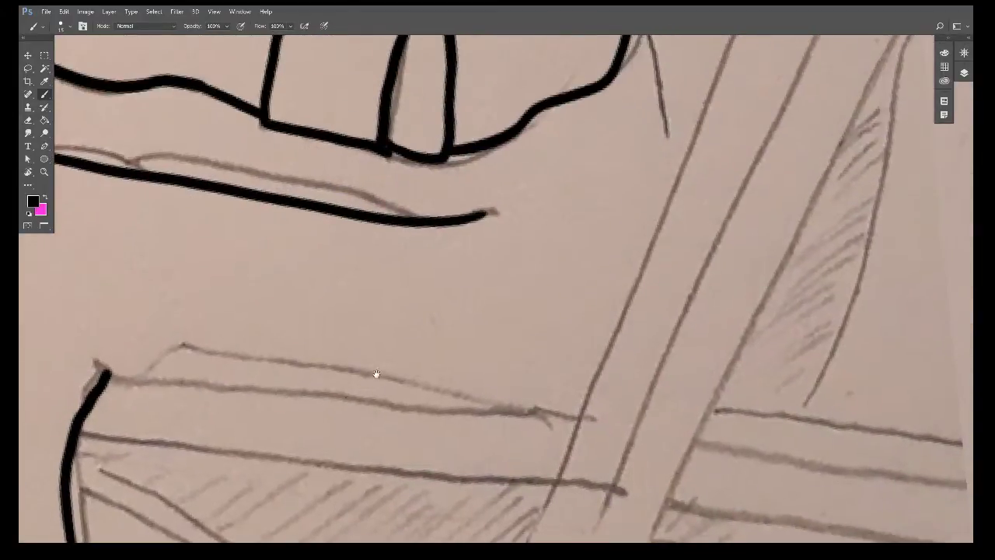
{"action": "left_click_drag", "start_coordinate": [373, 373], "coordinate": [333, 496]}
{"action": "scroll", "coordinate": [306, 333], "scroll_direction": "down", "scroll_amount": 3}
{"action": "scroll", "coordinate": [306, 333], "scroll_direction": "left", "scroll_amount": 5}
{"action": "mouse_move", "coordinate": [306, 334]}
{"action": "left_mouse_down"}
{"action": "mouse_move", "coordinate": [586, 269]}
{"action": "mouse_move", "coordinate": [518, 441]}
{"action": "mouse_move", "coordinate": [786, 329]}
{"action": "mouse_move", "coordinate": [451, 191]}
{"action": "mouse_move", "coordinate": [573, 264]}
{"action": "mouse_move", "coordinate": [459, 253]}
{"action": "left_mouse_up"}
{"action": "key", "text": "r"}
{"action": "key", "text": "b"}
{"action": "mouse_move", "coordinate": [208, 204]}
{"action": "left_mouse_down"}
{"action": "mouse_move", "coordinate": [284, 333]}
{"action": "mouse_move", "coordinate": [388, 395]}
{"action": "mouse_move", "coordinate": [521, 381]}
{"action": "mouse_move", "coordinate": [721, 276]}
{"action": "mouse_move", "coordinate": [817, 205]}
{"action": "mouse_move", "coordinate": [555, 417]}
{"action": "mouse_move", "coordinate": [355, 317]}
{"action": "left_mouse_up"}
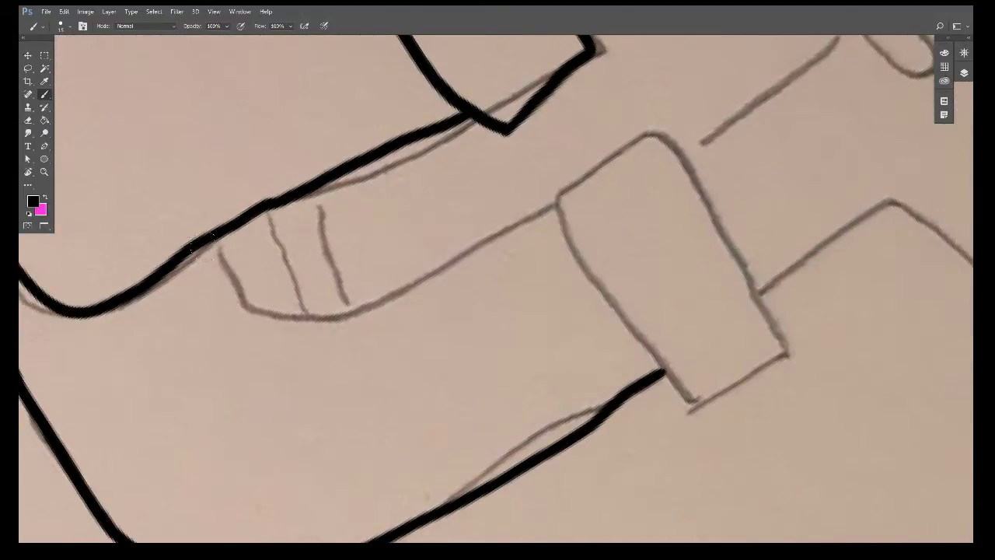
Step: Finish the lap curve and outline the second shorts cuff
{"action": "mouse_move", "coordinate": [233, 286]}
{"action": "left_mouse_down"}
{"action": "mouse_move", "coordinate": [366, 316]}
{"action": "mouse_move", "coordinate": [511, 246]}
{"action": "left_mouse_up"}
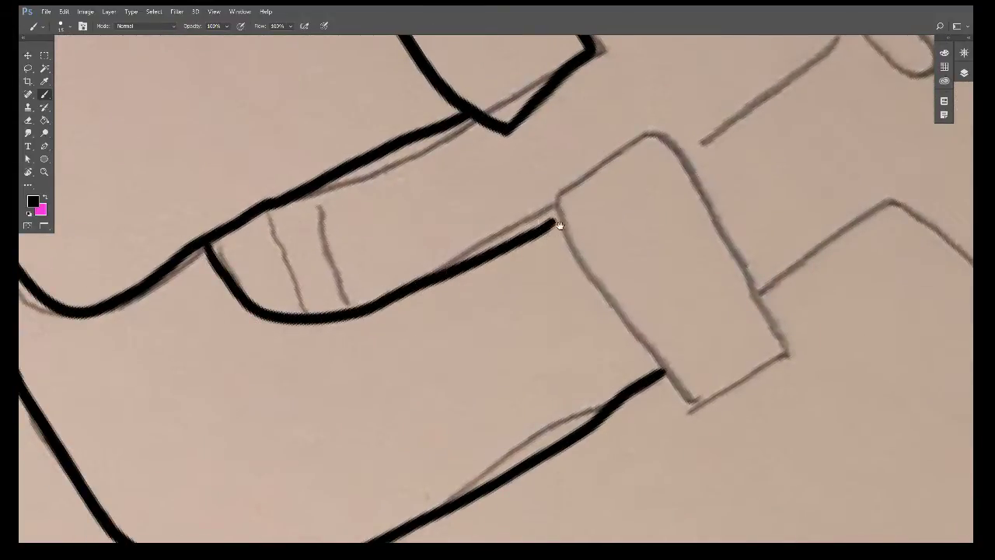
{"action": "mouse_move", "coordinate": [558, 225]}
{"action": "left_mouse_down"}
{"action": "mouse_move", "coordinate": [364, 235]}
{"action": "mouse_move", "coordinate": [599, 267]}
{"action": "left_mouse_up"}
{"action": "key", "text": "r"}
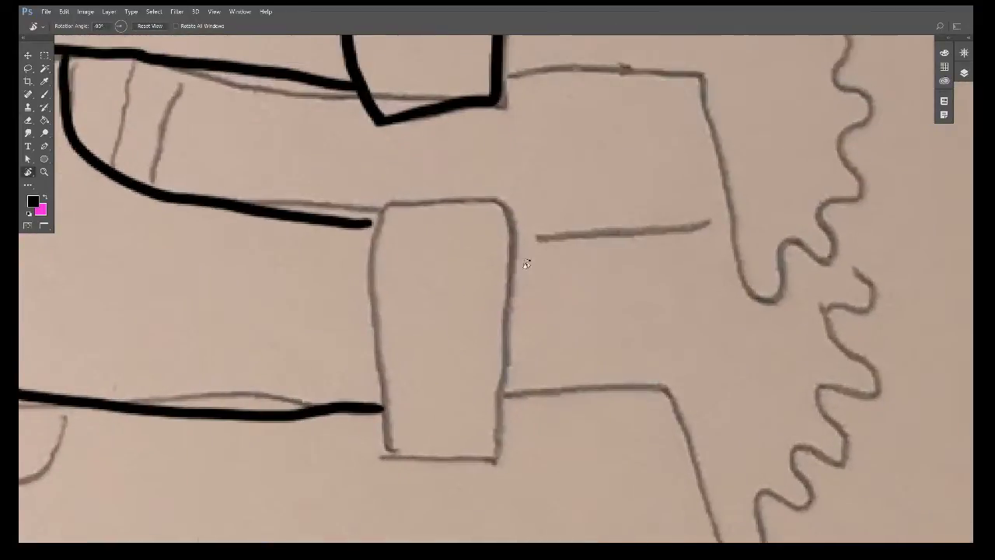
{"action": "key", "text": "b"}
{"action": "left_click_drag", "start_coordinate": [382, 203], "coordinate": [380, 390]}
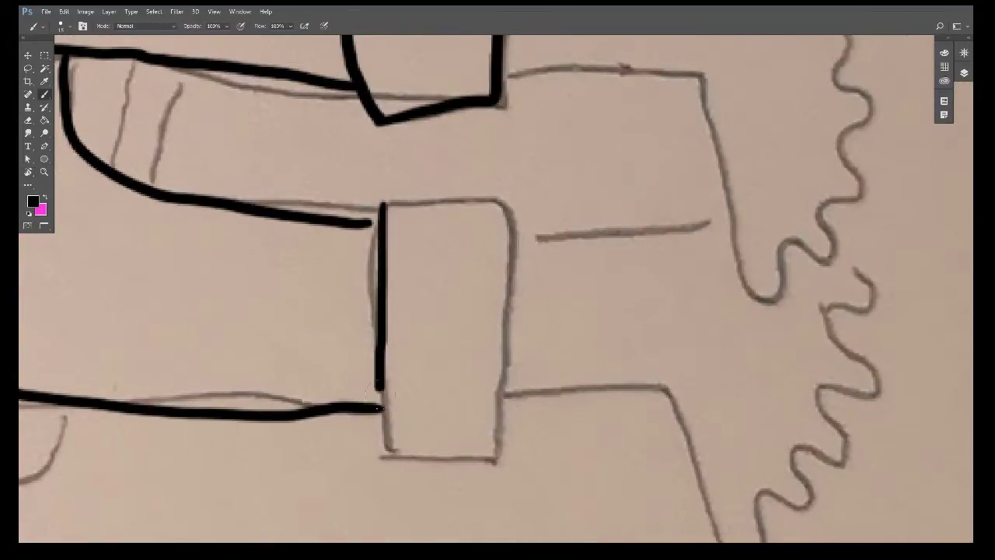
{"action": "mouse_move", "coordinate": [396, 449]}
{"action": "left_mouse_down"}
{"action": "mouse_move", "coordinate": [488, 444]}
{"action": "mouse_move", "coordinate": [516, 310]}
{"action": "mouse_move", "coordinate": [488, 201]}
{"action": "mouse_move", "coordinate": [393, 191]}
{"action": "left_mouse_up"}
Step: Ink the right leg and foot, including the toes and outer edge
{"action": "left_click_drag", "start_coordinate": [540, 188], "coordinate": [334, 328]}
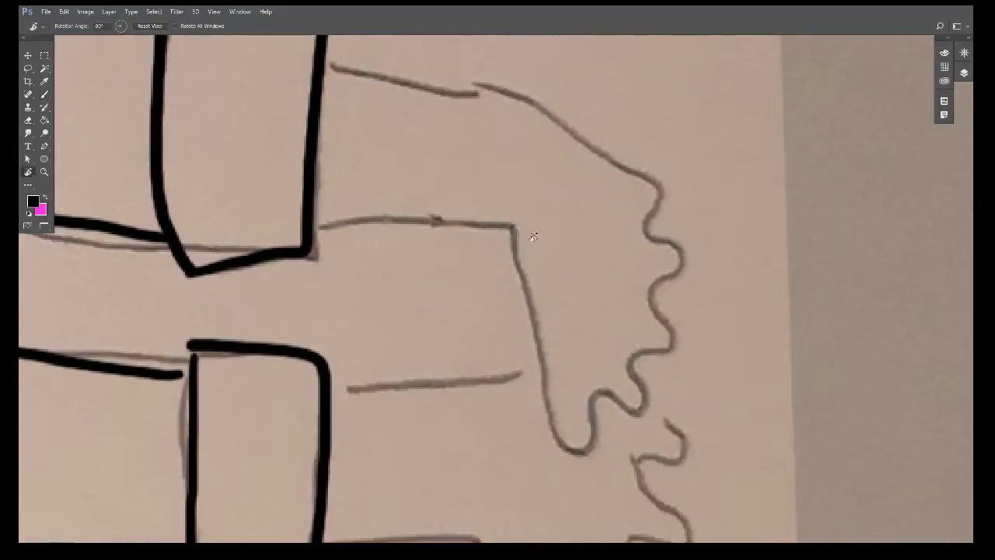
{"action": "key", "text": "r"}
{"action": "left_click_drag", "start_coordinate": [528, 231], "coordinate": [506, 344]}
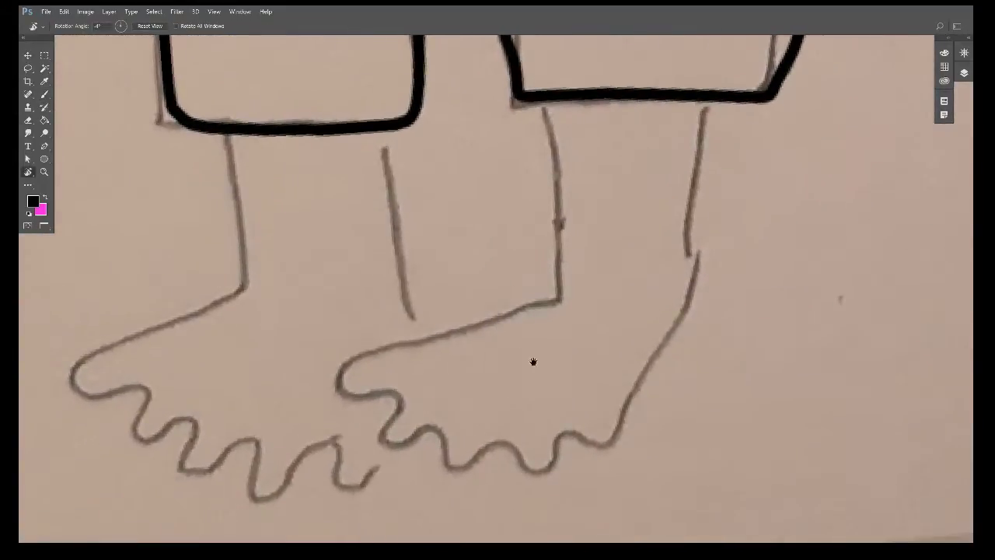
{"action": "key", "text": "b"}
{"action": "mouse_move", "coordinate": [449, 68]}
{"action": "left_mouse_down"}
{"action": "mouse_move", "coordinate": [465, 111]}
{"action": "mouse_move", "coordinate": [467, 233]}
{"action": "mouse_move", "coordinate": [355, 280]}
{"action": "mouse_move", "coordinate": [281, 335]}
{"action": "mouse_move", "coordinate": [284, 385]}
{"action": "mouse_move", "coordinate": [394, 388]}
{"action": "mouse_move", "coordinate": [461, 424]}
{"action": "left_mouse_up"}
{"action": "mouse_move", "coordinate": [486, 371]}
{"action": "left_mouse_down"}
{"action": "mouse_move", "coordinate": [582, 334]}
{"action": "mouse_move", "coordinate": [599, 262]}
{"action": "mouse_move", "coordinate": [597, 110]}
{"action": "left_mouse_up"}
Step: Ink the left leg, foot and toes, and the inner leg line up to the shorts
{"action": "left_click_drag", "start_coordinate": [373, 281], "coordinate": [598, 287]}
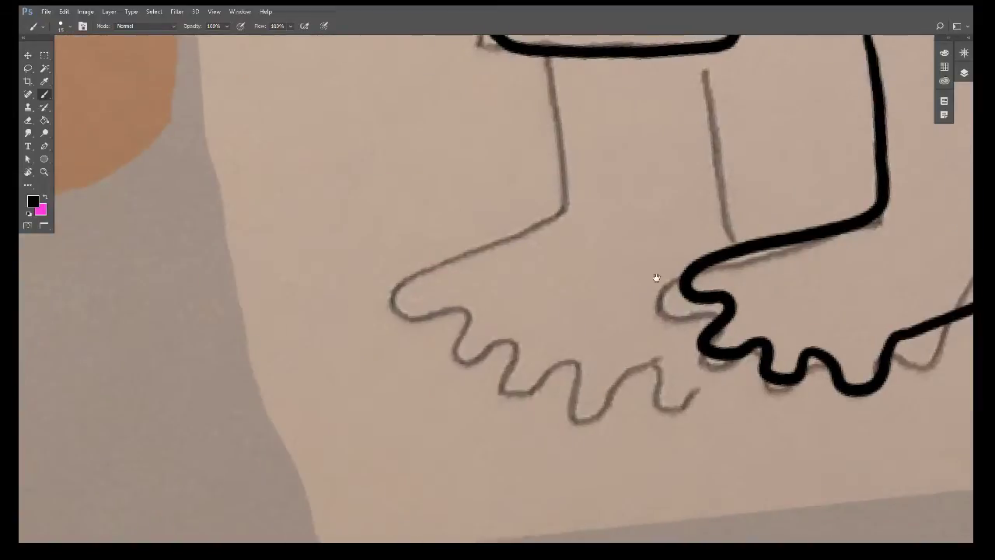
{"action": "mouse_move", "coordinate": [362, 113]}
{"action": "left_mouse_down"}
{"action": "mouse_move", "coordinate": [380, 247]}
{"action": "mouse_move", "coordinate": [201, 309]}
{"action": "mouse_move", "coordinate": [263, 334]}
{"action": "mouse_move", "coordinate": [368, 404]}
{"action": "mouse_move", "coordinate": [398, 439]}
{"action": "mouse_move", "coordinate": [439, 381]}
{"action": "left_mouse_up"}
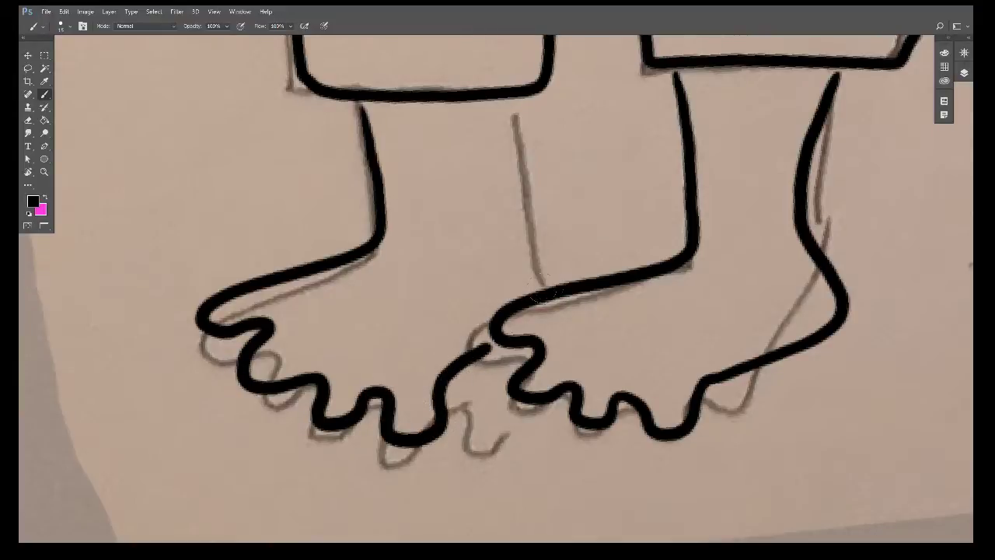
{"action": "mouse_move", "coordinate": [550, 282]}
{"action": "left_mouse_down"}
{"action": "mouse_move", "coordinate": [478, 210]}
{"action": "mouse_move", "coordinate": [480, 109]}
{"action": "left_mouse_up"}
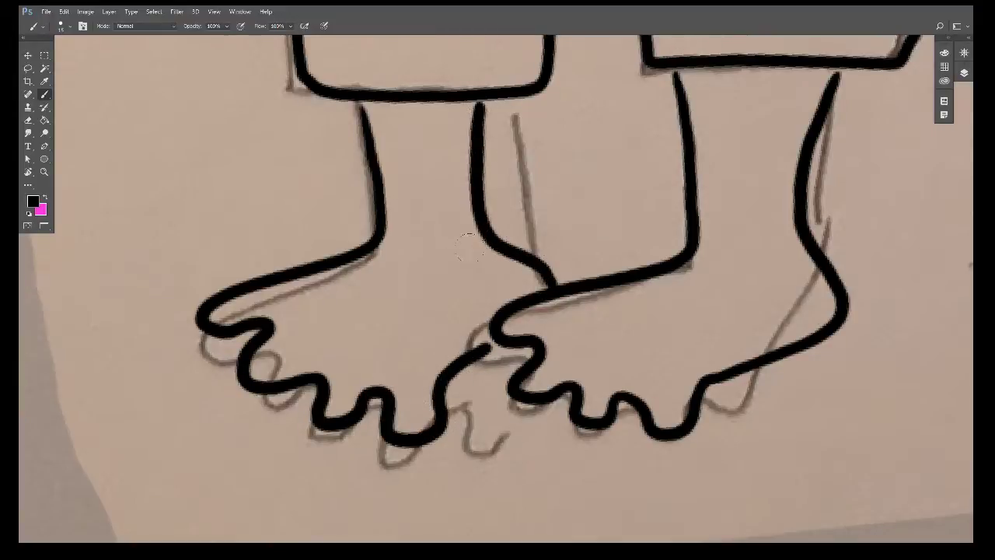
{"action": "mouse_move", "coordinate": [463, 226]}
{"action": "left_mouse_down"}
{"action": "mouse_move", "coordinate": [570, 271]}
{"action": "mouse_move", "coordinate": [308, 475]}
{"action": "mouse_move", "coordinate": [464, 375]}
{"action": "mouse_move", "coordinate": [775, 352]}
{"action": "mouse_move", "coordinate": [697, 352]}
{"action": "left_mouse_up"}
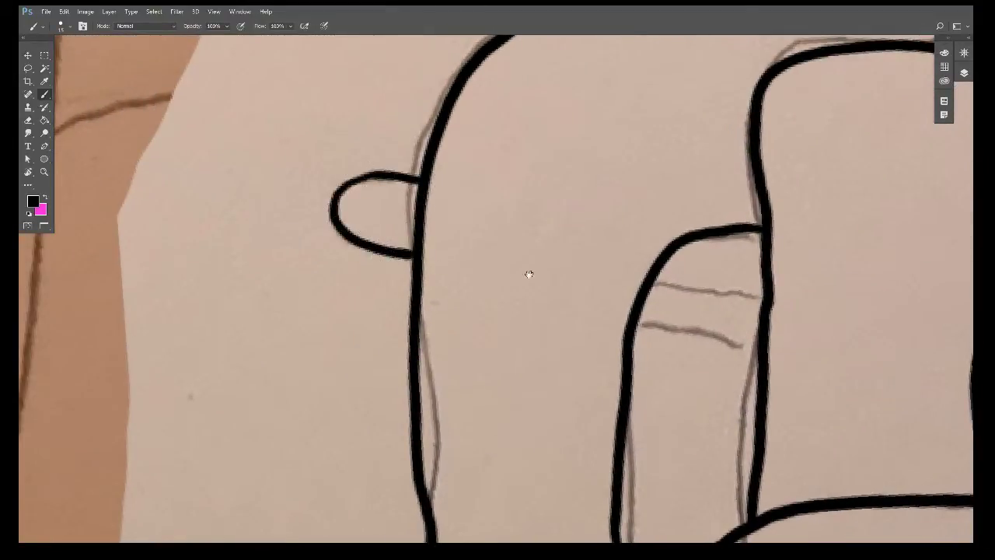
Step: Hide the Bag sketch layer inside the sketches group and return to Layer 1
{"action": "mouse_move", "coordinate": [528, 274]}
{"action": "left_mouse_down"}
{"action": "mouse_move", "coordinate": [644, 437]}
{"action": "mouse_move", "coordinate": [755, 150]}
{"action": "mouse_move", "coordinate": [632, 345]}
{"action": "mouse_move", "coordinate": [519, 326]}
{"action": "mouse_move", "coordinate": [449, 372]}
{"action": "left_mouse_up"}
{"action": "scroll", "coordinate": [457, 385], "scroll_direction": "down", "scroll_amount": 3}
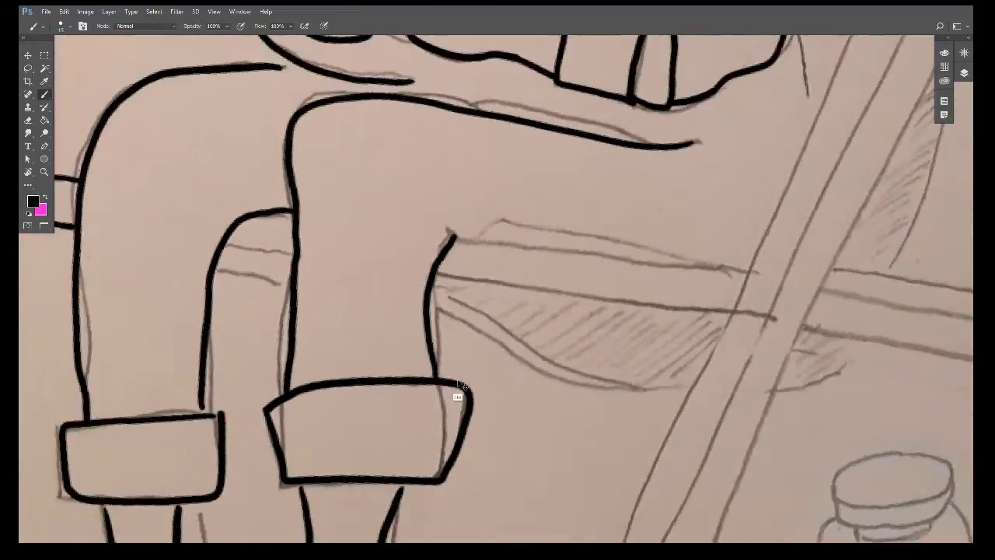
{"action": "scroll", "coordinate": [457, 386], "scroll_direction": "down", "scroll_amount": 3}
{"action": "scroll", "coordinate": [455, 387], "scroll_direction": "up", "scroll_amount": 2}
{"action": "mouse_move", "coordinate": [654, 382]}
{"action": "left_mouse_down"}
{"action": "mouse_move", "coordinate": [163, 350]}
{"action": "mouse_move", "coordinate": [555, 415]}
{"action": "mouse_move", "coordinate": [549, 446]}
{"action": "mouse_move", "coordinate": [736, 346]}
{"action": "mouse_move", "coordinate": [839, 335]}
{"action": "mouse_move", "coordinate": [784, 220]}
{"action": "mouse_move", "coordinate": [870, 236]}
{"action": "left_mouse_up"}
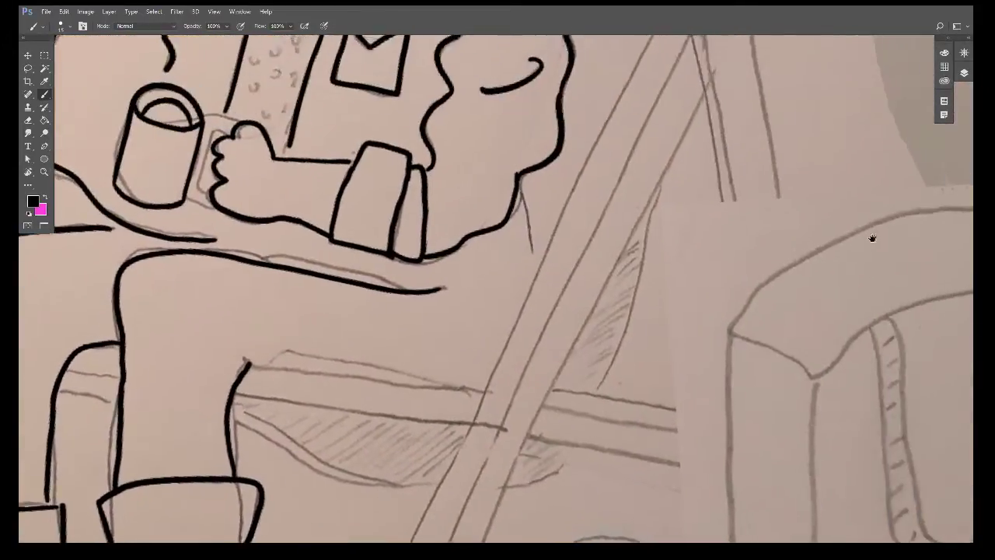
{"action": "left_click", "coordinate": [965, 73]}
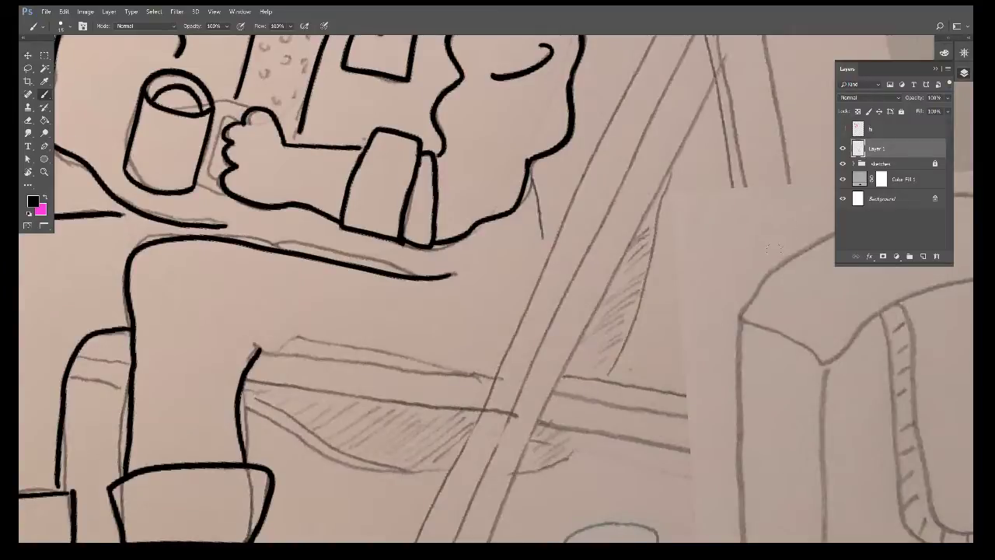
{"action": "key", "text": "v"}
{"action": "left_click", "coordinate": [775, 253]}
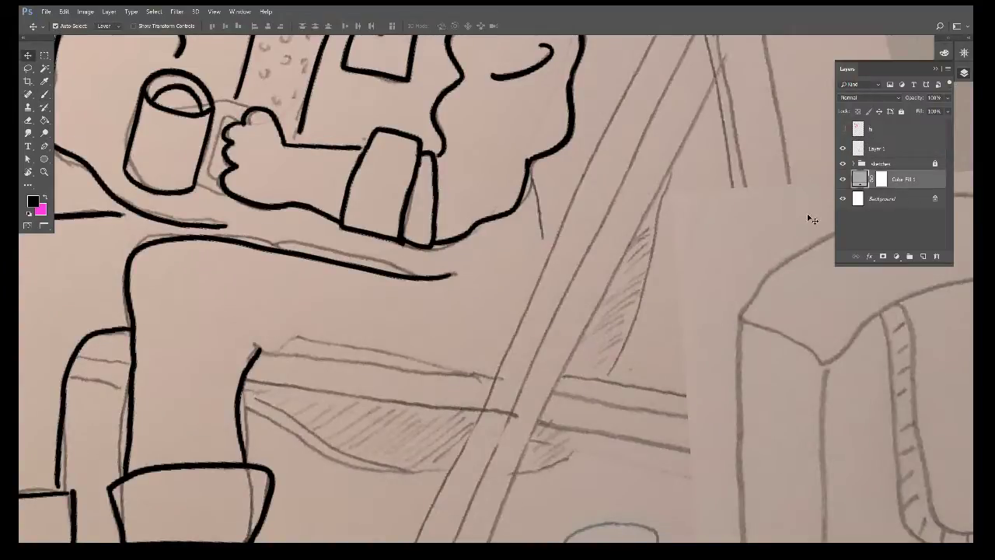
{"action": "left_click", "coordinate": [853, 164]}
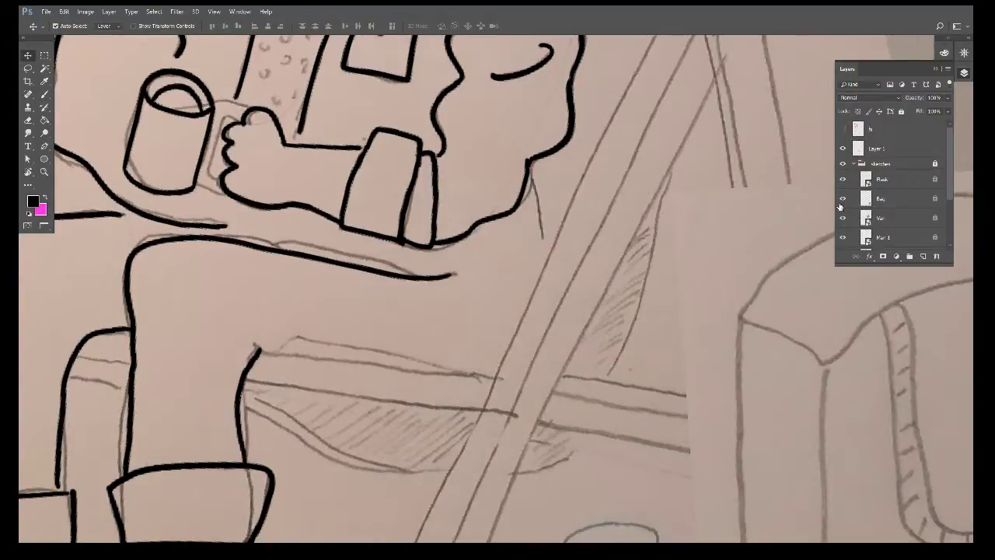
{"action": "left_click", "coordinate": [843, 199]}
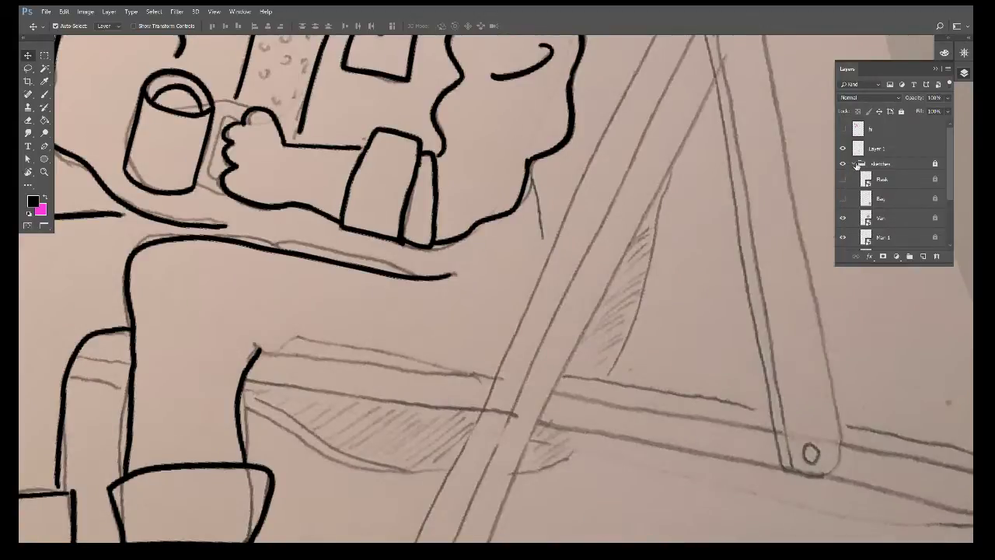
{"action": "left_click", "coordinate": [854, 164]}
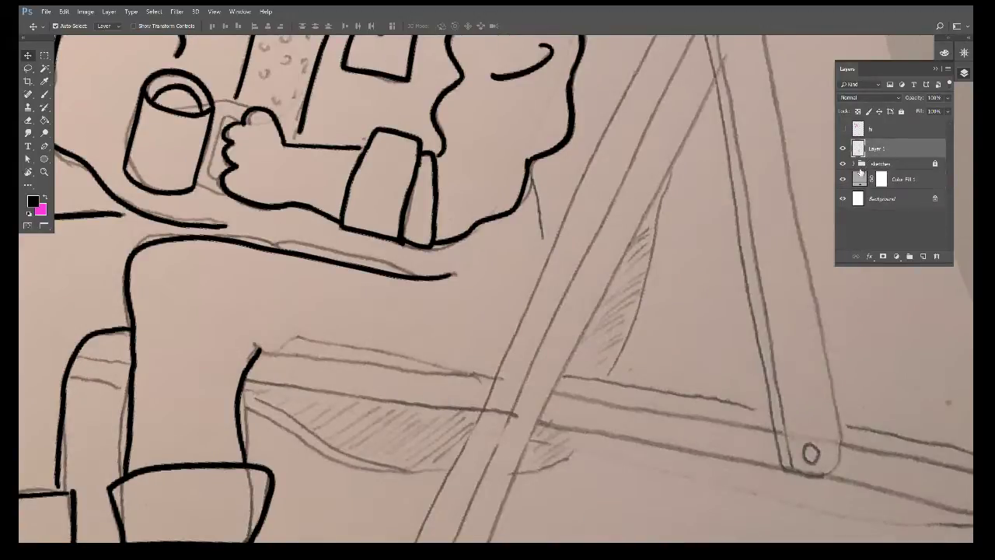
Step: Reposition the view on the legs and rotate the canvas slightly counter-clockwise for inking
{"action": "left_click_drag", "start_coordinate": [582, 302], "coordinate": [533, 189]}
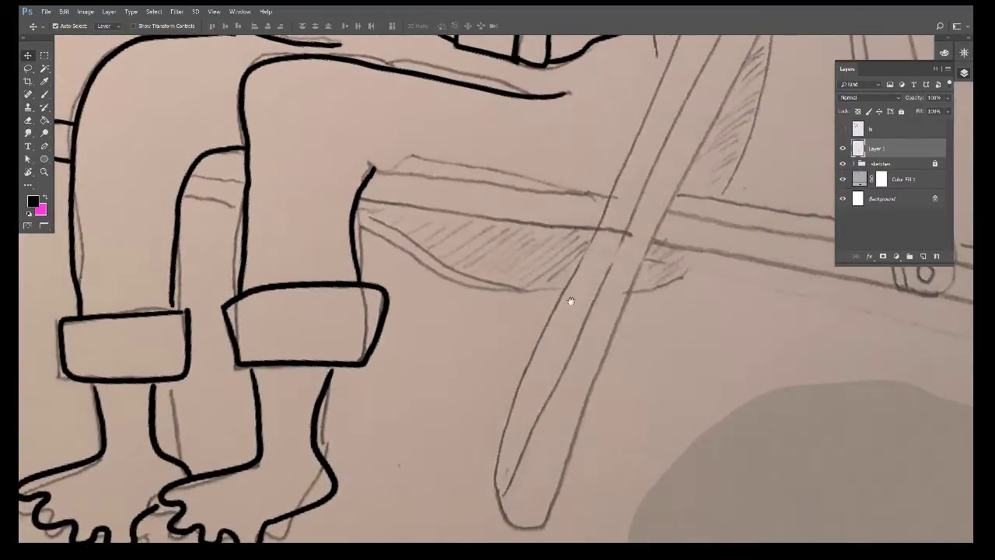
{"action": "mouse_move", "coordinate": [462, 306]}
{"action": "left_mouse_down"}
{"action": "mouse_move", "coordinate": [691, 355]}
{"action": "mouse_move", "coordinate": [587, 361]}
{"action": "left_mouse_up"}
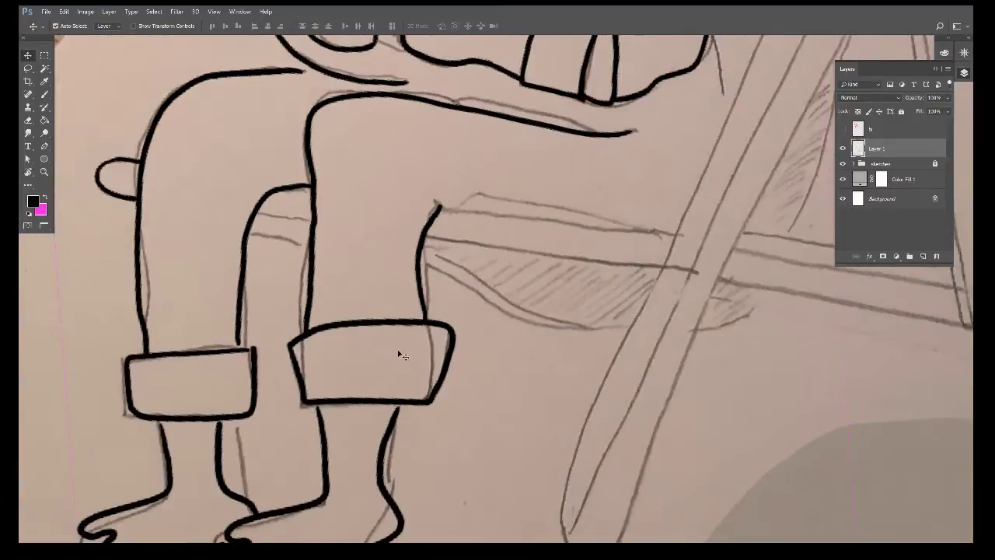
{"action": "left_click_drag", "start_coordinate": [753, 398], "coordinate": [673, 362]}
{"action": "scroll", "coordinate": [428, 378], "scroll_direction": "left", "scroll_amount": 5}
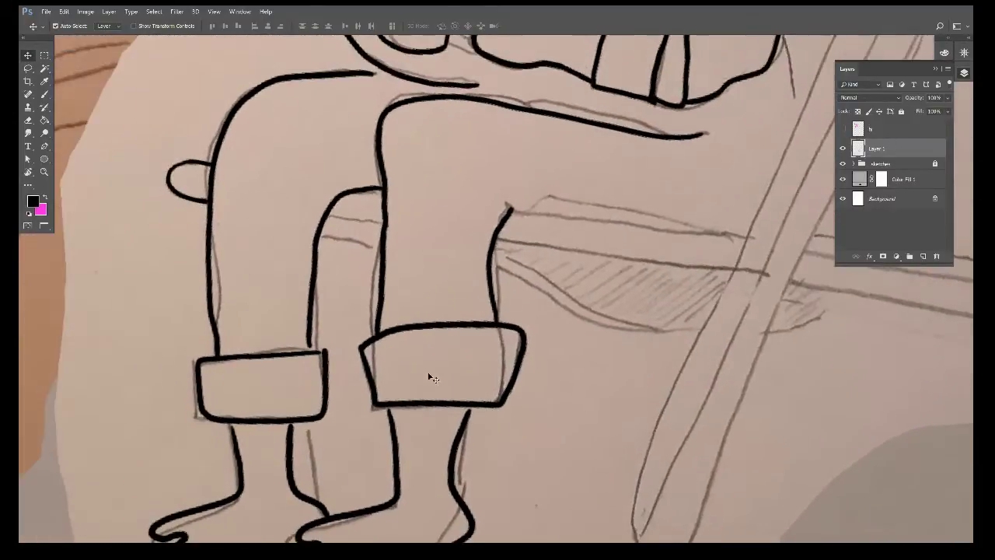
{"action": "key", "text": "b"}
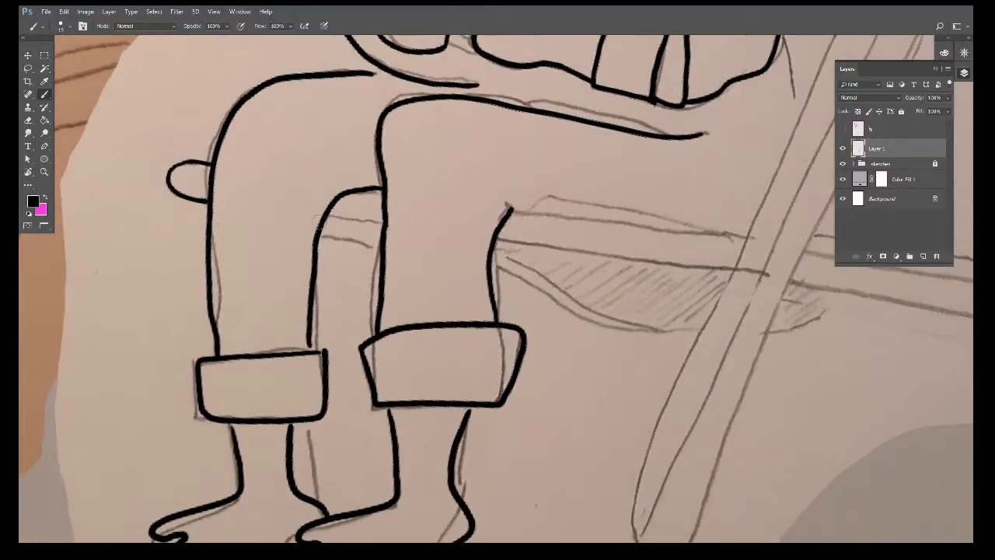
{"action": "key", "text": "r"}
{"action": "left_click_drag", "start_coordinate": [500, 288], "coordinate": [466, 303]}
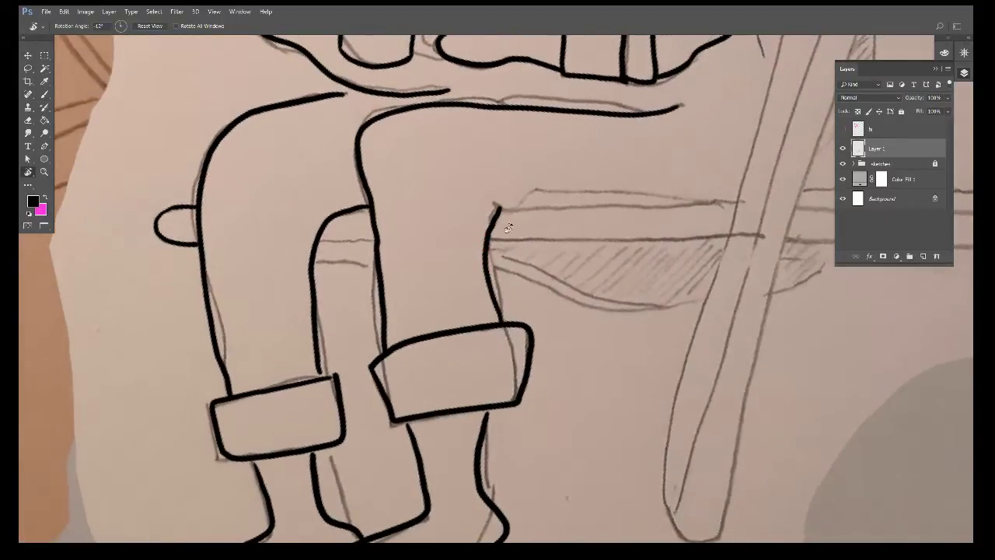
{"action": "key", "text": "b"}
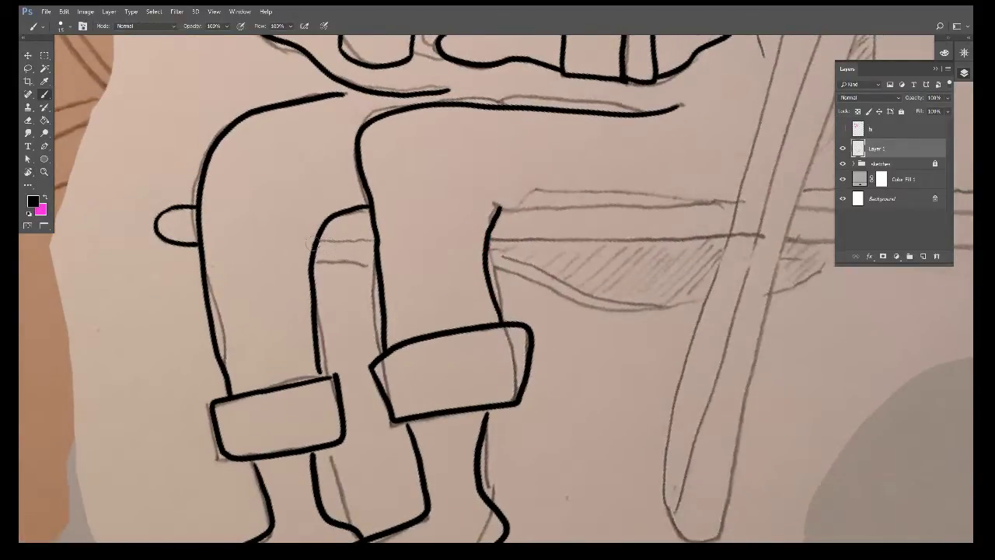
Step: Ink the deck chair bar's edge around its rounded right end
{"action": "left_click_drag", "start_coordinate": [609, 258], "coordinate": [379, 269]}
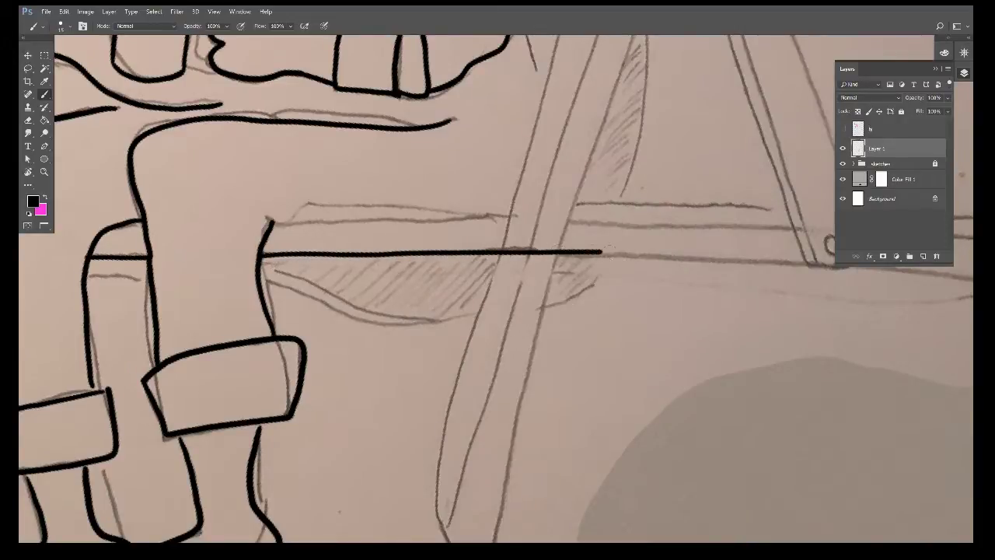
{"action": "left_click_drag", "start_coordinate": [614, 267], "coordinate": [290, 258]}
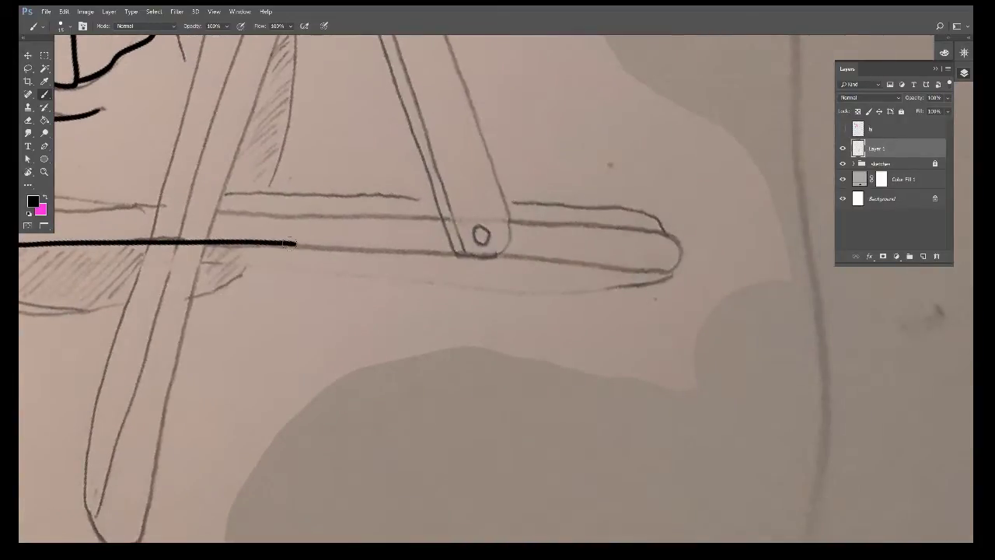
{"action": "left_click_drag", "start_coordinate": [466, 252], "coordinate": [559, 256]}
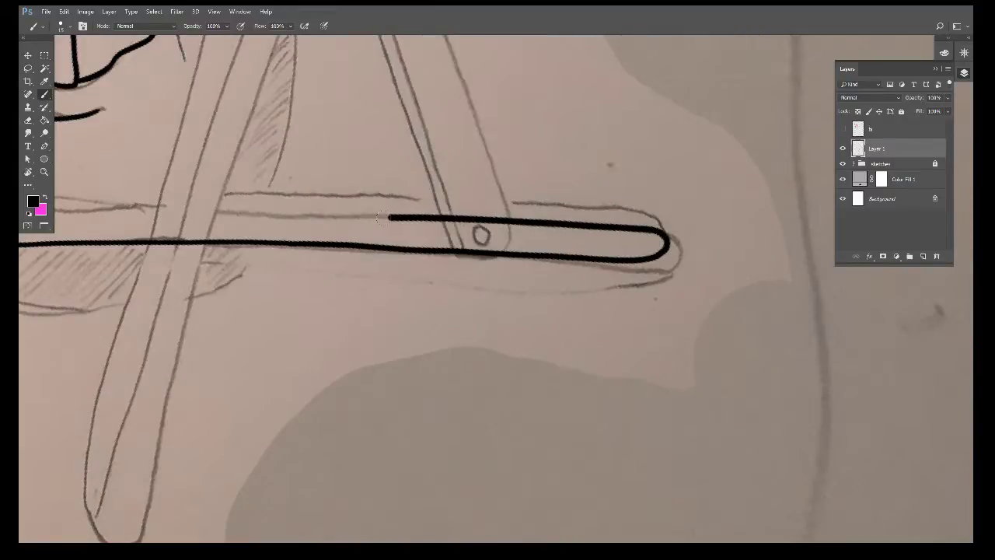
{"action": "left_click_drag", "start_coordinate": [222, 251], "coordinate": [572, 259]}
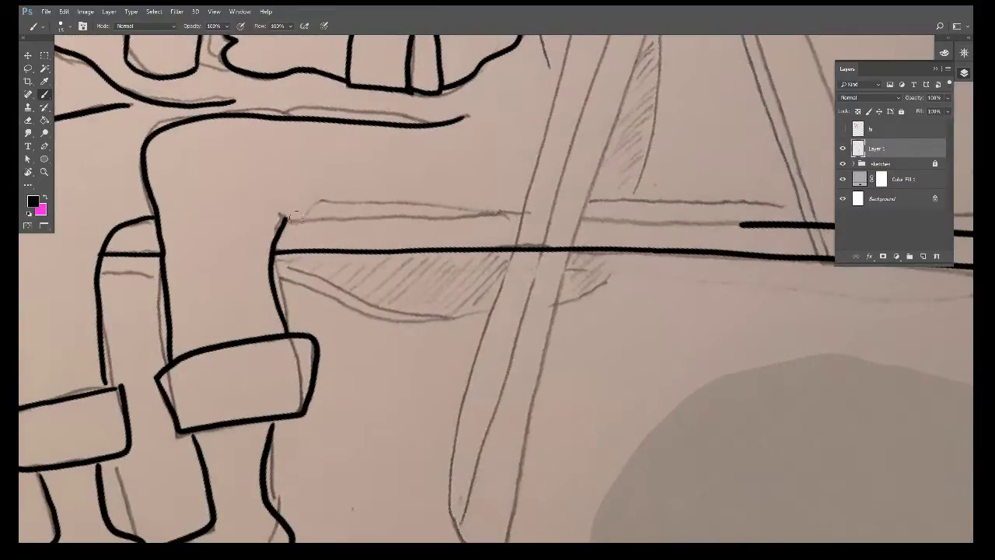
{"action": "left_click_drag", "start_coordinate": [296, 216], "coordinate": [208, 216]}
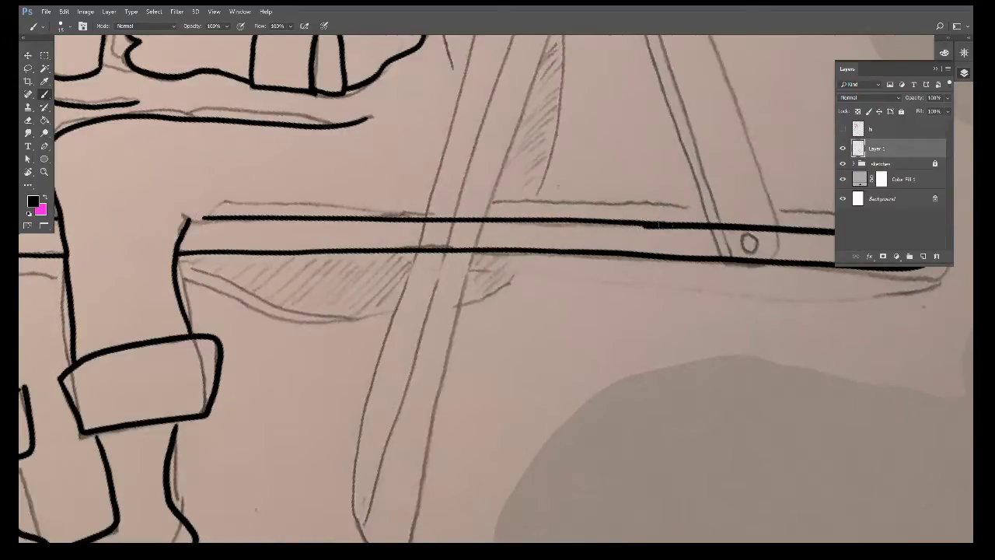
{"action": "left_click_drag", "start_coordinate": [669, 234], "coordinate": [286, 241]}
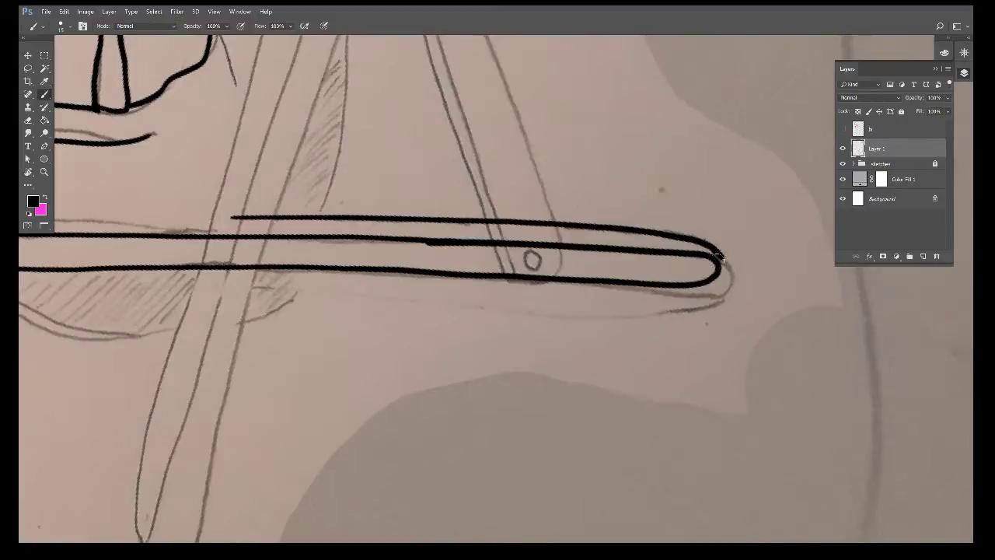
Step: Zoom in on the bar while undoing and removing the long upper stroke
{"action": "key", "text": "ctrl+z"}
{"action": "key", "text": "ctrl+plus"}
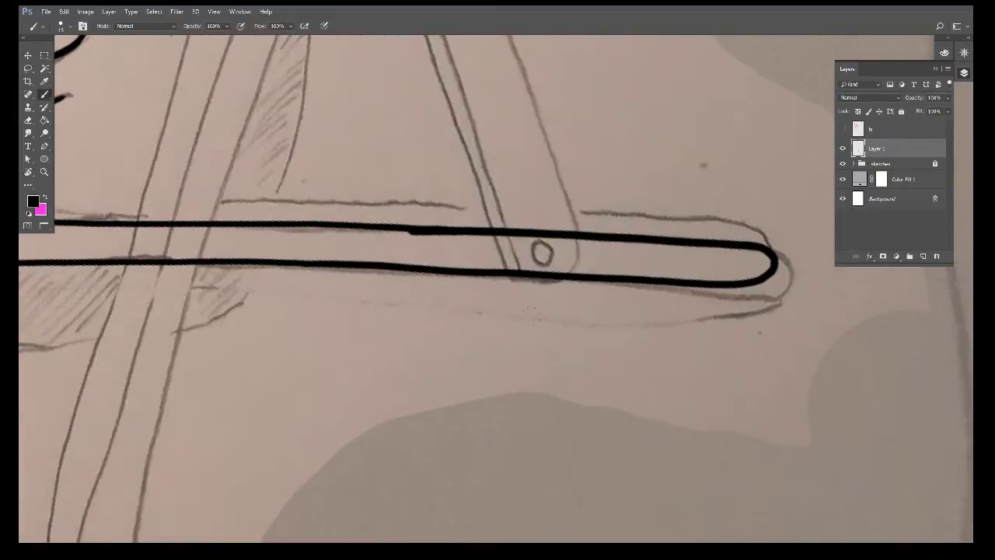
{"action": "key", "text": "ctrl+z"}
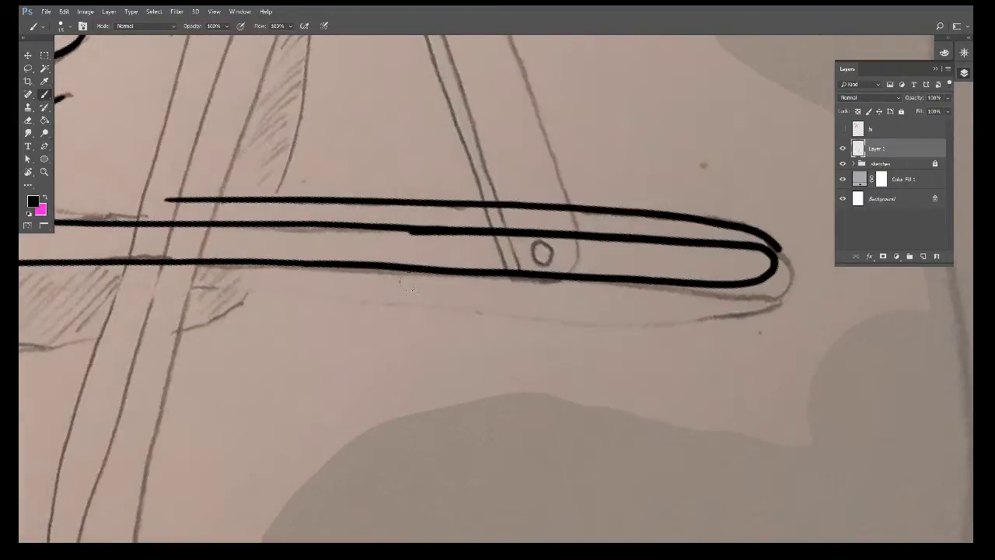
{"action": "key", "text": "ctrl+plus"}
{"action": "key", "text": "ctrl+z"}
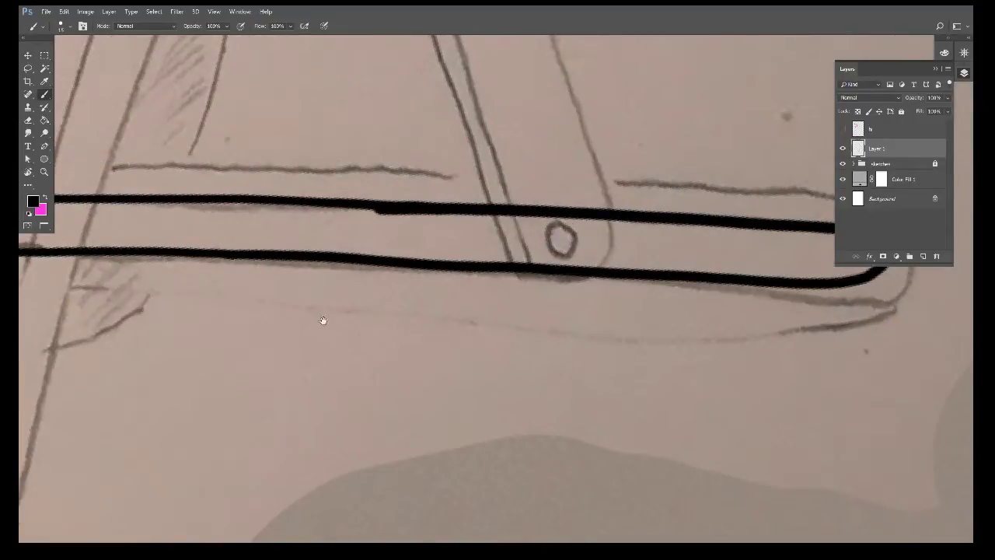
{"action": "key", "text": "ctrl+plus"}
Step: In full-screen mode, redraw the bar's upper edge as one clean stroke
{"action": "key", "text": "f"}
{"action": "key", "text": "f"}
{"action": "left_click_drag", "start_coordinate": [359, 349], "coordinate": [259, 384]}
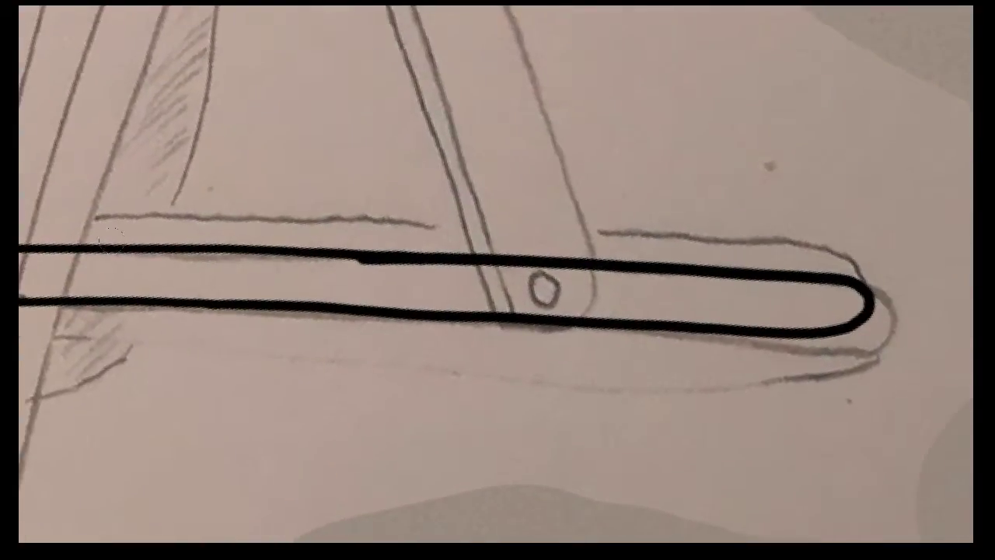
{"action": "left_click_drag", "start_coordinate": [92, 220], "coordinate": [806, 239]}
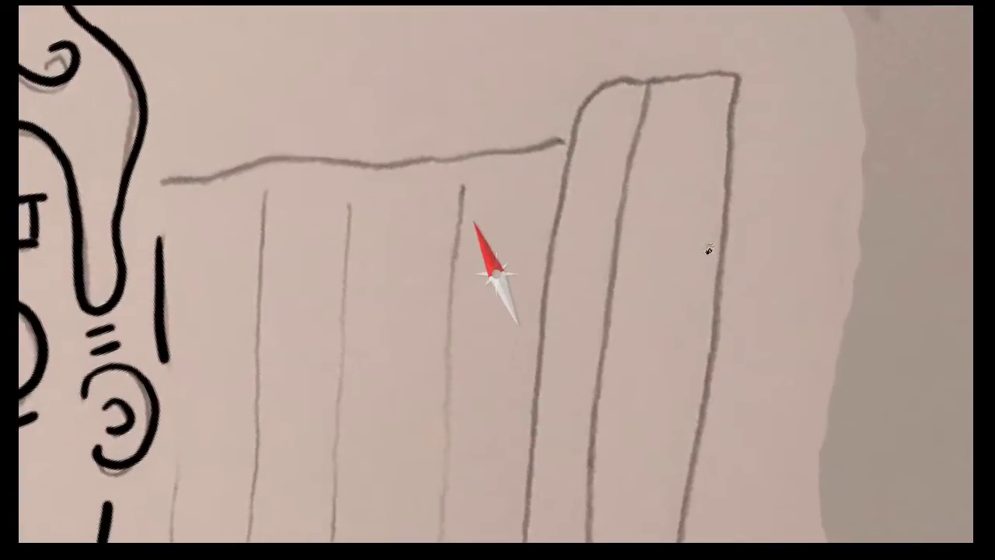
Step: Ink the top edge of the chair's back, then zoom toward the mug
{"action": "left_click_drag", "start_coordinate": [165, 163], "coordinate": [555, 157]}
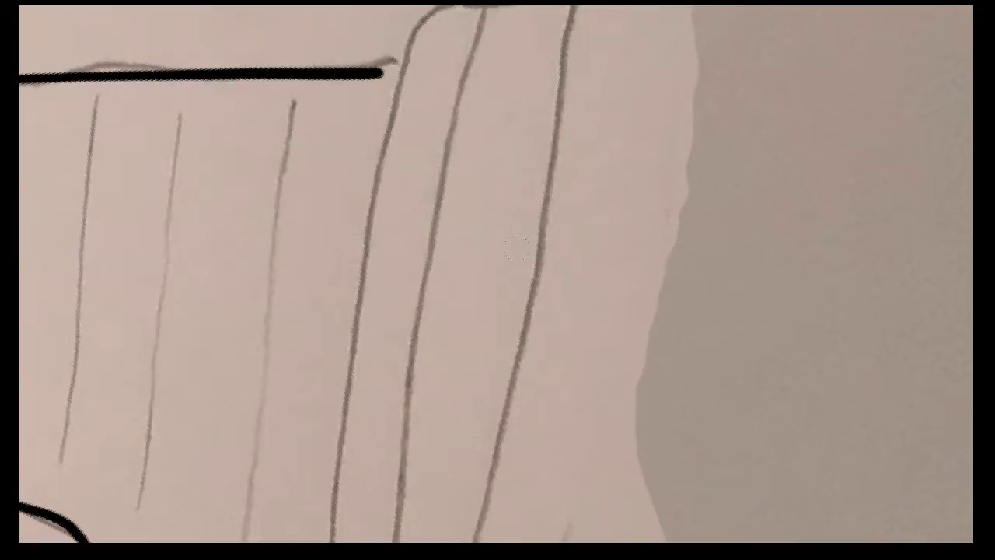
{"action": "scroll", "coordinate": [466, 404], "scroll_direction": "down", "scroll_amount": 8}
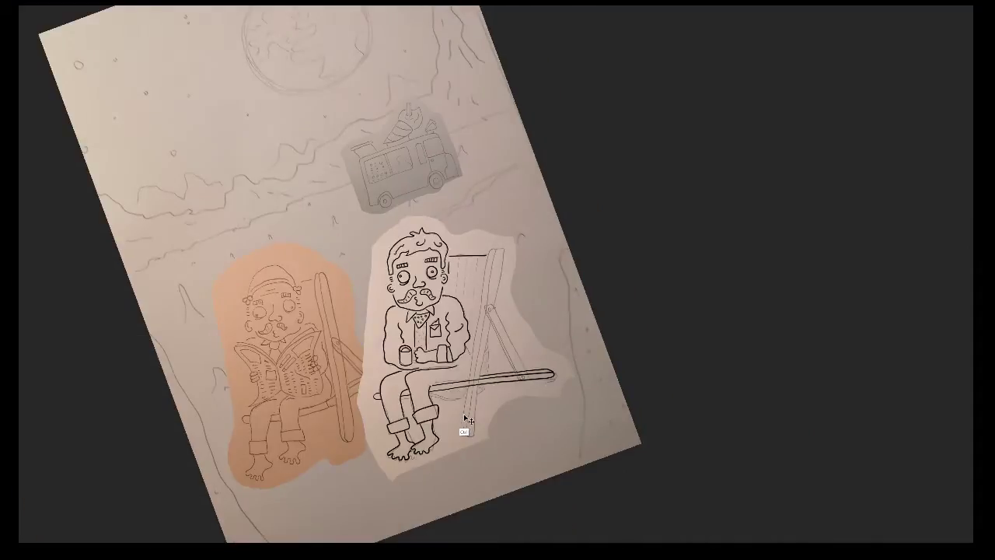
{"action": "scroll", "coordinate": [466, 420], "scroll_direction": "up", "scroll_amount": 2}
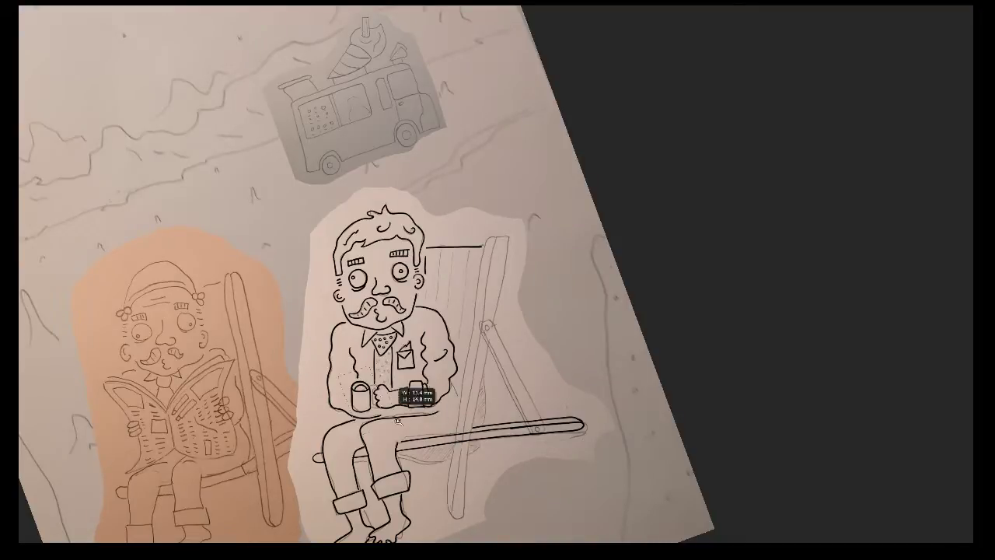
{"action": "scroll", "coordinate": [422, 395], "scroll_direction": "up", "scroll_amount": 5}
{"action": "scroll", "coordinate": [495, 284], "scroll_direction": "up", "scroll_amount": 1}
{"action": "scroll", "coordinate": [495, 284], "scroll_direction": "up", "scroll_amount": 2}
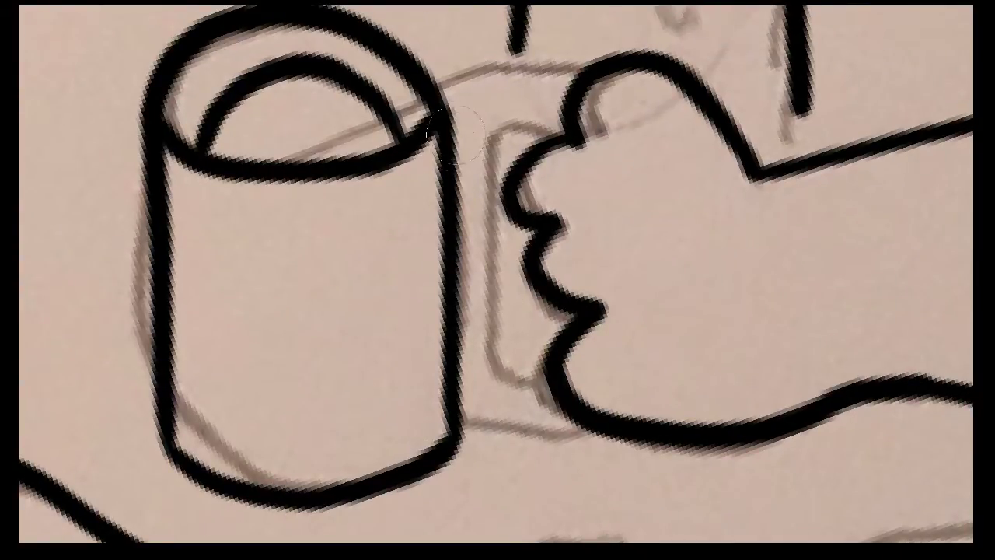
Step: Ink the mug handle's top, lower and inner edges over the pencil lines
{"action": "left_click_drag", "start_coordinate": [442, 102], "coordinate": [562, 96]}
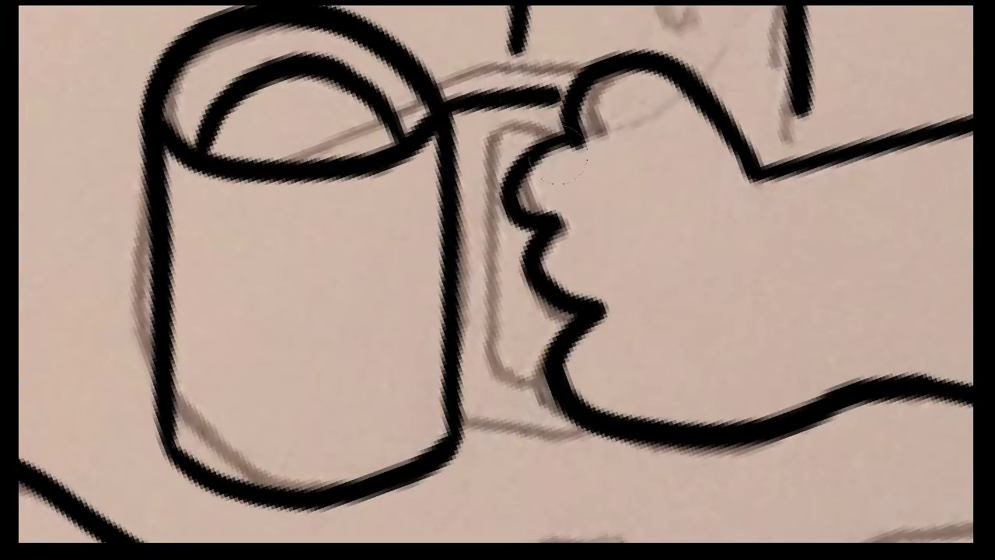
{"action": "mouse_move", "coordinate": [457, 420]}
{"action": "left_mouse_down"}
{"action": "mouse_move", "coordinate": [544, 440]}
{"action": "mouse_move", "coordinate": [595, 434]}
{"action": "left_mouse_up"}
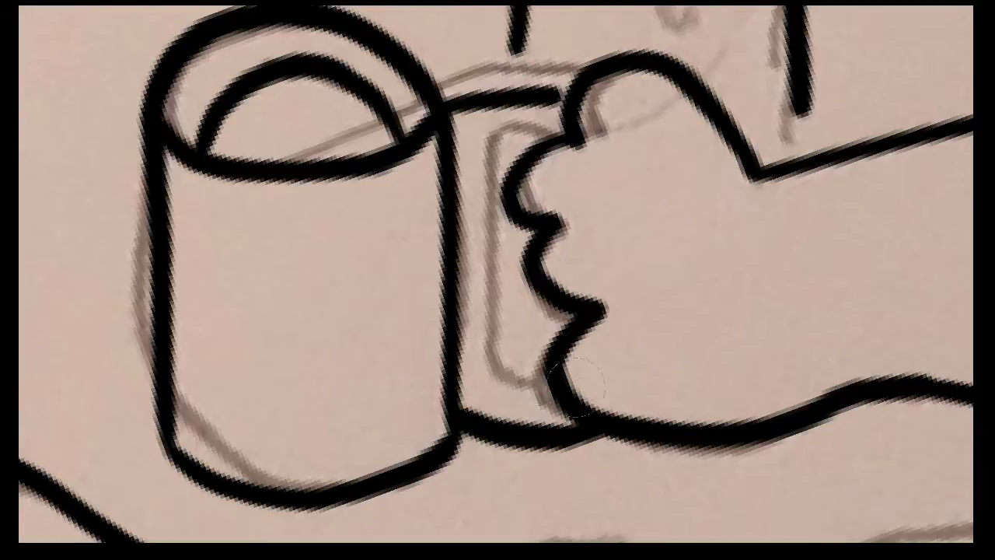
{"action": "mouse_move", "coordinate": [561, 396]}
{"action": "left_mouse_down"}
{"action": "mouse_move", "coordinate": [490, 260]}
{"action": "mouse_move", "coordinate": [488, 177]}
{"action": "mouse_move", "coordinate": [536, 132]}
{"action": "mouse_move", "coordinate": [567, 131]}
{"action": "left_mouse_up"}
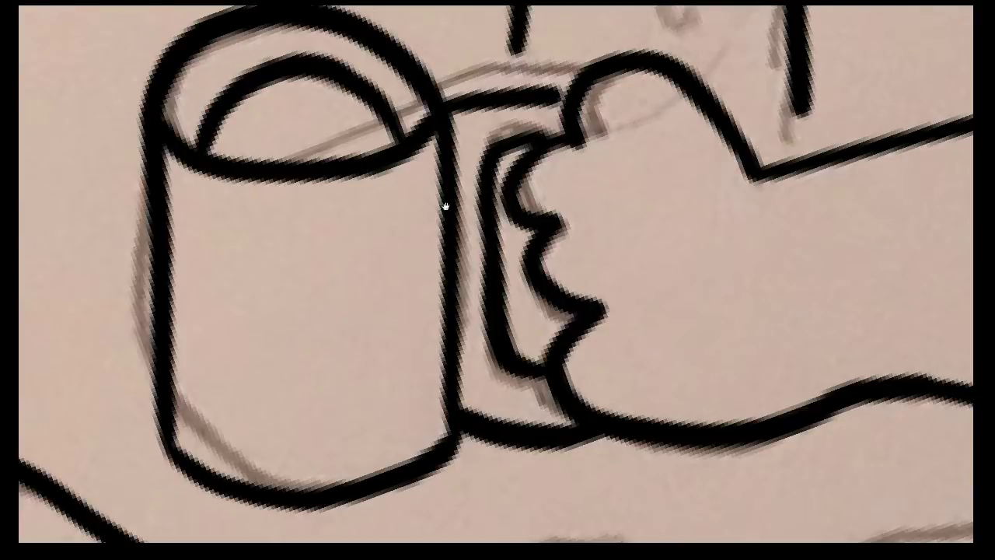
Step: Ink the sketched shirt dots as bold black circles, then zoom out to the page
{"action": "left_click_drag", "start_coordinate": [444, 204], "coordinate": [317, 480]}
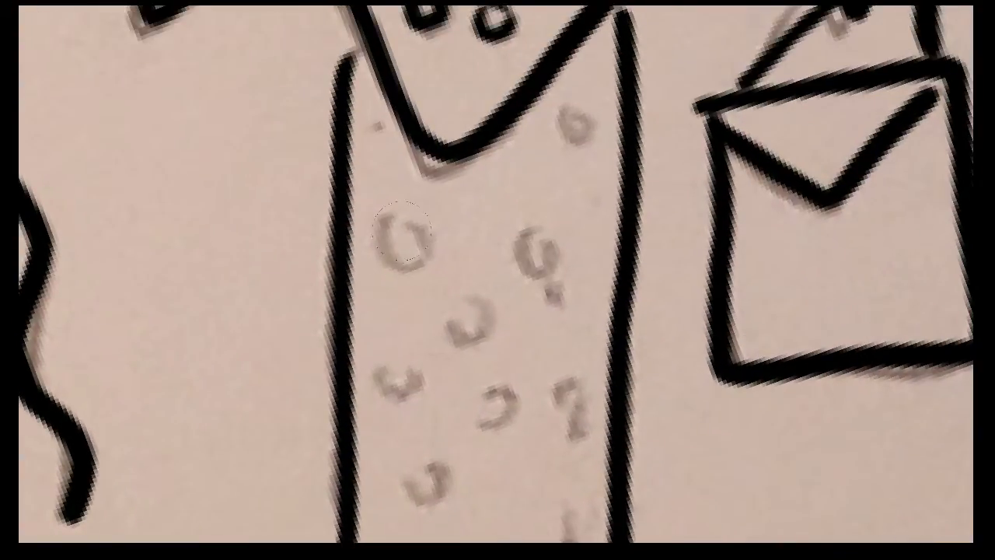
{"action": "mouse_move", "coordinate": [402, 231]}
{"action": "left_mouse_down"}
{"action": "mouse_move", "coordinate": [392, 241]}
{"action": "mouse_move", "coordinate": [406, 218]}
{"action": "left_mouse_up"}
{"action": "mouse_move", "coordinate": [566, 128]}
{"action": "left_mouse_down"}
{"action": "mouse_move", "coordinate": [553, 156]}
{"action": "mouse_move", "coordinate": [577, 134]}
{"action": "left_mouse_up"}
{"action": "mouse_move", "coordinate": [523, 237]}
{"action": "left_mouse_down"}
{"action": "mouse_move", "coordinate": [513, 248]}
{"action": "mouse_move", "coordinate": [523, 233]}
{"action": "left_mouse_up"}
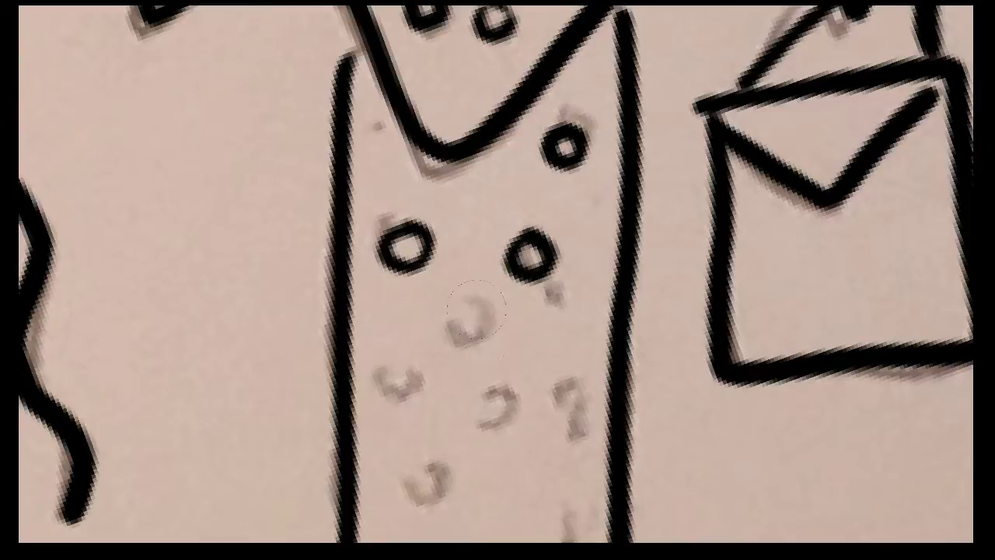
{"action": "left_click_drag", "start_coordinate": [476, 309], "coordinate": [478, 310]}
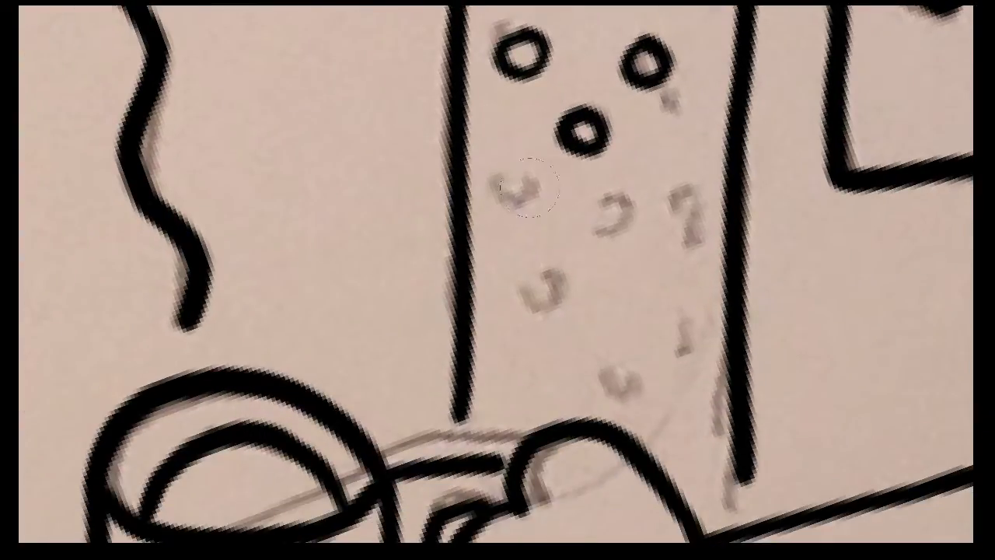
{"action": "mouse_move", "coordinate": [516, 189]}
{"action": "left_mouse_down"}
{"action": "mouse_move", "coordinate": [522, 184]}
{"action": "mouse_move", "coordinate": [516, 194]}
{"action": "left_mouse_up"}
{"action": "left_click_drag", "start_coordinate": [621, 196], "coordinate": [610, 211]}
{"action": "mouse_move", "coordinate": [544, 272]}
{"action": "left_mouse_down"}
{"action": "mouse_move", "coordinate": [536, 284]}
{"action": "mouse_move", "coordinate": [546, 274]}
{"action": "left_mouse_up"}
{"action": "mouse_move", "coordinate": [654, 319]}
{"action": "left_mouse_down"}
{"action": "mouse_move", "coordinate": [651, 328]}
{"action": "mouse_move", "coordinate": [657, 320]}
{"action": "left_mouse_up"}
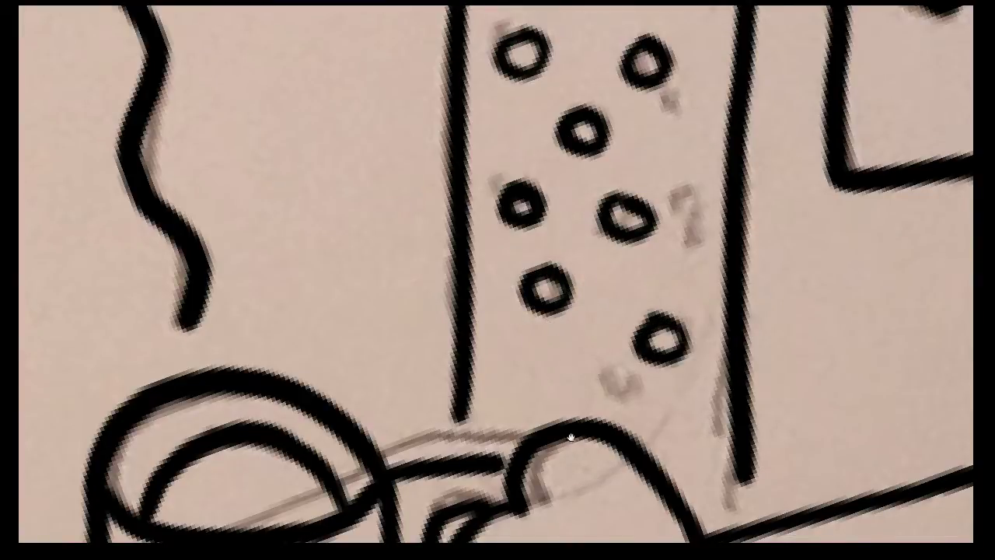
{"action": "scroll", "coordinate": [571, 437], "scroll_direction": "down", "scroll_amount": 5}
{"action": "scroll", "coordinate": [300, 222], "scroll_direction": "down", "scroll_amount": 5}
{"action": "scroll", "coordinate": [693, 222], "scroll_direction": "down", "scroll_amount": 5}
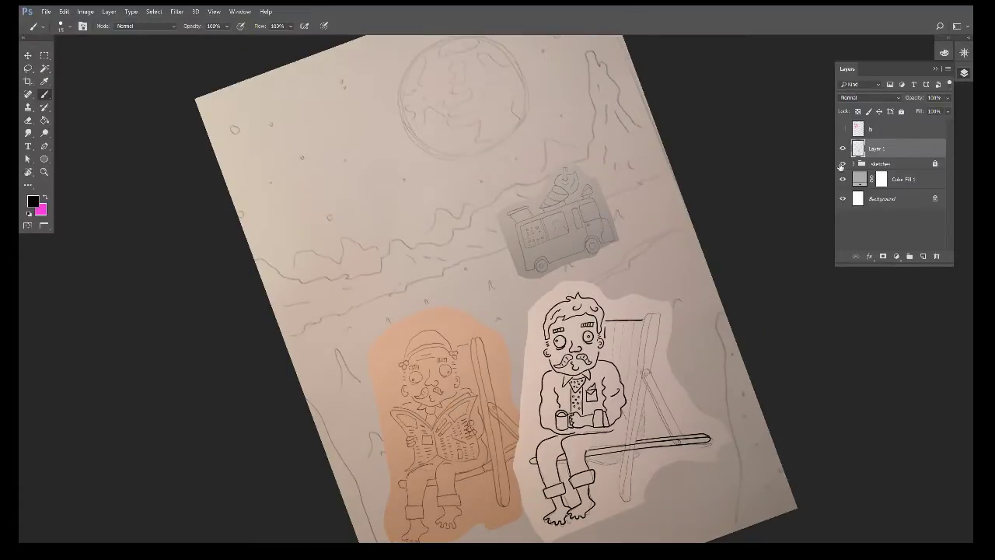
Step: Check the ink by toggling the sketches group, then rename Layer 1 to 'Man right'
{"action": "left_click", "coordinate": [841, 165]}
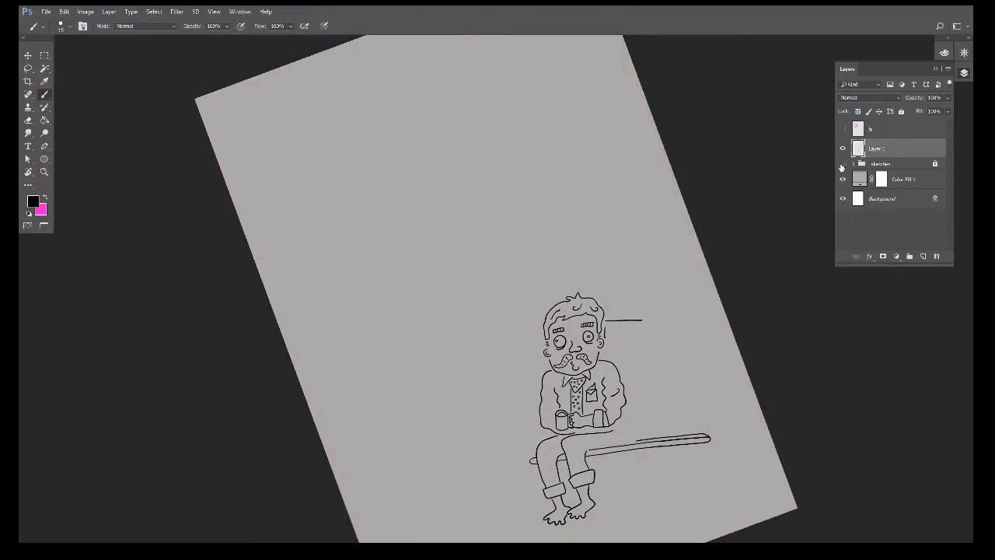
{"action": "left_click", "coordinate": [842, 164]}
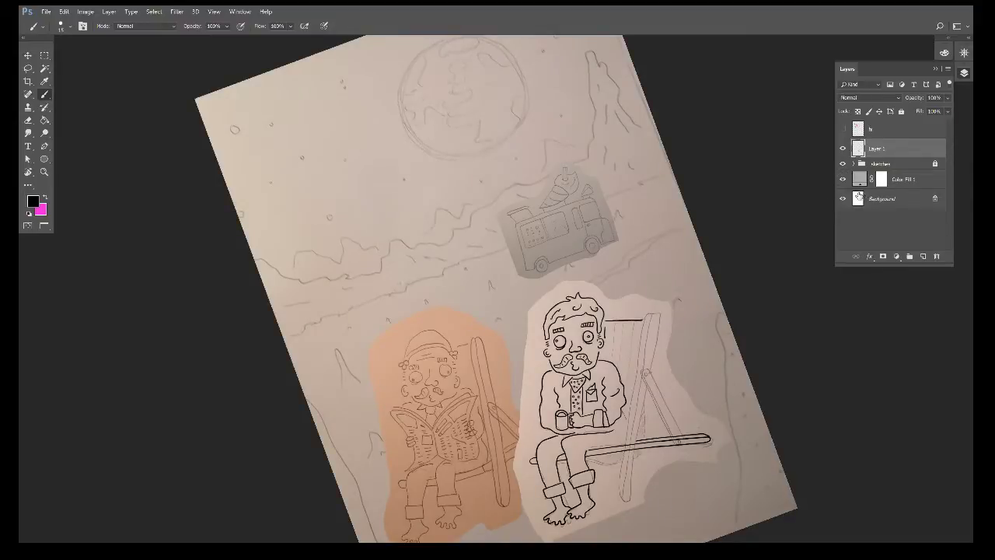
{"action": "double_click", "coordinate": [877, 149]}
{"action": "type", "text": "Man right"}
{"action": "key", "text": "Return"}
Step: Toggle the hi layer's visibility and reselect the Man right layer
{"action": "left_click", "coordinate": [932, 179]}
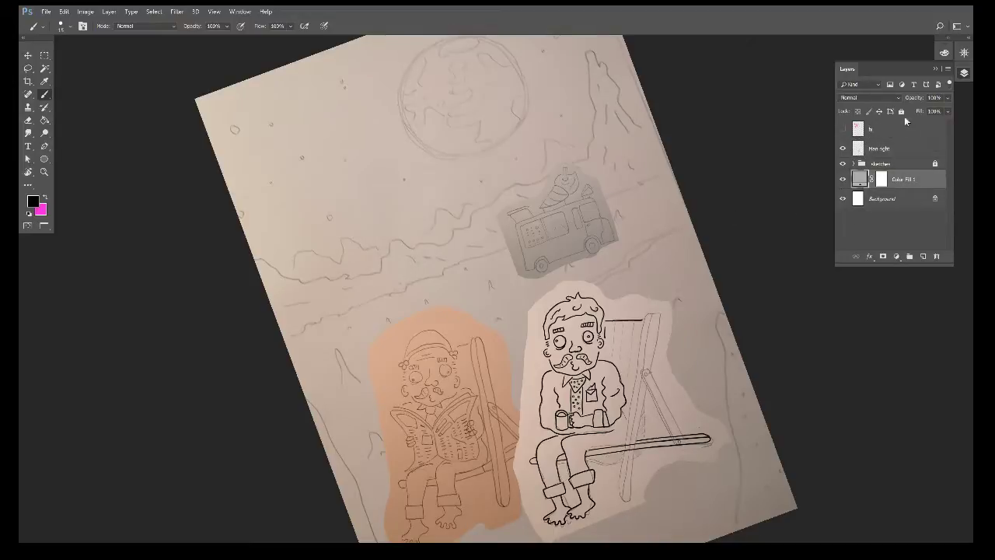
{"action": "left_click", "coordinate": [842, 130]}
{"action": "left_click", "coordinate": [843, 129]}
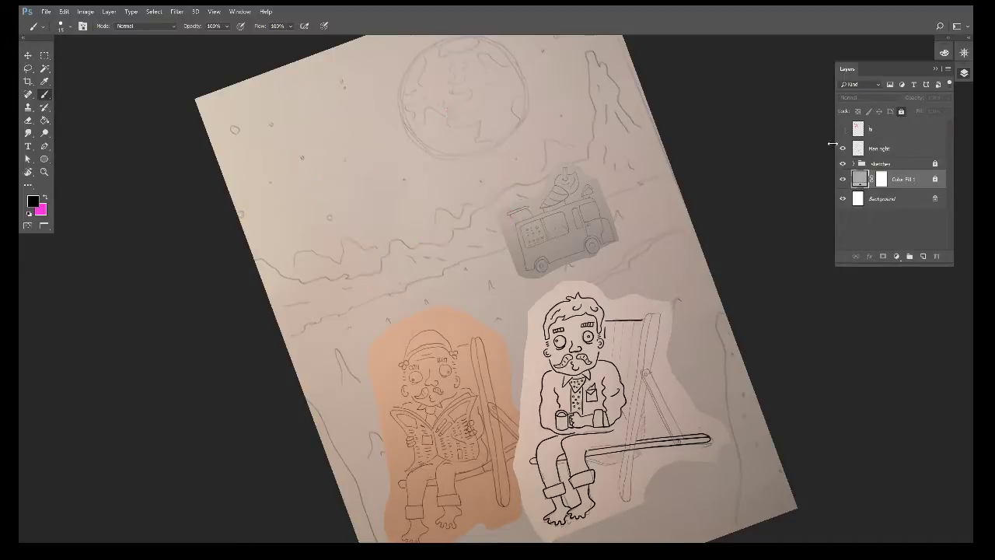
{"action": "left_click", "coordinate": [890, 150]}
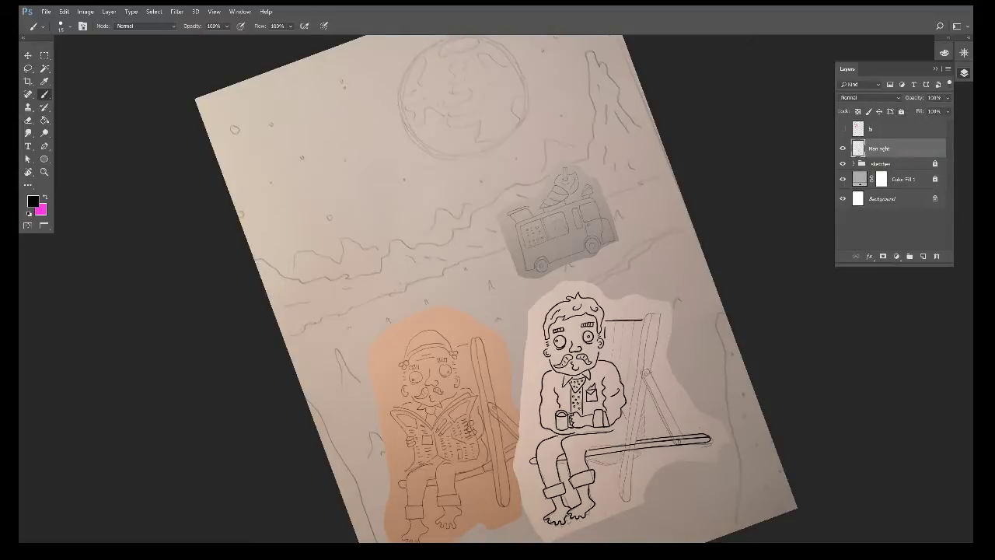
Step: Zoom and rotate the view onto the right man's chair bar, with the layers panel collapsed
{"action": "scroll", "coordinate": [582, 407], "scroll_direction": "up", "scroll_amount": 5}
{"action": "left_click_drag", "start_coordinate": [718, 438], "coordinate": [245, 197]}
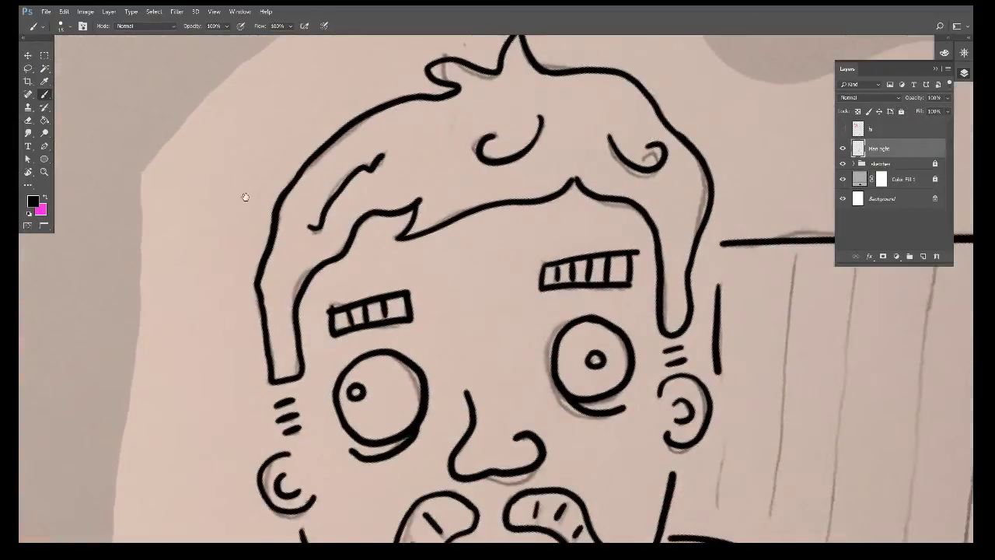
{"action": "left_click_drag", "start_coordinate": [544, 481], "coordinate": [287, 171]}
{"action": "mouse_move", "coordinate": [576, 435]}
{"action": "left_mouse_down"}
{"action": "mouse_move", "coordinate": [298, 302]}
{"action": "mouse_move", "coordinate": [300, 315]}
{"action": "left_mouse_up"}
{"action": "key", "text": "r"}
{"action": "mouse_move", "coordinate": [590, 311]}
{"action": "left_mouse_down"}
{"action": "mouse_move", "coordinate": [575, 344]}
{"action": "mouse_move", "coordinate": [477, 399]}
{"action": "mouse_move", "coordinate": [837, 402]}
{"action": "mouse_move", "coordinate": [446, 424]}
{"action": "left_mouse_up"}
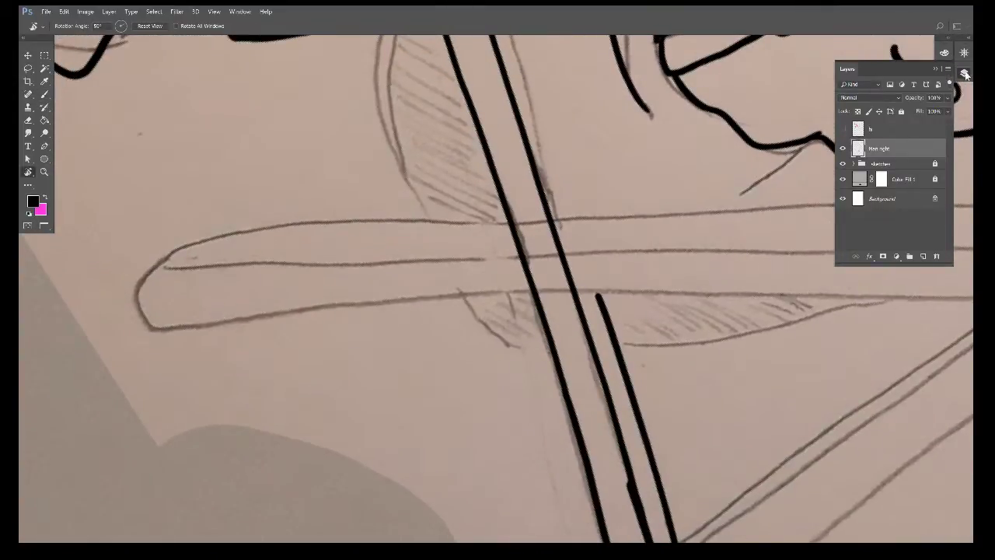
{"action": "left_click", "coordinate": [965, 75]}
{"action": "key", "text": "b"}
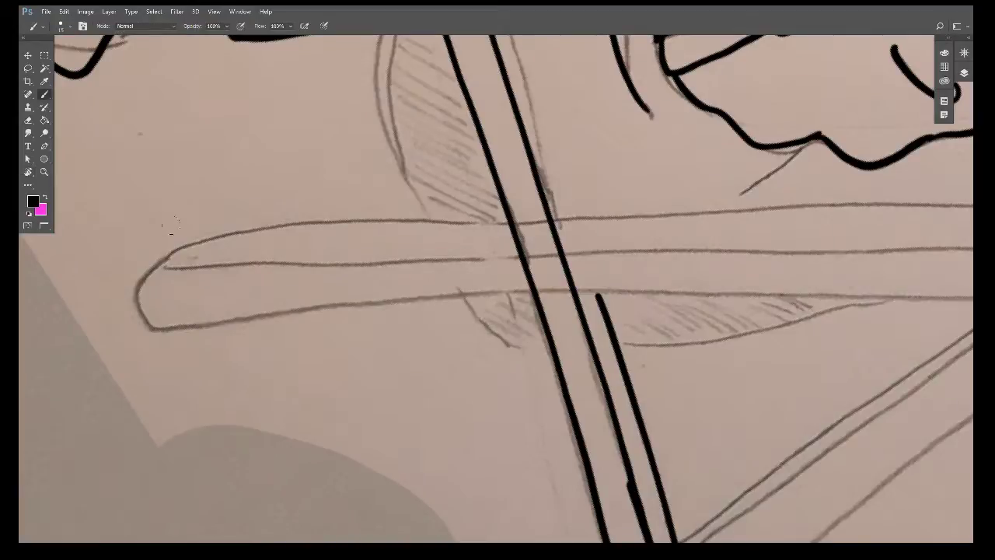
Step: Ink the bar's top edge and its rounded left end, undoing stray strokes
{"action": "left_click_drag", "start_coordinate": [191, 237], "coordinate": [339, 236]}
{"action": "key", "text": "ctrl+z"}
{"action": "scroll", "coordinate": [428, 236], "scroll_direction": "right", "scroll_amount": 2}
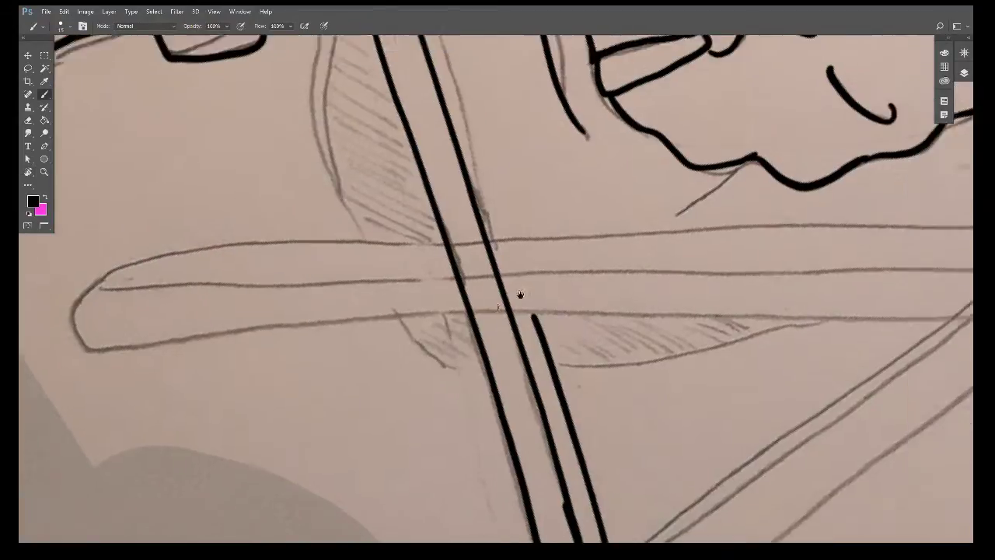
{"action": "scroll", "coordinate": [518, 291], "scroll_direction": "right", "scroll_amount": 2}
{"action": "scroll", "coordinate": [515, 302], "scroll_direction": "right", "scroll_amount": 1}
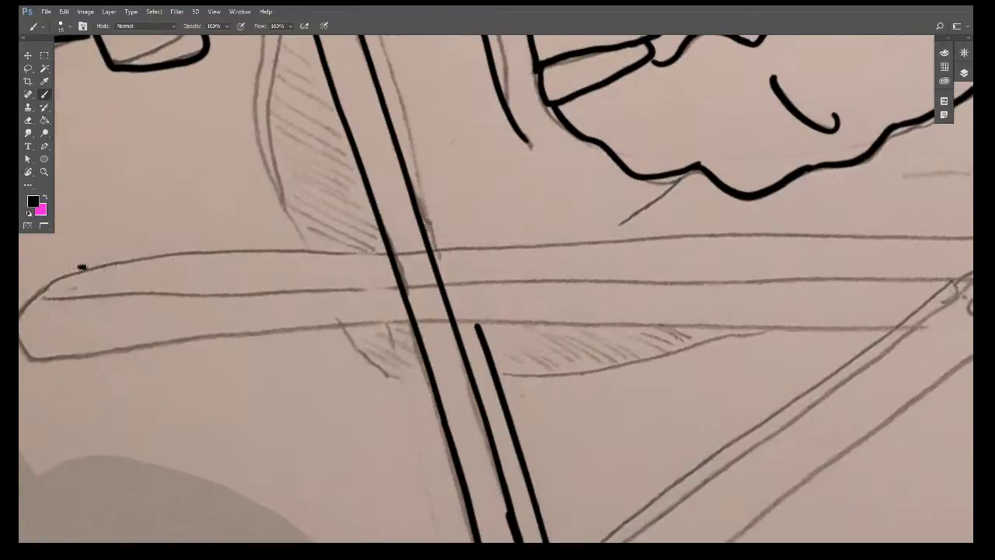
{"action": "mouse_move", "coordinate": [82, 266]}
{"action": "left_mouse_down"}
{"action": "mouse_move", "coordinate": [863, 231]}
{"action": "mouse_move", "coordinate": [325, 233]}
{"action": "mouse_move", "coordinate": [774, 225]}
{"action": "mouse_move", "coordinate": [827, 226]}
{"action": "mouse_move", "coordinate": [875, 243]}
{"action": "mouse_move", "coordinate": [894, 270]}
{"action": "left_mouse_up"}
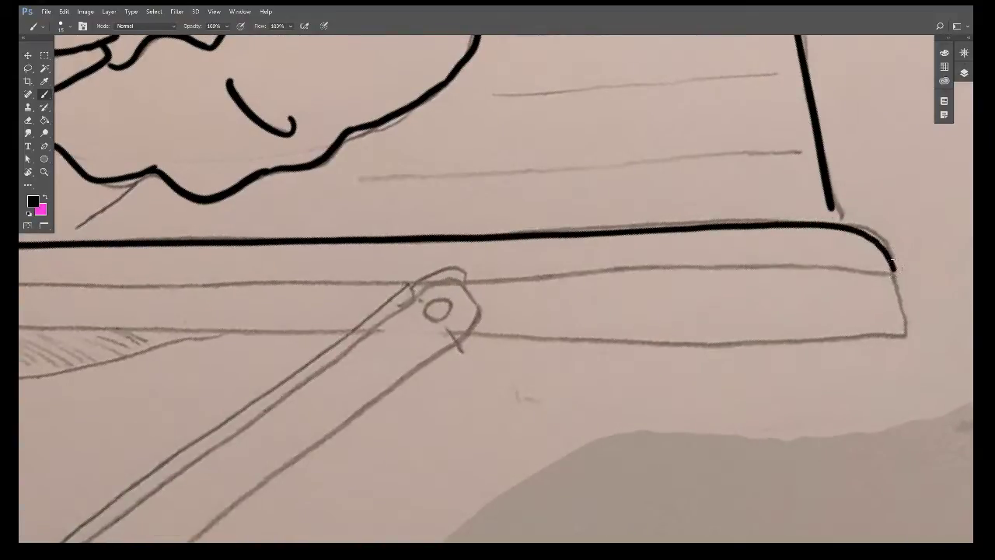
{"action": "left_click_drag", "start_coordinate": [400, 309], "coordinate": [964, 256]}
{"action": "mouse_move", "coordinate": [313, 288]}
{"action": "left_mouse_down"}
{"action": "mouse_move", "coordinate": [220, 207]}
{"action": "mouse_move", "coordinate": [188, 234]}
{"action": "left_mouse_up"}
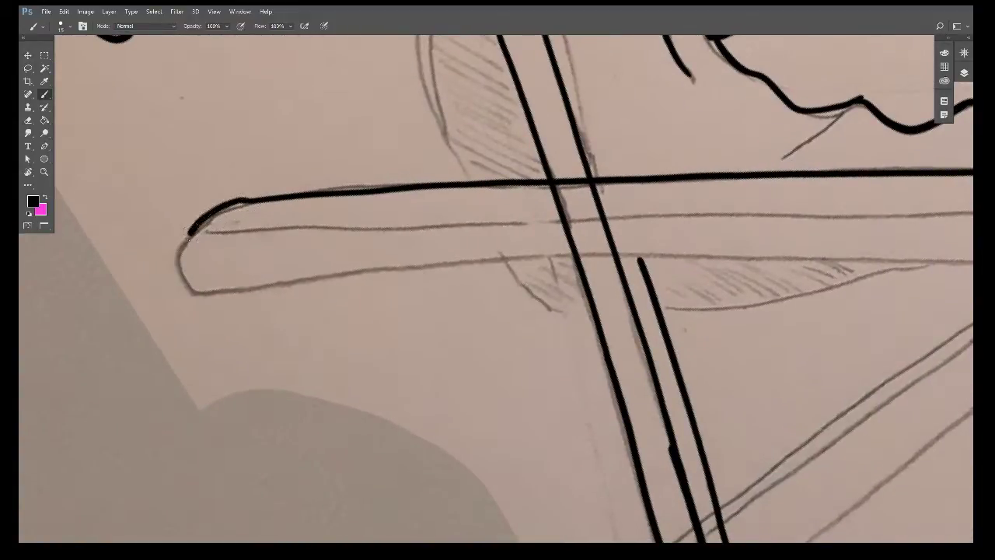
{"action": "key", "text": "ctrl+z"}
{"action": "mouse_move", "coordinate": [247, 200]}
{"action": "left_mouse_down"}
{"action": "mouse_move", "coordinate": [213, 211]}
{"action": "mouse_move", "coordinate": [194, 256]}
{"action": "mouse_move", "coordinate": [222, 284]}
{"action": "mouse_move", "coordinate": [255, 286]}
{"action": "left_mouse_up"}
Step: Ink the bar's bottom edge out to its right end, redoing botched strokes
{"action": "left_click_drag", "start_coordinate": [367, 294], "coordinate": [165, 291]}
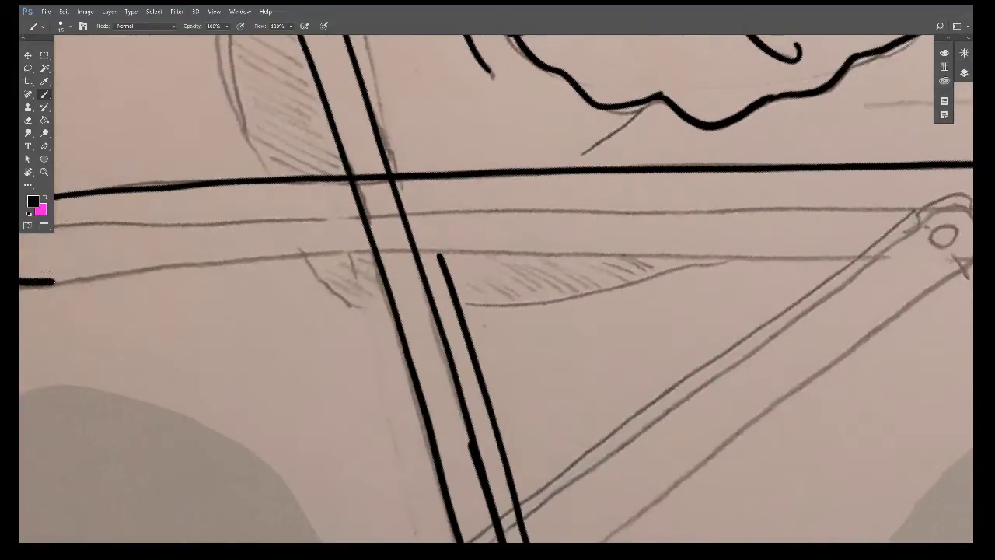
{"action": "left_click_drag", "start_coordinate": [48, 284], "coordinate": [626, 253]}
{"action": "key", "text": "ctrl+z"}
{"action": "mouse_move", "coordinate": [51, 282]}
{"action": "left_mouse_down"}
{"action": "mouse_move", "coordinate": [684, 254]}
{"action": "mouse_move", "coordinate": [256, 268]}
{"action": "mouse_move", "coordinate": [245, 257]}
{"action": "mouse_move", "coordinate": [359, 257]}
{"action": "left_mouse_up"}
{"action": "key", "text": "ctrl+z"}
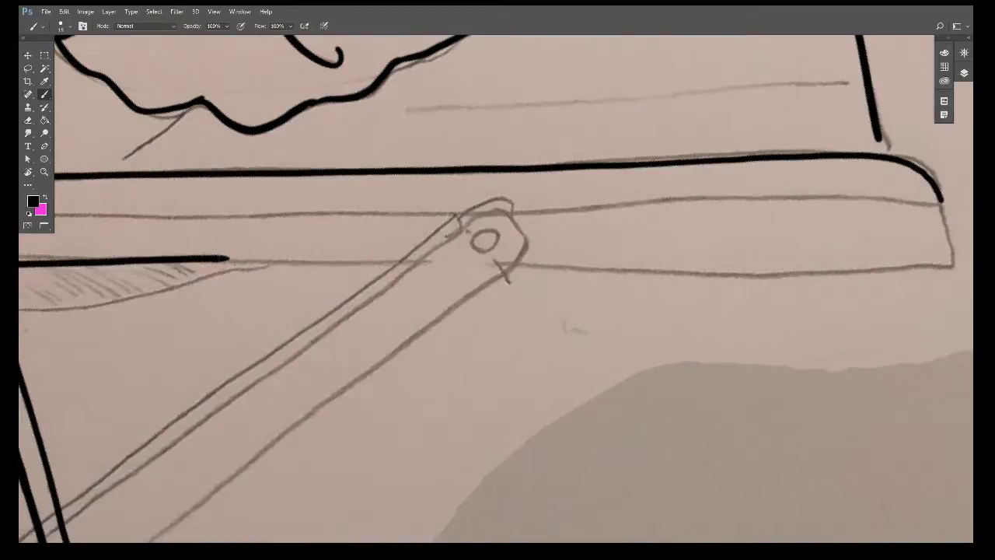
{"action": "left_click_drag", "start_coordinate": [230, 258], "coordinate": [944, 250]}
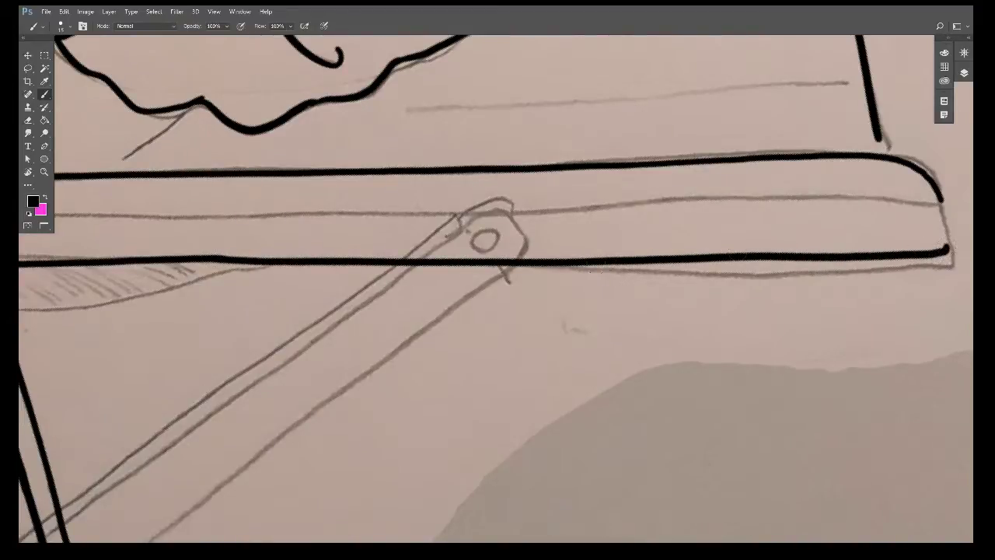
Step: Ink the bar's middle line, then rotate the view about 90° so the strut lies level
{"action": "left_click_drag", "start_coordinate": [77, 307], "coordinate": [311, 301]}
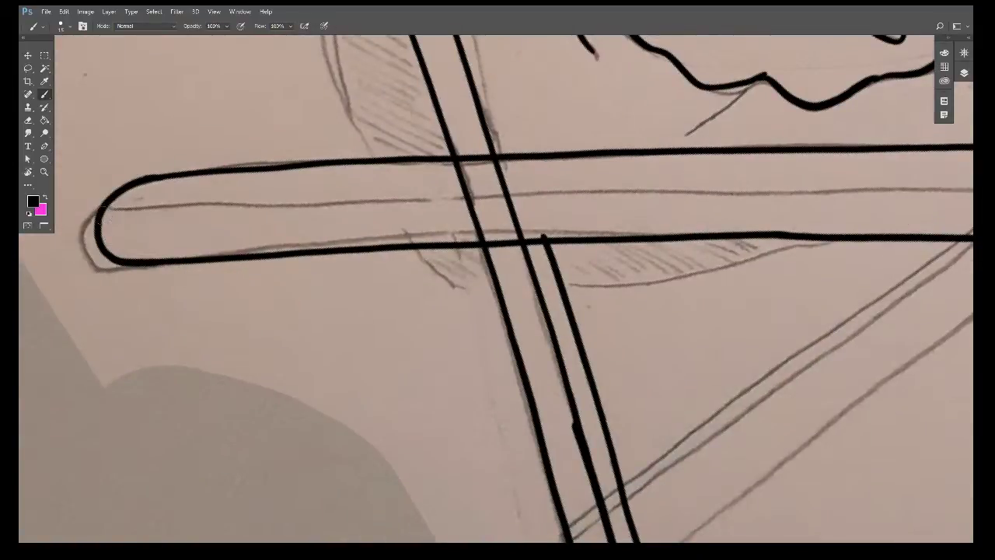
{"action": "mouse_move", "coordinate": [99, 217]}
{"action": "left_mouse_down"}
{"action": "mouse_move", "coordinate": [677, 186]}
{"action": "mouse_move", "coordinate": [223, 238]}
{"action": "mouse_move", "coordinate": [317, 218]}
{"action": "mouse_move", "coordinate": [682, 209]}
{"action": "mouse_move", "coordinate": [308, 217]}
{"action": "mouse_move", "coordinate": [389, 211]}
{"action": "left_mouse_up"}
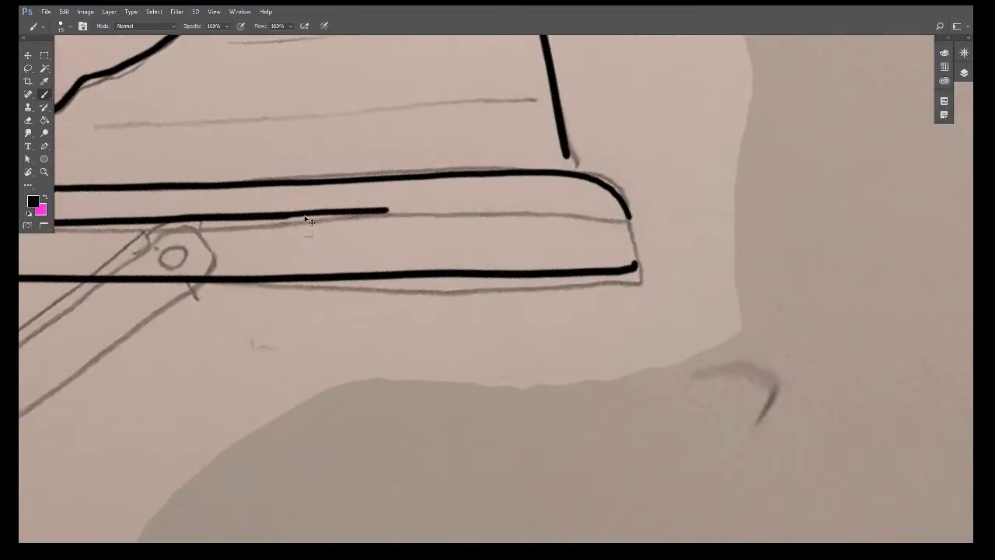
{"action": "key", "text": "ctrl+z"}
{"action": "mouse_move", "coordinate": [283, 215]}
{"action": "left_mouse_down"}
{"action": "mouse_move", "coordinate": [626, 218]}
{"action": "mouse_move", "coordinate": [636, 262]}
{"action": "left_mouse_up"}
{"action": "key", "text": "r"}
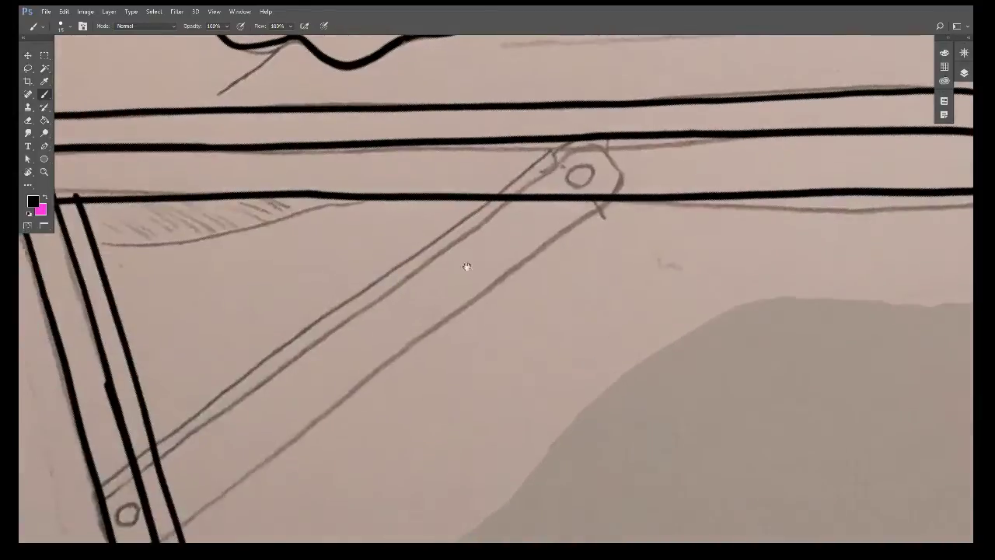
{"action": "left_click_drag", "start_coordinate": [464, 301], "coordinate": [536, 315]}
{"action": "mouse_move", "coordinate": [712, 277]}
{"action": "left_mouse_down"}
{"action": "mouse_move", "coordinate": [597, 362]}
{"action": "mouse_move", "coordinate": [467, 332]}
{"action": "left_mouse_up"}
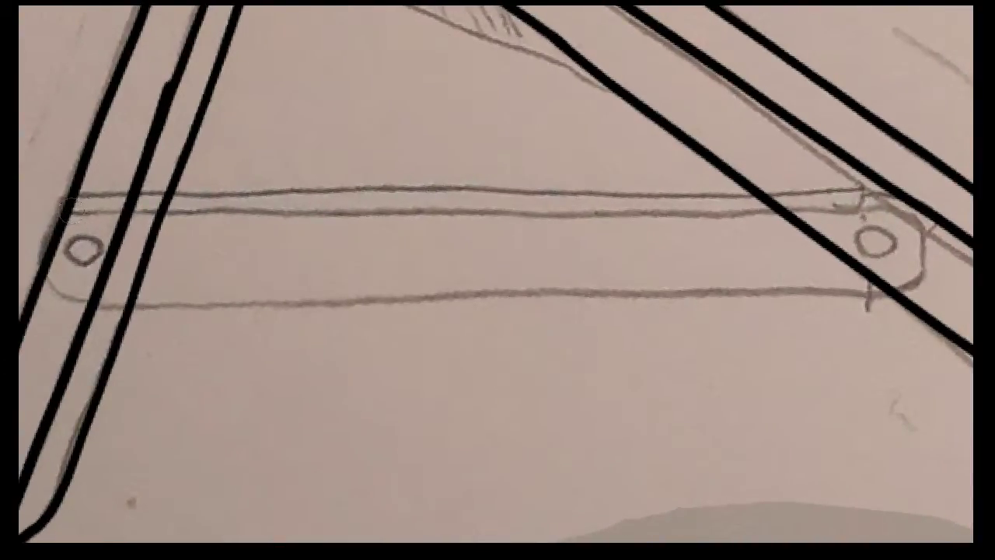
Step: Ink the strut outline and erase the leg lines crossing it near the left pin
{"action": "mouse_move", "coordinate": [63, 208]}
{"action": "left_mouse_down"}
{"action": "mouse_move", "coordinate": [389, 299]}
{"action": "mouse_move", "coordinate": [913, 285]}
{"action": "mouse_move", "coordinate": [933, 222]}
{"action": "mouse_move", "coordinate": [824, 191]}
{"action": "mouse_move", "coordinate": [83, 189]}
{"action": "mouse_move", "coordinate": [56, 208]}
{"action": "mouse_move", "coordinate": [45, 237]}
{"action": "mouse_move", "coordinate": [97, 261]}
{"action": "mouse_move", "coordinate": [108, 255]}
{"action": "left_mouse_up"}
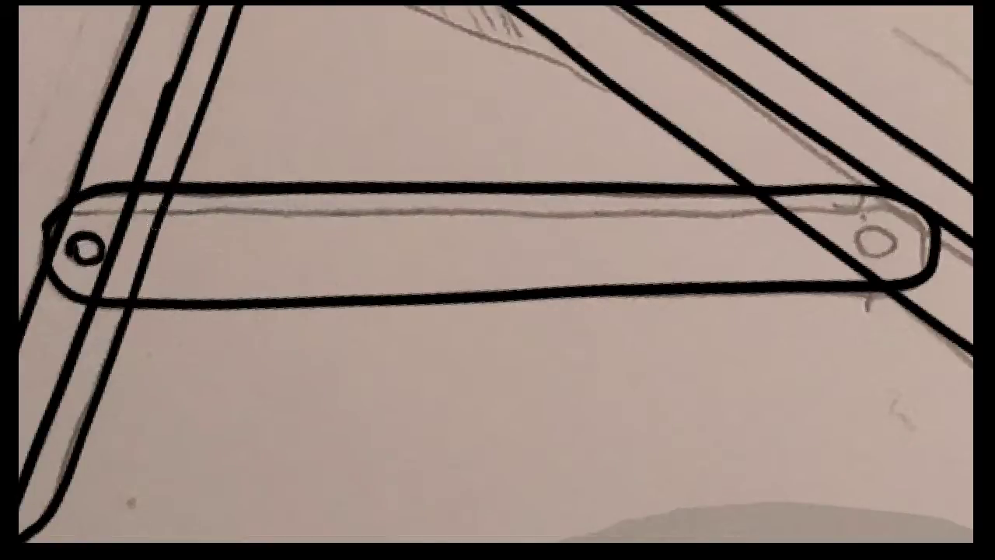
{"action": "key", "text": "bracketright"}
{"action": "key", "text": "bracketright"}
{"action": "key", "text": "bracketright"}
{"action": "key", "text": "bracketleft"}
{"action": "left_click_drag", "start_coordinate": [127, 195], "coordinate": [124, 219]}
{"action": "left_click_drag", "start_coordinate": [166, 195], "coordinate": [155, 228]}
{"action": "mouse_move", "coordinate": [99, 295]}
{"action": "left_mouse_down"}
{"action": "mouse_move", "coordinate": [102, 269]}
{"action": "mouse_move", "coordinate": [93, 270]}
{"action": "left_mouse_up"}
{"action": "mouse_move", "coordinate": [91, 221]}
{"action": "left_mouse_down"}
{"action": "mouse_move", "coordinate": [56, 245]}
{"action": "mouse_move", "coordinate": [87, 264]}
{"action": "mouse_move", "coordinate": [115, 249]}
{"action": "mouse_move", "coordinate": [109, 265]}
{"action": "left_mouse_up"}
{"action": "mouse_move", "coordinate": [148, 233]}
{"action": "left_mouse_down"}
{"action": "mouse_move", "coordinate": [144, 274]}
{"action": "mouse_move", "coordinate": [133, 281]}
{"action": "left_mouse_up"}
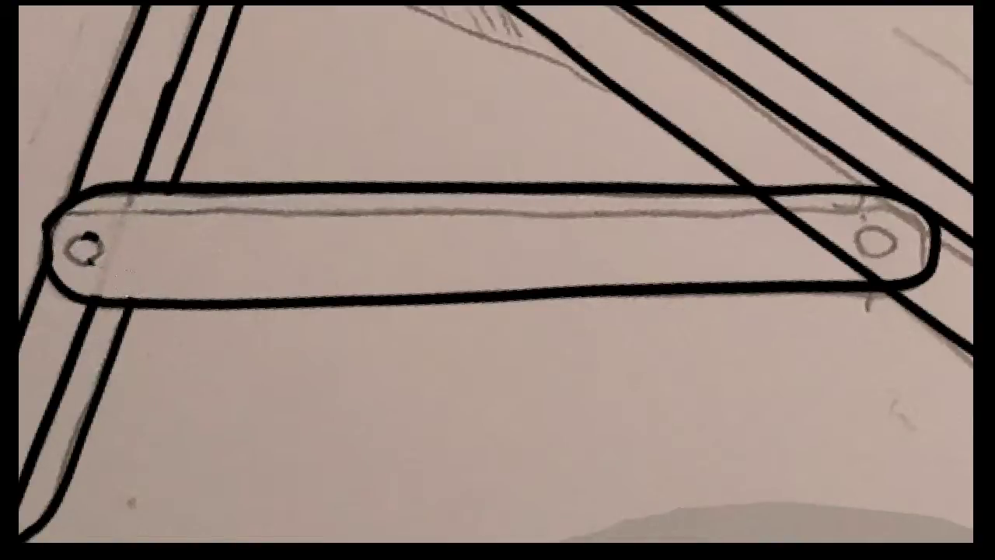
{"action": "left_click_drag", "start_coordinate": [87, 236], "coordinate": [91, 258]}
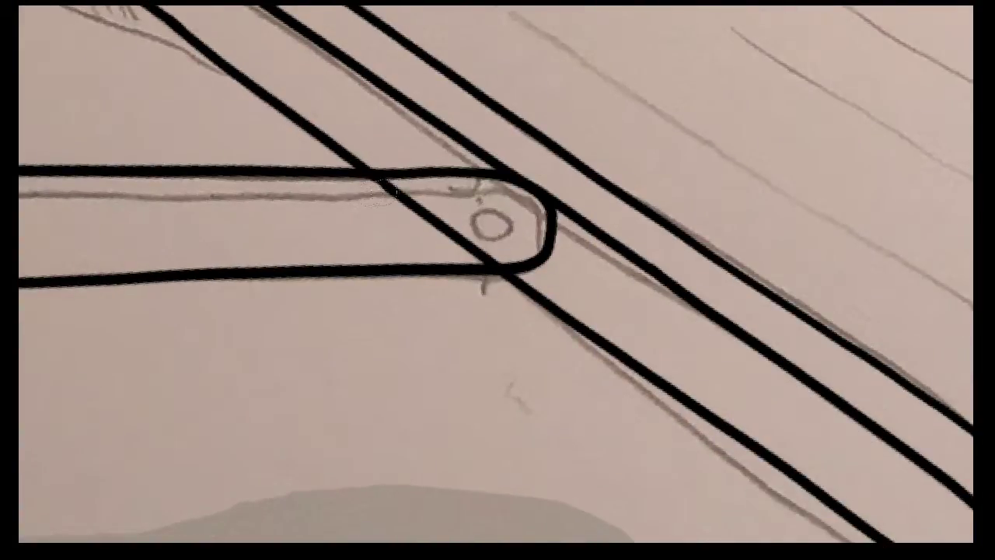
Step: Erase the diagonal inside the strut, ink its inner line and pin hole, then flip the view
{"action": "mouse_move", "coordinate": [385, 189]}
{"action": "left_mouse_down"}
{"action": "mouse_move", "coordinate": [390, 207]}
{"action": "mouse_move", "coordinate": [376, 180]}
{"action": "left_mouse_up"}
{"action": "mouse_move", "coordinate": [493, 257]}
{"action": "left_mouse_down"}
{"action": "mouse_move", "coordinate": [431, 225]}
{"action": "mouse_move", "coordinate": [412, 201]}
{"action": "left_mouse_up"}
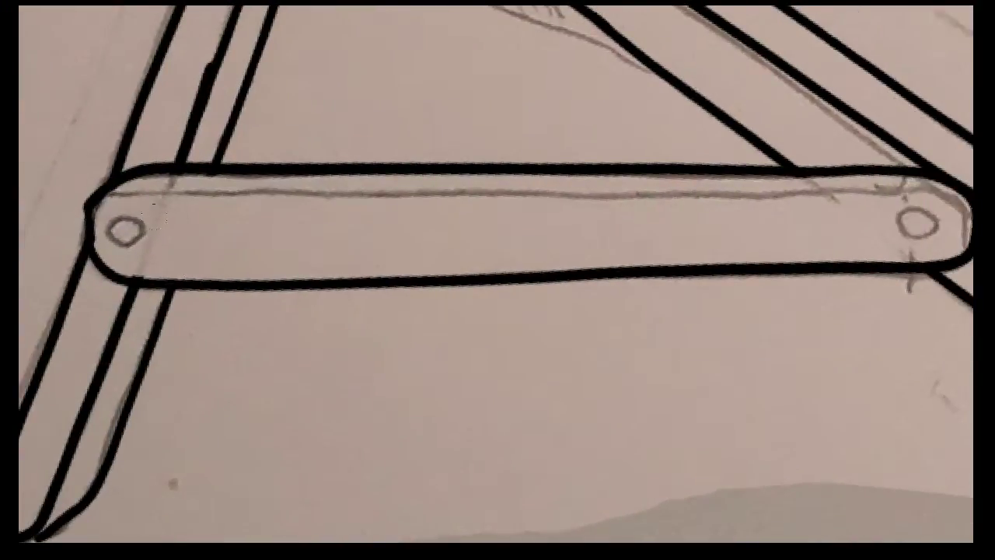
{"action": "mouse_move", "coordinate": [91, 204]}
{"action": "left_mouse_down"}
{"action": "mouse_move", "coordinate": [148, 194]}
{"action": "mouse_move", "coordinate": [559, 195]}
{"action": "left_mouse_up"}
{"action": "mouse_move", "coordinate": [622, 205]}
{"action": "left_mouse_down"}
{"action": "mouse_move", "coordinate": [273, 208]}
{"action": "mouse_move", "coordinate": [644, 204]}
{"action": "mouse_move", "coordinate": [673, 221]}
{"action": "mouse_move", "coordinate": [609, 243]}
{"action": "mouse_move", "coordinate": [626, 225]}
{"action": "mouse_move", "coordinate": [684, 223]}
{"action": "left_mouse_up"}
{"action": "key", "text": "m"}
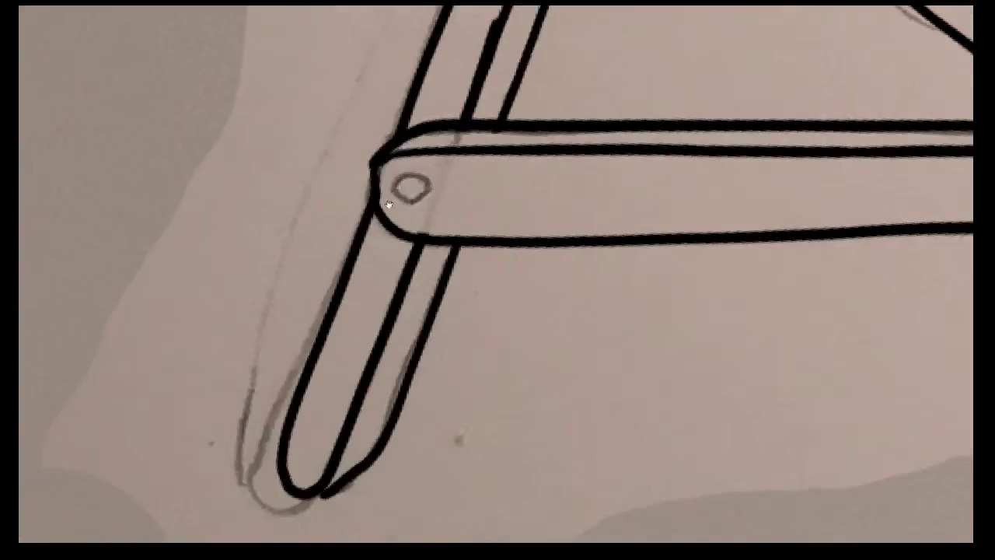
{"action": "mouse_move", "coordinate": [401, 176]}
{"action": "left_mouse_down"}
{"action": "mouse_move", "coordinate": [394, 189]}
{"action": "mouse_move", "coordinate": [422, 194]}
{"action": "mouse_move", "coordinate": [404, 178]}
{"action": "left_mouse_up"}
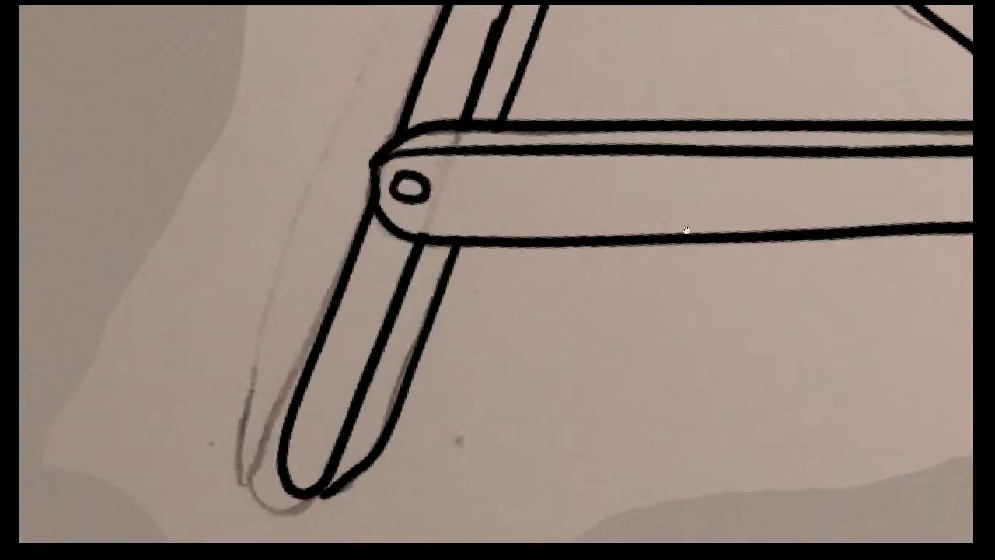
{"action": "key", "text": "m"}
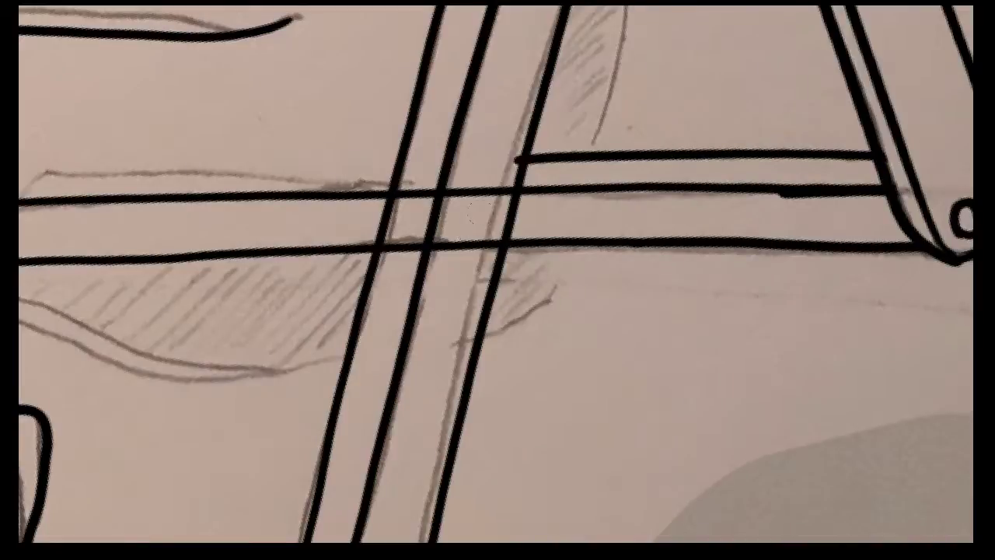
Step: Erase the seat rail lines where they cross the legs, trimming their ends
{"action": "mouse_move", "coordinate": [481, 179]}
{"action": "left_mouse_down"}
{"action": "mouse_move", "coordinate": [470, 248]}
{"action": "mouse_move", "coordinate": [467, 199]}
{"action": "left_mouse_up"}
{"action": "left_click_drag", "start_coordinate": [502, 191], "coordinate": [488, 180]}
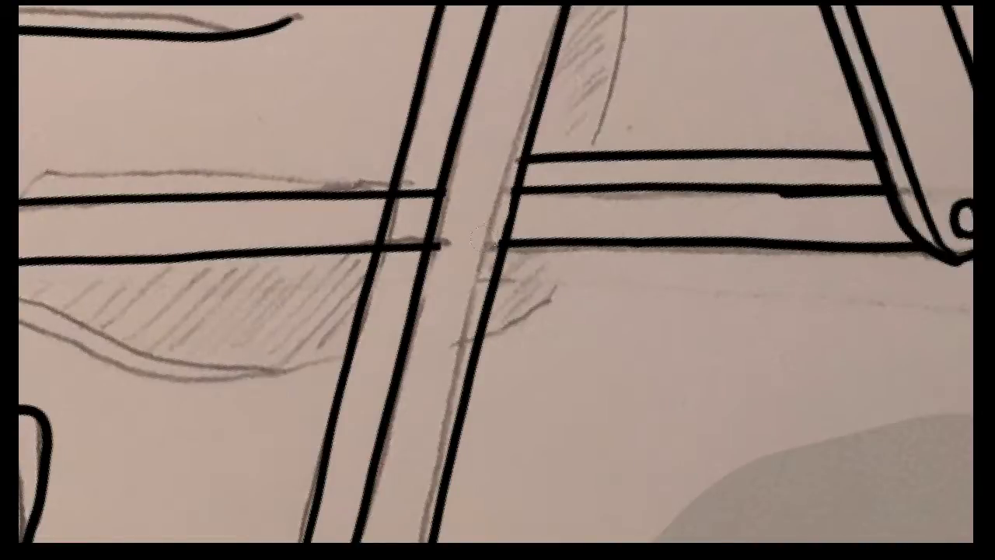
{"action": "mouse_move", "coordinate": [449, 246]}
{"action": "left_mouse_down"}
{"action": "mouse_move", "coordinate": [441, 259]}
{"action": "mouse_move", "coordinate": [441, 246]}
{"action": "left_mouse_up"}
{"action": "left_click_drag", "start_coordinate": [412, 201], "coordinate": [430, 192]}
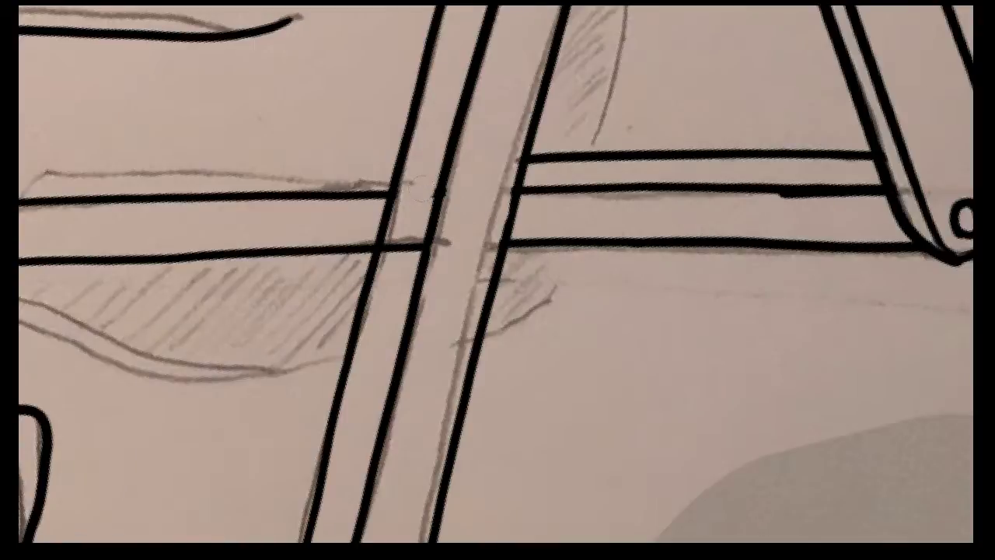
{"action": "left_click_drag", "start_coordinate": [408, 241], "coordinate": [397, 257]}
Step: Extend the horizontal seat line left to meet the vertical line
{"action": "mouse_move", "coordinate": [327, 285]}
{"action": "left_mouse_down"}
{"action": "mouse_move", "coordinate": [697, 275]}
{"action": "mouse_move", "coordinate": [461, 318]}
{"action": "left_mouse_up"}
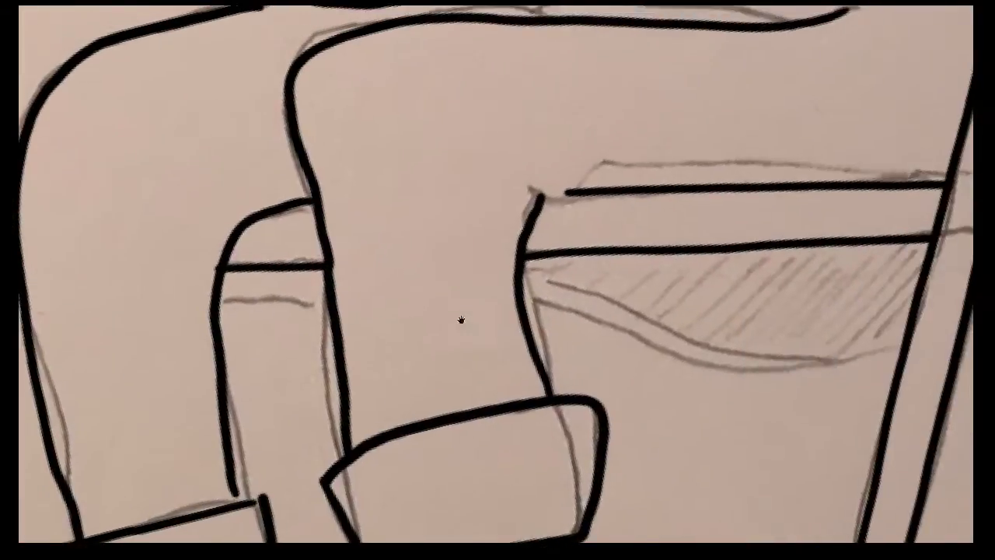
{"action": "scroll", "coordinate": [462, 318], "scroll_direction": "up", "scroll_amount": 1}
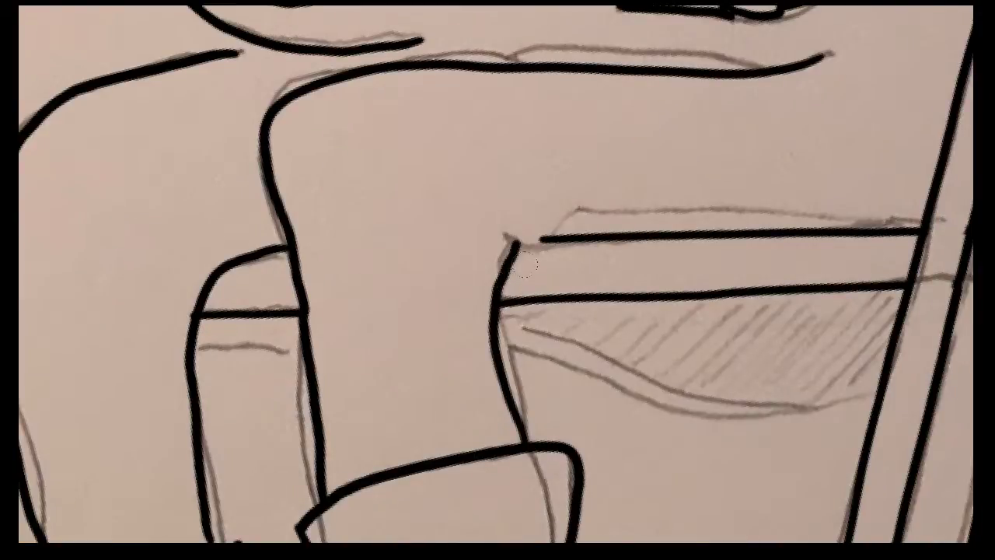
{"action": "left_click_drag", "start_coordinate": [542, 235], "coordinate": [516, 240]}
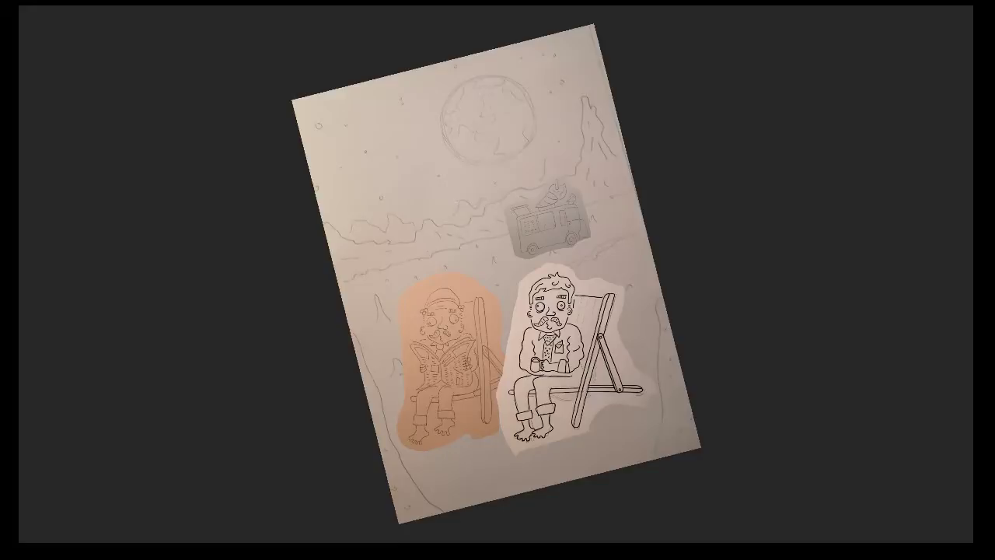
Step: Fit the page on screen with panels showing and its rotation reset to upright
{"action": "scroll", "coordinate": [602, 386], "scroll_direction": "up", "scroll_amount": 5}
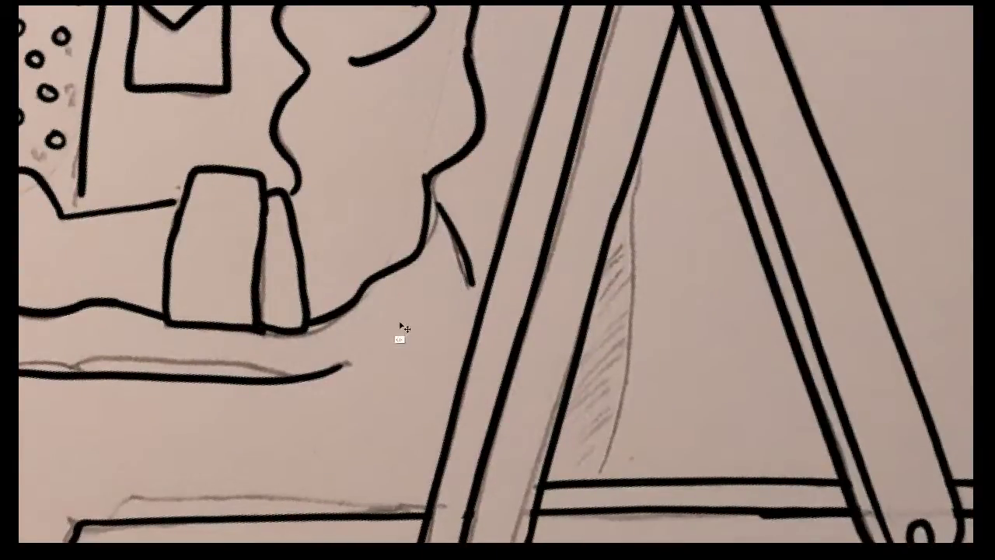
{"action": "key", "text": "ctrl+0"}
{"action": "key", "text": "shift+f"}
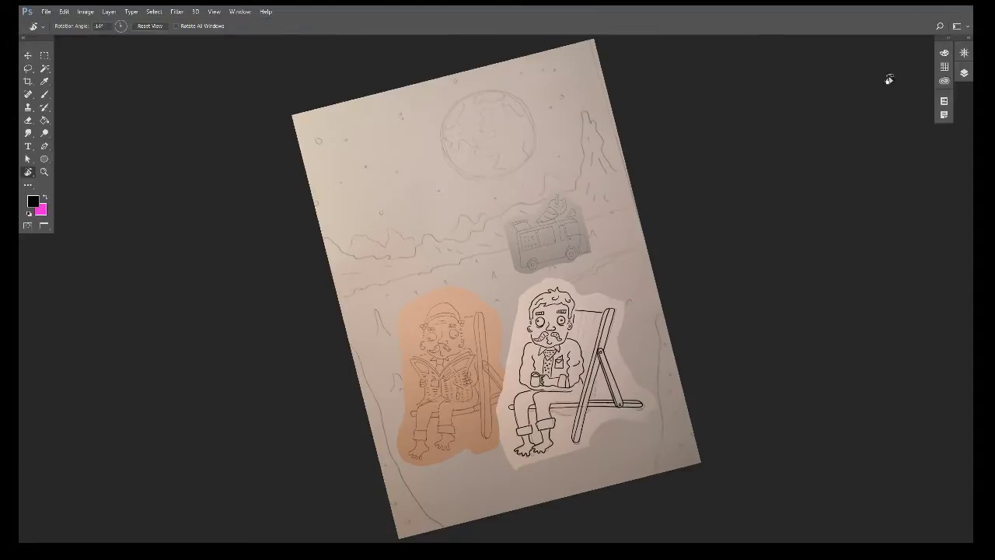
{"action": "left_click", "coordinate": [150, 26]}
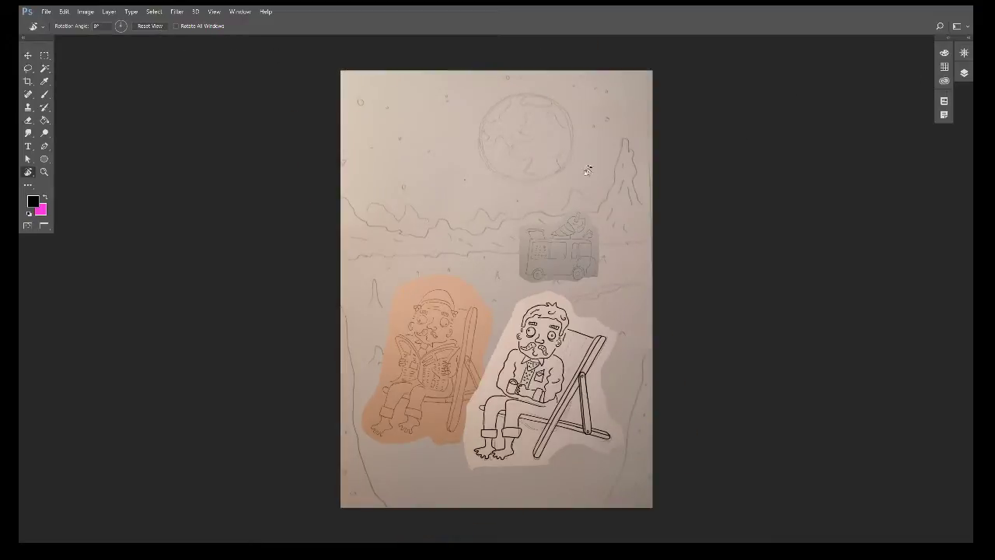
Step: Hide the Man right ink layer, add a new empty layer, and hide the Man 1 sketch
{"action": "left_click", "coordinate": [963, 74]}
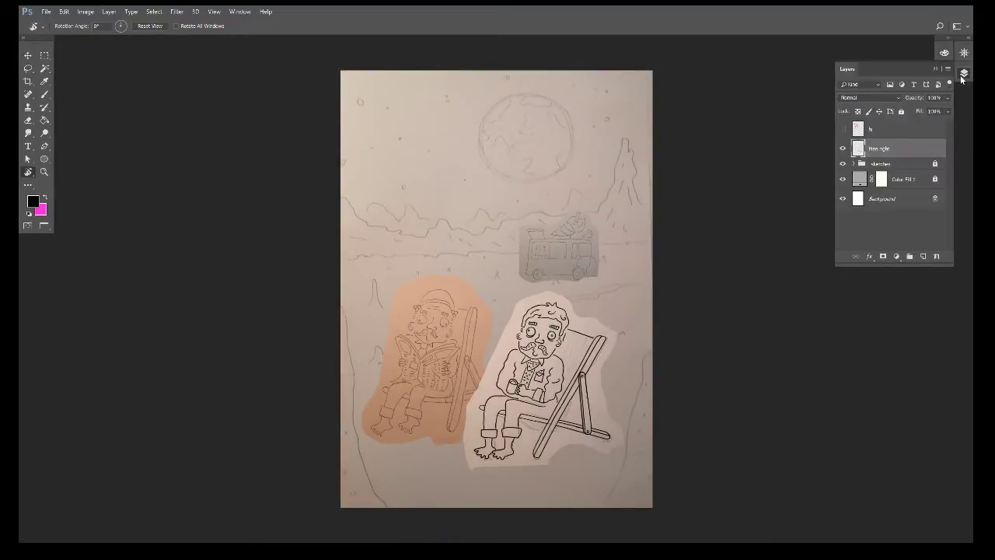
{"action": "left_click", "coordinate": [842, 164]}
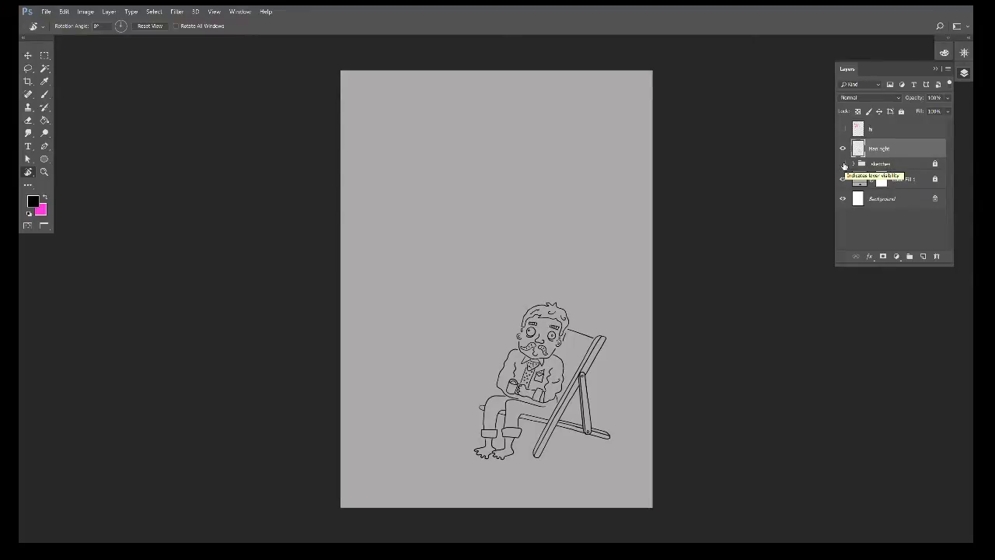
{"action": "left_click", "coordinate": [843, 164]}
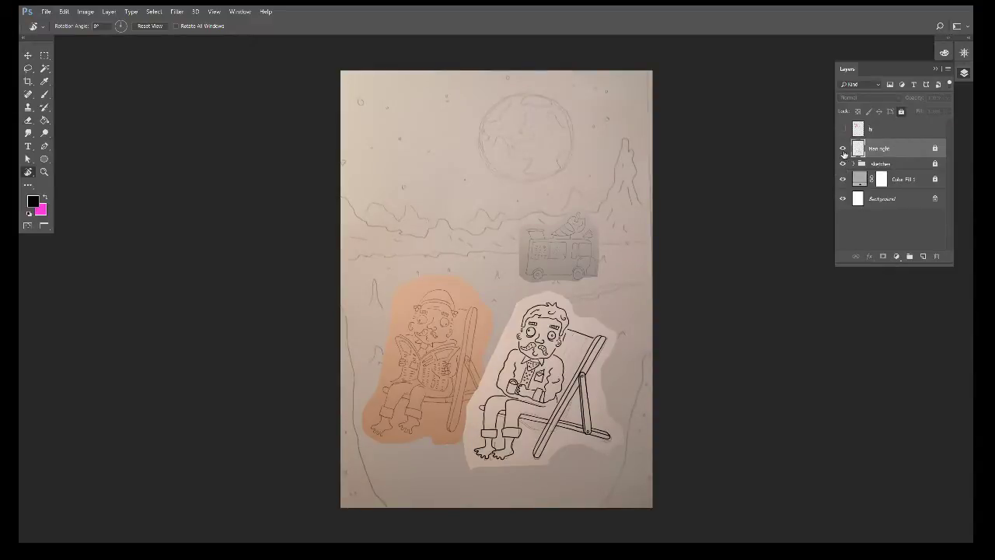
{"action": "left_click", "coordinate": [843, 149]}
{"action": "left_click", "coordinate": [923, 256]}
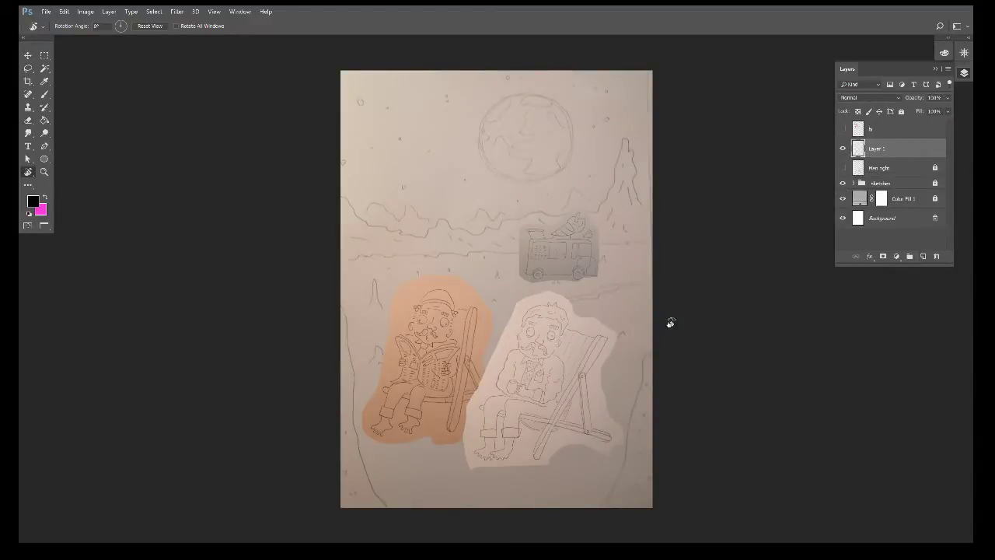
{"action": "left_click", "coordinate": [854, 183]}
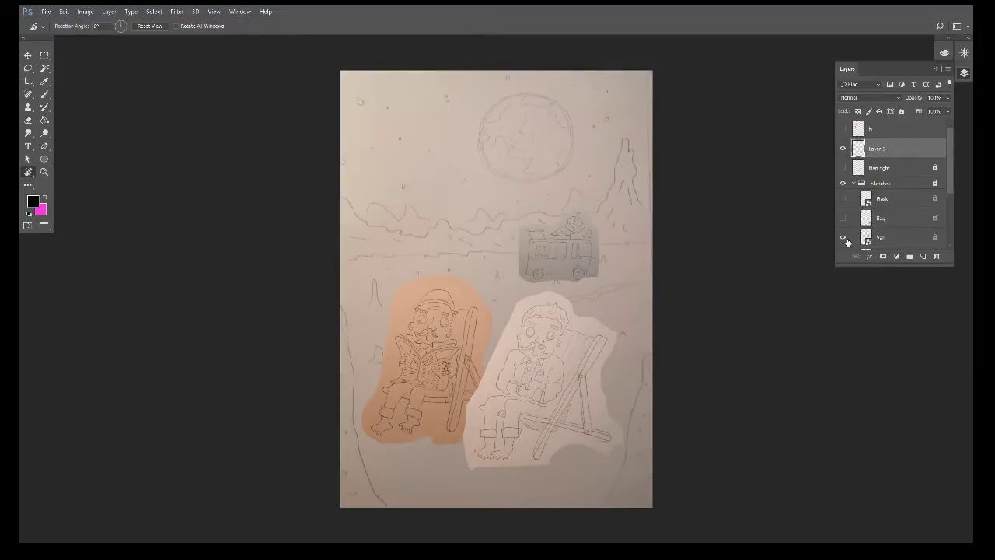
{"action": "scroll", "coordinate": [945, 194], "scroll_direction": "down", "scroll_amount": 2}
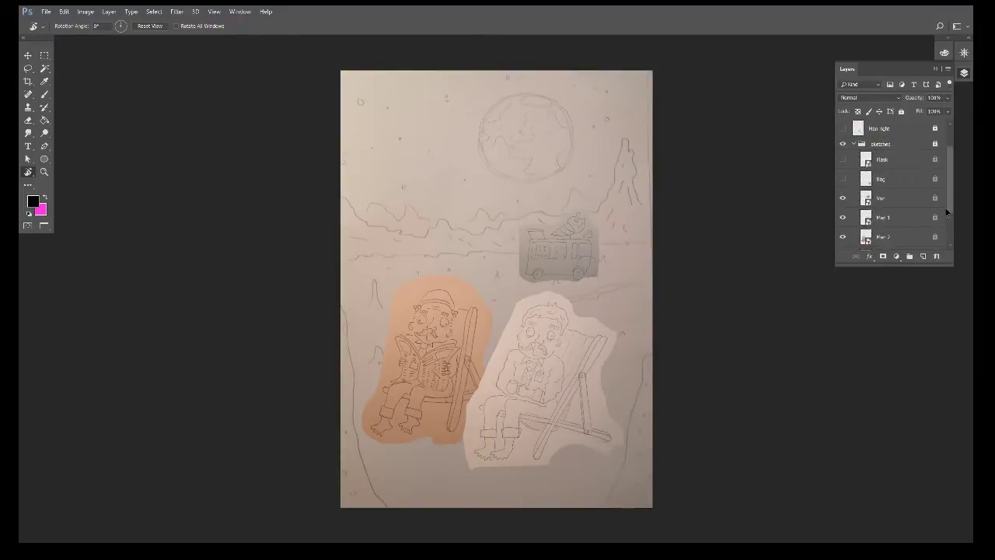
{"action": "left_click", "coordinate": [843, 211]}
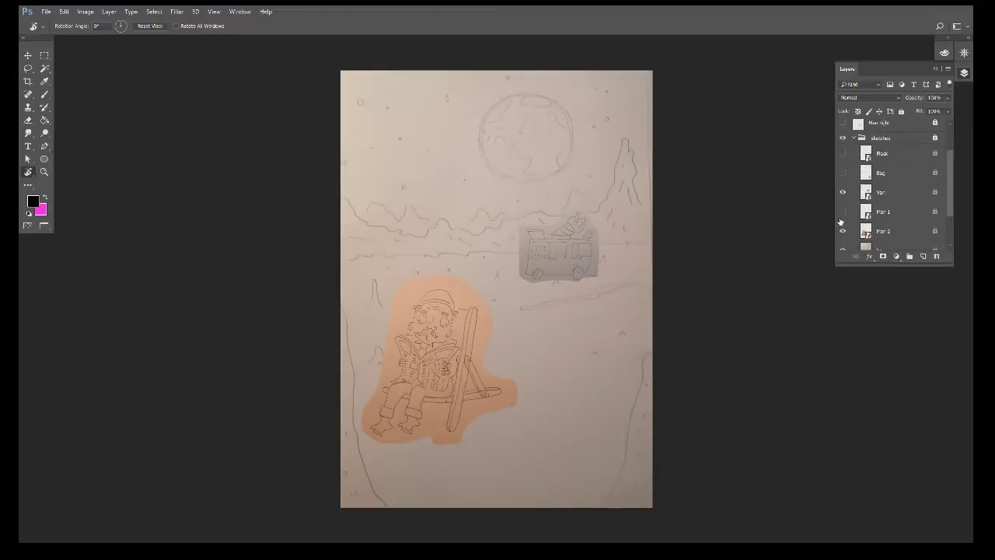
Step: Zoom in on the left man's eye and ink its upper outline and the line beneath it
{"action": "key", "text": "z"}
{"action": "left_click_drag", "start_coordinate": [396, 327], "coordinate": [423, 349]}
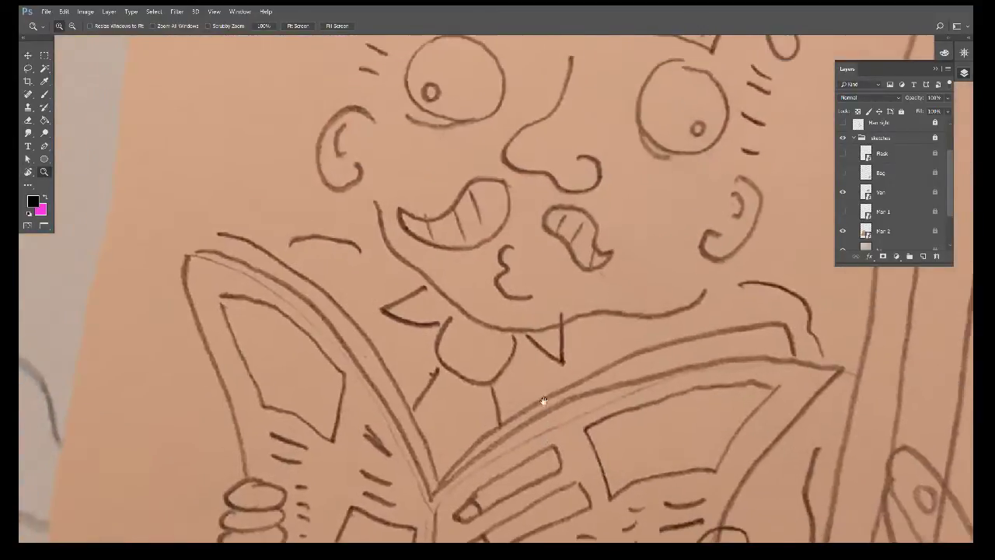
{"action": "left_click_drag", "start_coordinate": [543, 401], "coordinate": [617, 493]}
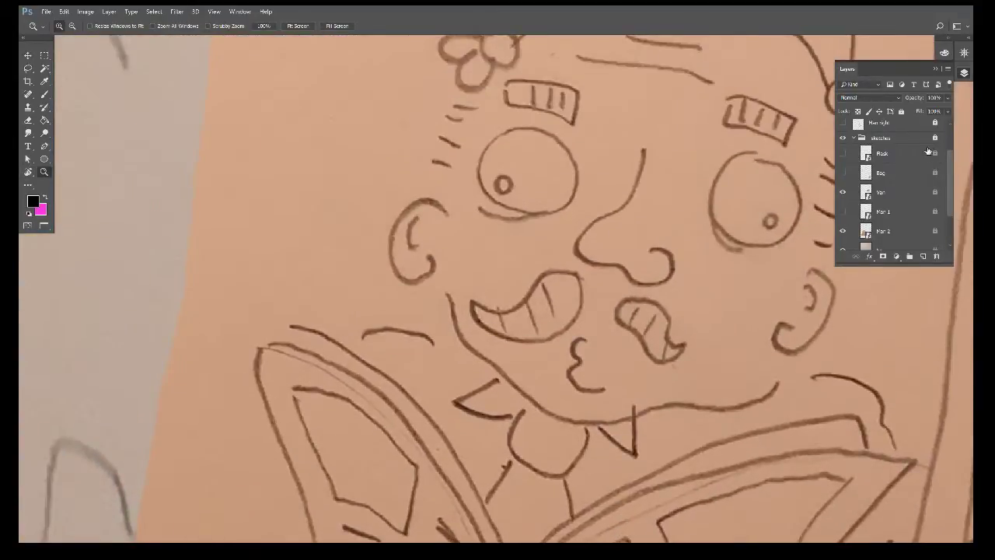
{"action": "left_click_drag", "start_coordinate": [948, 161], "coordinate": [900, 139]}
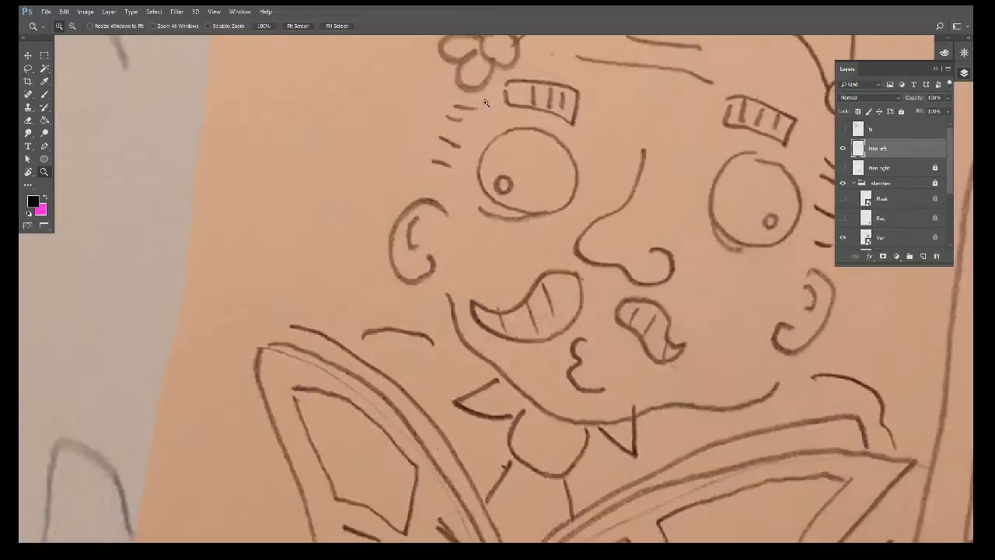
{"action": "left_click_drag", "start_coordinate": [485, 102], "coordinate": [603, 237]}
{"action": "key", "text": "b"}
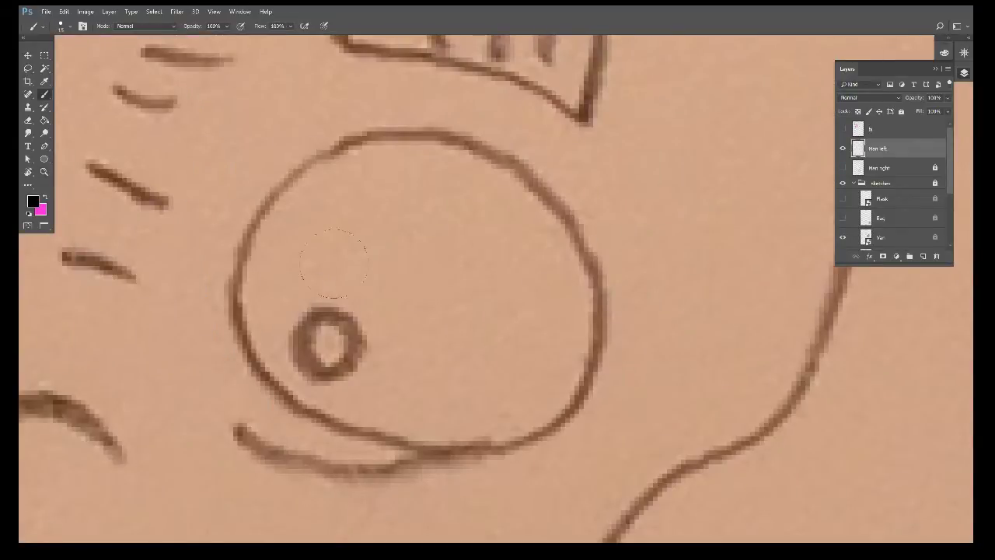
{"action": "mouse_move", "coordinate": [352, 334]}
{"action": "left_mouse_down"}
{"action": "mouse_move", "coordinate": [410, 205]}
{"action": "mouse_move", "coordinate": [365, 222]}
{"action": "mouse_move", "coordinate": [391, 193]}
{"action": "left_mouse_up"}
{"action": "left_click_drag", "start_coordinate": [407, 283], "coordinate": [404, 366]}
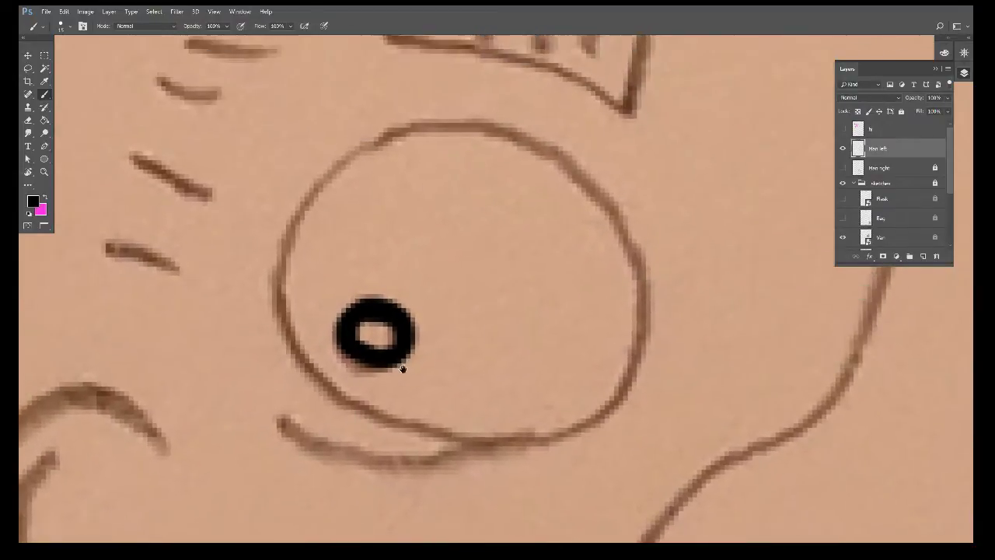
{"action": "mouse_move", "coordinate": [576, 179]}
{"action": "left_mouse_down"}
{"action": "mouse_move", "coordinate": [484, 133]}
{"action": "mouse_move", "coordinate": [355, 156]}
{"action": "mouse_move", "coordinate": [296, 222]}
{"action": "mouse_move", "coordinate": [272, 331]}
{"action": "mouse_move", "coordinate": [310, 392]}
{"action": "mouse_move", "coordinate": [433, 445]}
{"action": "mouse_move", "coordinate": [544, 445]}
{"action": "mouse_move", "coordinate": [645, 359]}
{"action": "mouse_move", "coordinate": [648, 250]}
{"action": "mouse_move", "coordinate": [561, 161]}
{"action": "left_mouse_up"}
{"action": "left_click_drag", "start_coordinate": [458, 332], "coordinate": [471, 233]}
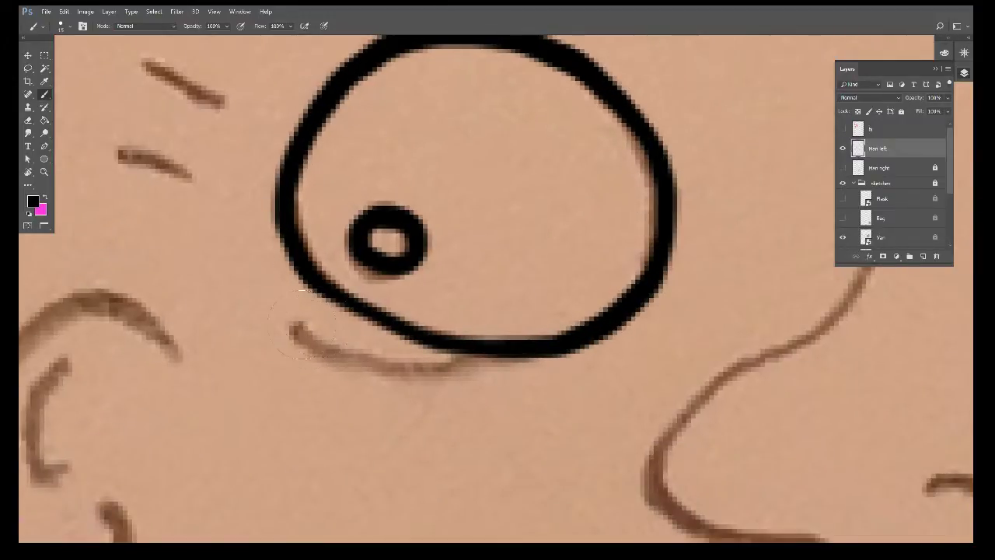
{"action": "mouse_move", "coordinate": [303, 327]}
{"action": "left_mouse_down"}
{"action": "mouse_move", "coordinate": [433, 373]}
{"action": "mouse_move", "coordinate": [524, 352]}
{"action": "mouse_move", "coordinate": [277, 295]}
{"action": "mouse_move", "coordinate": [324, 369]}
{"action": "left_mouse_up"}
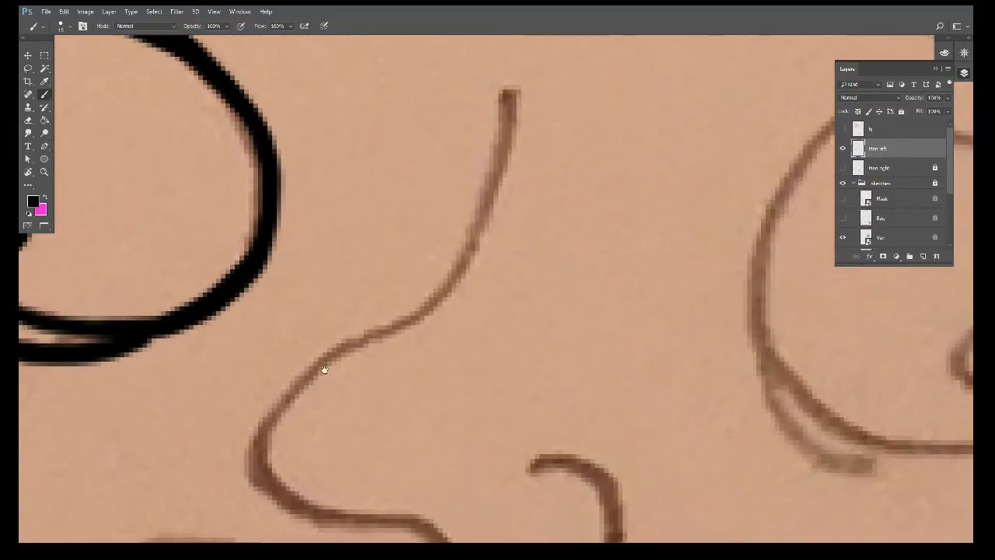
Step: Ink the left man's nose line and its curled hook in black
{"action": "mouse_move", "coordinate": [506, 95]}
{"action": "left_mouse_down"}
{"action": "mouse_move", "coordinate": [492, 215]}
{"action": "mouse_move", "coordinate": [333, 349]}
{"action": "mouse_move", "coordinate": [262, 466]}
{"action": "left_mouse_up"}
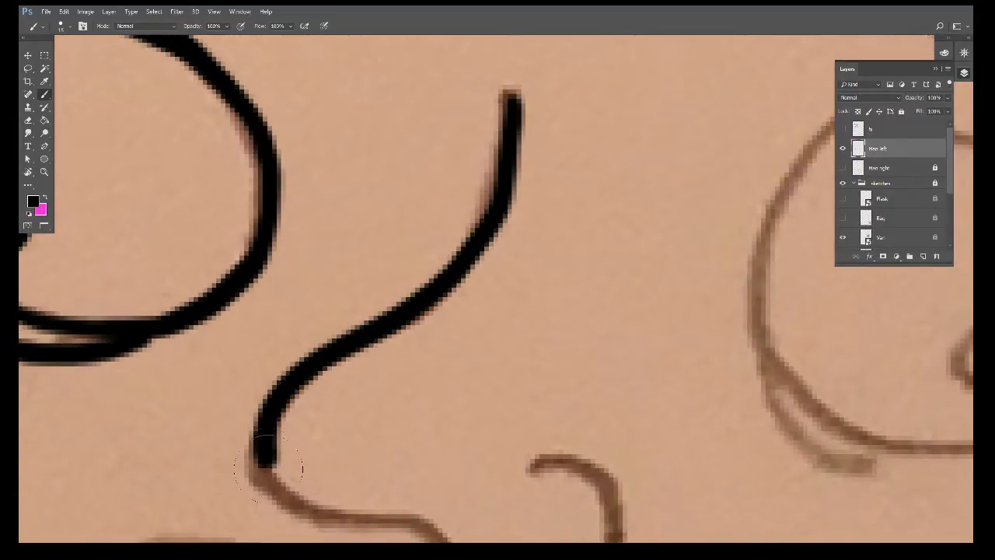
{"action": "left_click_drag", "start_coordinate": [322, 430], "coordinate": [254, 250]}
{"action": "mouse_move", "coordinate": [191, 286]}
{"action": "left_mouse_down"}
{"action": "mouse_move", "coordinate": [244, 333]}
{"action": "mouse_move", "coordinate": [422, 393]}
{"action": "mouse_move", "coordinate": [486, 279]}
{"action": "mouse_move", "coordinate": [462, 277]}
{"action": "left_mouse_up"}
{"action": "left_click_drag", "start_coordinate": [620, 318], "coordinate": [453, 387]}
Step: Ink the small pupil, the eye circle and the curling line below it
{"action": "left_click_drag", "start_coordinate": [599, 217], "coordinate": [415, 312]}
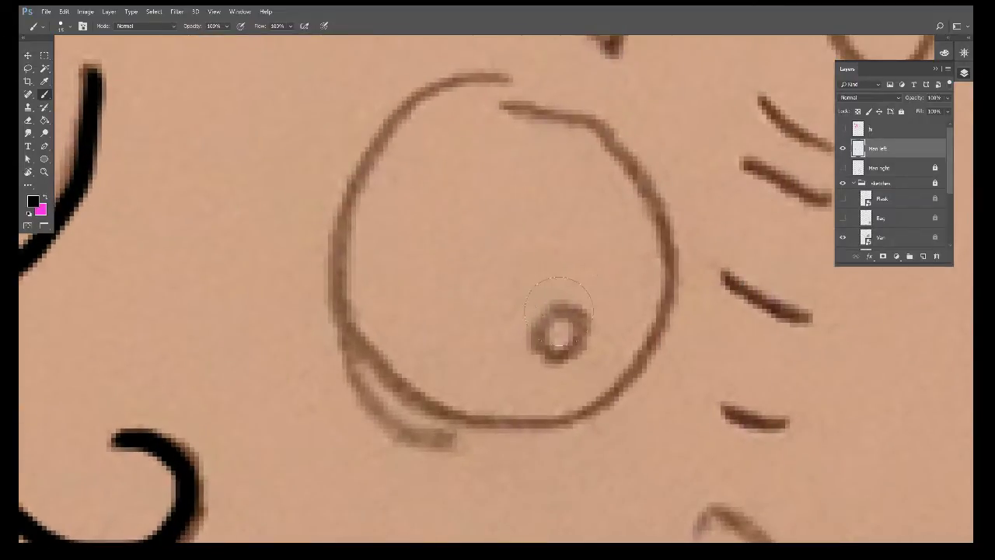
{"action": "mouse_move", "coordinate": [559, 310]}
{"action": "left_mouse_down"}
{"action": "mouse_move", "coordinate": [538, 354]}
{"action": "mouse_move", "coordinate": [553, 309]}
{"action": "left_mouse_up"}
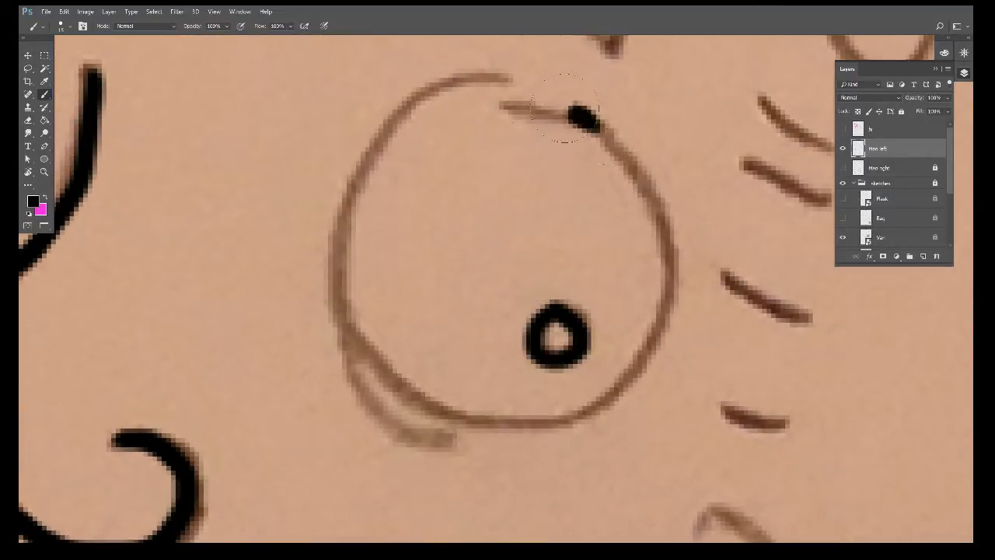
{"action": "mouse_move", "coordinate": [566, 109]}
{"action": "left_mouse_down"}
{"action": "mouse_move", "coordinate": [377, 100]}
{"action": "mouse_move", "coordinate": [329, 278]}
{"action": "mouse_move", "coordinate": [411, 407]}
{"action": "mouse_move", "coordinate": [604, 405]}
{"action": "mouse_move", "coordinate": [681, 295]}
{"action": "mouse_move", "coordinate": [630, 148]}
{"action": "mouse_move", "coordinate": [579, 123]}
{"action": "left_mouse_up"}
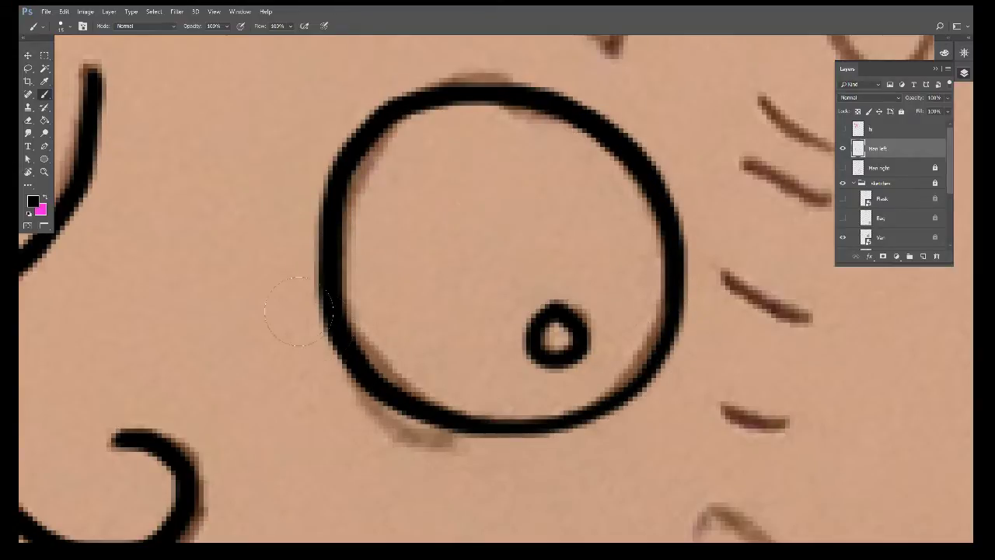
{"action": "mouse_move", "coordinate": [342, 335]}
{"action": "left_mouse_down"}
{"action": "mouse_move", "coordinate": [488, 474]}
{"action": "mouse_move", "coordinate": [777, 249]}
{"action": "left_mouse_up"}
{"action": "left_click_drag", "start_coordinate": [492, 393], "coordinate": [715, 126]}
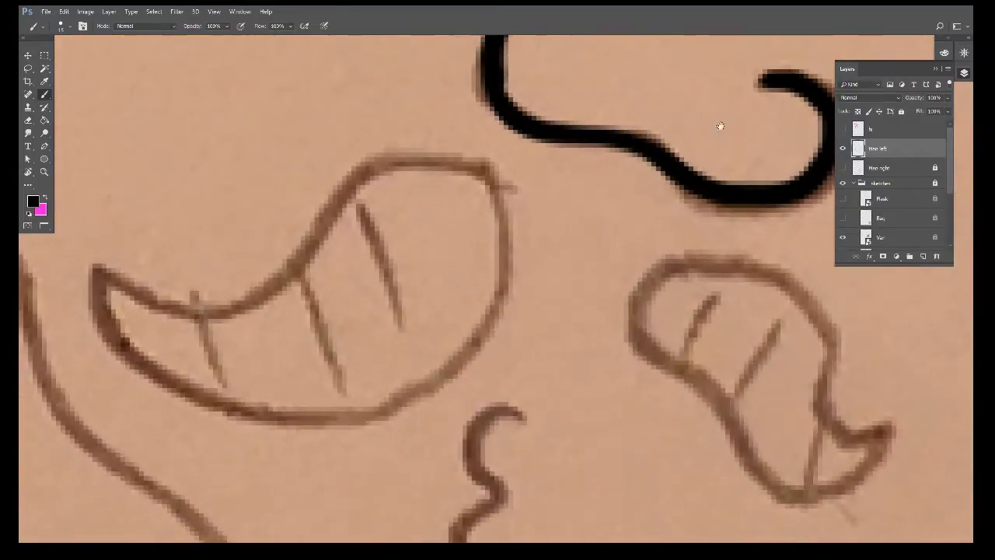
Step: Ink the lip squiggle, the mouth outline and two tooth lines inside the mouth
{"action": "left_click_drag", "start_coordinate": [494, 354], "coordinate": [510, 129]}
{"action": "mouse_move", "coordinate": [556, 200]}
{"action": "left_mouse_down"}
{"action": "mouse_move", "coordinate": [529, 272]}
{"action": "mouse_move", "coordinate": [578, 381]}
{"action": "mouse_move", "coordinate": [622, 382]}
{"action": "left_mouse_up"}
{"action": "mouse_move", "coordinate": [454, 118]}
{"action": "left_mouse_down"}
{"action": "mouse_move", "coordinate": [641, 266]}
{"action": "mouse_move", "coordinate": [602, 346]}
{"action": "left_mouse_up"}
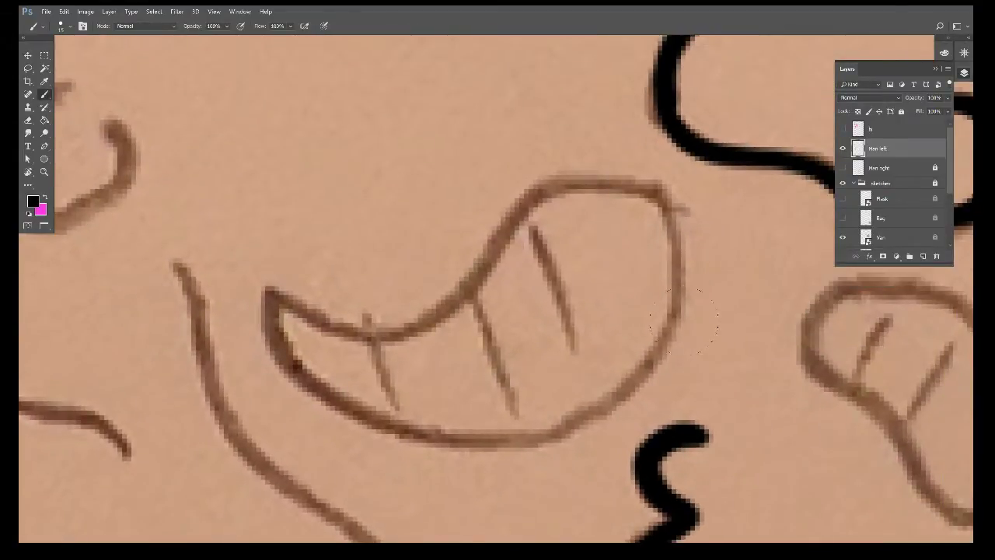
{"action": "key", "text": "f"}
{"action": "mouse_move", "coordinate": [659, 321]}
{"action": "left_mouse_down"}
{"action": "mouse_move", "coordinate": [668, 194]}
{"action": "mouse_move", "coordinate": [506, 204]}
{"action": "mouse_move", "coordinate": [284, 277]}
{"action": "mouse_move", "coordinate": [339, 367]}
{"action": "mouse_move", "coordinate": [522, 406]}
{"action": "mouse_move", "coordinate": [673, 311]}
{"action": "left_mouse_up"}
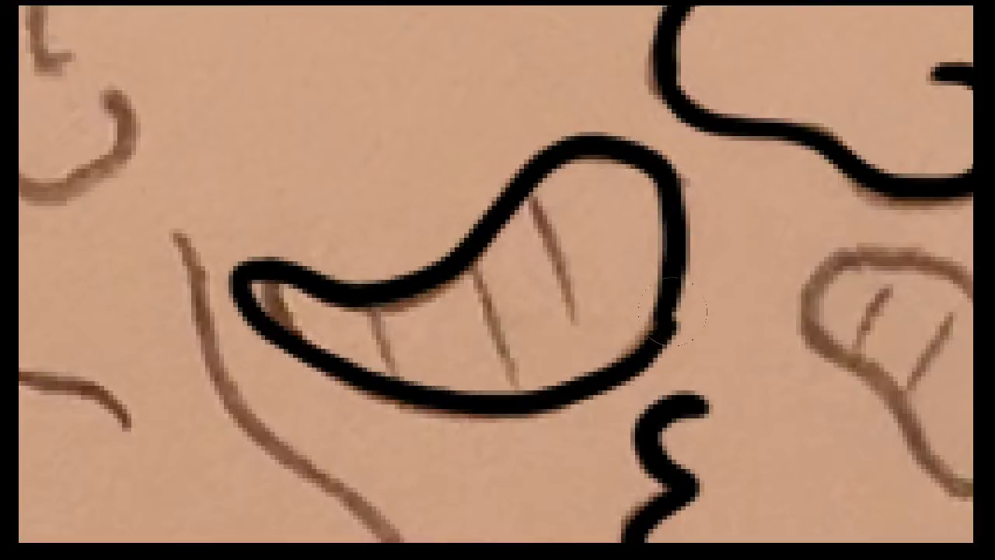
{"action": "left_click_drag", "start_coordinate": [541, 206], "coordinate": [608, 333]}
{"action": "left_click_drag", "start_coordinate": [486, 250], "coordinate": [511, 345]}
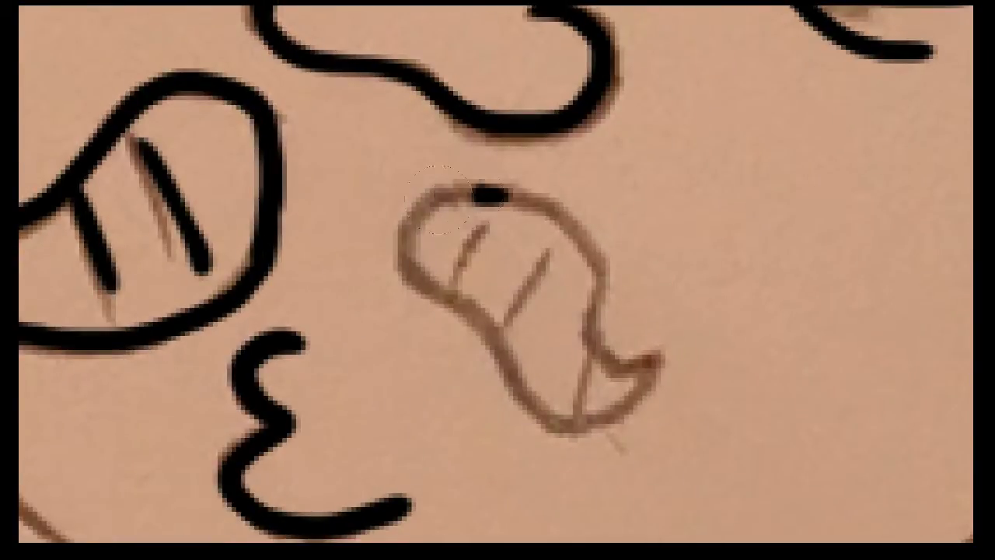
Step: Ink the moustache outline with two hatch lines inside it
{"action": "mouse_move", "coordinate": [437, 199]}
{"action": "left_mouse_down"}
{"action": "mouse_move", "coordinate": [530, 356]}
{"action": "mouse_move", "coordinate": [767, 429]}
{"action": "mouse_move", "coordinate": [668, 385]}
{"action": "mouse_move", "coordinate": [599, 237]}
{"action": "mouse_move", "coordinate": [498, 187]}
{"action": "mouse_move", "coordinate": [460, 271]}
{"action": "left_mouse_up"}
{"action": "left_click_drag", "start_coordinate": [575, 239], "coordinate": [530, 292]}
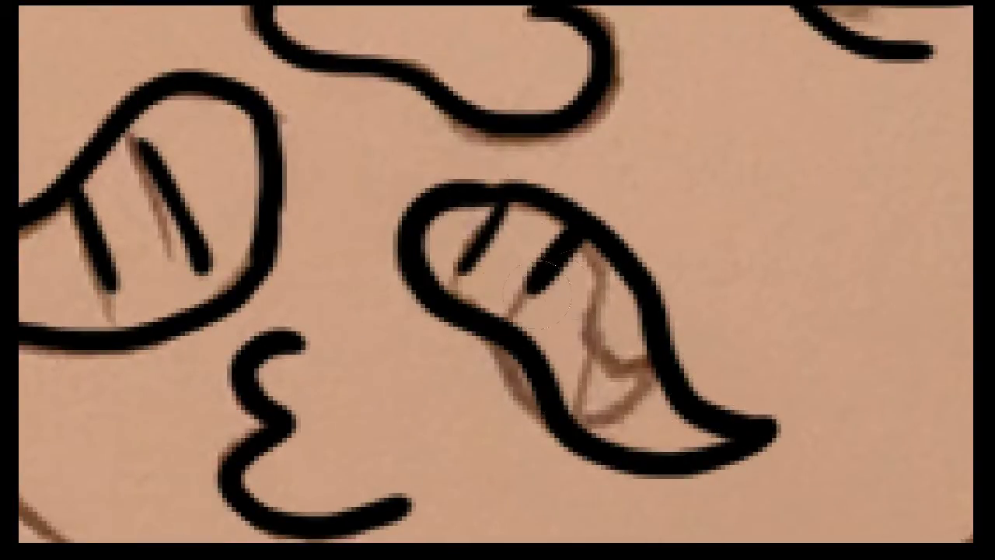
{"action": "left_click_drag", "start_coordinate": [631, 289], "coordinate": [597, 312]}
{"action": "left_click_drag", "start_coordinate": [796, 334], "coordinate": [311, 317]}
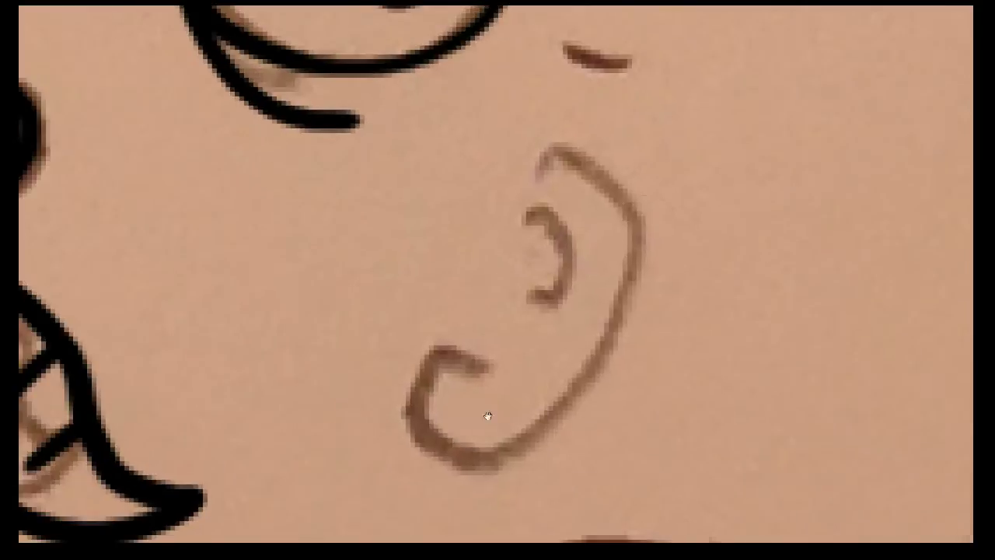
Step: Ink the ear outline with its inner hook and three dashes beside the eye
{"action": "mouse_move", "coordinate": [570, 178]}
{"action": "left_mouse_down"}
{"action": "mouse_move", "coordinate": [653, 279]}
{"action": "mouse_move", "coordinate": [465, 341]}
{"action": "left_mouse_up"}
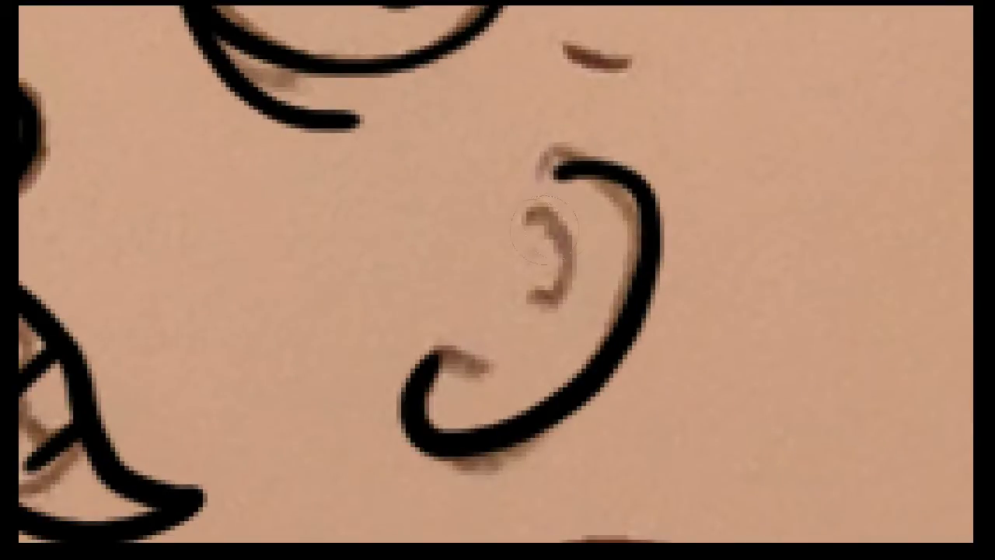
{"action": "left_click_drag", "start_coordinate": [544, 225], "coordinate": [513, 288]}
{"action": "left_click_drag", "start_coordinate": [594, 131], "coordinate": [485, 353]}
{"action": "left_click_drag", "start_coordinate": [457, 281], "coordinate": [519, 289]}
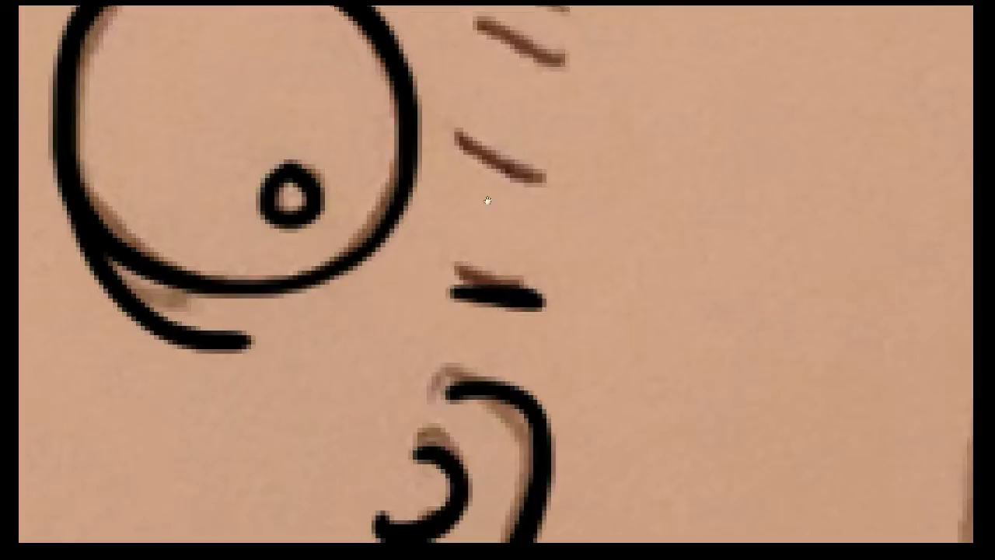
{"action": "left_click_drag", "start_coordinate": [487, 200], "coordinate": [494, 385]}
{"action": "left_click_drag", "start_coordinate": [457, 323], "coordinate": [577, 359]}
{"action": "left_click_drag", "start_coordinate": [497, 227], "coordinate": [603, 263]}
{"action": "mouse_move", "coordinate": [513, 152]}
{"action": "left_mouse_down"}
{"action": "mouse_move", "coordinate": [592, 174]}
{"action": "mouse_move", "coordinate": [500, 446]}
{"action": "left_mouse_up"}
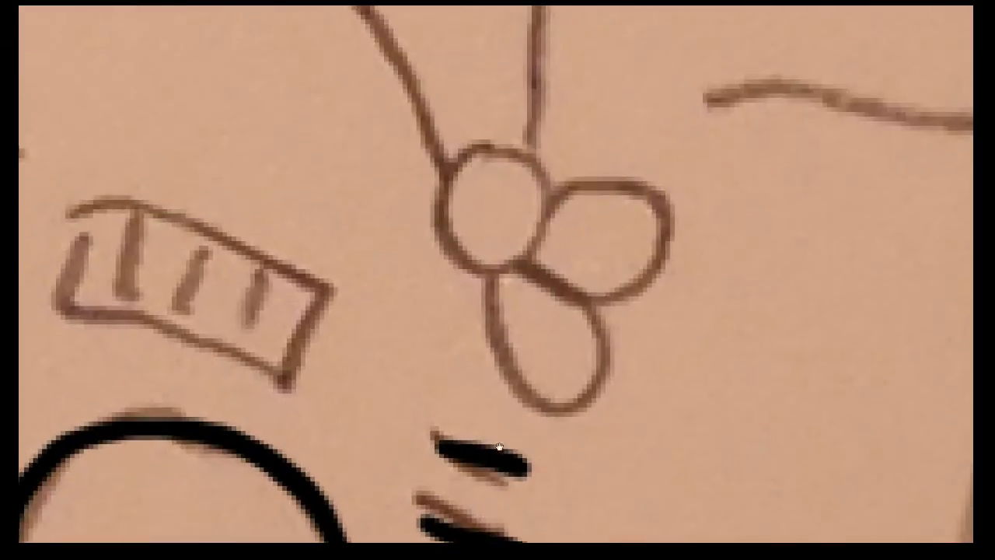
Step: Ink the four dashes to the left of the other eye
{"action": "left_click_drag", "start_coordinate": [502, 293], "coordinate": [546, 373]}
{"action": "mouse_move", "coordinate": [583, 337]}
{"action": "left_mouse_down"}
{"action": "mouse_move", "coordinate": [683, 285]}
{"action": "mouse_move", "coordinate": [836, 227]}
{"action": "left_mouse_up"}
{"action": "left_click_drag", "start_coordinate": [352, 283], "coordinate": [910, 229]}
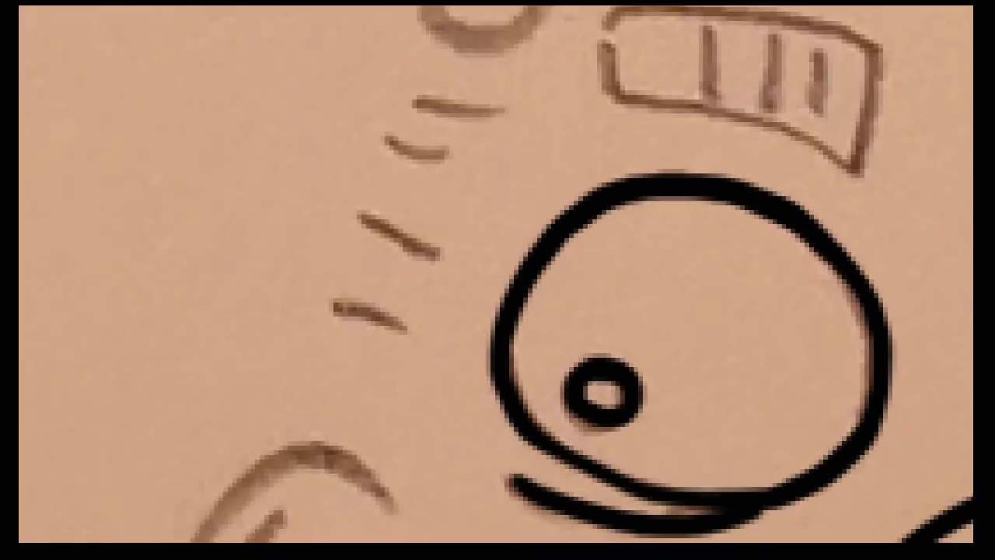
{"action": "left_click_drag", "start_coordinate": [357, 296], "coordinate": [407, 416]}
{"action": "left_click_drag", "start_coordinate": [466, 226], "coordinate": [559, 234]}
{"action": "left_click_drag", "start_coordinate": [396, 272], "coordinate": [515, 284]}
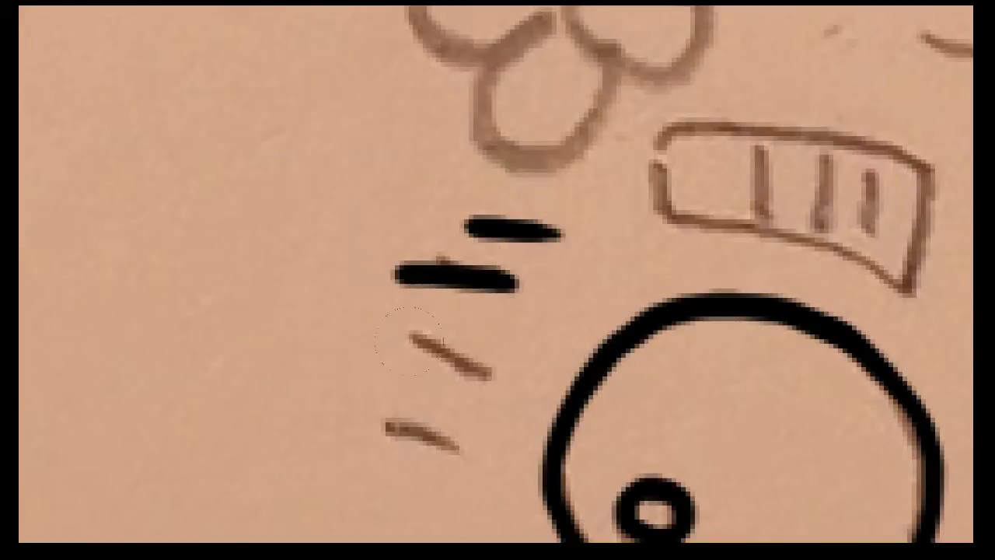
{"action": "left_click_drag", "start_coordinate": [410, 341], "coordinate": [505, 364]}
{"action": "left_click_drag", "start_coordinate": [392, 429], "coordinate": [465, 444]}
{"action": "left_click_drag", "start_coordinate": [598, 278], "coordinate": [567, 103]}
Step: Ink the second ear, then the striped box's outer edges and one divider
{"action": "left_click_drag", "start_coordinate": [487, 403], "coordinate": [573, 101]}
{"action": "mouse_move", "coordinate": [506, 136]}
{"action": "left_mouse_down"}
{"action": "mouse_move", "coordinate": [517, 249]}
{"action": "mouse_move", "coordinate": [450, 188]}
{"action": "mouse_move", "coordinate": [354, 482]}
{"action": "mouse_move", "coordinate": [455, 416]}
{"action": "left_mouse_up"}
{"action": "mouse_move", "coordinate": [410, 272]}
{"action": "left_mouse_down"}
{"action": "mouse_move", "coordinate": [379, 334]}
{"action": "mouse_move", "coordinate": [408, 381]}
{"action": "left_mouse_up"}
{"action": "mouse_move", "coordinate": [528, 319]}
{"action": "left_mouse_down"}
{"action": "mouse_move", "coordinate": [403, 424]}
{"action": "mouse_move", "coordinate": [377, 415]}
{"action": "left_mouse_up"}
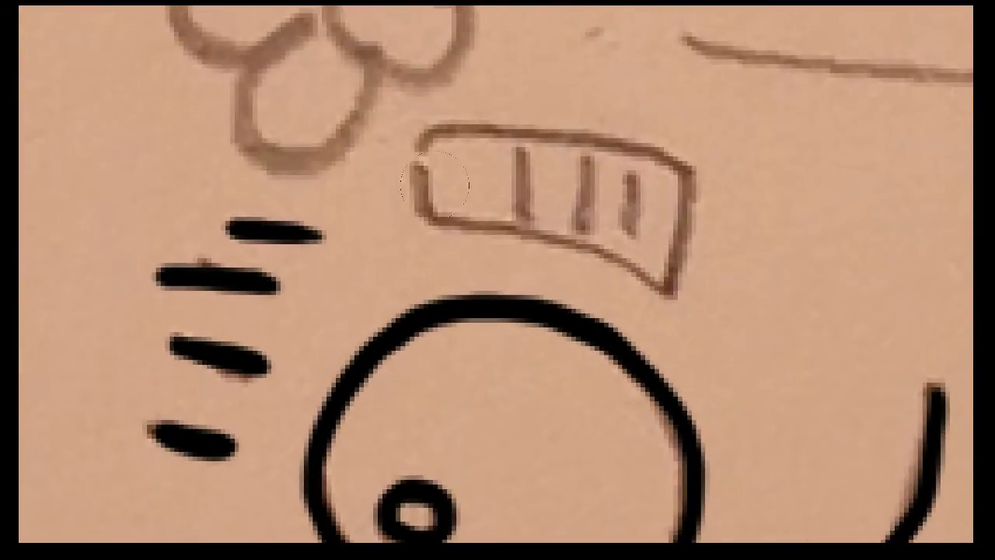
{"action": "mouse_move", "coordinate": [437, 149]}
{"action": "left_mouse_down"}
{"action": "mouse_move", "coordinate": [438, 244]}
{"action": "mouse_move", "coordinate": [691, 276]}
{"action": "mouse_move", "coordinate": [598, 148]}
{"action": "mouse_move", "coordinate": [419, 142]}
{"action": "left_mouse_up"}
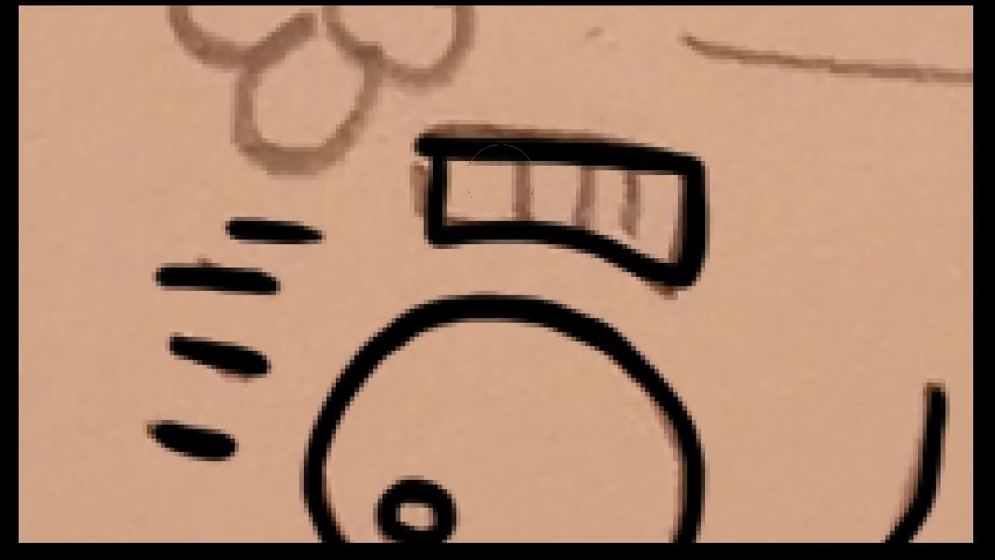
{"action": "left_click_drag", "start_coordinate": [497, 159], "coordinate": [497, 225]}
{"action": "left_click_drag", "start_coordinate": [564, 161], "coordinate": [559, 227]}
Step: Ink the other striped box's outline and its three inner dividers
{"action": "left_click_drag", "start_coordinate": [634, 172], "coordinate": [631, 246]}
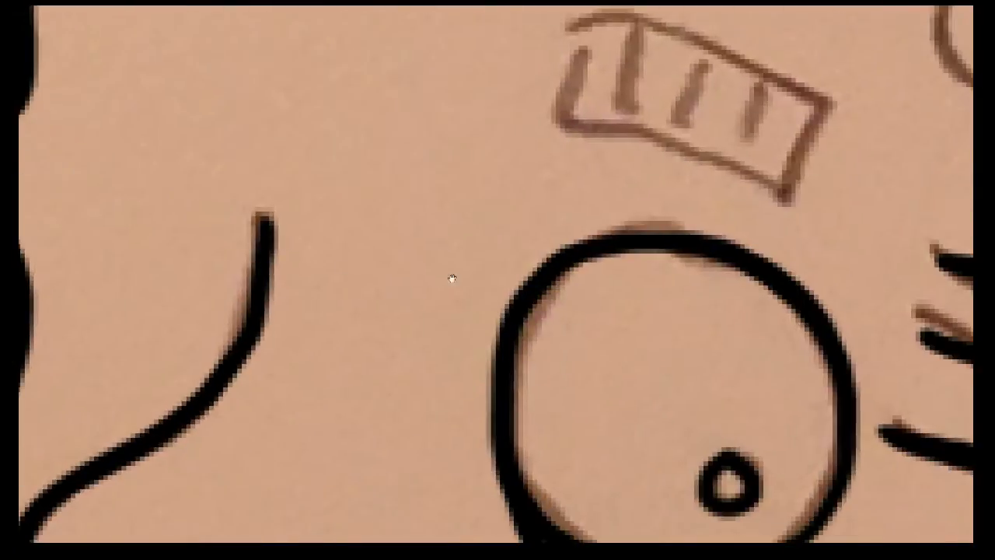
{"action": "mouse_move", "coordinate": [412, 237]}
{"action": "left_mouse_down"}
{"action": "mouse_move", "coordinate": [622, 381]}
{"action": "mouse_move", "coordinate": [676, 288]}
{"action": "mouse_move", "coordinate": [381, 206]}
{"action": "left_mouse_up"}
{"action": "left_click_drag", "start_coordinate": [467, 241], "coordinate": [457, 302]}
{"action": "left_click_drag", "start_coordinate": [544, 261], "coordinate": [519, 317]}
{"action": "left_click_drag", "start_coordinate": [629, 284], "coordinate": [598, 354]}
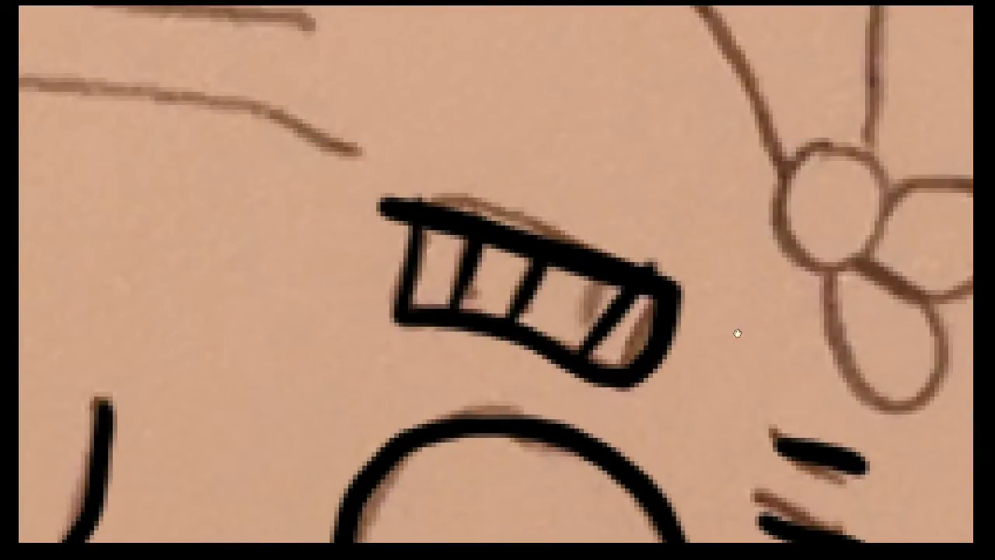
Step: Ink the flower's centre circle, right petal (redone after an undo) and lower petal
{"action": "mouse_move", "coordinate": [799, 276]}
{"action": "left_mouse_down"}
{"action": "mouse_move", "coordinate": [558, 311]}
{"action": "mouse_move", "coordinate": [545, 342]}
{"action": "left_mouse_up"}
{"action": "mouse_move", "coordinate": [614, 222]}
{"action": "left_mouse_down"}
{"action": "mouse_move", "coordinate": [519, 248]}
{"action": "mouse_move", "coordinate": [622, 280]}
{"action": "mouse_move", "coordinate": [575, 212]}
{"action": "left_mouse_up"}
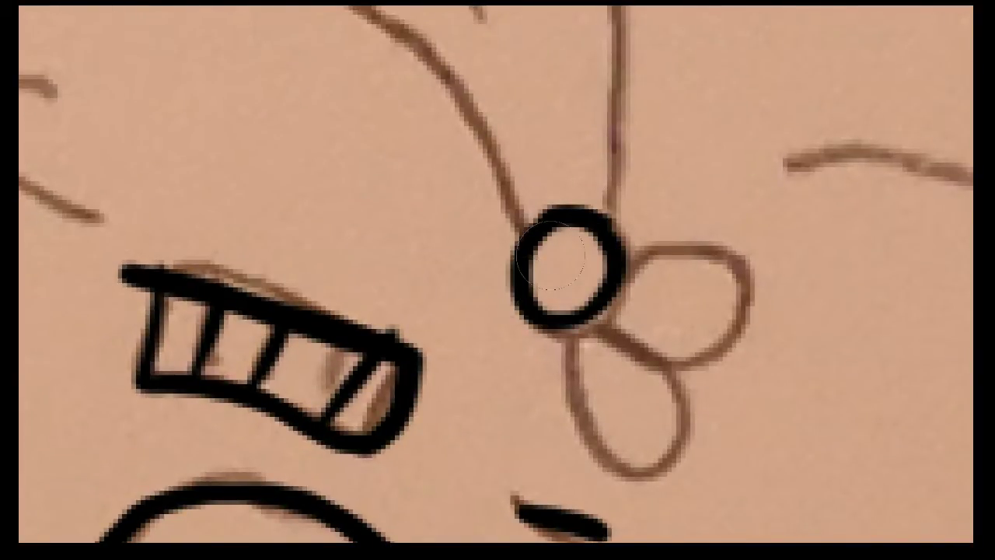
{"action": "left_click_drag", "start_coordinate": [670, 307], "coordinate": [566, 218]}
{"action": "mouse_move", "coordinate": [519, 159]}
{"action": "left_mouse_down"}
{"action": "mouse_move", "coordinate": [629, 149]}
{"action": "mouse_move", "coordinate": [509, 229]}
{"action": "mouse_move", "coordinate": [565, 334]}
{"action": "mouse_move", "coordinate": [470, 234]}
{"action": "left_mouse_up"}
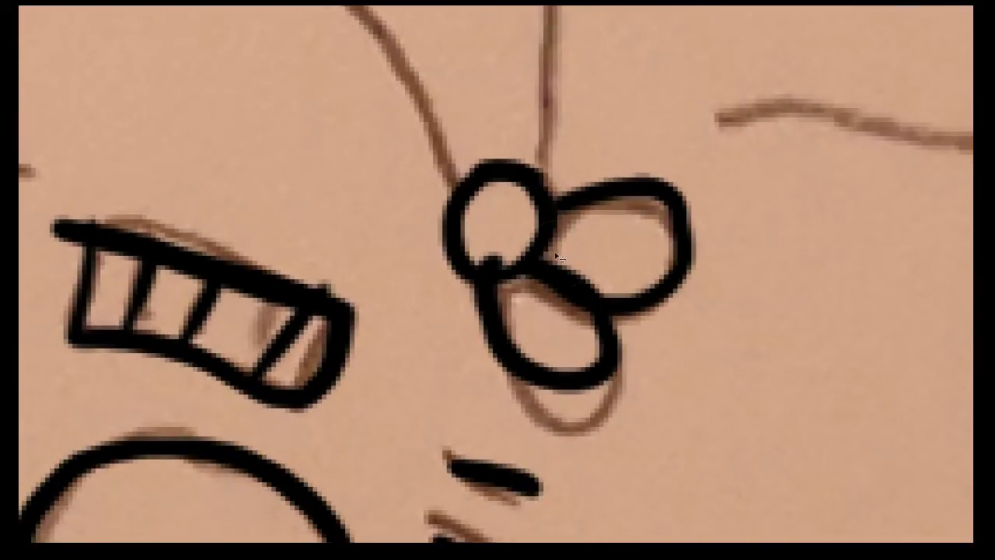
{"action": "key", "text": "ctrl+z"}
{"action": "mouse_move", "coordinate": [548, 219]}
{"action": "left_mouse_down"}
{"action": "mouse_move", "coordinate": [645, 179]}
{"action": "mouse_move", "coordinate": [539, 245]}
{"action": "left_mouse_up"}
{"action": "left_click_drag", "start_coordinate": [601, 336], "coordinate": [505, 284]}
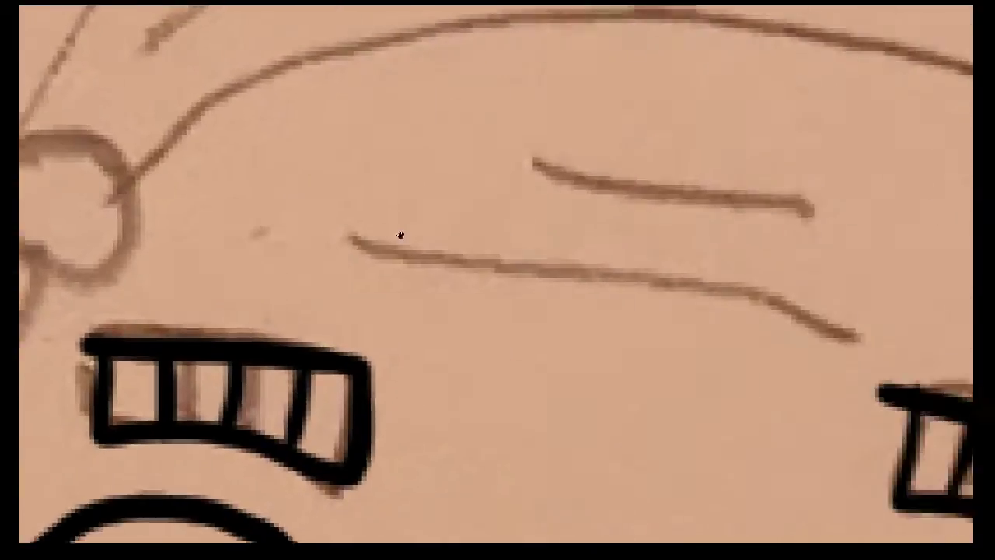
{"action": "mouse_move", "coordinate": [400, 236]}
{"action": "left_mouse_down"}
{"action": "mouse_move", "coordinate": [163, 220]}
{"action": "mouse_move", "coordinate": [641, 307]}
{"action": "left_mouse_up"}
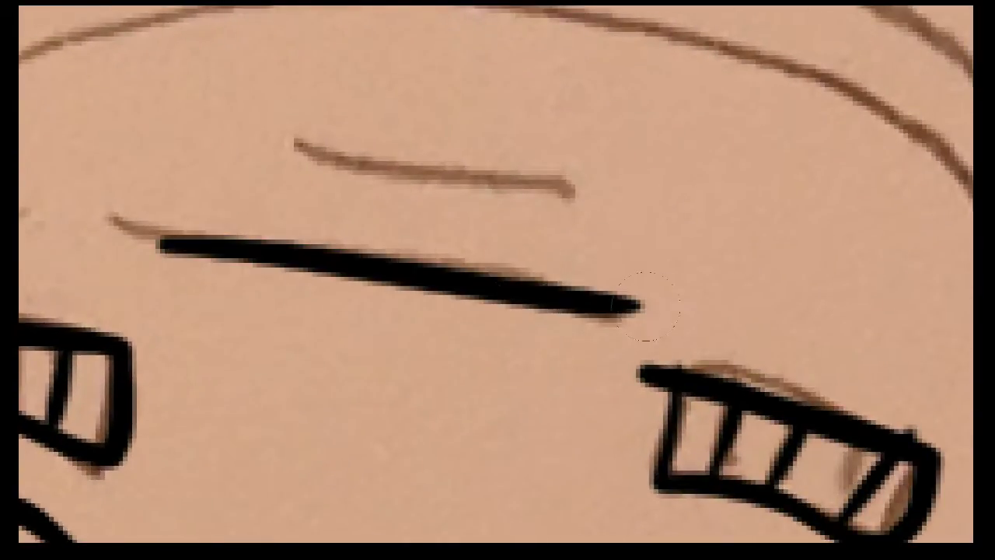
Step: Ink the line above the teeth, the flower's two upper petals and the curve leading to it
{"action": "mouse_move", "coordinate": [330, 156]}
{"action": "left_mouse_down"}
{"action": "mouse_move", "coordinate": [571, 188]}
{"action": "mouse_move", "coordinate": [602, 219]}
{"action": "left_mouse_up"}
{"action": "left_click_drag", "start_coordinate": [490, 187], "coordinate": [560, 178]}
{"action": "mouse_move", "coordinate": [454, 198]}
{"action": "left_mouse_down"}
{"action": "mouse_move", "coordinate": [354, 198]}
{"action": "mouse_move", "coordinate": [437, 273]}
{"action": "mouse_move", "coordinate": [560, 293]}
{"action": "mouse_move", "coordinate": [125, 342]}
{"action": "mouse_move", "coordinate": [902, 252]}
{"action": "left_mouse_up"}
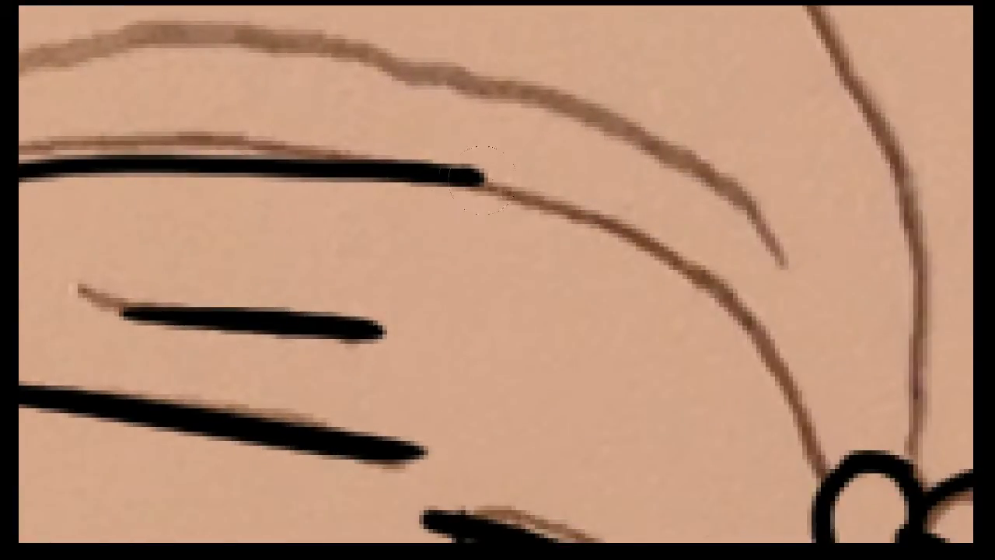
{"action": "mouse_move", "coordinate": [481, 178]}
{"action": "left_mouse_down"}
{"action": "mouse_move", "coordinate": [676, 271]}
{"action": "mouse_move", "coordinate": [830, 441]}
{"action": "left_mouse_up"}
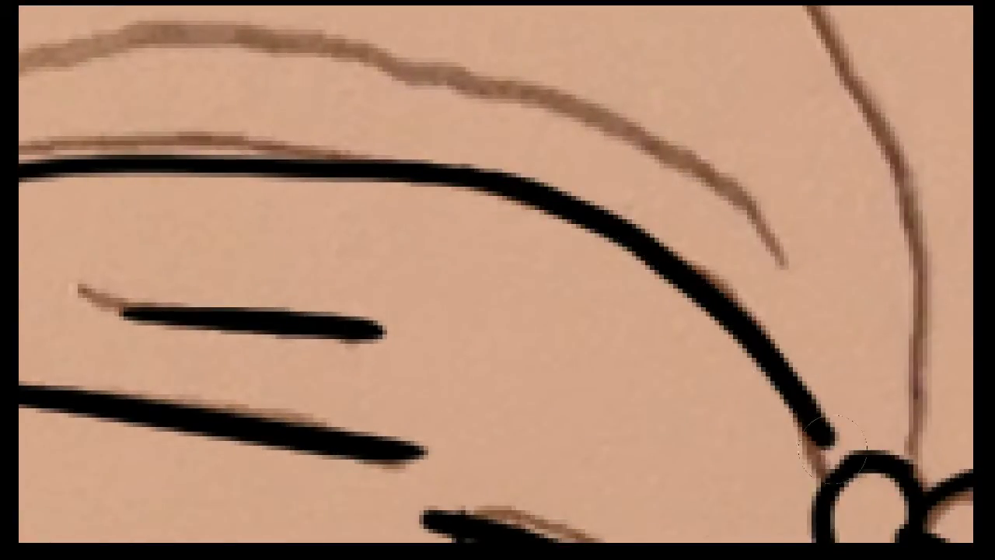
Step: Trace the long upper curve from the flower to its right end
{"action": "mouse_move", "coordinate": [466, 346]}
{"action": "left_mouse_down"}
{"action": "mouse_move", "coordinate": [493, 360]}
{"action": "mouse_move", "coordinate": [373, 433]}
{"action": "mouse_move", "coordinate": [333, 435]}
{"action": "left_mouse_up"}
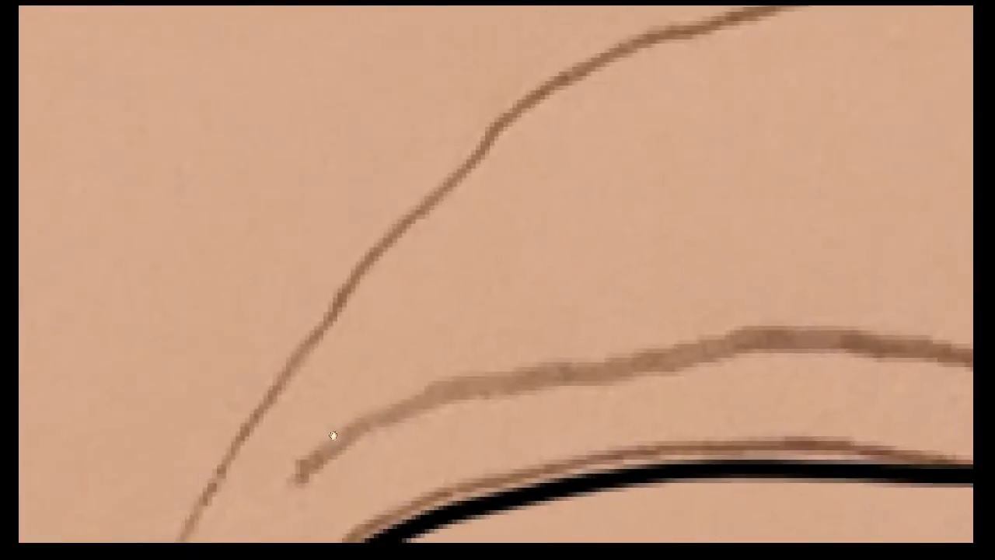
{"action": "mouse_move", "coordinate": [198, 501]}
{"action": "left_mouse_down"}
{"action": "mouse_move", "coordinate": [389, 218]}
{"action": "mouse_move", "coordinate": [535, 77]}
{"action": "mouse_move", "coordinate": [171, 415]}
{"action": "left_mouse_up"}
{"action": "mouse_move", "coordinate": [175, 323]}
{"action": "left_mouse_down"}
{"action": "mouse_move", "coordinate": [216, 295]}
{"action": "mouse_move", "coordinate": [437, 211]}
{"action": "mouse_move", "coordinate": [828, 199]}
{"action": "mouse_move", "coordinate": [925, 247]}
{"action": "left_mouse_up"}
{"action": "mouse_move", "coordinate": [842, 328]}
{"action": "left_mouse_down"}
{"action": "mouse_move", "coordinate": [748, 304]}
{"action": "mouse_move", "coordinate": [448, 128]}
{"action": "mouse_move", "coordinate": [525, 199]}
{"action": "mouse_move", "coordinate": [656, 413]}
{"action": "mouse_move", "coordinate": [478, 127]}
{"action": "left_mouse_up"}
{"action": "key", "text": "ctrl+z"}
{"action": "key", "text": "ctrl+y"}
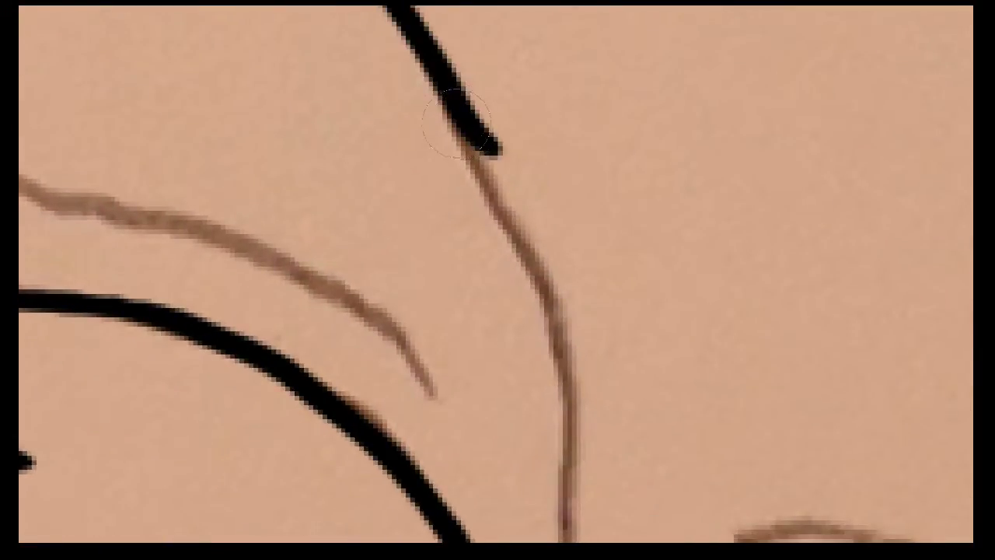
Step: Rotate the view and ink the brown line leading to the flower, undoing a stray stroke
{"action": "mouse_move", "coordinate": [470, 160]}
{"action": "left_mouse_down"}
{"action": "mouse_move", "coordinate": [591, 377]}
{"action": "mouse_move", "coordinate": [560, 184]}
{"action": "left_mouse_up"}
{"action": "key", "text": "ctrl+z"}
{"action": "left_click_drag", "start_coordinate": [494, 82], "coordinate": [499, 207]}
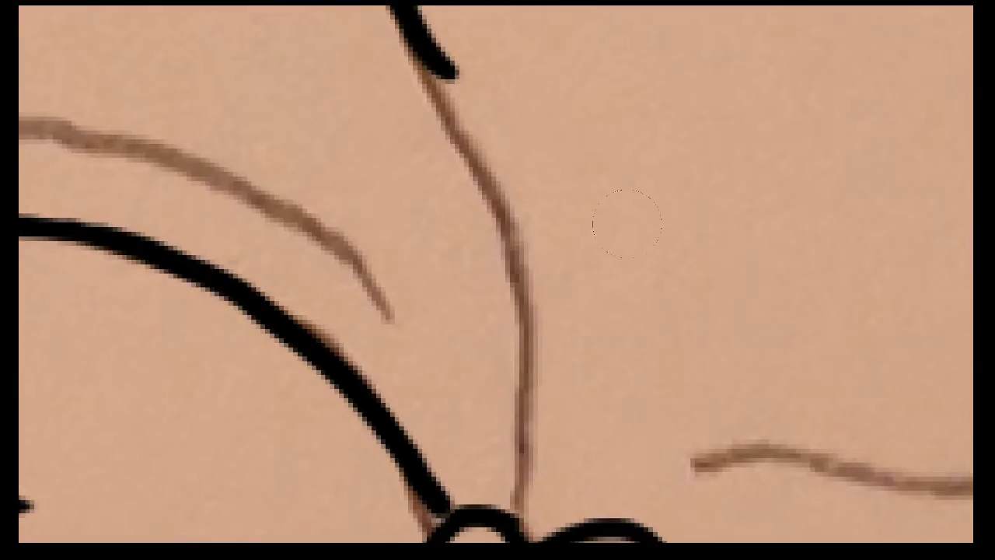
{"action": "mouse_move", "coordinate": [680, 257]}
{"action": "left_mouse_down"}
{"action": "mouse_move", "coordinate": [533, 119]}
{"action": "mouse_move", "coordinate": [459, 210]}
{"action": "mouse_move", "coordinate": [377, 176]}
{"action": "mouse_move", "coordinate": [471, 166]}
{"action": "mouse_move", "coordinate": [722, 237]}
{"action": "mouse_move", "coordinate": [816, 315]}
{"action": "left_mouse_up"}
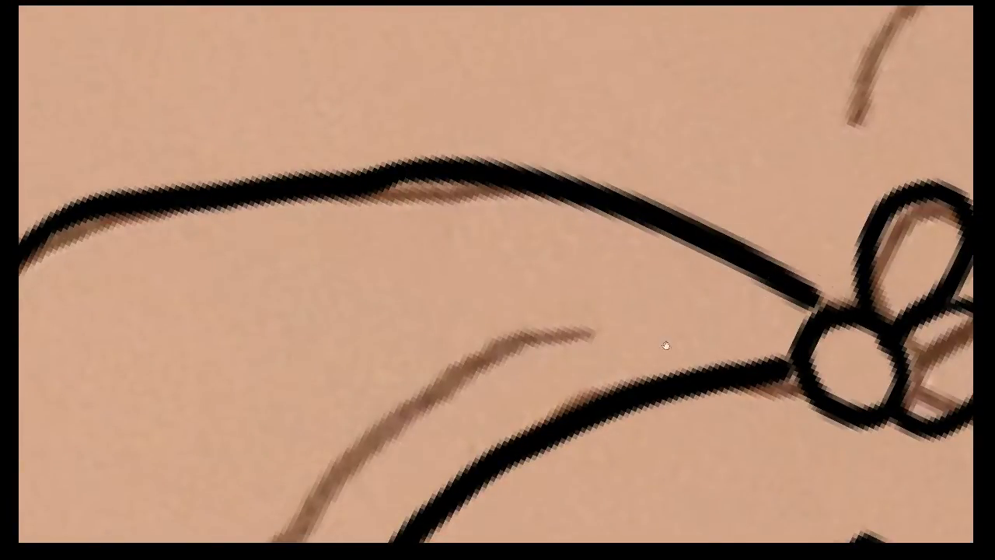
{"action": "mouse_move", "coordinate": [663, 344]}
{"action": "left_mouse_down"}
{"action": "mouse_move", "coordinate": [810, 199]}
{"action": "mouse_move", "coordinate": [613, 412]}
{"action": "mouse_move", "coordinate": [499, 432]}
{"action": "mouse_move", "coordinate": [599, 273]}
{"action": "mouse_move", "coordinate": [143, 302]}
{"action": "mouse_move", "coordinate": [781, 200]}
{"action": "mouse_move", "coordinate": [376, 195]}
{"action": "mouse_move", "coordinate": [466, 174]}
{"action": "mouse_move", "coordinate": [598, 251]}
{"action": "left_mouse_up"}
{"action": "scroll", "coordinate": [519, 434], "scroll_direction": "down", "scroll_amount": 3}
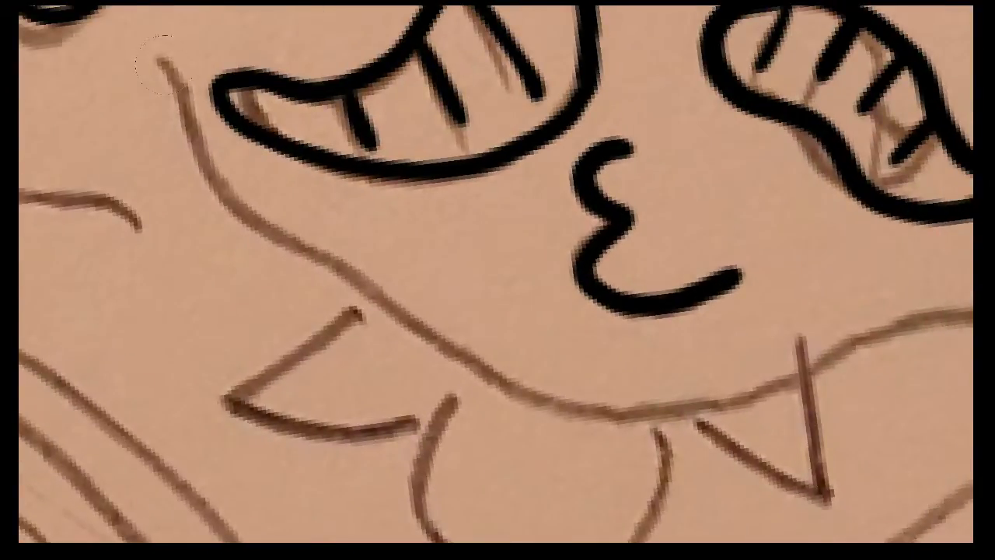
Step: Ink the wavy jawline, the rounded collar beneath it and the V and triangle flaps
{"action": "mouse_move", "coordinate": [159, 62]}
{"action": "left_mouse_down"}
{"action": "mouse_move", "coordinate": [211, 167]}
{"action": "mouse_move", "coordinate": [528, 406]}
{"action": "mouse_move", "coordinate": [788, 393]}
{"action": "mouse_move", "coordinate": [925, 317]}
{"action": "mouse_move", "coordinate": [587, 286]}
{"action": "mouse_move", "coordinate": [777, 266]}
{"action": "mouse_move", "coordinate": [913, 169]}
{"action": "left_mouse_up"}
{"action": "left_click_drag", "start_coordinate": [183, 401], "coordinate": [510, 180]}
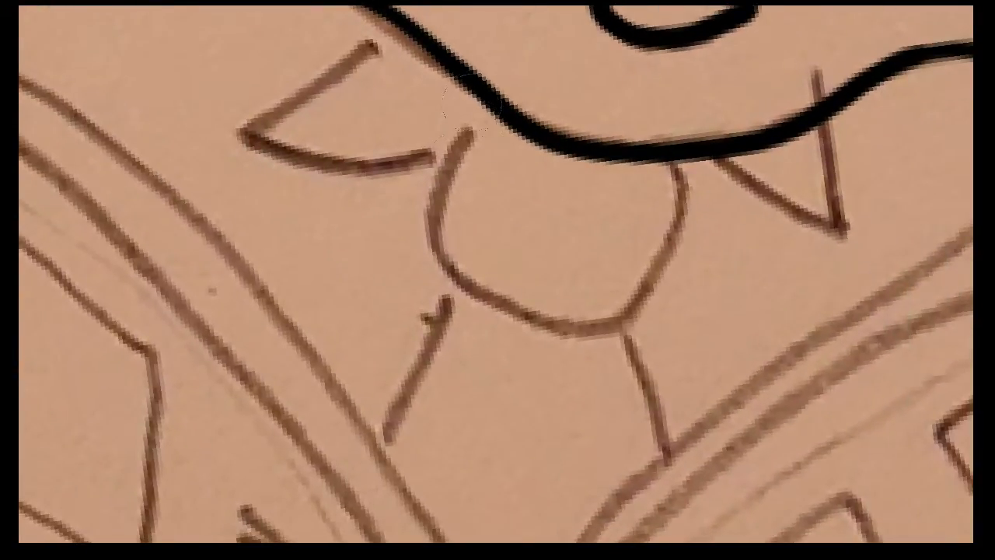
{"action": "mouse_move", "coordinate": [468, 115]}
{"action": "left_mouse_down"}
{"action": "mouse_move", "coordinate": [433, 233]}
{"action": "mouse_move", "coordinate": [595, 322]}
{"action": "mouse_move", "coordinate": [681, 175]}
{"action": "left_mouse_up"}
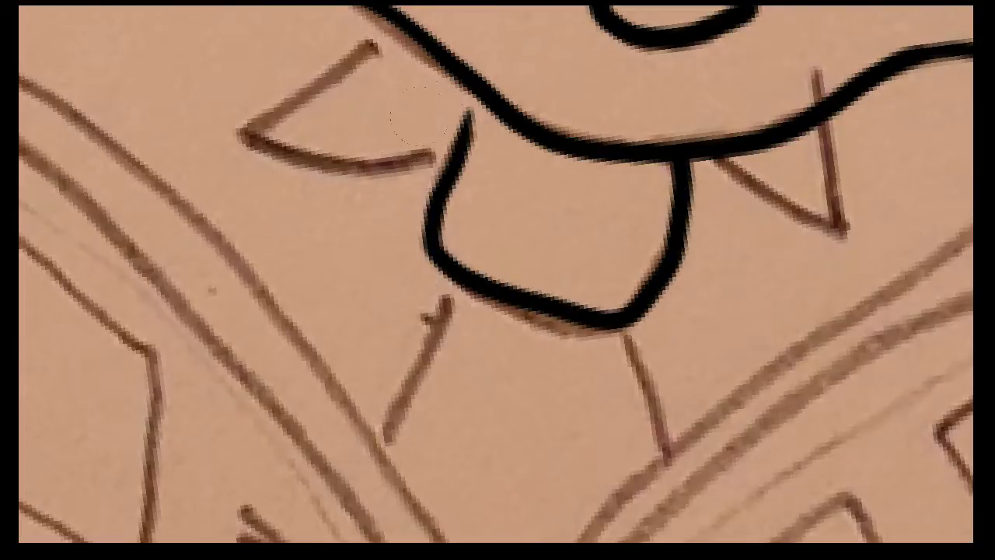
{"action": "mouse_move", "coordinate": [392, 40]}
{"action": "left_mouse_down"}
{"action": "mouse_move", "coordinate": [225, 123]}
{"action": "mouse_move", "coordinate": [415, 165]}
{"action": "left_mouse_up"}
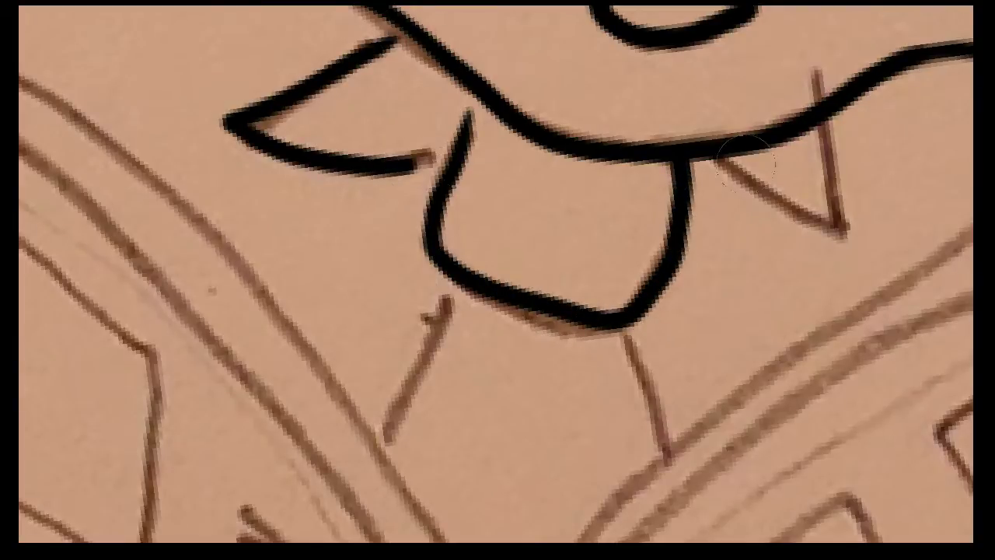
{"action": "mouse_move", "coordinate": [730, 159]}
{"action": "left_mouse_down"}
{"action": "mouse_move", "coordinate": [843, 229]}
{"action": "mouse_move", "coordinate": [816, 116]}
{"action": "left_mouse_up"}
Step: Ink the two short strokes below the collar
{"action": "mouse_move", "coordinate": [554, 395]}
{"action": "left_mouse_down"}
{"action": "mouse_move", "coordinate": [511, 194]}
{"action": "mouse_move", "coordinate": [484, 323]}
{"action": "left_mouse_up"}
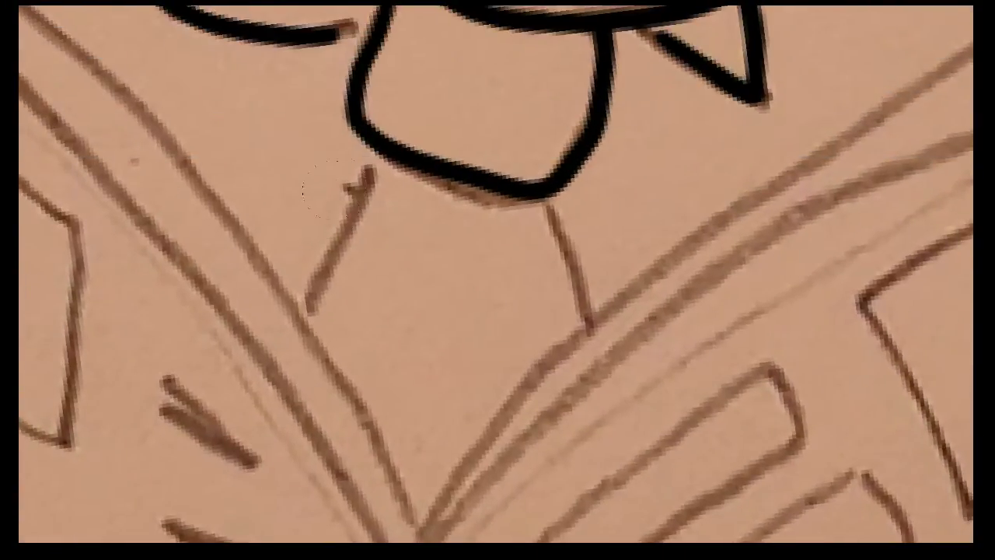
{"action": "left_click_drag", "start_coordinate": [369, 159], "coordinate": [300, 311]}
{"action": "left_click_drag", "start_coordinate": [553, 167], "coordinate": [595, 291]}
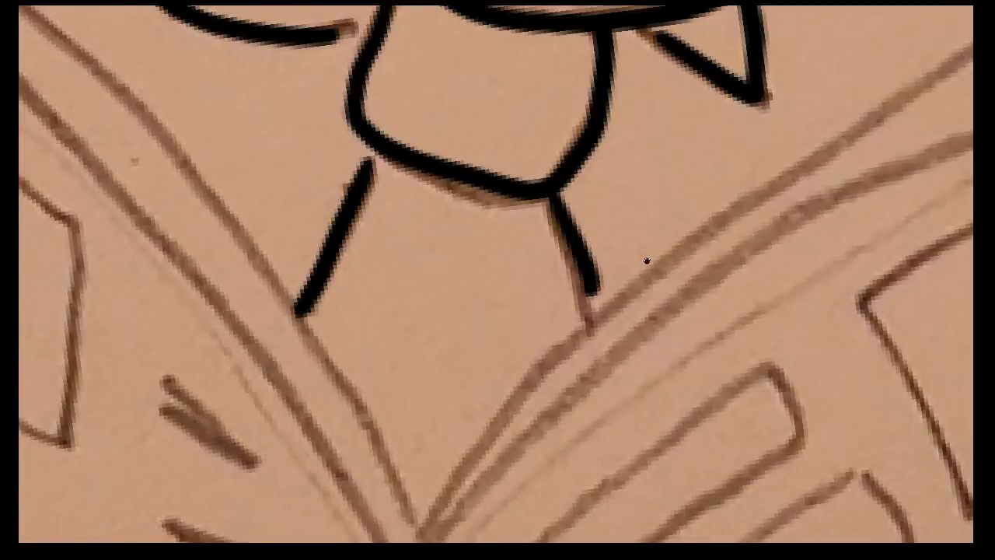
{"action": "mouse_move", "coordinate": [645, 261]}
{"action": "left_mouse_down"}
{"action": "mouse_move", "coordinate": [451, 386]}
{"action": "mouse_move", "coordinate": [211, 326]}
{"action": "mouse_move", "coordinate": [420, 456]}
{"action": "mouse_move", "coordinate": [596, 139]}
{"action": "mouse_move", "coordinate": [571, 453]}
{"action": "left_mouse_up"}
{"action": "left_click_drag", "start_coordinate": [964, 349], "coordinate": [439, 163]}
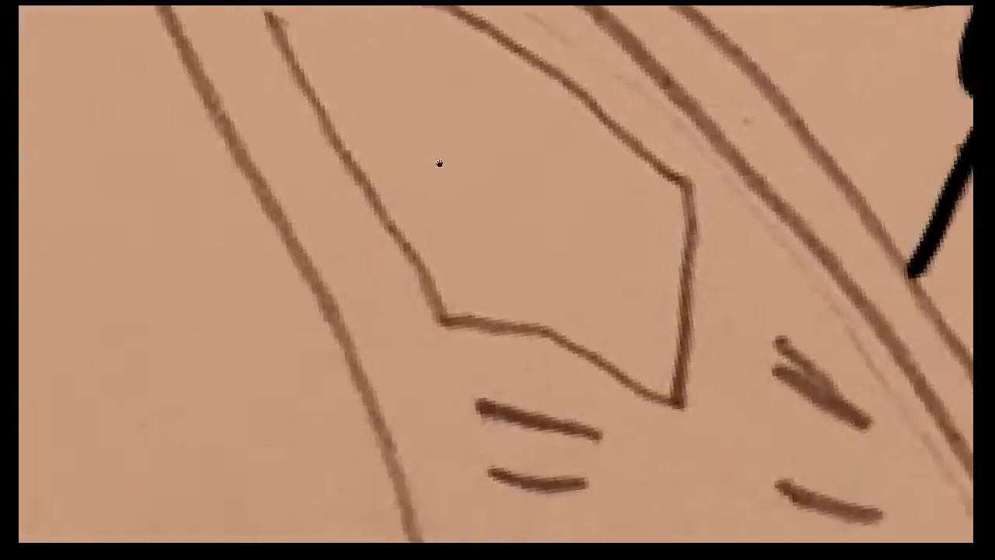
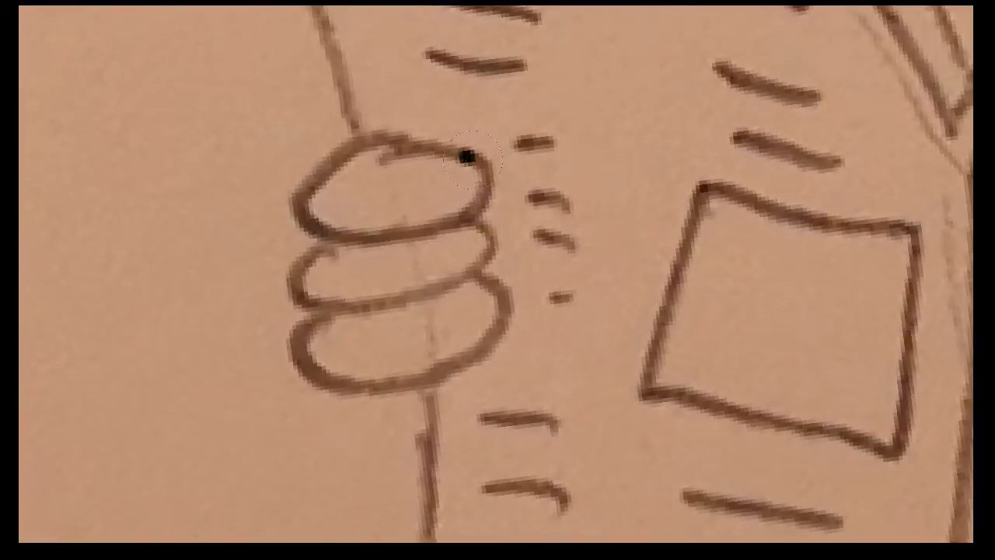
Step: Ink the top, middle and bottom finger ovals of the fist in black
{"action": "left_click_drag", "start_coordinate": [467, 157], "coordinate": [316, 164]}
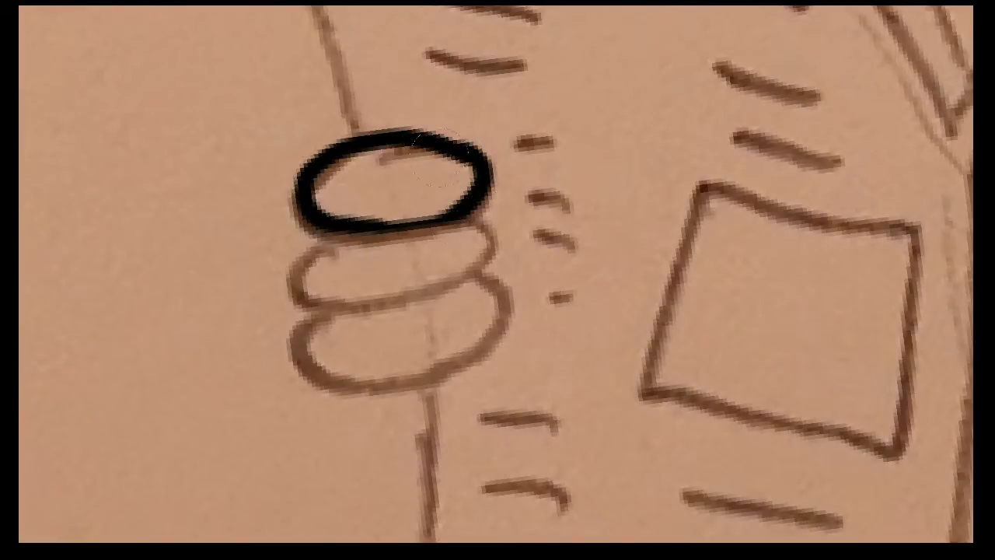
{"action": "left_click_drag", "start_coordinate": [295, 276], "coordinate": [440, 285]}
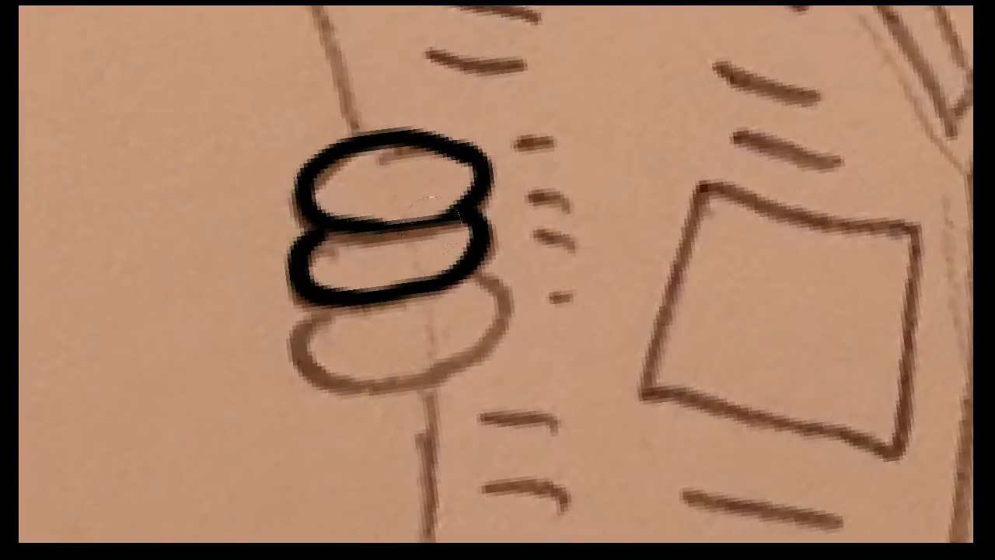
{"action": "left_click_drag", "start_coordinate": [336, 367], "coordinate": [469, 339]}
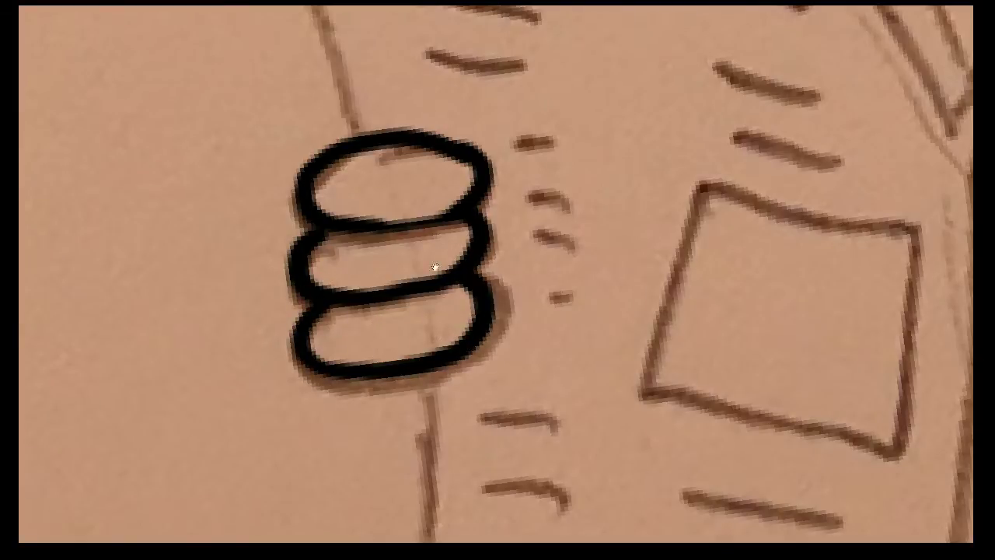
{"action": "scroll", "coordinate": [435, 267], "scroll_direction": "up", "scroll_amount": 3}
{"action": "scroll", "coordinate": [360, 415], "scroll_direction": "up", "scroll_amount": 2}
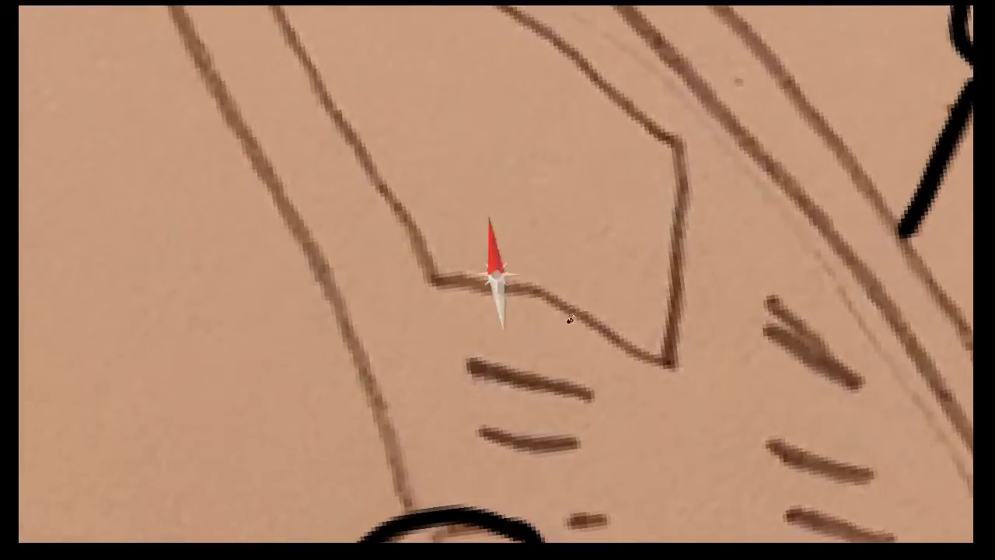
Step: Ink the long upper line running right from the fist, down along the curve and the chair curve
{"action": "left_click_drag", "start_coordinate": [570, 318], "coordinate": [233, 415]}
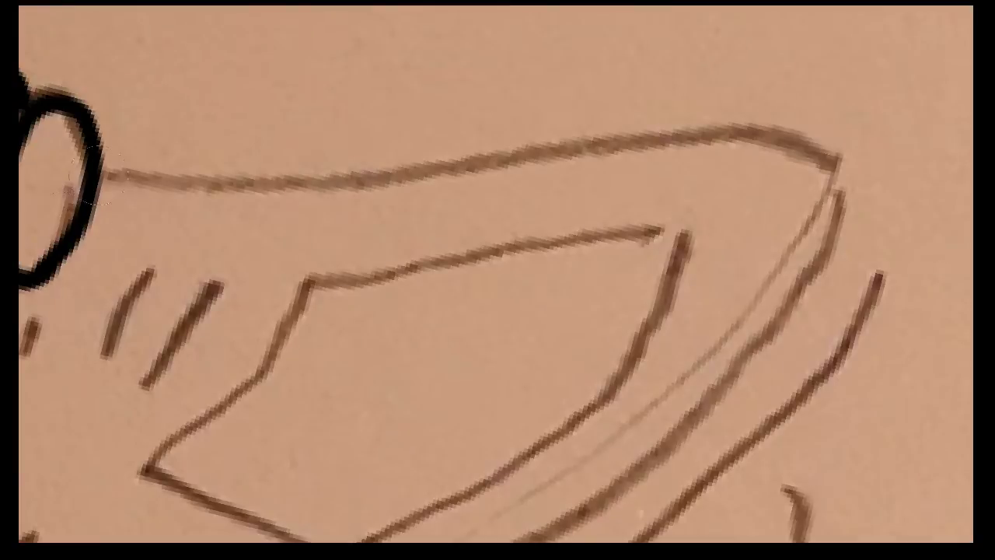
{"action": "left_click_drag", "start_coordinate": [103, 176], "coordinate": [833, 177]}
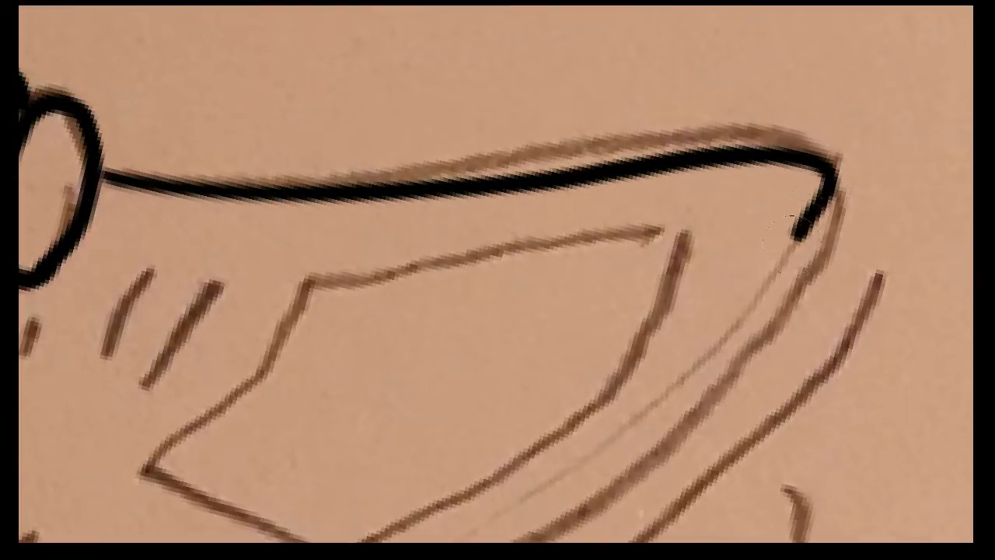
{"action": "left_click_drag", "start_coordinate": [793, 224], "coordinate": [685, 397]}
{"action": "scroll", "coordinate": [686, 396], "scroll_direction": "down", "scroll_amount": 5}
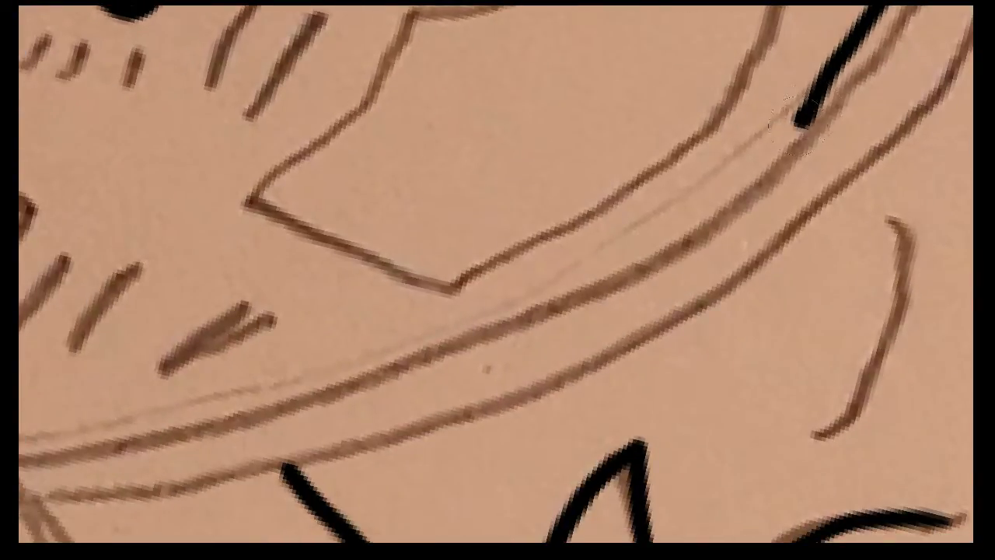
{"action": "mouse_move", "coordinate": [801, 118]}
{"action": "left_mouse_down"}
{"action": "mouse_move", "coordinate": [211, 400]}
{"action": "mouse_move", "coordinate": [539, 345]}
{"action": "mouse_move", "coordinate": [317, 398]}
{"action": "left_mouse_up"}
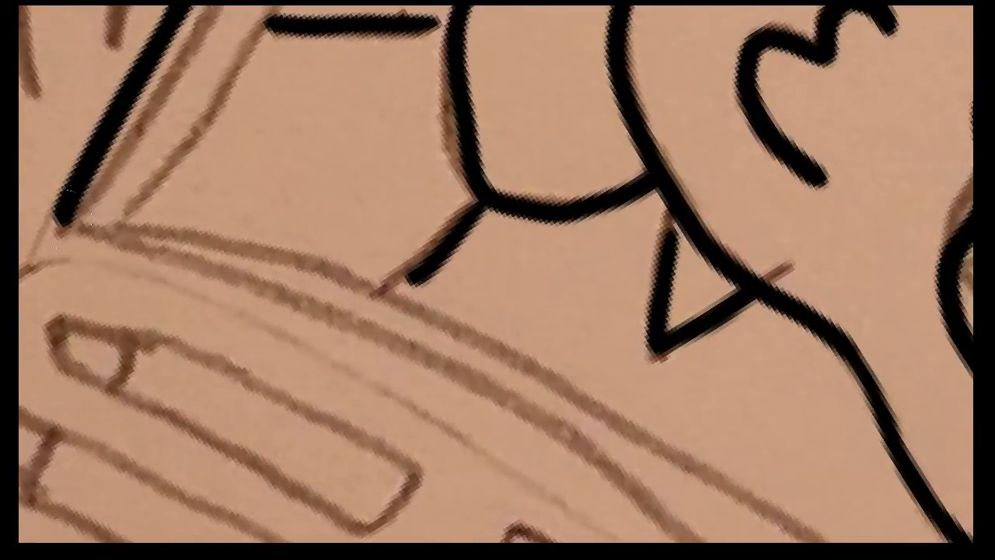
{"action": "mouse_move", "coordinate": [59, 218]}
{"action": "left_mouse_down"}
{"action": "mouse_move", "coordinate": [329, 306]}
{"action": "mouse_move", "coordinate": [500, 389]}
{"action": "left_mouse_up"}
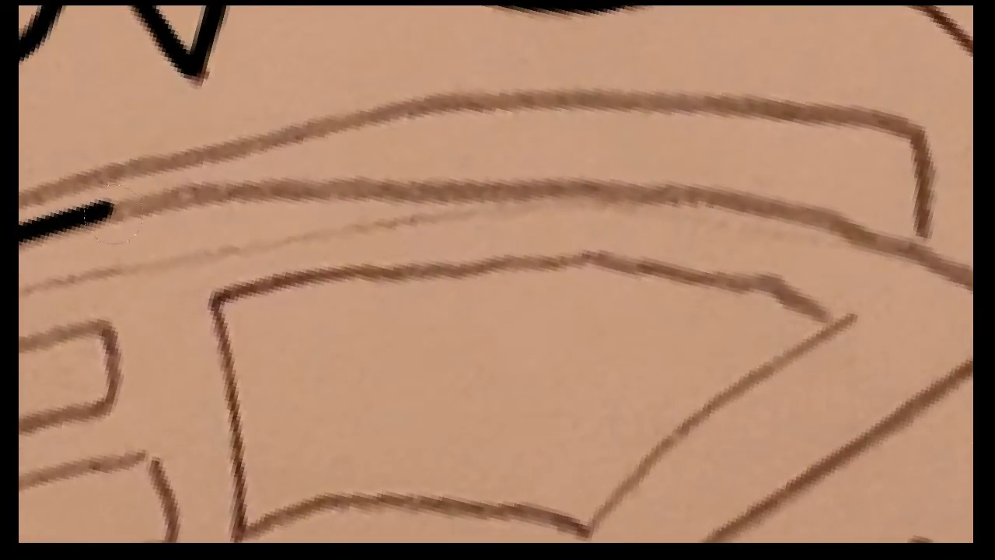
Step: Redraw the misplaced long ink line along the sketch and extend it to the corner
{"action": "left_click_drag", "start_coordinate": [123, 206], "coordinate": [613, 207]}
{"action": "key", "text": "ctrl+z"}
{"action": "mouse_move", "coordinate": [113, 208]}
{"action": "left_mouse_down"}
{"action": "mouse_move", "coordinate": [267, 191]}
{"action": "mouse_move", "coordinate": [566, 191]}
{"action": "mouse_move", "coordinate": [832, 222]}
{"action": "left_mouse_up"}
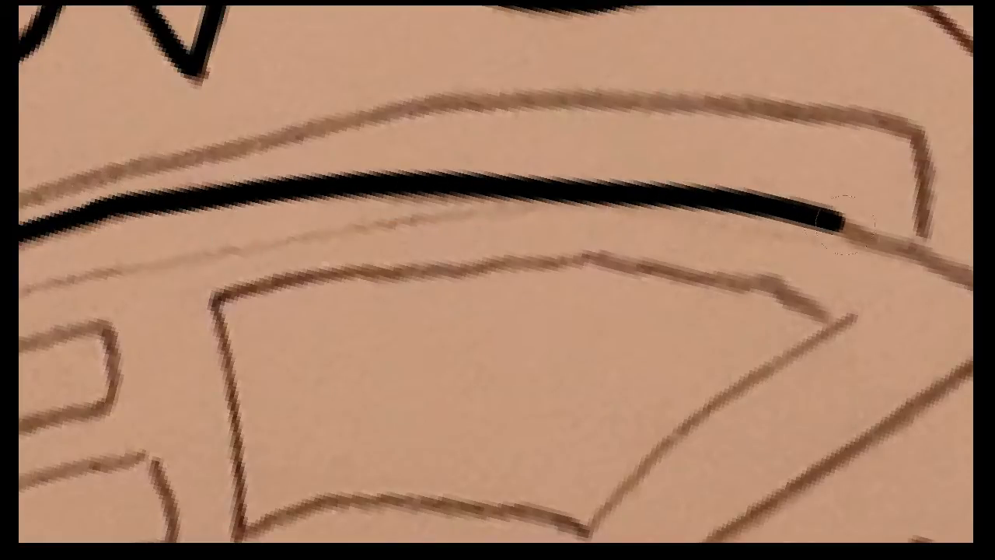
{"action": "left_click_drag", "start_coordinate": [480, 152], "coordinate": [660, 204]}
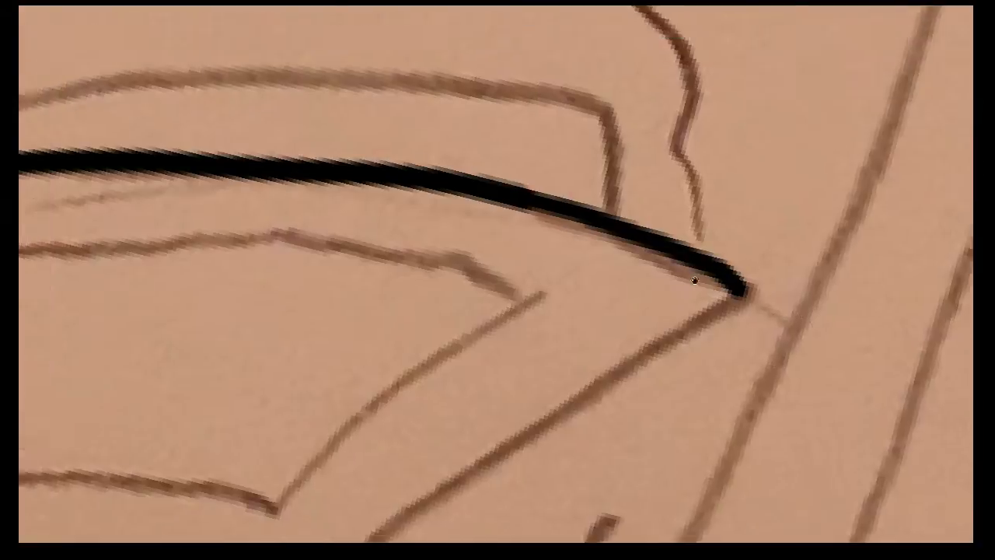
Step: Ink the long line running up-right and the upper line bending down at its end
{"action": "left_click_drag", "start_coordinate": [792, 309], "coordinate": [380, 306]}
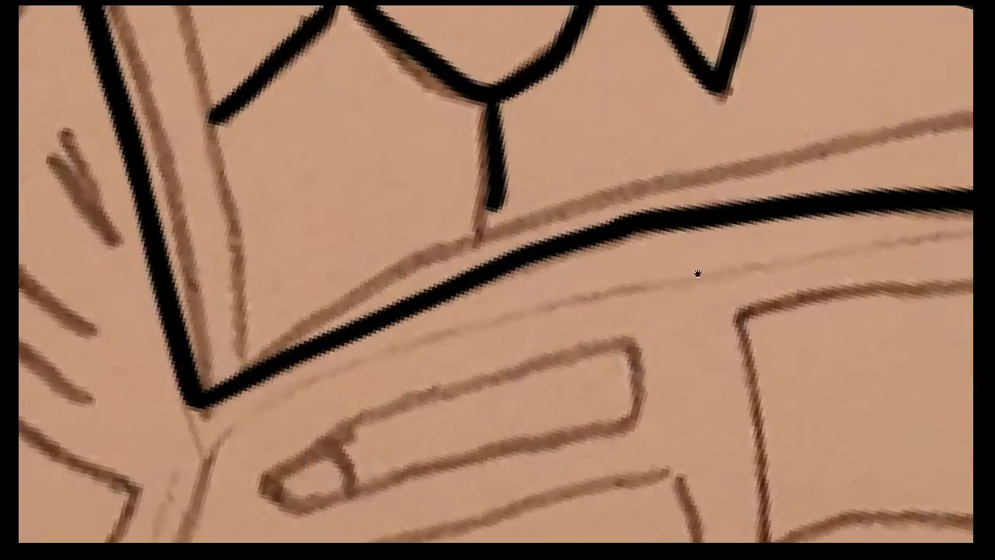
{"action": "left_click_drag", "start_coordinate": [699, 272], "coordinate": [240, 388]}
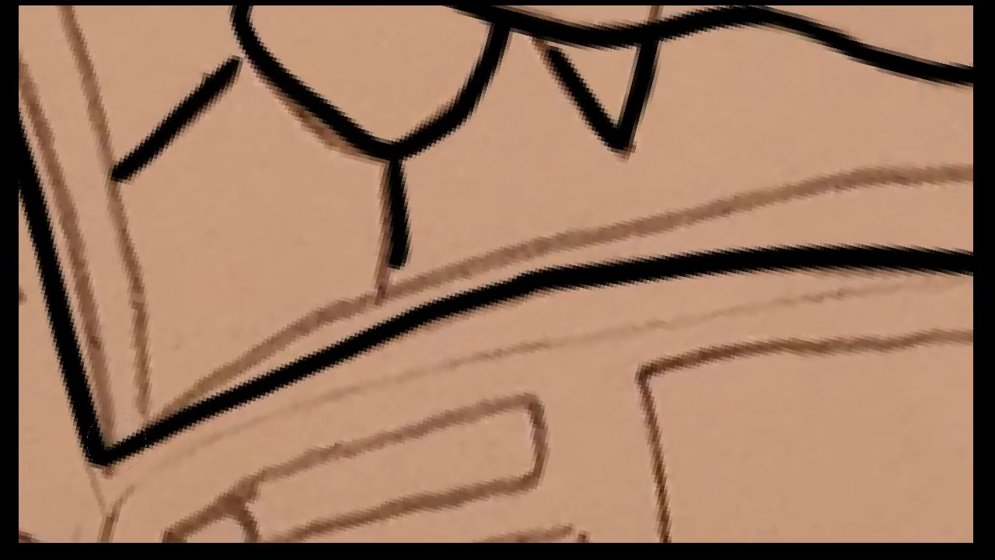
{"action": "mouse_move", "coordinate": [194, 394]}
{"action": "left_mouse_down"}
{"action": "mouse_move", "coordinate": [345, 300]}
{"action": "mouse_move", "coordinate": [518, 236]}
{"action": "mouse_move", "coordinate": [837, 190]}
{"action": "left_mouse_up"}
{"action": "left_click_drag", "start_coordinate": [760, 250], "coordinate": [312, 248]}
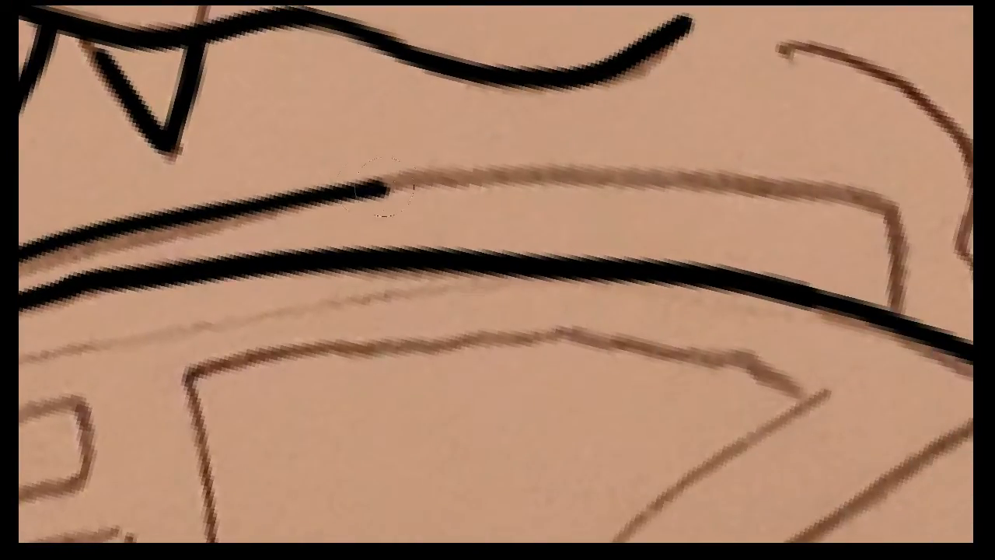
{"action": "mouse_move", "coordinate": [385, 188]}
{"action": "left_mouse_down"}
{"action": "mouse_move", "coordinate": [566, 171]}
{"action": "mouse_move", "coordinate": [833, 186]}
{"action": "left_mouse_up"}
{"action": "left_click_drag", "start_coordinate": [900, 233], "coordinate": [900, 315]}
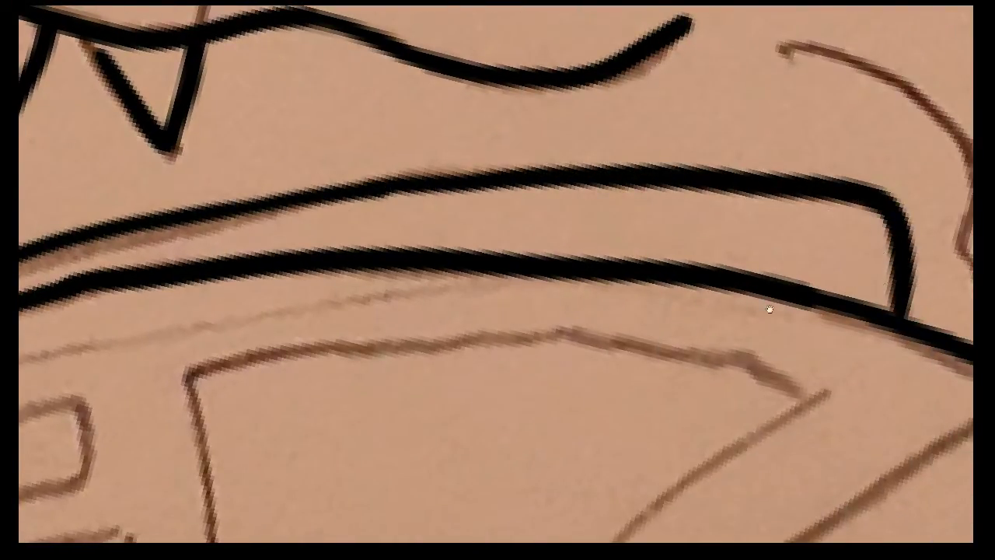
{"action": "mouse_move", "coordinate": [769, 310]}
{"action": "left_mouse_down"}
{"action": "mouse_move", "coordinate": [452, 287]}
{"action": "mouse_move", "coordinate": [712, 509]}
{"action": "left_mouse_up"}
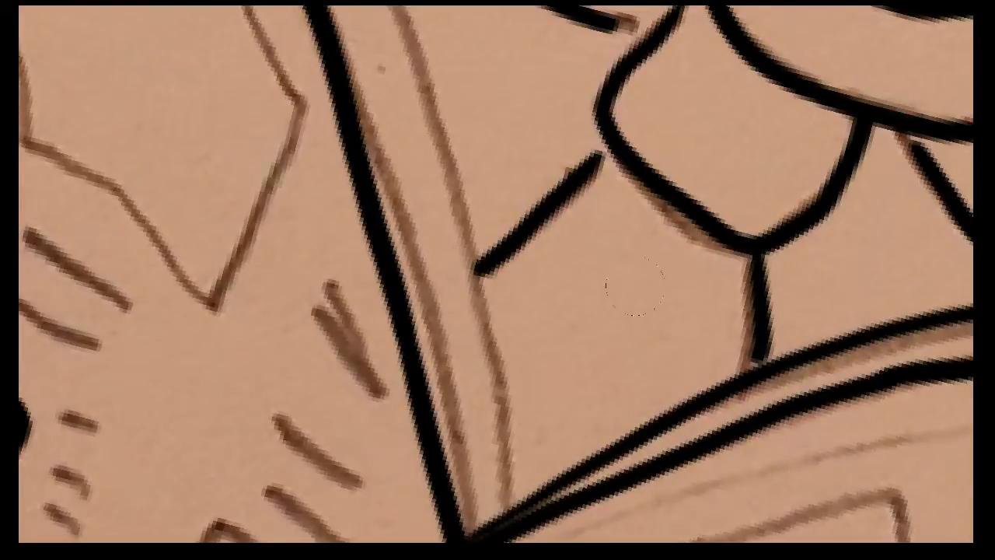
Step: Ink the second line of the chair frame and trace the brown sketch curve in black
{"action": "mouse_move", "coordinate": [635, 286]}
{"action": "left_mouse_down"}
{"action": "mouse_move", "coordinate": [500, 267]}
{"action": "mouse_move", "coordinate": [314, 423]}
{"action": "left_mouse_up"}
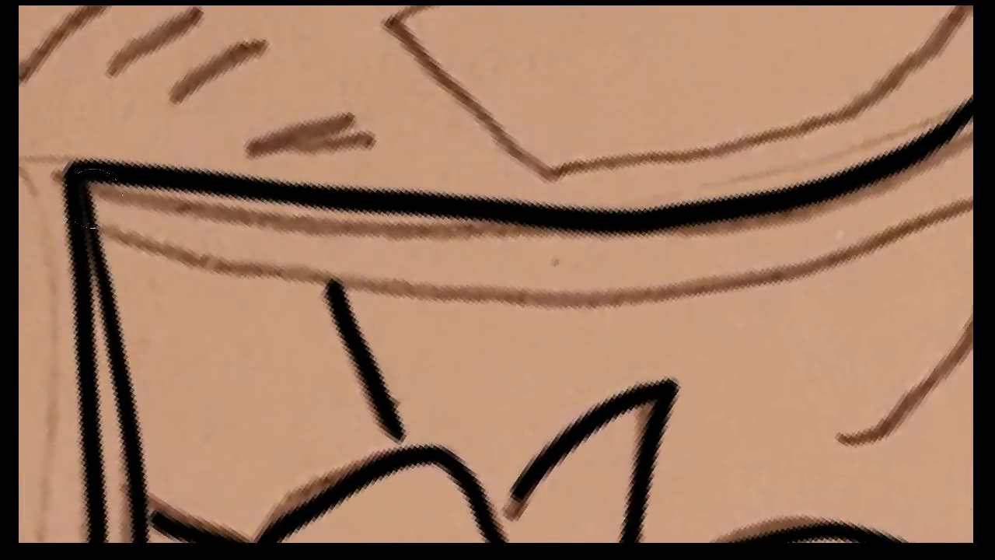
{"action": "mouse_move", "coordinate": [84, 189]}
{"action": "left_mouse_down"}
{"action": "mouse_move", "coordinate": [329, 247]}
{"action": "mouse_move", "coordinate": [711, 276]}
{"action": "left_mouse_up"}
{"action": "mouse_move", "coordinate": [711, 276]}
{"action": "left_mouse_down"}
{"action": "mouse_move", "coordinate": [541, 344]}
{"action": "mouse_move", "coordinate": [198, 367]}
{"action": "mouse_move", "coordinate": [358, 336]}
{"action": "mouse_move", "coordinate": [415, 337]}
{"action": "mouse_move", "coordinate": [655, 271]}
{"action": "mouse_move", "coordinate": [821, 199]}
{"action": "mouse_move", "coordinate": [746, 115]}
{"action": "mouse_move", "coordinate": [666, 228]}
{"action": "mouse_move", "coordinate": [846, 237]}
{"action": "mouse_move", "coordinate": [450, 351]}
{"action": "mouse_move", "coordinate": [336, 160]}
{"action": "mouse_move", "coordinate": [373, 111]}
{"action": "left_mouse_up"}
{"action": "mouse_move", "coordinate": [400, 203]}
{"action": "left_mouse_down"}
{"action": "mouse_move", "coordinate": [144, 237]}
{"action": "mouse_move", "coordinate": [493, 318]}
{"action": "mouse_move", "coordinate": [573, 260]}
{"action": "mouse_move", "coordinate": [559, 251]}
{"action": "mouse_move", "coordinate": [341, 257]}
{"action": "mouse_move", "coordinate": [626, 207]}
{"action": "mouse_move", "coordinate": [406, 195]}
{"action": "mouse_move", "coordinate": [739, 406]}
{"action": "mouse_move", "coordinate": [513, 370]}
{"action": "mouse_move", "coordinate": [477, 354]}
{"action": "left_mouse_up"}
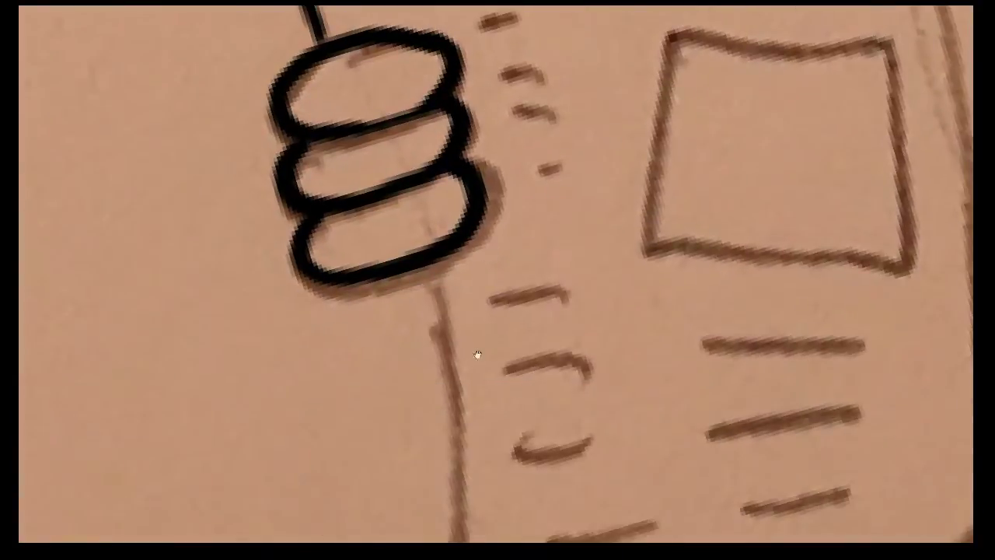
Step: Ink the sketch lines right of the other fist's ovals and the line running up-right
{"action": "mouse_move", "coordinate": [672, 339]}
{"action": "left_mouse_down"}
{"action": "mouse_move", "coordinate": [516, 266]}
{"action": "mouse_move", "coordinate": [492, 300]}
{"action": "mouse_move", "coordinate": [225, 249]}
{"action": "left_mouse_up"}
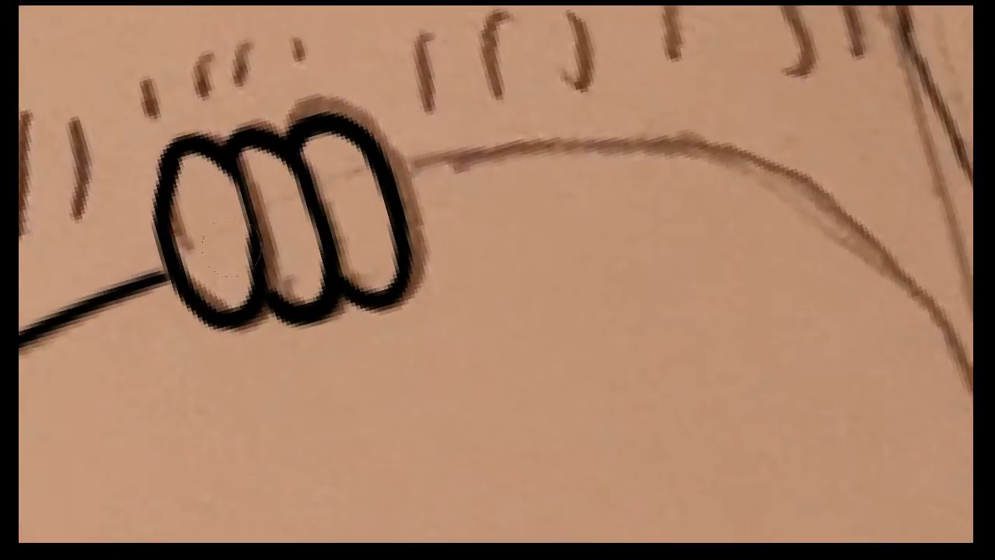
{"action": "mouse_move", "coordinate": [409, 196]}
{"action": "left_mouse_down"}
{"action": "mouse_move", "coordinate": [533, 166]}
{"action": "mouse_move", "coordinate": [848, 251]}
{"action": "mouse_move", "coordinate": [870, 276]}
{"action": "left_mouse_up"}
{"action": "left_click_drag", "start_coordinate": [348, 241], "coordinate": [467, 369]}
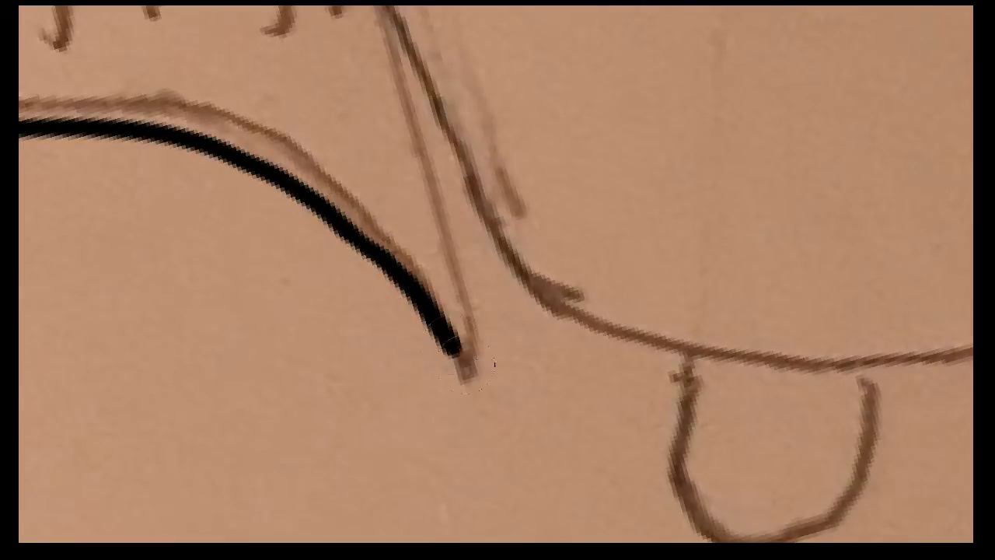
{"action": "mouse_move", "coordinate": [679, 241]}
{"action": "left_mouse_down"}
{"action": "mouse_move", "coordinate": [682, 277]}
{"action": "mouse_move", "coordinate": [458, 479]}
{"action": "mouse_move", "coordinate": [412, 443]}
{"action": "left_mouse_up"}
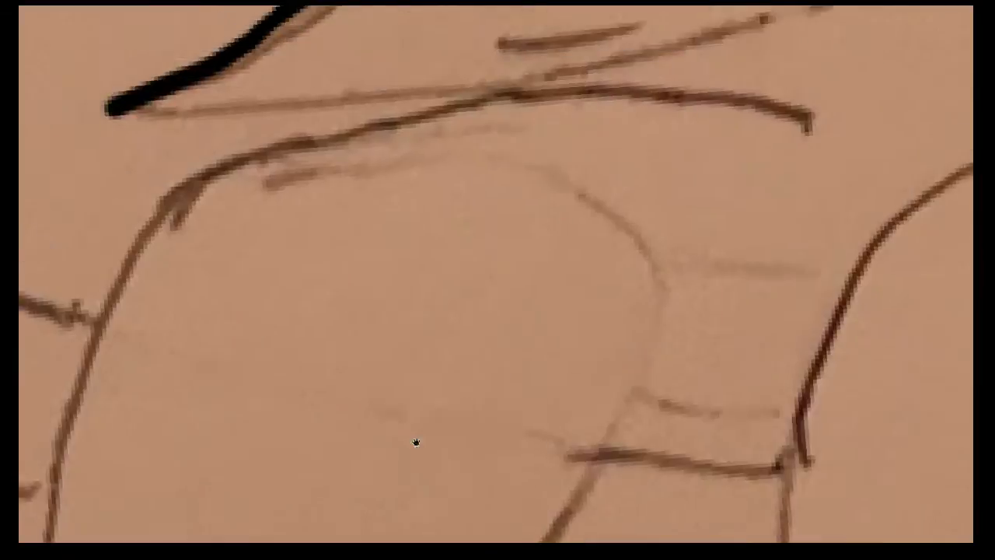
{"action": "mouse_move", "coordinate": [54, 224]}
{"action": "left_mouse_down"}
{"action": "mouse_move", "coordinate": [311, 222]}
{"action": "mouse_move", "coordinate": [633, 171]}
{"action": "mouse_move", "coordinate": [878, 84]}
{"action": "left_mouse_up"}
Step: Ink the line between the two junctions and the curved line to the right
{"action": "mouse_move", "coordinate": [833, 184]}
{"action": "left_mouse_down"}
{"action": "mouse_move", "coordinate": [484, 350]}
{"action": "mouse_move", "coordinate": [606, 334]}
{"action": "mouse_move", "coordinate": [489, 273]}
{"action": "left_mouse_up"}
{"action": "mouse_move", "coordinate": [195, 297]}
{"action": "left_mouse_down"}
{"action": "mouse_move", "coordinate": [666, 267]}
{"action": "mouse_move", "coordinate": [784, 246]}
{"action": "left_mouse_up"}
{"action": "mouse_move", "coordinate": [748, 275]}
{"action": "left_mouse_down"}
{"action": "mouse_move", "coordinate": [839, 216]}
{"action": "mouse_move", "coordinate": [489, 267]}
{"action": "mouse_move", "coordinate": [311, 256]}
{"action": "mouse_move", "coordinate": [261, 294]}
{"action": "left_mouse_up"}
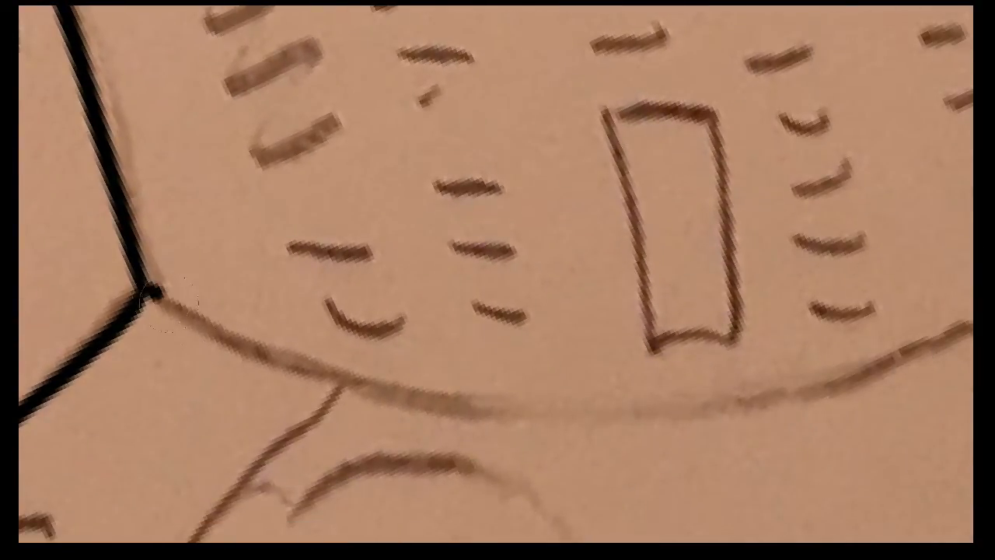
{"action": "mouse_move", "coordinate": [152, 293]}
{"action": "left_mouse_down"}
{"action": "mouse_move", "coordinate": [306, 359]}
{"action": "mouse_move", "coordinate": [450, 391]}
{"action": "mouse_move", "coordinate": [795, 384]}
{"action": "mouse_move", "coordinate": [917, 342]}
{"action": "left_mouse_up"}
{"action": "mouse_move", "coordinate": [917, 342]}
{"action": "left_mouse_down"}
{"action": "mouse_move", "coordinate": [794, 399]}
{"action": "mouse_move", "coordinate": [650, 420]}
{"action": "mouse_move", "coordinate": [727, 397]}
{"action": "left_mouse_up"}
Step: Ink the three stacked finger ovals of the other fist
{"action": "mouse_move", "coordinate": [850, 334]}
{"action": "left_mouse_down"}
{"action": "mouse_move", "coordinate": [583, 414]}
{"action": "mouse_move", "coordinate": [628, 384]}
{"action": "mouse_move", "coordinate": [611, 478]}
{"action": "mouse_move", "coordinate": [477, 207]}
{"action": "mouse_move", "coordinate": [356, 200]}
{"action": "mouse_move", "coordinate": [451, 169]}
{"action": "mouse_move", "coordinate": [487, 271]}
{"action": "mouse_move", "coordinate": [479, 159]}
{"action": "left_mouse_up"}
{"action": "mouse_move", "coordinate": [535, 134]}
{"action": "left_mouse_down"}
{"action": "mouse_move", "coordinate": [382, 170]}
{"action": "mouse_move", "coordinate": [522, 202]}
{"action": "left_mouse_up"}
{"action": "mouse_move", "coordinate": [388, 208]}
{"action": "left_mouse_down"}
{"action": "mouse_move", "coordinate": [365, 253]}
{"action": "mouse_move", "coordinate": [516, 261]}
{"action": "left_mouse_up"}
{"action": "left_click_drag", "start_coordinate": [359, 296], "coordinate": [471, 344]}
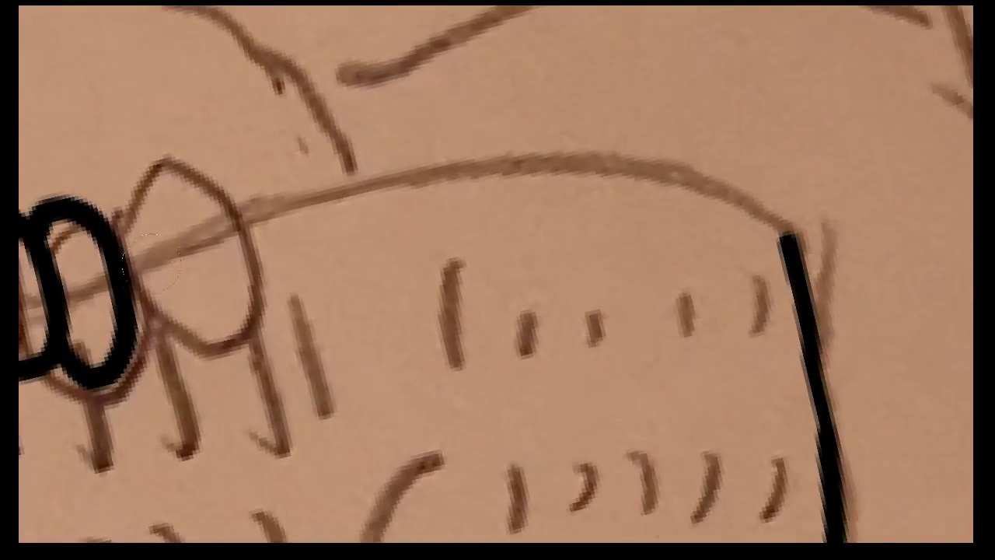
Step: Ink the top curve to the corner and the upper arm curve up to the thumb
{"action": "mouse_move", "coordinate": [184, 248]}
{"action": "left_mouse_down"}
{"action": "mouse_move", "coordinate": [577, 182]}
{"action": "mouse_move", "coordinate": [785, 232]}
{"action": "left_mouse_up"}
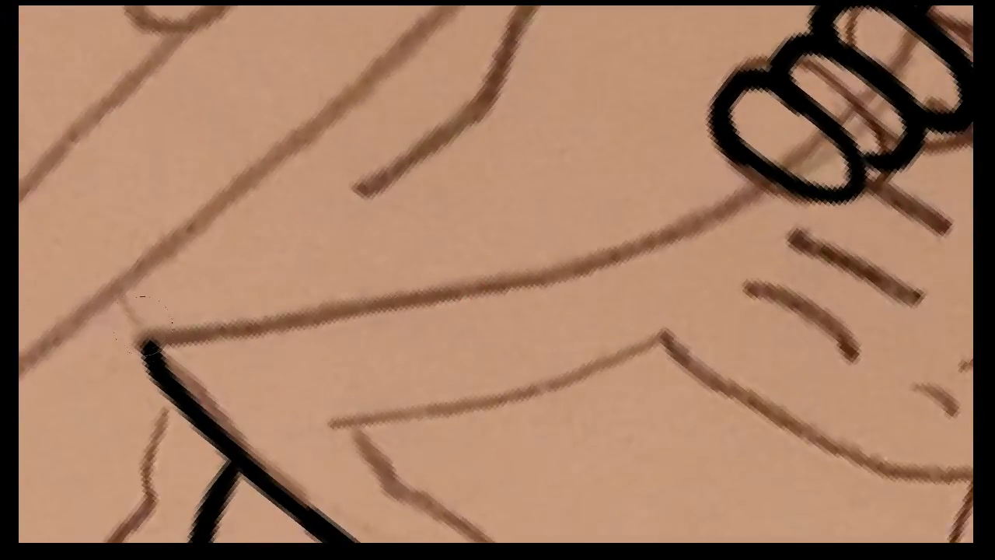
{"action": "mouse_move", "coordinate": [163, 344]}
{"action": "left_mouse_down"}
{"action": "mouse_move", "coordinate": [466, 295]}
{"action": "mouse_move", "coordinate": [677, 229]}
{"action": "mouse_move", "coordinate": [777, 180]}
{"action": "left_mouse_up"}
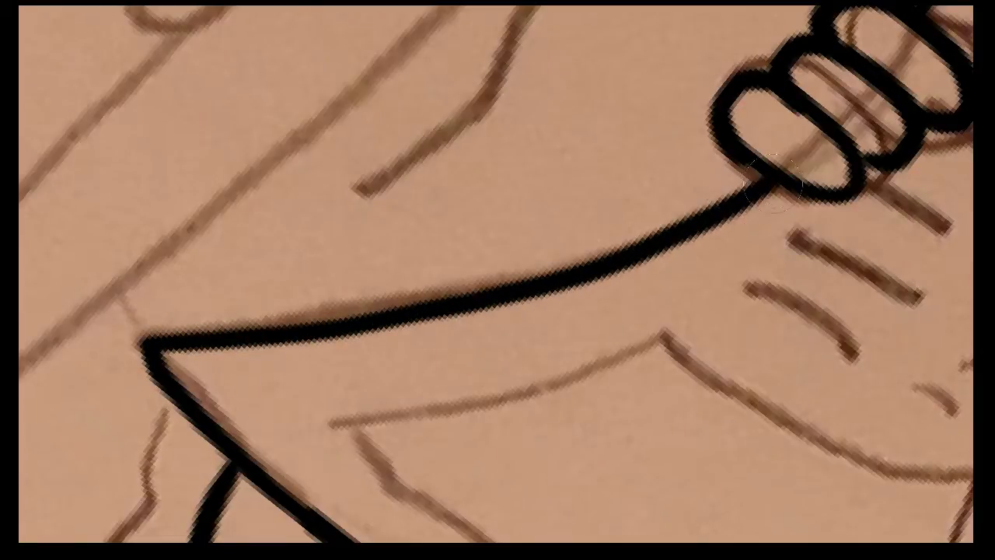
{"action": "left_click_drag", "start_coordinate": [760, 307], "coordinate": [448, 492]}
{"action": "mouse_move", "coordinate": [687, 386]}
{"action": "left_mouse_down"}
{"action": "mouse_move", "coordinate": [344, 375]}
{"action": "mouse_move", "coordinate": [213, 333]}
{"action": "left_mouse_up"}
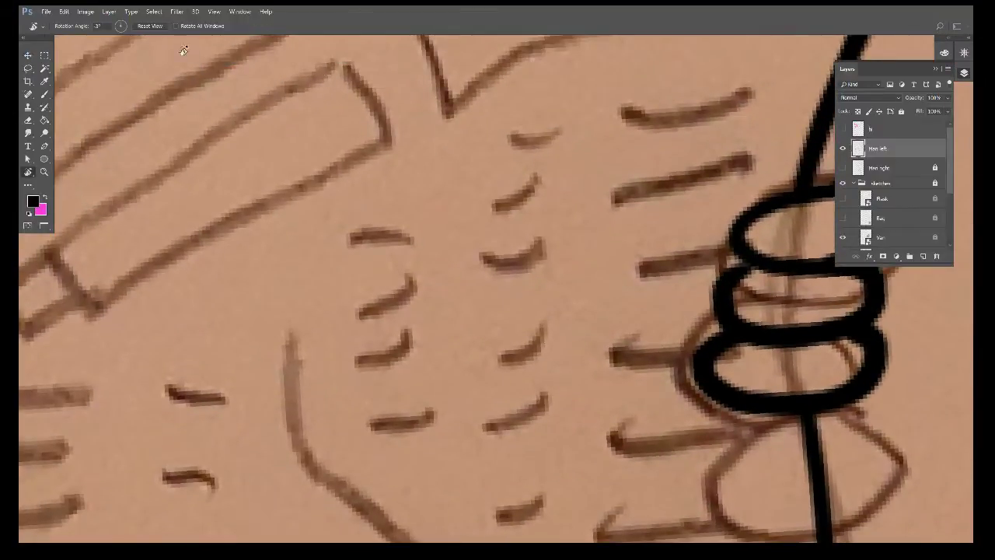
{"action": "left_click", "coordinate": [152, 26]}
{"action": "key", "text": "ctrl+0"}
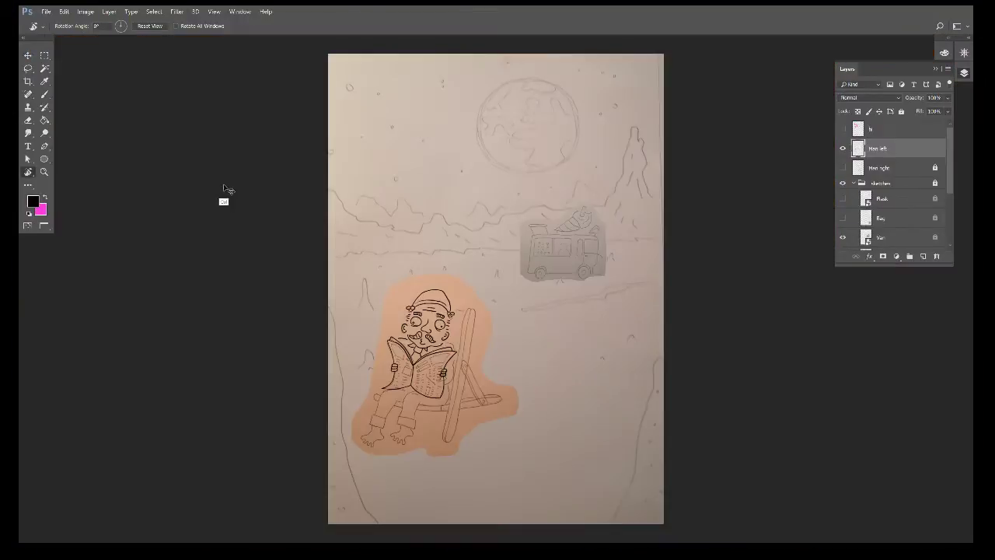
{"action": "scroll", "coordinate": [223, 199], "scroll_direction": "up", "scroll_amount": 3}
{"action": "scroll", "coordinate": [216, 209], "scroll_direction": "up", "scroll_amount": 3}
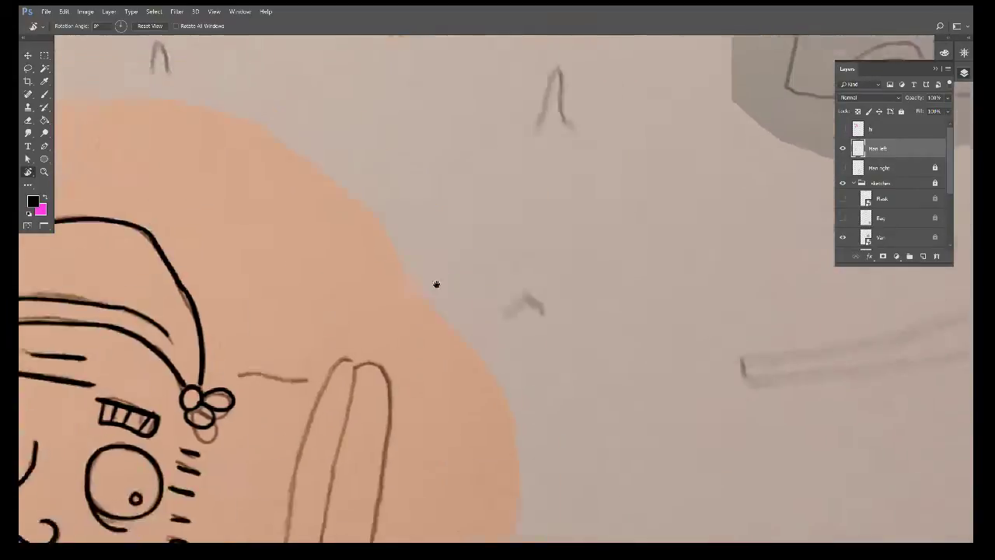
{"action": "scroll", "coordinate": [435, 282], "scroll_direction": "up", "scroll_amount": 3}
{"action": "scroll", "coordinate": [382, 394], "scroll_direction": "down", "scroll_amount": 5}
{"action": "scroll", "coordinate": [400, 288], "scroll_direction": "up", "scroll_amount": 1}
{"action": "scroll", "coordinate": [400, 289], "scroll_direction": "down", "scroll_amount": 3}
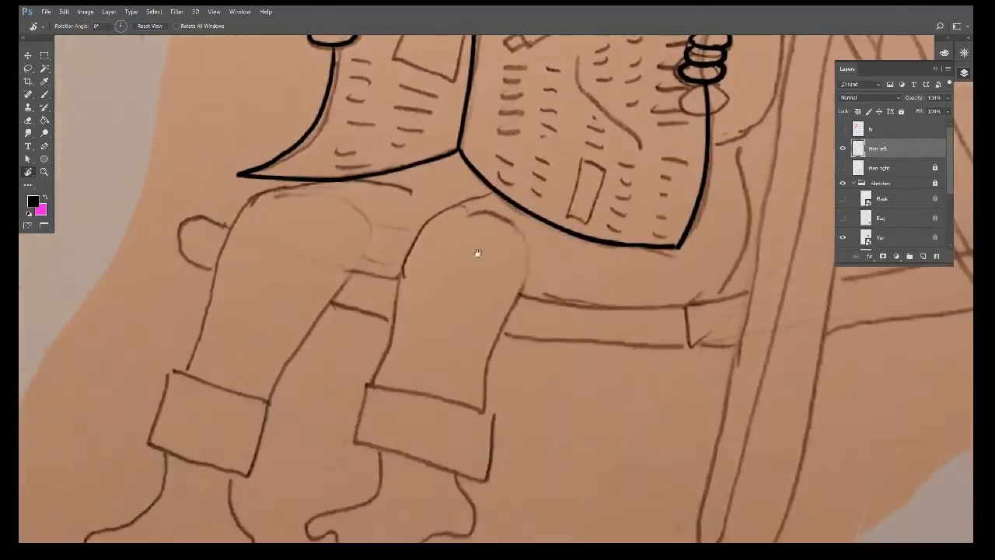
{"action": "scroll", "coordinate": [475, 255], "scroll_direction": "down", "scroll_amount": 2}
{"action": "scroll", "coordinate": [429, 319], "scroll_direction": "up", "scroll_amount": 3}
{"action": "scroll", "coordinate": [429, 320], "scroll_direction": "up", "scroll_amount": 5}
{"action": "scroll", "coordinate": [388, 346], "scroll_direction": "up", "scroll_amount": 2}
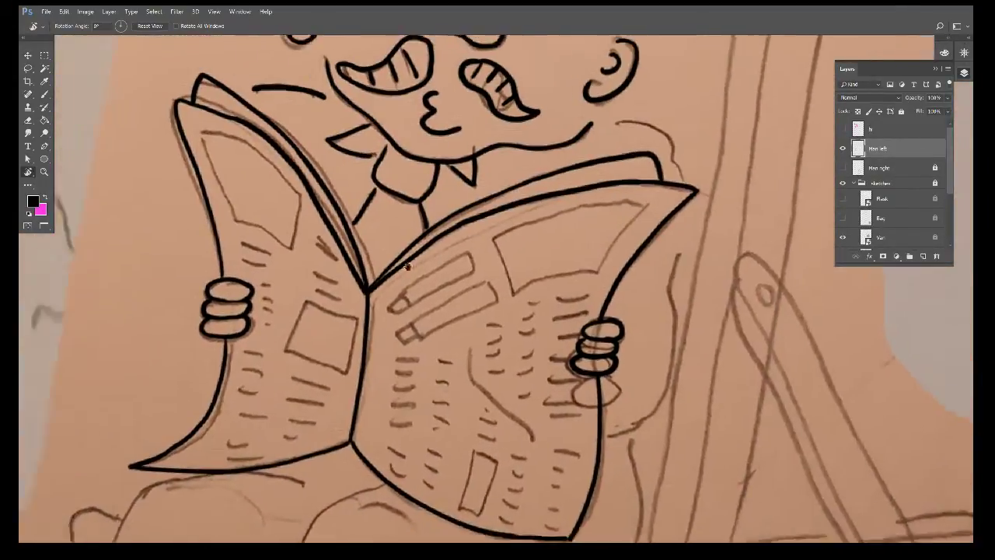
{"action": "scroll", "coordinate": [507, 356], "scroll_direction": "up", "scroll_amount": 2}
{"action": "scroll", "coordinate": [508, 355], "scroll_direction": "up", "scroll_amount": 2}
{"action": "scroll", "coordinate": [510, 381], "scroll_direction": "up", "scroll_amount": 2}
{"action": "scroll", "coordinate": [389, 276], "scroll_direction": "up", "scroll_amount": 2}
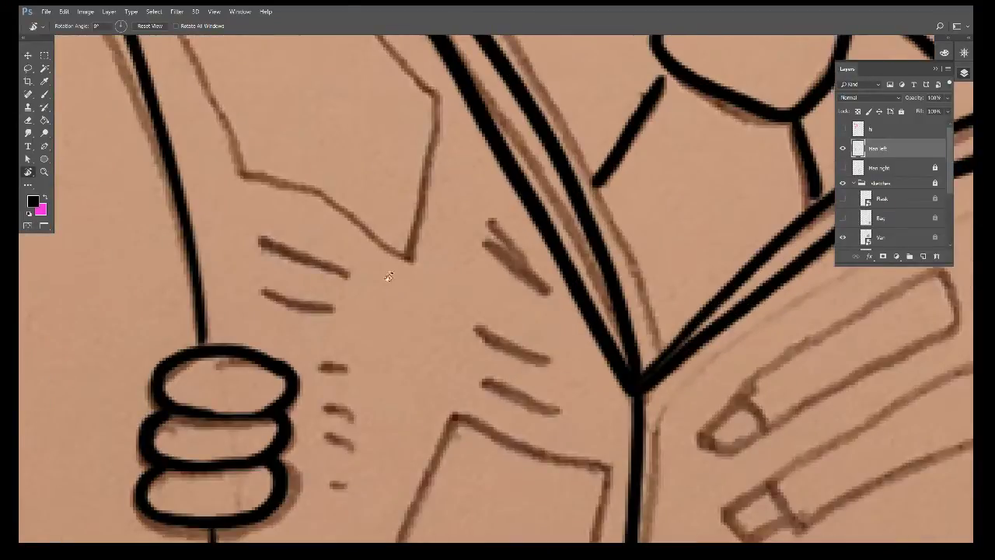
{"action": "scroll", "coordinate": [334, 234], "scroll_direction": "up", "scroll_amount": 2}
Step: Ink the outline of the sketched panel on the newspaper
{"action": "mouse_move", "coordinate": [292, 201]}
{"action": "left_mouse_down"}
{"action": "mouse_move", "coordinate": [405, 340]}
{"action": "mouse_move", "coordinate": [409, 374]}
{"action": "left_mouse_up"}
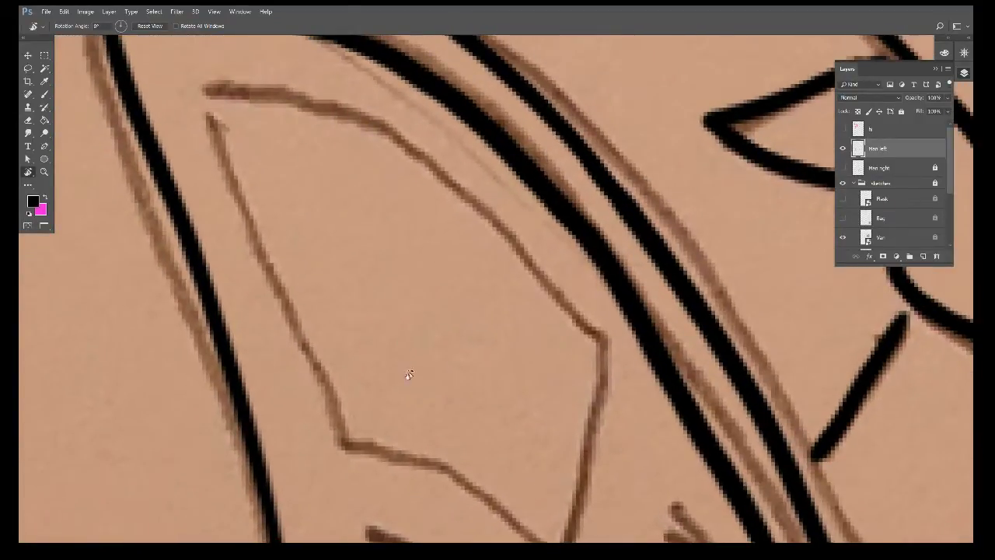
{"action": "left_click_drag", "start_coordinate": [204, 102], "coordinate": [336, 445]}
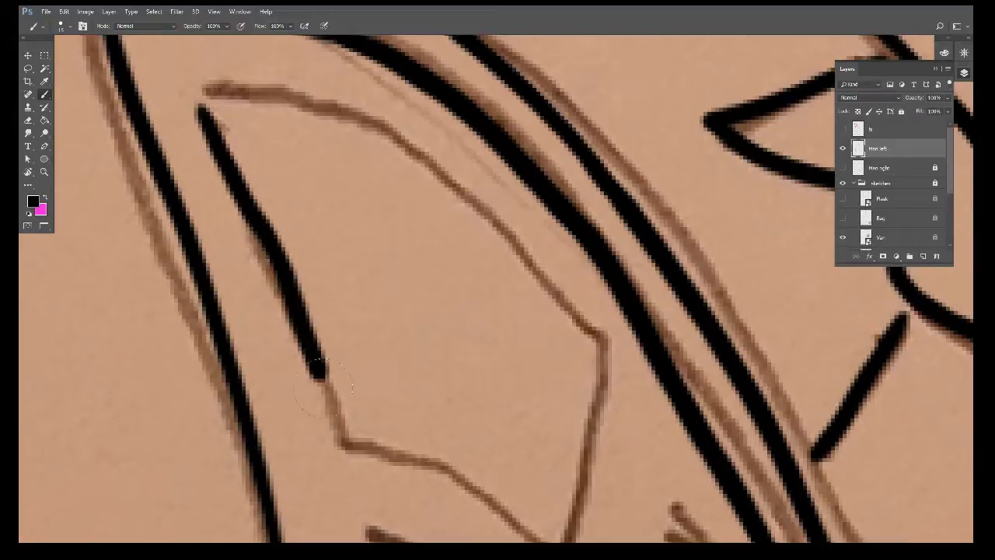
{"action": "left_click_drag", "start_coordinate": [396, 440], "coordinate": [315, 308]}
{"action": "mouse_move", "coordinate": [245, 311]}
{"action": "left_mouse_down"}
{"action": "mouse_move", "coordinate": [466, 389]}
{"action": "mouse_move", "coordinate": [511, 255]}
{"action": "mouse_move", "coordinate": [608, 413]}
{"action": "mouse_move", "coordinate": [493, 284]}
{"action": "mouse_move", "coordinate": [288, 163]}
{"action": "mouse_move", "coordinate": [208, 160]}
{"action": "left_mouse_up"}
{"action": "left_click_drag", "start_coordinate": [433, 404], "coordinate": [290, 84]}
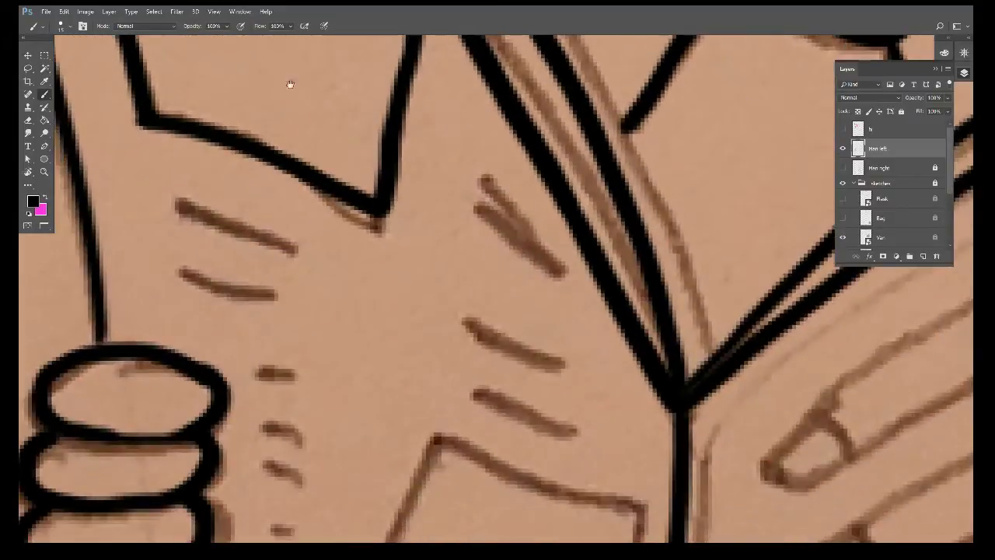
Step: Ink the text dashes and small dot beside the hand
{"action": "mouse_move", "coordinate": [248, 339]}
{"action": "left_mouse_down"}
{"action": "mouse_move", "coordinate": [294, 164]}
{"action": "mouse_move", "coordinate": [364, 220]}
{"action": "left_mouse_up"}
{"action": "left_click_drag", "start_coordinate": [292, 76], "coordinate": [428, 126]}
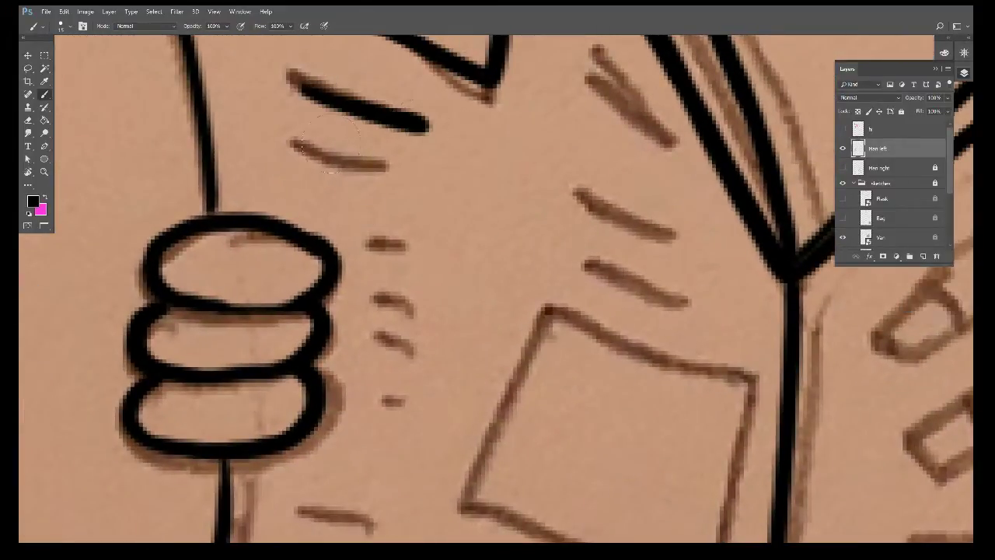
{"action": "left_click_drag", "start_coordinate": [276, 147], "coordinate": [394, 181]}
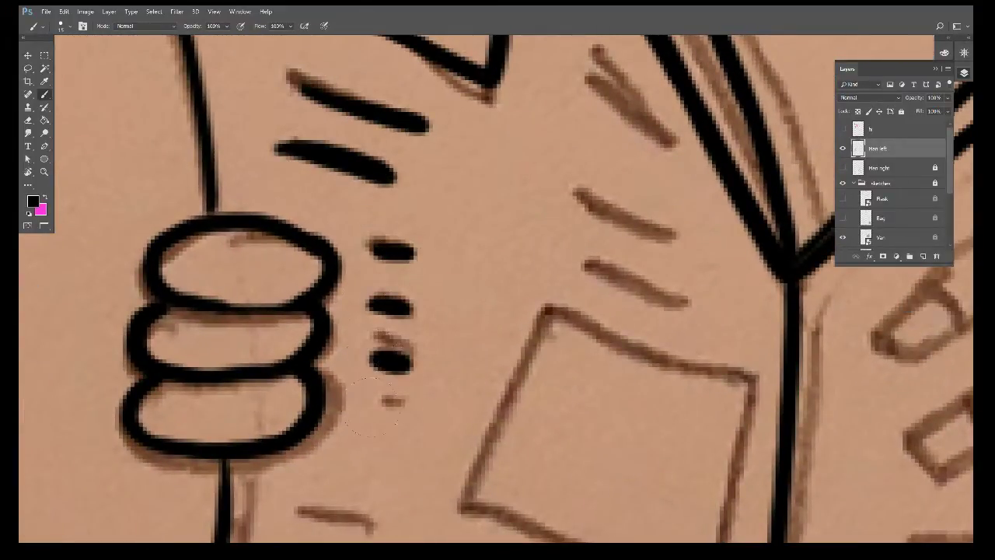
{"action": "left_click", "coordinate": [391, 404]}
Step: Ink the outline of the sketched square, redoing the uneven first attempt
{"action": "left_click_drag", "start_coordinate": [476, 420], "coordinate": [338, 233]}
{"action": "mouse_move", "coordinate": [397, 148]}
{"action": "left_mouse_down"}
{"action": "mouse_move", "coordinate": [360, 335]}
{"action": "mouse_move", "coordinate": [597, 413]}
{"action": "mouse_move", "coordinate": [604, 255]}
{"action": "mouse_move", "coordinate": [510, 166]}
{"action": "mouse_move", "coordinate": [404, 141]}
{"action": "mouse_move", "coordinate": [333, 311]}
{"action": "mouse_move", "coordinate": [515, 373]}
{"action": "mouse_move", "coordinate": [571, 291]}
{"action": "mouse_move", "coordinate": [612, 195]}
{"action": "mouse_move", "coordinate": [403, 126]}
{"action": "left_mouse_up"}
{"action": "key", "text": "ctrl+z"}
{"action": "scroll", "coordinate": [487, 142], "scroll_direction": "up", "scroll_amount": 3}
{"action": "left_click_drag", "start_coordinate": [440, 199], "coordinate": [579, 246]}
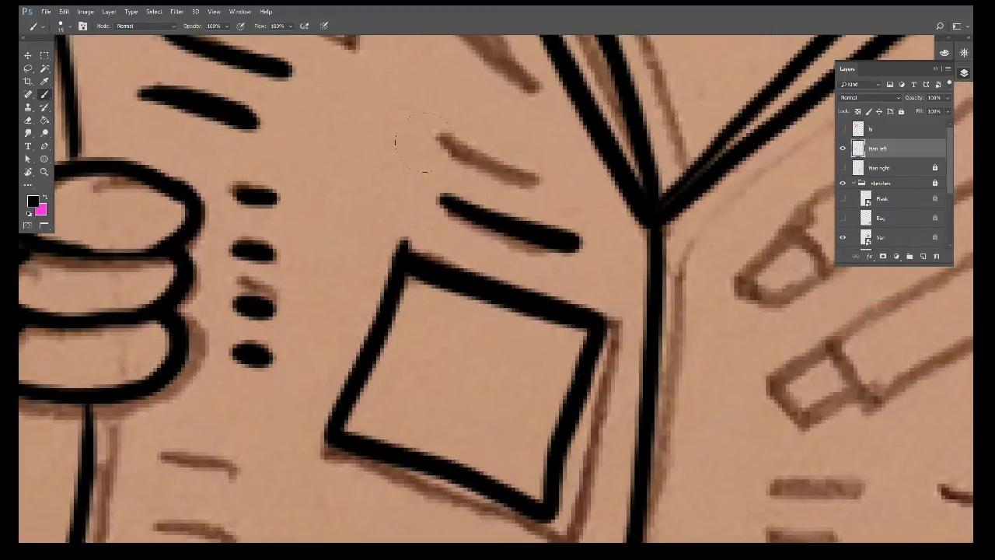
Step: Ink the text dashes above and beside the square
{"action": "left_click_drag", "start_coordinate": [443, 138], "coordinate": [533, 178]}
{"action": "scroll", "coordinate": [508, 216], "scroll_direction": "up", "scroll_amount": 1}
{"action": "scroll", "coordinate": [508, 216], "scroll_direction": "up", "scroll_amount": 2}
{"action": "left_click_drag", "start_coordinate": [492, 143], "coordinate": [560, 220]}
{"action": "scroll", "coordinate": [334, 295], "scroll_direction": "down", "scroll_amount": 5}
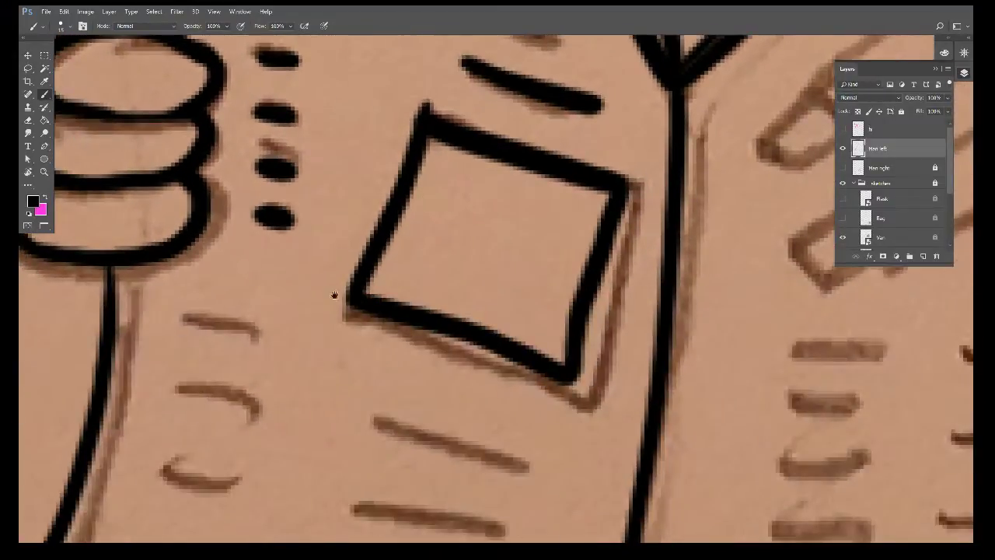
{"action": "left_click_drag", "start_coordinate": [335, 294], "coordinate": [459, 101]}
{"action": "left_click_drag", "start_coordinate": [311, 129], "coordinate": [380, 140]}
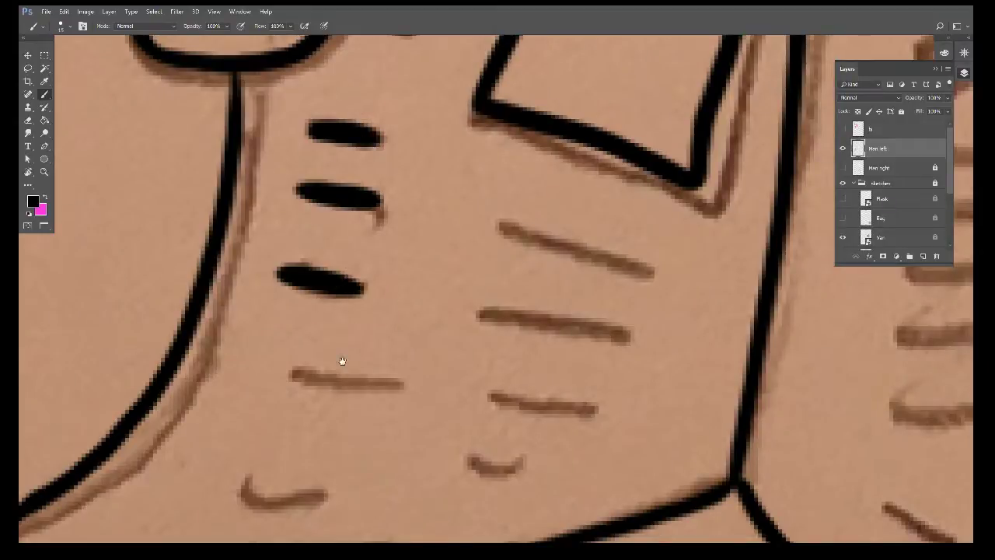
Step: Ink the column of text dashes running down the page below the hand
{"action": "left_click_drag", "start_coordinate": [342, 360], "coordinate": [420, 166]}
{"action": "left_click_drag", "start_coordinate": [353, 185], "coordinate": [466, 191]}
{"action": "left_click_drag", "start_coordinate": [251, 269], "coordinate": [400, 284]}
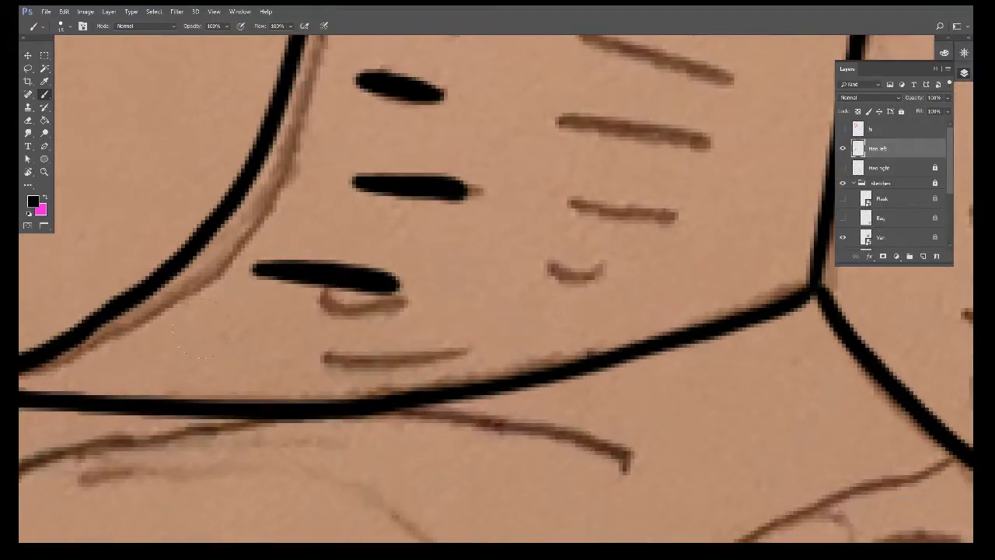
{"action": "left_click_drag", "start_coordinate": [199, 338], "coordinate": [342, 350]}
{"action": "left_click_drag", "start_coordinate": [578, 266], "coordinate": [363, 359]}
{"action": "left_click_drag", "start_coordinate": [389, 142], "coordinate": [544, 166]}
{"action": "left_click_drag", "start_coordinate": [369, 219], "coordinate": [495, 238]}
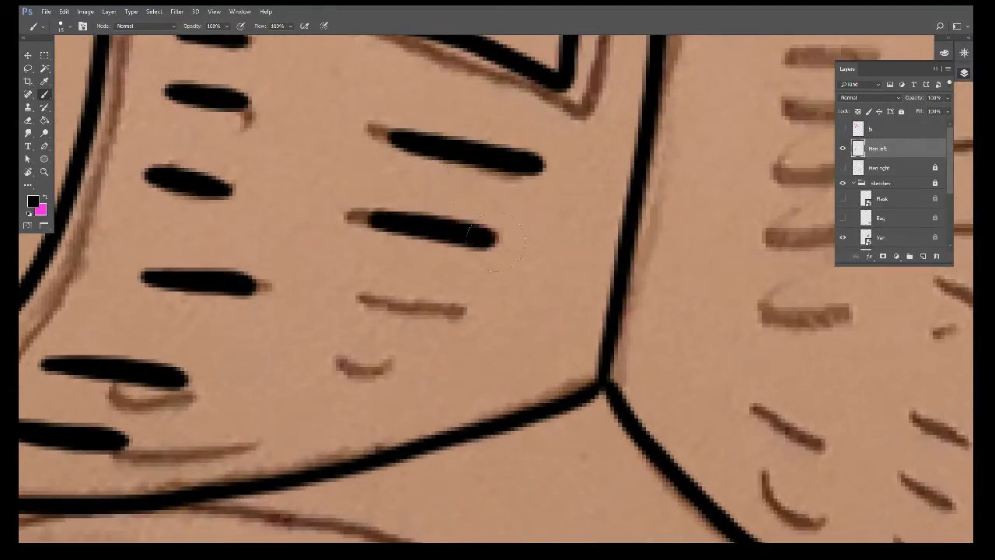
{"action": "left_click_drag", "start_coordinate": [359, 297], "coordinate": [464, 312]}
{"action": "left_click_drag", "start_coordinate": [323, 363], "coordinate": [431, 373]}
Step: Ink the upper and lower rectangles on the right-hand page
{"action": "mouse_move", "coordinate": [727, 305]}
{"action": "left_mouse_down"}
{"action": "mouse_move", "coordinate": [269, 383]}
{"action": "mouse_move", "coordinate": [226, 507]}
{"action": "mouse_move", "coordinate": [245, 490]}
{"action": "left_mouse_up"}
{"action": "mouse_move", "coordinate": [629, 225]}
{"action": "left_mouse_down"}
{"action": "mouse_move", "coordinate": [409, 417]}
{"action": "mouse_move", "coordinate": [259, 259]}
{"action": "left_mouse_up"}
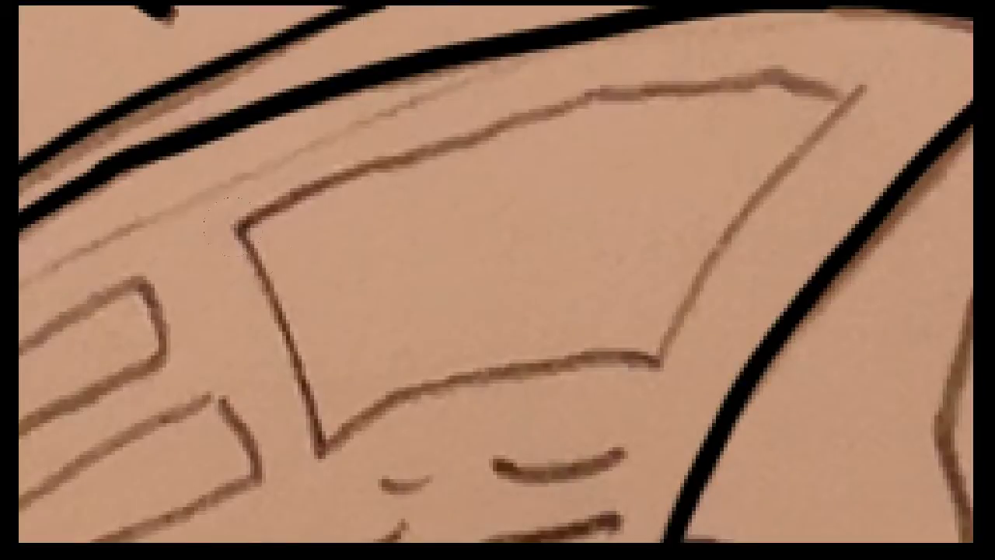
{"action": "mouse_move", "coordinate": [231, 226]}
{"action": "left_mouse_down"}
{"action": "mouse_move", "coordinate": [311, 422]}
{"action": "mouse_move", "coordinate": [555, 360]}
{"action": "mouse_move", "coordinate": [695, 266]}
{"action": "mouse_move", "coordinate": [851, 89]}
{"action": "mouse_move", "coordinate": [411, 150]}
{"action": "mouse_move", "coordinate": [230, 225]}
{"action": "left_mouse_up"}
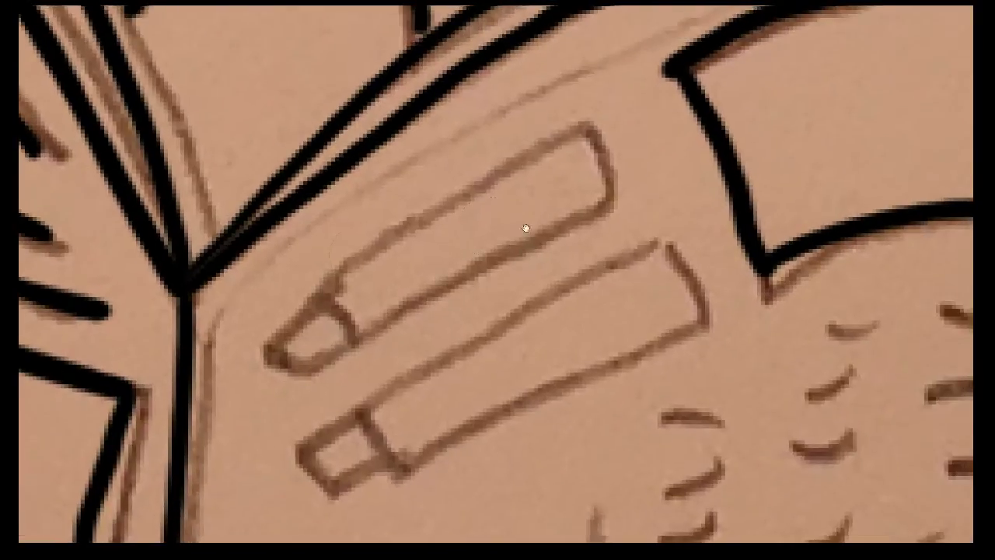
{"action": "mouse_move", "coordinate": [594, 124]}
{"action": "left_mouse_down"}
{"action": "mouse_move", "coordinate": [507, 164]}
{"action": "mouse_move", "coordinate": [293, 299]}
{"action": "left_mouse_up"}
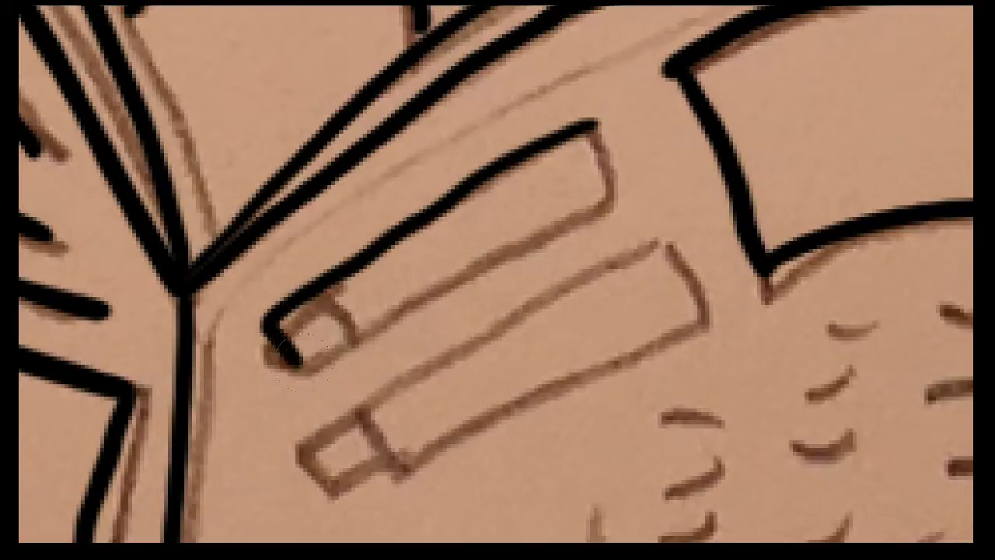
{"action": "mouse_move", "coordinate": [300, 359]}
{"action": "left_mouse_down"}
{"action": "mouse_move", "coordinate": [618, 191]}
{"action": "mouse_move", "coordinate": [575, 124]}
{"action": "left_mouse_up"}
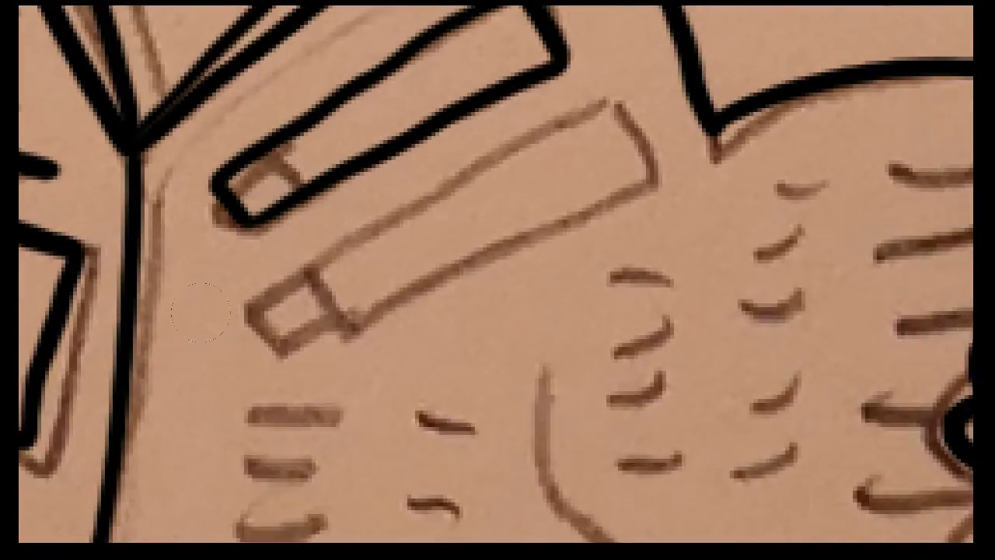
{"action": "mouse_move", "coordinate": [242, 312]}
{"action": "left_mouse_down"}
{"action": "mouse_move", "coordinate": [378, 318]}
{"action": "mouse_move", "coordinate": [666, 189]}
{"action": "mouse_move", "coordinate": [632, 106]}
{"action": "mouse_move", "coordinate": [235, 303]}
{"action": "left_mouse_up"}
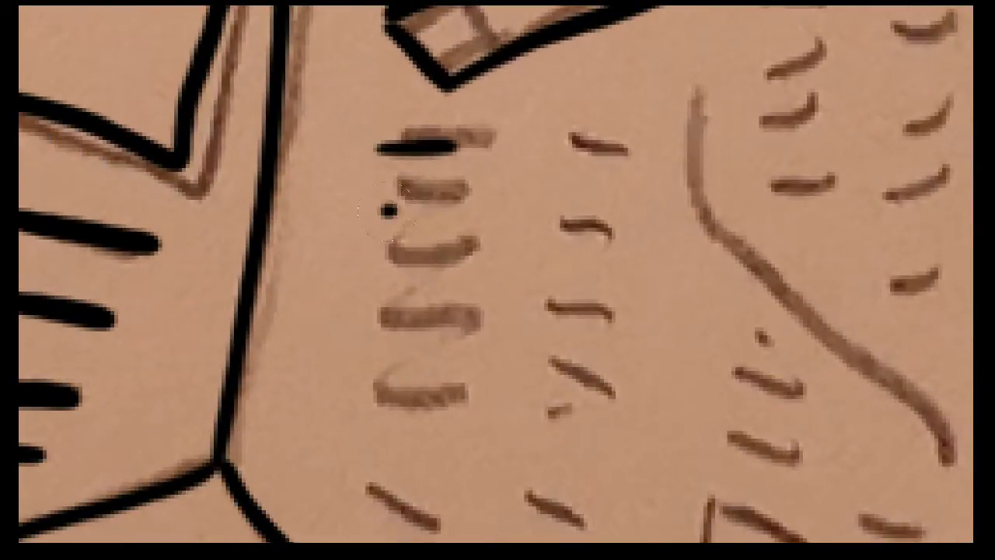
Step: Ink the two columns of stacked text dashes on the right-hand page
{"action": "left_click_drag", "start_coordinate": [386, 207], "coordinate": [451, 205]}
{"action": "left_click_drag", "start_coordinate": [387, 265], "coordinate": [466, 265]}
{"action": "left_click_drag", "start_coordinate": [381, 330], "coordinate": [462, 329]}
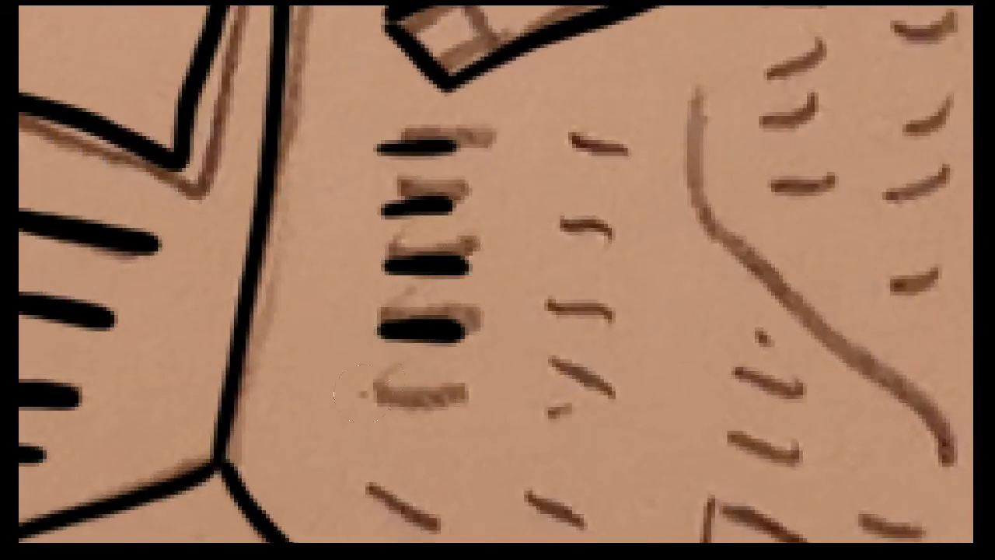
{"action": "left_click_drag", "start_coordinate": [361, 398], "coordinate": [440, 402]}
{"action": "left_click_drag", "start_coordinate": [546, 154], "coordinate": [642, 158]}
{"action": "left_click_drag", "start_coordinate": [553, 230], "coordinate": [626, 233]}
{"action": "left_click_drag", "start_coordinate": [528, 330], "coordinate": [600, 333]}
{"action": "left_click_drag", "start_coordinate": [516, 400], "coordinate": [588, 404]}
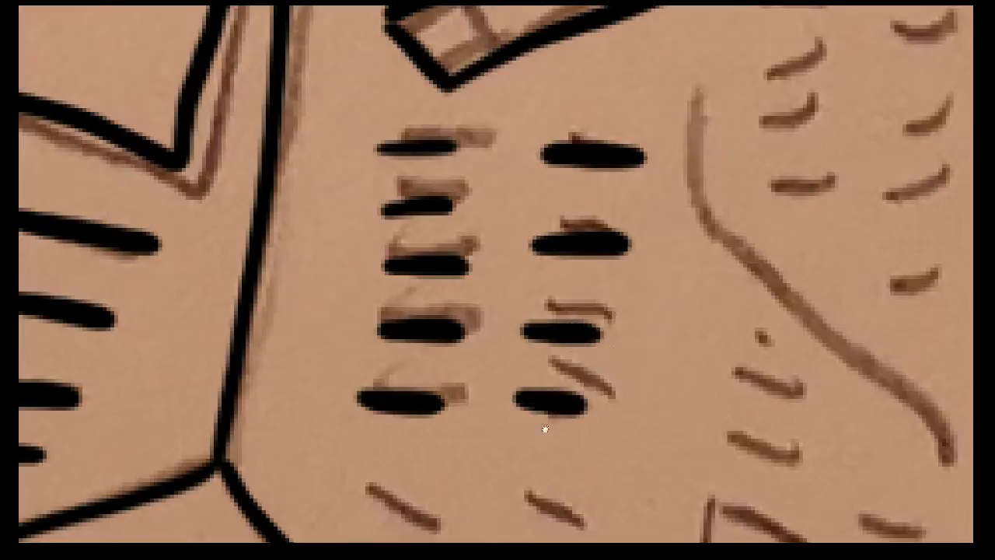
{"action": "left_click_drag", "start_coordinate": [304, 234], "coordinate": [385, 237]}
Step: Ink more text dashes and the outline of the sketched rectangle
{"action": "left_click_drag", "start_coordinate": [464, 235], "coordinate": [517, 264]}
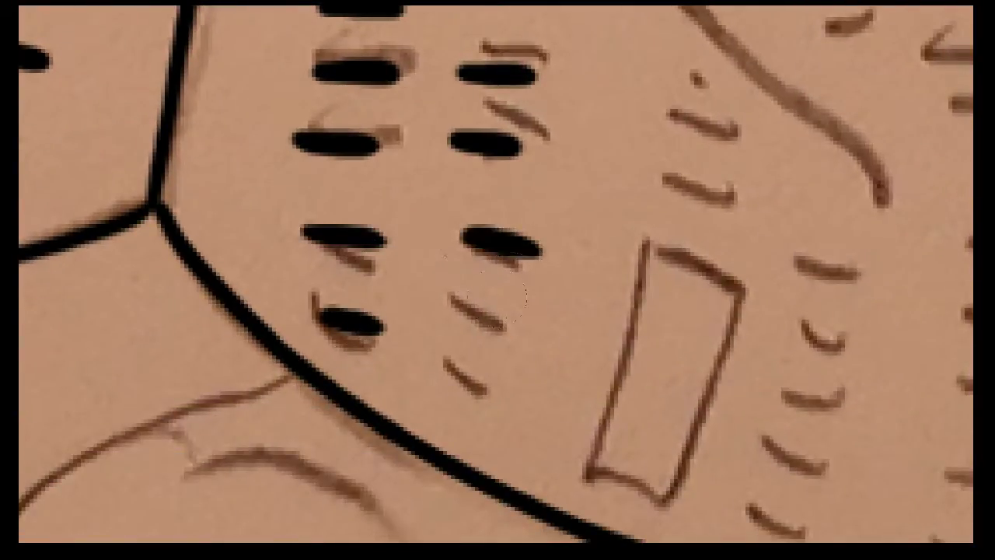
{"action": "left_click_drag", "start_coordinate": [452, 300], "coordinate": [504, 330]}
{"action": "left_click_drag", "start_coordinate": [446, 360], "coordinate": [485, 392]}
{"action": "left_click_drag", "start_coordinate": [583, 361], "coordinate": [381, 288]}
{"action": "mouse_move", "coordinate": [429, 187]}
{"action": "left_mouse_down"}
{"action": "mouse_move", "coordinate": [456, 400]}
{"action": "mouse_move", "coordinate": [544, 211]}
{"action": "mouse_move", "coordinate": [456, 174]}
{"action": "left_mouse_up"}
{"action": "mouse_move", "coordinate": [448, 135]}
{"action": "left_mouse_down"}
{"action": "mouse_move", "coordinate": [401, 348]}
{"action": "mouse_move", "coordinate": [487, 342]}
{"action": "left_mouse_up"}
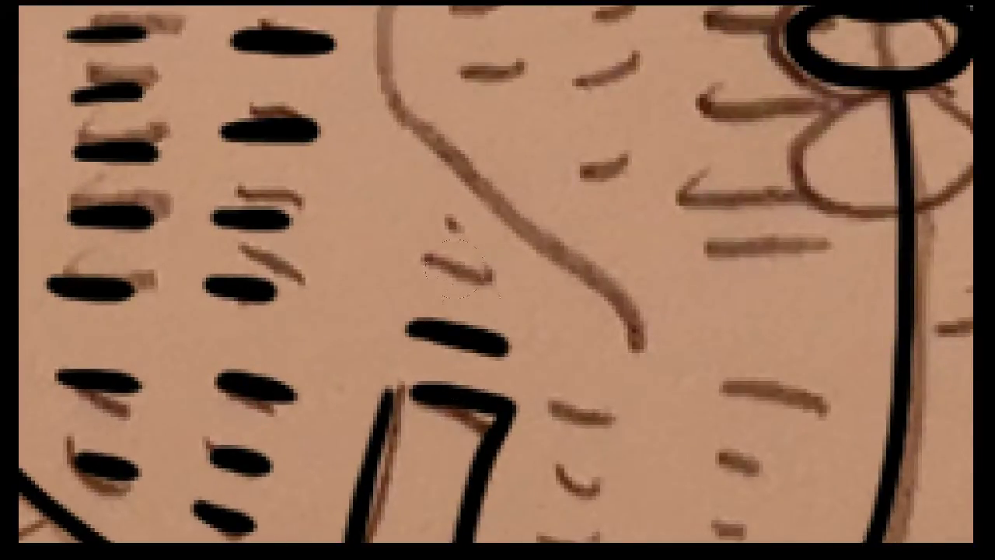
{"action": "mouse_move", "coordinate": [425, 255]}
{"action": "left_mouse_down"}
{"action": "mouse_move", "coordinate": [492, 273]}
{"action": "mouse_move", "coordinate": [435, 179]}
{"action": "mouse_move", "coordinate": [498, 170]}
{"action": "left_mouse_up"}
Step: Ink the dashes right of the rectangle and along the page's right side, redoing two misplaced ones
{"action": "left_click_drag", "start_coordinate": [444, 224], "coordinate": [523, 228]}
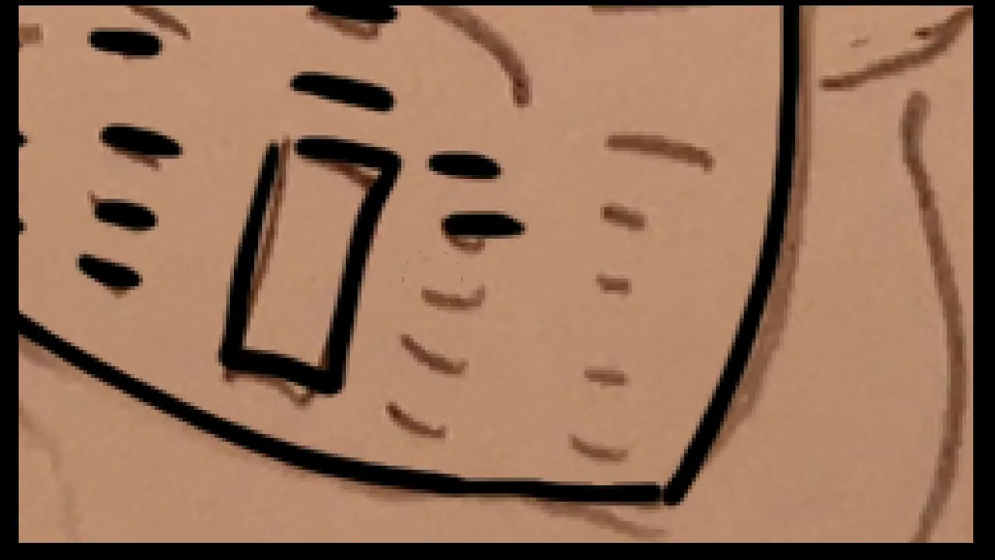
{"action": "left_click_drag", "start_coordinate": [429, 284], "coordinate": [510, 288]}
{"action": "left_click_drag", "start_coordinate": [429, 358], "coordinate": [517, 361]}
{"action": "left_click_drag", "start_coordinate": [388, 403], "coordinate": [474, 424]}
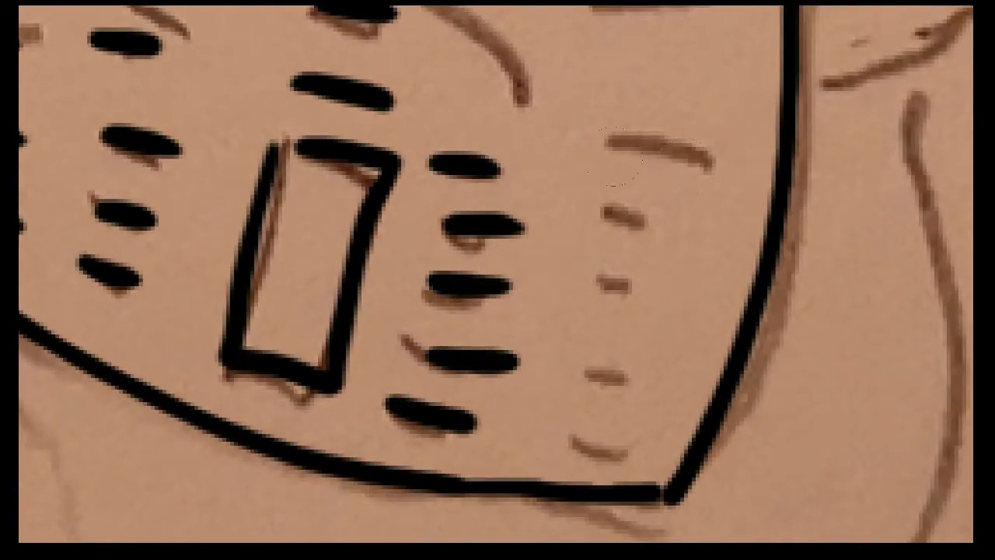
{"action": "left_click_drag", "start_coordinate": [610, 151], "coordinate": [718, 171]}
{"action": "left_click_drag", "start_coordinate": [548, 227], "coordinate": [673, 231]}
{"action": "left_click_drag", "start_coordinate": [577, 304], "coordinate": [657, 317]}
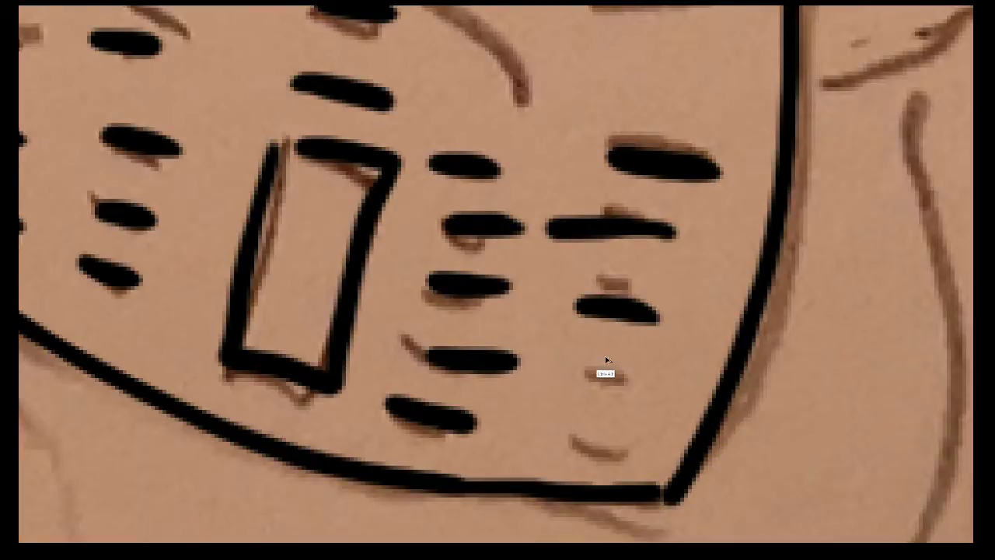
{"action": "key", "text": "ctrl+z"}
{"action": "key", "text": "ctrl+z"}
{"action": "left_click_drag", "start_coordinate": [585, 311], "coordinate": [657, 315]}
{"action": "left_click_drag", "start_coordinate": [558, 364], "coordinate": [644, 359]}
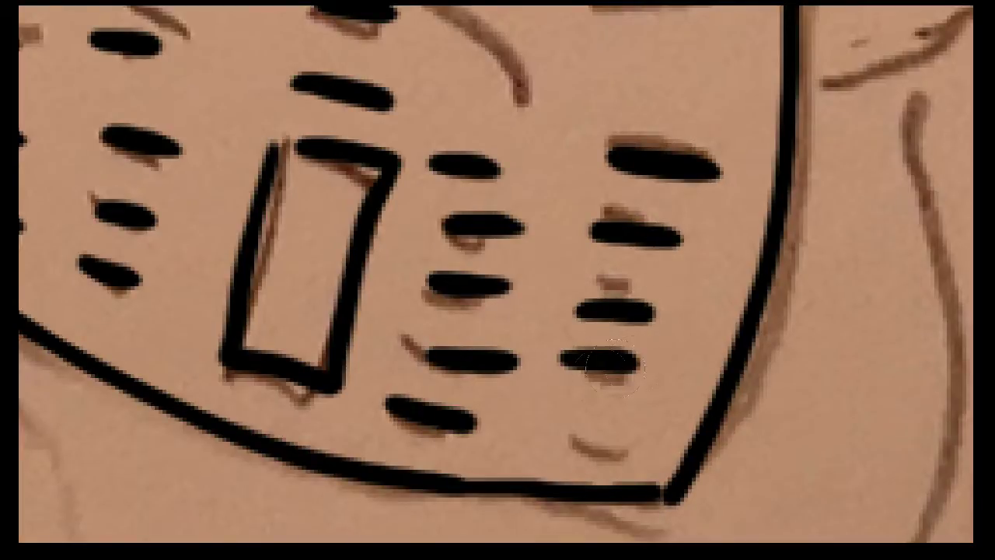
Step: Ink the dashes beside the right hand and in the middle column
{"action": "left_click_drag", "start_coordinate": [550, 435], "coordinate": [616, 429]}
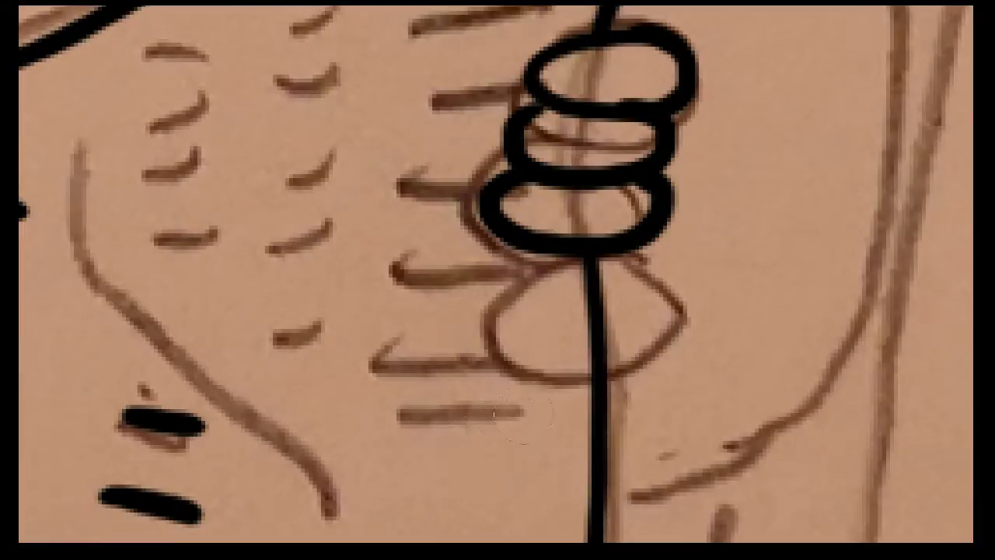
{"action": "left_click_drag", "start_coordinate": [533, 412], "coordinate": [412, 428]}
{"action": "left_click_drag", "start_coordinate": [513, 349], "coordinate": [361, 355]}
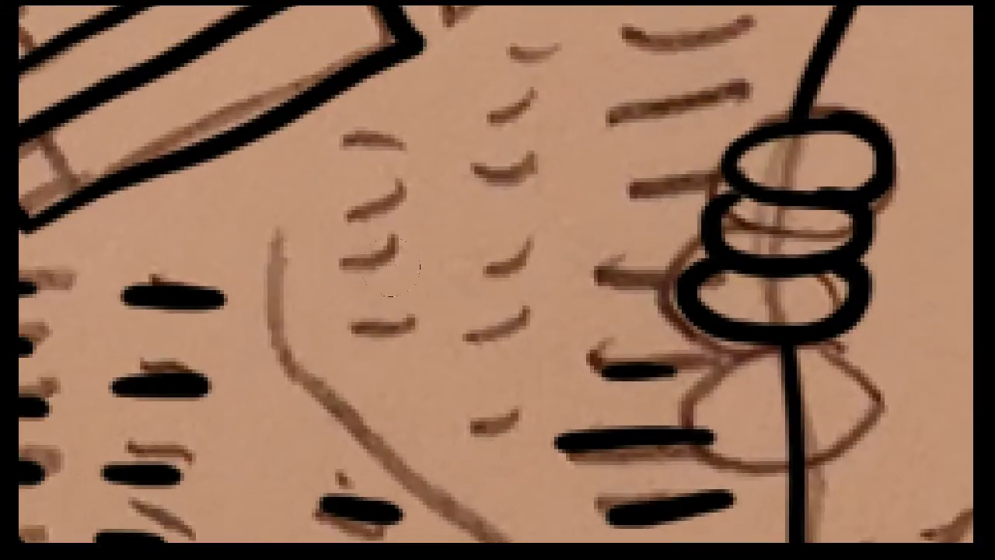
{"action": "left_click_drag", "start_coordinate": [410, 271], "coordinate": [339, 278]}
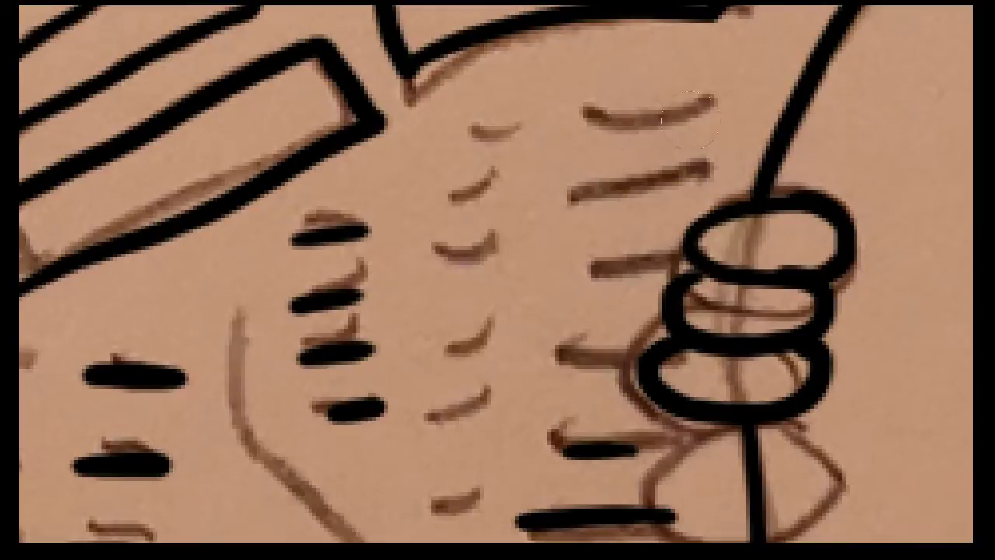
{"action": "left_click_drag", "start_coordinate": [688, 117], "coordinate": [562, 143]}
{"action": "left_click_drag", "start_coordinate": [649, 187], "coordinate": [572, 204]}
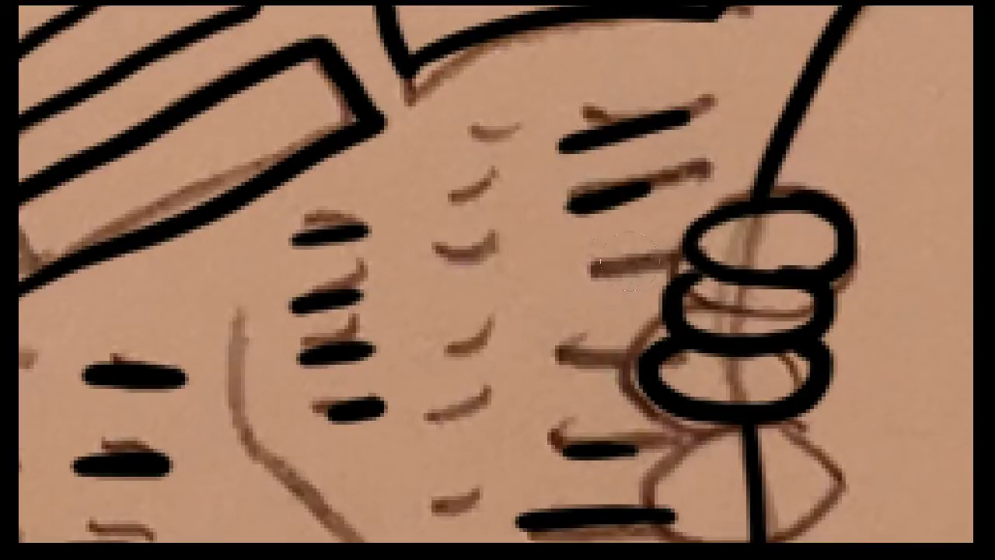
{"action": "left_click_drag", "start_coordinate": [634, 261], "coordinate": [563, 265]}
Step: Ink the last short newspaper dashes and fit the whole page on screen
{"action": "left_click_drag", "start_coordinate": [572, 437], "coordinate": [497, 264]}
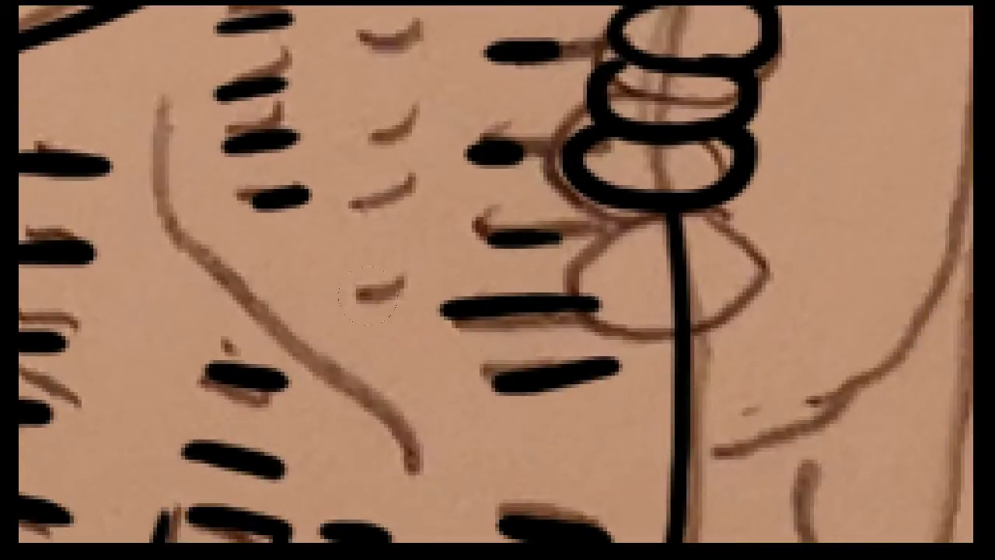
{"action": "left_click_drag", "start_coordinate": [379, 135], "coordinate": [435, 128]}
{"action": "left_click_drag", "start_coordinate": [419, 128], "coordinate": [403, 350]}
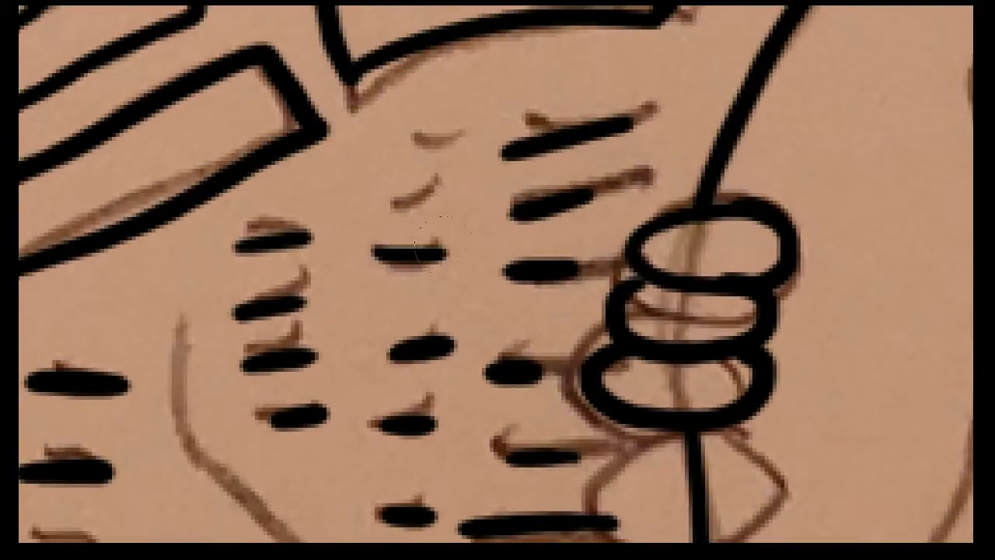
{"action": "key", "text": "ctrl+0"}
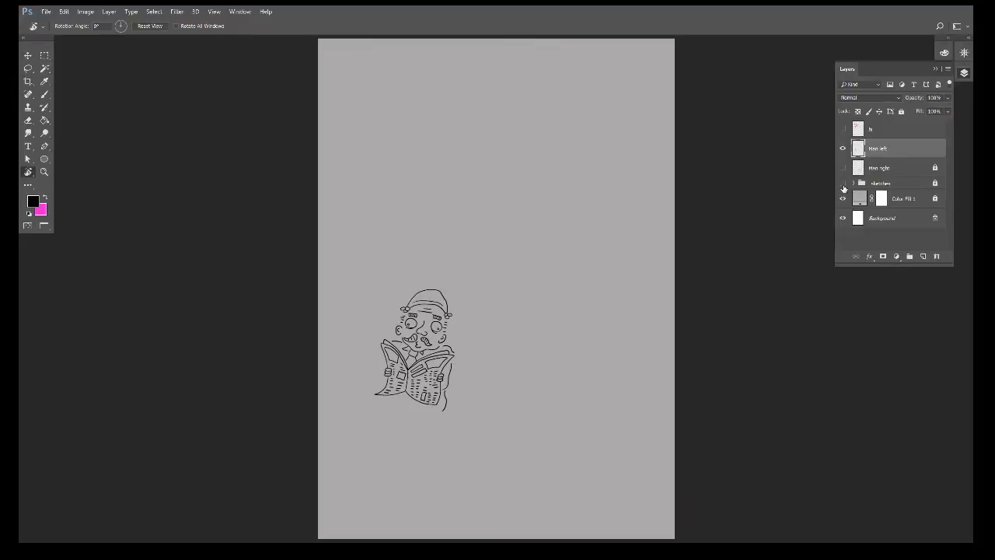
Step: Show the pencil sketches group again and zoom in on the man's legs and chair
{"action": "left_click", "coordinate": [843, 183]}
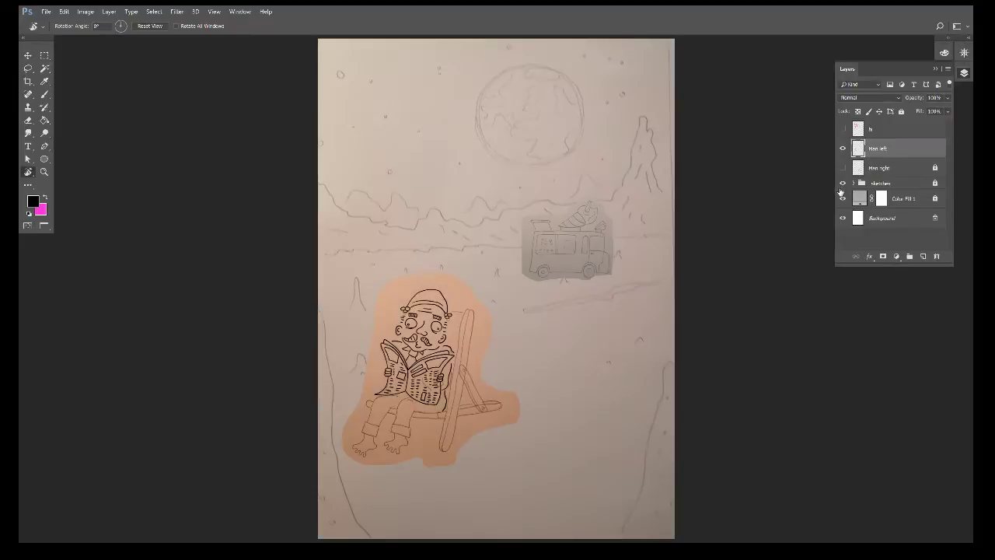
{"action": "key", "text": "z"}
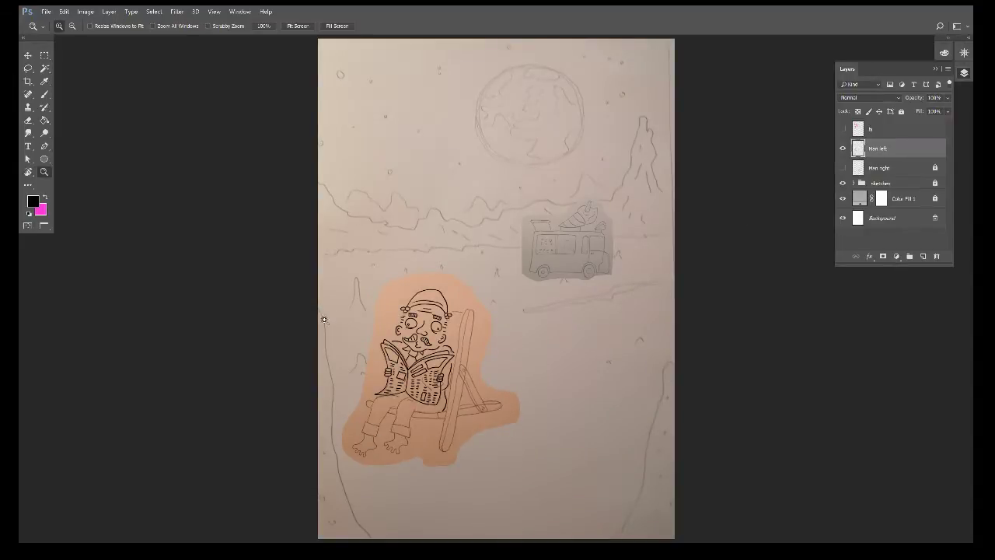
{"action": "left_click", "coordinate": [510, 456]}
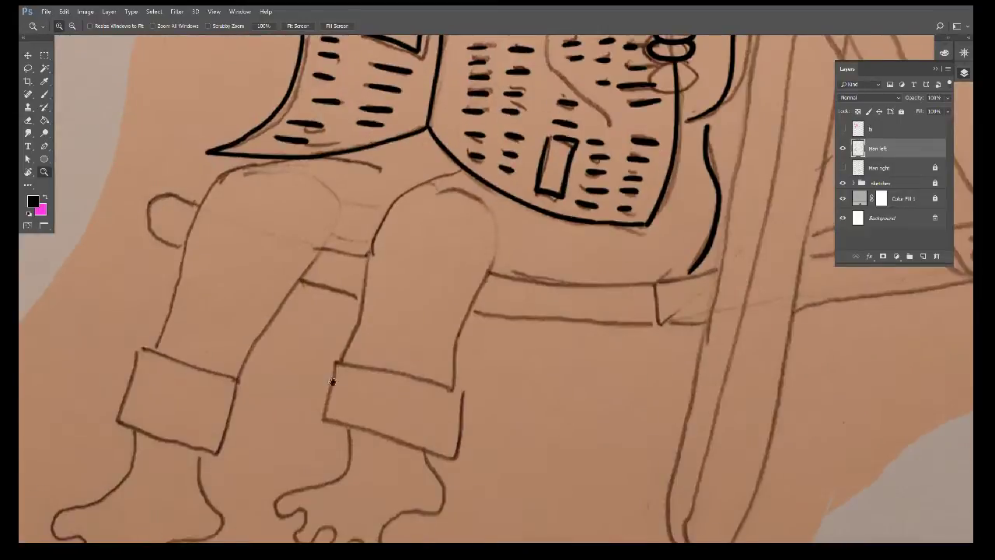
Step: Zoom in and rotate the view to ink the lower outline of the leg
{"action": "left_click_drag", "start_coordinate": [491, 449], "coordinate": [498, 382]}
{"action": "left_click", "coordinate": [497, 362]}
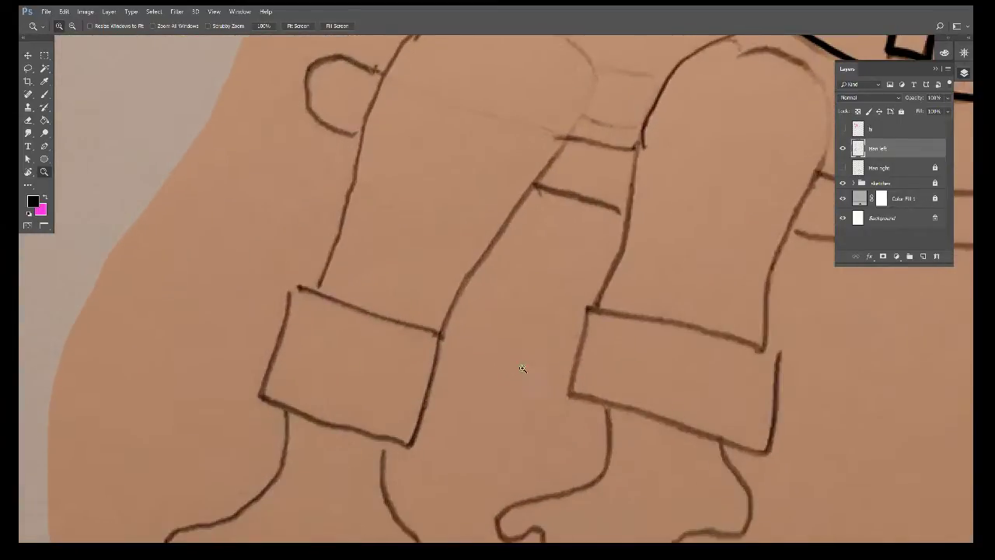
{"action": "key", "text": "r"}
{"action": "mouse_move", "coordinate": [666, 278]}
{"action": "left_mouse_down"}
{"action": "mouse_move", "coordinate": [404, 191]}
{"action": "mouse_move", "coordinate": [411, 199]}
{"action": "mouse_move", "coordinate": [321, 215]}
{"action": "left_mouse_up"}
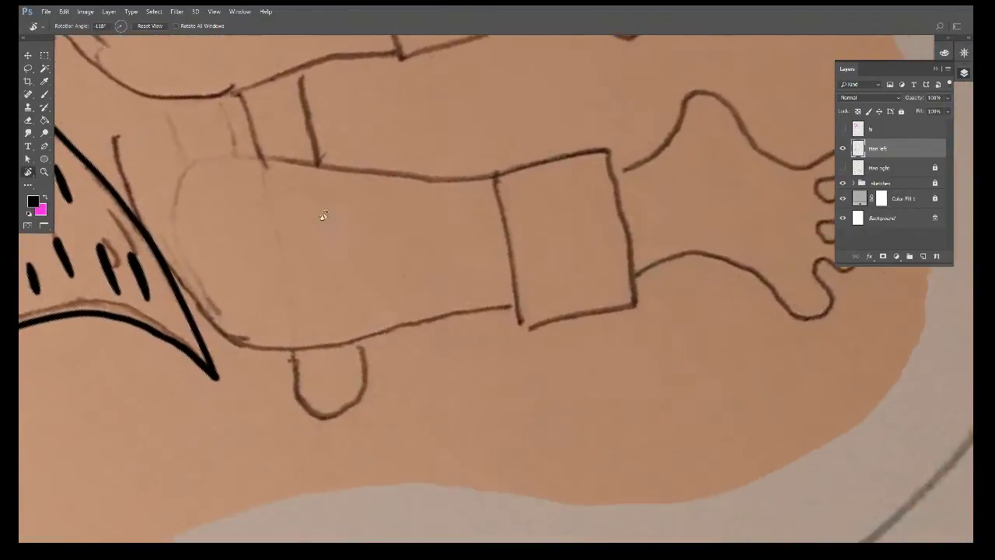
{"action": "mouse_move", "coordinate": [218, 328]}
{"action": "left_mouse_down"}
{"action": "mouse_move", "coordinate": [329, 333]}
{"action": "mouse_move", "coordinate": [460, 311]}
{"action": "left_mouse_up"}
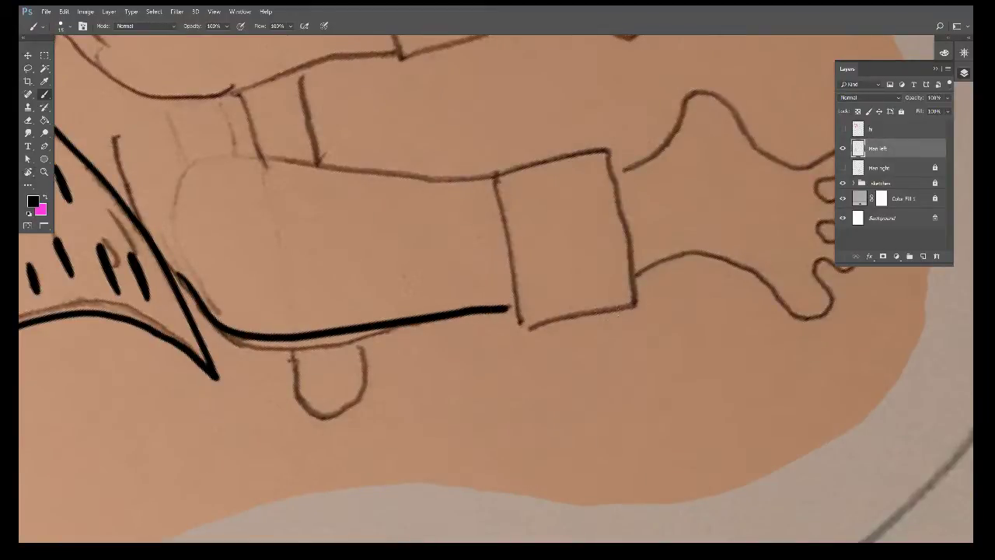
Step: Ink the first trouser cuff, the leg line up to its corner, and the foot outline
{"action": "key", "text": "ctrl+plus"}
{"action": "key", "text": "ctrl+plus"}
{"action": "key", "text": "f"}
{"action": "left_click_drag", "start_coordinate": [751, 326], "coordinate": [595, 435]}
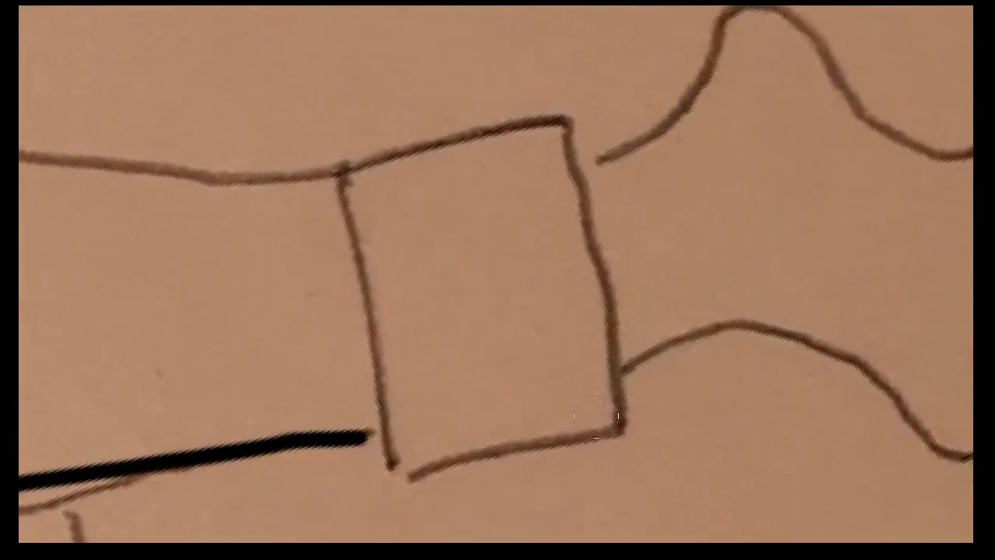
{"action": "left_click_drag", "start_coordinate": [640, 320], "coordinate": [655, 359]}
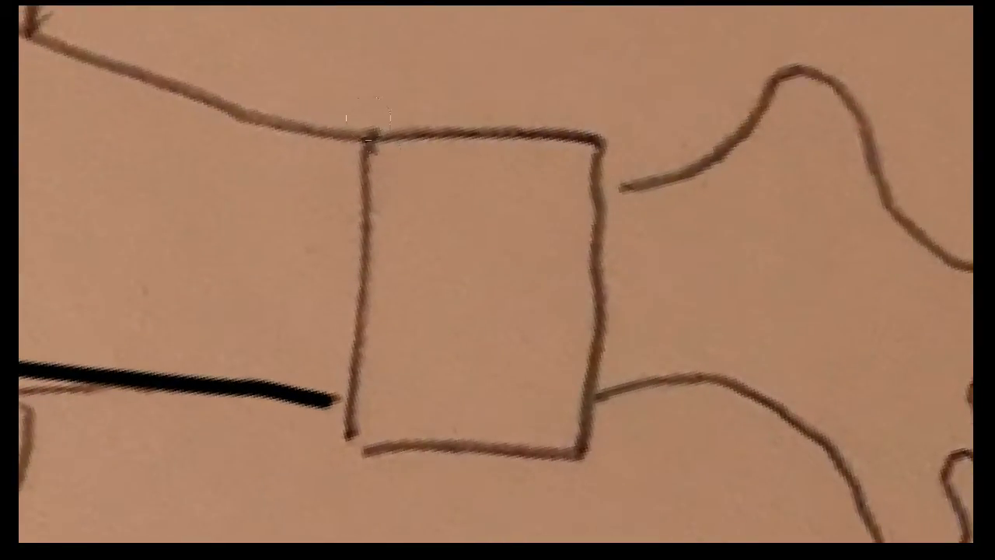
{"action": "mouse_move", "coordinate": [370, 118]}
{"action": "left_mouse_down"}
{"action": "mouse_move", "coordinate": [366, 284]}
{"action": "mouse_move", "coordinate": [349, 410]}
{"action": "mouse_move", "coordinate": [560, 428]}
{"action": "mouse_move", "coordinate": [593, 346]}
{"action": "mouse_move", "coordinate": [600, 143]}
{"action": "mouse_move", "coordinate": [477, 105]}
{"action": "mouse_move", "coordinate": [363, 124]}
{"action": "left_mouse_up"}
{"action": "left_click_drag", "start_coordinate": [346, 167], "coordinate": [699, 311]}
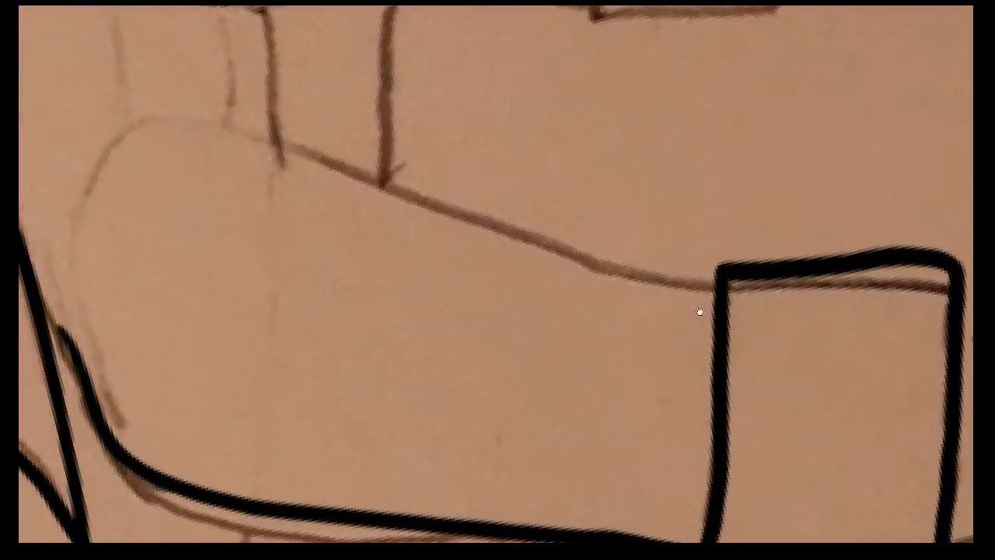
{"action": "mouse_move", "coordinate": [273, 160]}
{"action": "left_mouse_down"}
{"action": "mouse_move", "coordinate": [617, 271]}
{"action": "mouse_move", "coordinate": [713, 284]}
{"action": "left_mouse_up"}
{"action": "mouse_move", "coordinate": [763, 396]}
{"action": "left_mouse_down"}
{"action": "mouse_move", "coordinate": [370, 257]}
{"action": "mouse_move", "coordinate": [238, 337]}
{"action": "mouse_move", "coordinate": [399, 407]}
{"action": "mouse_move", "coordinate": [493, 339]}
{"action": "left_mouse_up"}
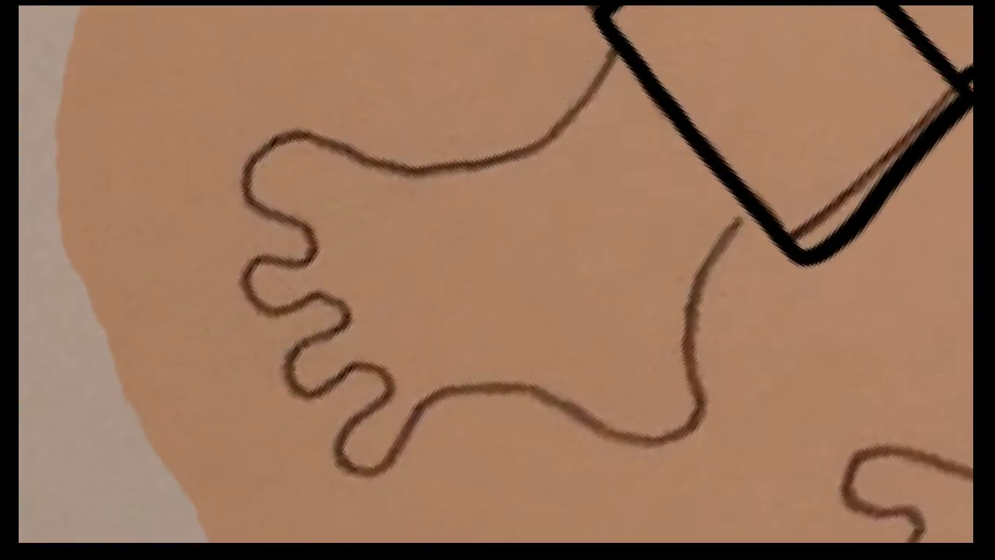
{"action": "mouse_move", "coordinate": [610, 42]}
{"action": "left_mouse_down"}
{"action": "mouse_move", "coordinate": [519, 148]}
{"action": "mouse_move", "coordinate": [266, 131]}
{"action": "mouse_move", "coordinate": [326, 237]}
{"action": "mouse_move", "coordinate": [296, 369]}
{"action": "mouse_move", "coordinate": [388, 412]}
{"action": "mouse_move", "coordinate": [451, 400]}
{"action": "mouse_move", "coordinate": [676, 440]}
{"action": "mouse_move", "coordinate": [703, 265]}
{"action": "mouse_move", "coordinate": [769, 225]}
{"action": "left_mouse_up"}
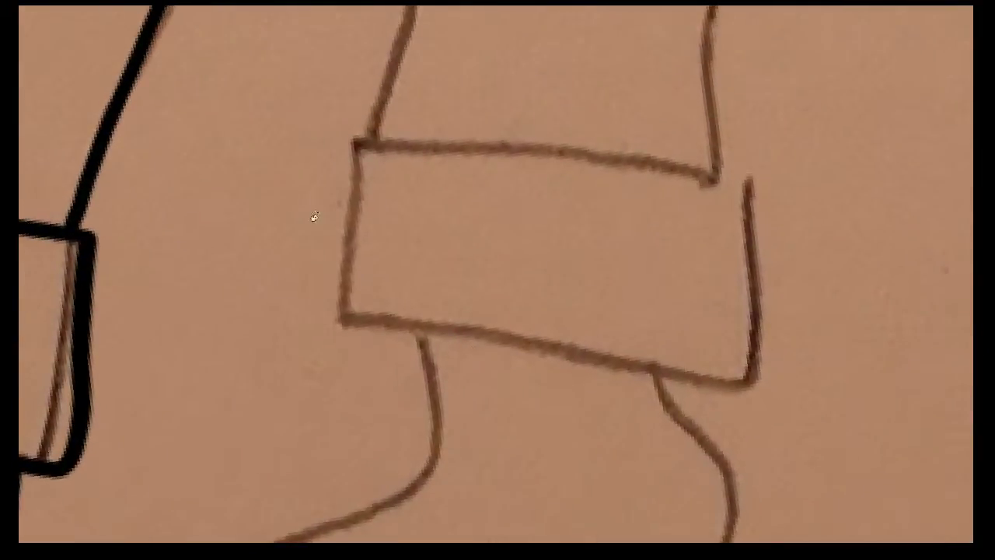
Step: Ink the second cuff, second foot, upper leg outline and leg line toward the newspaper
{"action": "mouse_move", "coordinate": [354, 151]}
{"action": "left_mouse_down"}
{"action": "mouse_move", "coordinate": [342, 311]}
{"action": "mouse_move", "coordinate": [742, 353]}
{"action": "mouse_move", "coordinate": [750, 175]}
{"action": "mouse_move", "coordinate": [353, 148]}
{"action": "left_mouse_up"}
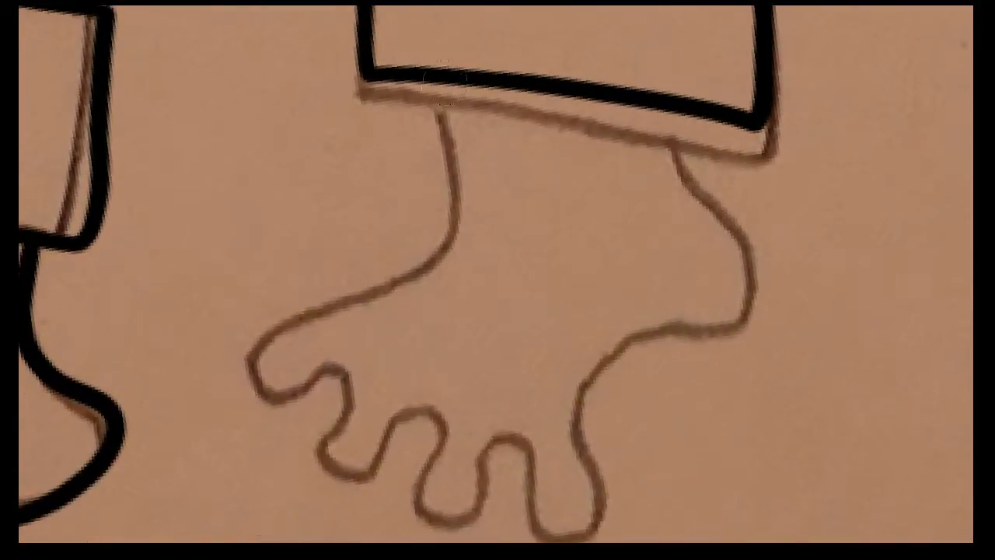
{"action": "mouse_move", "coordinate": [440, 82]}
{"action": "left_mouse_down"}
{"action": "mouse_move", "coordinate": [433, 238]}
{"action": "mouse_move", "coordinate": [231, 373]}
{"action": "mouse_move", "coordinate": [340, 417]}
{"action": "mouse_move", "coordinate": [449, 418]}
{"action": "mouse_move", "coordinate": [534, 458]}
{"action": "mouse_move", "coordinate": [631, 462]}
{"action": "mouse_move", "coordinate": [645, 346]}
{"action": "mouse_move", "coordinate": [745, 252]}
{"action": "mouse_move", "coordinate": [705, 133]}
{"action": "left_mouse_up"}
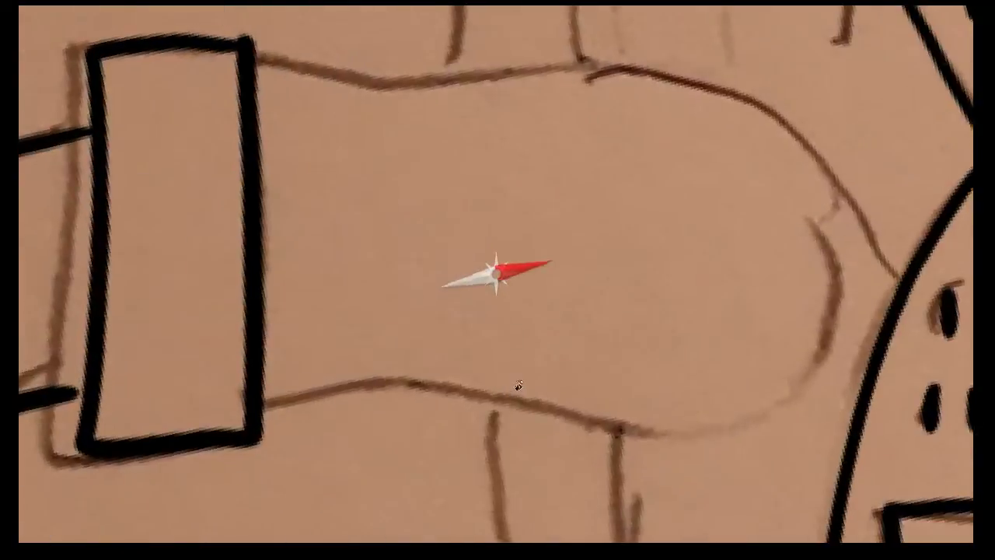
{"action": "mouse_move", "coordinate": [268, 64]}
{"action": "left_mouse_down"}
{"action": "mouse_move", "coordinate": [311, 74]}
{"action": "mouse_move", "coordinate": [630, 77]}
{"action": "mouse_move", "coordinate": [870, 218]}
{"action": "mouse_move", "coordinate": [886, 261]}
{"action": "left_mouse_up"}
{"action": "left_click_drag", "start_coordinate": [343, 430], "coordinate": [257, 246]}
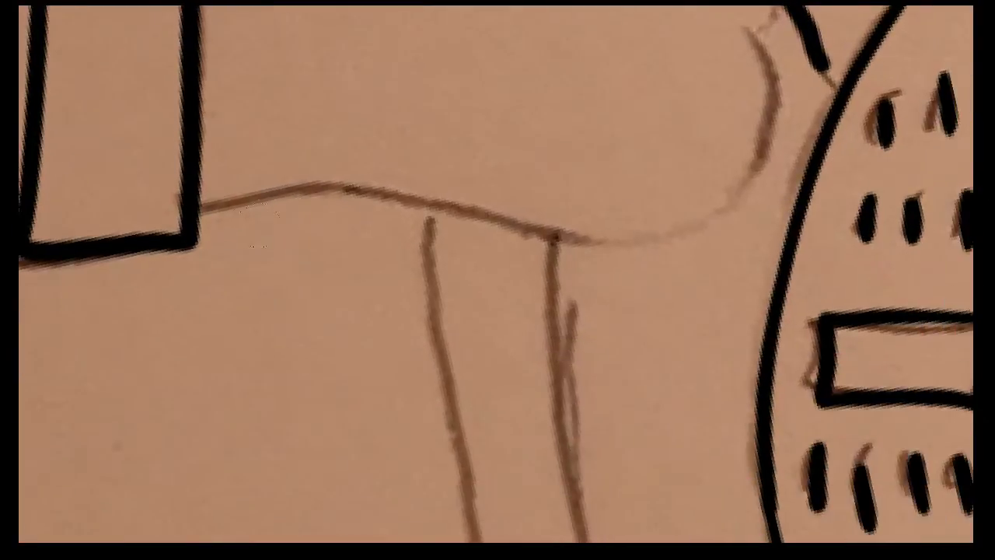
{"action": "mouse_move", "coordinate": [204, 205]}
{"action": "left_mouse_down"}
{"action": "mouse_move", "coordinate": [598, 239]}
{"action": "mouse_move", "coordinate": [489, 271]}
{"action": "mouse_move", "coordinate": [497, 267]}
{"action": "left_mouse_up"}
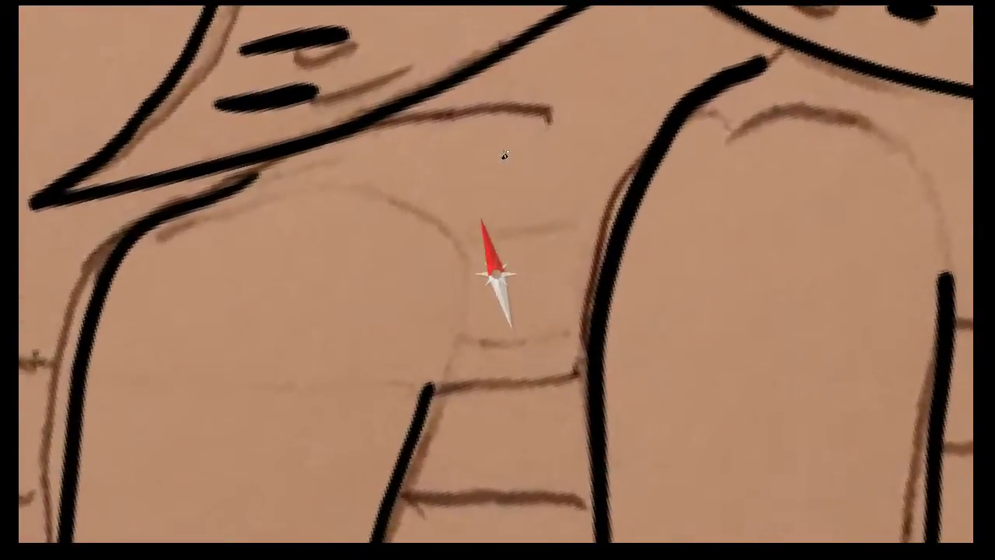
Step: Ink the small rounded shape beside the leg and two lines meeting the vertical line
{"action": "mouse_move", "coordinate": [325, 349]}
{"action": "left_mouse_down"}
{"action": "mouse_move", "coordinate": [653, 262]}
{"action": "mouse_move", "coordinate": [404, 165]}
{"action": "left_mouse_up"}
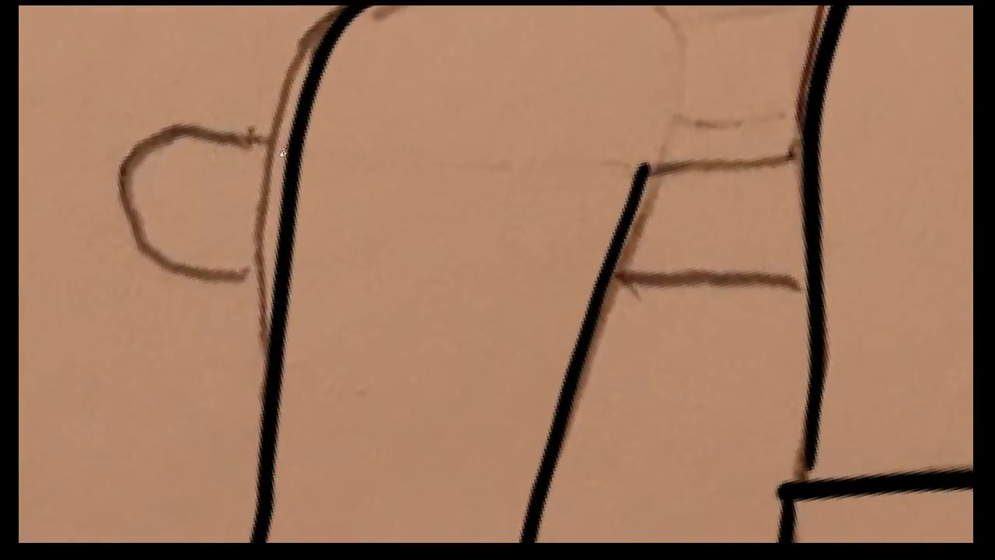
{"action": "mouse_move", "coordinate": [292, 146]}
{"action": "left_mouse_down"}
{"action": "mouse_move", "coordinate": [166, 148]}
{"action": "mouse_move", "coordinate": [156, 244]}
{"action": "mouse_move", "coordinate": [274, 269]}
{"action": "left_mouse_up"}
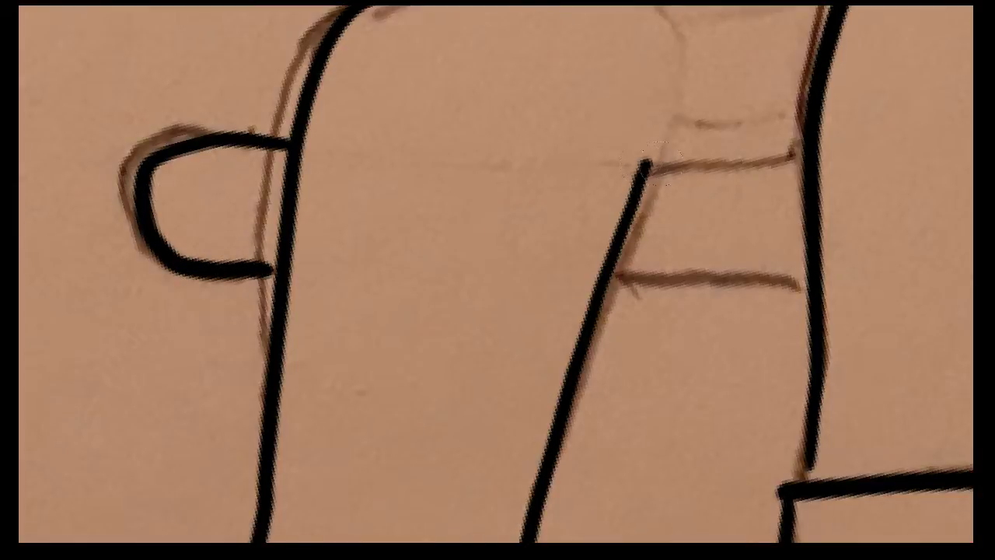
{"action": "left_click_drag", "start_coordinate": [647, 163], "coordinate": [805, 162]}
{"action": "mouse_move", "coordinate": [629, 272]}
{"action": "left_mouse_down"}
{"action": "mouse_move", "coordinate": [792, 274]}
{"action": "mouse_move", "coordinate": [412, 315]}
{"action": "left_mouse_up"}
Step: Ink the upper and lower belt lines with the view rotated horizontally
{"action": "left_click_drag", "start_coordinate": [586, 325], "coordinate": [497, 266]}
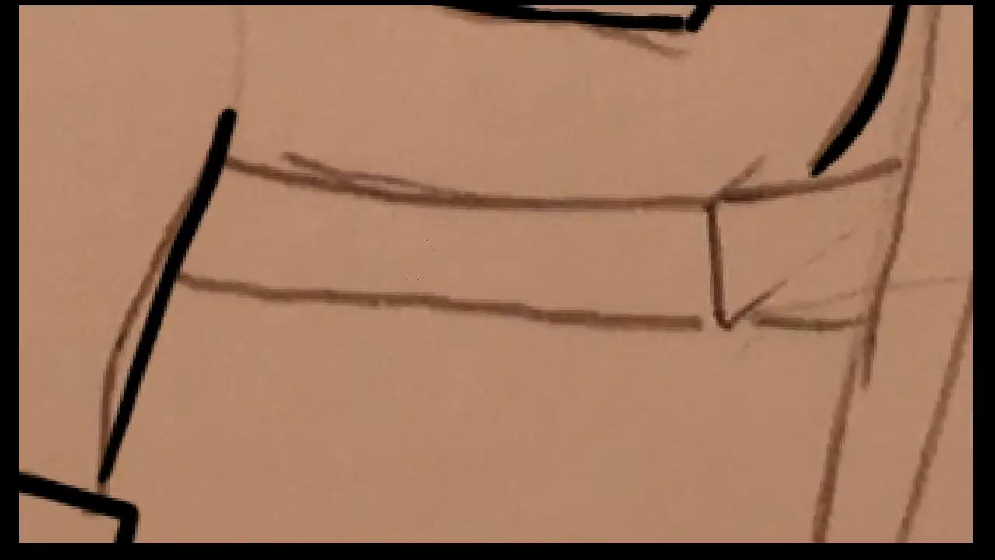
{"action": "mouse_move", "coordinate": [226, 177]}
{"action": "left_mouse_down"}
{"action": "mouse_move", "coordinate": [517, 203]}
{"action": "mouse_move", "coordinate": [902, 193]}
{"action": "left_mouse_up"}
{"action": "left_click_drag", "start_coordinate": [177, 282], "coordinate": [851, 311]}
{"action": "mouse_move", "coordinate": [913, 304]}
{"action": "left_mouse_down"}
{"action": "mouse_move", "coordinate": [402, 456]}
{"action": "mouse_move", "coordinate": [500, 271]}
{"action": "mouse_move", "coordinate": [403, 435]}
{"action": "mouse_move", "coordinate": [481, 380]}
{"action": "mouse_move", "coordinate": [415, 327]}
{"action": "mouse_move", "coordinate": [395, 387]}
{"action": "mouse_move", "coordinate": [608, 417]}
{"action": "mouse_move", "coordinate": [408, 394]}
{"action": "left_mouse_up"}
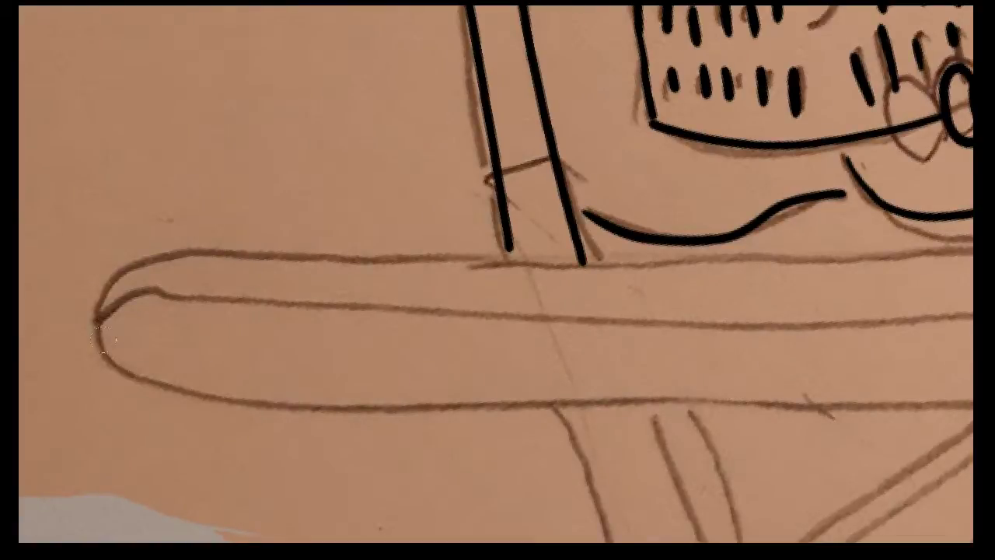
Step: Ink the chair crossbar's left end and top edge, undoing one extra stroke
{"action": "mouse_move", "coordinate": [99, 312]}
{"action": "left_mouse_down"}
{"action": "mouse_move", "coordinate": [152, 260]}
{"action": "mouse_move", "coordinate": [872, 261]}
{"action": "left_mouse_up"}
{"action": "mouse_move", "coordinate": [872, 269]}
{"action": "left_mouse_down"}
{"action": "mouse_move", "coordinate": [671, 318]}
{"action": "mouse_move", "coordinate": [213, 334]}
{"action": "mouse_move", "coordinate": [345, 320]}
{"action": "mouse_move", "coordinate": [777, 311]}
{"action": "left_mouse_up"}
{"action": "mouse_move", "coordinate": [706, 340]}
{"action": "left_mouse_down"}
{"action": "mouse_move", "coordinate": [476, 360]}
{"action": "mouse_move", "coordinate": [199, 326]}
{"action": "mouse_move", "coordinate": [515, 313]}
{"action": "mouse_move", "coordinate": [604, 332]}
{"action": "mouse_move", "coordinate": [644, 378]}
{"action": "mouse_move", "coordinate": [611, 437]}
{"action": "mouse_move", "coordinate": [238, 471]}
{"action": "mouse_move", "coordinate": [719, 317]}
{"action": "mouse_move", "coordinate": [395, 328]}
{"action": "left_mouse_up"}
{"action": "key", "text": "ctrl+z"}
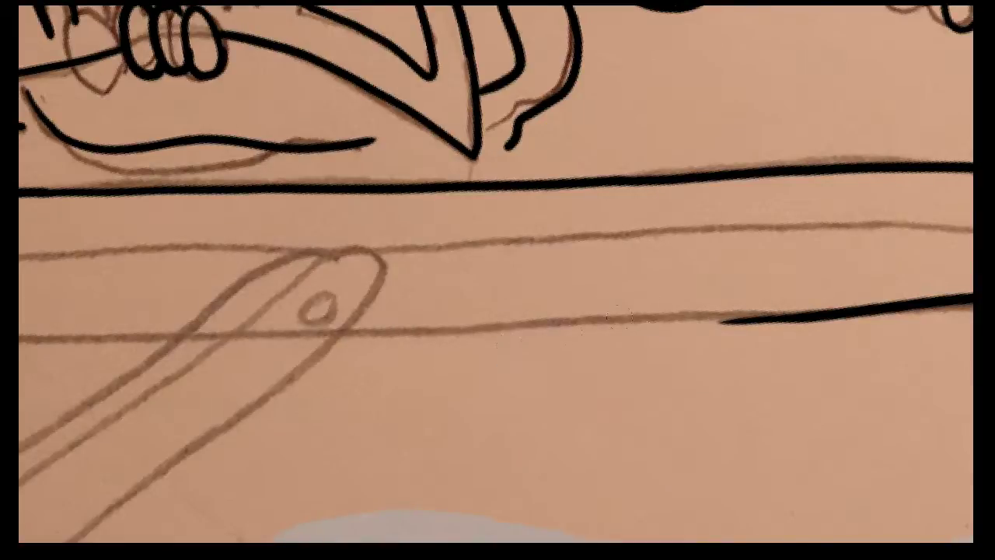
{"action": "left_click_drag", "start_coordinate": [759, 298], "coordinate": [498, 271]}
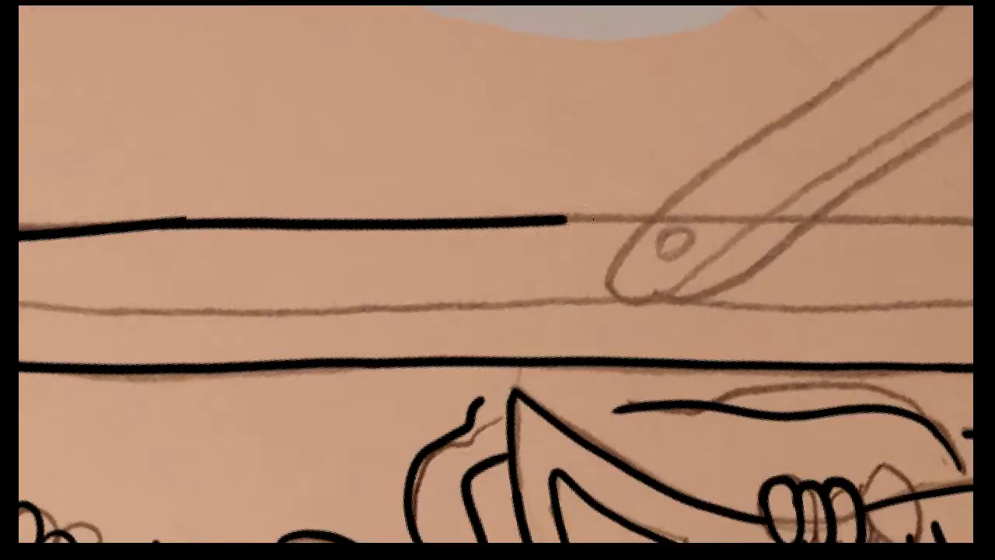
{"action": "mouse_move", "coordinate": [201, 224]}
{"action": "left_mouse_down"}
{"action": "mouse_move", "coordinate": [739, 213]}
{"action": "mouse_move", "coordinate": [179, 246]}
{"action": "mouse_move", "coordinate": [244, 219]}
{"action": "mouse_move", "coordinate": [739, 225]}
{"action": "left_mouse_up"}
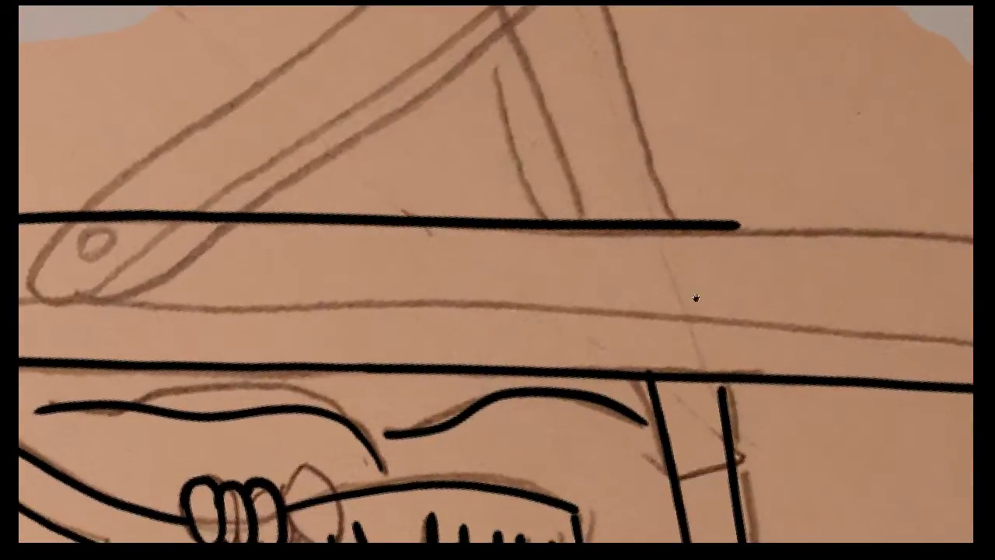
Step: Extend the ink along the upper guide line to close the chair leg's rounded bottom
{"action": "left_click_drag", "start_coordinate": [695, 298], "coordinate": [229, 181]}
{"action": "left_click_drag", "start_coordinate": [269, 144], "coordinate": [597, 171]}
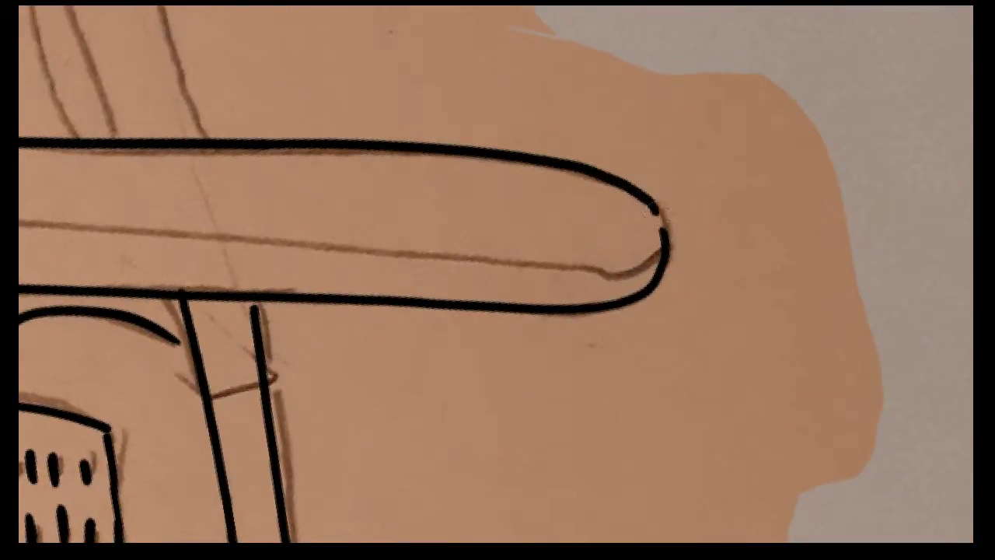
{"action": "left_click_drag", "start_coordinate": [212, 465], "coordinate": [284, 473]}
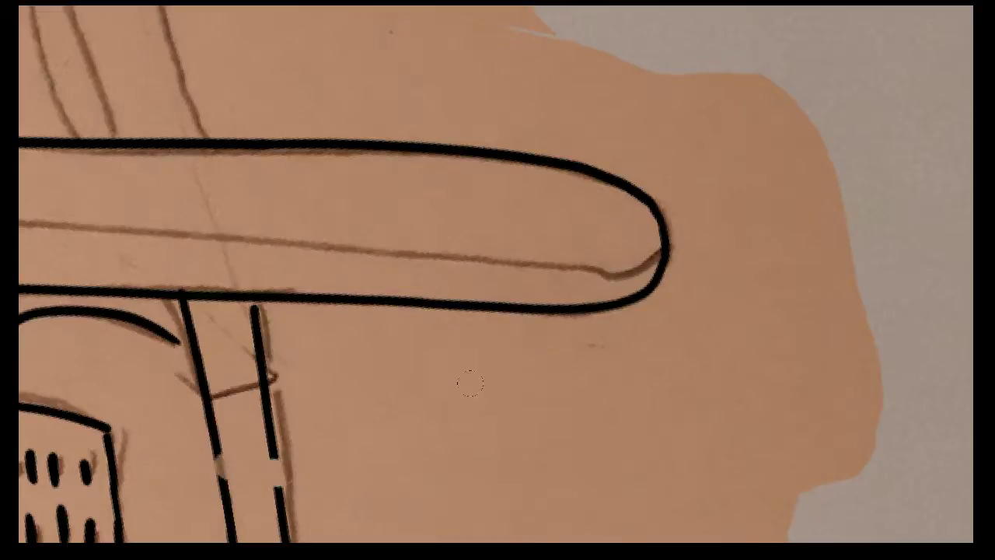
{"action": "key", "text": "F6"}
{"action": "key", "text": "ctrl+z"}
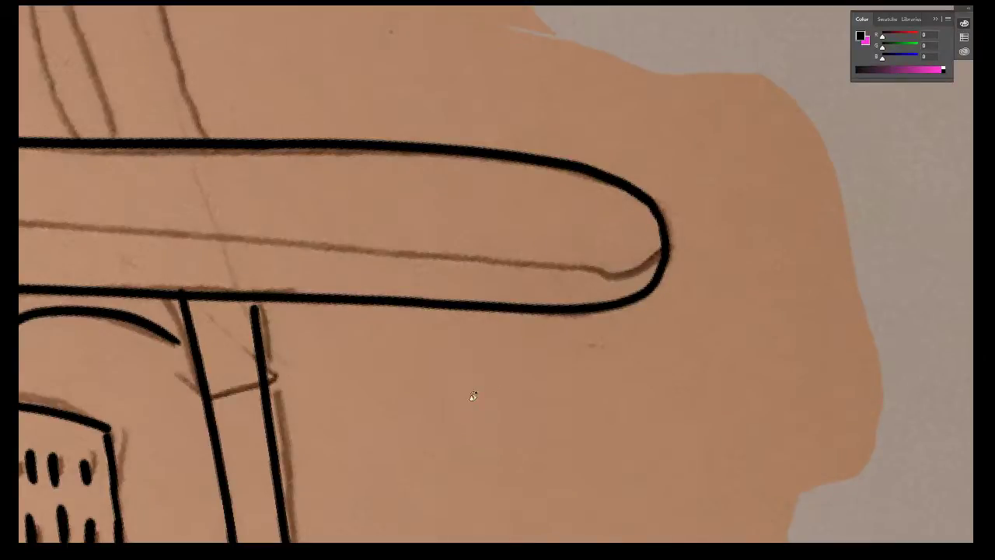
{"action": "left_click_drag", "start_coordinate": [473, 396], "coordinate": [362, 439]}
Step: Restore the panels, show Layers instead of Color, exit Quick Mask, and test the Brush
{"action": "key", "text": "f"}
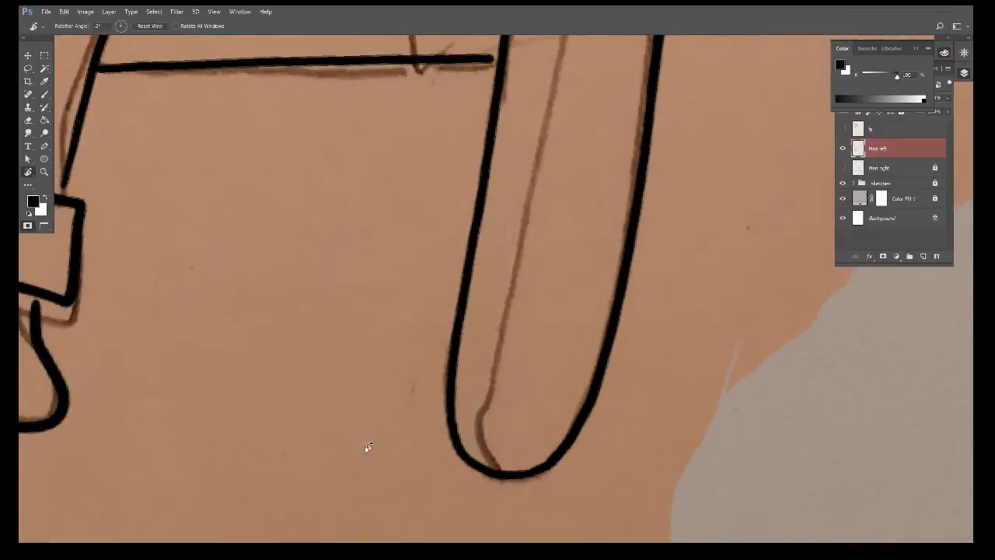
{"action": "key", "text": "f"}
{"action": "key", "text": "f"}
{"action": "key", "text": "f"}
{"action": "left_click", "coordinate": [944, 53]}
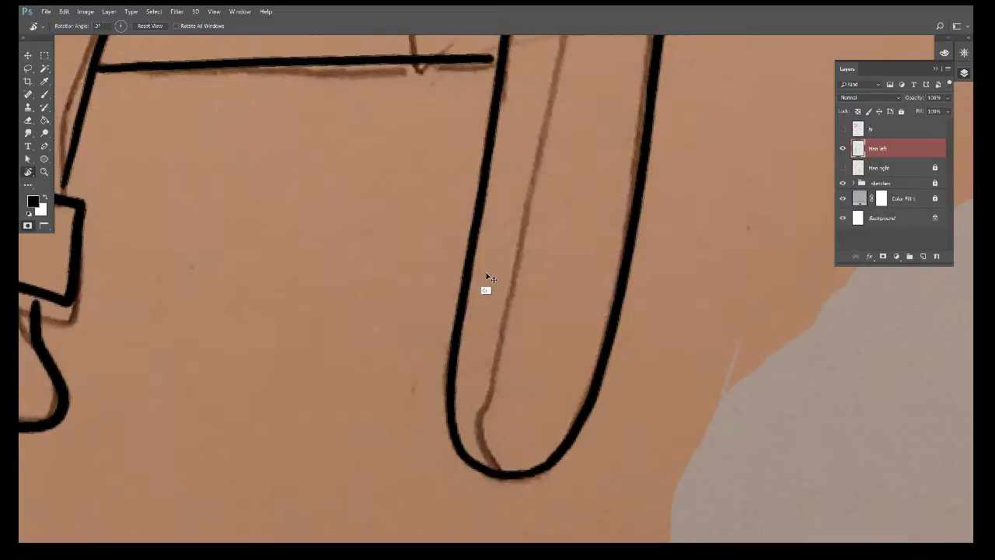
{"action": "key", "text": "q"}
{"action": "key", "text": "v"}
{"action": "key", "text": "b"}
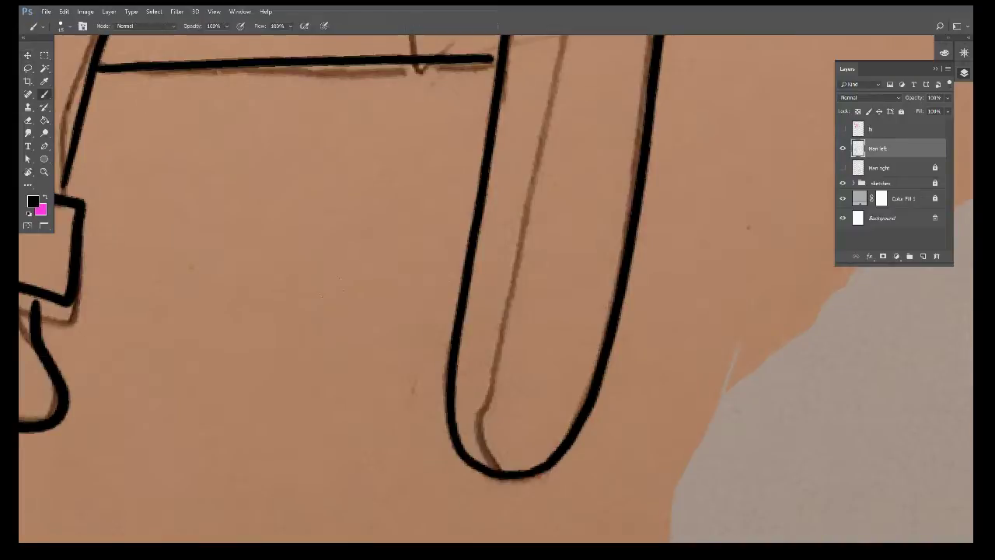
{"action": "left_click_drag", "start_coordinate": [313, 289], "coordinate": [355, 353]}
Step: Rotate the view along the seat rail and ink its upper edge
{"action": "scroll", "coordinate": [360, 342], "scroll_direction": "down", "scroll_amount": 2}
{"action": "scroll", "coordinate": [361, 344], "scroll_direction": "down", "scroll_amount": 2}
{"action": "scroll", "coordinate": [362, 344], "scroll_direction": "down", "scroll_amount": 3}
{"action": "scroll", "coordinate": [362, 344], "scroll_direction": "up", "scroll_amount": 3}
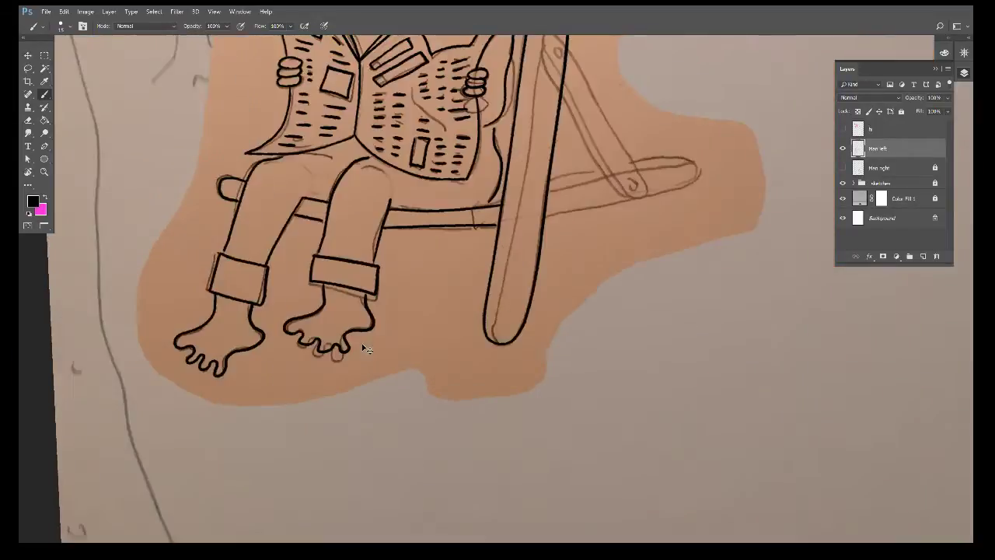
{"action": "scroll", "coordinate": [365, 348], "scroll_direction": "up", "scroll_amount": 3}
{"action": "left_click_drag", "start_coordinate": [657, 230], "coordinate": [366, 396]}
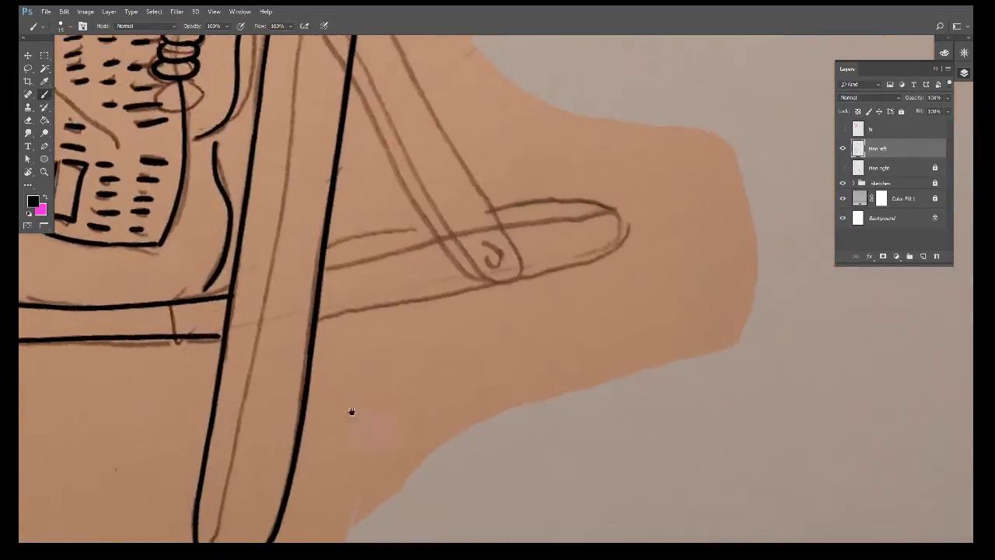
{"action": "key", "text": "r"}
{"action": "mouse_move", "coordinate": [550, 327]}
{"action": "left_mouse_down"}
{"action": "mouse_move", "coordinate": [482, 384]}
{"action": "mouse_move", "coordinate": [186, 498]}
{"action": "left_mouse_up"}
{"action": "left_click_drag", "start_coordinate": [108, 267], "coordinate": [166, 306]}
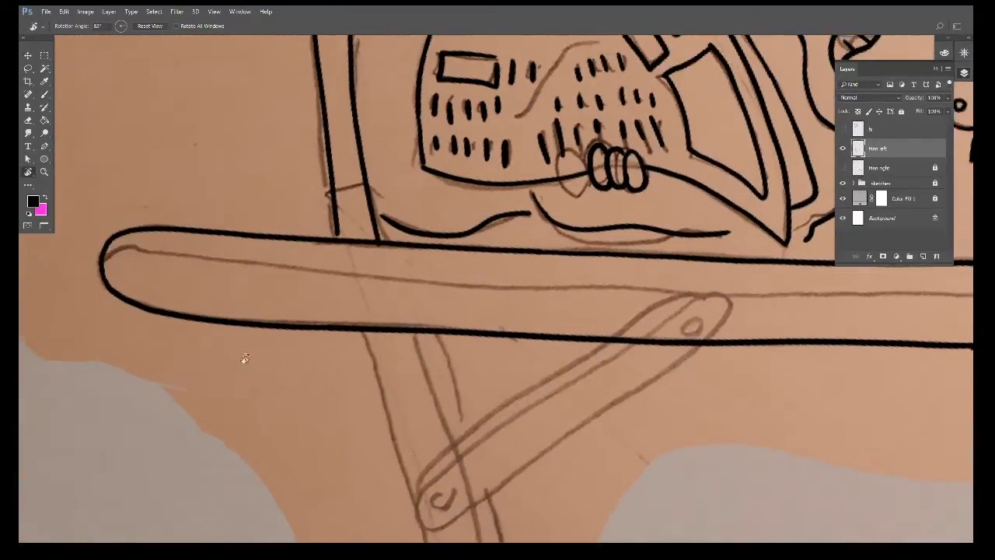
{"action": "key", "text": "b"}
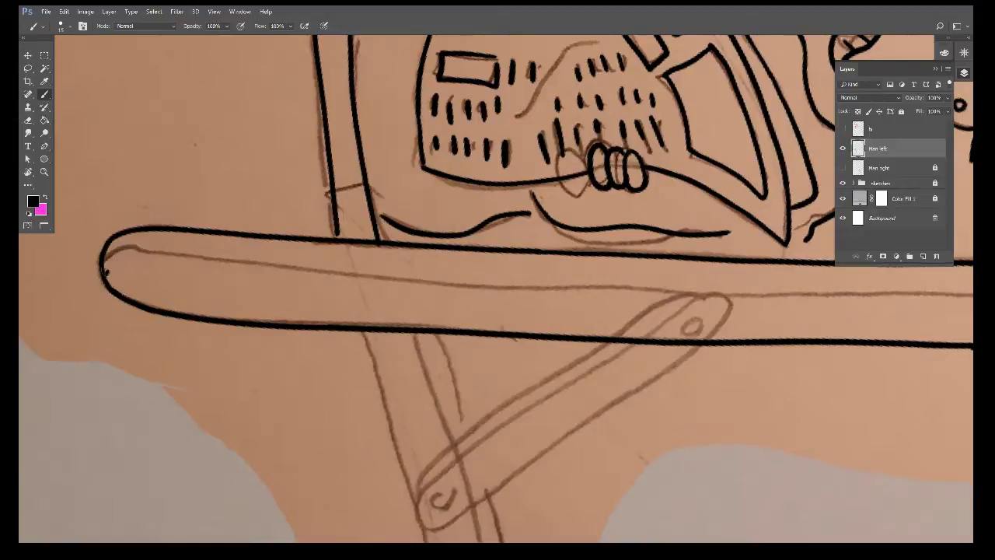
{"action": "mouse_move", "coordinate": [184, 259]}
{"action": "left_mouse_down"}
{"action": "mouse_move", "coordinate": [826, 294]}
{"action": "mouse_move", "coordinate": [213, 295]}
{"action": "mouse_move", "coordinate": [396, 262]}
{"action": "mouse_move", "coordinate": [623, 263]}
{"action": "left_mouse_up"}
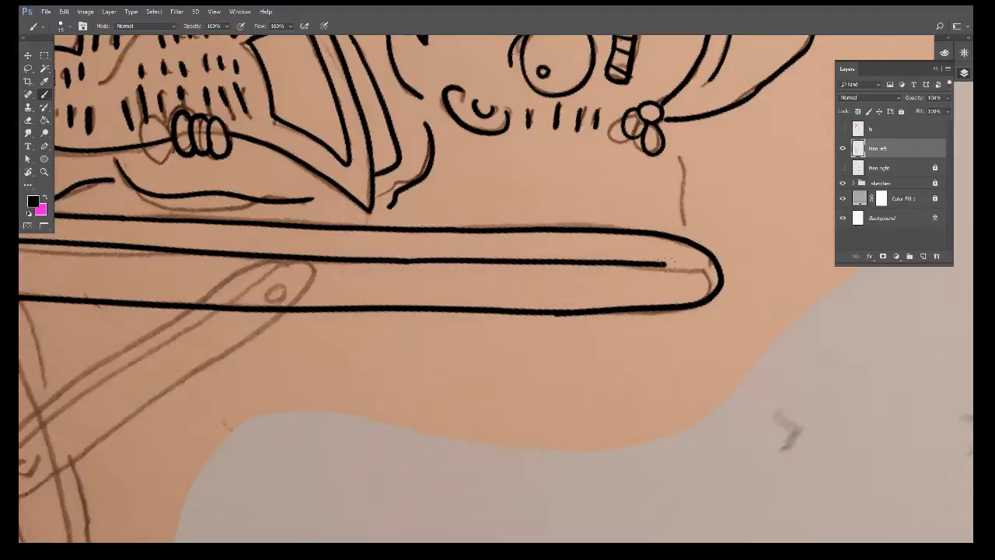
Step: Ink the rear bar's lower edge, rounded end and top line
{"action": "left_click_drag", "start_coordinate": [306, 413], "coordinate": [788, 292]}
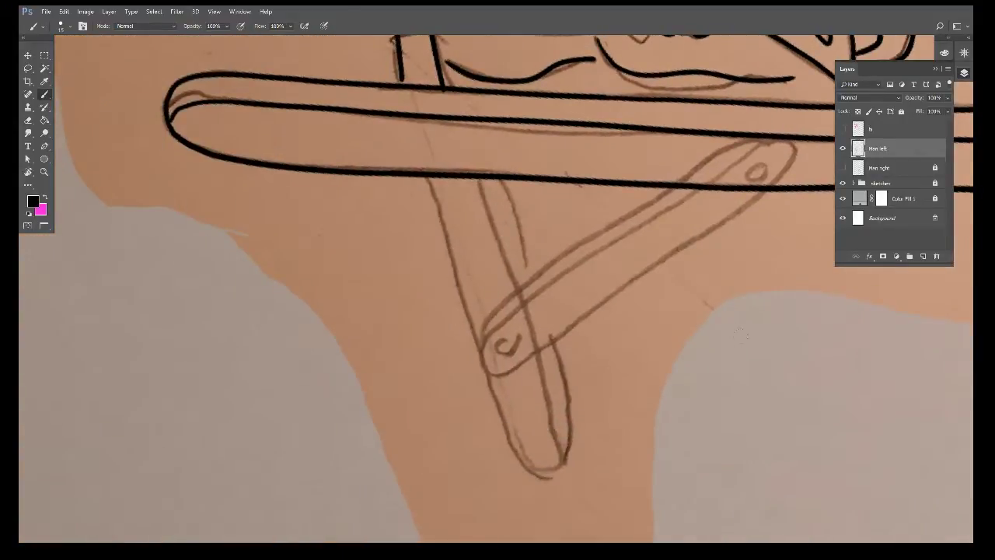
{"action": "key", "text": "r"}
{"action": "mouse_move", "coordinate": [771, 329]}
{"action": "left_mouse_down"}
{"action": "mouse_move", "coordinate": [684, 215]}
{"action": "mouse_move", "coordinate": [526, 148]}
{"action": "mouse_move", "coordinate": [539, 153]}
{"action": "mouse_move", "coordinate": [551, 241]}
{"action": "left_mouse_up"}
{"action": "scroll", "coordinate": [565, 272], "scroll_direction": "up", "scroll_amount": 3}
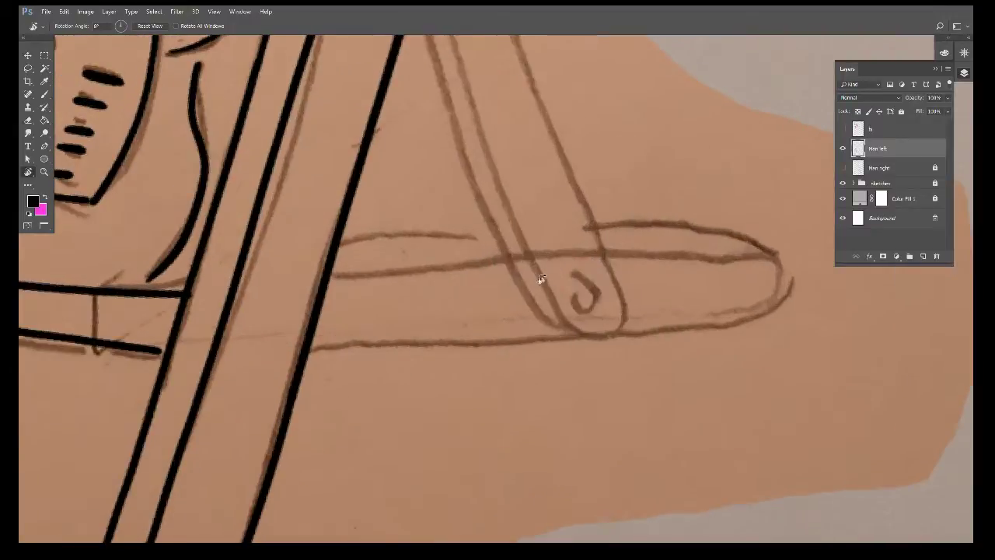
{"action": "scroll", "coordinate": [366, 373], "scroll_direction": "down", "scroll_amount": 1}
{"action": "key", "text": "b"}
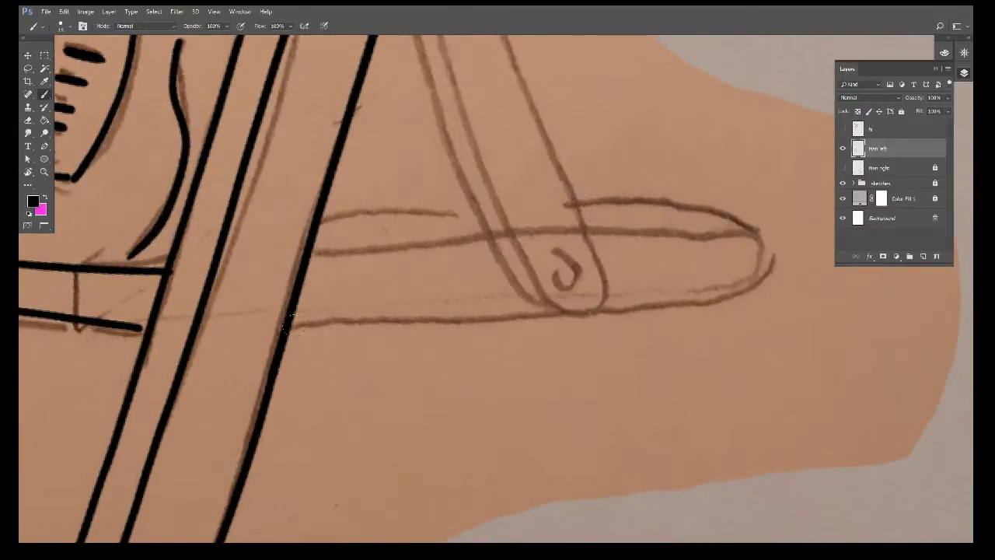
{"action": "left_click_drag", "start_coordinate": [297, 326], "coordinate": [742, 290]}
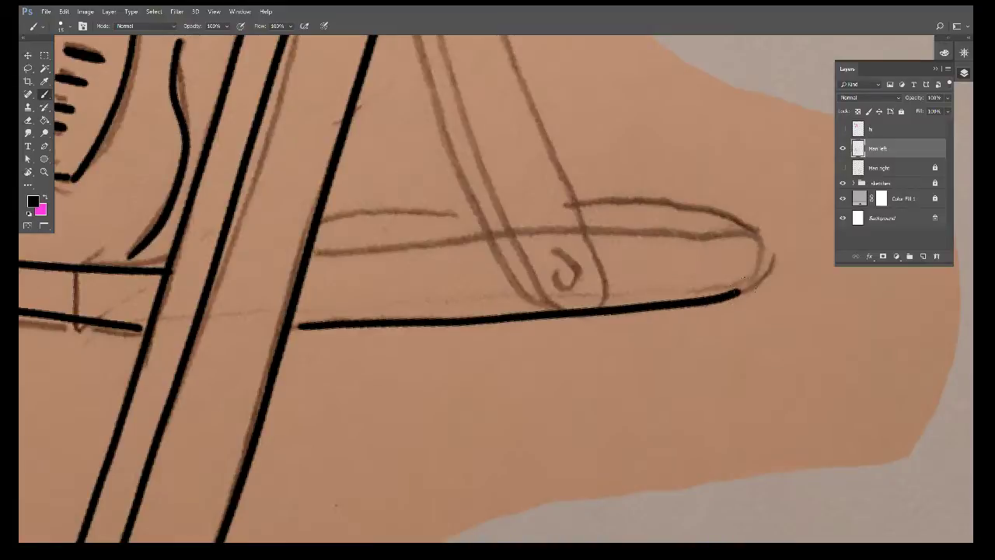
{"action": "mouse_move", "coordinate": [763, 245]}
{"action": "left_mouse_down"}
{"action": "mouse_move", "coordinate": [666, 228]}
{"action": "mouse_move", "coordinate": [345, 247]}
{"action": "left_mouse_up"}
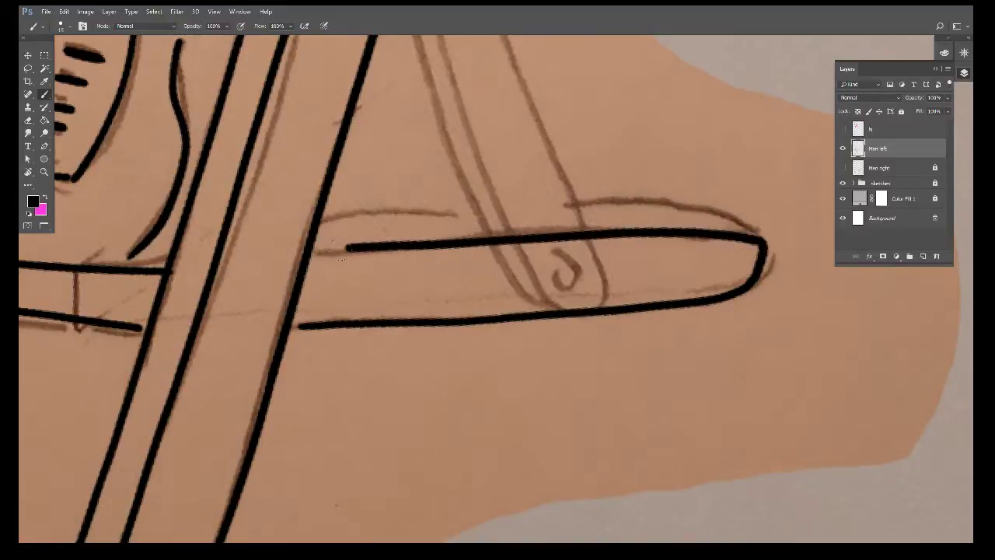
{"action": "left_click_drag", "start_coordinate": [318, 210], "coordinate": [694, 205]}
{"action": "mouse_move", "coordinate": [641, 257]}
{"action": "left_mouse_down"}
{"action": "mouse_move", "coordinate": [594, 459]}
{"action": "mouse_move", "coordinate": [336, 472]}
{"action": "left_mouse_up"}
{"action": "key", "text": "r"}
{"action": "left_click_drag", "start_coordinate": [416, 467], "coordinate": [384, 469]}
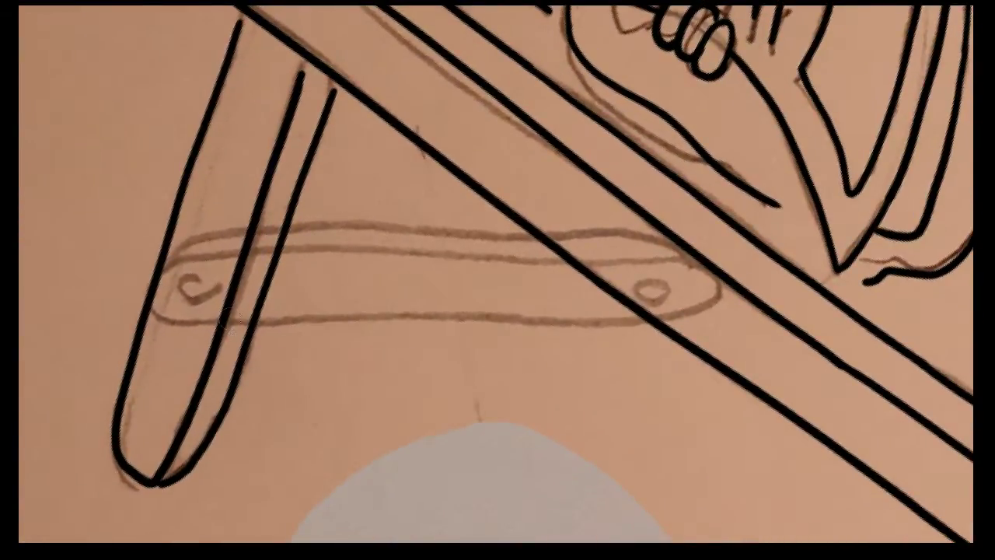
Step: Ink the cross-brace's two rivet holes and its lower and upper edges
{"action": "mouse_move", "coordinate": [198, 276]}
{"action": "left_mouse_down"}
{"action": "mouse_move", "coordinate": [200, 286]}
{"action": "mouse_move", "coordinate": [187, 273]}
{"action": "left_mouse_up"}
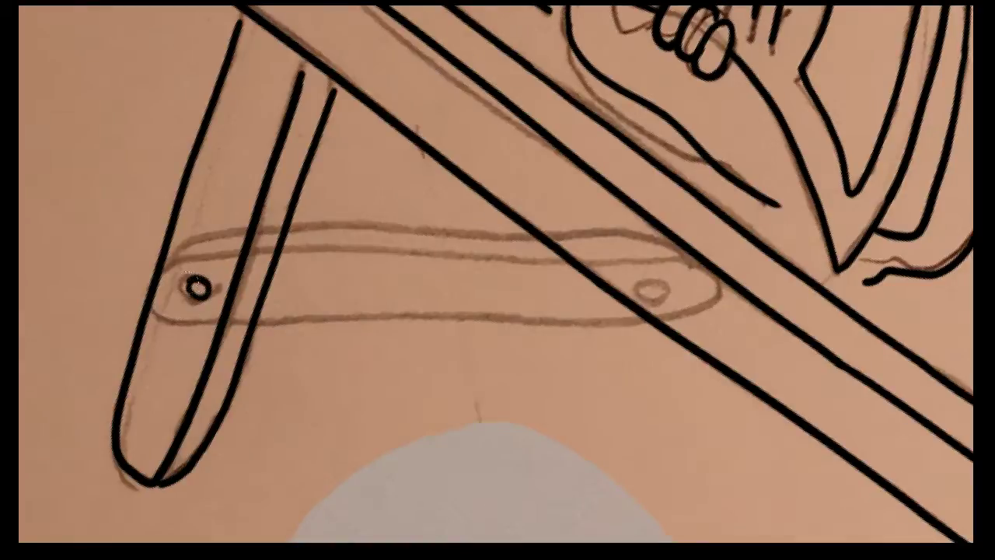
{"action": "mouse_move", "coordinate": [669, 277]}
{"action": "left_mouse_down"}
{"action": "mouse_move", "coordinate": [665, 299]}
{"action": "mouse_move", "coordinate": [664, 277]}
{"action": "left_mouse_up"}
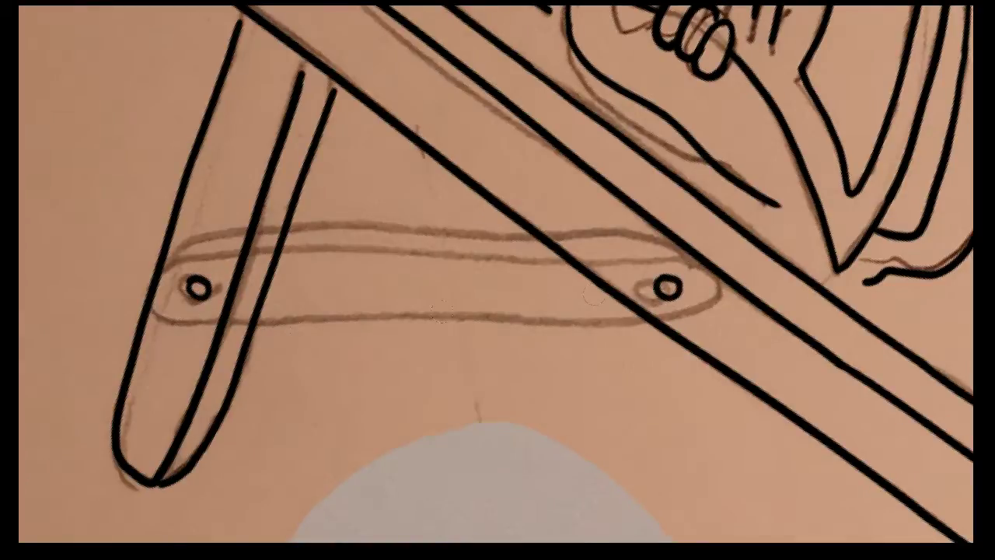
{"action": "mouse_move", "coordinate": [149, 300]}
{"action": "left_mouse_down"}
{"action": "mouse_move", "coordinate": [170, 317]}
{"action": "mouse_move", "coordinate": [289, 322]}
{"action": "mouse_move", "coordinate": [640, 319]}
{"action": "mouse_move", "coordinate": [699, 318]}
{"action": "mouse_move", "coordinate": [727, 286]}
{"action": "mouse_move", "coordinate": [696, 258]}
{"action": "mouse_move", "coordinate": [225, 246]}
{"action": "mouse_move", "coordinate": [167, 264]}
{"action": "mouse_move", "coordinate": [154, 289]}
{"action": "mouse_move", "coordinate": [159, 317]}
{"action": "left_mouse_up"}
{"action": "mouse_move", "coordinate": [163, 252]}
{"action": "left_mouse_down"}
{"action": "mouse_move", "coordinate": [250, 229]}
{"action": "mouse_move", "coordinate": [595, 228]}
{"action": "mouse_move", "coordinate": [654, 230]}
{"action": "mouse_move", "coordinate": [693, 257]}
{"action": "left_mouse_up"}
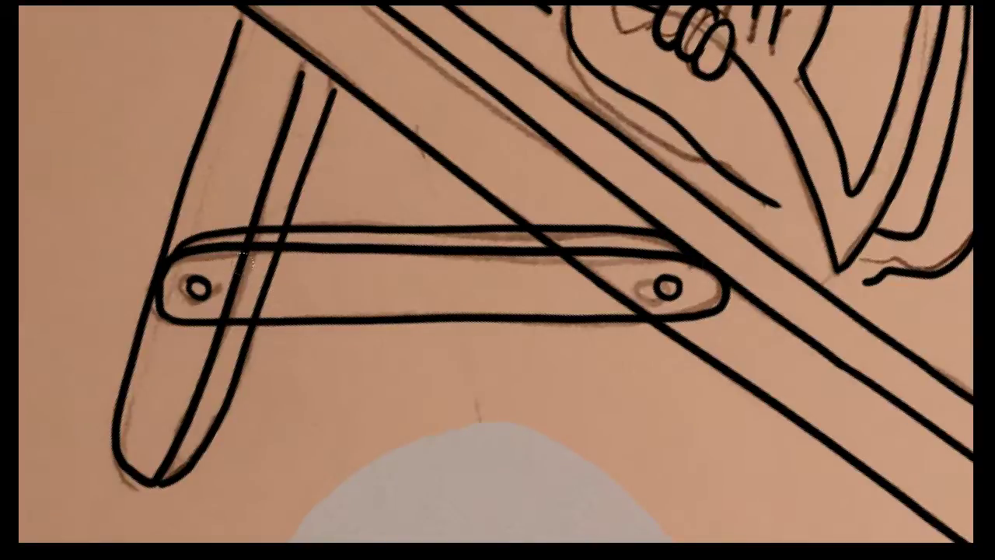
Step: Erase the leg line and diagonal frame line showing inside the cross-brace
{"action": "mouse_move", "coordinate": [243, 263]}
{"action": "left_mouse_down"}
{"action": "mouse_move", "coordinate": [227, 316]}
{"action": "mouse_move", "coordinate": [267, 285]}
{"action": "left_mouse_up"}
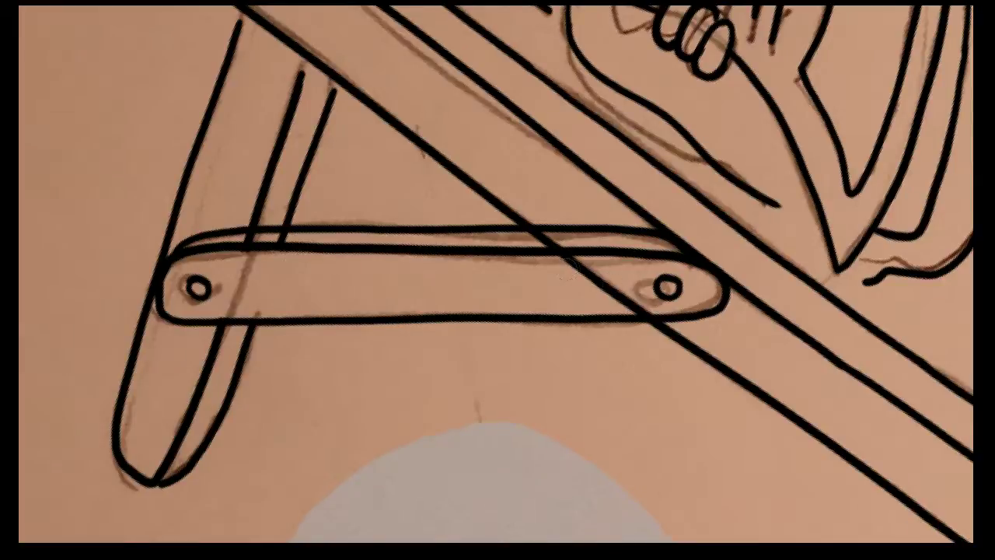
{"action": "left_click_drag", "start_coordinate": [565, 258], "coordinate": [612, 294]}
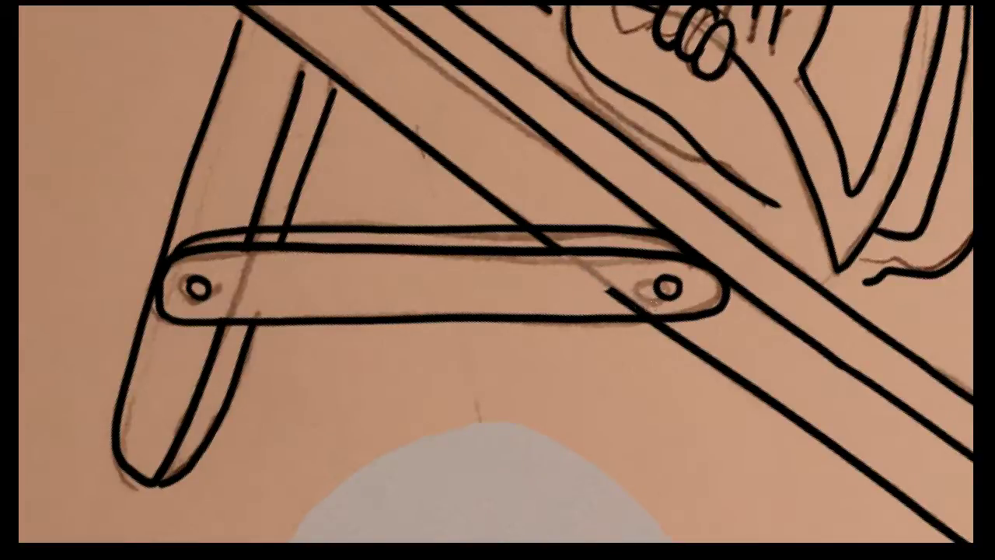
{"action": "left_click_drag", "start_coordinate": [648, 311], "coordinate": [598, 285]}
{"action": "left_click_drag", "start_coordinate": [539, 237], "coordinate": [551, 244]}
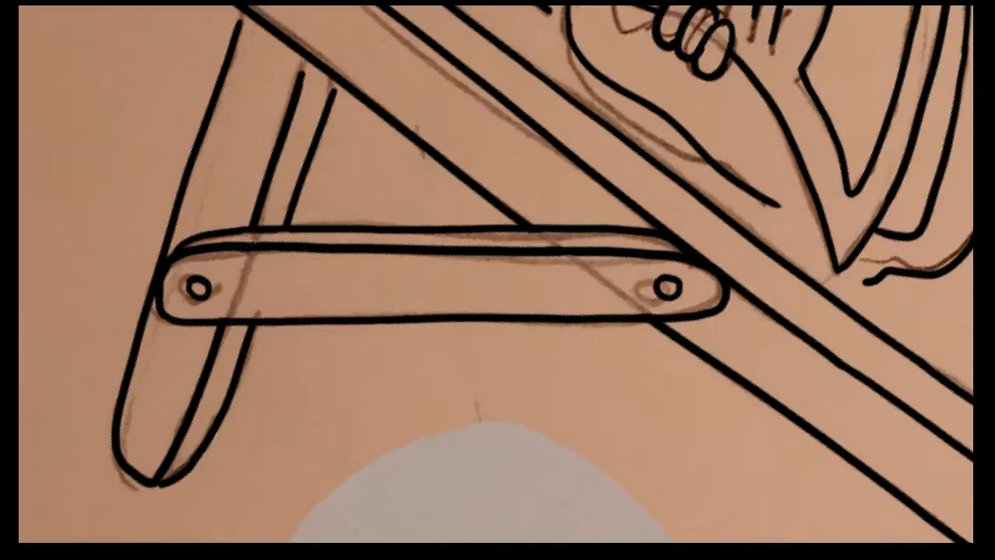
Step: Hide the pencil sketches, reset the rotation, and zoom to check the ink work
{"action": "key", "text": "Tab"}
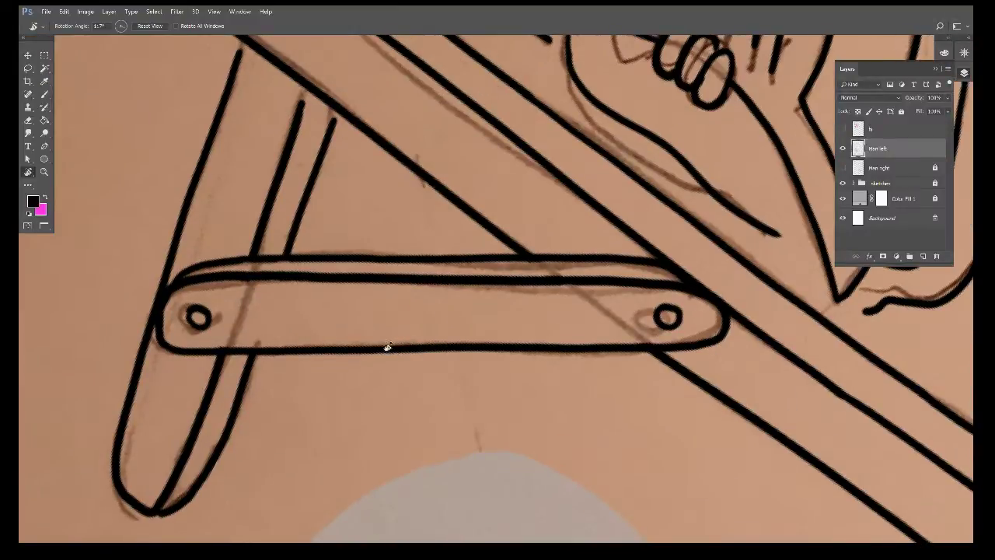
{"action": "left_click", "coordinate": [843, 183]}
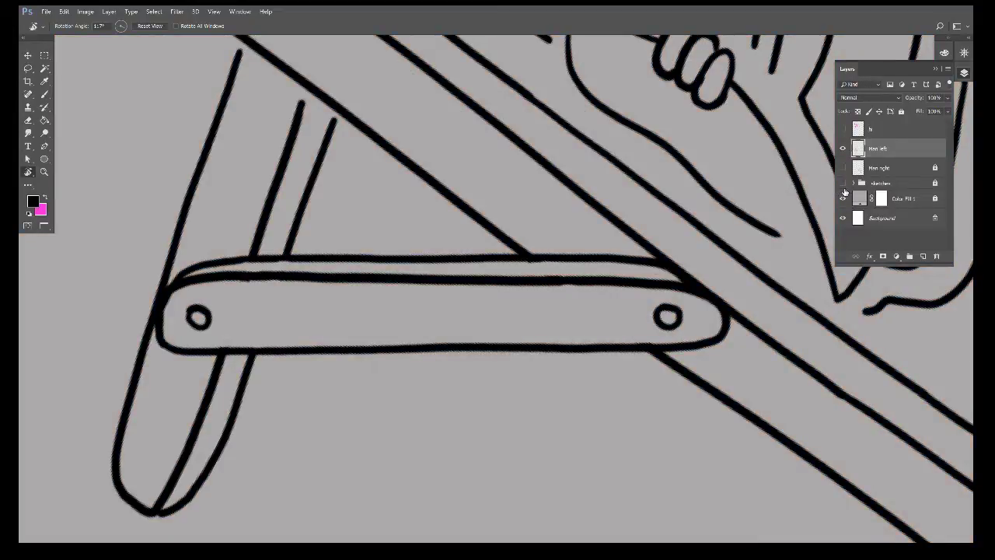
{"action": "left_click", "coordinate": [152, 28]}
{"action": "key", "text": "ctrl+0"}
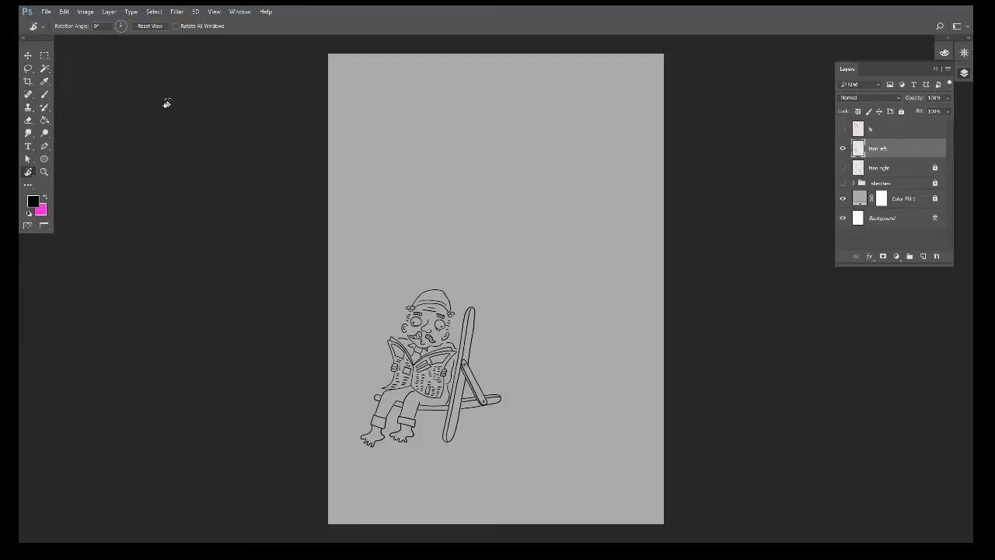
{"action": "key", "text": "ctrl+plus"}
{"action": "key", "text": "ctrl+plus"}
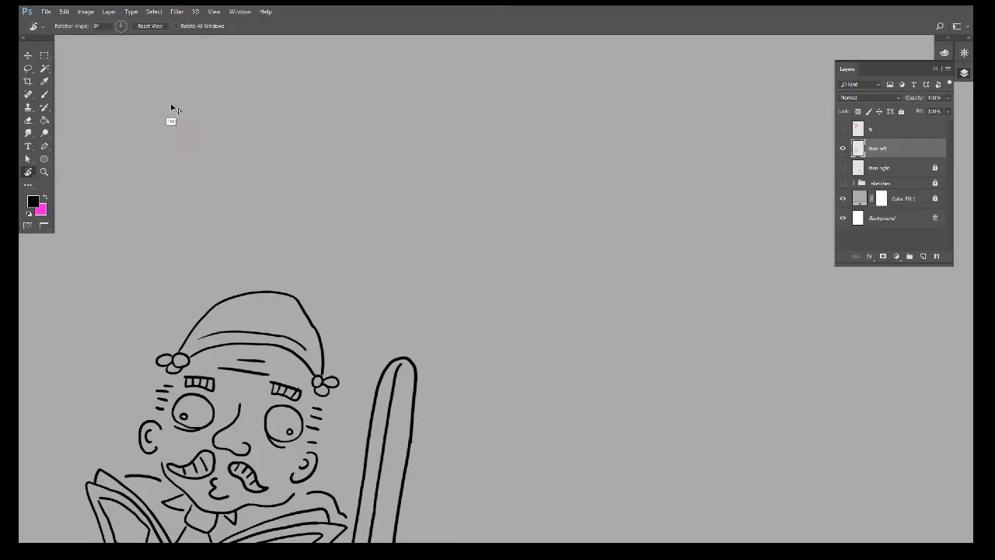
{"action": "key", "text": "ctrl+minus"}
{"action": "key", "text": "ctrl+minus"}
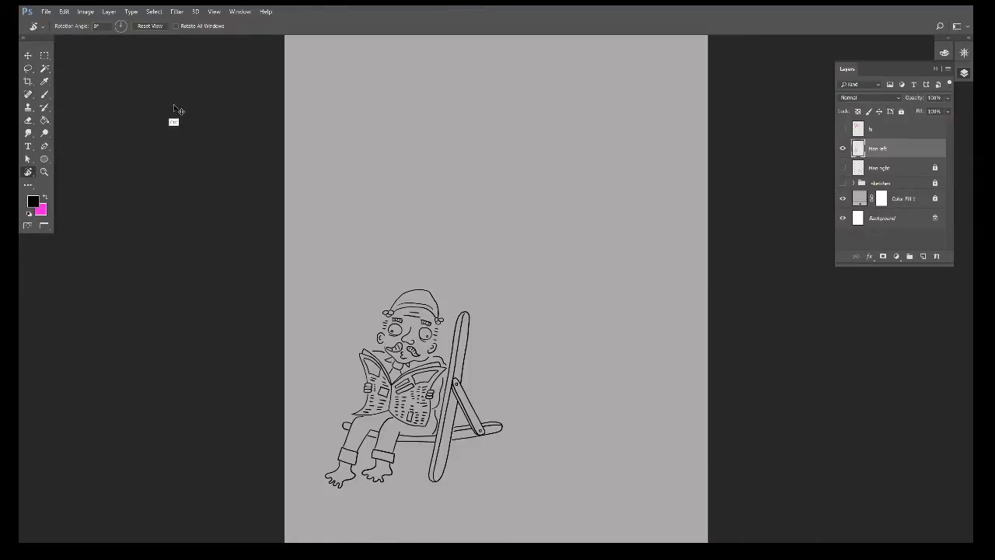
{"action": "key", "text": "ctrl+plus"}
{"action": "key", "text": "ctrl+minus"}
Step: Show the sketches, hide the orange blob and both men's layers, and add a new layer
{"action": "left_click", "coordinate": [841, 183]}
{"action": "left_click", "coordinate": [842, 167]}
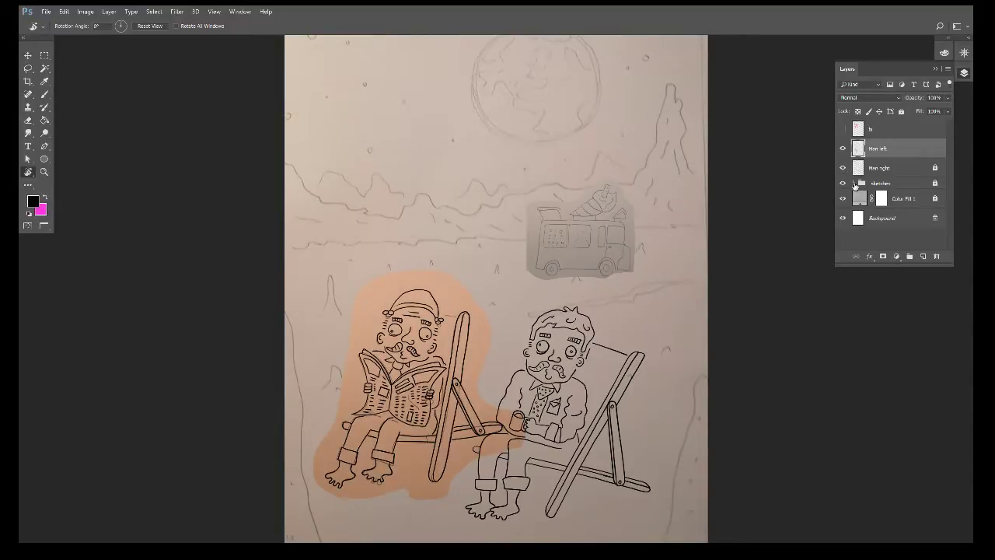
{"action": "left_click", "coordinate": [854, 184]}
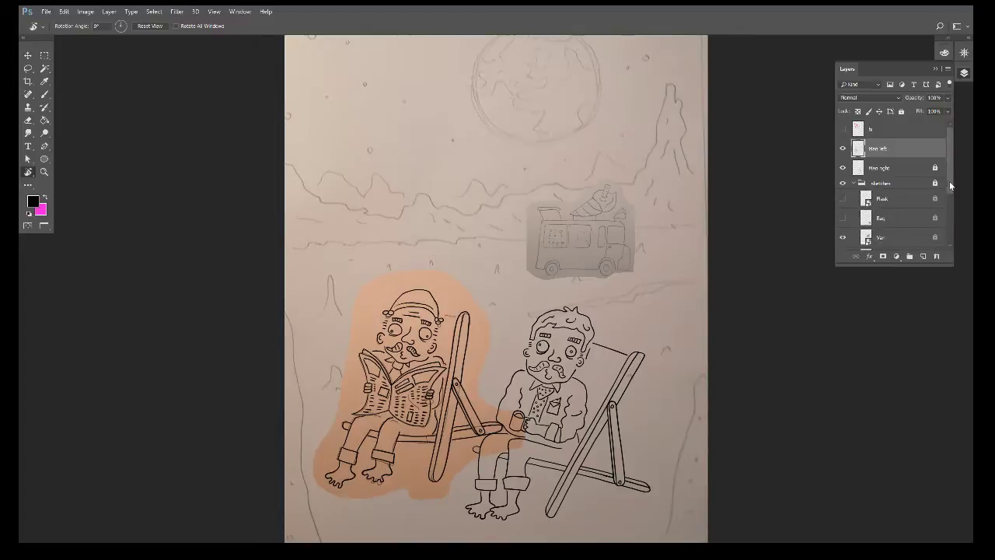
{"action": "left_click_drag", "start_coordinate": [949, 185], "coordinate": [946, 215]}
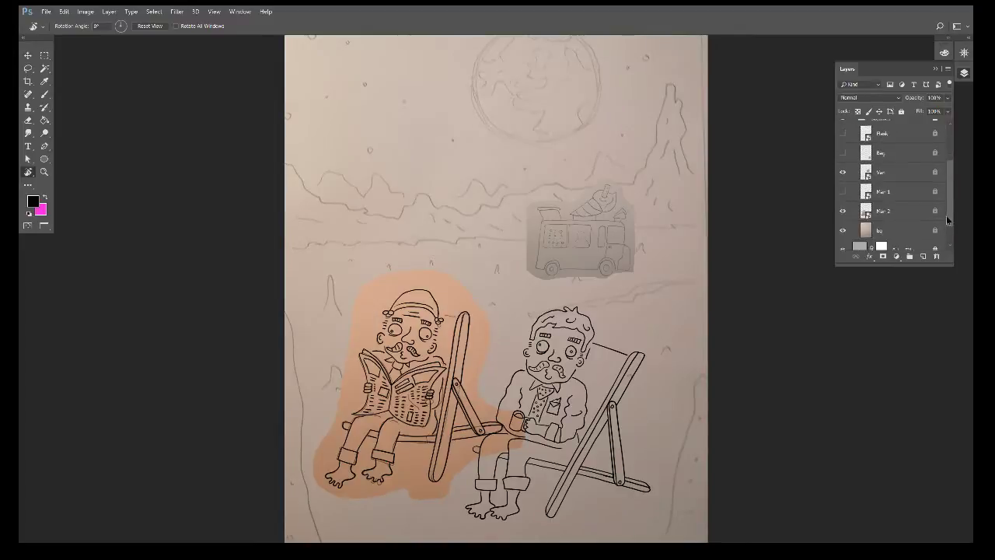
{"action": "left_click", "coordinate": [844, 202]}
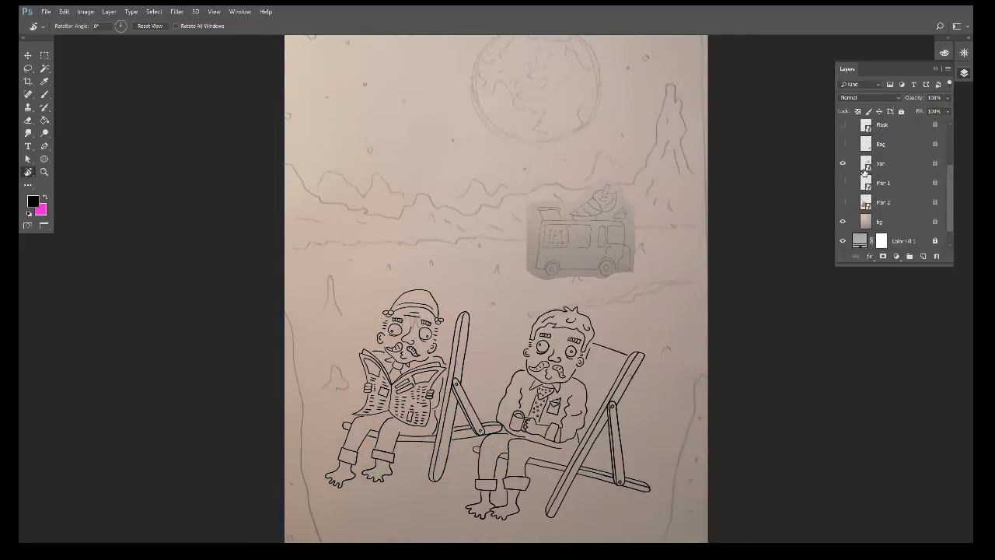
{"action": "left_click_drag", "start_coordinate": [951, 183], "coordinate": [950, 149]}
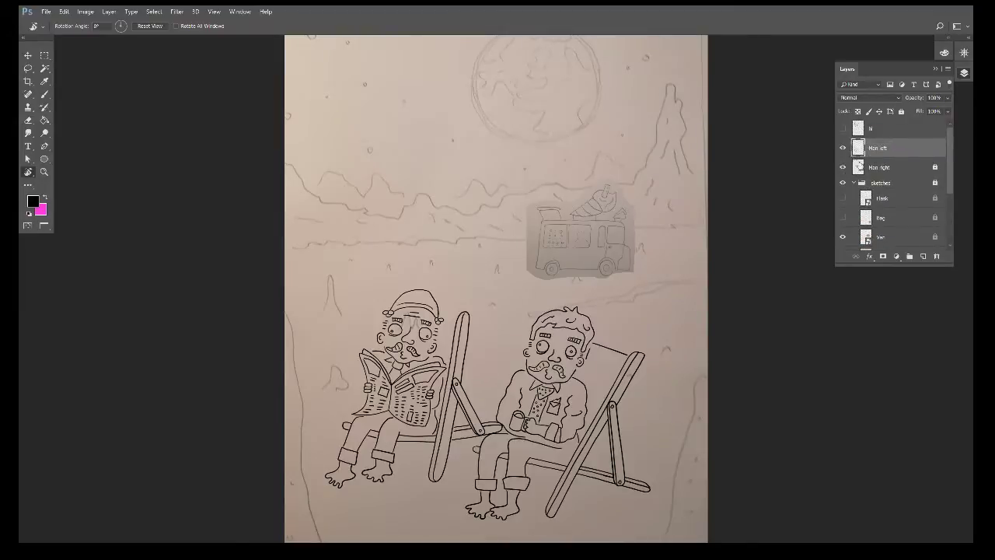
{"action": "left_click_drag", "start_coordinate": [844, 147], "coordinate": [844, 168]}
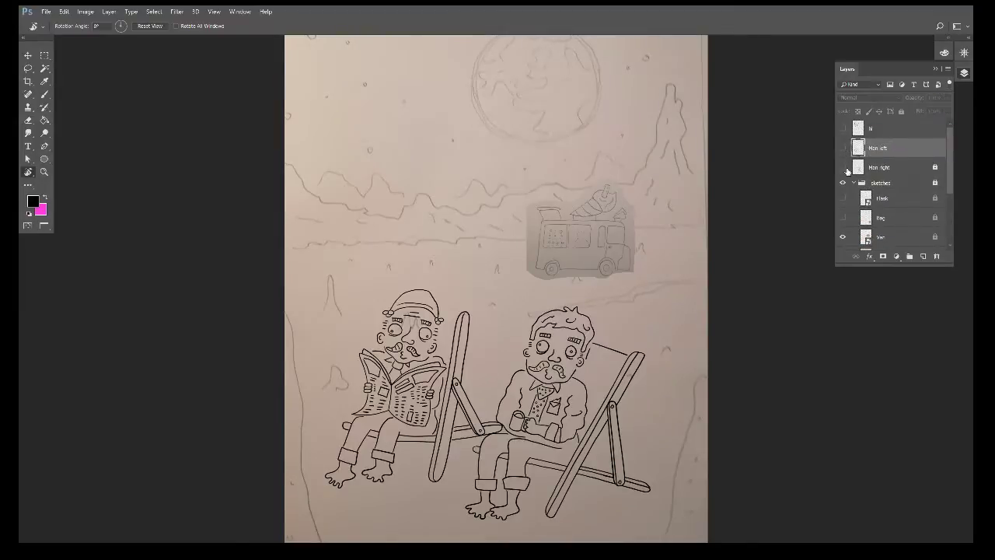
{"action": "left_click", "coordinate": [923, 257]}
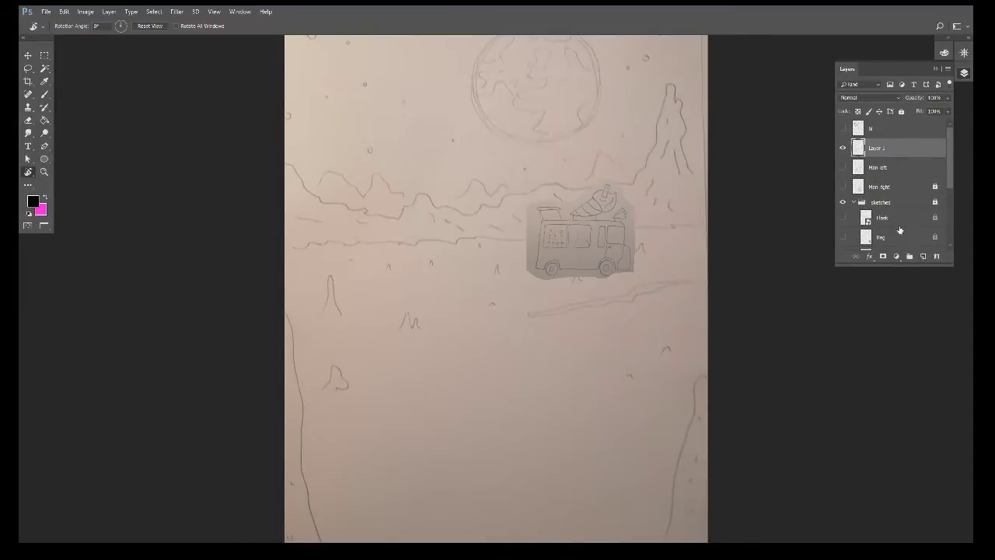
Step: Show the Flask and Bag sketch layers and zoom in on the bag sketch
{"action": "left_click", "coordinate": [843, 217]}
{"action": "left_click", "coordinate": [843, 237]}
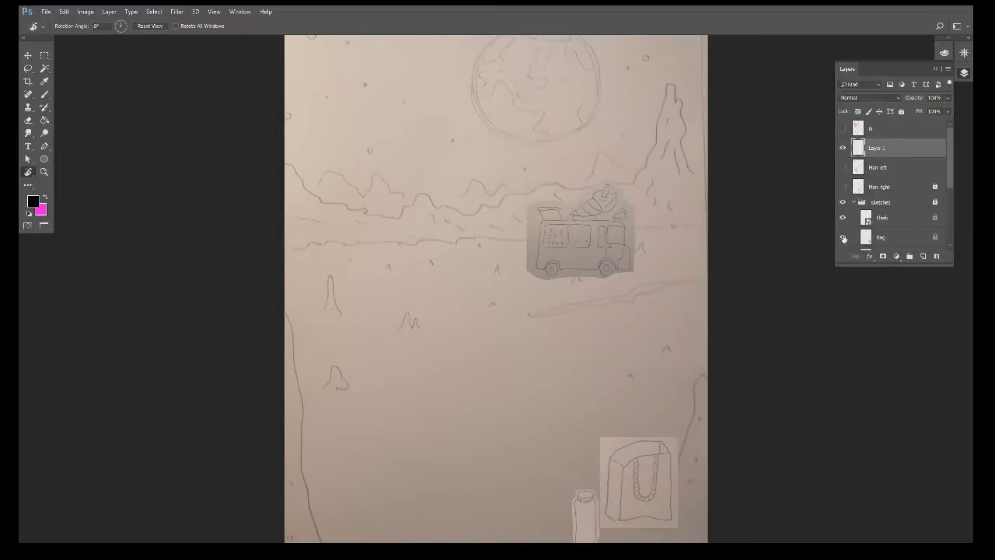
{"action": "key", "text": "z"}
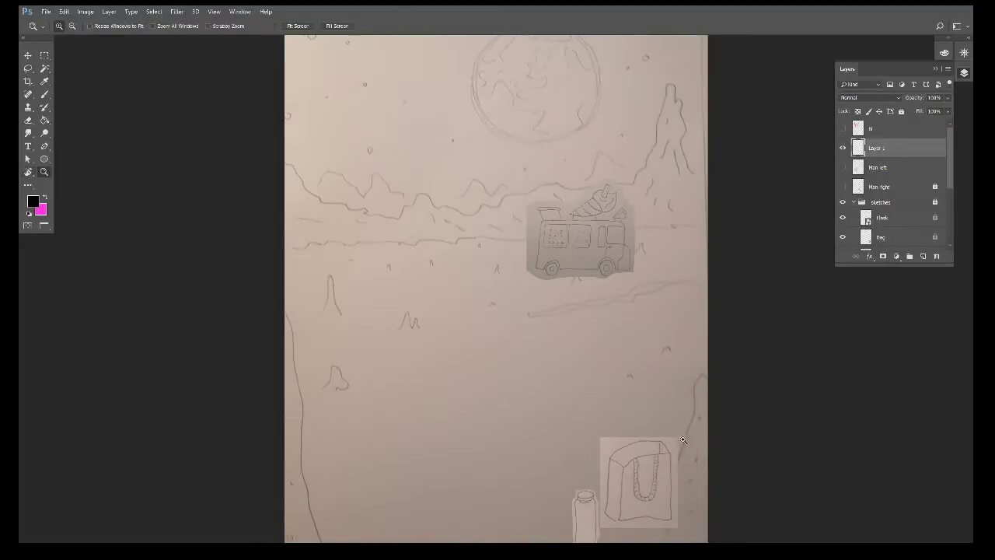
{"action": "left_click", "coordinate": [684, 521]}
{"action": "left_click", "coordinate": [533, 410]}
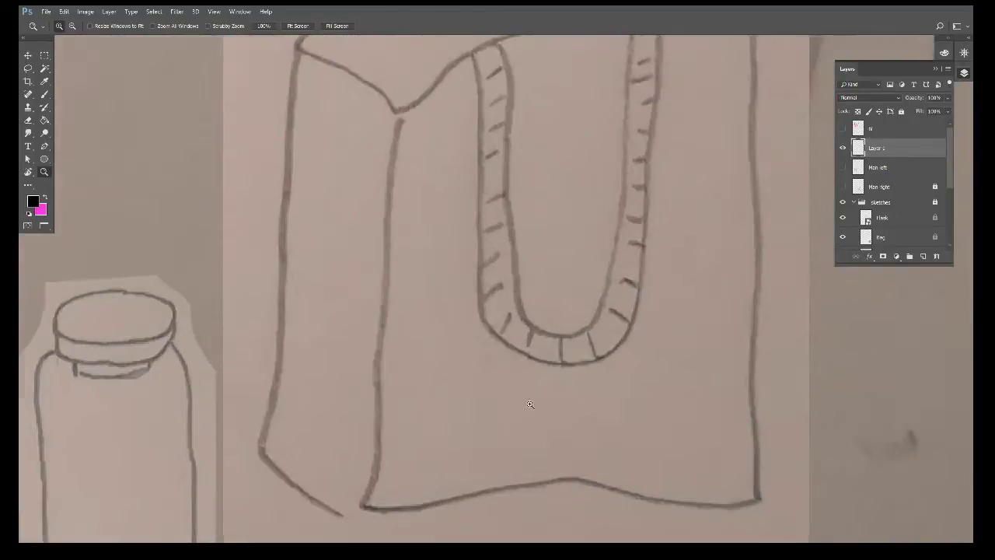
{"action": "left_click_drag", "start_coordinate": [406, 388], "coordinate": [380, 334]}
Step: Ink the bag's bottom, lower-left, top-front, top-back and right front edges in black
{"action": "key", "text": "b"}
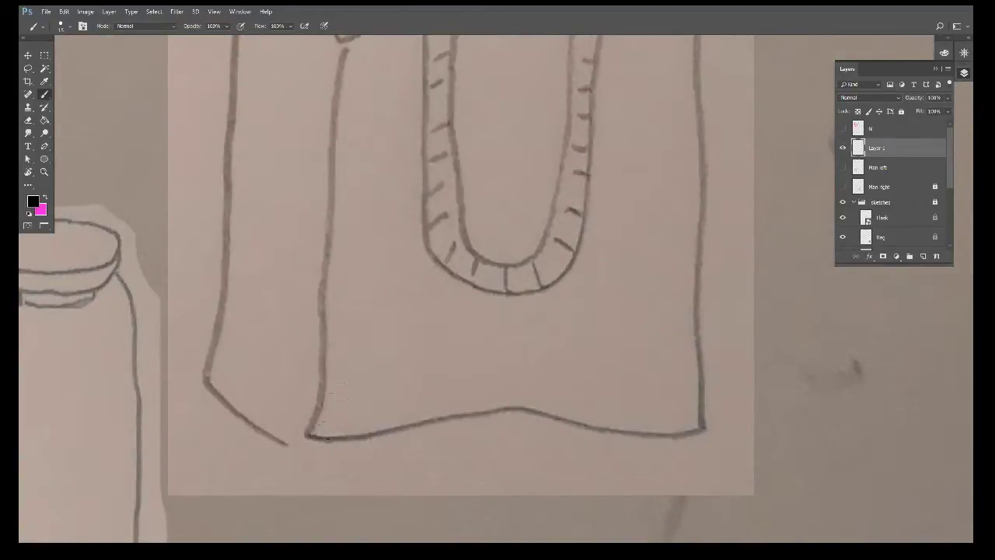
{"action": "mouse_move", "coordinate": [308, 437]}
{"action": "left_mouse_down"}
{"action": "mouse_move", "coordinate": [586, 419]}
{"action": "mouse_move", "coordinate": [694, 435]}
{"action": "left_mouse_up"}
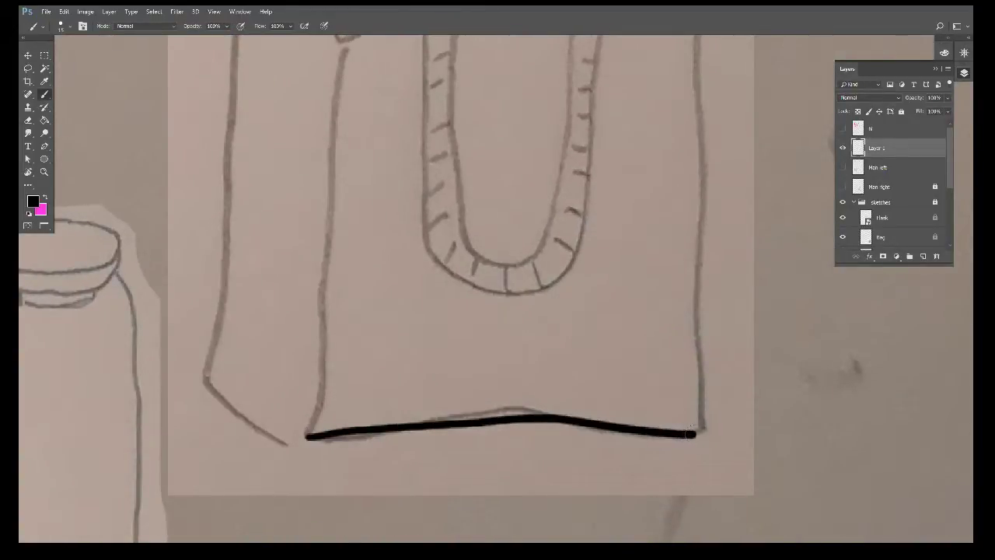
{"action": "left_click_drag", "start_coordinate": [208, 376], "coordinate": [308, 438]}
{"action": "scroll", "coordinate": [558, 332], "scroll_direction": "up", "scroll_amount": 3}
{"action": "key", "text": "r"}
{"action": "mouse_move", "coordinate": [558, 332]}
{"action": "left_mouse_down"}
{"action": "mouse_move", "coordinate": [477, 422]}
{"action": "mouse_move", "coordinate": [358, 304]}
{"action": "left_mouse_up"}
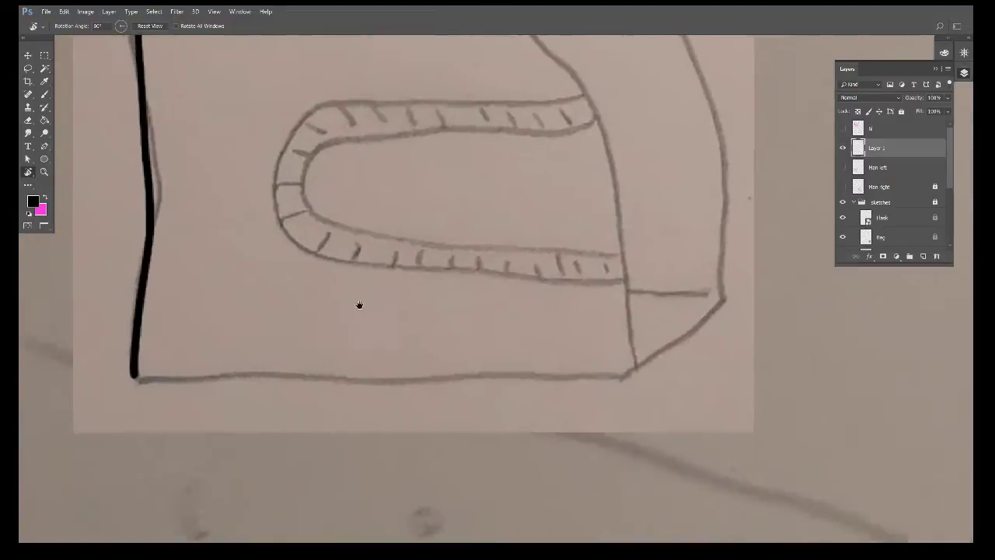
{"action": "key", "text": "b"}
{"action": "left_click_drag", "start_coordinate": [129, 363], "coordinate": [628, 359]}
{"action": "left_click_drag", "start_coordinate": [525, 260], "coordinate": [576, 428]}
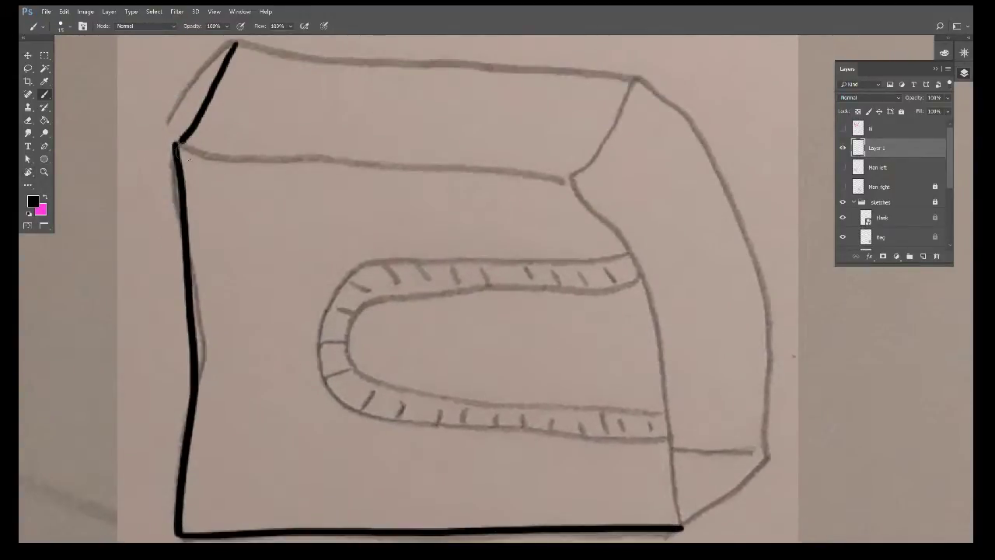
{"action": "left_click_drag", "start_coordinate": [179, 148], "coordinate": [553, 180]}
{"action": "left_click_drag", "start_coordinate": [327, 108], "coordinate": [322, 153]}
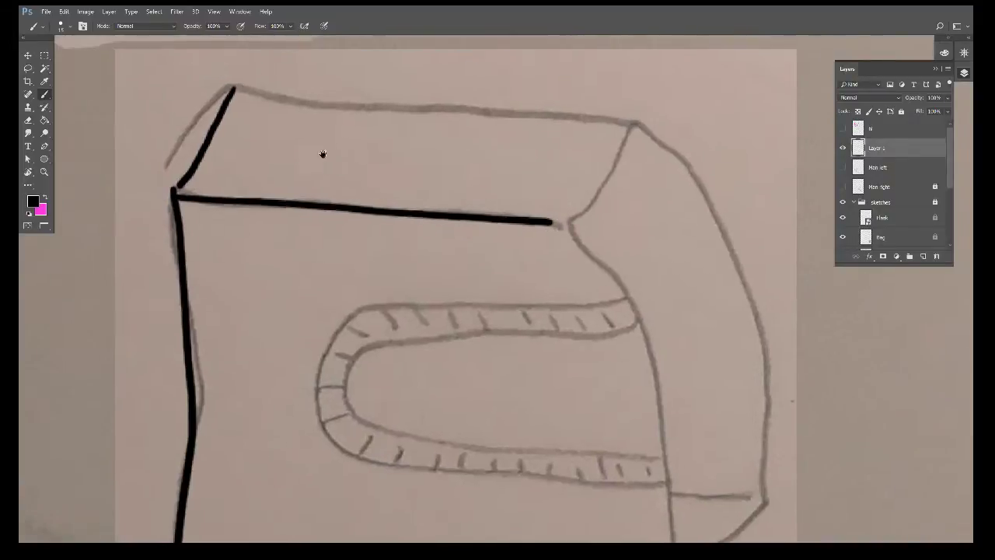
{"action": "mouse_move", "coordinate": [233, 90]}
{"action": "left_mouse_down"}
{"action": "mouse_move", "coordinate": [629, 124]}
{"action": "mouse_move", "coordinate": [568, 221]}
{"action": "left_mouse_up"}
{"action": "mouse_move", "coordinate": [628, 288]}
{"action": "left_mouse_down"}
{"action": "mouse_move", "coordinate": [466, 106]}
{"action": "mouse_move", "coordinate": [463, 147]}
{"action": "left_mouse_up"}
{"action": "mouse_move", "coordinate": [421, 93]}
{"action": "left_mouse_down"}
{"action": "mouse_move", "coordinate": [497, 194]}
{"action": "mouse_move", "coordinate": [528, 436]}
{"action": "left_mouse_up"}
Step: Turn the canvas nearly upright and ink the bag's upper-left top edge
{"action": "key", "text": "r"}
{"action": "mouse_move", "coordinate": [637, 315]}
{"action": "left_mouse_down"}
{"action": "mouse_move", "coordinate": [495, 176]}
{"action": "mouse_move", "coordinate": [415, 115]}
{"action": "left_mouse_up"}
{"action": "key", "text": "b"}
{"action": "mouse_move", "coordinate": [194, 274]}
{"action": "left_mouse_down"}
{"action": "mouse_move", "coordinate": [233, 233]}
{"action": "mouse_move", "coordinate": [404, 177]}
{"action": "mouse_move", "coordinate": [577, 176]}
{"action": "mouse_move", "coordinate": [636, 255]}
{"action": "left_mouse_up"}
{"action": "left_click_drag", "start_coordinate": [573, 175], "coordinate": [566, 255]}
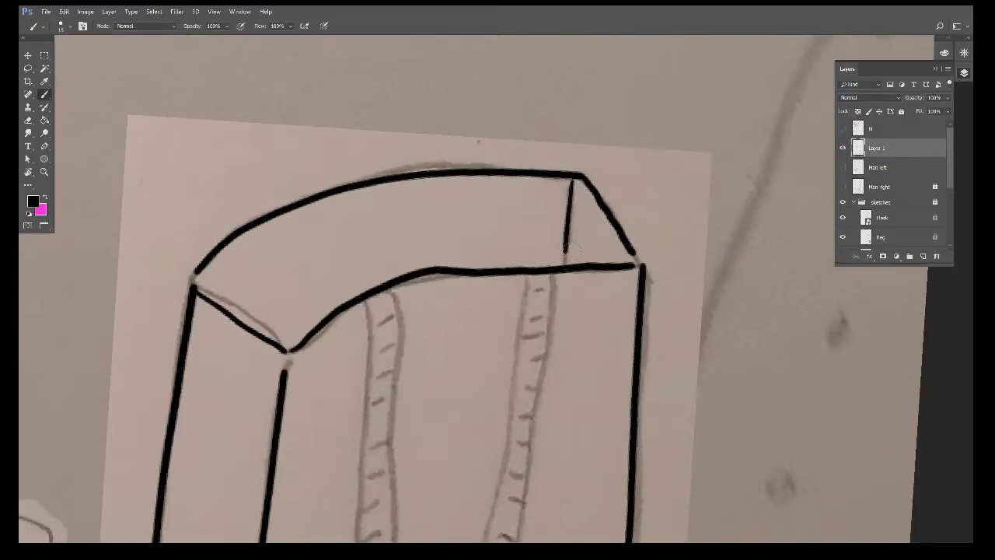
{"action": "scroll", "coordinate": [471, 287], "scroll_direction": "down", "scroll_amount": 2}
{"action": "scroll", "coordinate": [497, 247], "scroll_direction": "down", "scroll_amount": 4}
{"action": "scroll", "coordinate": [500, 287], "scroll_direction": "up", "scroll_amount": 1}
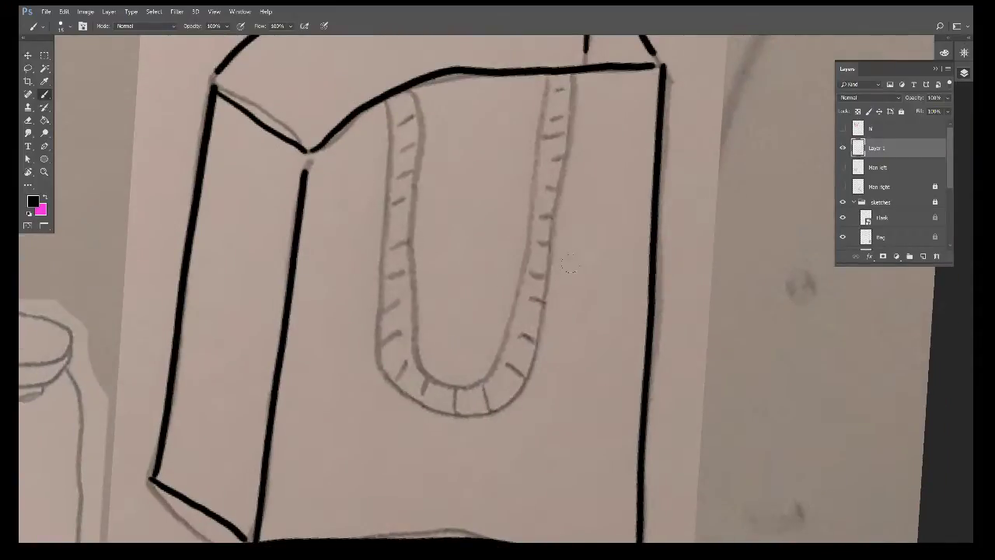
Step: Ink the inner and outer edges of the bag's handle loop, with the bag turned sideways
{"action": "key", "text": "r"}
{"action": "left_click_drag", "start_coordinate": [586, 272], "coordinate": [464, 198]}
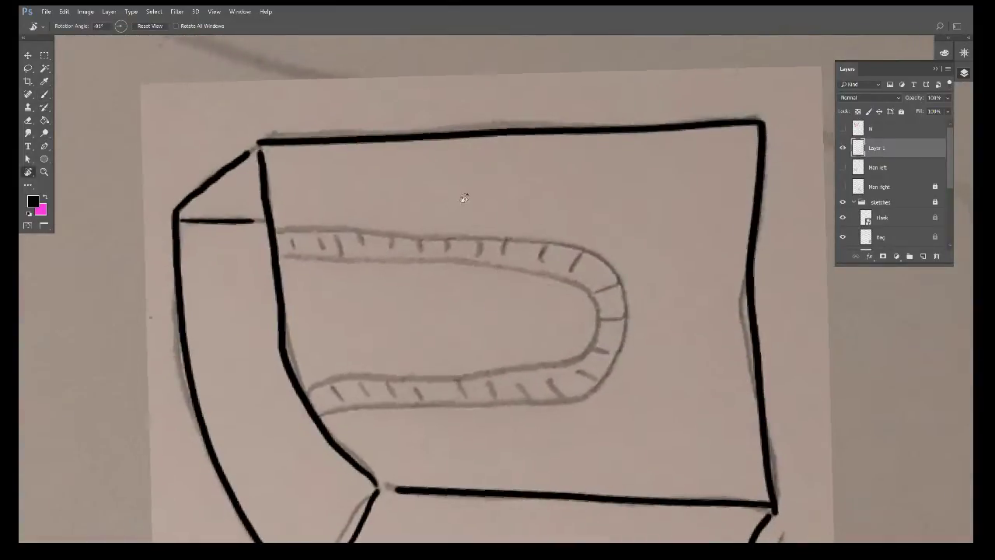
{"action": "scroll", "coordinate": [464, 198], "scroll_direction": "up", "scroll_amount": 2}
{"action": "scroll", "coordinate": [455, 329], "scroll_direction": "down", "scroll_amount": 2}
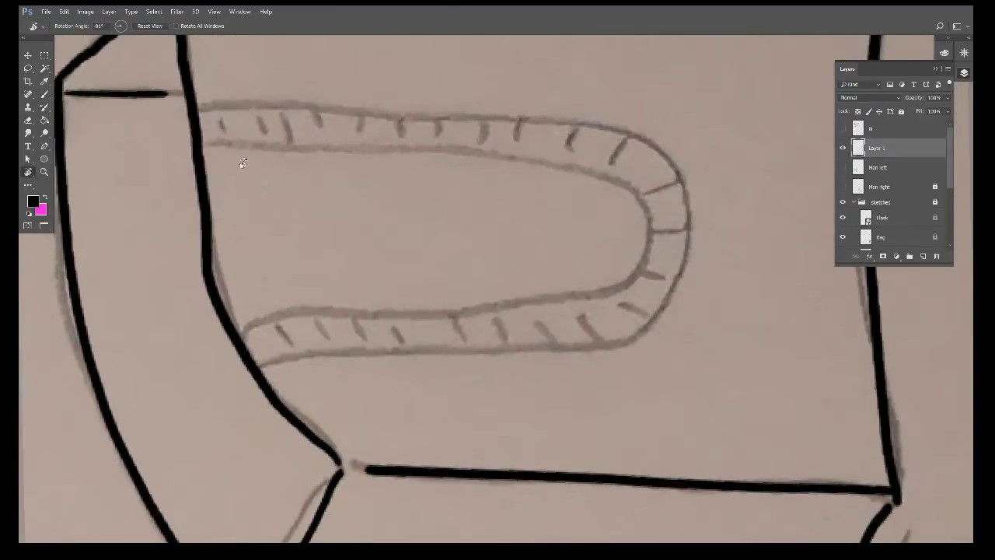
{"action": "key", "text": "b"}
{"action": "mouse_move", "coordinate": [202, 145]}
{"action": "left_mouse_down"}
{"action": "mouse_move", "coordinate": [619, 190]}
{"action": "mouse_move", "coordinate": [633, 244]}
{"action": "mouse_move", "coordinate": [506, 293]}
{"action": "mouse_move", "coordinate": [232, 322]}
{"action": "left_mouse_up"}
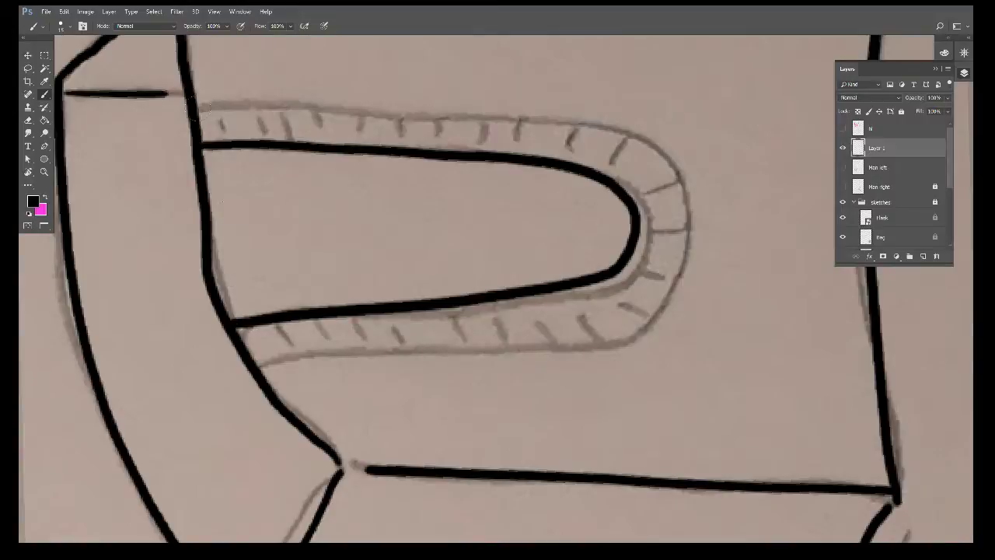
{"action": "mouse_move", "coordinate": [190, 104]}
{"action": "left_mouse_down"}
{"action": "mouse_move", "coordinate": [544, 123]}
{"action": "mouse_move", "coordinate": [637, 147]}
{"action": "mouse_move", "coordinate": [667, 210]}
{"action": "mouse_move", "coordinate": [646, 286]}
{"action": "mouse_move", "coordinate": [531, 331]}
{"action": "mouse_move", "coordinate": [256, 360]}
{"action": "left_mouse_up"}
{"action": "mouse_move", "coordinate": [273, 322]}
{"action": "left_mouse_down"}
{"action": "mouse_move", "coordinate": [284, 343]}
{"action": "mouse_move", "coordinate": [391, 334]}
{"action": "left_mouse_up"}
Step: Cross-hatch the handle's lower strip, right-hand curve and upper strip
{"action": "left_click_drag", "start_coordinate": [433, 309], "coordinate": [438, 331]}
{"action": "left_click_drag", "start_coordinate": [469, 308], "coordinate": [474, 328]}
{"action": "left_click_drag", "start_coordinate": [506, 303], "coordinate": [513, 325]}
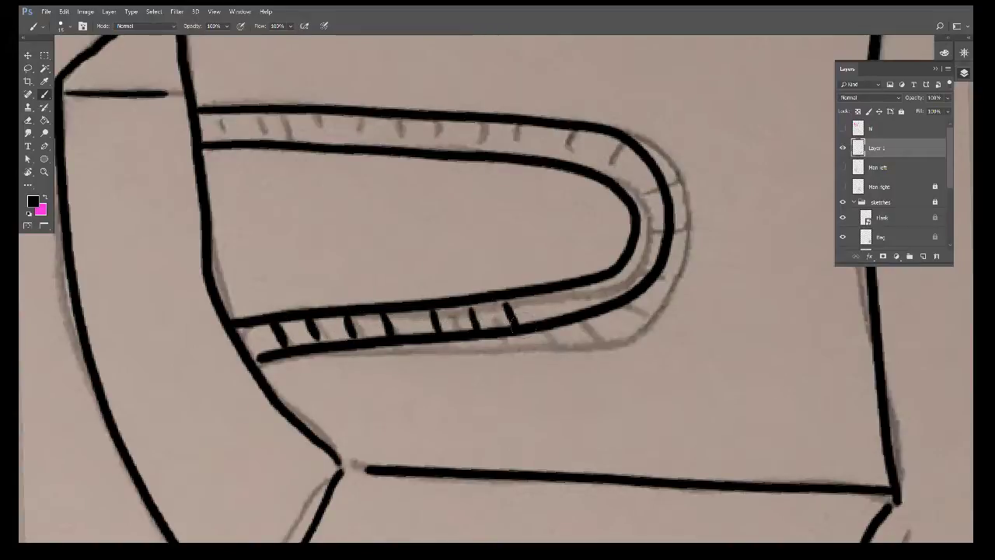
{"action": "mouse_move", "coordinate": [543, 294]}
{"action": "left_mouse_down"}
{"action": "mouse_move", "coordinate": [552, 314]}
{"action": "mouse_move", "coordinate": [608, 297]}
{"action": "left_mouse_up"}
{"action": "mouse_move", "coordinate": [624, 261]}
{"action": "left_mouse_down"}
{"action": "mouse_move", "coordinate": [639, 278]}
{"action": "mouse_move", "coordinate": [657, 278]}
{"action": "left_mouse_up"}
{"action": "left_click_drag", "start_coordinate": [635, 242], "coordinate": [660, 246]}
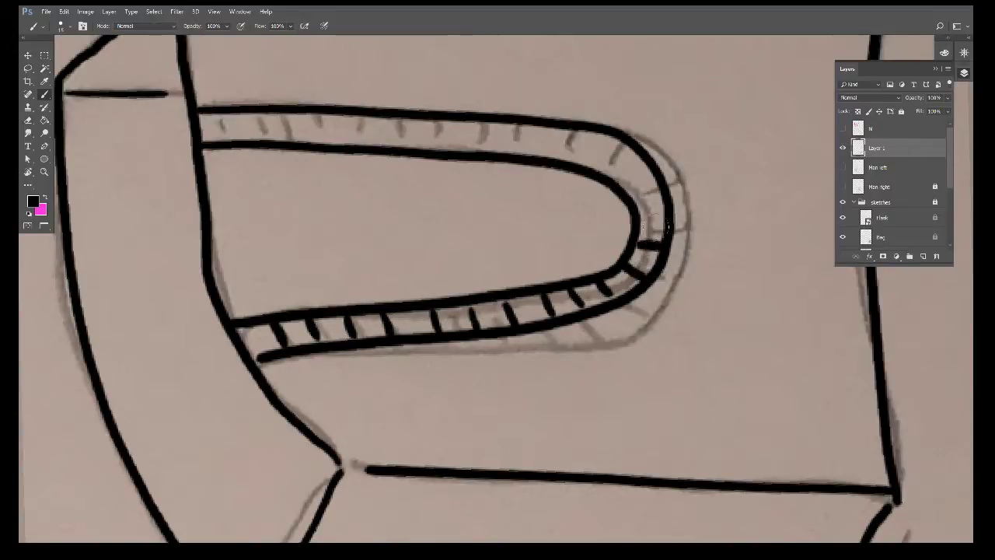
{"action": "mouse_move", "coordinate": [639, 213]}
{"action": "left_mouse_down"}
{"action": "mouse_move", "coordinate": [663, 210]}
{"action": "mouse_move", "coordinate": [621, 145]}
{"action": "mouse_move", "coordinate": [564, 160]}
{"action": "left_mouse_up"}
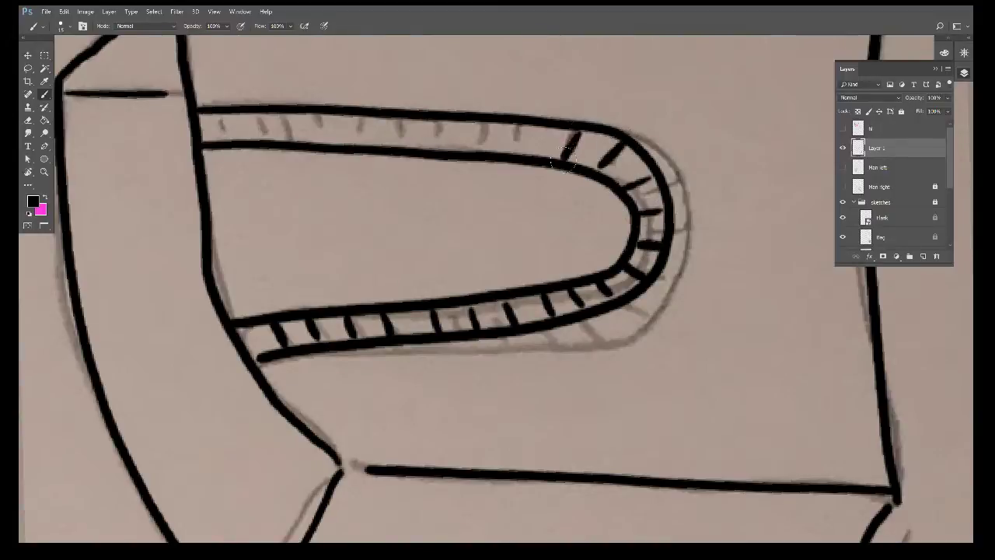
{"action": "left_click_drag", "start_coordinate": [530, 124], "coordinate": [524, 152]}
{"action": "left_click_drag", "start_coordinate": [486, 124], "coordinate": [481, 151]}
{"action": "left_click_drag", "start_coordinate": [443, 121], "coordinate": [437, 149]}
{"action": "left_click_drag", "start_coordinate": [404, 118], "coordinate": [397, 148]}
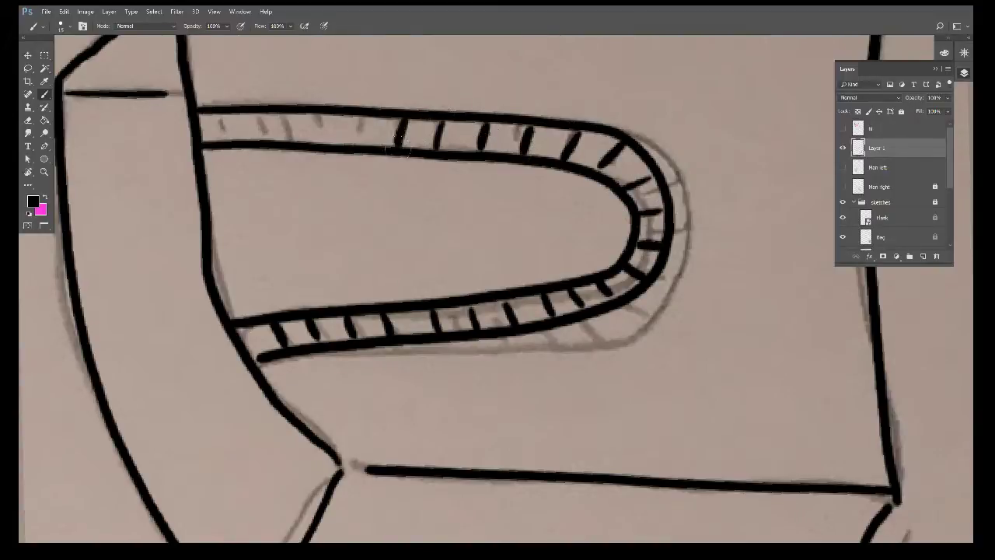
{"action": "left_click_drag", "start_coordinate": [363, 119], "coordinate": [360, 146]}
{"action": "left_click_drag", "start_coordinate": [318, 115], "coordinate": [314, 144]}
{"action": "mouse_move", "coordinate": [281, 114]}
{"action": "left_mouse_down"}
{"action": "mouse_move", "coordinate": [279, 141]}
{"action": "mouse_move", "coordinate": [221, 141]}
{"action": "left_mouse_up"}
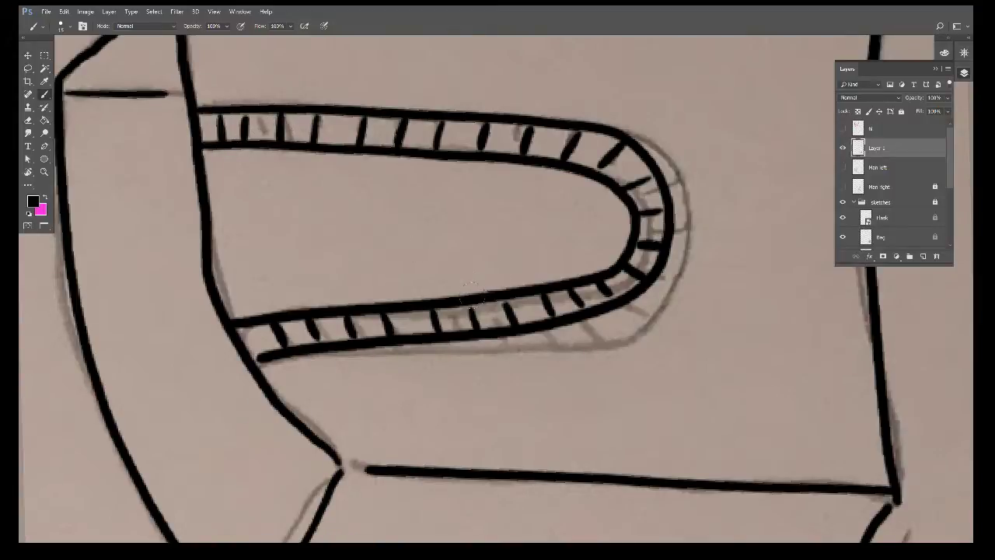
Step: Rename the inked layer to 'bag', lock it and hide it
{"action": "key", "text": "r"}
{"action": "double_click", "coordinate": [876, 149]}
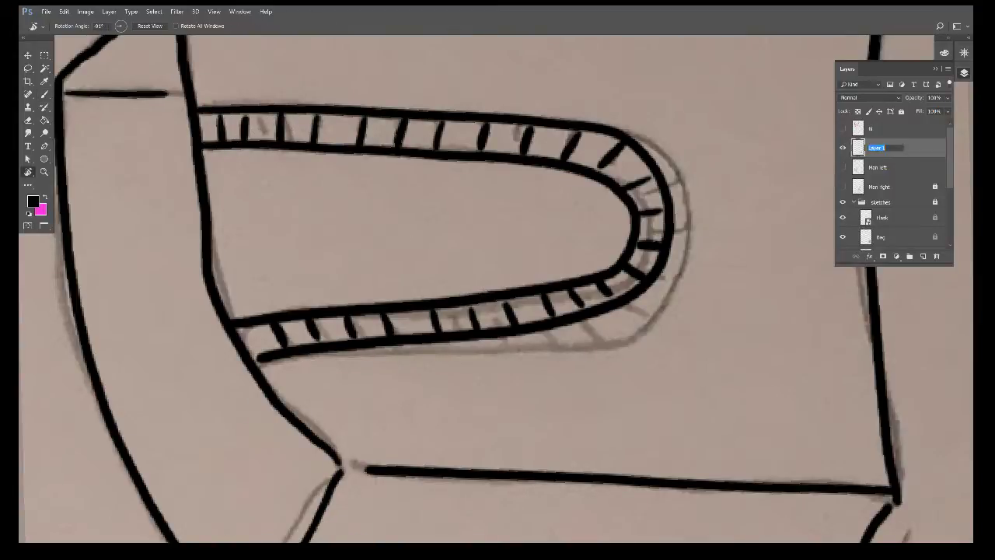
{"action": "type", "text": "bag"}
{"action": "key", "text": "Return"}
{"action": "left_click", "coordinate": [901, 112]}
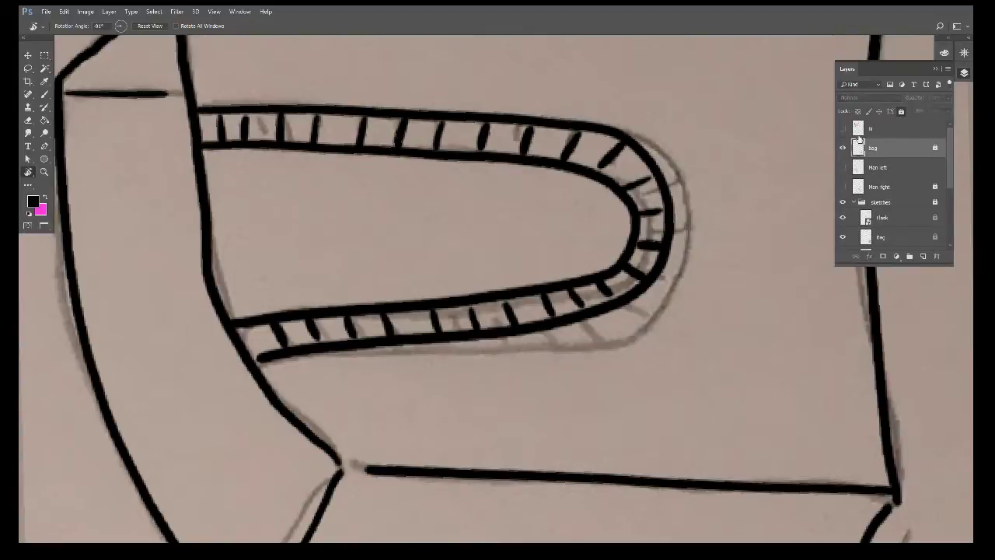
{"action": "left_click", "coordinate": [842, 148]}
Step: On a new layer, ink the flask cap's rim, left side and lower lip
{"action": "scroll", "coordinate": [610, 373], "scroll_direction": "down", "scroll_amount": 5}
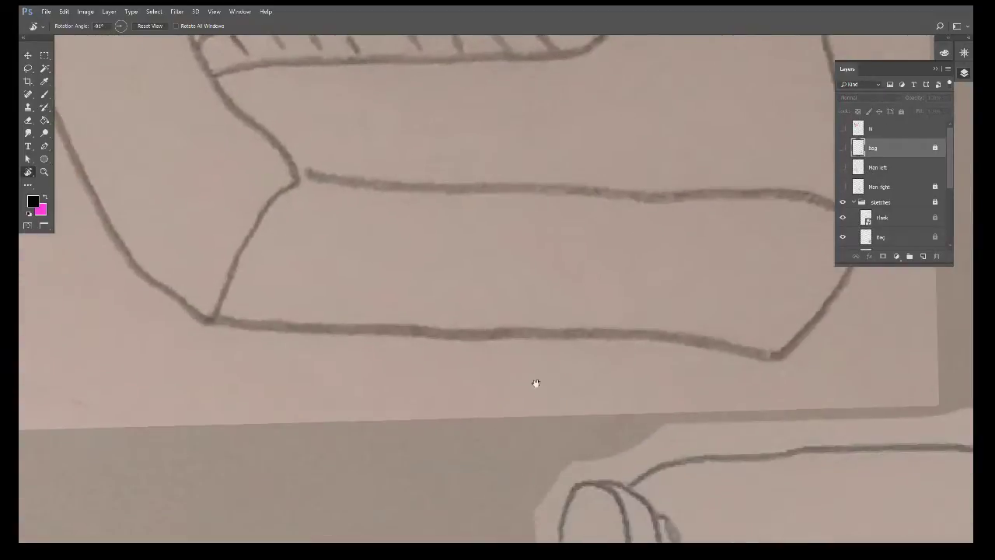
{"action": "left_click_drag", "start_coordinate": [535, 384], "coordinate": [394, 182]}
{"action": "mouse_move", "coordinate": [593, 275]}
{"action": "left_mouse_down"}
{"action": "mouse_move", "coordinate": [494, 391]}
{"action": "mouse_move", "coordinate": [510, 382]}
{"action": "left_mouse_up"}
{"action": "key", "text": "ctrl+plus"}
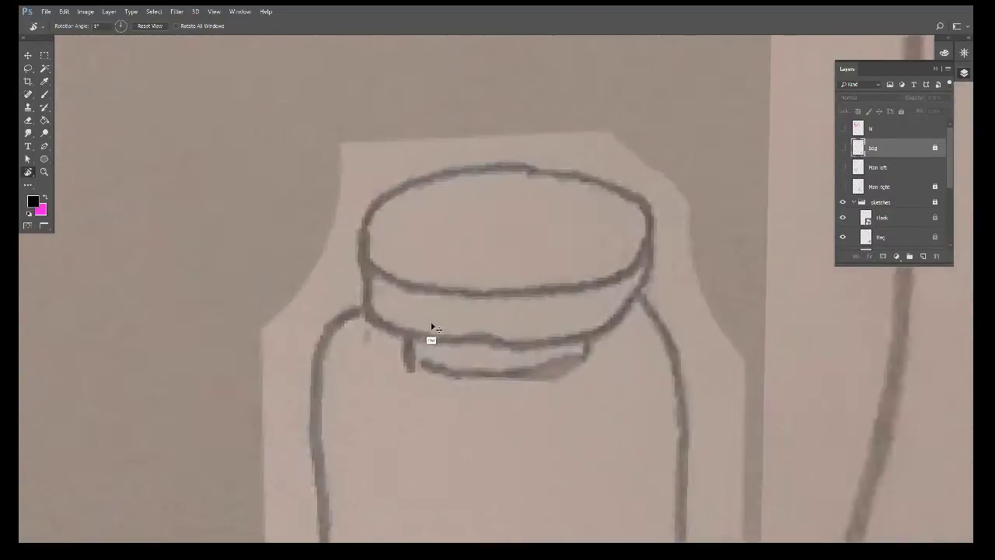
{"action": "key", "text": "ctrl+plus"}
{"action": "key", "text": "b"}
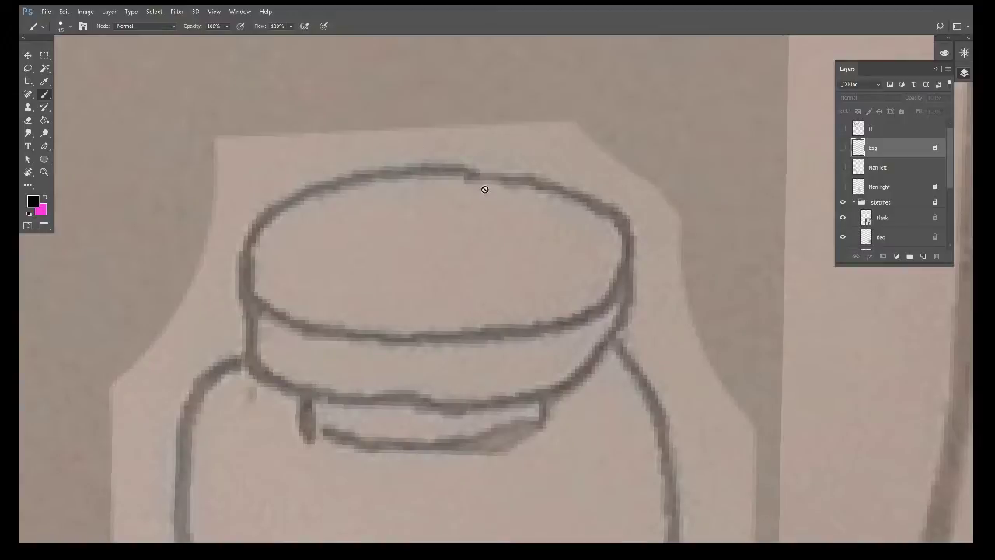
{"action": "left_click", "coordinate": [924, 257]}
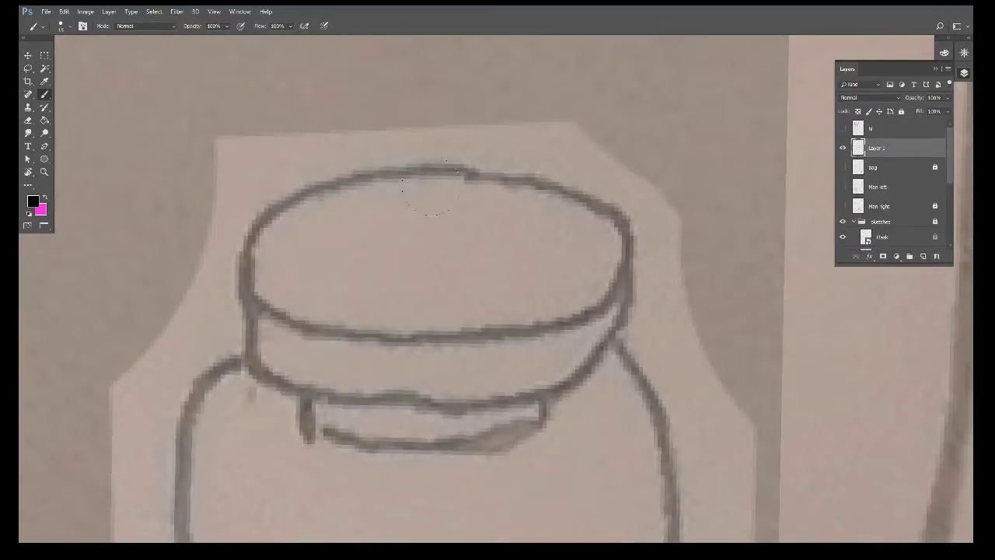
{"action": "mouse_move", "coordinate": [501, 177]}
{"action": "left_mouse_down"}
{"action": "mouse_move", "coordinate": [401, 169]}
{"action": "mouse_move", "coordinate": [278, 211]}
{"action": "mouse_move", "coordinate": [256, 285]}
{"action": "mouse_move", "coordinate": [396, 331]}
{"action": "mouse_move", "coordinate": [539, 334]}
{"action": "mouse_move", "coordinate": [617, 304]}
{"action": "mouse_move", "coordinate": [611, 212]}
{"action": "mouse_move", "coordinate": [501, 184]}
{"action": "mouse_move", "coordinate": [400, 183]}
{"action": "left_mouse_up"}
{"action": "scroll", "coordinate": [466, 233], "scroll_direction": "down", "scroll_amount": 3}
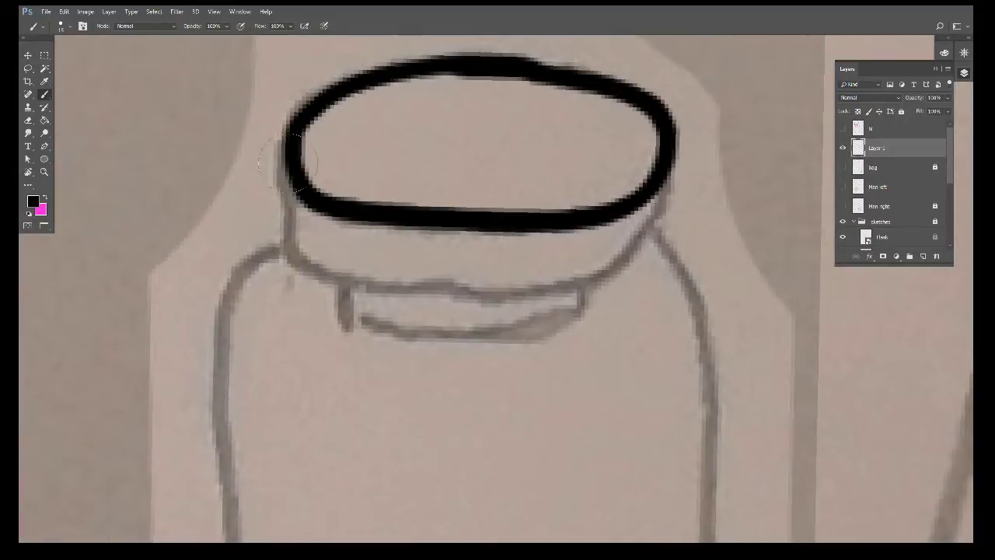
{"action": "mouse_move", "coordinate": [297, 182]}
{"action": "left_mouse_down"}
{"action": "mouse_move", "coordinate": [289, 252]}
{"action": "mouse_move", "coordinate": [388, 280]}
{"action": "mouse_move", "coordinate": [555, 290]}
{"action": "mouse_move", "coordinate": [603, 284]}
{"action": "mouse_move", "coordinate": [653, 222]}
{"action": "mouse_move", "coordinate": [661, 186]}
{"action": "left_mouse_up"}
{"action": "scroll", "coordinate": [521, 295], "scroll_direction": "down", "scroll_amount": 3}
{"action": "mouse_move", "coordinate": [325, 188]}
{"action": "left_mouse_down"}
{"action": "mouse_move", "coordinate": [326, 233]}
{"action": "mouse_move", "coordinate": [434, 247]}
{"action": "mouse_move", "coordinate": [559, 212]}
{"action": "left_mouse_up"}
{"action": "left_click_drag", "start_coordinate": [291, 273], "coordinate": [508, 234]}
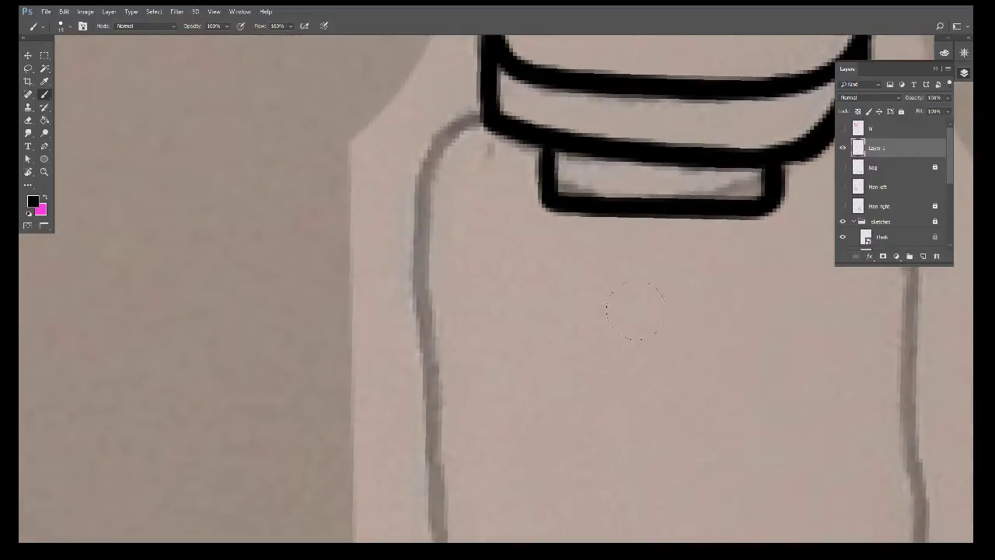
Step: With the canvas rotated sideways, ink the flask body's top and bottom outlines
{"action": "key", "text": "r"}
{"action": "left_click_drag", "start_coordinate": [704, 261], "coordinate": [473, 167]}
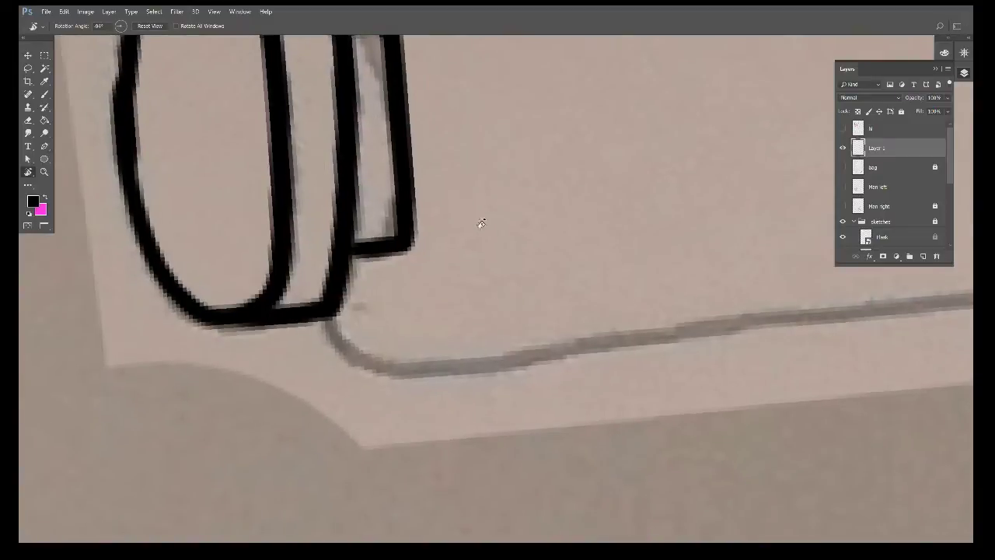
{"action": "left_click_drag", "start_coordinate": [482, 222], "coordinate": [476, 239]}
{"action": "scroll", "coordinate": [477, 240], "scroll_direction": "down", "scroll_amount": 5}
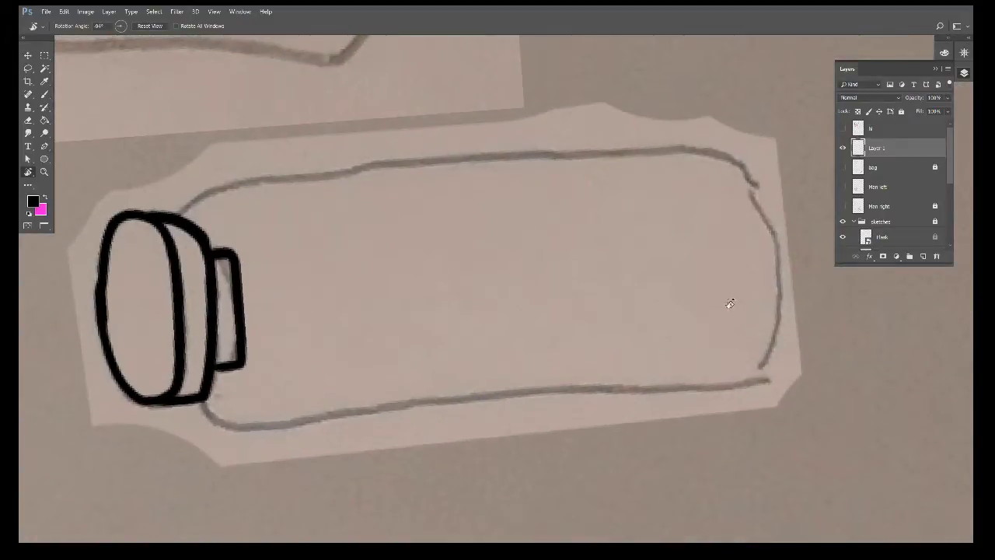
{"action": "left_click_drag", "start_coordinate": [726, 302], "coordinate": [723, 332]}
{"action": "key", "text": "b"}
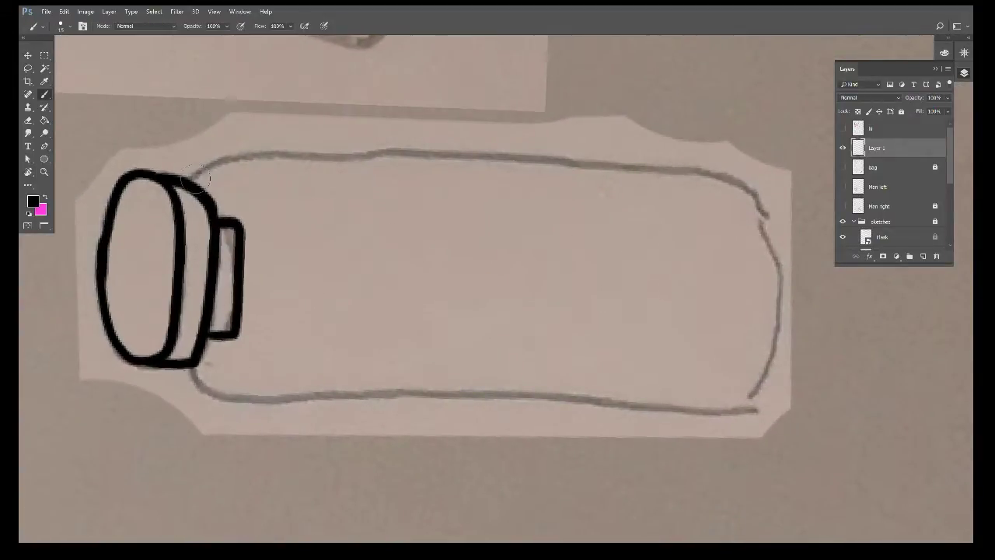
{"action": "mouse_move", "coordinate": [198, 177]}
{"action": "left_mouse_down"}
{"action": "mouse_move", "coordinate": [280, 160]}
{"action": "mouse_move", "coordinate": [735, 179]}
{"action": "left_mouse_up"}
{"action": "mouse_move", "coordinate": [194, 360]}
{"action": "left_mouse_down"}
{"action": "mouse_move", "coordinate": [210, 391]}
{"action": "mouse_move", "coordinate": [699, 391]}
{"action": "mouse_move", "coordinate": [754, 376]}
{"action": "mouse_move", "coordinate": [768, 208]}
{"action": "mouse_move", "coordinate": [744, 180]}
{"action": "left_mouse_up"}
{"action": "key", "text": "r"}
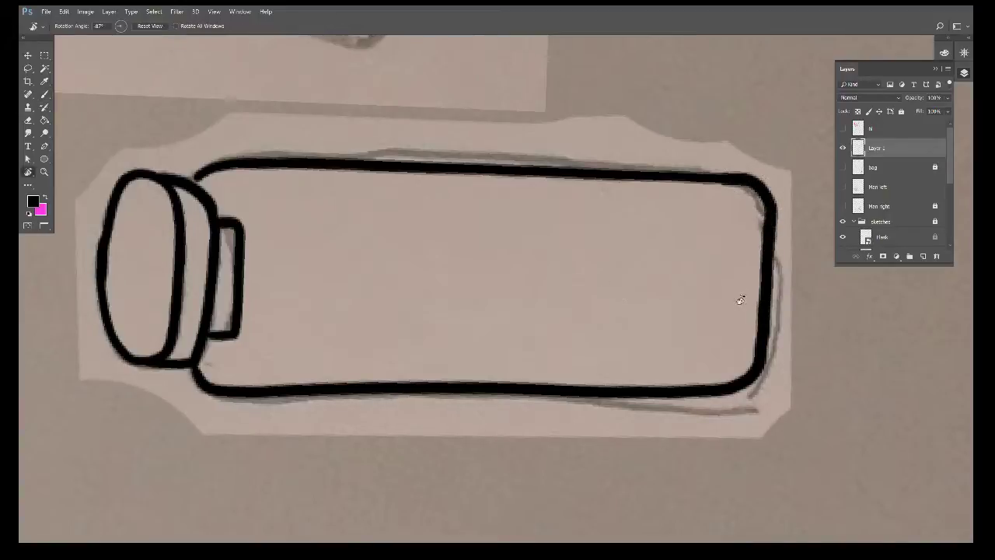
{"action": "key", "text": "e"}
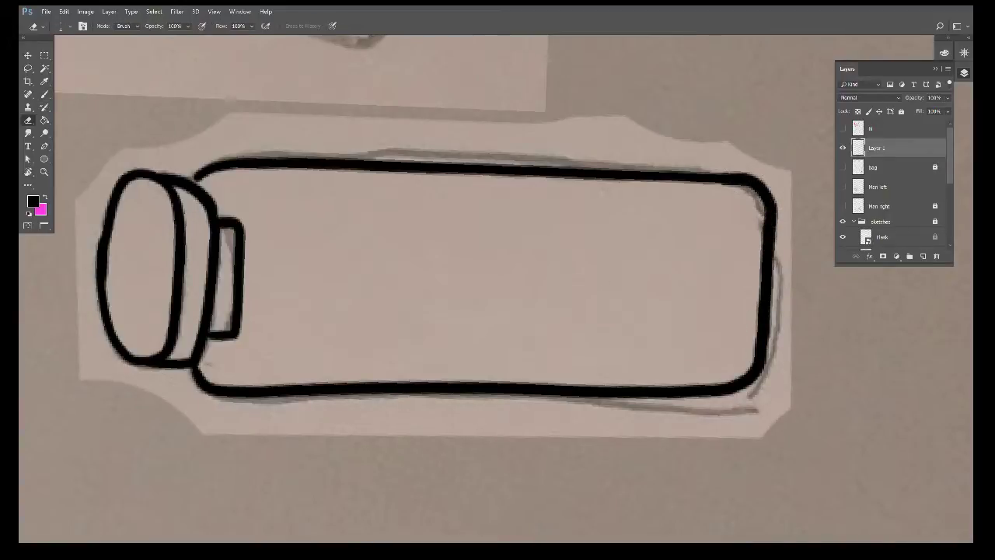
{"action": "key", "text": "r"}
{"action": "mouse_move", "coordinate": [515, 498]}
{"action": "left_mouse_down"}
{"action": "mouse_move", "coordinate": [444, 477]}
{"action": "mouse_move", "coordinate": [523, 277]}
{"action": "left_mouse_up"}
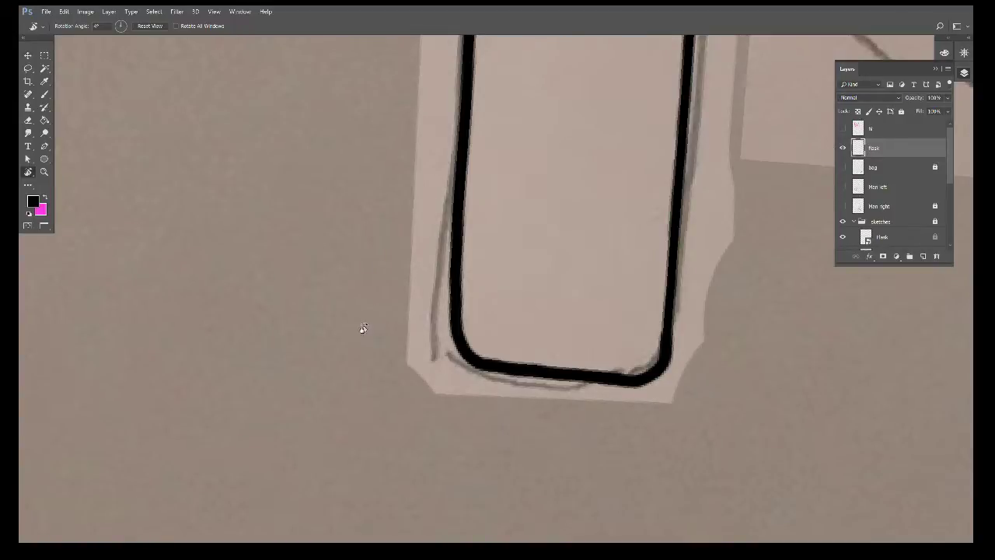
Step: Hide the pencil sketches, reset the canvas rotation and zoom in on the flask
{"action": "left_click", "coordinate": [843, 223]}
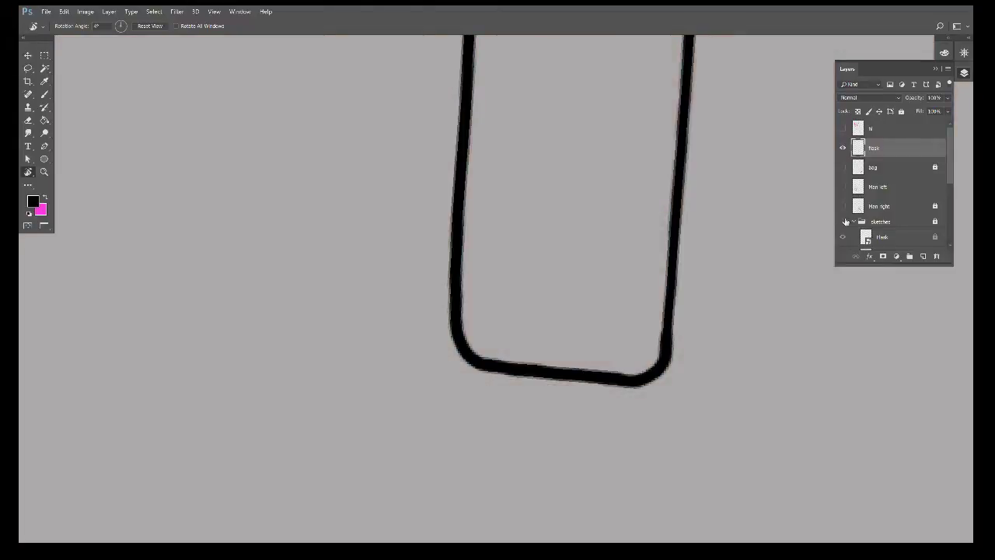
{"action": "left_click", "coordinate": [154, 26]}
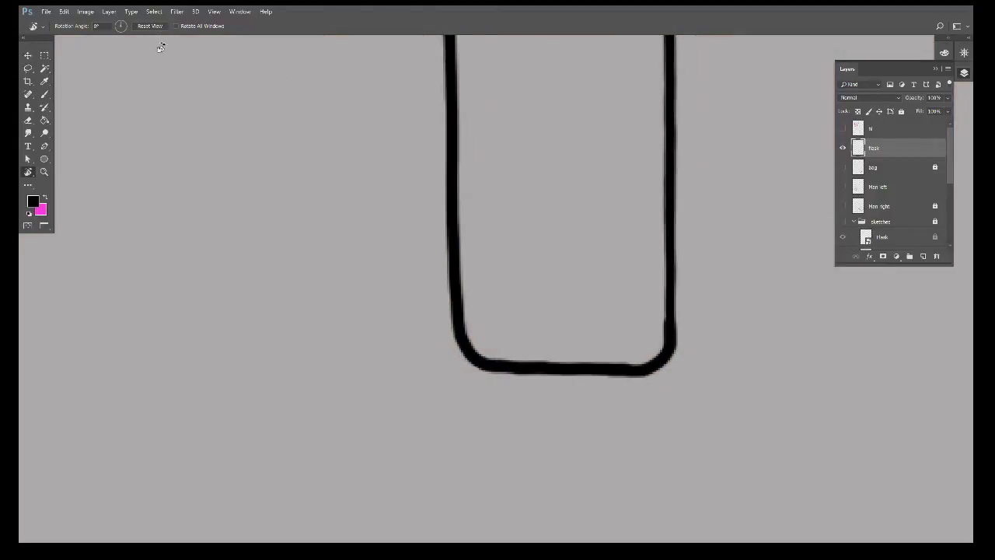
{"action": "key", "text": "ctrl+0"}
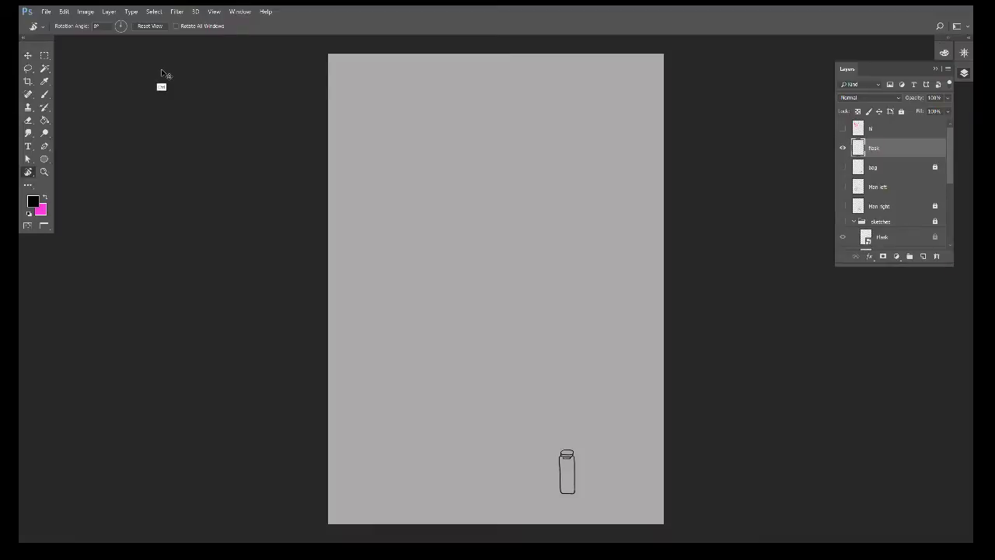
{"action": "key", "text": "ctrl+plus"}
{"action": "key", "text": "ctrl+plus"}
{"action": "left_click_drag", "start_coordinate": [466, 371], "coordinate": [440, 220]}
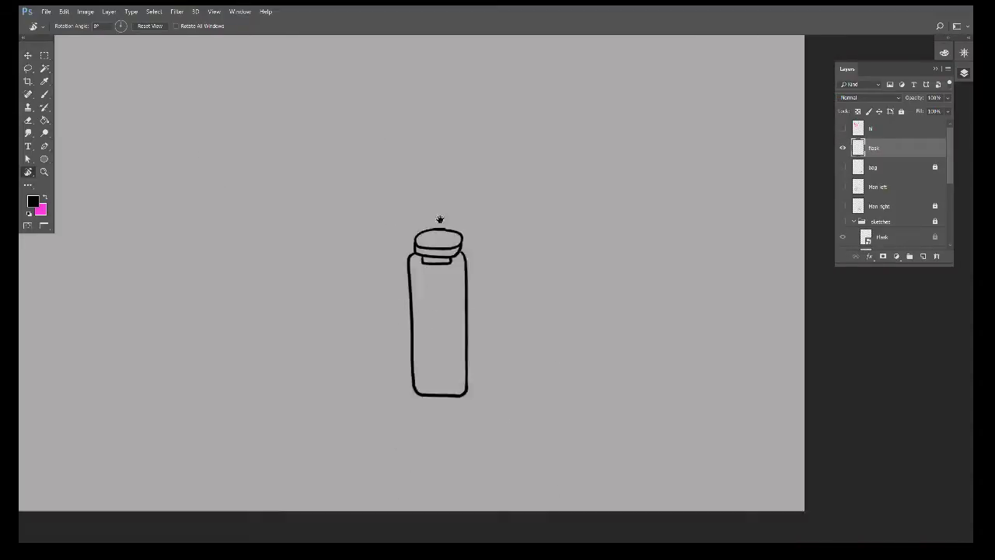
{"action": "key", "text": "z"}
{"action": "left_click_drag", "start_coordinate": [489, 194], "coordinate": [567, 316]}
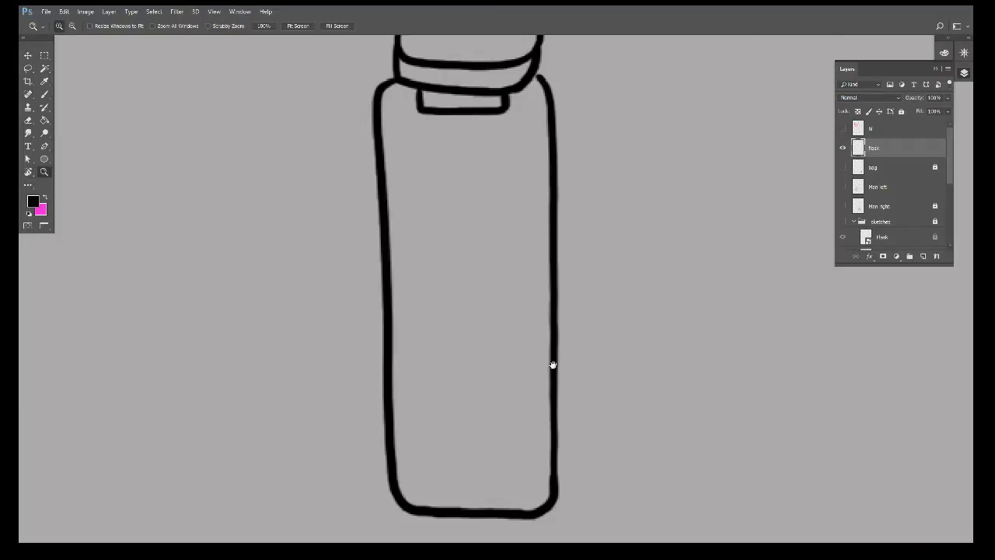
{"action": "left_click_drag", "start_coordinate": [552, 365], "coordinate": [555, 256]}
Step: Erase the flask's uneven bottom line and redraw it as a rounded curve
{"action": "key", "text": "e"}
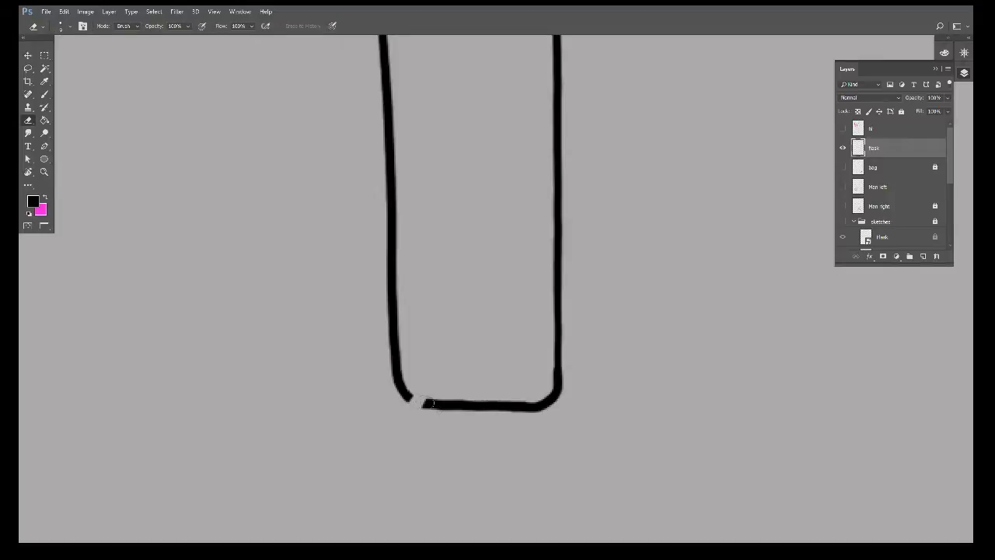
{"action": "mouse_move", "coordinate": [426, 391]}
{"action": "left_mouse_down"}
{"action": "mouse_move", "coordinate": [501, 404]}
{"action": "mouse_move", "coordinate": [493, 415]}
{"action": "left_mouse_up"}
{"action": "scroll", "coordinate": [491, 426], "scroll_direction": "up", "scroll_amount": 1}
{"action": "scroll", "coordinate": [490, 426], "scroll_direction": "up", "scroll_amount": 3}
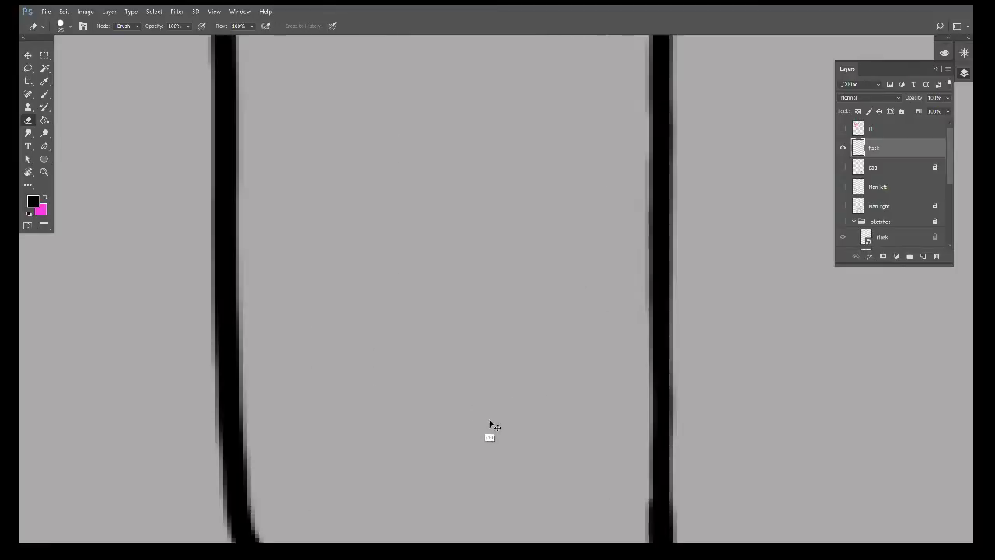
{"action": "scroll", "coordinate": [406, 346], "scroll_direction": "down", "scroll_amount": 1}
{"action": "scroll", "coordinate": [237, 319], "scroll_direction": "down", "scroll_amount": 3}
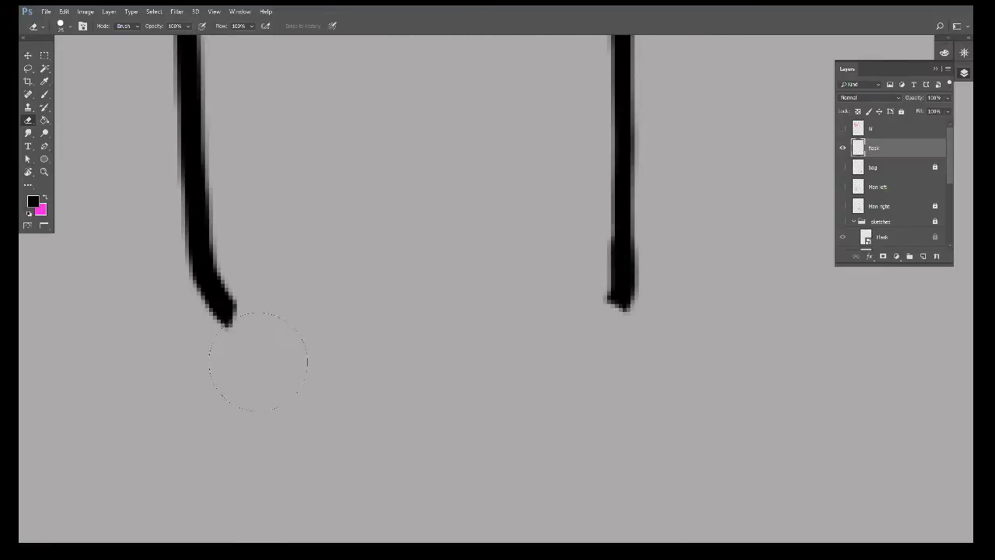
{"action": "key", "text": "b"}
{"action": "mouse_move", "coordinate": [218, 299]}
{"action": "left_mouse_down"}
{"action": "mouse_move", "coordinate": [271, 340]}
{"action": "mouse_move", "coordinate": [399, 363]}
{"action": "mouse_move", "coordinate": [577, 336]}
{"action": "mouse_move", "coordinate": [621, 291]}
{"action": "left_mouse_up"}
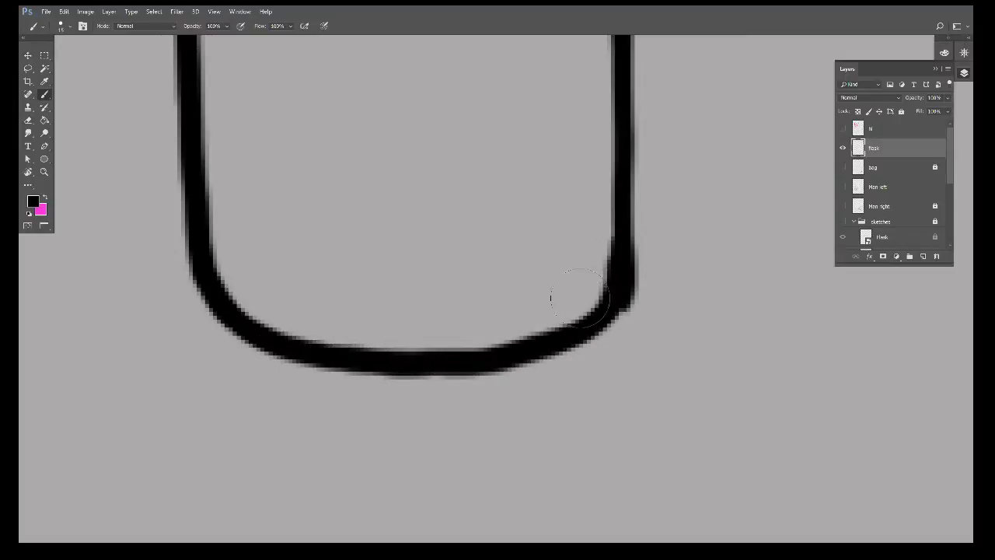
{"action": "mouse_move", "coordinate": [339, 317]}
{"action": "left_mouse_down"}
{"action": "mouse_move", "coordinate": [526, 360]}
{"action": "mouse_move", "coordinate": [261, 355]}
{"action": "left_mouse_up"}
{"action": "key", "text": "e"}
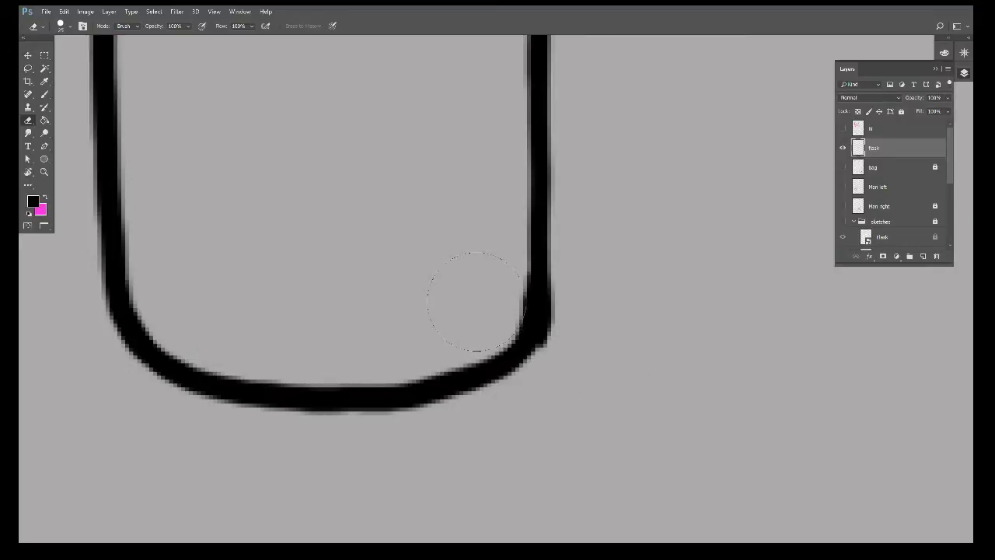
{"action": "left_click_drag", "start_coordinate": [474, 300], "coordinate": [472, 305]}
{"action": "key", "text": "ctrl+0"}
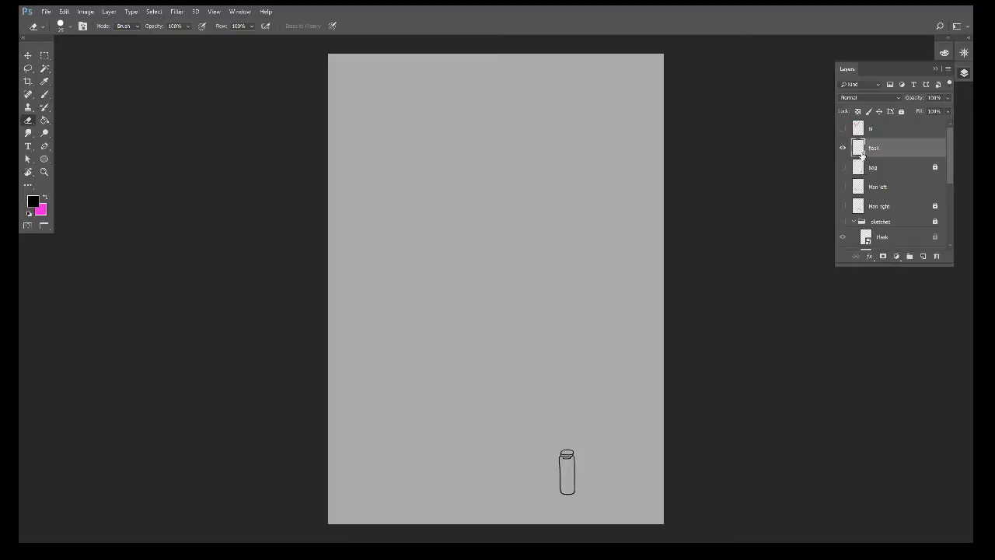
Step: Make the bag, Man left, Man right and sketches layers visible again
{"action": "left_click", "coordinate": [843, 167]}
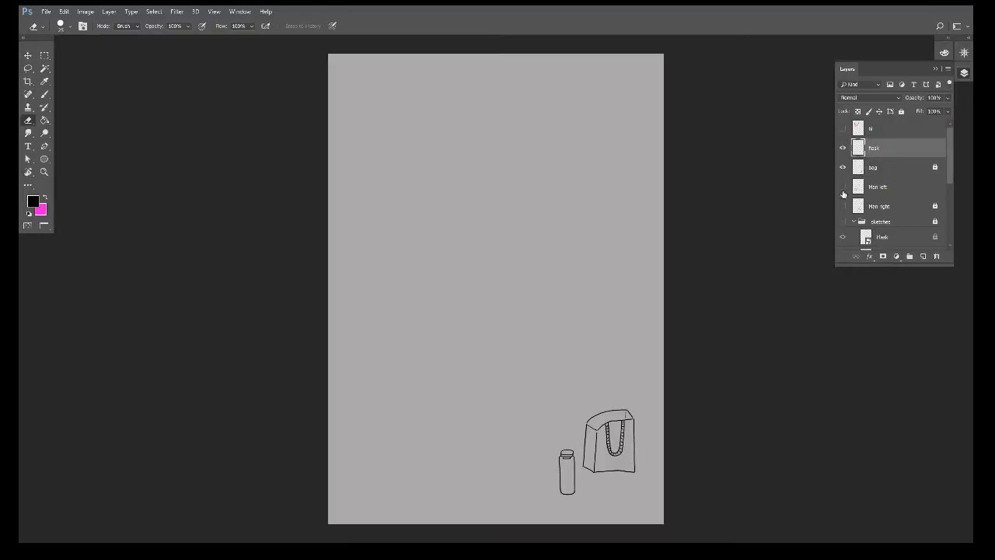
{"action": "left_click", "coordinate": [842, 187]}
{"action": "left_click", "coordinate": [842, 206]}
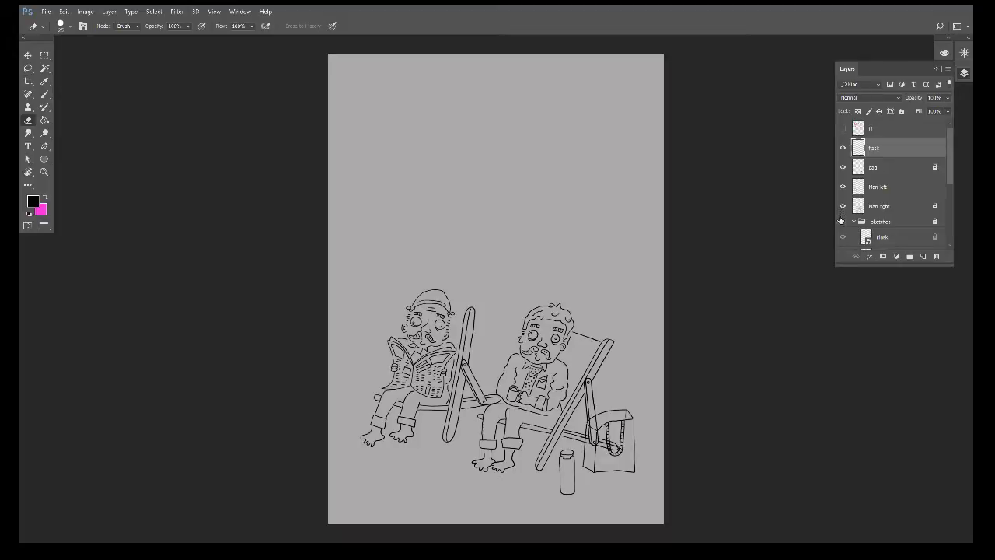
{"action": "left_click", "coordinate": [842, 221]}
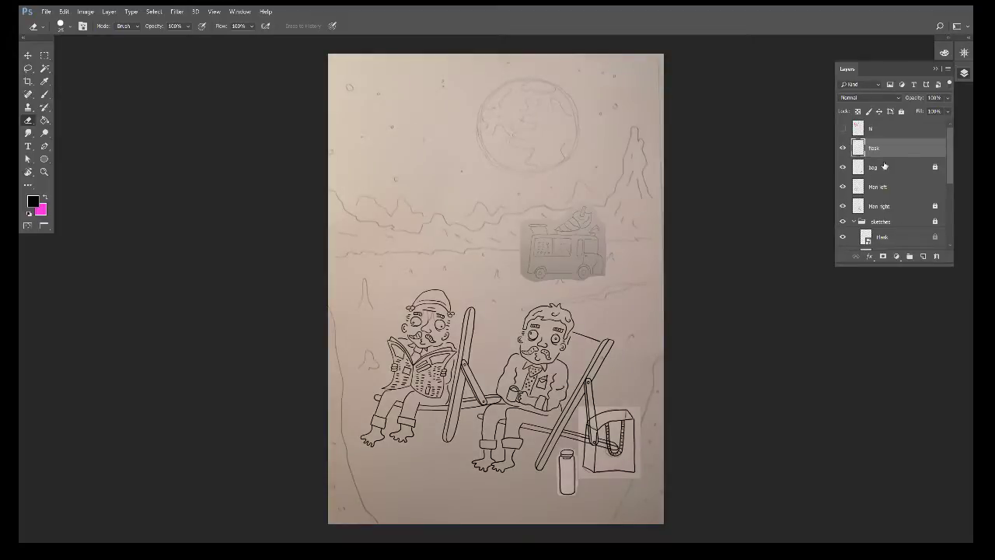
Step: Lock the Man left and flask layers, then add a new empty layer
{"action": "left_click", "coordinate": [905, 187]}
{"action": "left_click", "coordinate": [902, 111]}
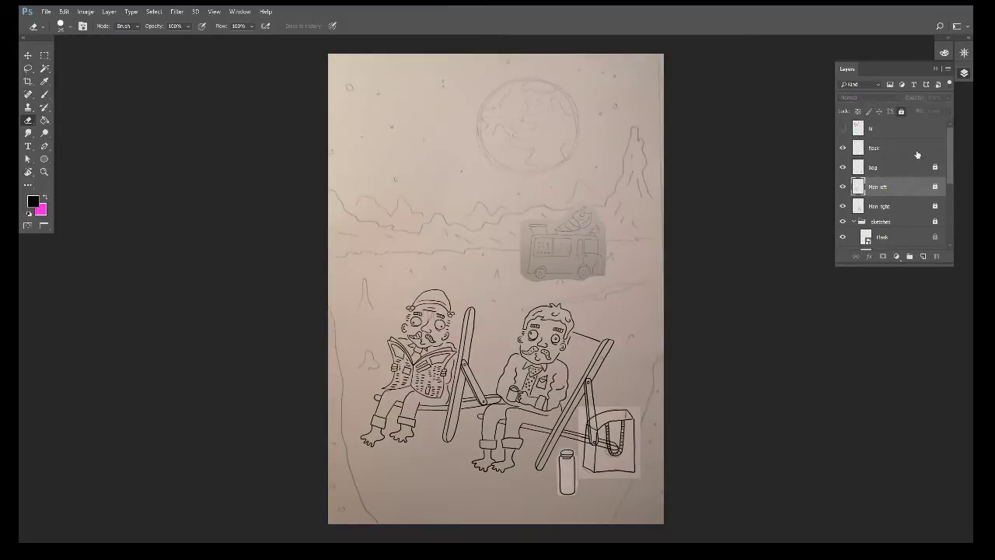
{"action": "left_click", "coordinate": [902, 146]}
{"action": "left_click", "coordinate": [902, 112]}
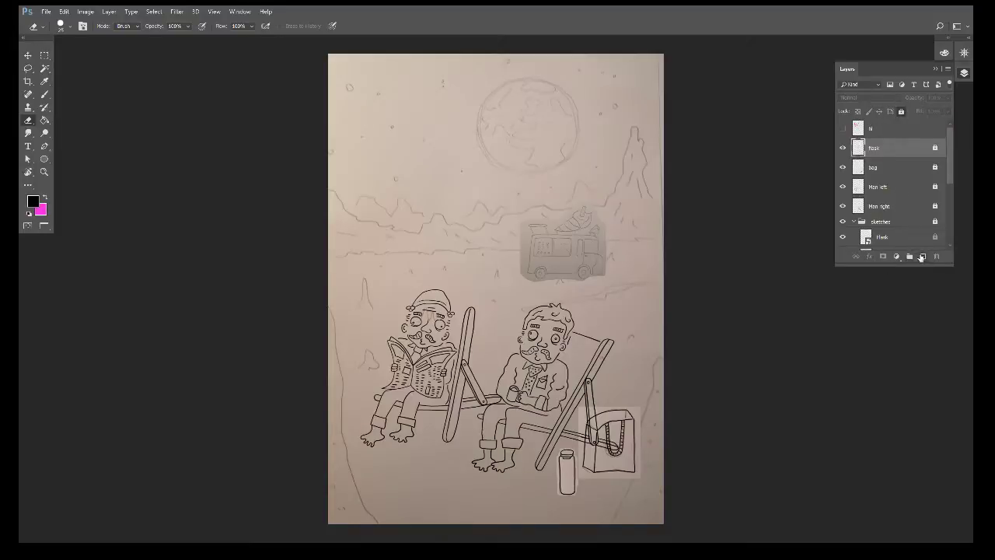
{"action": "left_click", "coordinate": [924, 257]}
Step: Zoom in on the ice-cream van sketch and switch to full-screen drawing mode
{"action": "key", "text": "z"}
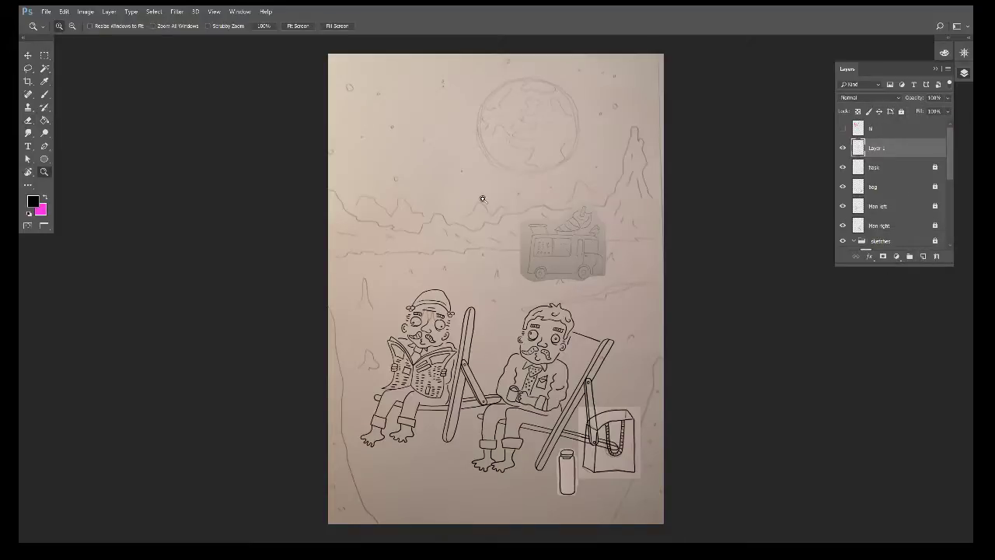
{"action": "left_click_drag", "start_coordinate": [482, 195], "coordinate": [651, 284]}
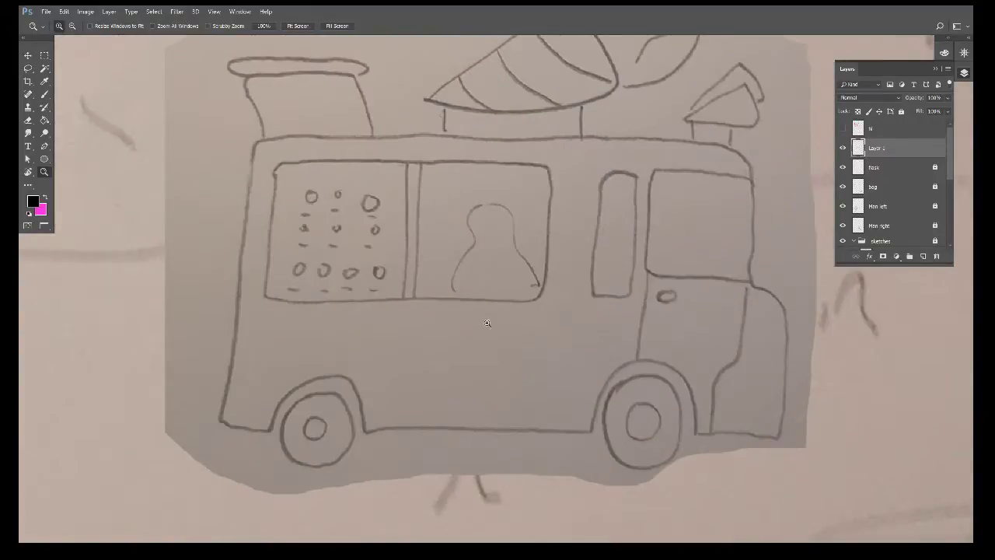
{"action": "left_click_drag", "start_coordinate": [487, 324], "coordinate": [752, 180]}
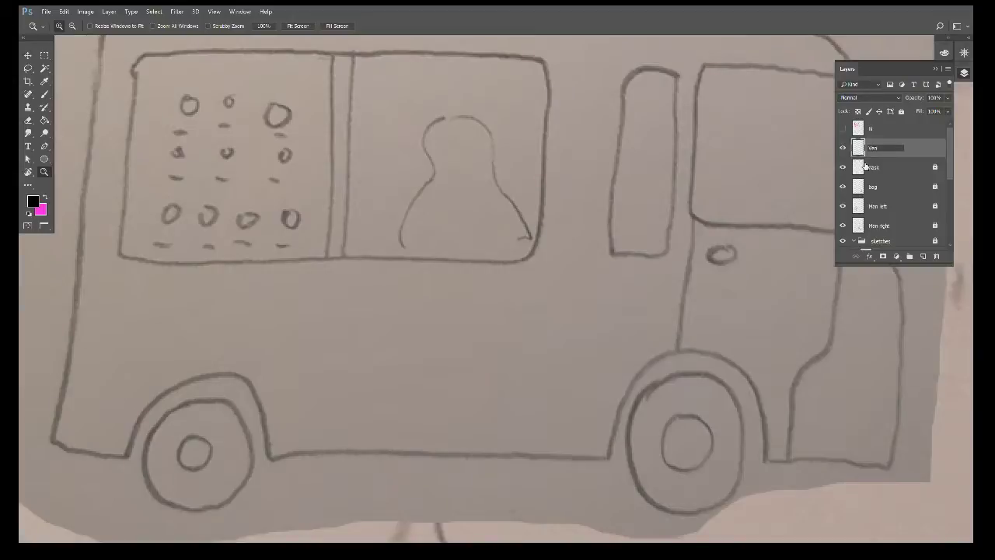
{"action": "left_click", "coordinate": [574, 311], "text": "alt"}
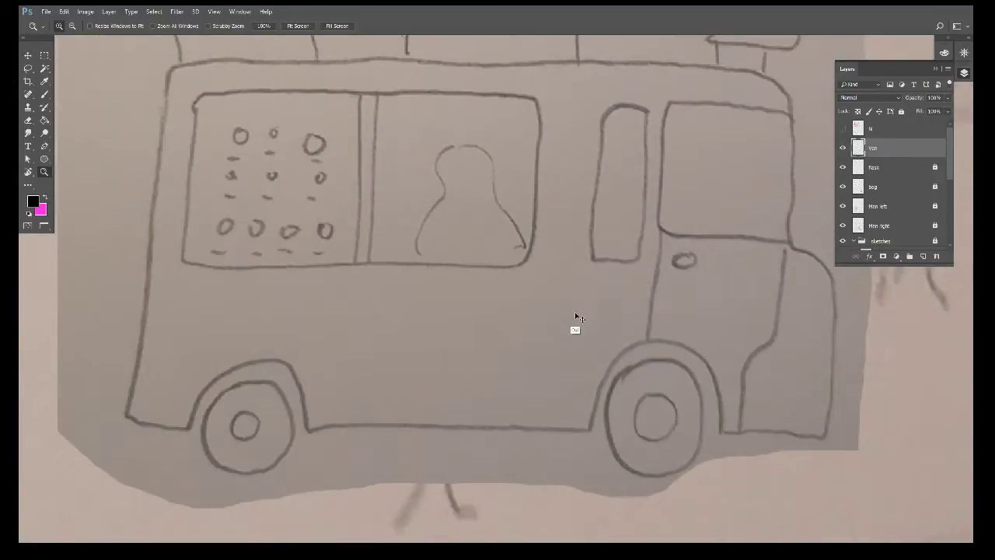
{"action": "left_click", "coordinate": [574, 311]}
{"action": "key", "text": "f"}
{"action": "scroll", "coordinate": [395, 349], "scroll_direction": "down", "scroll_amount": 3}
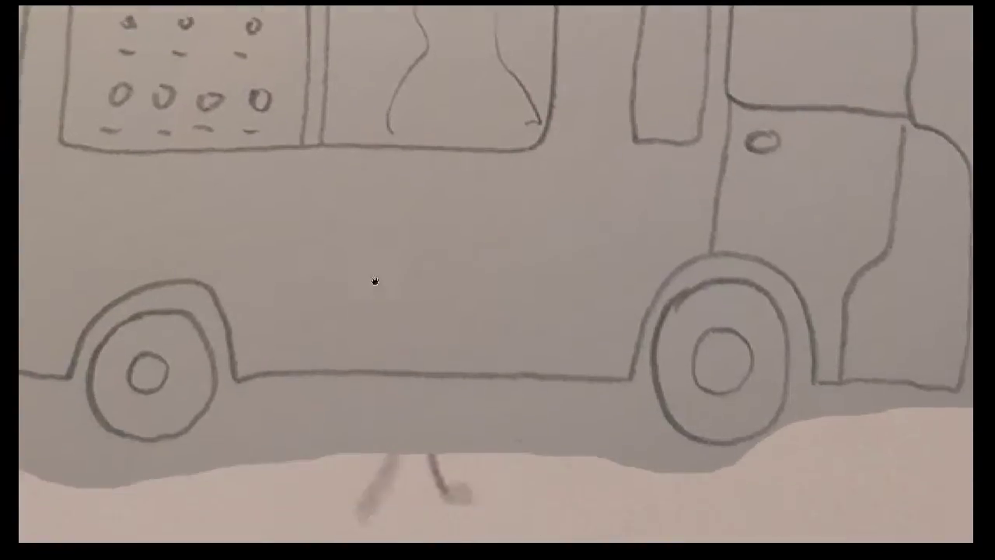
{"action": "scroll", "coordinate": [382, 345], "scroll_direction": "left", "scroll_amount": 2}
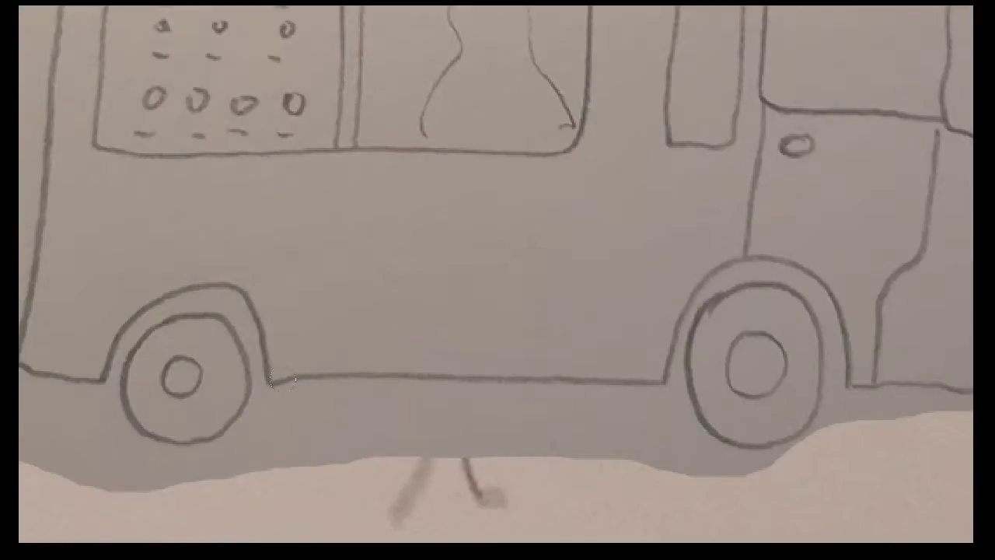
Step: Ink the van's lower edge between the wheels and redraw the front wheel arch
{"action": "left_click_drag", "start_coordinate": [268, 379], "coordinate": [661, 381]}
{"action": "scroll", "coordinate": [622, 365], "scroll_direction": "right", "scroll_amount": 2}
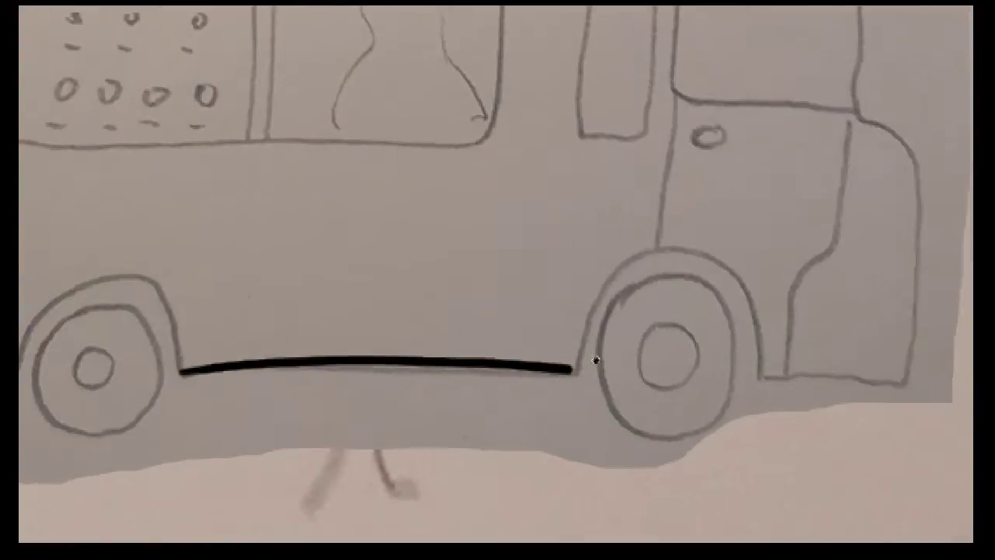
{"action": "scroll", "coordinate": [595, 359], "scroll_direction": "right", "scroll_amount": 3}
{"action": "scroll", "coordinate": [417, 304], "scroll_direction": "up", "scroll_amount": 5}
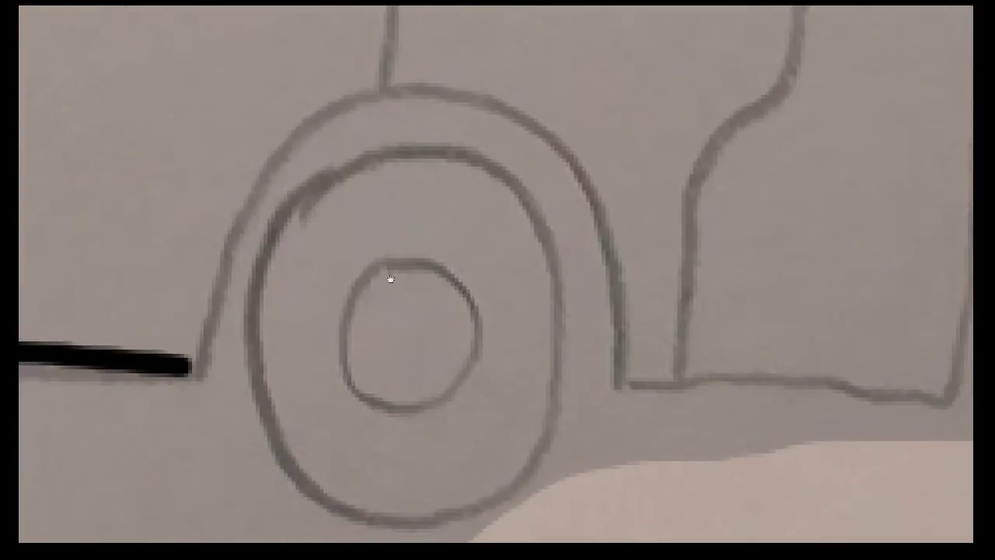
{"action": "scroll", "coordinate": [231, 387], "scroll_direction": "up", "scroll_amount": 2}
{"action": "mouse_move", "coordinate": [211, 439]}
{"action": "left_mouse_down"}
{"action": "mouse_move", "coordinate": [228, 282]}
{"action": "mouse_move", "coordinate": [451, 156]}
{"action": "mouse_move", "coordinate": [637, 262]}
{"action": "mouse_move", "coordinate": [646, 426]}
{"action": "left_mouse_up"}
{"action": "scroll", "coordinate": [544, 416], "scroll_direction": "right", "scroll_amount": 3}
{"action": "scroll", "coordinate": [388, 396], "scroll_direction": "right", "scroll_amount": 2}
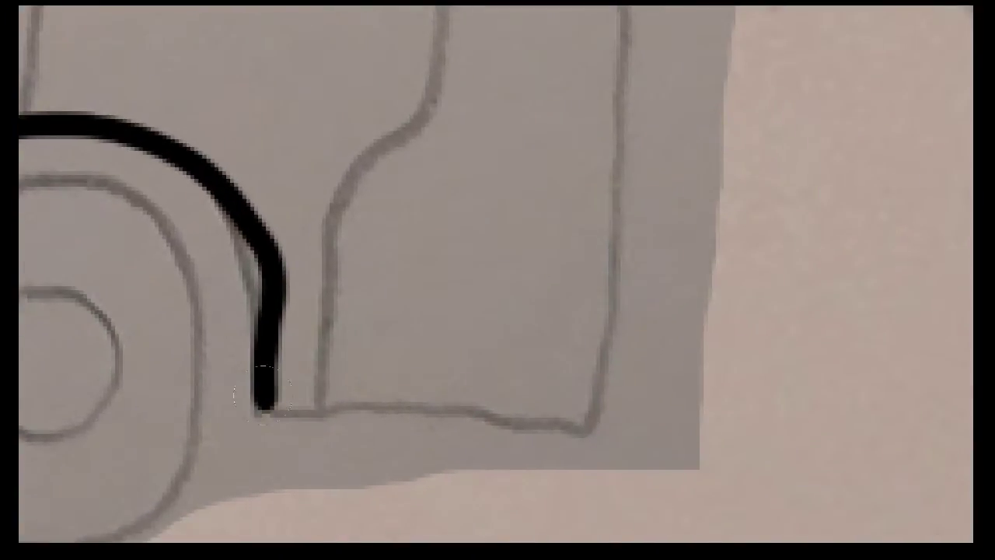
{"action": "scroll", "coordinate": [311, 389], "scroll_direction": "left", "scroll_amount": 5}
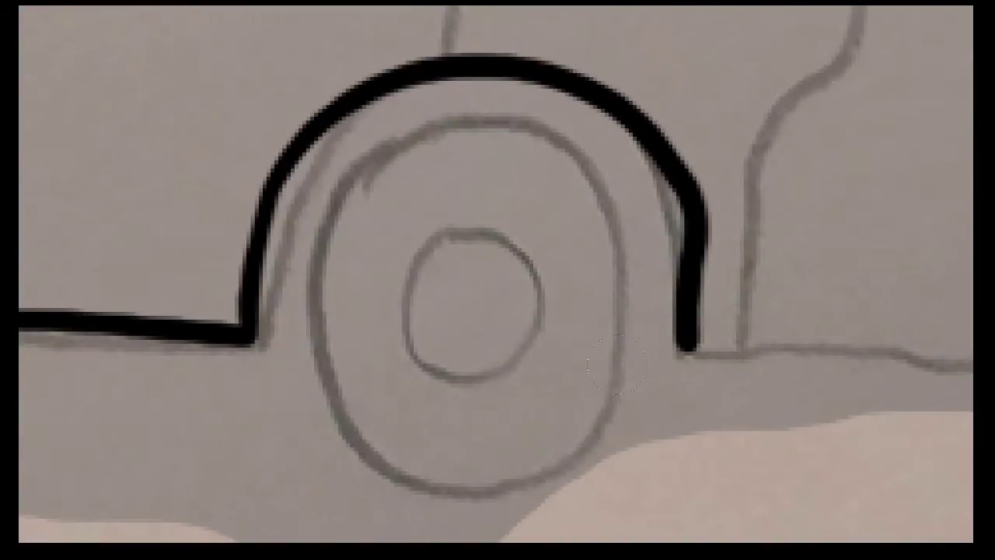
{"action": "key", "text": "ctrl+z"}
{"action": "scroll", "coordinate": [375, 399], "scroll_direction": "up", "scroll_amount": 2}
{"action": "mouse_move", "coordinate": [244, 420]}
{"action": "left_mouse_down"}
{"action": "mouse_move", "coordinate": [249, 334]}
{"action": "mouse_move", "coordinate": [344, 189]}
{"action": "mouse_move", "coordinate": [536, 165]}
{"action": "mouse_move", "coordinate": [650, 262]}
{"action": "mouse_move", "coordinate": [684, 404]}
{"action": "mouse_move", "coordinate": [674, 443]}
{"action": "left_mouse_up"}
Step: Ink the bottom edge beyond the arch, rotating the canvas to trace the body's lower line
{"action": "scroll", "coordinate": [669, 440], "scroll_direction": "right", "scroll_amount": 1}
{"action": "scroll", "coordinate": [466, 435], "scroll_direction": "right", "scroll_amount": 4}
{"action": "left_click_drag", "start_coordinate": [276, 442], "coordinate": [589, 453]}
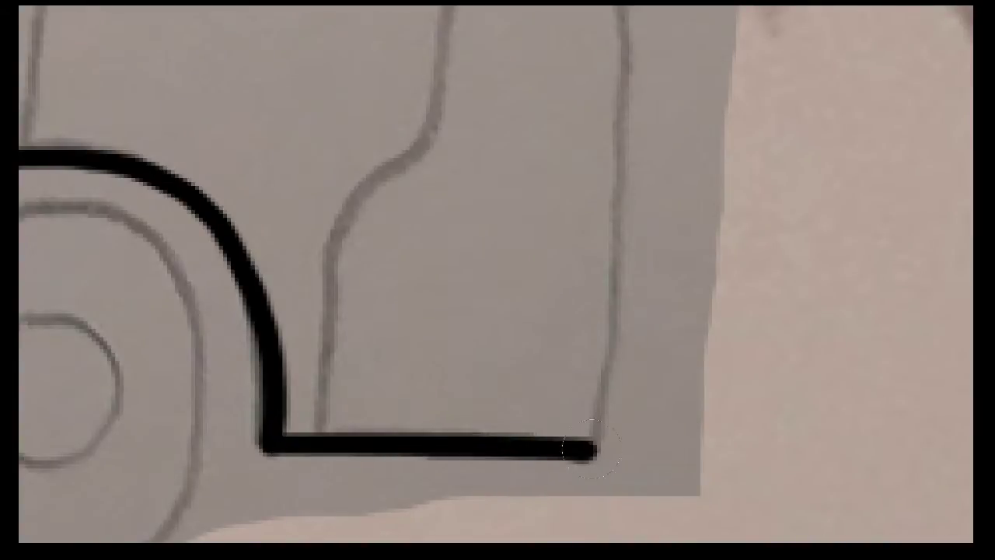
{"action": "scroll", "coordinate": [588, 453], "scroll_direction": "up", "scroll_amount": 2}
{"action": "left_click_drag", "start_coordinate": [743, 326], "coordinate": [467, 484]}
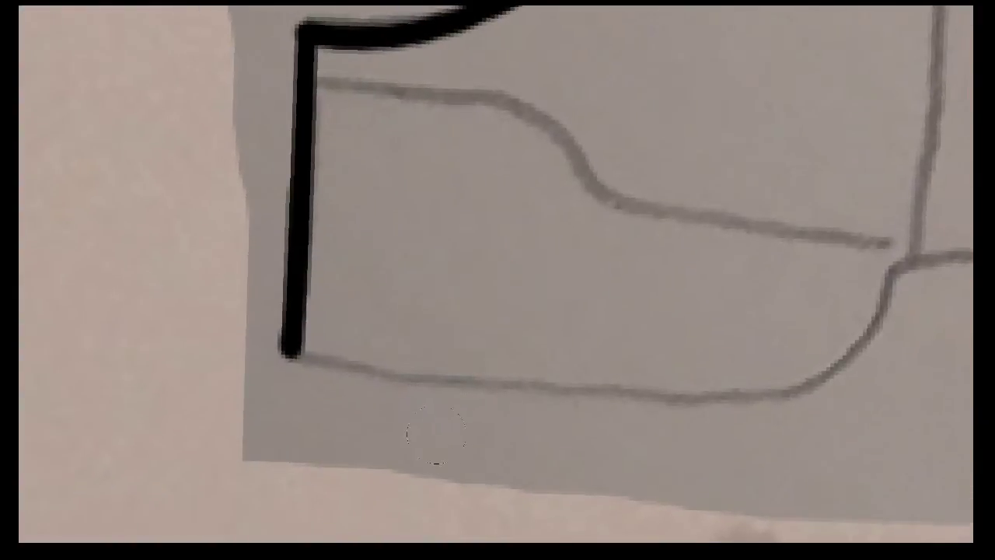
{"action": "scroll", "coordinate": [311, 400], "scroll_direction": "up", "scroll_amount": 2}
{"action": "mouse_move", "coordinate": [93, 384]}
{"action": "left_mouse_down"}
{"action": "mouse_move", "coordinate": [533, 433]}
{"action": "mouse_move", "coordinate": [798, 292]}
{"action": "mouse_move", "coordinate": [238, 333]}
{"action": "mouse_move", "coordinate": [589, 357]}
{"action": "mouse_move", "coordinate": [666, 318]}
{"action": "mouse_move", "coordinate": [715, 160]}
{"action": "mouse_move", "coordinate": [603, 433]}
{"action": "mouse_move", "coordinate": [588, 351]}
{"action": "left_mouse_up"}
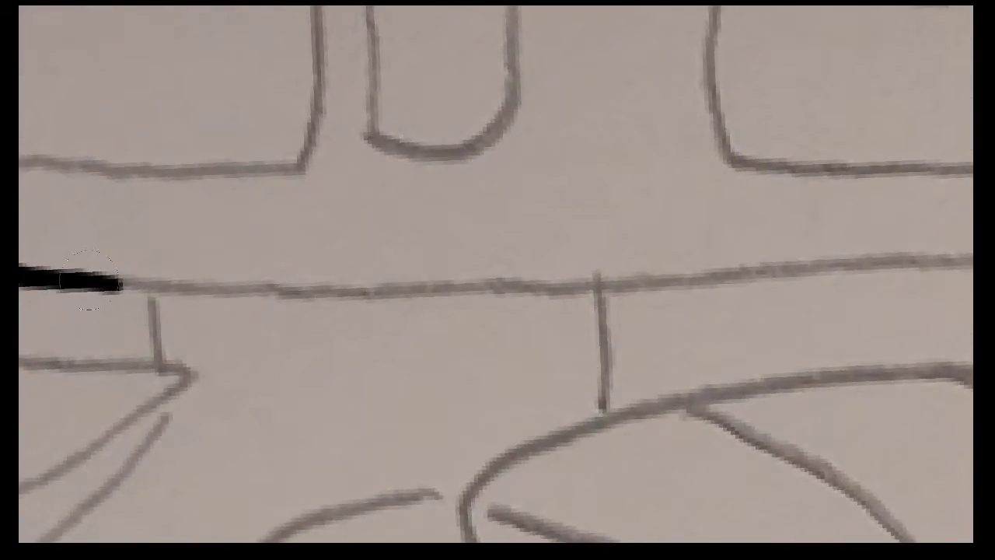
Step: Extend the body's bottom edge line rightward and turn it up at the corner
{"action": "mouse_move", "coordinate": [120, 284]}
{"action": "left_mouse_down"}
{"action": "mouse_move", "coordinate": [917, 271]}
{"action": "mouse_move", "coordinate": [350, 385]}
{"action": "mouse_move", "coordinate": [125, 397]}
{"action": "left_mouse_up"}
{"action": "left_click_drag", "start_coordinate": [167, 340], "coordinate": [922, 315]}
{"action": "mouse_move", "coordinate": [826, 357]}
{"action": "left_mouse_down"}
{"action": "mouse_move", "coordinate": [138, 389]}
{"action": "mouse_move", "coordinate": [373, 362]}
{"action": "mouse_move", "coordinate": [389, 322]}
{"action": "left_mouse_up"}
{"action": "mouse_move", "coordinate": [463, 305]}
{"action": "left_mouse_down"}
{"action": "mouse_move", "coordinate": [535, 343]}
{"action": "mouse_move", "coordinate": [442, 433]}
{"action": "mouse_move", "coordinate": [313, 464]}
{"action": "mouse_move", "coordinate": [250, 444]}
{"action": "left_mouse_up"}
{"action": "mouse_move", "coordinate": [101, 303]}
{"action": "left_mouse_down"}
{"action": "mouse_move", "coordinate": [832, 332]}
{"action": "mouse_move", "coordinate": [932, 350]}
{"action": "left_mouse_up"}
{"action": "mouse_move", "coordinate": [932, 350]}
{"action": "left_mouse_down"}
{"action": "mouse_move", "coordinate": [487, 378]}
{"action": "mouse_move", "coordinate": [241, 342]}
{"action": "mouse_move", "coordinate": [455, 355]}
{"action": "mouse_move", "coordinate": [545, 300]}
{"action": "mouse_move", "coordinate": [555, 195]}
{"action": "left_mouse_up"}
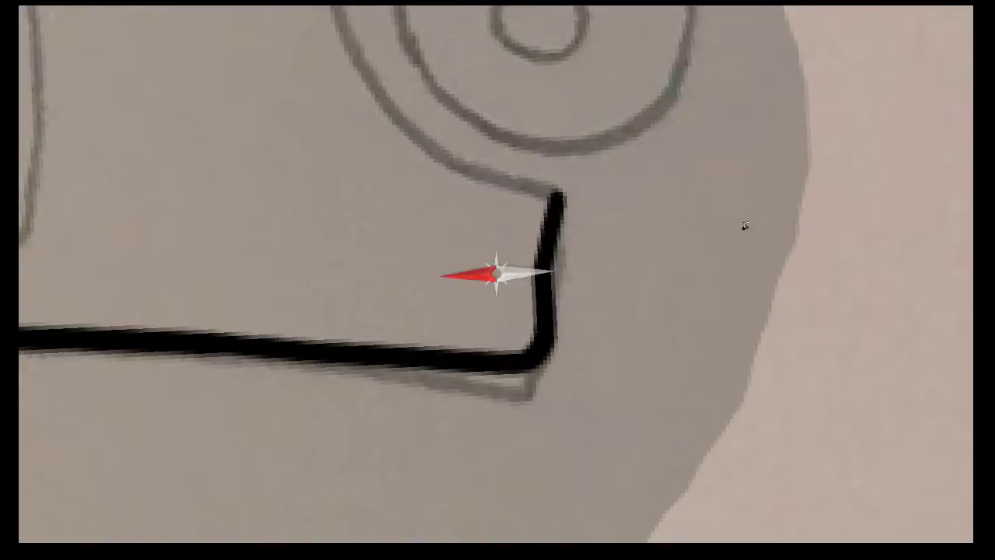
Step: Rotate the view and ink the rear wheel arch down to the bottom edge
{"action": "mouse_move", "coordinate": [744, 225]}
{"action": "left_mouse_down"}
{"action": "mouse_move", "coordinate": [537, 417]}
{"action": "mouse_move", "coordinate": [252, 442]}
{"action": "left_mouse_up"}
{"action": "mouse_move", "coordinate": [188, 400]}
{"action": "left_mouse_down"}
{"action": "mouse_move", "coordinate": [222, 334]}
{"action": "mouse_move", "coordinate": [350, 173]}
{"action": "mouse_move", "coordinate": [539, 181]}
{"action": "mouse_move", "coordinate": [615, 310]}
{"action": "mouse_move", "coordinate": [598, 346]}
{"action": "left_mouse_up"}
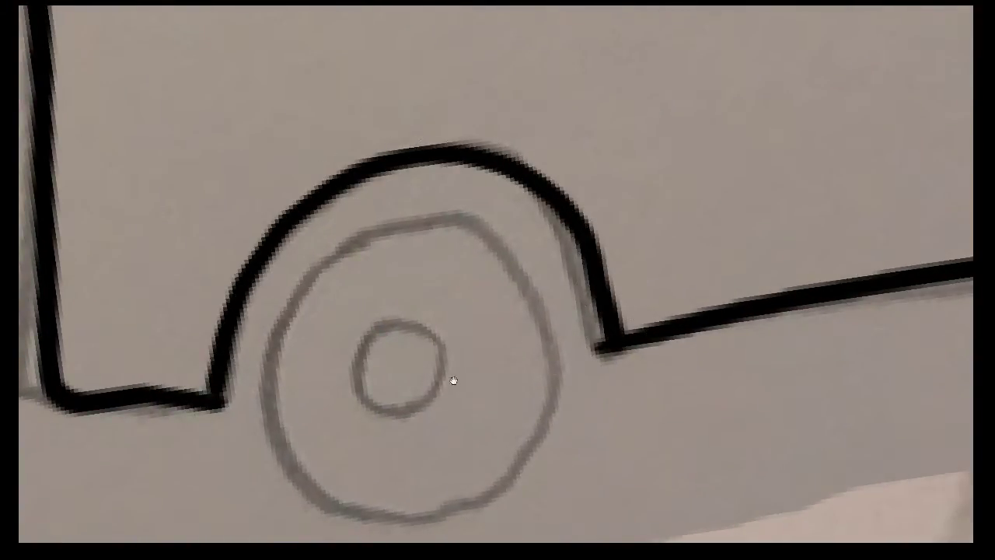
{"action": "left_click_drag", "start_coordinate": [451, 381], "coordinate": [555, 311]}
Step: Restore the interface with a straightened view and ink the first wheel's rim and hub
{"action": "key", "text": "f"}
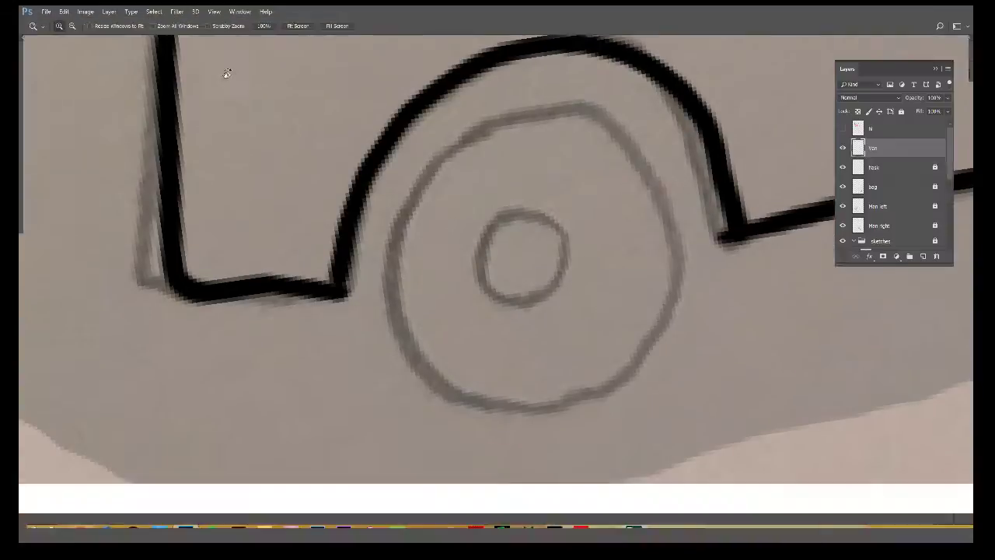
{"action": "left_click", "coordinate": [154, 28]}
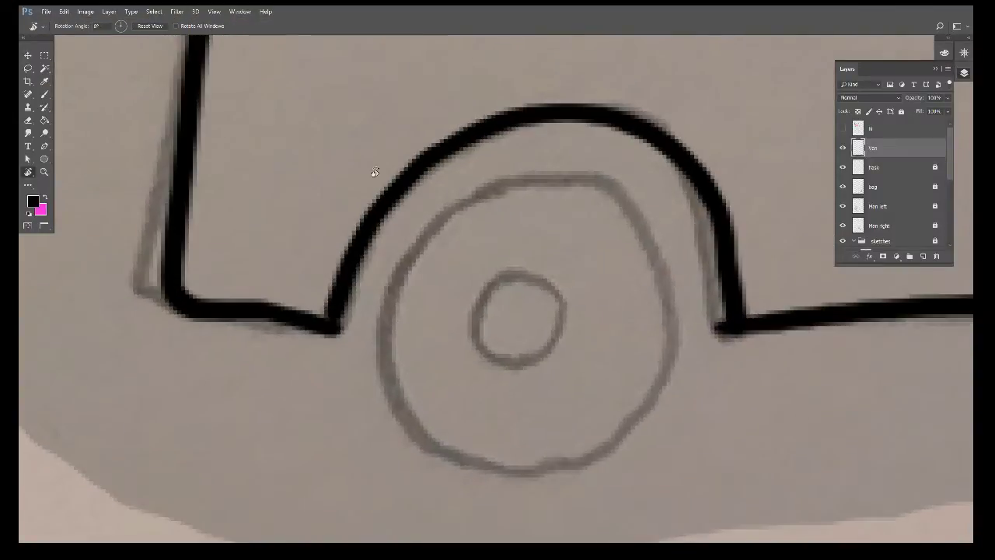
{"action": "key", "text": "b"}
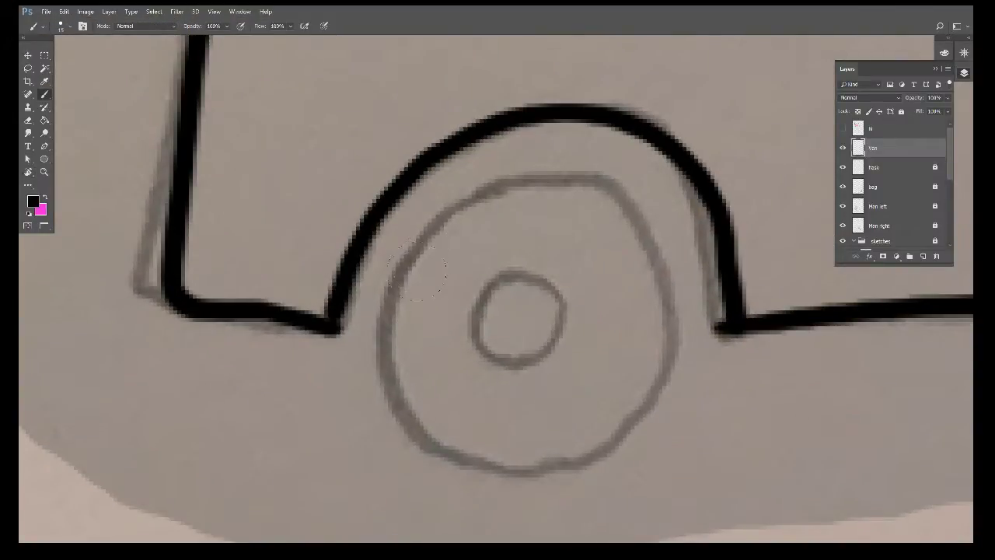
{"action": "key", "text": "ctrl+plus"}
{"action": "key", "text": "ctrl+minus"}
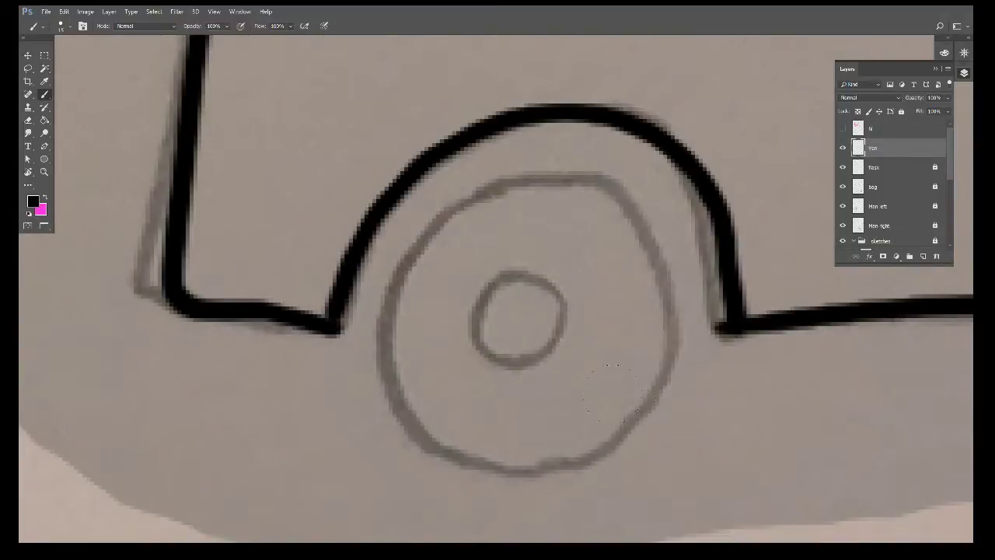
{"action": "left_click_drag", "start_coordinate": [613, 363], "coordinate": [532, 332]}
{"action": "mouse_move", "coordinate": [484, 153]}
{"action": "left_mouse_down"}
{"action": "mouse_move", "coordinate": [332, 332]}
{"action": "mouse_move", "coordinate": [384, 415]}
{"action": "mouse_move", "coordinate": [500, 438]}
{"action": "mouse_move", "coordinate": [567, 384]}
{"action": "mouse_move", "coordinate": [590, 293]}
{"action": "mouse_move", "coordinate": [573, 211]}
{"action": "mouse_move", "coordinate": [493, 155]}
{"action": "mouse_move", "coordinate": [466, 152]}
{"action": "left_mouse_up"}
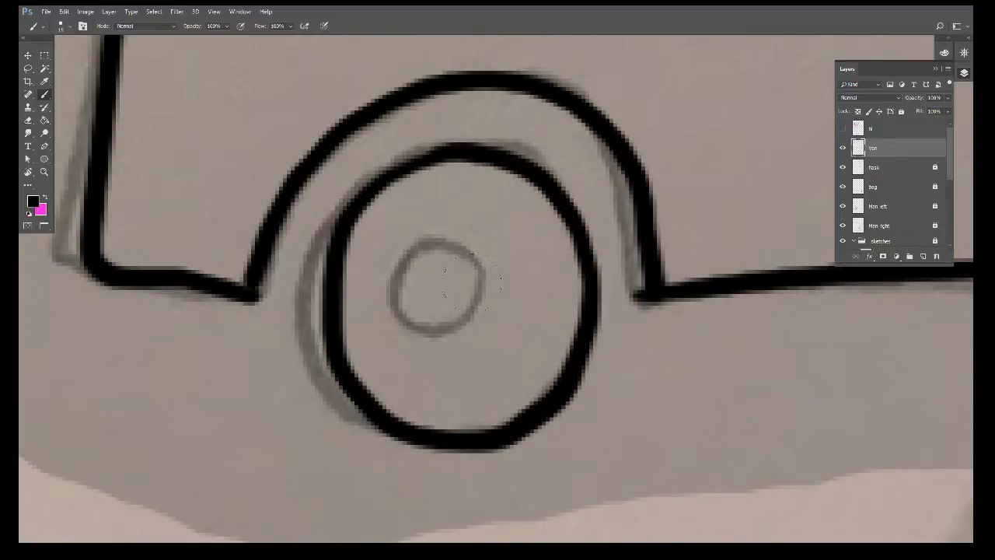
{"action": "mouse_move", "coordinate": [442, 255]}
{"action": "left_mouse_down"}
{"action": "mouse_move", "coordinate": [453, 333]}
{"action": "mouse_move", "coordinate": [491, 268]}
{"action": "mouse_move", "coordinate": [435, 248]}
{"action": "left_mouse_up"}
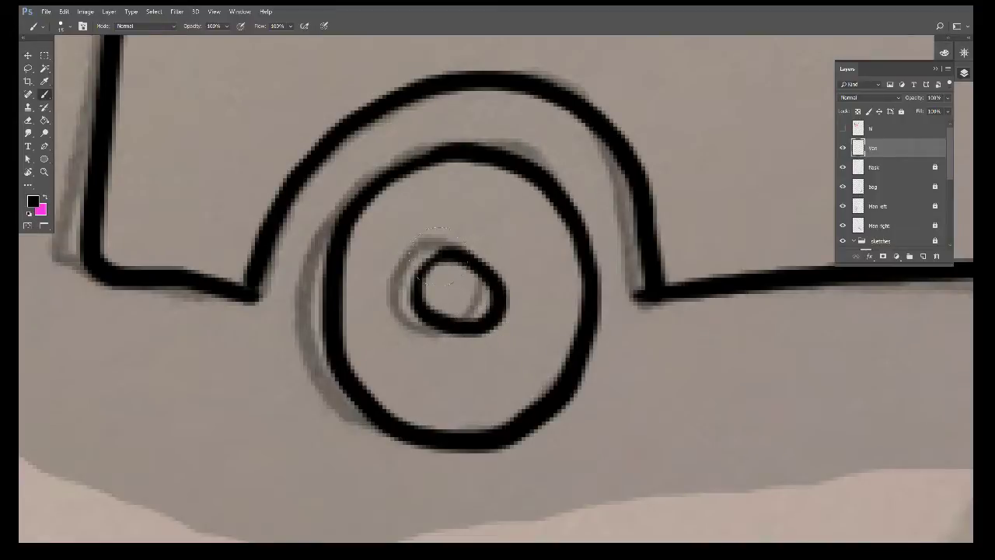
Step: Ink the second wheel's rim and closed hub ring
{"action": "left_click_drag", "start_coordinate": [651, 302], "coordinate": [23, 362]}
{"action": "left_click_drag", "start_coordinate": [778, 304], "coordinate": [374, 303]}
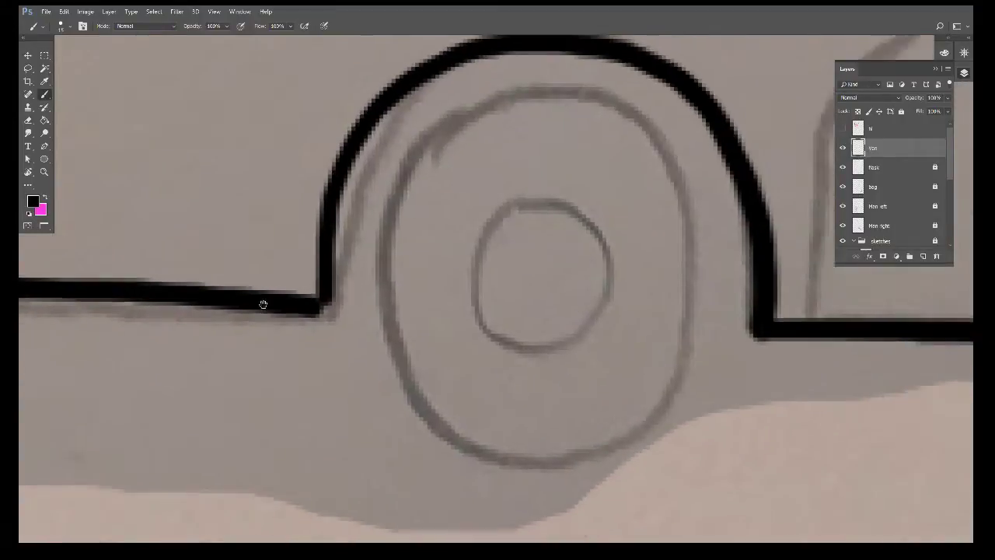
{"action": "mouse_move", "coordinate": [591, 125]}
{"action": "left_mouse_down"}
{"action": "mouse_move", "coordinate": [427, 122]}
{"action": "mouse_move", "coordinate": [446, 148]}
{"action": "left_mouse_up"}
{"action": "mouse_move", "coordinate": [522, 150]}
{"action": "left_mouse_down"}
{"action": "mouse_move", "coordinate": [404, 111]}
{"action": "mouse_move", "coordinate": [277, 178]}
{"action": "mouse_move", "coordinate": [256, 310]}
{"action": "mouse_move", "coordinate": [379, 412]}
{"action": "mouse_move", "coordinate": [516, 395]}
{"action": "mouse_move", "coordinate": [573, 300]}
{"action": "mouse_move", "coordinate": [548, 178]}
{"action": "mouse_move", "coordinate": [424, 160]}
{"action": "left_mouse_up"}
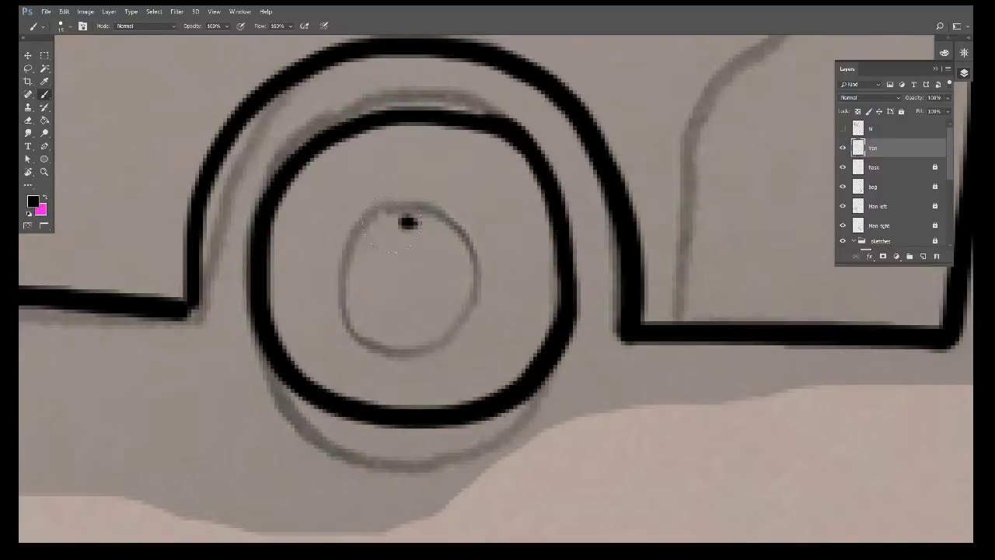
{"action": "mouse_move", "coordinate": [407, 223]}
{"action": "left_mouse_down"}
{"action": "mouse_move", "coordinate": [381, 307]}
{"action": "mouse_move", "coordinate": [435, 230]}
{"action": "mouse_move", "coordinate": [398, 214]}
{"action": "left_mouse_up"}
{"action": "mouse_move", "coordinate": [363, 333]}
{"action": "left_mouse_down"}
{"action": "mouse_move", "coordinate": [418, 343]}
{"action": "mouse_move", "coordinate": [415, 262]}
{"action": "mouse_move", "coordinate": [295, 321]}
{"action": "mouse_move", "coordinate": [378, 418]}
{"action": "mouse_move", "coordinate": [378, 536]}
{"action": "left_mouse_up"}
Step: Outline the van's side window in black ink
{"action": "key", "text": "ctrl+minus"}
{"action": "left_click_drag", "start_coordinate": [517, 335], "coordinate": [512, 363]}
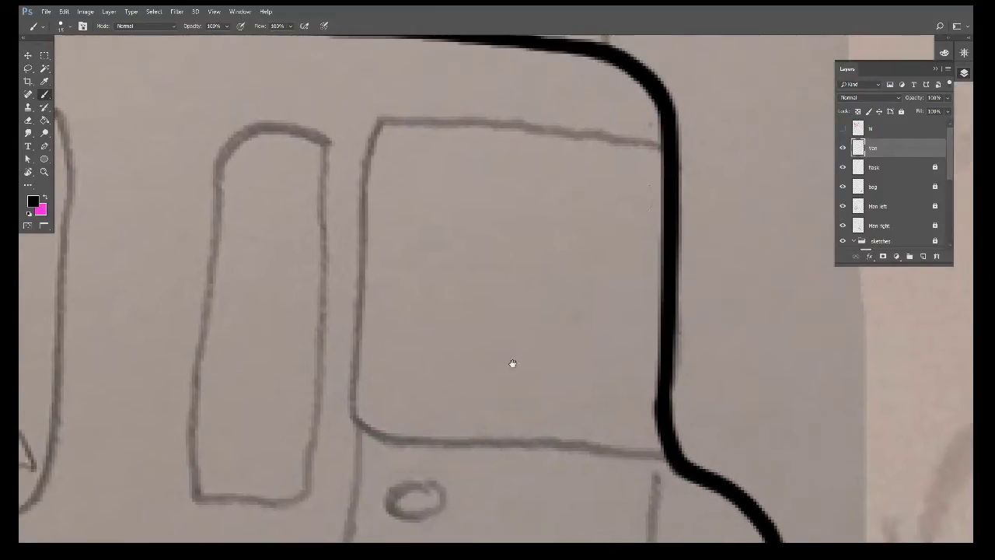
{"action": "left_click_drag", "start_coordinate": [662, 145], "coordinate": [372, 125]}
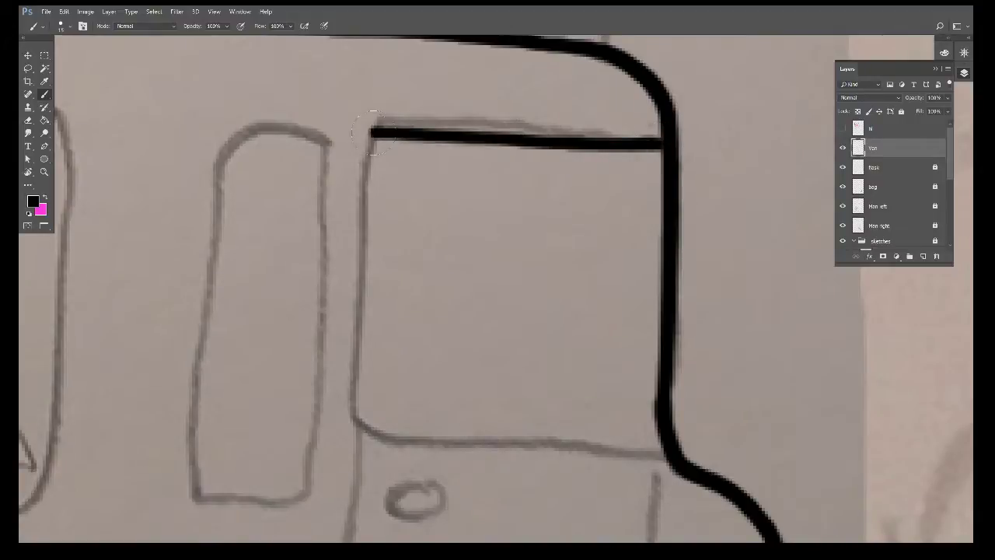
{"action": "left_click_drag", "start_coordinate": [417, 220], "coordinate": [467, 146]}
{"action": "left_click_drag", "start_coordinate": [446, 105], "coordinate": [459, 139]}
{"action": "mouse_move", "coordinate": [433, 79]}
{"action": "left_mouse_down"}
{"action": "mouse_move", "coordinate": [419, 393]}
{"action": "mouse_move", "coordinate": [729, 406]}
{"action": "left_mouse_up"}
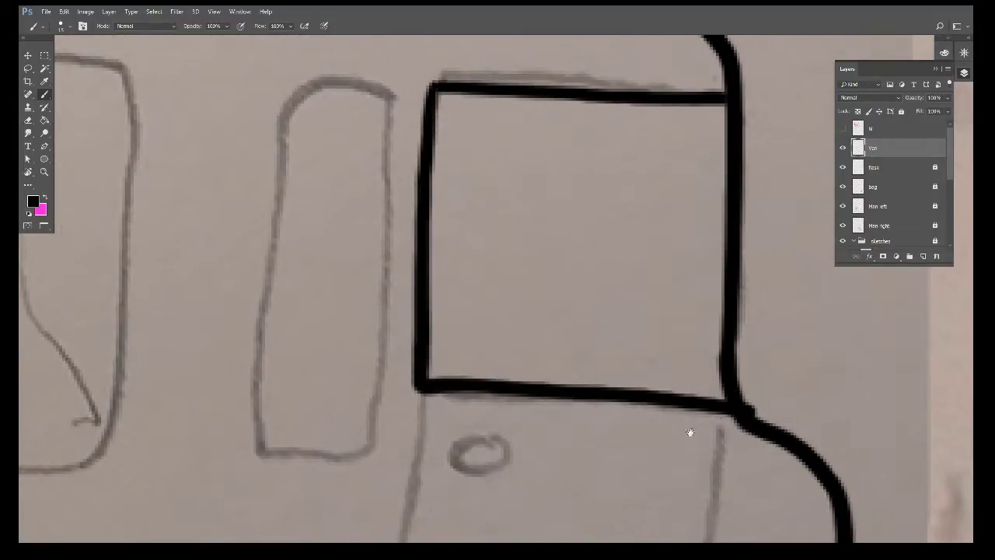
{"action": "left_click_drag", "start_coordinate": [481, 446], "coordinate": [495, 192]}
Step: Ink the door line, the small door handle and the vertical body line below the window
{"action": "mouse_move", "coordinate": [436, 144]}
{"action": "left_mouse_down"}
{"action": "mouse_move", "coordinate": [415, 271]}
{"action": "mouse_move", "coordinate": [413, 382]}
{"action": "left_mouse_up"}
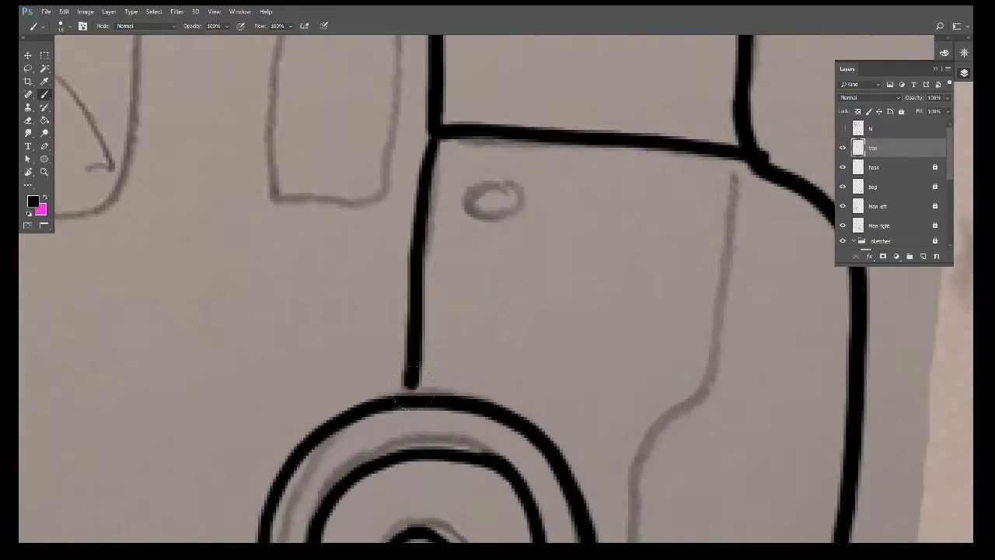
{"action": "mouse_move", "coordinate": [514, 187]}
{"action": "left_mouse_down"}
{"action": "mouse_move", "coordinate": [513, 219]}
{"action": "mouse_move", "coordinate": [470, 193]}
{"action": "left_mouse_up"}
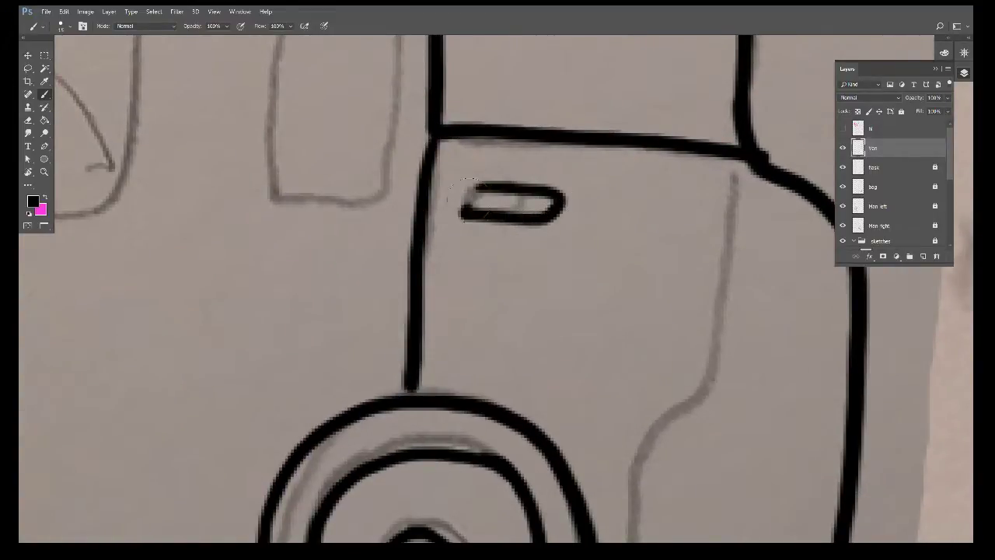
{"action": "mouse_move", "coordinate": [741, 188]}
{"action": "left_mouse_down"}
{"action": "mouse_move", "coordinate": [520, 118]}
{"action": "mouse_move", "coordinate": [501, 291]}
{"action": "mouse_move", "coordinate": [436, 369]}
{"action": "mouse_move", "coordinate": [440, 388]}
{"action": "left_mouse_up"}
{"action": "mouse_move", "coordinate": [460, 423]}
{"action": "left_mouse_down"}
{"action": "mouse_move", "coordinate": [464, 234]}
{"action": "mouse_move", "coordinate": [432, 272]}
{"action": "mouse_move", "coordinate": [436, 351]}
{"action": "left_mouse_up"}
{"action": "left_click_drag", "start_coordinate": [270, 253], "coordinate": [463, 414]}
Step: Ink the top and left side of the narrow upper panel
{"action": "left_click_drag", "start_coordinate": [165, 246], "coordinate": [277, 339]}
{"action": "left_click_drag", "start_coordinate": [430, 154], "coordinate": [468, 369]}
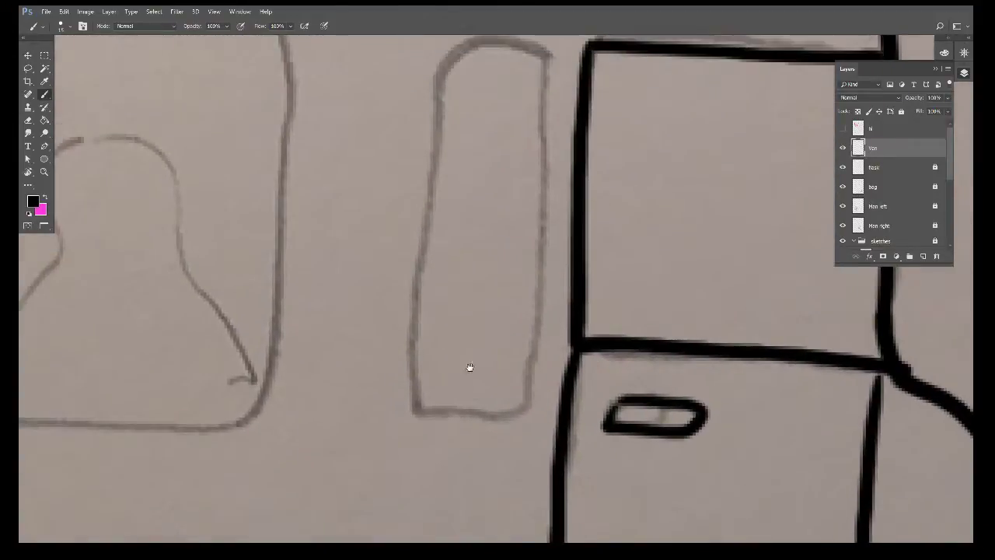
{"action": "left_click_drag", "start_coordinate": [468, 259], "coordinate": [431, 332]}
{"action": "mouse_move", "coordinate": [502, 115]}
{"action": "left_mouse_down"}
{"action": "mouse_move", "coordinate": [395, 151]}
{"action": "mouse_move", "coordinate": [382, 466]}
{"action": "mouse_move", "coordinate": [486, 475]}
{"action": "mouse_move", "coordinate": [509, 117]}
{"action": "left_mouse_up"}
{"action": "mouse_move", "coordinate": [288, 300]}
{"action": "left_mouse_down"}
{"action": "mouse_move", "coordinate": [475, 322]}
{"action": "mouse_move", "coordinate": [444, 402]}
{"action": "mouse_move", "coordinate": [365, 402]}
{"action": "left_mouse_up"}
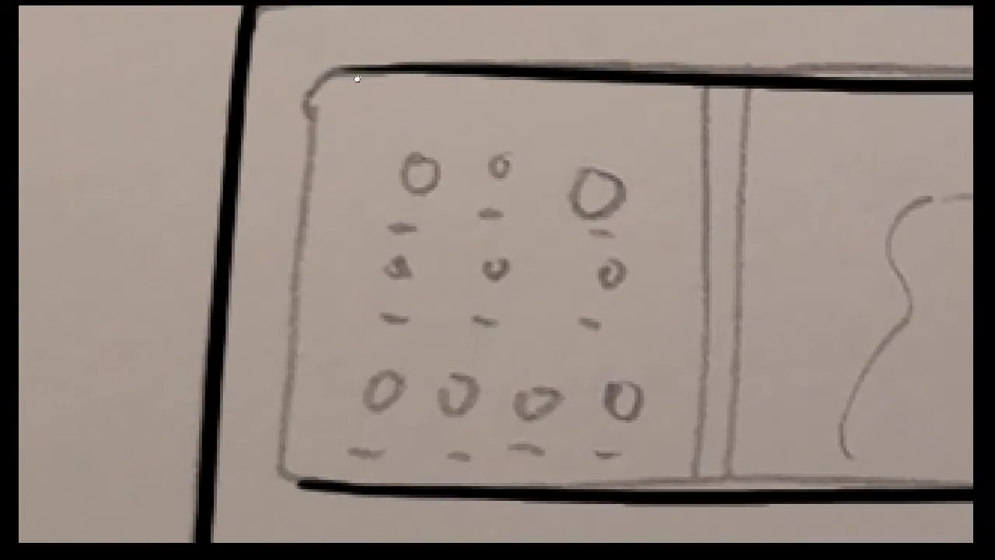
Step: Ink the dotted panel's top edge, rounded corner and left side with the view rotated
{"action": "left_click_drag", "start_coordinate": [404, 66], "coordinate": [328, 74]}
{"action": "mouse_move", "coordinate": [433, 68]}
{"action": "left_mouse_down"}
{"action": "mouse_move", "coordinate": [355, 70]}
{"action": "mouse_move", "coordinate": [307, 113]}
{"action": "mouse_move", "coordinate": [315, 330]}
{"action": "left_mouse_up"}
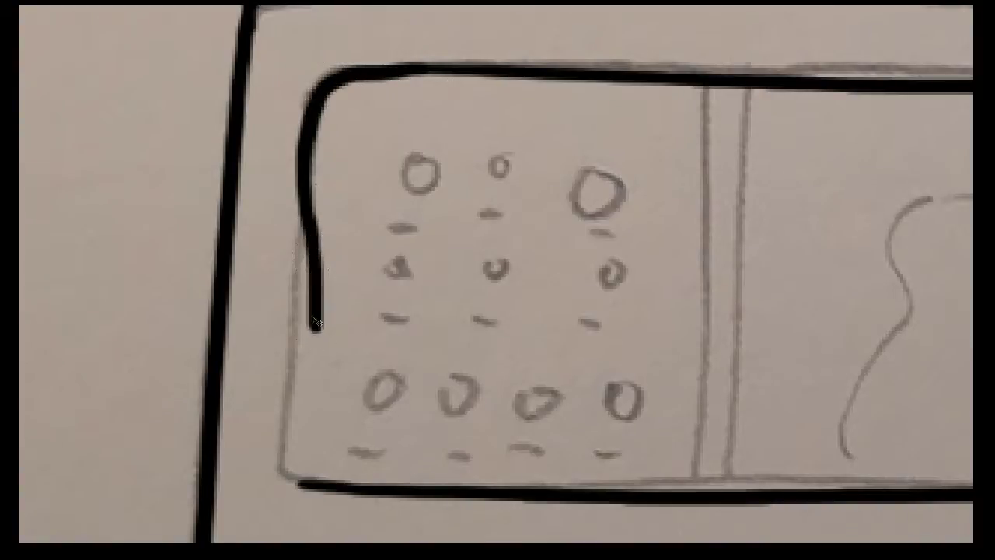
{"action": "key", "text": "ctrl+z"}
{"action": "key", "text": "r"}
{"action": "mouse_move", "coordinate": [637, 255]}
{"action": "left_mouse_down"}
{"action": "mouse_move", "coordinate": [422, 167]}
{"action": "mouse_move", "coordinate": [484, 160]}
{"action": "left_mouse_up"}
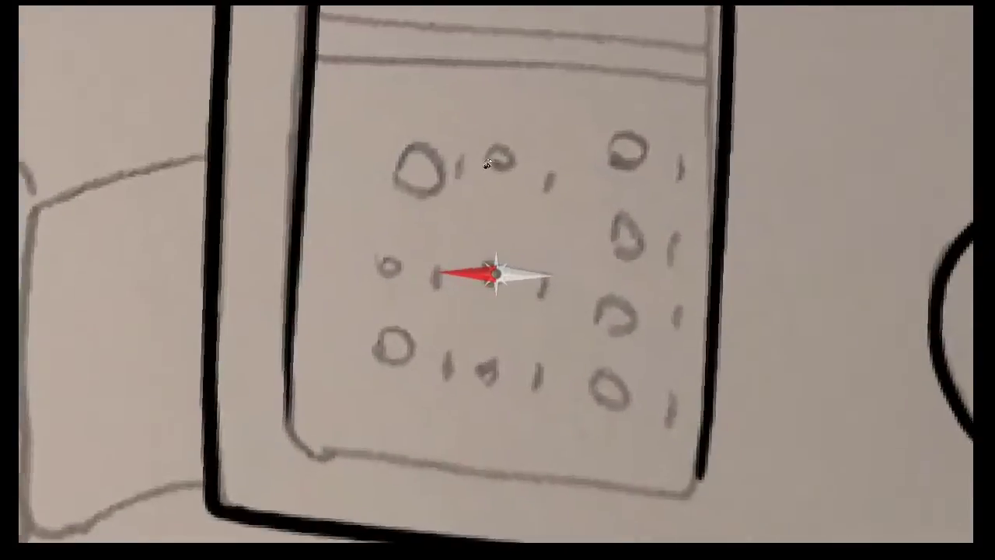
{"action": "scroll", "coordinate": [294, 262], "scroll_direction": "up", "scroll_amount": 2}
{"action": "left_click_drag", "start_coordinate": [236, 191], "coordinate": [236, 221]}
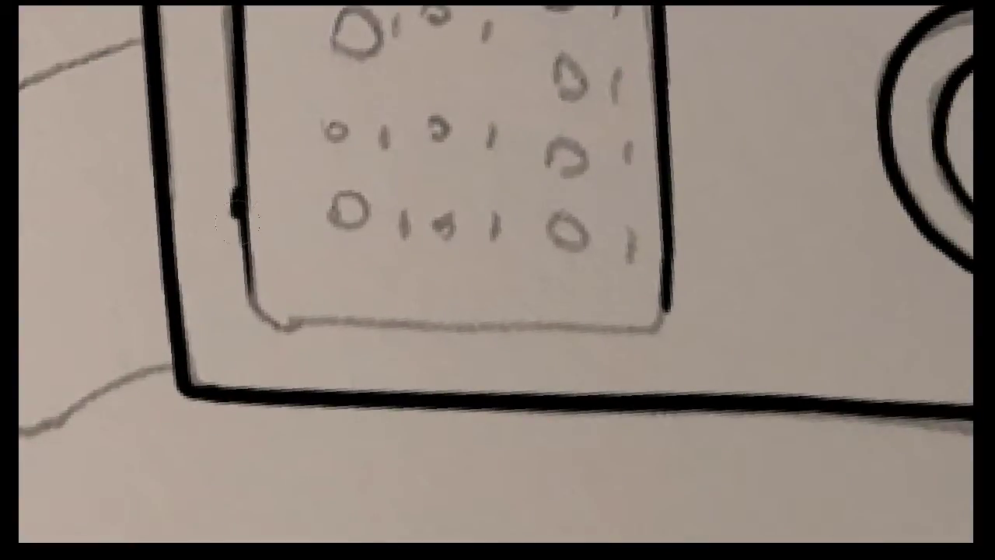
{"action": "key", "text": "ctrl+z"}
{"action": "mouse_move", "coordinate": [238, 187]}
{"action": "left_mouse_down"}
{"action": "mouse_move", "coordinate": [334, 328]}
{"action": "mouse_move", "coordinate": [667, 276]}
{"action": "left_mouse_up"}
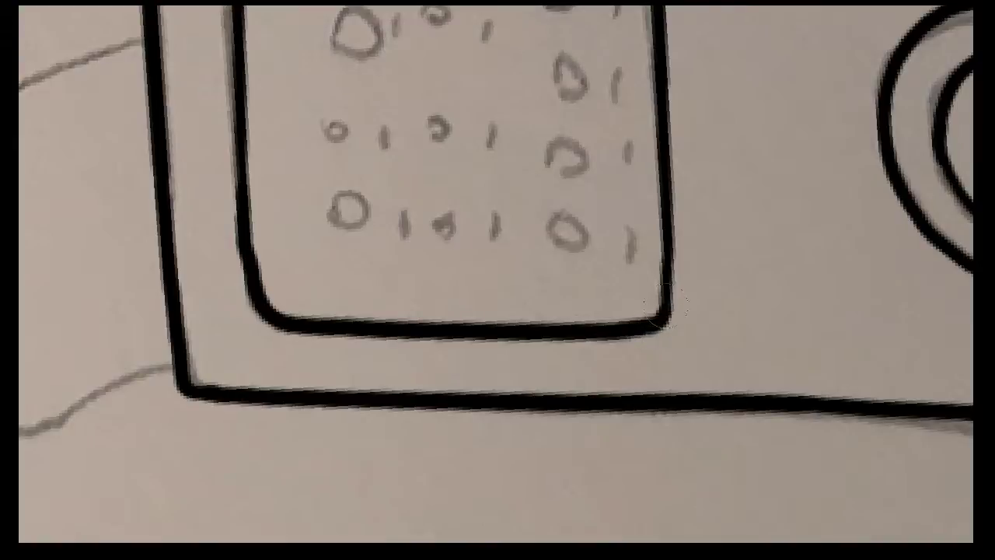
Step: Ink the next panel's top edge and horizontal lines across it
{"action": "scroll", "coordinate": [637, 239], "scroll_direction": "down", "scroll_amount": 3}
{"action": "scroll", "coordinate": [409, 195], "scroll_direction": "up", "scroll_amount": 3}
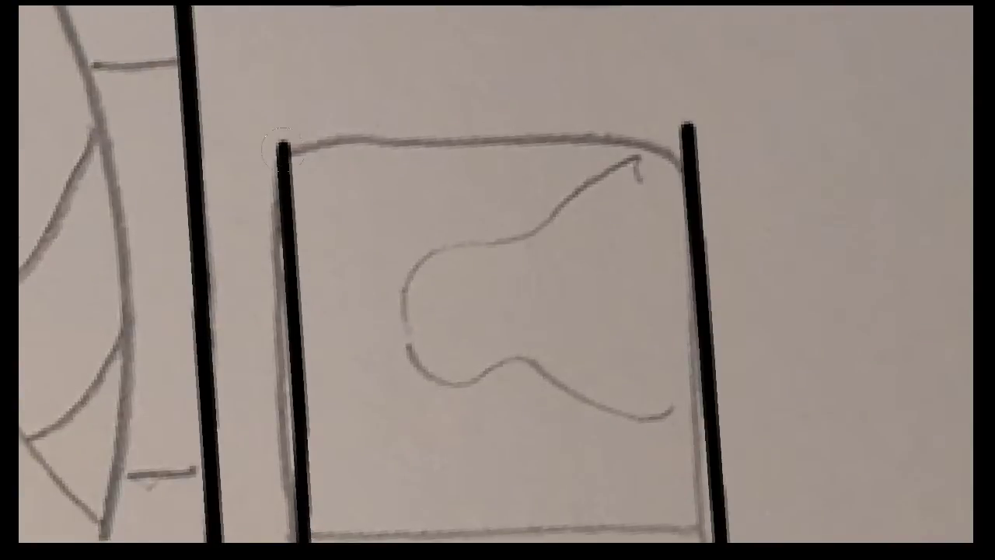
{"action": "left_click_drag", "start_coordinate": [285, 143], "coordinate": [687, 129]}
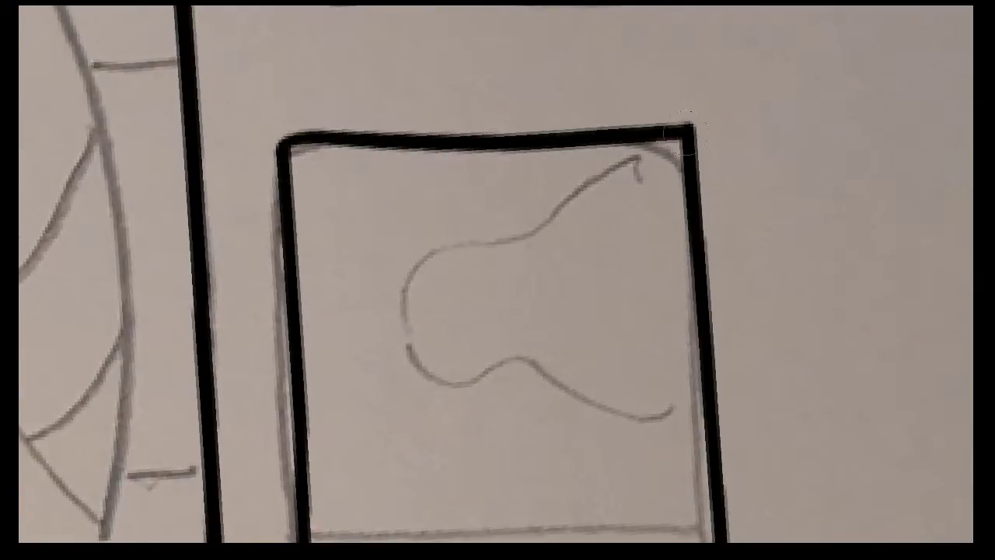
{"action": "scroll", "coordinate": [492, 324], "scroll_direction": "down", "scroll_amount": 2}
{"action": "scroll", "coordinate": [492, 324], "scroll_direction": "down", "scroll_amount": 3}
{"action": "left_click_drag", "start_coordinate": [227, 194], "coordinate": [631, 198]}
{"action": "left_click_drag", "start_coordinate": [233, 240], "coordinate": [636, 233]}
Step: Ink the roof funnel's rim and two sides, then the cone's bottom edge
{"action": "left_click_drag", "start_coordinate": [390, 250], "coordinate": [840, 247]}
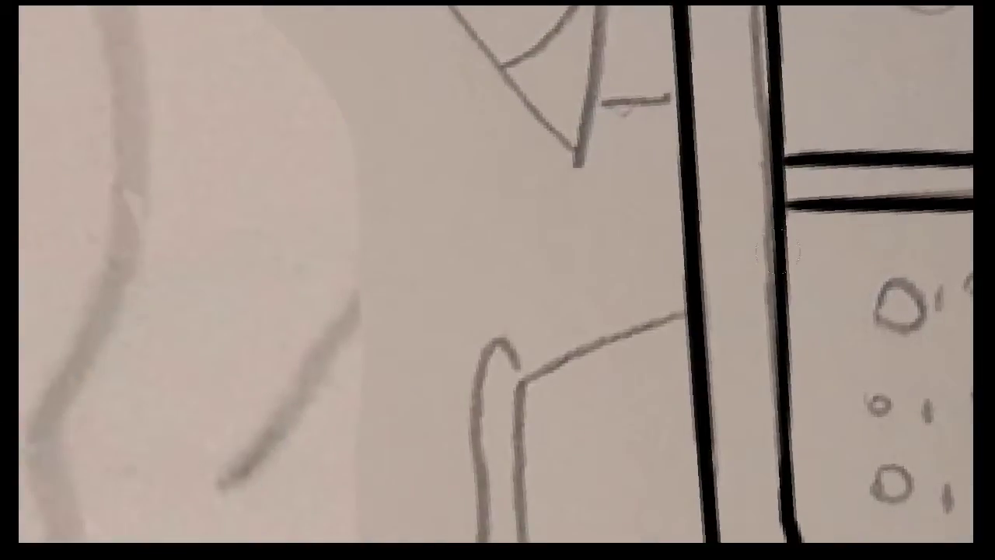
{"action": "mouse_move", "coordinate": [769, 257]}
{"action": "left_mouse_down"}
{"action": "mouse_move", "coordinate": [497, 435]}
{"action": "mouse_move", "coordinate": [459, 435]}
{"action": "mouse_move", "coordinate": [471, 433]}
{"action": "mouse_move", "coordinate": [574, 269]}
{"action": "mouse_move", "coordinate": [353, 266]}
{"action": "left_mouse_up"}
{"action": "mouse_move", "coordinate": [274, 164]}
{"action": "left_mouse_down"}
{"action": "mouse_move", "coordinate": [610, 157]}
{"action": "mouse_move", "coordinate": [665, 196]}
{"action": "mouse_move", "coordinate": [268, 204]}
{"action": "mouse_move", "coordinate": [264, 165]}
{"action": "mouse_move", "coordinate": [336, 166]}
{"action": "left_mouse_up"}
{"action": "left_click_drag", "start_coordinate": [299, 206], "coordinate": [380, 365]}
{"action": "mouse_move", "coordinate": [644, 206]}
{"action": "left_mouse_down"}
{"action": "mouse_move", "coordinate": [726, 380]}
{"action": "mouse_move", "coordinate": [295, 351]}
{"action": "mouse_move", "coordinate": [115, 428]}
{"action": "left_mouse_up"}
{"action": "left_click_drag", "start_coordinate": [326, 378], "coordinate": [311, 415]}
{"action": "mouse_move", "coordinate": [255, 455]}
{"action": "left_mouse_down"}
{"action": "mouse_move", "coordinate": [293, 422]}
{"action": "mouse_move", "coordinate": [283, 460]}
{"action": "left_mouse_up"}
{"action": "mouse_move", "coordinate": [151, 389]}
{"action": "left_mouse_down"}
{"action": "mouse_move", "coordinate": [278, 410]}
{"action": "mouse_move", "coordinate": [587, 397]}
{"action": "mouse_move", "coordinate": [724, 349]}
{"action": "mouse_move", "coordinate": [679, 229]}
{"action": "mouse_move", "coordinate": [577, 104]}
{"action": "mouse_move", "coordinate": [464, 155]}
{"action": "mouse_move", "coordinate": [155, 388]}
{"action": "left_mouse_up"}
Step: Ink the cone's upper-left edge, its inner curved lines and the two supports beneath it
{"action": "left_click_drag", "start_coordinate": [256, 327], "coordinate": [354, 401]}
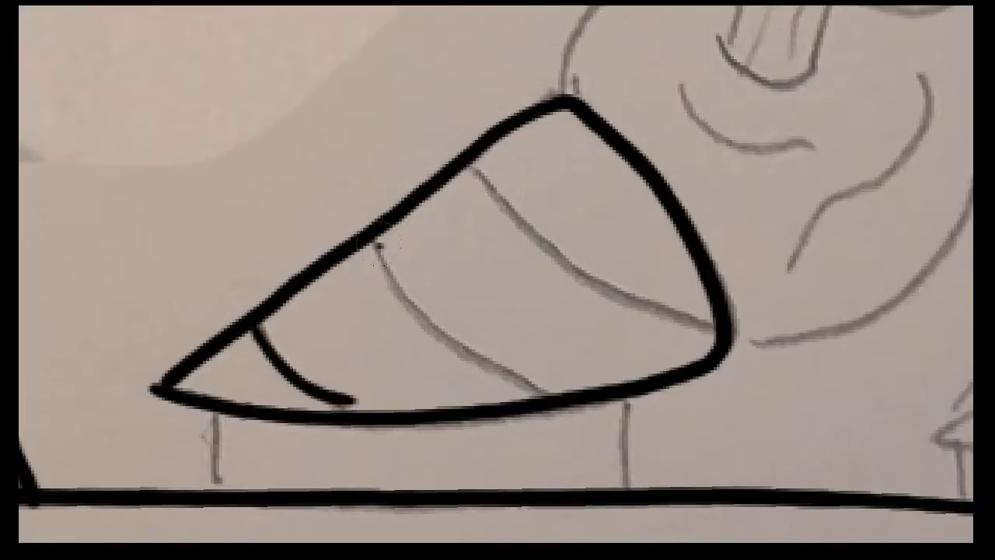
{"action": "left_click_drag", "start_coordinate": [377, 245], "coordinate": [578, 379]}
{"action": "left_click_drag", "start_coordinate": [507, 194], "coordinate": [712, 319]}
{"action": "left_click_drag", "start_coordinate": [315, 416], "coordinate": [253, 225]}
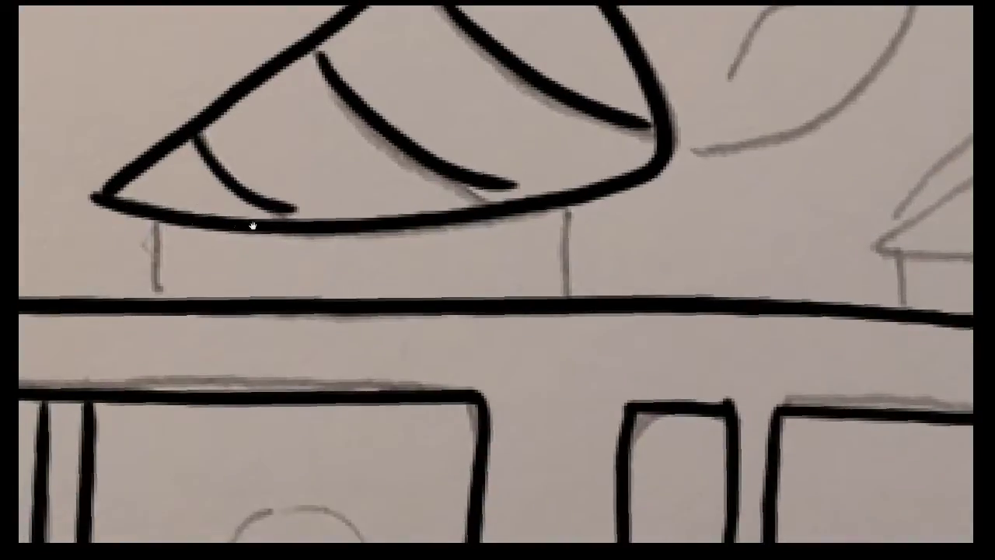
{"action": "left_click_drag", "start_coordinate": [158, 222], "coordinate": [156, 286]}
{"action": "left_click_drag", "start_coordinate": [566, 208], "coordinate": [568, 291]}
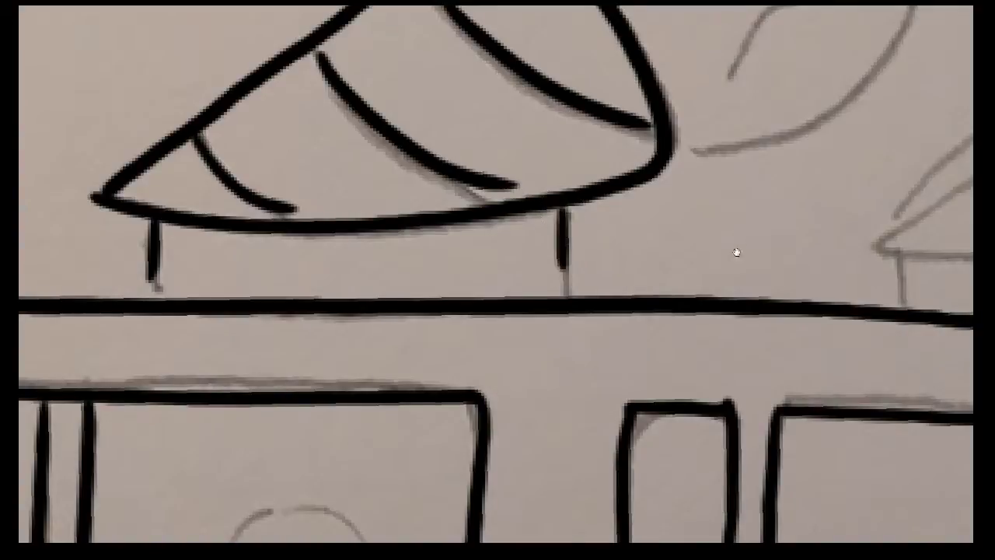
{"action": "mouse_move", "coordinate": [737, 251]}
{"action": "left_mouse_down"}
{"action": "mouse_move", "coordinate": [121, 344]}
{"action": "mouse_move", "coordinate": [450, 444]}
{"action": "mouse_move", "coordinate": [386, 428]}
{"action": "mouse_move", "coordinate": [440, 433]}
{"action": "mouse_move", "coordinate": [450, 407]}
{"action": "left_mouse_up"}
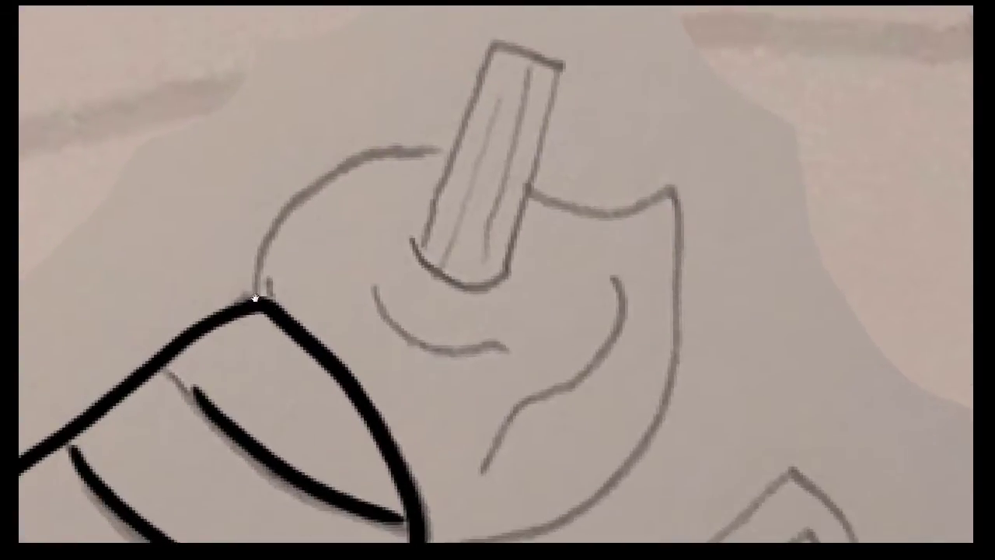
Step: Ink the ice-cream scoop's left arc, right side, lower edge and inner curve
{"action": "mouse_move", "coordinate": [256, 298]}
{"action": "left_mouse_down"}
{"action": "mouse_move", "coordinate": [262, 264]}
{"action": "mouse_move", "coordinate": [433, 167]}
{"action": "mouse_move", "coordinate": [657, 193]}
{"action": "left_mouse_up"}
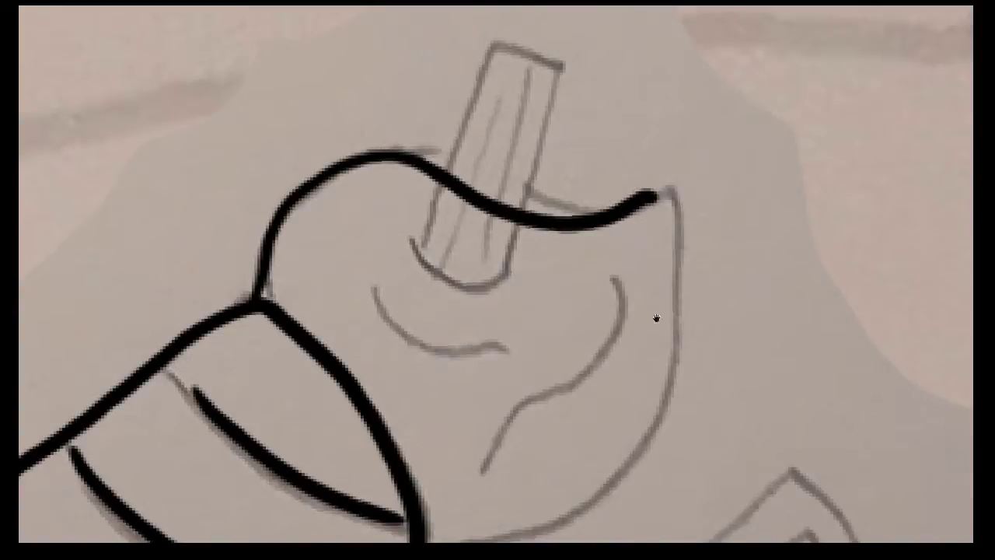
{"action": "scroll", "coordinate": [655, 318], "scroll_direction": "down", "scroll_amount": 2}
{"action": "mouse_move", "coordinate": [638, 124]}
{"action": "left_mouse_down"}
{"action": "mouse_move", "coordinate": [666, 285]}
{"action": "mouse_move", "coordinate": [506, 433]}
{"action": "mouse_move", "coordinate": [411, 455]}
{"action": "left_mouse_up"}
{"action": "left_click_drag", "start_coordinate": [478, 391], "coordinate": [621, 206]}
{"action": "left_click_drag", "start_coordinate": [373, 226], "coordinate": [481, 280]}
{"action": "mouse_move", "coordinate": [533, 213]}
{"action": "left_mouse_down"}
{"action": "mouse_move", "coordinate": [650, 279]}
{"action": "mouse_move", "coordinate": [540, 428]}
{"action": "left_mouse_up"}
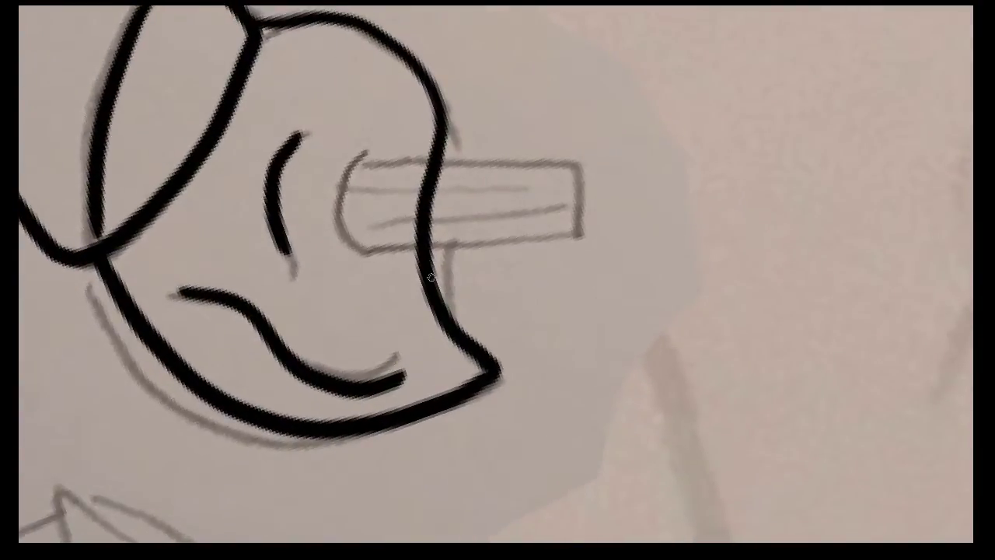
{"action": "scroll", "coordinate": [411, 215], "scroll_direction": "up", "scroll_amount": 2}
Step: Outline the lolly stick with its middle line and a shorter cross line
{"action": "mouse_move", "coordinate": [396, 214]}
{"action": "left_mouse_down"}
{"action": "mouse_move", "coordinate": [559, 221]}
{"action": "mouse_move", "coordinate": [622, 256]}
{"action": "mouse_move", "coordinate": [528, 293]}
{"action": "mouse_move", "coordinate": [404, 305]}
{"action": "mouse_move", "coordinate": [379, 237]}
{"action": "mouse_move", "coordinate": [394, 211]}
{"action": "left_mouse_up"}
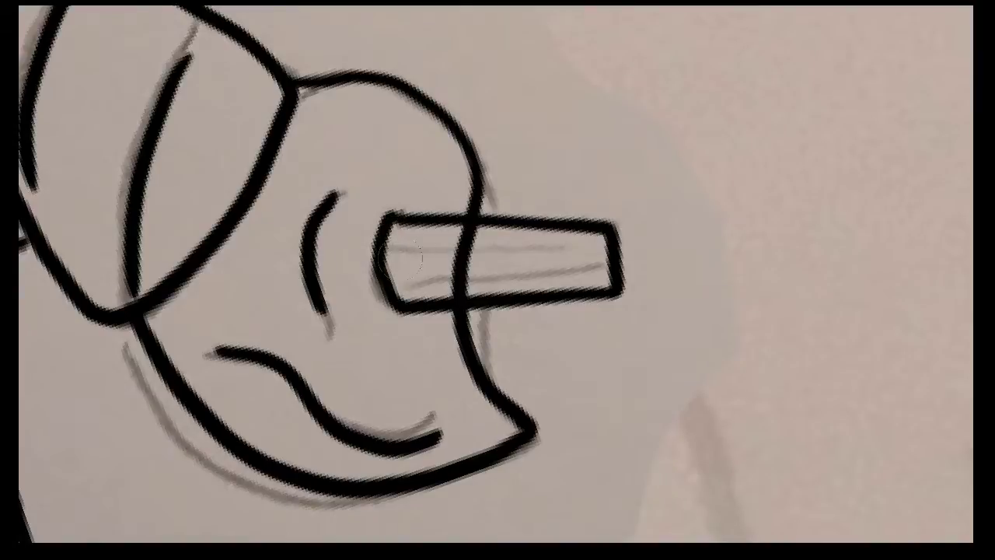
{"action": "left_click_drag", "start_coordinate": [381, 247], "coordinate": [618, 253]}
{"action": "left_click_drag", "start_coordinate": [408, 276], "coordinate": [622, 270]}
{"action": "key", "text": "ctrl+z"}
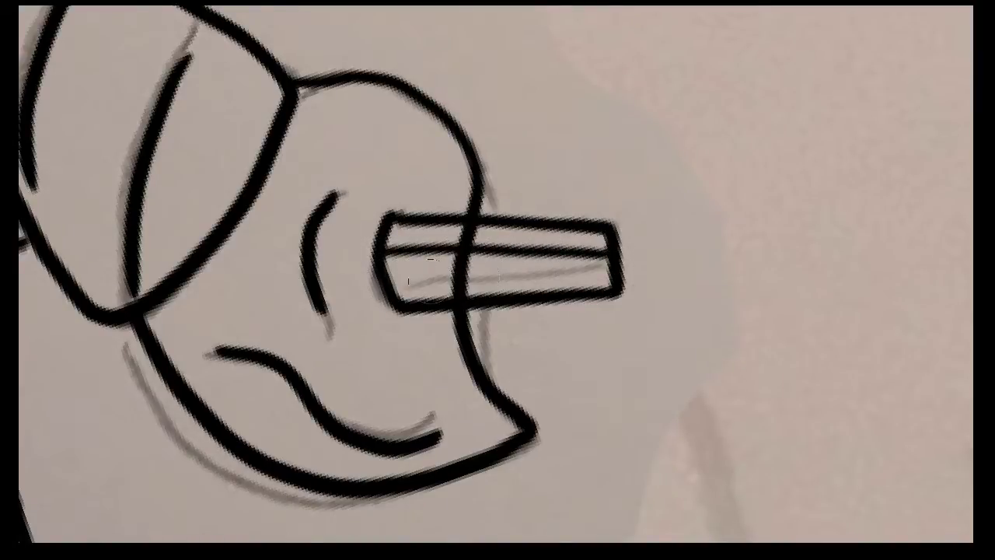
{"action": "left_click_drag", "start_coordinate": [527, 272], "coordinate": [408, 278]}
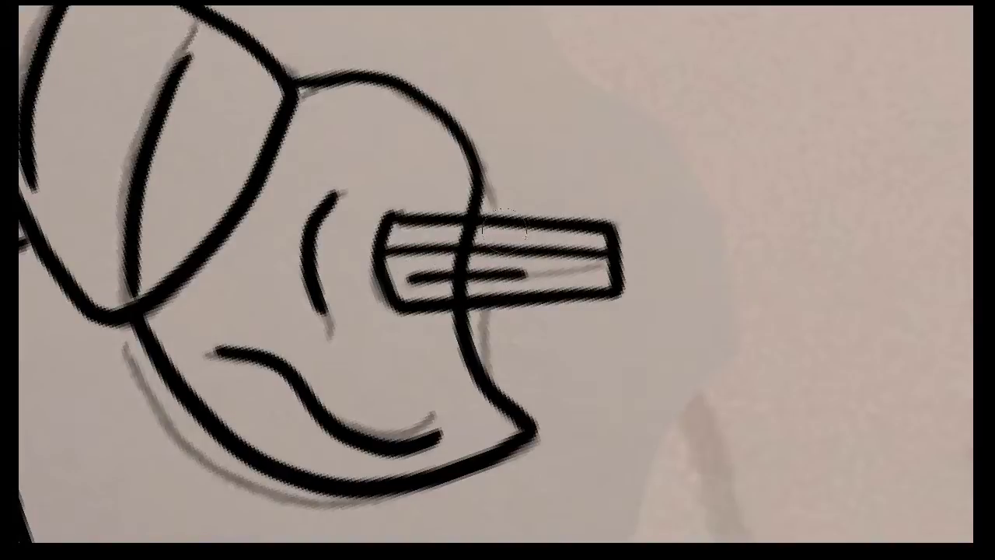
{"action": "scroll", "coordinate": [483, 262], "scroll_direction": "up", "scroll_amount": 5}
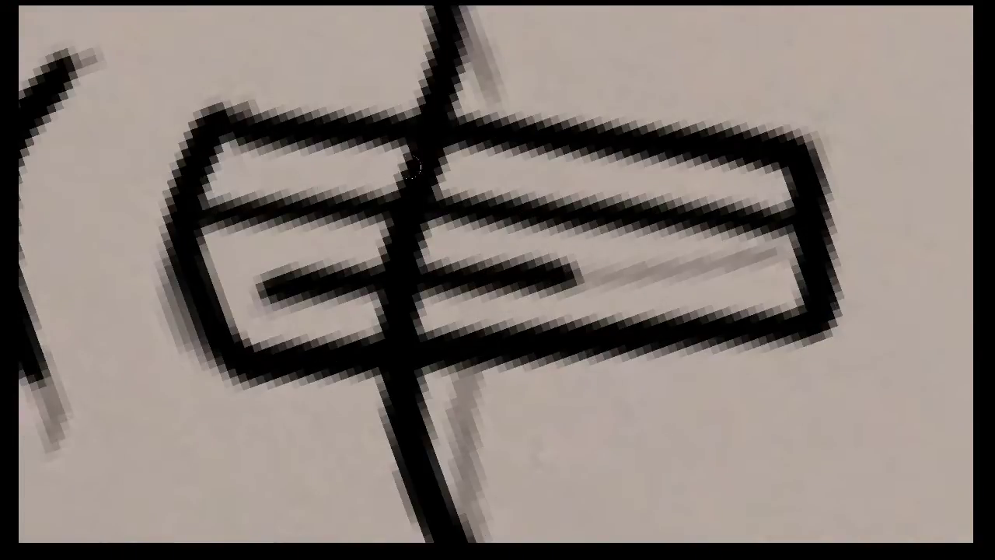
Step: Erase the stray line crossing the stick's top, middle and bottom sections
{"action": "left_click_drag", "start_coordinate": [362, 170], "coordinate": [417, 180]}
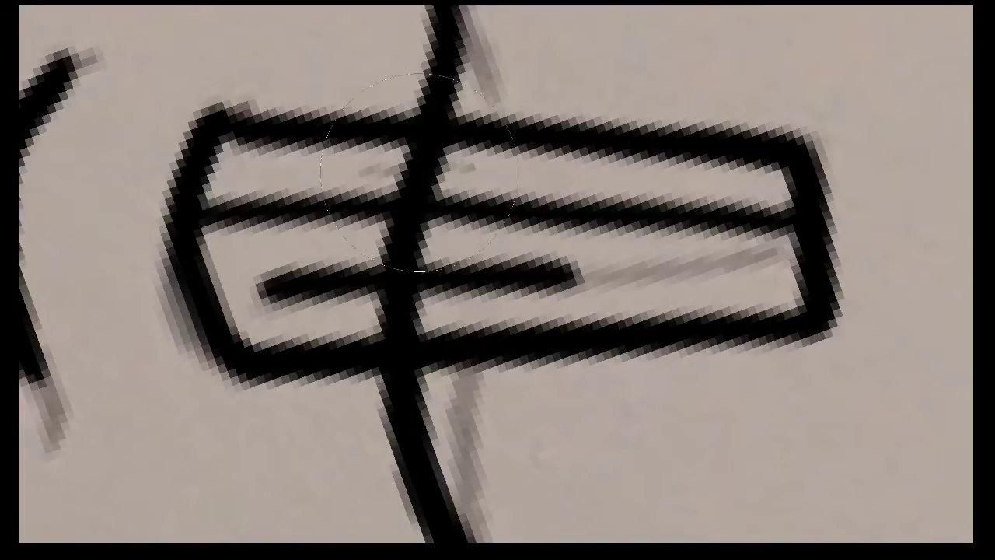
{"action": "left_click", "coordinate": [418, 173]}
{"action": "key", "text": "ctrl+z"}
{"action": "left_click_drag", "start_coordinate": [391, 167], "coordinate": [404, 171]}
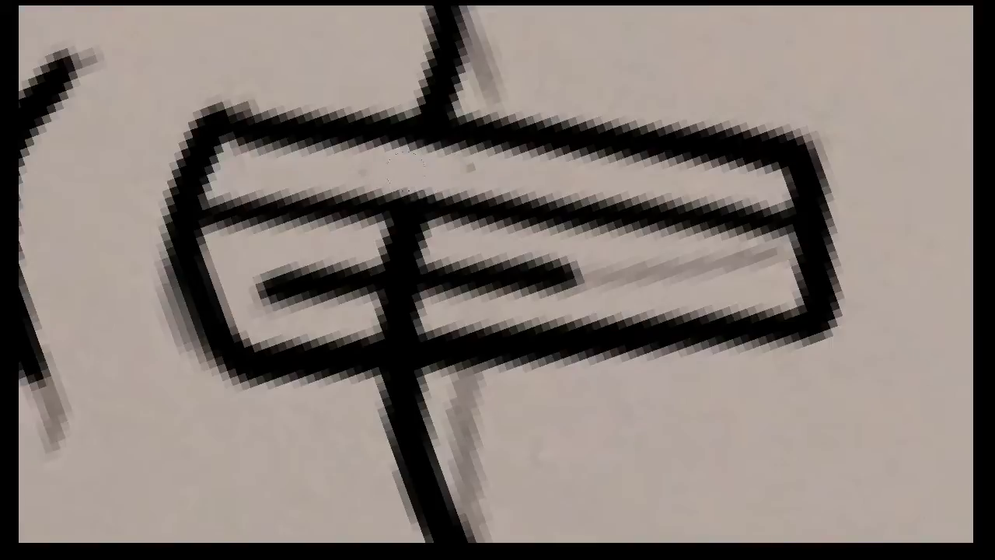
{"action": "mouse_move", "coordinate": [379, 238]}
{"action": "left_mouse_down"}
{"action": "mouse_move", "coordinate": [414, 243]}
{"action": "mouse_move", "coordinate": [399, 249]}
{"action": "left_mouse_up"}
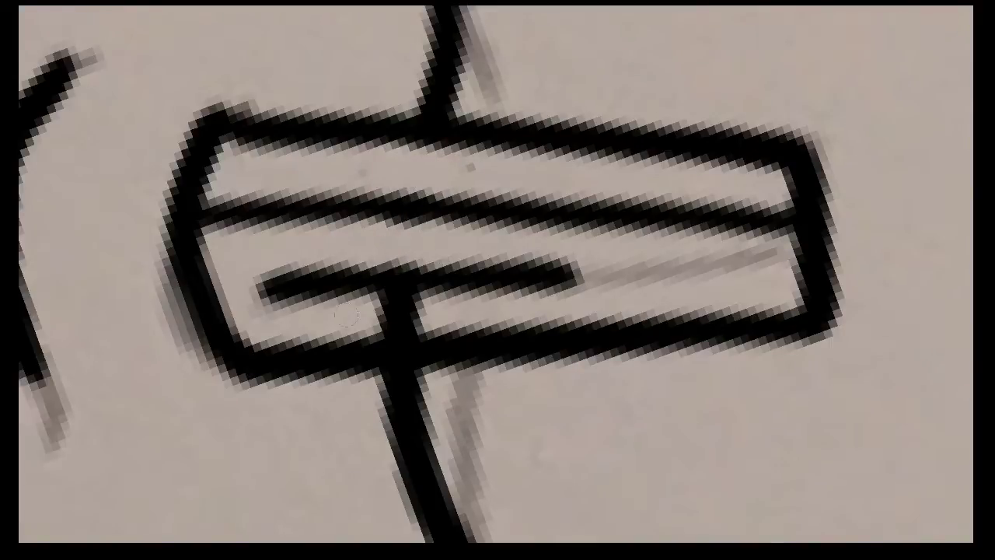
{"action": "mouse_move", "coordinate": [346, 315]}
{"action": "left_mouse_down"}
{"action": "mouse_move", "coordinate": [400, 311]}
{"action": "mouse_move", "coordinate": [400, 326]}
{"action": "mouse_move", "coordinate": [401, 299]}
{"action": "mouse_move", "coordinate": [366, 313]}
{"action": "left_mouse_up"}
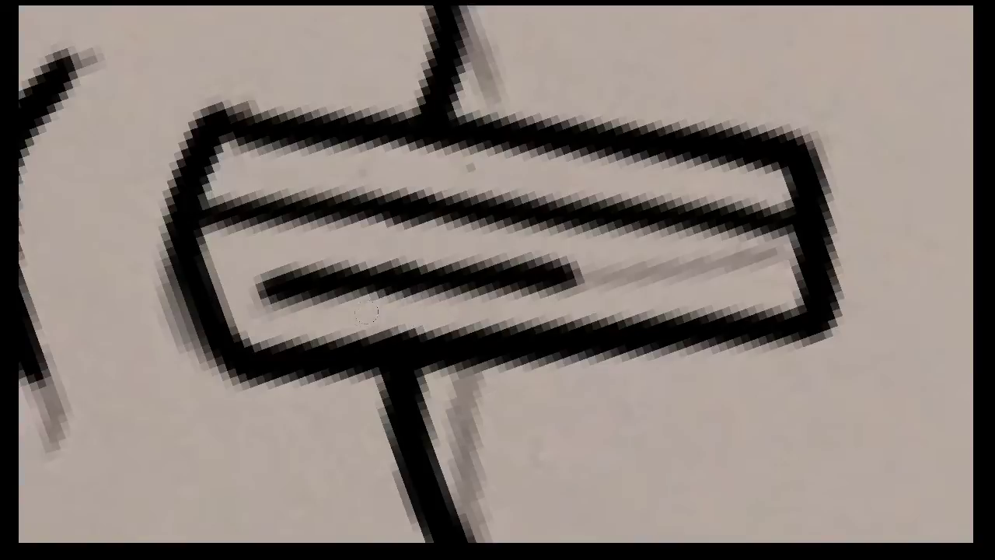
{"action": "scroll", "coordinate": [377, 319], "scroll_direction": "down", "scroll_amount": 5}
{"action": "scroll", "coordinate": [378, 317], "scroll_direction": "down", "scroll_amount": 2}
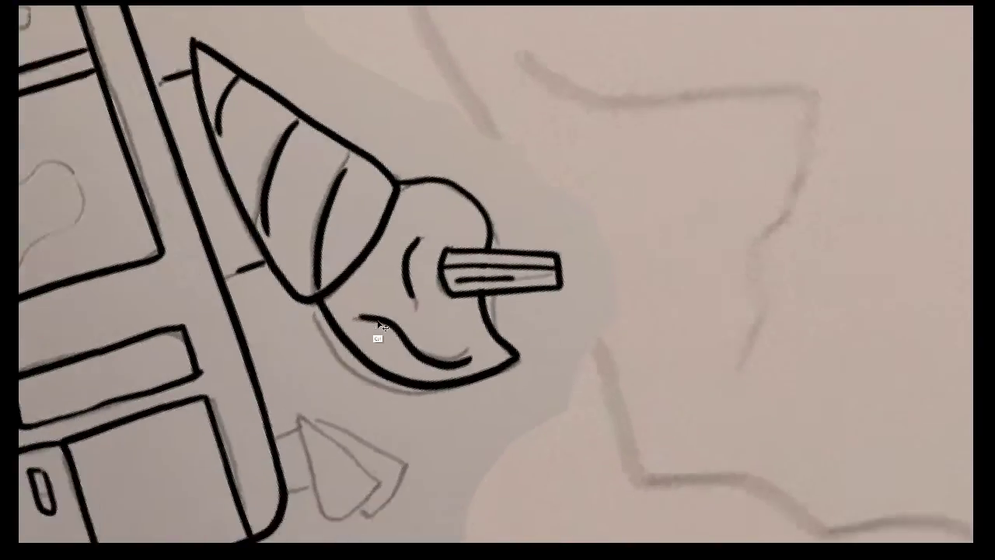
Step: Restore the panels, reset the canvas rotation upright and return to the brush
{"action": "key", "text": "Tab"}
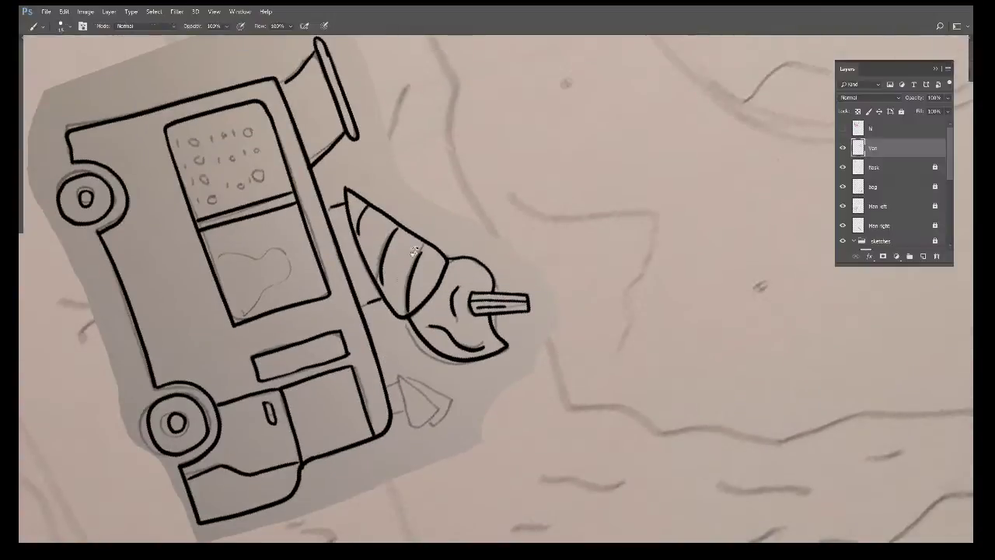
{"action": "left_click", "coordinate": [151, 26]}
{"action": "key", "text": "b"}
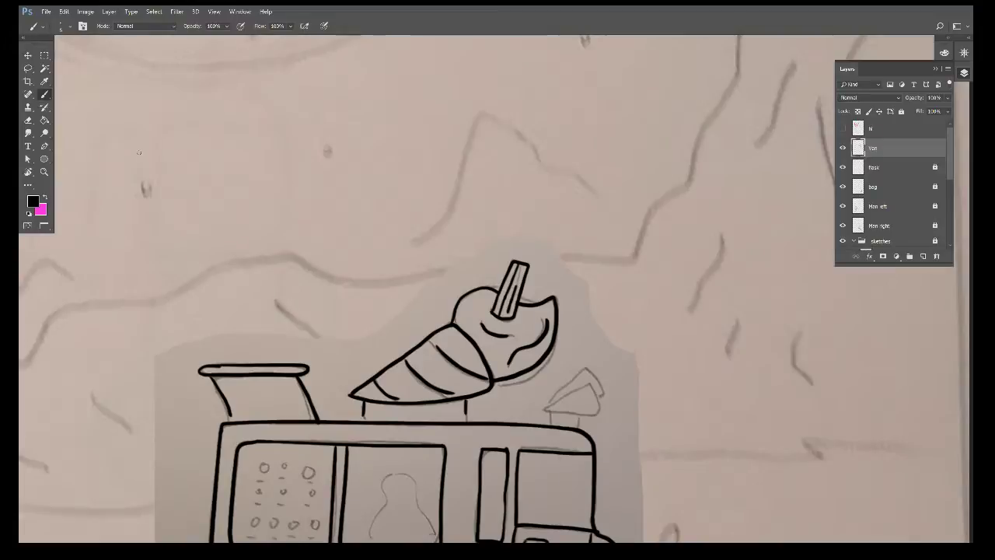
{"action": "scroll", "coordinate": [264, 347], "scroll_direction": "up", "scroll_amount": 3}
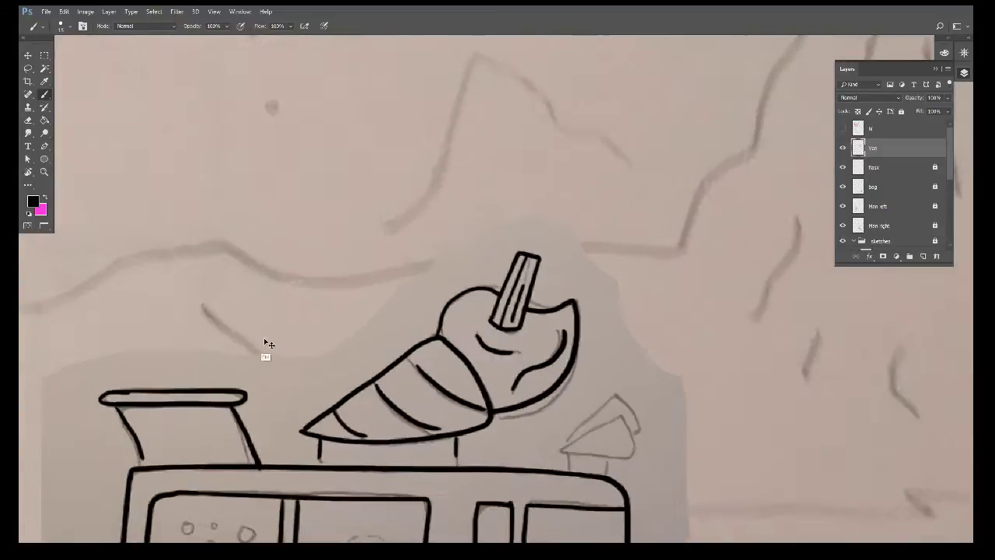
{"action": "scroll", "coordinate": [265, 346], "scroll_direction": "up", "scroll_amount": 2}
{"action": "scroll", "coordinate": [386, 200], "scroll_direction": "up", "scroll_amount": 3}
{"action": "scroll", "coordinate": [385, 201], "scroll_direction": "up", "scroll_amount": 2}
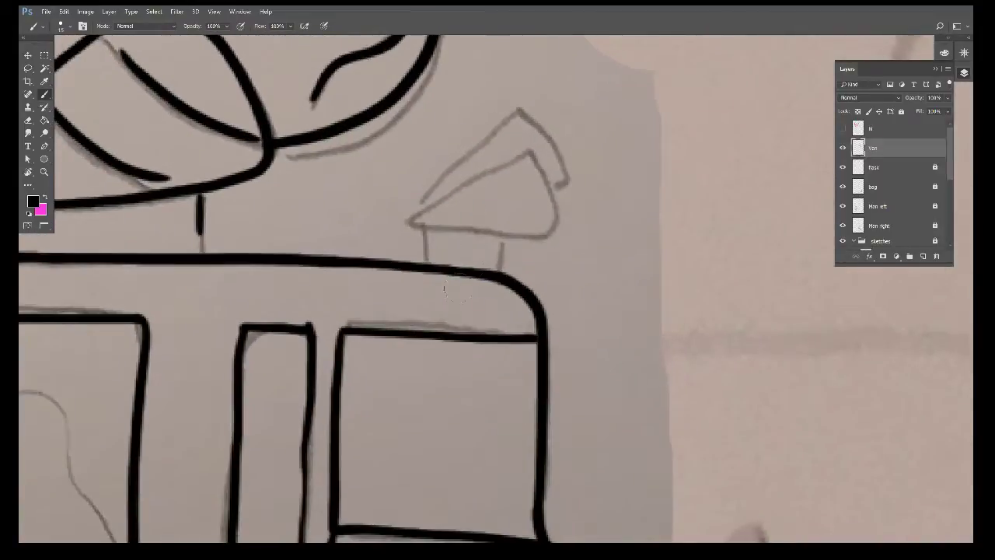
{"action": "scroll", "coordinate": [464, 300], "scroll_direction": "up", "scroll_amount": 2}
{"action": "scroll", "coordinate": [464, 300], "scroll_direction": "up", "scroll_amount": 3}
{"action": "scroll", "coordinate": [375, 493], "scroll_direction": "up", "scroll_amount": 2}
{"action": "scroll", "coordinate": [376, 492], "scroll_direction": "up", "scroll_amount": 2}
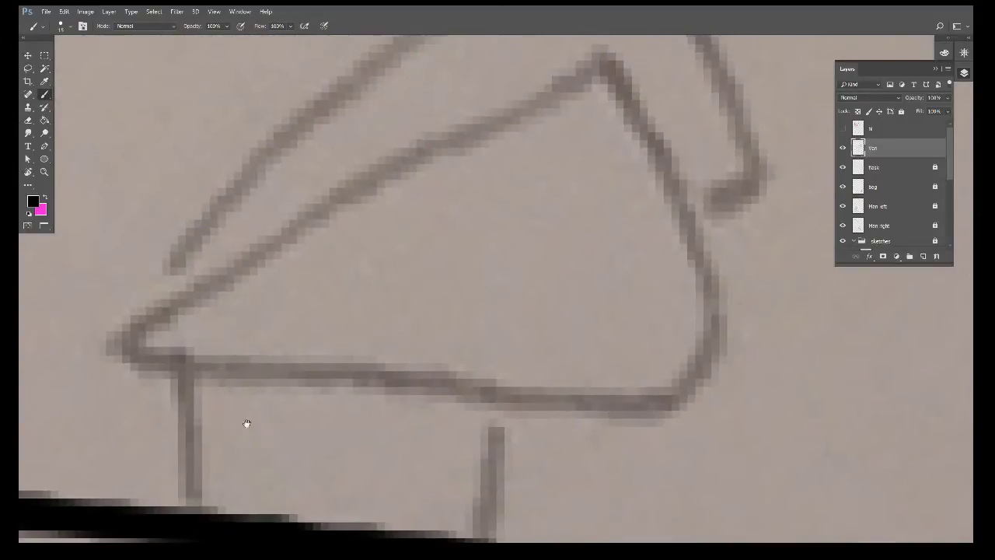
{"action": "scroll", "coordinate": [262, 385], "scroll_direction": "down", "scroll_amount": 1}
Step: Ink the small roof house's edges, roof line and two posts, then fit the illustration on screen
{"action": "mouse_move", "coordinate": [132, 314]}
{"action": "left_mouse_down"}
{"action": "mouse_move", "coordinate": [155, 329]}
{"action": "mouse_move", "coordinate": [611, 382]}
{"action": "mouse_move", "coordinate": [706, 259]}
{"action": "mouse_move", "coordinate": [649, 74]}
{"action": "mouse_move", "coordinate": [382, 156]}
{"action": "mouse_move", "coordinate": [131, 280]}
{"action": "left_mouse_up"}
{"action": "mouse_move", "coordinate": [245, 210]}
{"action": "left_mouse_down"}
{"action": "mouse_move", "coordinate": [195, 412]}
{"action": "mouse_move", "coordinate": [395, 210]}
{"action": "mouse_move", "coordinate": [617, 138]}
{"action": "mouse_move", "coordinate": [688, 355]}
{"action": "mouse_move", "coordinate": [766, 212]}
{"action": "mouse_move", "coordinate": [881, 74]}
{"action": "left_mouse_up"}
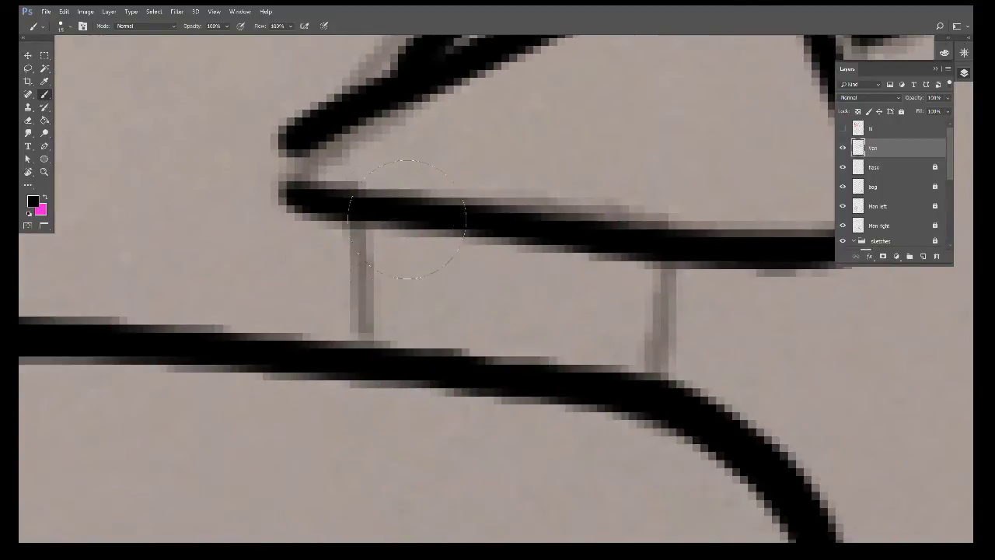
{"action": "left_click_drag", "start_coordinate": [372, 226], "coordinate": [364, 344]}
{"action": "left_click_drag", "start_coordinate": [682, 268], "coordinate": [667, 374]}
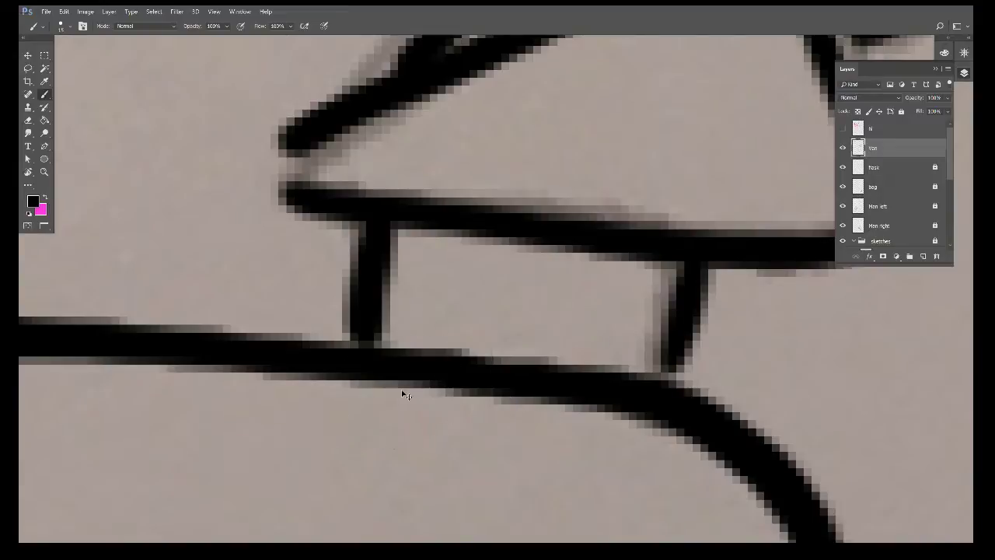
{"action": "key", "text": "ctrl+0"}
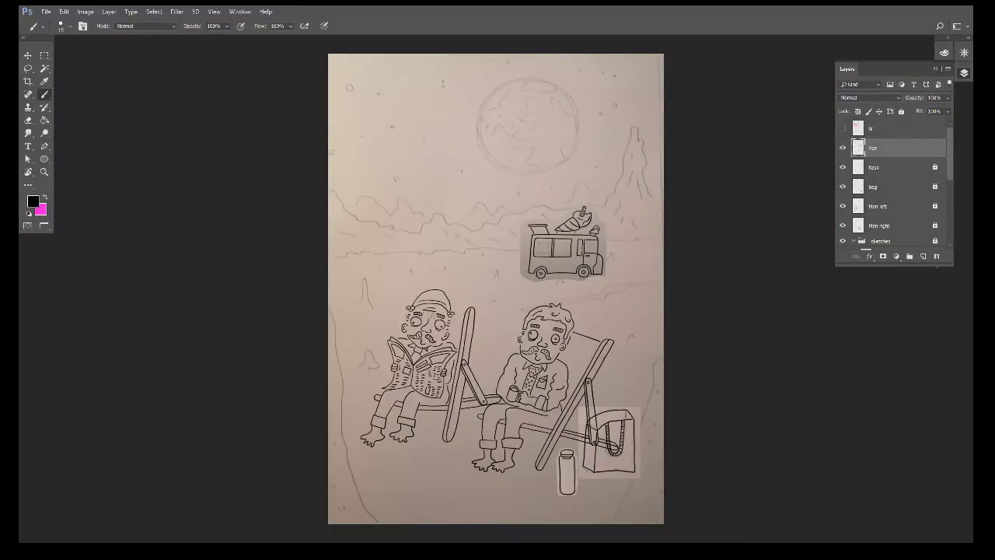
Step: Lock the Van layer and hide the ink layers and the Van, Bag and Flask sketches
{"action": "left_click_drag", "start_coordinate": [937, 265], "coordinate": [924, 439]}
{"action": "left_click", "coordinate": [854, 241]}
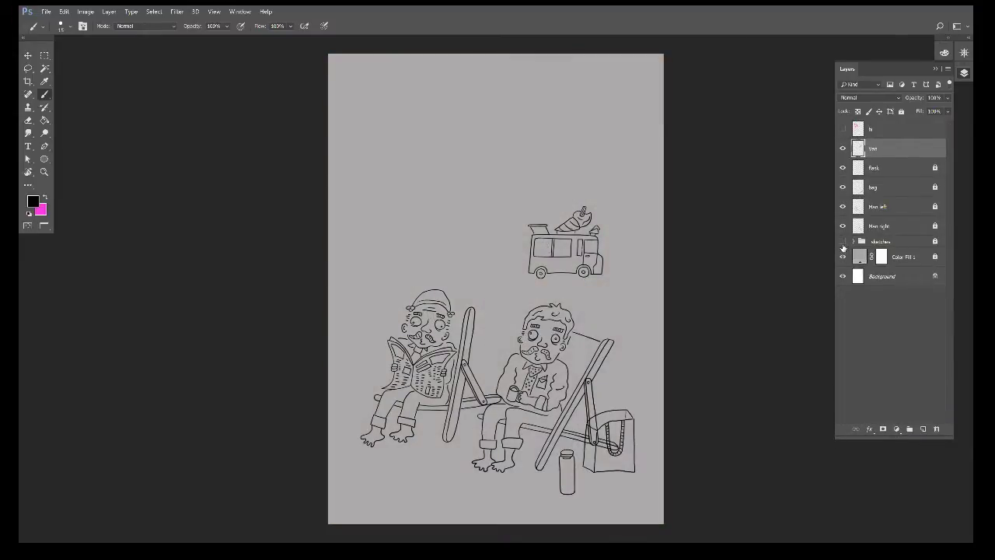
{"action": "left_click", "coordinate": [843, 242]}
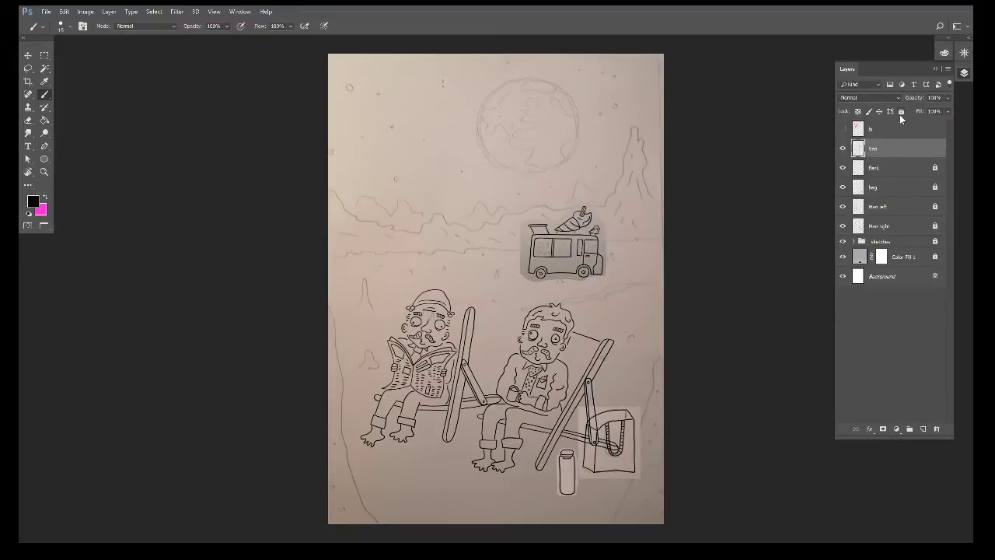
{"action": "left_click", "coordinate": [900, 112]}
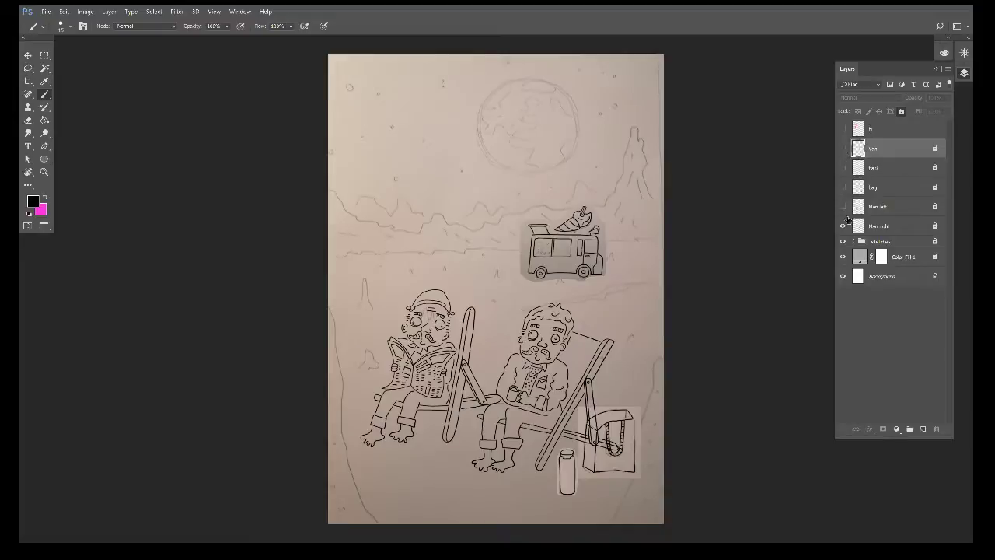
{"action": "left_click_drag", "start_coordinate": [846, 220], "coordinate": [844, 230]}
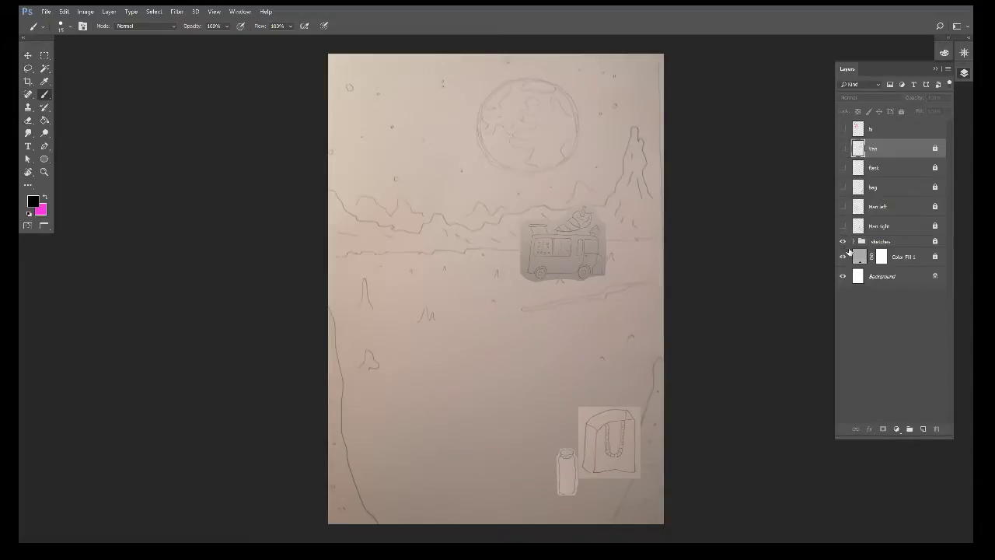
{"action": "left_click", "coordinate": [853, 241]}
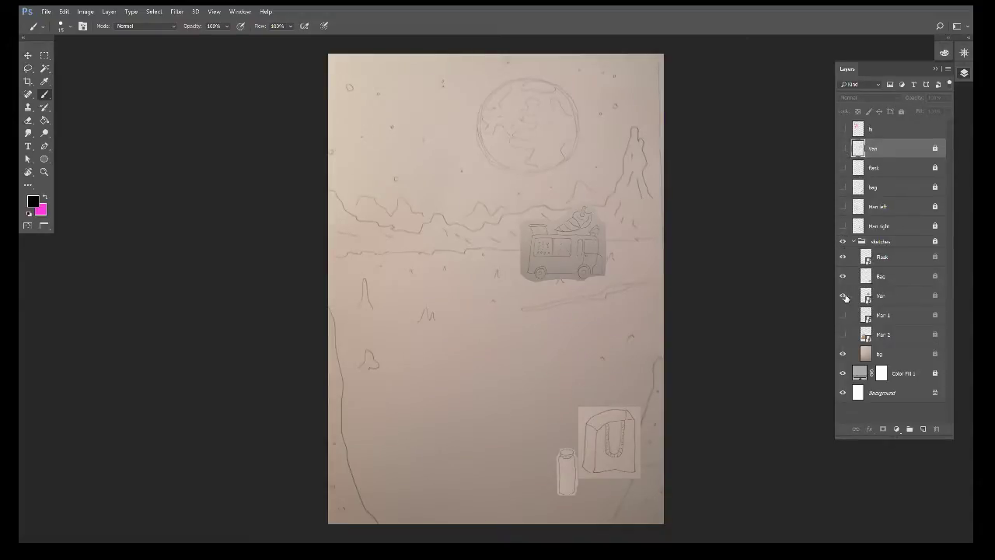
{"action": "left_click_drag", "start_coordinate": [842, 295], "coordinate": [844, 278]}
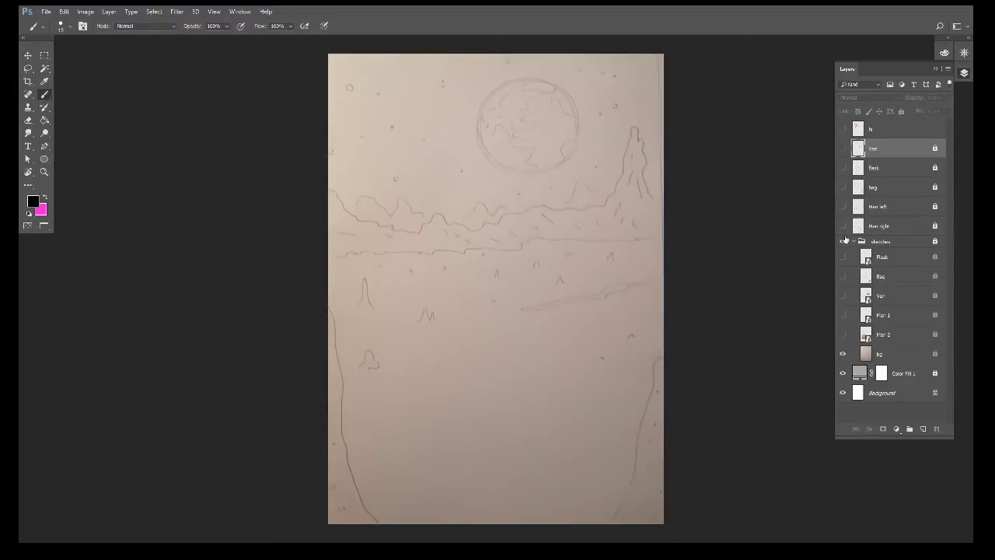
Step: Bring the moon and mountain sketch into view and add a new layer above Van
{"action": "scroll", "coordinate": [318, 404], "scroll_direction": "up", "scroll_amount": 1}
{"action": "scroll", "coordinate": [302, 426], "scroll_direction": "up", "scroll_amount": 3}
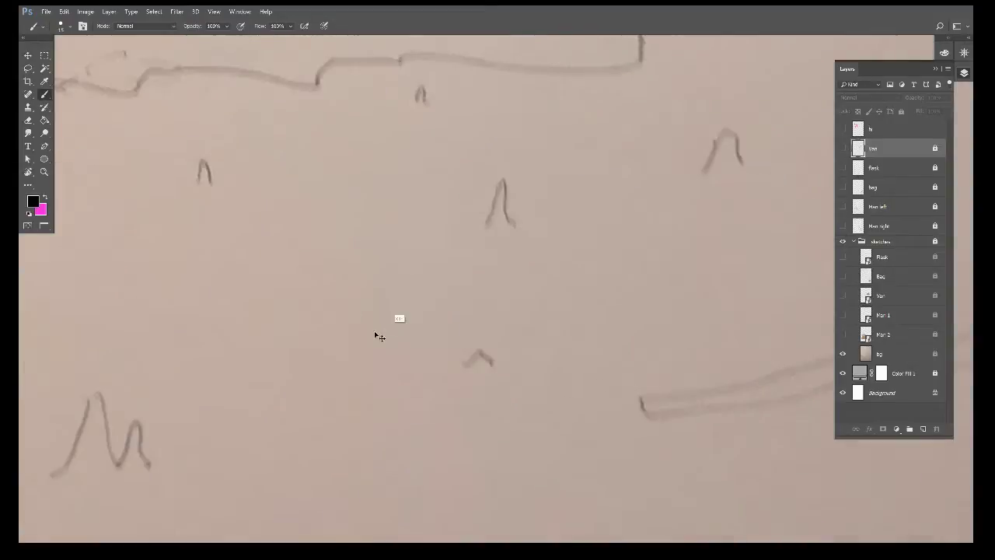
{"action": "scroll", "coordinate": [378, 334], "scroll_direction": "down", "scroll_amount": 1}
{"action": "scroll", "coordinate": [436, 228], "scroll_direction": "down", "scroll_amount": 1}
{"action": "scroll", "coordinate": [441, 264], "scroll_direction": "down", "scroll_amount": 2}
{"action": "scroll", "coordinate": [438, 271], "scroll_direction": "up", "scroll_amount": 2}
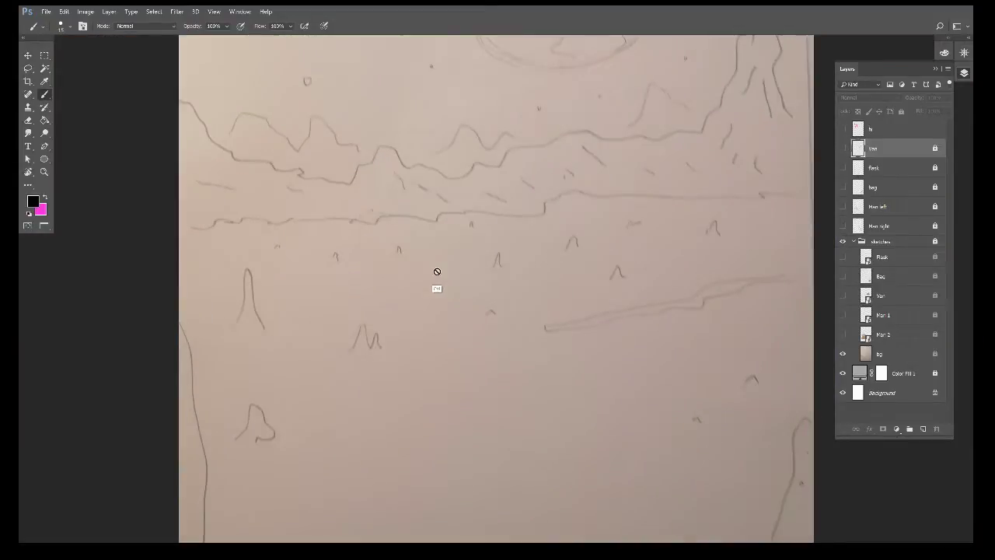
{"action": "mouse_move", "coordinate": [457, 197]}
{"action": "left_mouse_down"}
{"action": "mouse_move", "coordinate": [415, 399]}
{"action": "mouse_move", "coordinate": [456, 371]}
{"action": "mouse_move", "coordinate": [398, 300]}
{"action": "mouse_move", "coordinate": [441, 328]}
{"action": "mouse_move", "coordinate": [427, 333]}
{"action": "left_mouse_up"}
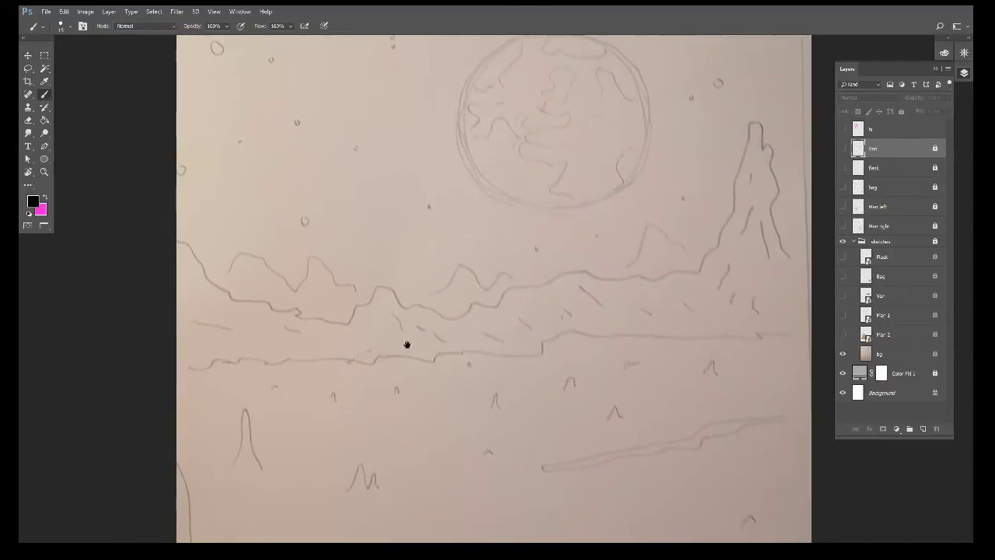
{"action": "left_click", "coordinate": [923, 429]}
{"action": "type", "text": "BG"}
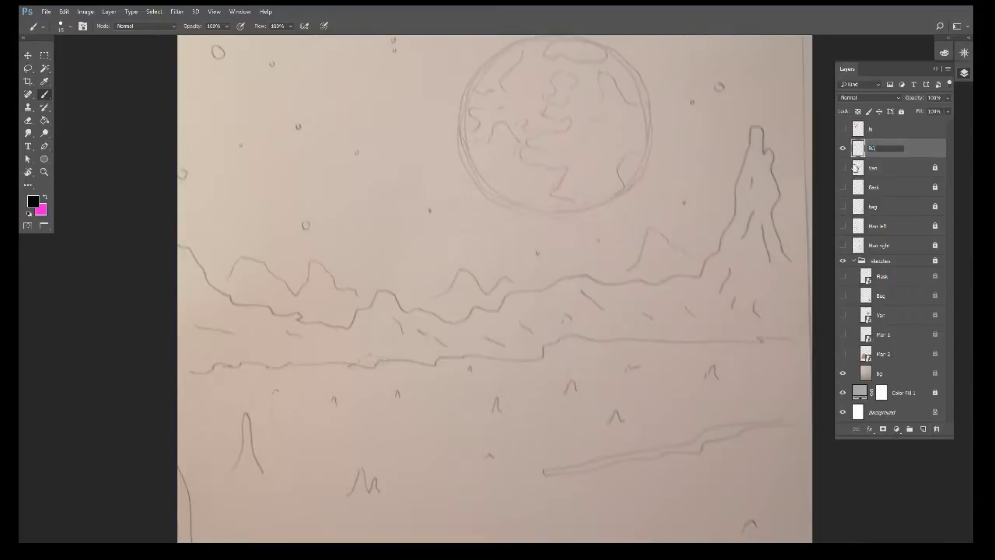
Step: Name the new layer BG and ink the upper ridgeline toward the tall peak
{"action": "key", "text": "Return"}
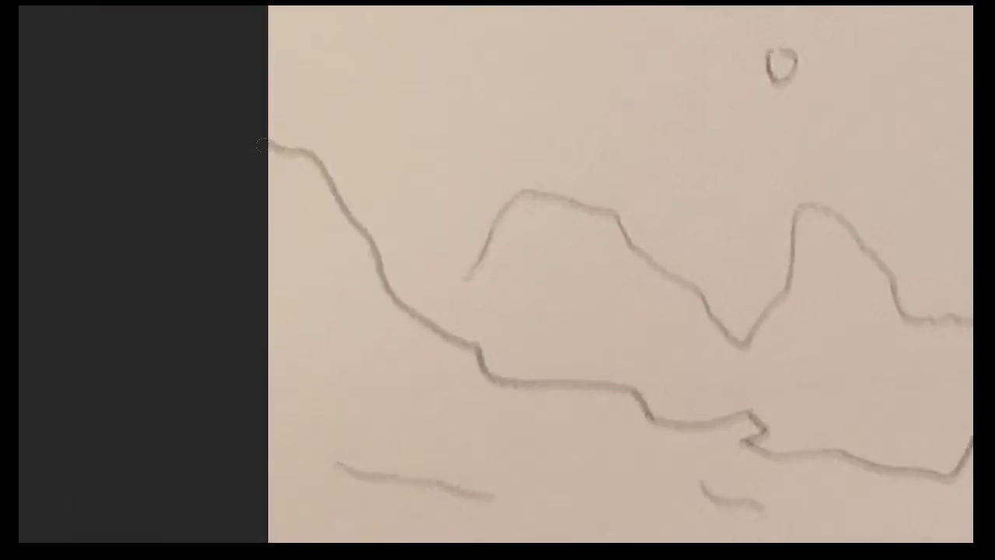
{"action": "mouse_move", "coordinate": [258, 148]}
{"action": "left_mouse_down"}
{"action": "mouse_move", "coordinate": [620, 394]}
{"action": "mouse_move", "coordinate": [740, 420]}
{"action": "left_mouse_up"}
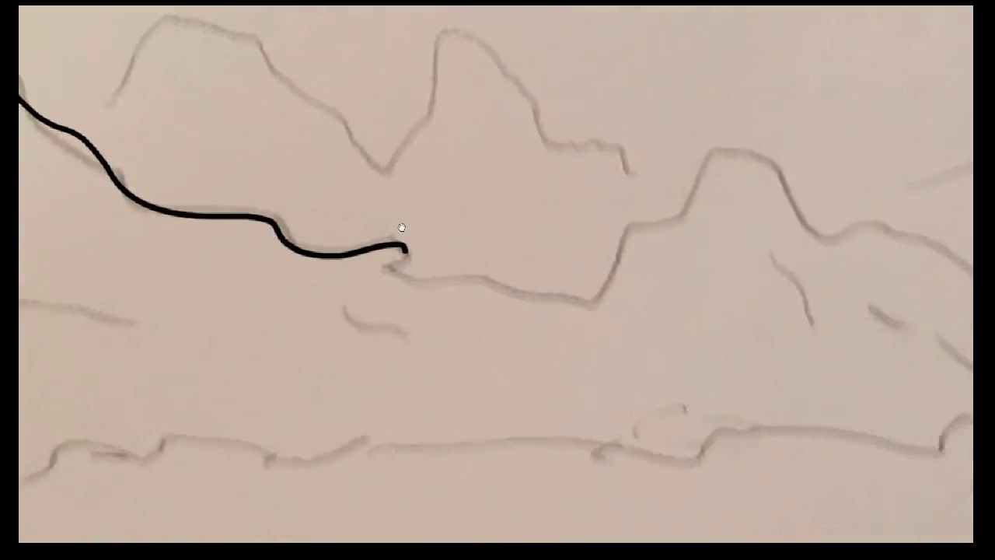
{"action": "mouse_move", "coordinate": [404, 249]}
{"action": "left_mouse_down"}
{"action": "mouse_move", "coordinate": [492, 279]}
{"action": "mouse_move", "coordinate": [621, 267]}
{"action": "mouse_move", "coordinate": [688, 210]}
{"action": "mouse_move", "coordinate": [789, 210]}
{"action": "mouse_move", "coordinate": [840, 229]}
{"action": "left_mouse_up"}
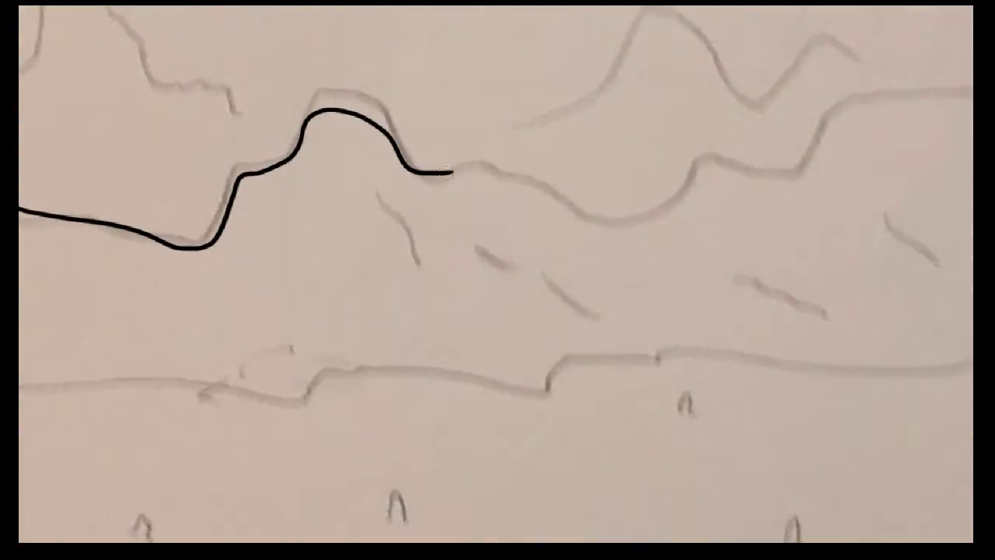
{"action": "mouse_move", "coordinate": [511, 169]}
{"action": "left_mouse_down"}
{"action": "mouse_move", "coordinate": [648, 213]}
{"action": "mouse_move", "coordinate": [722, 162]}
{"action": "mouse_move", "coordinate": [804, 176]}
{"action": "left_mouse_up"}
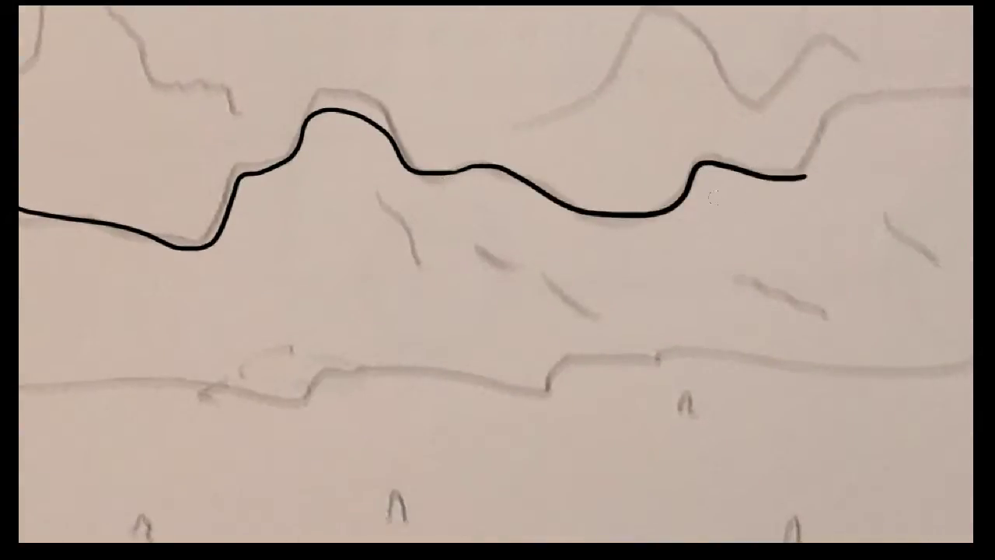
{"action": "left_click_drag", "start_coordinate": [782, 282], "coordinate": [299, 367]}
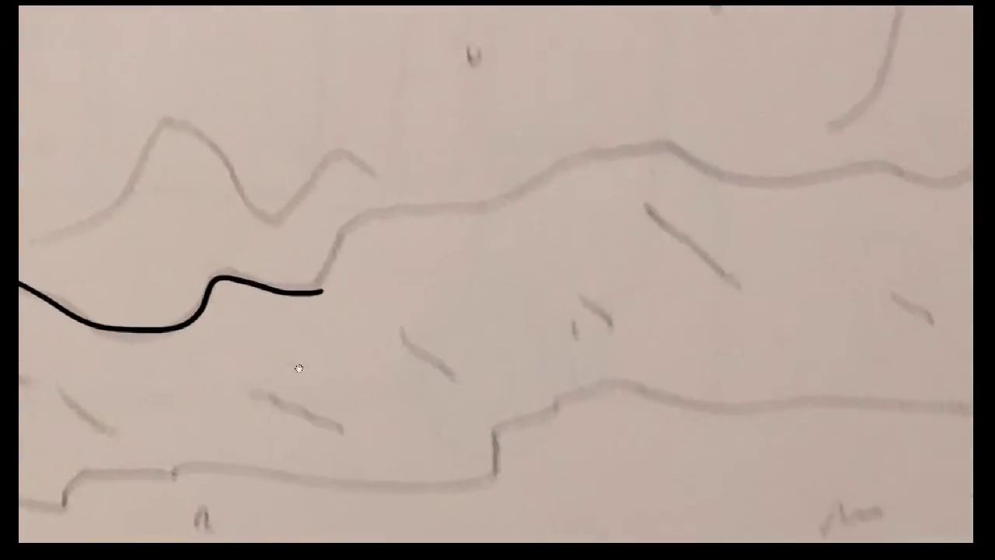
{"action": "mouse_move", "coordinate": [322, 291]}
{"action": "left_mouse_down"}
{"action": "mouse_move", "coordinate": [384, 213]}
{"action": "mouse_move", "coordinate": [555, 174]}
{"action": "mouse_move", "coordinate": [767, 175]}
{"action": "mouse_move", "coordinate": [808, 194]}
{"action": "left_mouse_up"}
{"action": "left_click_drag", "start_coordinate": [767, 223], "coordinate": [217, 294]}
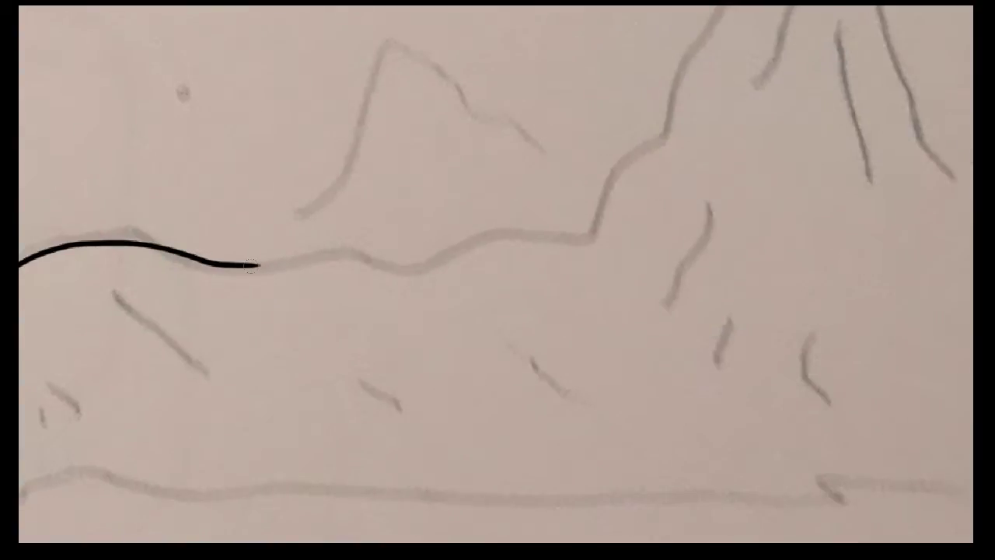
{"action": "mouse_move", "coordinate": [250, 265]}
{"action": "left_mouse_down"}
{"action": "mouse_move", "coordinate": [478, 251]}
{"action": "mouse_move", "coordinate": [589, 227]}
{"action": "mouse_move", "coordinate": [413, 398]}
{"action": "mouse_move", "coordinate": [523, 182]}
{"action": "mouse_move", "coordinate": [479, 355]}
{"action": "mouse_move", "coordinate": [490, 453]}
{"action": "mouse_move", "coordinate": [480, 410]}
{"action": "mouse_move", "coordinate": [520, 238]}
{"action": "mouse_move", "coordinate": [533, 122]}
{"action": "mouse_move", "coordinate": [591, 164]}
{"action": "left_mouse_up"}
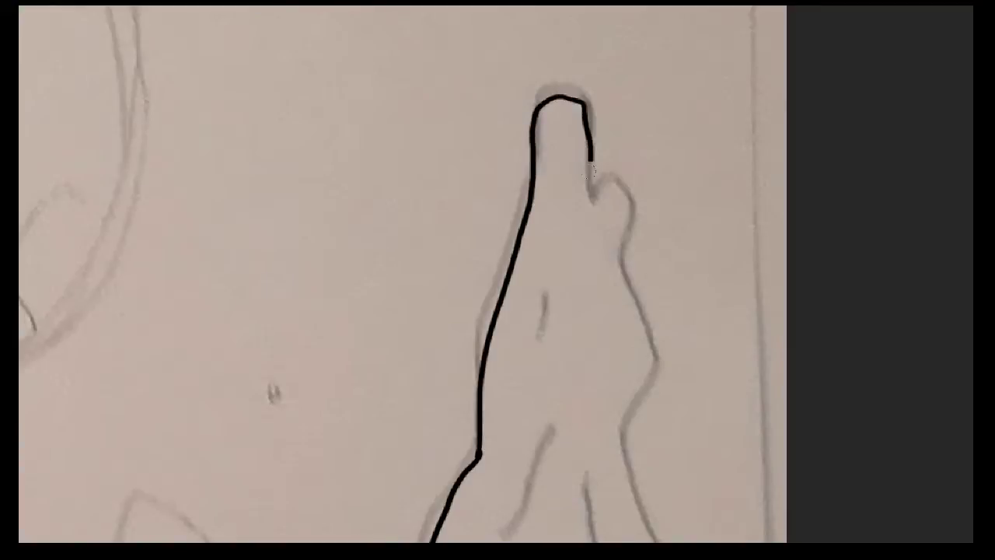
Step: Trace the tall peak's outline and redraw the ridge over the peaks, undoing one bad stroke
{"action": "mouse_move", "coordinate": [615, 202]}
{"action": "left_mouse_down"}
{"action": "mouse_move", "coordinate": [648, 322]}
{"action": "mouse_move", "coordinate": [648, 444]}
{"action": "mouse_move", "coordinate": [528, 186]}
{"action": "left_mouse_up"}
{"action": "mouse_move", "coordinate": [533, 232]}
{"action": "left_mouse_down"}
{"action": "mouse_move", "coordinate": [638, 384]}
{"action": "mouse_move", "coordinate": [750, 288]}
{"action": "left_mouse_up"}
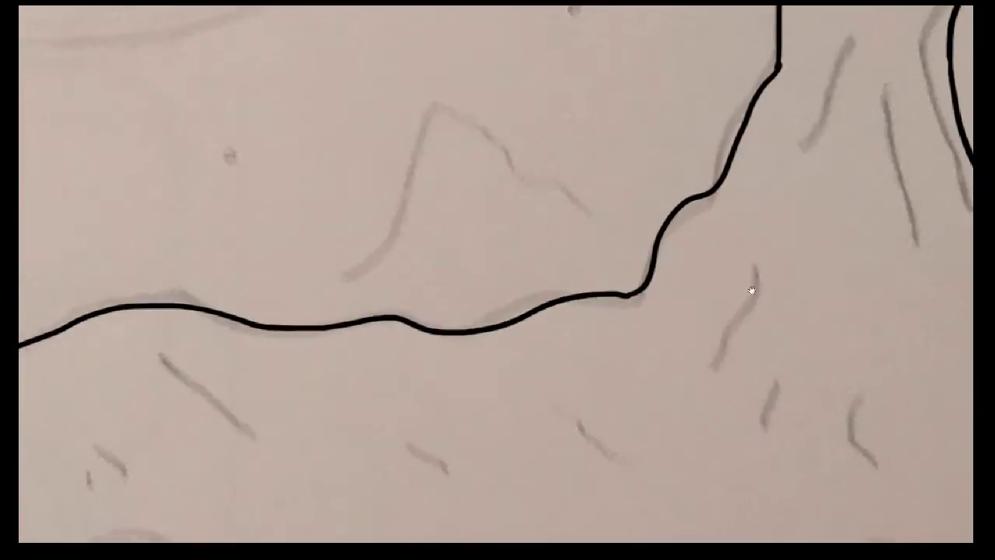
{"action": "mouse_move", "coordinate": [387, 376]}
{"action": "left_mouse_down"}
{"action": "mouse_move", "coordinate": [528, 212]}
{"action": "mouse_move", "coordinate": [684, 299]}
{"action": "mouse_move", "coordinate": [624, 291]}
{"action": "mouse_move", "coordinate": [796, 246]}
{"action": "left_mouse_up"}
{"action": "mouse_move", "coordinate": [529, 336]}
{"action": "left_mouse_down"}
{"action": "mouse_move", "coordinate": [706, 243]}
{"action": "mouse_move", "coordinate": [892, 283]}
{"action": "left_mouse_up"}
{"action": "scroll", "coordinate": [409, 354], "scroll_direction": "right", "scroll_amount": 3}
{"action": "key", "text": "ctrl+z"}
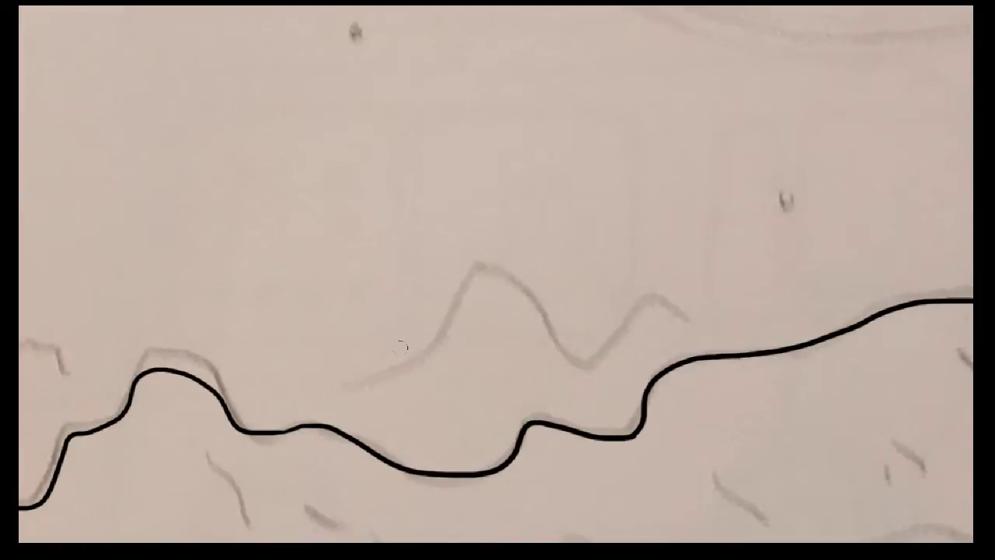
{"action": "mouse_move", "coordinate": [340, 384]}
{"action": "left_mouse_down"}
{"action": "mouse_move", "coordinate": [462, 291]}
{"action": "mouse_move", "coordinate": [568, 351]}
{"action": "mouse_move", "coordinate": [662, 311]}
{"action": "mouse_move", "coordinate": [917, 277]}
{"action": "left_mouse_up"}
{"action": "mouse_move", "coordinate": [544, 311]}
{"action": "left_mouse_down"}
{"action": "mouse_move", "coordinate": [671, 360]}
{"action": "mouse_move", "coordinate": [733, 398]}
{"action": "left_mouse_up"}
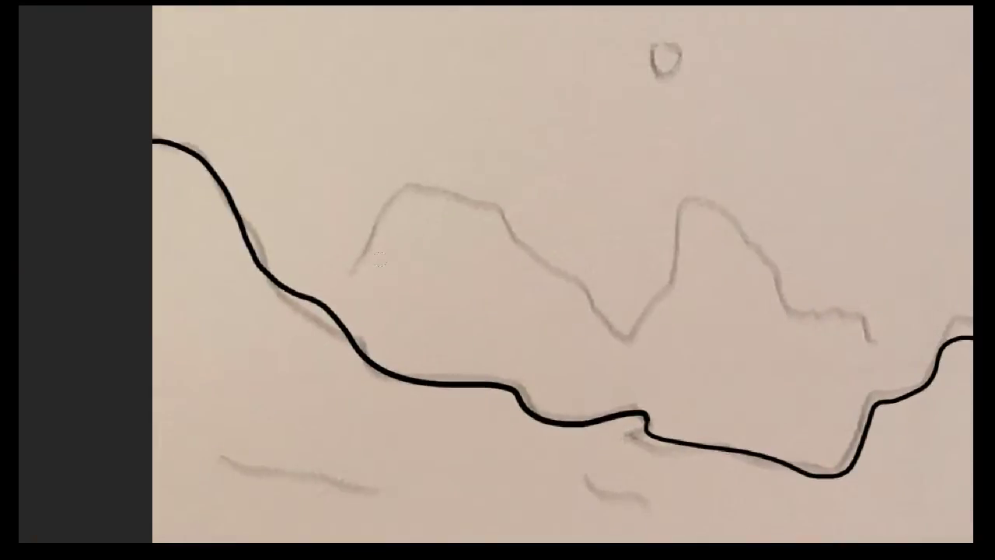
Step: Ink the lower ridges and the horizon line with its small hook
{"action": "mouse_move", "coordinate": [387, 228]}
{"action": "left_mouse_down"}
{"action": "mouse_move", "coordinate": [502, 217]}
{"action": "mouse_move", "coordinate": [582, 295]}
{"action": "mouse_move", "coordinate": [746, 250]}
{"action": "mouse_move", "coordinate": [862, 315]}
{"action": "mouse_move", "coordinate": [901, 358]}
{"action": "left_mouse_up"}
{"action": "mouse_move", "coordinate": [706, 466]}
{"action": "left_mouse_down"}
{"action": "mouse_move", "coordinate": [382, 322]}
{"action": "mouse_move", "coordinate": [166, 356]}
{"action": "mouse_move", "coordinate": [800, 262]}
{"action": "mouse_move", "coordinate": [540, 485]}
{"action": "mouse_move", "coordinate": [176, 384]}
{"action": "mouse_move", "coordinate": [878, 350]}
{"action": "mouse_move", "coordinate": [278, 387]}
{"action": "left_mouse_up"}
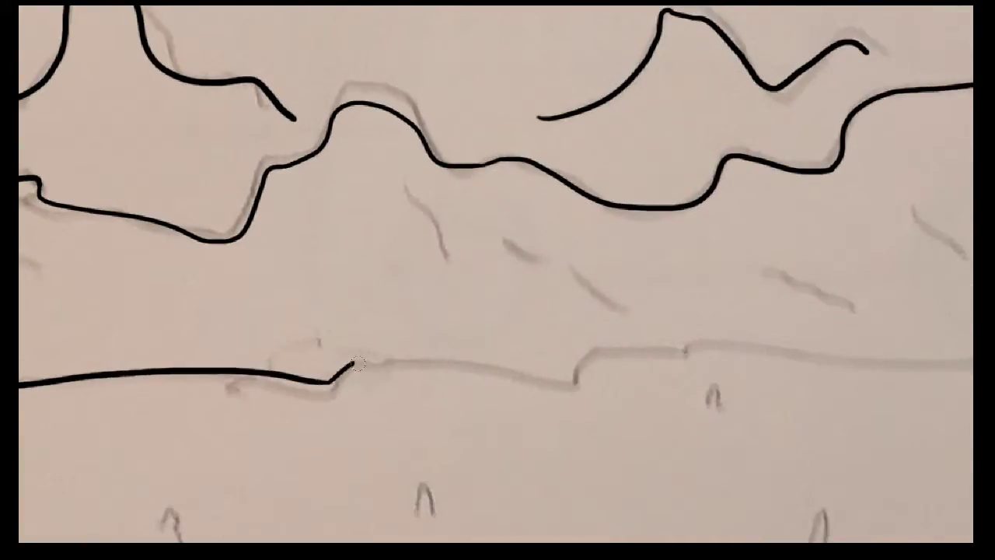
{"action": "mouse_move", "coordinate": [354, 364]}
{"action": "left_mouse_down"}
{"action": "mouse_move", "coordinate": [553, 378]}
{"action": "mouse_move", "coordinate": [664, 351]}
{"action": "mouse_move", "coordinate": [725, 351]}
{"action": "mouse_move", "coordinate": [262, 362]}
{"action": "mouse_move", "coordinate": [484, 375]}
{"action": "mouse_move", "coordinate": [566, 322]}
{"action": "mouse_move", "coordinate": [762, 291]}
{"action": "mouse_move", "coordinate": [833, 294]}
{"action": "left_mouse_up"}
{"action": "mouse_move", "coordinate": [833, 293]}
{"action": "left_mouse_down"}
{"action": "mouse_move", "coordinate": [353, 352]}
{"action": "mouse_move", "coordinate": [159, 362]}
{"action": "left_mouse_up"}
{"action": "mouse_move", "coordinate": [187, 326]}
{"action": "left_mouse_down"}
{"action": "mouse_move", "coordinate": [707, 327]}
{"action": "mouse_move", "coordinate": [808, 304]}
{"action": "mouse_move", "coordinate": [209, 373]}
{"action": "mouse_move", "coordinate": [360, 353]}
{"action": "left_mouse_up"}
{"action": "left_click_drag", "start_coordinate": [105, 302], "coordinate": [452, 382]}
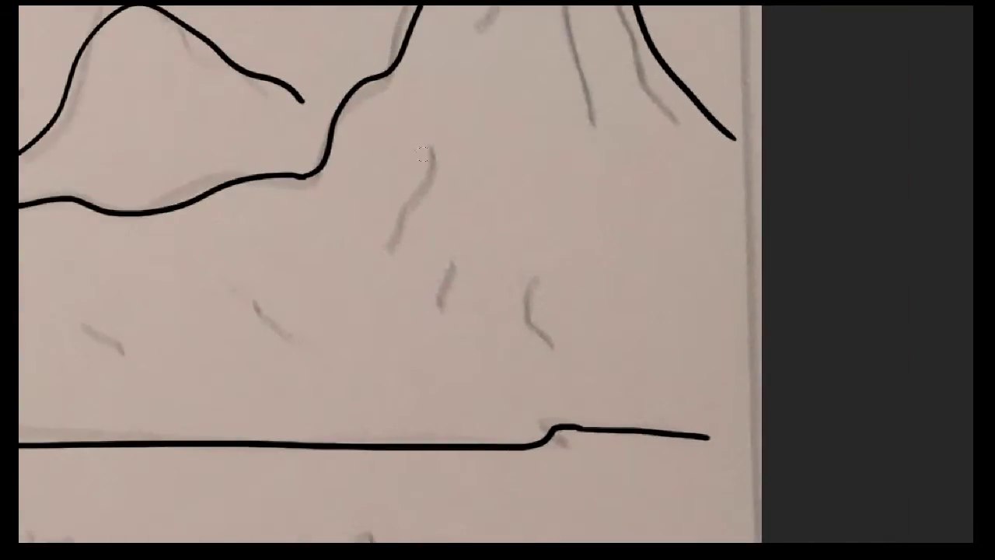
Step: Add short slope marks on the mountainside and slope lines down the tall peak
{"action": "left_click_drag", "start_coordinate": [424, 151], "coordinate": [396, 238]}
{"action": "left_click_drag", "start_coordinate": [461, 259], "coordinate": [450, 312]}
{"action": "left_click_drag", "start_coordinate": [533, 283], "coordinate": [551, 332]}
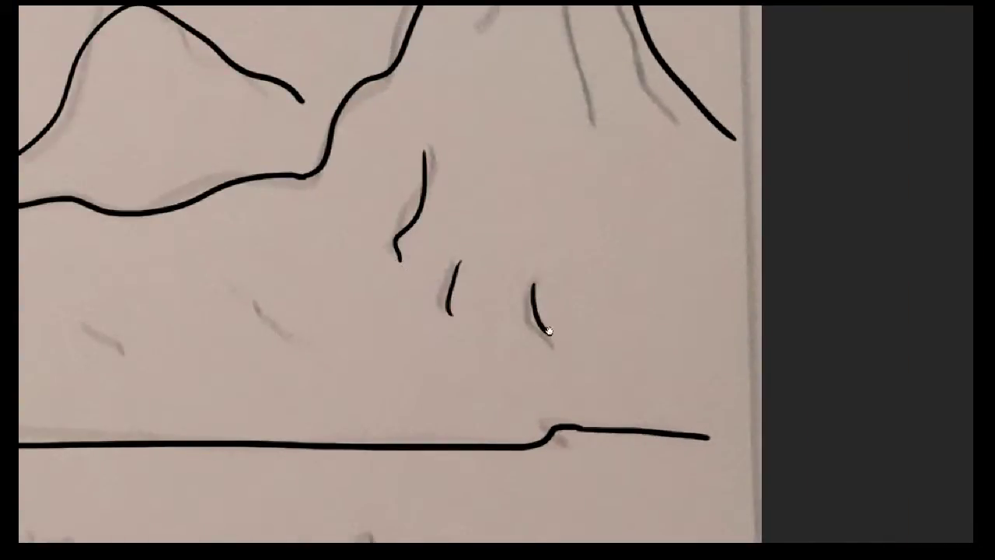
{"action": "left_click_drag", "start_coordinate": [484, 189], "coordinate": [493, 377]}
{"action": "left_click_drag", "start_coordinate": [536, 105], "coordinate": [499, 228]}
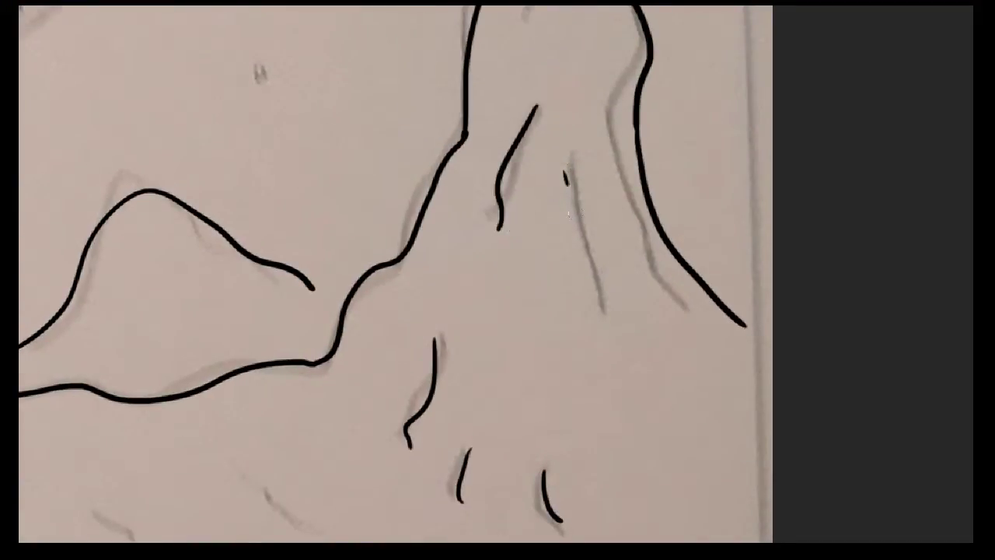
{"action": "left_click_drag", "start_coordinate": [566, 184], "coordinate": [602, 311]}
{"action": "left_click_drag", "start_coordinate": [501, 145], "coordinate": [493, 187]}
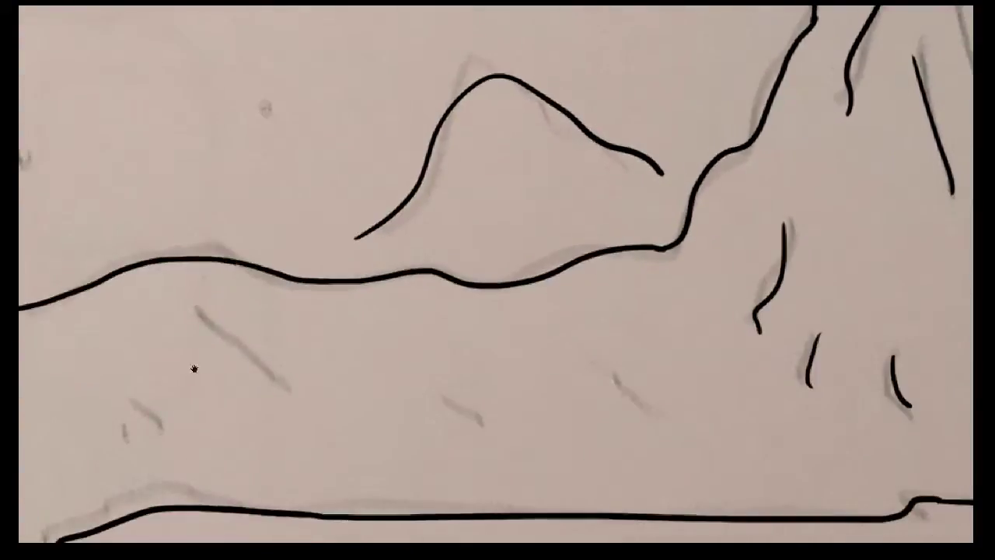
Step: Ink diagonal slope marks, short hatch strokes and a curved stroke with dashes
{"action": "left_click_drag", "start_coordinate": [194, 369], "coordinate": [194, 228]}
{"action": "left_click_drag", "start_coordinate": [514, 194], "coordinate": [605, 259]}
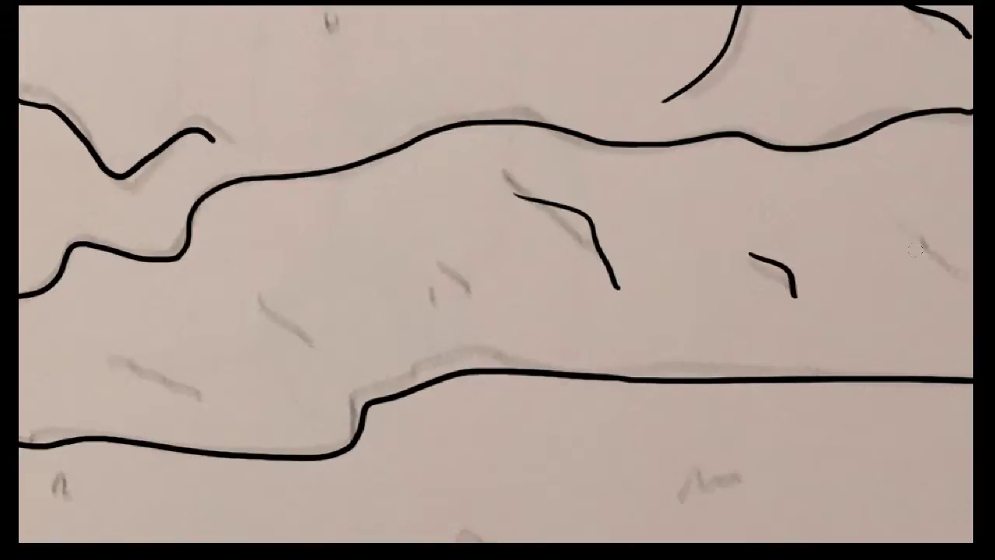
{"action": "left_click_drag", "start_coordinate": [525, 272], "coordinate": [606, 312]}
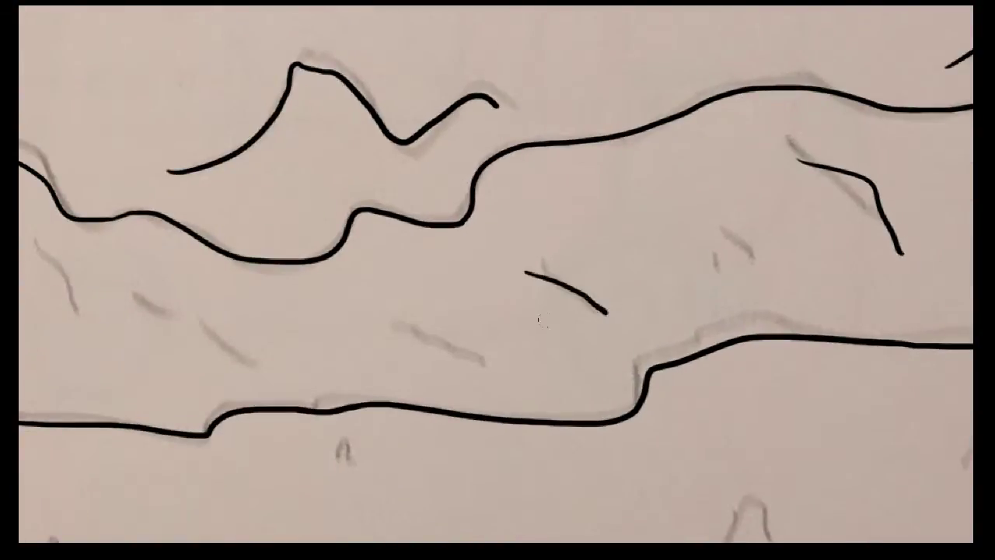
{"action": "left_click_drag", "start_coordinate": [420, 328], "coordinate": [472, 354]}
{"action": "left_click_drag", "start_coordinate": [722, 233], "coordinate": [756, 269]}
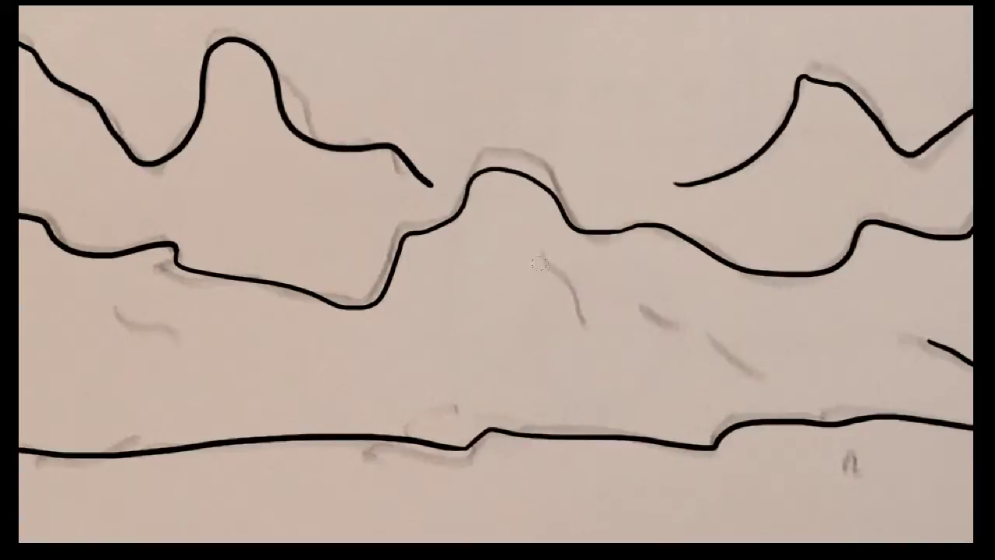
{"action": "left_click_drag", "start_coordinate": [539, 264], "coordinate": [584, 312]}
{"action": "left_click_drag", "start_coordinate": [655, 312], "coordinate": [756, 360]}
Step: Add two final slope strokes, then ink the tall spire, small peak and bumps on the plain
{"action": "left_click_drag", "start_coordinate": [615, 286], "coordinate": [684, 311]}
{"action": "left_click_drag", "start_coordinate": [261, 268], "coordinate": [335, 285]}
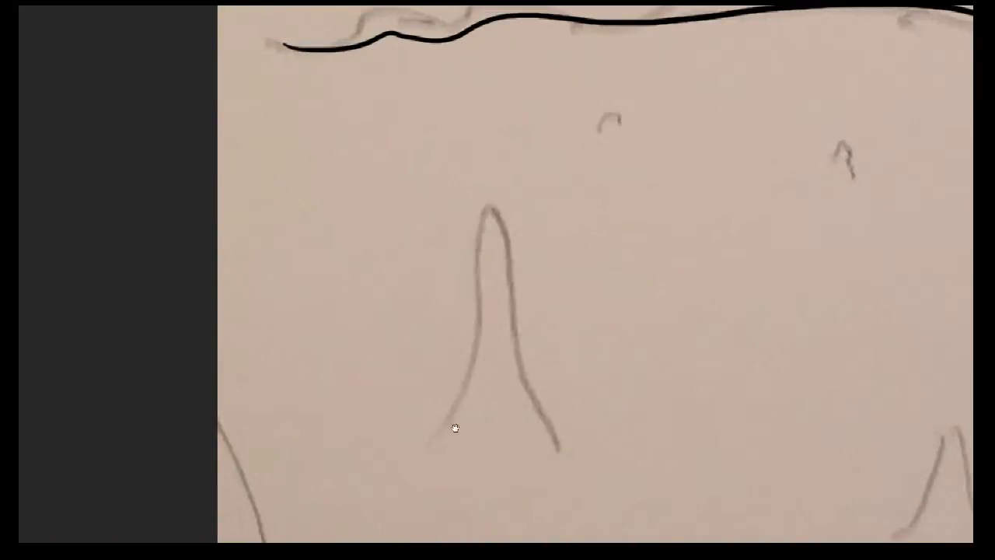
{"action": "mouse_move", "coordinate": [434, 437]}
{"action": "left_mouse_down"}
{"action": "mouse_move", "coordinate": [471, 238]}
{"action": "mouse_move", "coordinate": [557, 449]}
{"action": "left_mouse_up"}
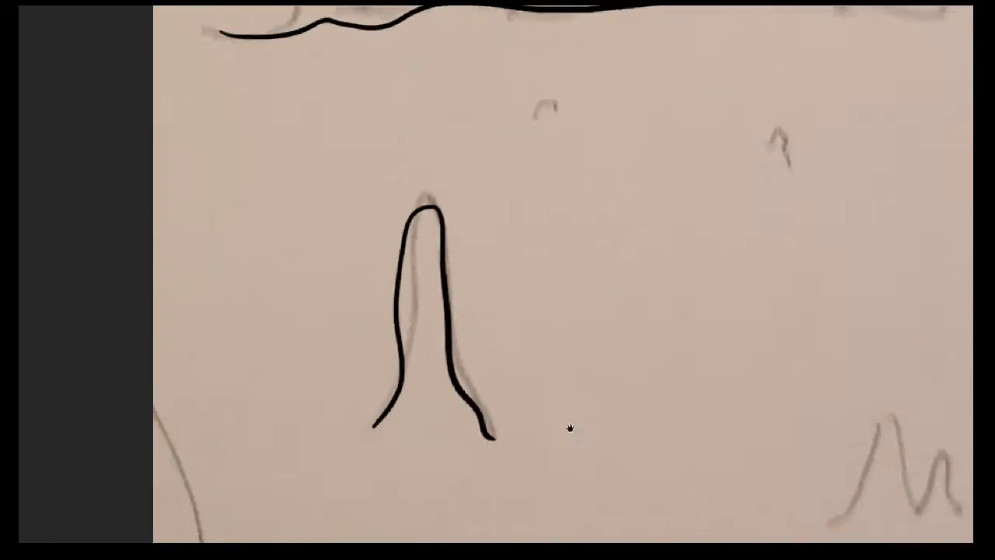
{"action": "mouse_move", "coordinate": [410, 325]}
{"action": "left_mouse_down"}
{"action": "mouse_move", "coordinate": [460, 255]}
{"action": "mouse_move", "coordinate": [567, 333]}
{"action": "left_mouse_up"}
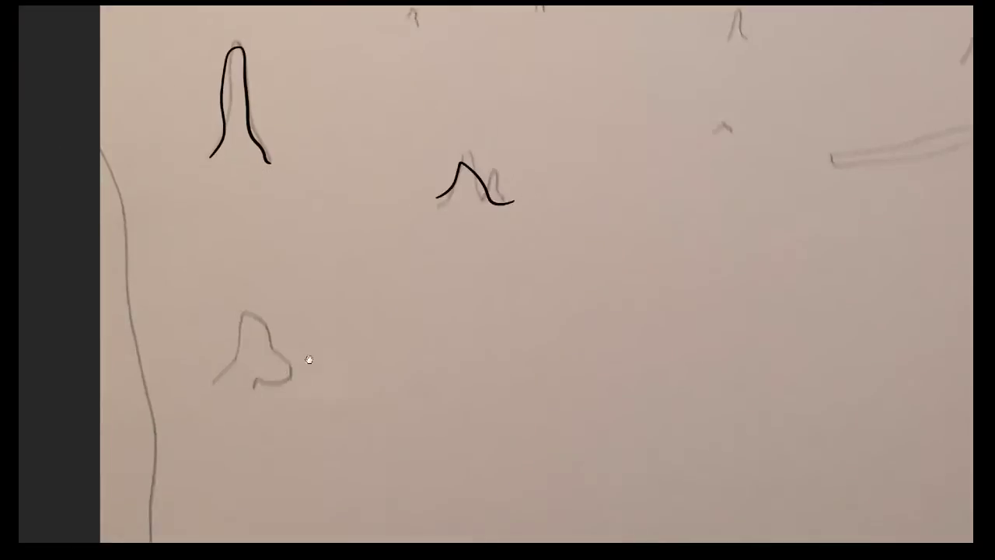
{"action": "mouse_move", "coordinate": [232, 371]}
{"action": "left_mouse_down"}
{"action": "mouse_move", "coordinate": [266, 363]}
{"action": "mouse_move", "coordinate": [363, 400]}
{"action": "left_mouse_up"}
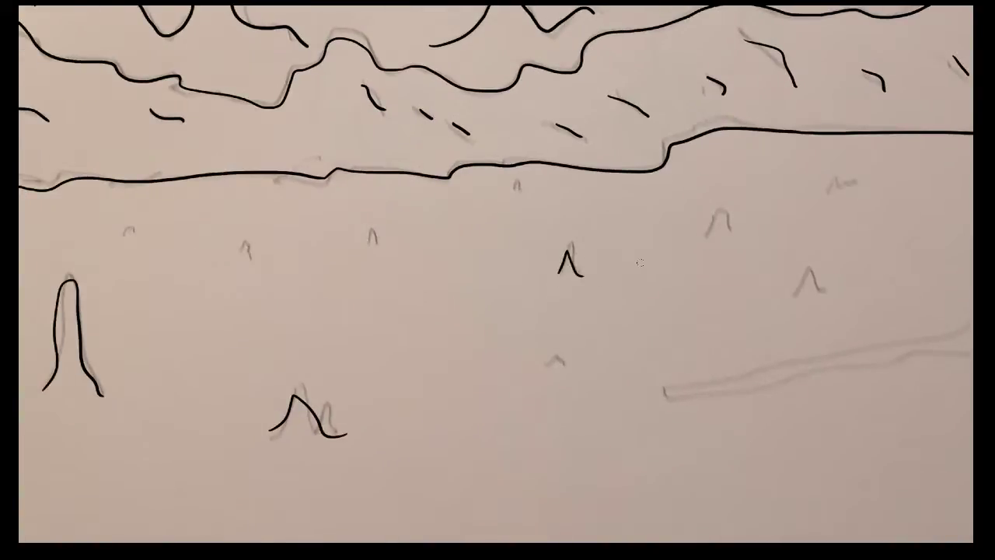
{"action": "left_click_drag", "start_coordinate": [706, 235], "coordinate": [739, 231]}
{"action": "left_click_drag", "start_coordinate": [565, 333], "coordinate": [580, 311]}
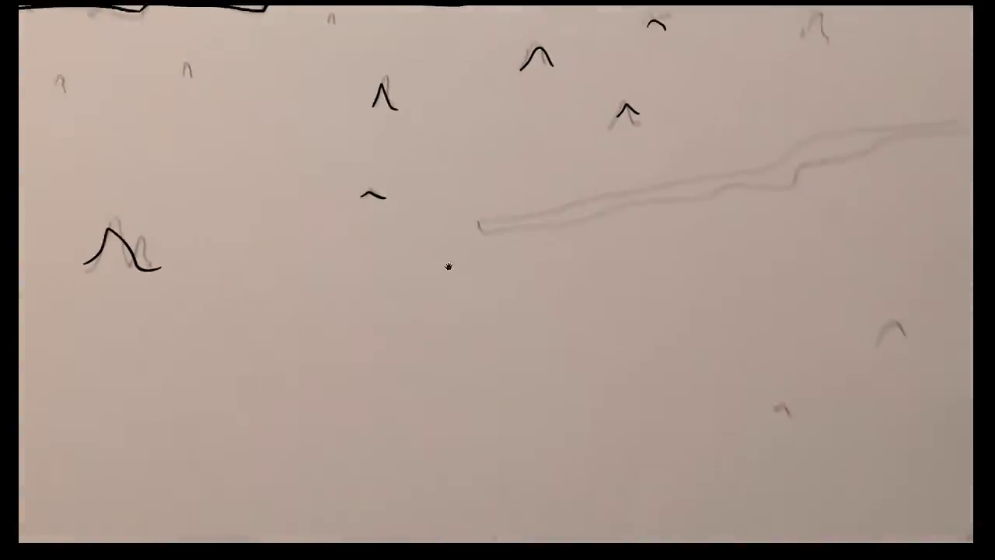
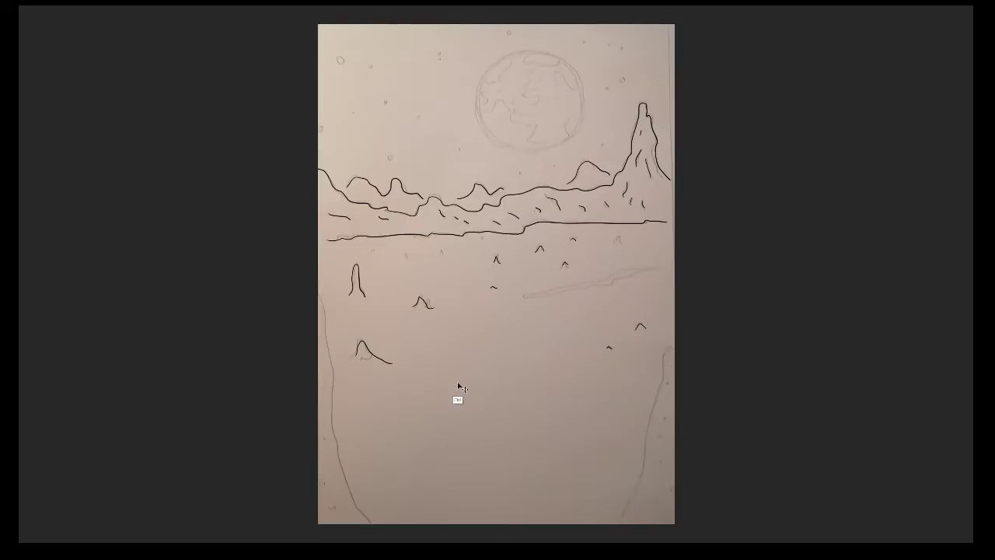
Step: Restore the workspace, lock the BG layer, move it below the Man layers and hide it
{"action": "key", "text": "f"}
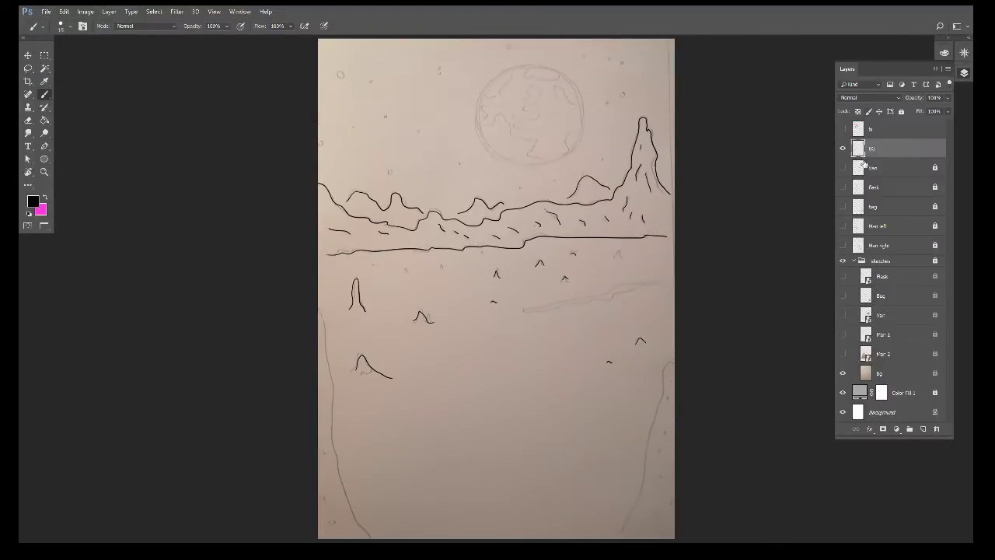
{"action": "left_click", "coordinate": [901, 112]}
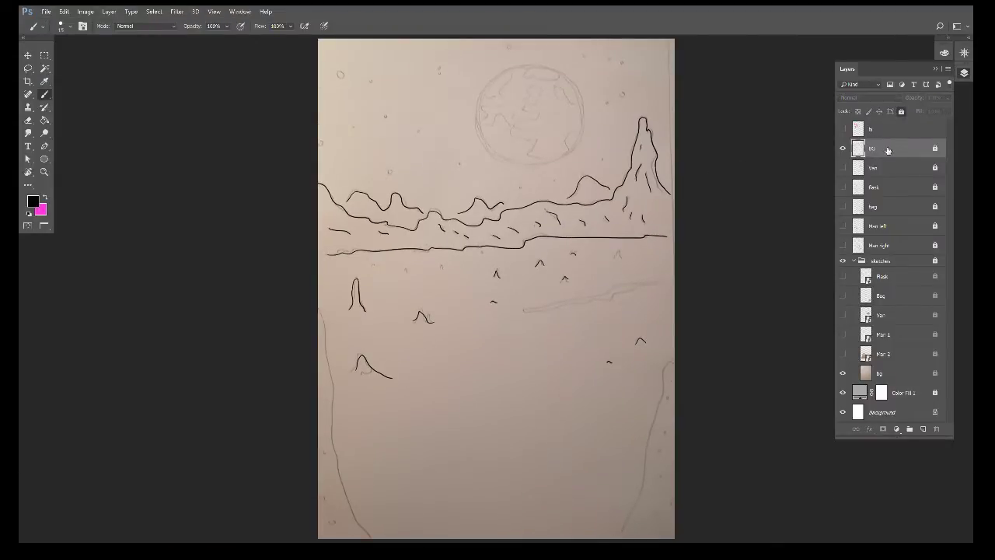
{"action": "left_click_drag", "start_coordinate": [888, 150], "coordinate": [883, 248]}
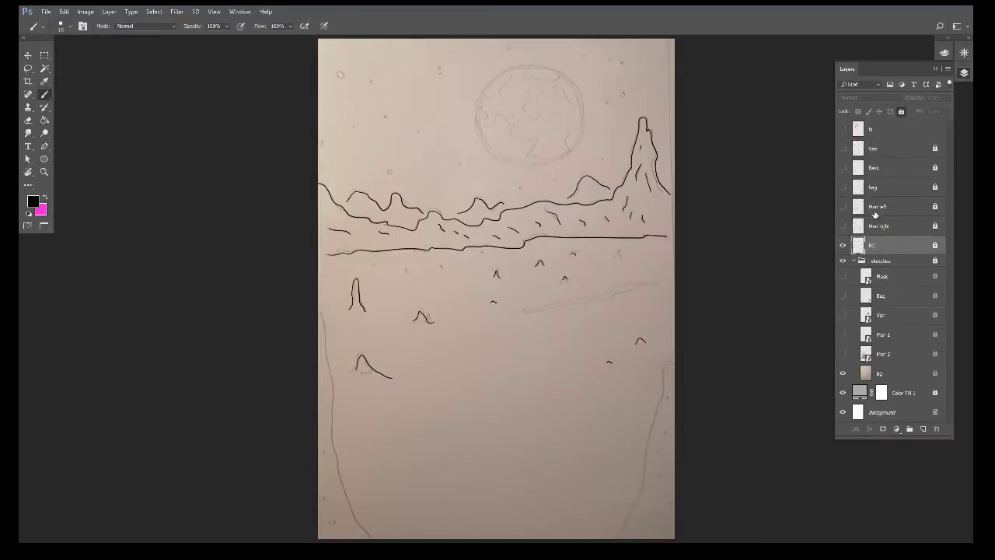
{"action": "left_click", "coordinate": [842, 245]}
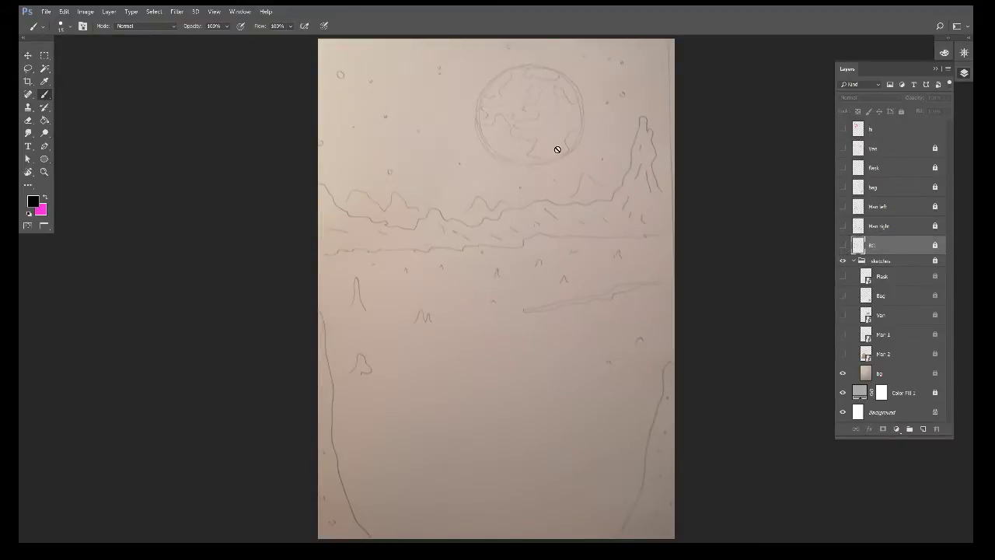
Step: Add a new empty layer directly above BG and name it Earth
{"action": "left_click", "coordinate": [884, 151]}
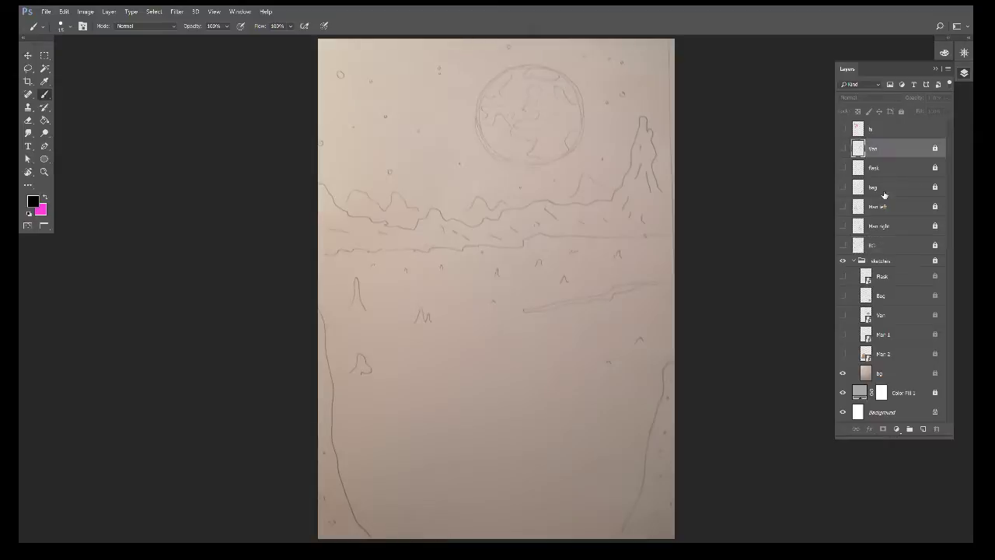
{"action": "left_click", "coordinate": [886, 245]}
{"action": "left_click", "coordinate": [921, 429]}
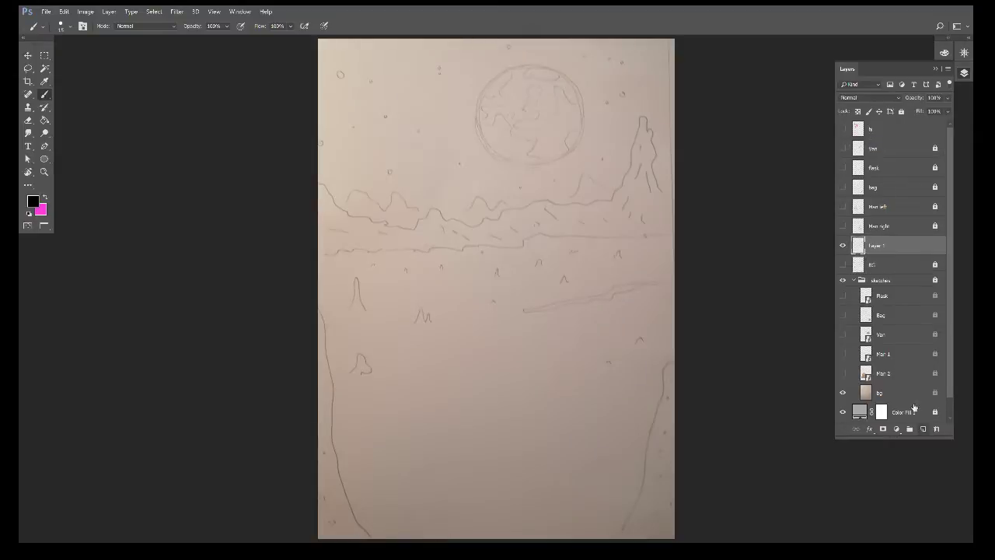
{"action": "double_click", "coordinate": [877, 246]}
{"action": "type", "text": "Earth"}
{"action": "key", "text": "Return"}
Step: Zoom in on the planet in full screen and start inking its upper edge
{"action": "key", "text": "z"}
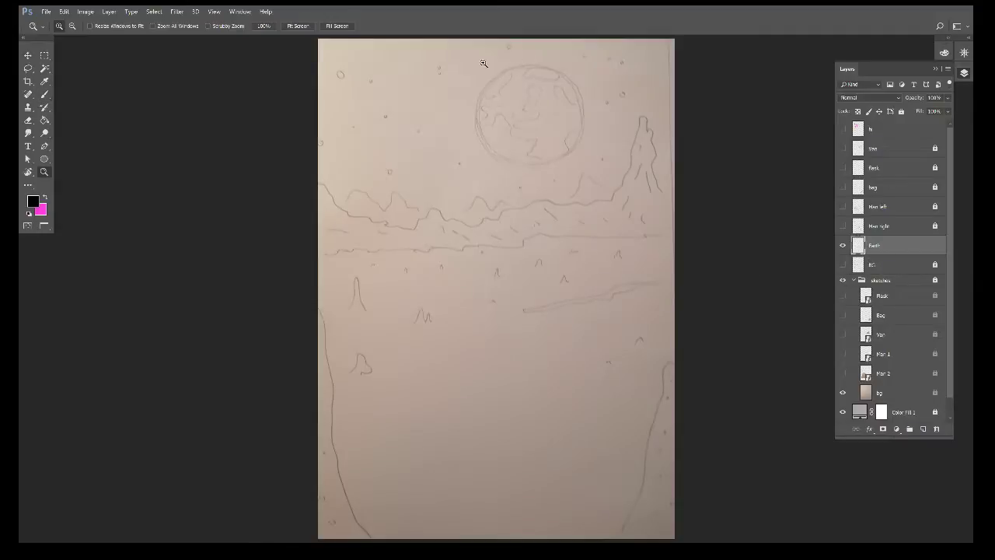
{"action": "left_click", "coordinate": [609, 174]}
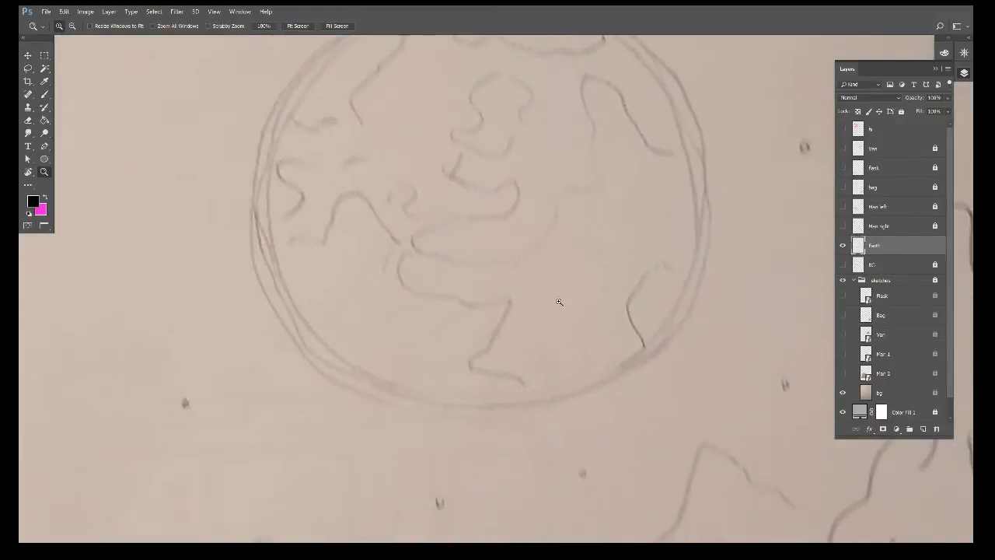
{"action": "key", "text": "f"}
{"action": "key", "text": "f"}
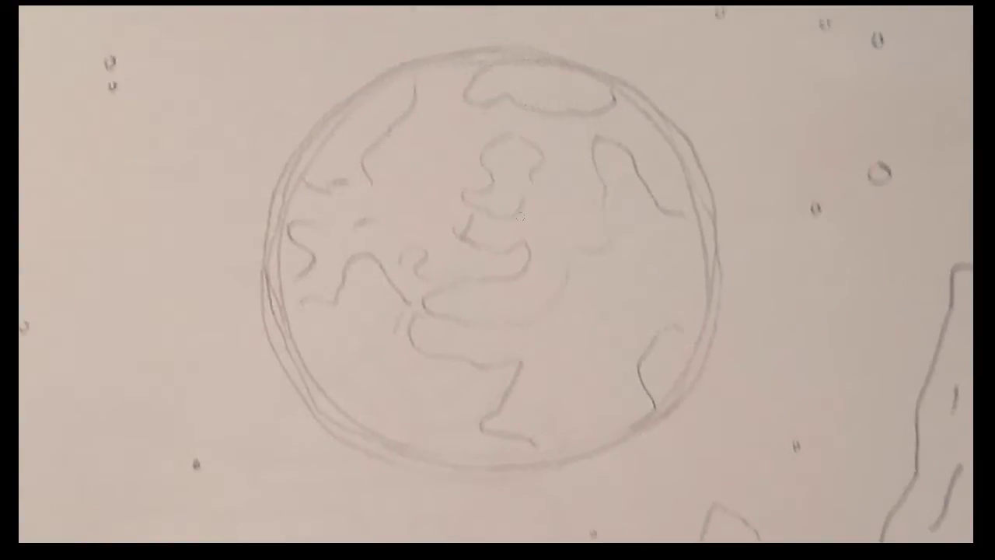
{"action": "mouse_move", "coordinate": [294, 162]}
{"action": "left_mouse_down"}
{"action": "mouse_move", "coordinate": [402, 69]}
{"action": "mouse_move", "coordinate": [506, 56]}
{"action": "mouse_move", "coordinate": [611, 78]}
{"action": "mouse_move", "coordinate": [670, 122]}
{"action": "mouse_move", "coordinate": [707, 189]}
{"action": "mouse_move", "coordinate": [722, 282]}
{"action": "mouse_move", "coordinate": [704, 371]}
{"action": "mouse_move", "coordinate": [658, 422]}
{"action": "mouse_move", "coordinate": [573, 456]}
{"action": "mouse_move", "coordinate": [467, 469]}
{"action": "mouse_move", "coordinate": [380, 453]}
{"action": "mouse_move", "coordinate": [313, 420]}
{"action": "mouse_move", "coordinate": [284, 376]}
{"action": "mouse_move", "coordinate": [263, 305]}
{"action": "mouse_move", "coordinate": [304, 154]}
{"action": "left_mouse_up"}
{"action": "scroll", "coordinate": [353, 215], "scroll_direction": "up", "scroll_amount": 2}
{"action": "scroll", "coordinate": [377, 194], "scroll_direction": "up", "scroll_amount": 2}
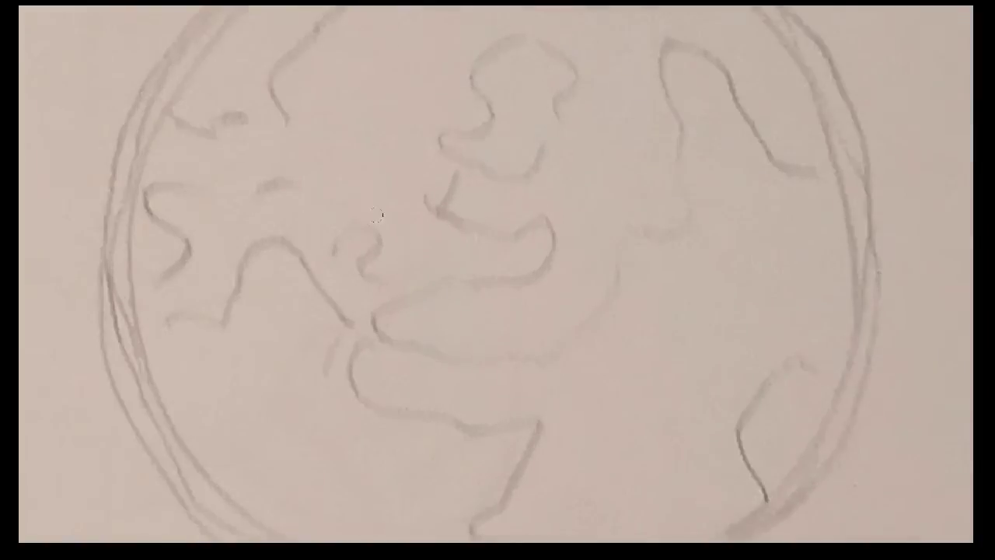
{"action": "left_click_drag", "start_coordinate": [378, 222], "coordinate": [397, 378]}
{"action": "scroll", "coordinate": [321, 296], "scroll_direction": "up", "scroll_amount": 2}
{"action": "left_click_drag", "start_coordinate": [325, 263], "coordinate": [443, 247]}
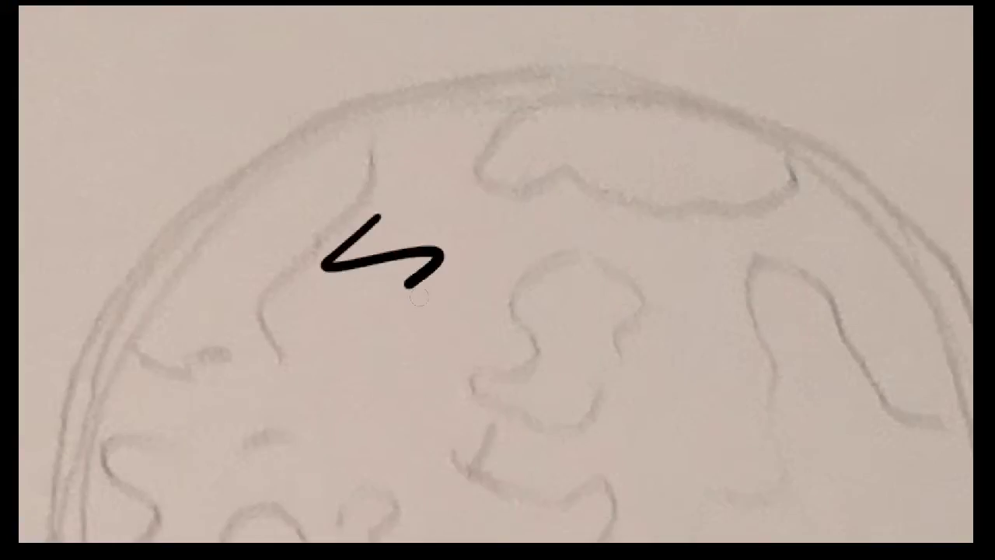
{"action": "key", "text": "ctrl+z"}
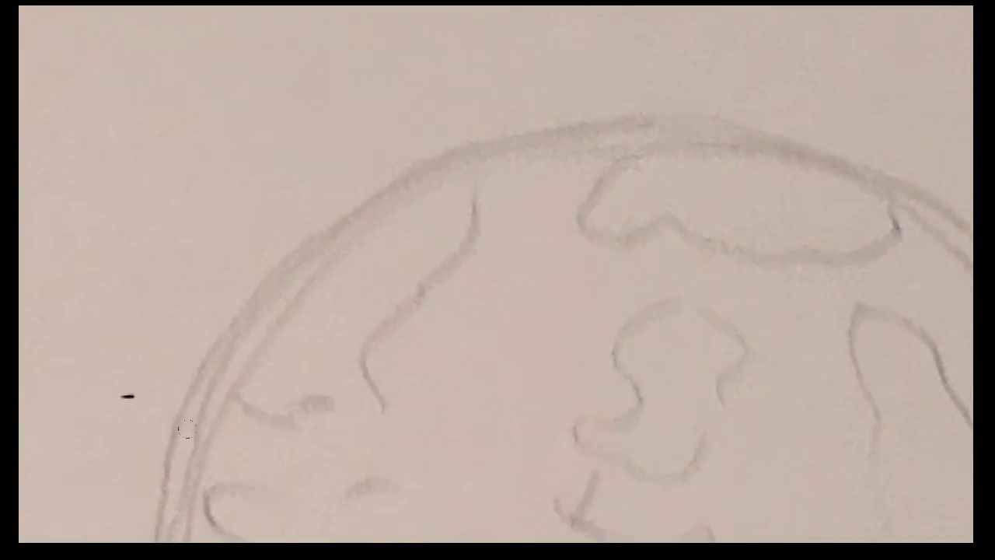
{"action": "key", "text": "ctrl+z"}
Step: Ink the planet's outline as one continuous arc, redrawing and trimming overshooting ends
{"action": "mouse_move", "coordinate": [184, 443]}
{"action": "left_mouse_down"}
{"action": "mouse_move", "coordinate": [629, 127]}
{"action": "mouse_move", "coordinate": [788, 138]}
{"action": "mouse_move", "coordinate": [862, 163]}
{"action": "left_mouse_up"}
{"action": "left_click_drag", "start_coordinate": [892, 215], "coordinate": [445, 164]}
{"action": "left_click_drag", "start_coordinate": [767, 270], "coordinate": [301, 218]}
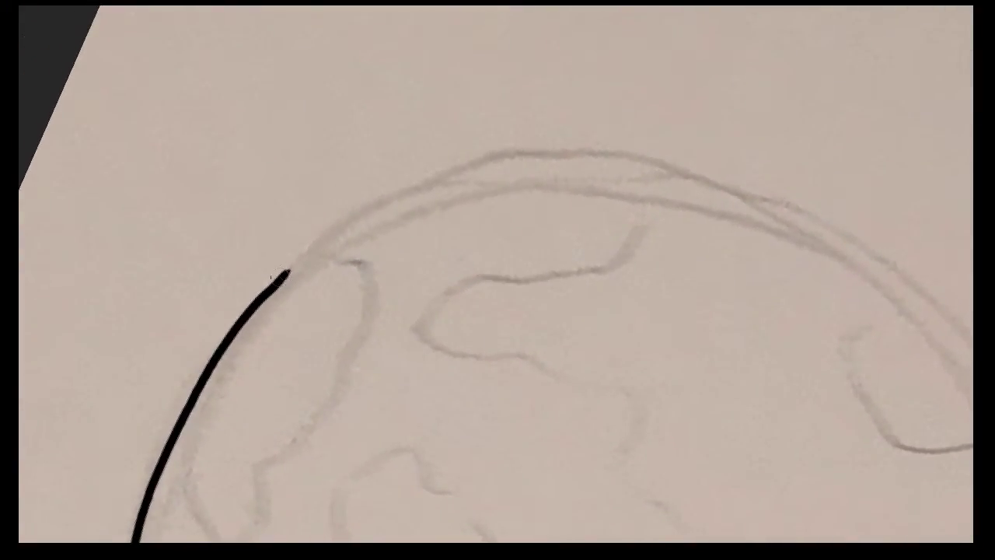
{"action": "mouse_move", "coordinate": [288, 272]}
{"action": "left_mouse_down"}
{"action": "mouse_move", "coordinate": [422, 193]}
{"action": "mouse_move", "coordinate": [611, 166]}
{"action": "mouse_move", "coordinate": [777, 202]}
{"action": "mouse_move", "coordinate": [894, 256]}
{"action": "mouse_move", "coordinate": [941, 311]}
{"action": "mouse_move", "coordinate": [743, 101]}
{"action": "mouse_move", "coordinate": [631, 207]}
{"action": "mouse_move", "coordinate": [360, 271]}
{"action": "left_mouse_up"}
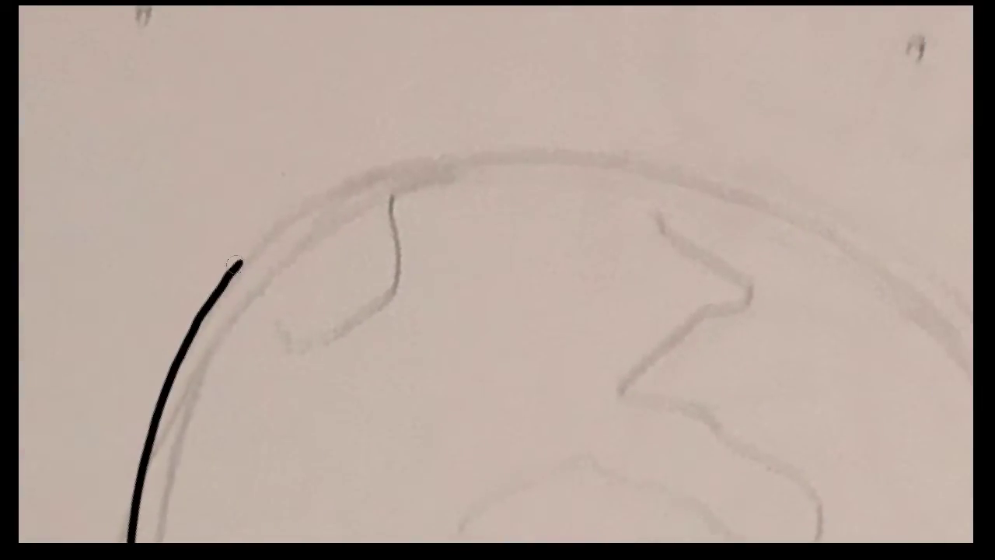
{"action": "left_click_drag", "start_coordinate": [246, 256], "coordinate": [302, 213]}
{"action": "key", "text": "ctrl+z"}
{"action": "mouse_move", "coordinate": [240, 261]}
{"action": "left_mouse_down"}
{"action": "mouse_move", "coordinate": [321, 199]}
{"action": "mouse_move", "coordinate": [487, 158]}
{"action": "mouse_move", "coordinate": [706, 175]}
{"action": "mouse_move", "coordinate": [838, 238]}
{"action": "mouse_move", "coordinate": [869, 265]}
{"action": "left_mouse_up"}
{"action": "mouse_move", "coordinate": [949, 347]}
{"action": "left_mouse_down"}
{"action": "mouse_move", "coordinate": [719, 176]}
{"action": "mouse_move", "coordinate": [373, 298]}
{"action": "left_mouse_up"}
{"action": "left_click_drag", "start_coordinate": [784, 65], "coordinate": [597, 232]}
{"action": "scroll", "coordinate": [508, 225], "scroll_direction": "down", "scroll_amount": 3}
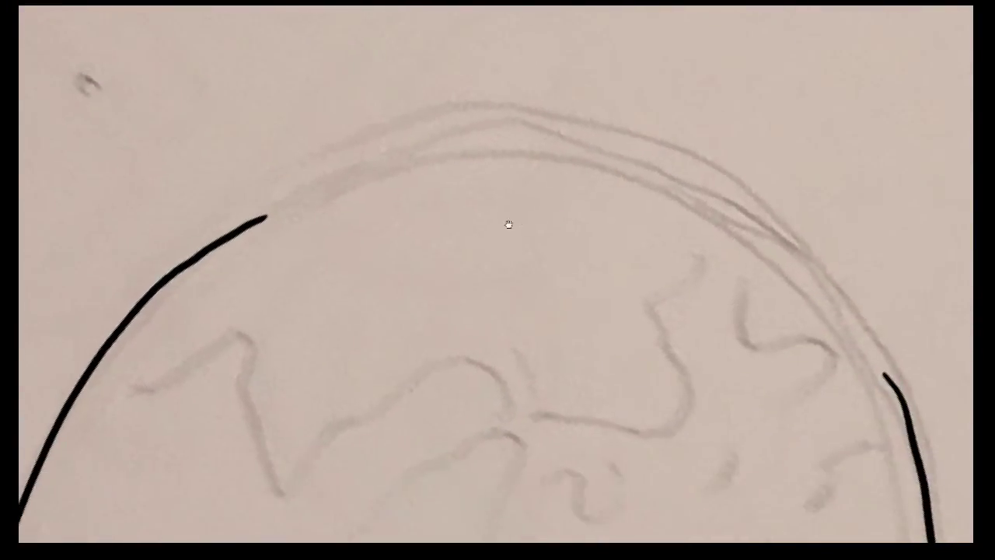
{"action": "mouse_move", "coordinate": [258, 219]}
{"action": "left_mouse_down"}
{"action": "mouse_move", "coordinate": [373, 187]}
{"action": "mouse_move", "coordinate": [523, 171]}
{"action": "mouse_move", "coordinate": [684, 208]}
{"action": "mouse_move", "coordinate": [872, 327]}
{"action": "mouse_move", "coordinate": [695, 160]}
{"action": "mouse_move", "coordinate": [538, 267]}
{"action": "mouse_move", "coordinate": [593, 229]}
{"action": "mouse_move", "coordinate": [621, 225]}
{"action": "left_mouse_up"}
{"action": "key", "text": "ctrl+z"}
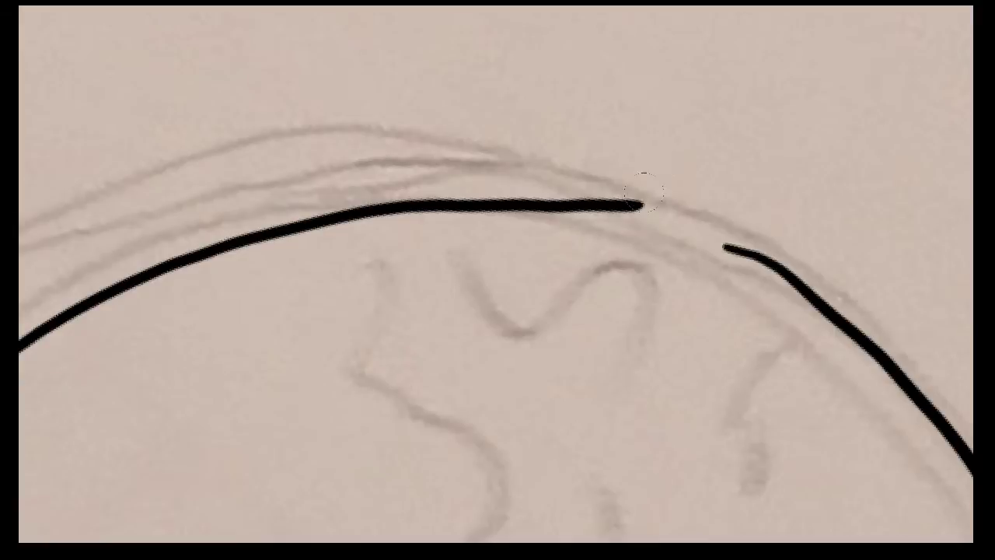
{"action": "mouse_move", "coordinate": [644, 194]}
{"action": "left_mouse_down"}
{"action": "mouse_move", "coordinate": [555, 204]}
{"action": "mouse_move", "coordinate": [722, 240]}
{"action": "mouse_move", "coordinate": [810, 286]}
{"action": "left_mouse_up"}
{"action": "key", "text": "Tab"}
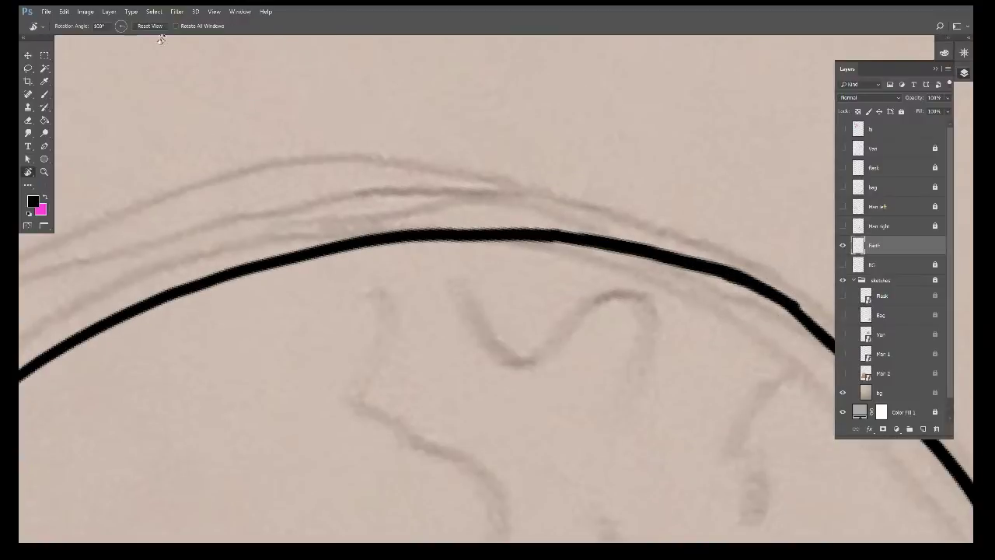
Step: Reset the view rotation and trace the continent blob under the planet's top arc
{"action": "left_click", "coordinate": [150, 26]}
{"action": "scroll", "coordinate": [303, 232], "scroll_direction": "down", "scroll_amount": 2}
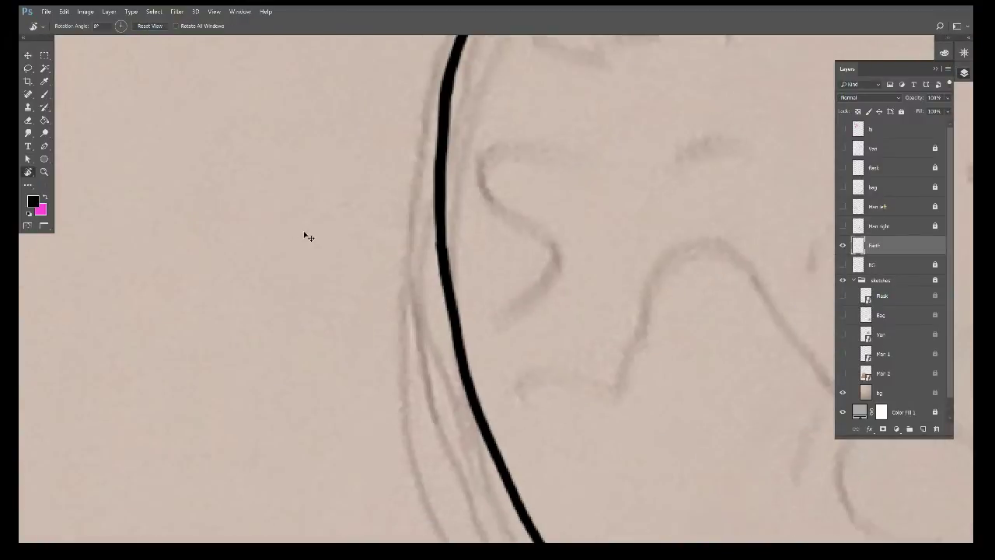
{"action": "scroll", "coordinate": [303, 232], "scroll_direction": "down", "scroll_amount": 3}
{"action": "scroll", "coordinate": [490, 300], "scroll_direction": "up", "scroll_amount": 4}
{"action": "mouse_move", "coordinate": [484, 324]}
{"action": "left_mouse_down"}
{"action": "mouse_move", "coordinate": [344, 306]}
{"action": "mouse_move", "coordinate": [169, 238]}
{"action": "mouse_move", "coordinate": [308, 339]}
{"action": "left_mouse_up"}
{"action": "key", "text": "b"}
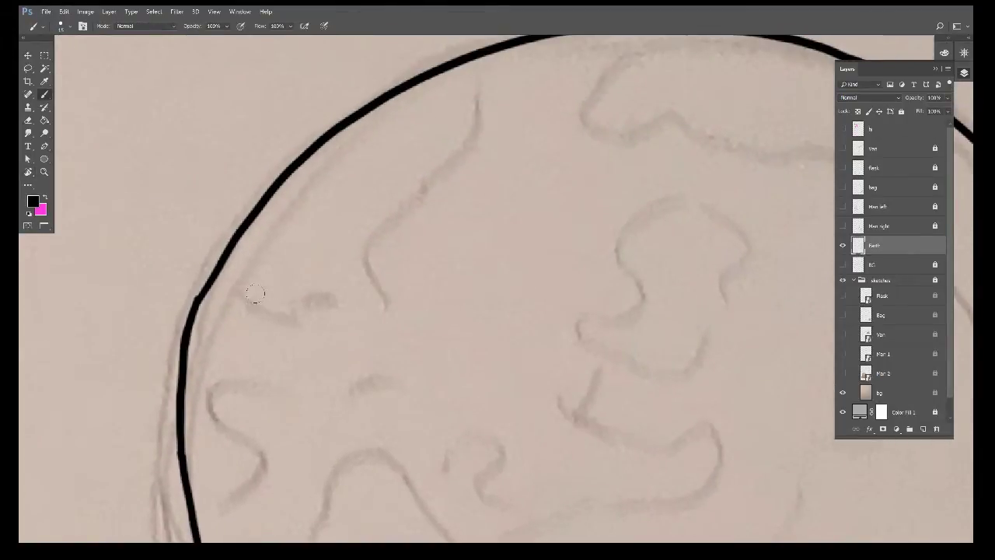
{"action": "mouse_move", "coordinate": [254, 293]}
{"action": "left_mouse_down"}
{"action": "mouse_move", "coordinate": [355, 311]}
{"action": "mouse_move", "coordinate": [470, 83]}
{"action": "left_mouse_up"}
{"action": "left_click_drag", "start_coordinate": [585, 159], "coordinate": [312, 237]}
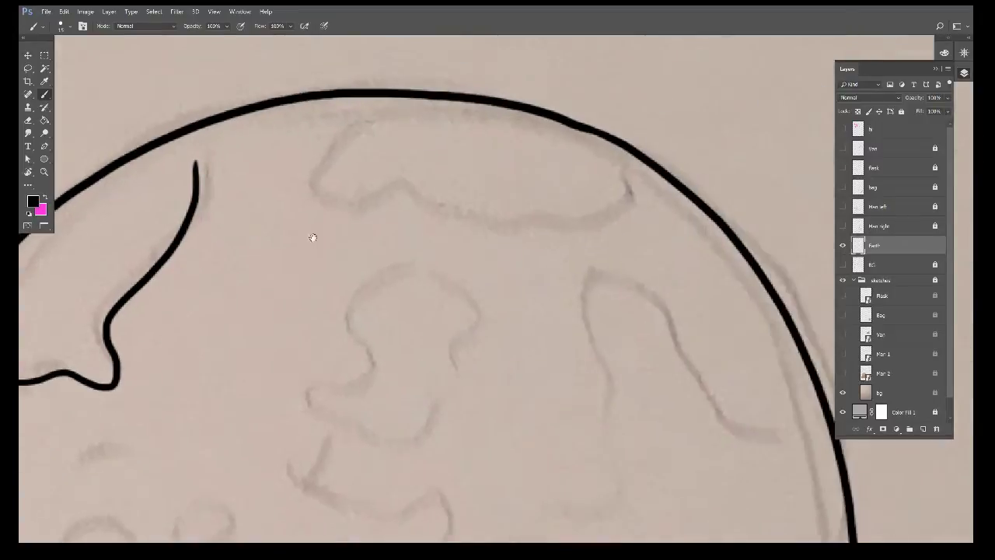
{"action": "mouse_move", "coordinate": [393, 114]}
{"action": "left_mouse_down"}
{"action": "mouse_move", "coordinate": [358, 191]}
{"action": "mouse_move", "coordinate": [526, 219]}
{"action": "mouse_move", "coordinate": [636, 181]}
{"action": "left_mouse_up"}
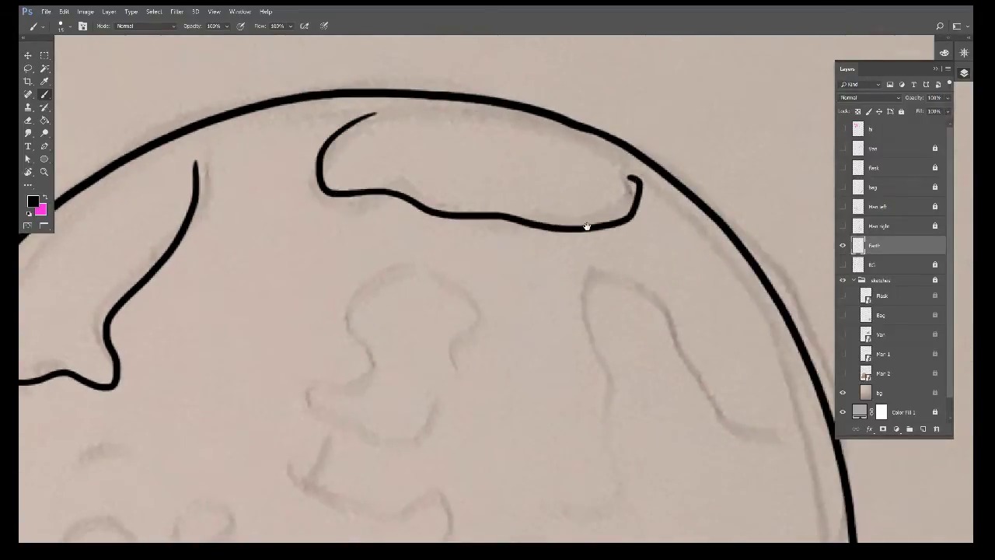
{"action": "left_click_drag", "start_coordinate": [400, 321], "coordinate": [560, 123]}
Step: Ink the next continent outlines and small curves across the planet
{"action": "mouse_move", "coordinate": [566, 76]}
{"action": "left_mouse_down"}
{"action": "mouse_move", "coordinate": [544, 79]}
{"action": "mouse_move", "coordinate": [472, 195]}
{"action": "mouse_move", "coordinate": [462, 280]}
{"action": "mouse_move", "coordinate": [579, 342]}
{"action": "mouse_move", "coordinate": [428, 415]}
{"action": "mouse_move", "coordinate": [462, 453]}
{"action": "mouse_move", "coordinate": [238, 340]}
{"action": "mouse_move", "coordinate": [419, 358]}
{"action": "mouse_move", "coordinate": [567, 348]}
{"action": "mouse_move", "coordinate": [677, 241]}
{"action": "mouse_move", "coordinate": [695, 260]}
{"action": "left_mouse_up"}
{"action": "mouse_move", "coordinate": [713, 318]}
{"action": "left_mouse_down"}
{"action": "mouse_move", "coordinate": [363, 275]}
{"action": "mouse_move", "coordinate": [418, 487]}
{"action": "left_mouse_up"}
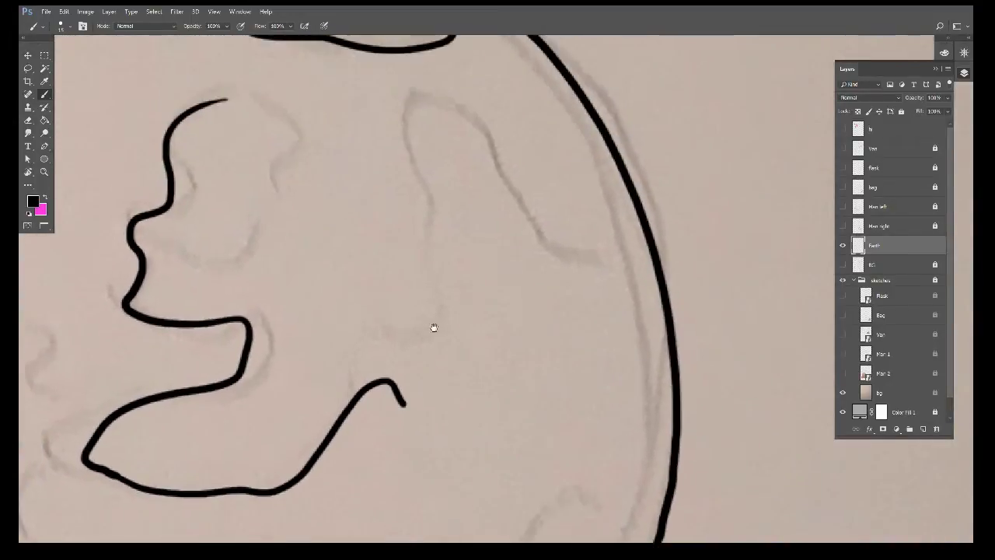
{"action": "mouse_move", "coordinate": [259, 137]}
{"action": "left_mouse_down"}
{"action": "mouse_move", "coordinate": [320, 180]}
{"action": "mouse_move", "coordinate": [346, 248]}
{"action": "mouse_move", "coordinate": [447, 281]}
{"action": "mouse_move", "coordinate": [424, 159]}
{"action": "mouse_move", "coordinate": [544, 247]}
{"action": "mouse_move", "coordinate": [661, 273]}
{"action": "left_mouse_up"}
{"action": "left_click_drag", "start_coordinate": [533, 420], "coordinate": [749, 207]}
{"action": "mouse_move", "coordinate": [287, 331]}
{"action": "left_mouse_down"}
{"action": "mouse_move", "coordinate": [539, 405]}
{"action": "mouse_move", "coordinate": [577, 397]}
{"action": "left_mouse_up"}
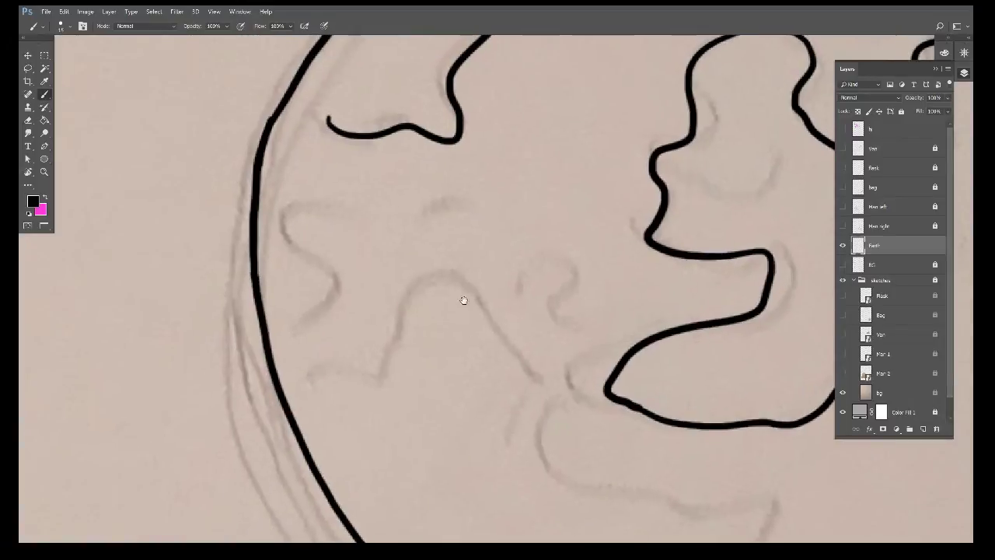
{"action": "left_click_drag", "start_coordinate": [461, 295], "coordinate": [523, 276]}
{"action": "mouse_move", "coordinate": [364, 259]}
{"action": "left_mouse_down"}
{"action": "mouse_move", "coordinate": [398, 241]}
{"action": "mouse_move", "coordinate": [364, 166]}
{"action": "mouse_move", "coordinate": [484, 155]}
{"action": "mouse_move", "coordinate": [588, 171]}
{"action": "mouse_move", "coordinate": [660, 248]}
{"action": "mouse_move", "coordinate": [657, 274]}
{"action": "left_mouse_up"}
{"action": "mouse_move", "coordinate": [397, 289]}
{"action": "left_mouse_down"}
{"action": "mouse_move", "coordinate": [411, 300]}
{"action": "mouse_move", "coordinate": [504, 216]}
{"action": "mouse_move", "coordinate": [618, 301]}
{"action": "left_mouse_up"}
{"action": "left_click_drag", "start_coordinate": [576, 352], "coordinate": [376, 199]}
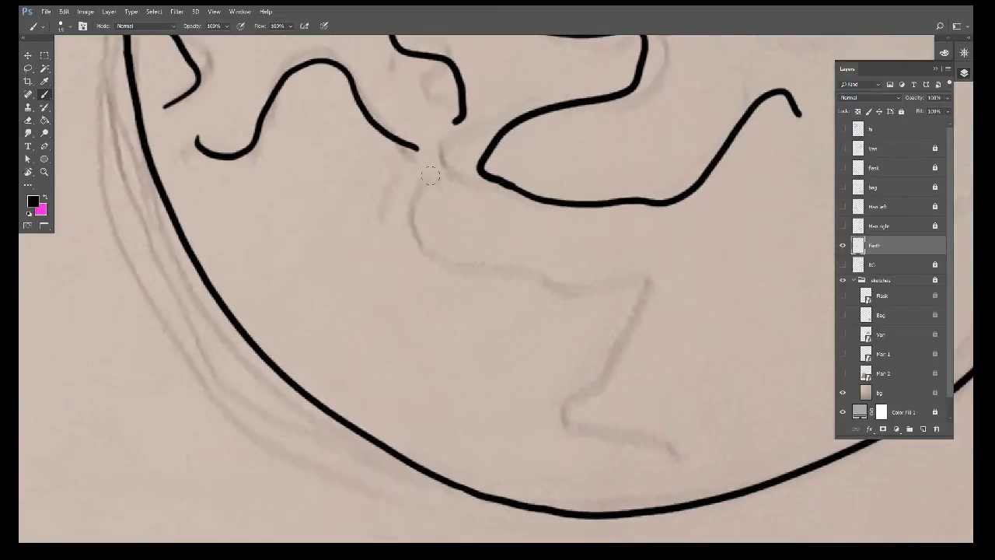
{"action": "mouse_move", "coordinate": [412, 149]}
{"action": "left_mouse_down"}
{"action": "mouse_move", "coordinate": [410, 211]}
{"action": "mouse_move", "coordinate": [518, 278]}
{"action": "mouse_move", "coordinate": [649, 307]}
{"action": "mouse_move", "coordinate": [670, 401]}
{"action": "mouse_move", "coordinate": [242, 347]}
{"action": "mouse_move", "coordinate": [342, 396]}
{"action": "left_mouse_up"}
{"action": "mouse_move", "coordinate": [494, 336]}
{"action": "left_mouse_down"}
{"action": "mouse_move", "coordinate": [518, 191]}
{"action": "mouse_move", "coordinate": [582, 173]}
{"action": "mouse_move", "coordinate": [715, 451]}
{"action": "left_mouse_up"}
Step: Ink a long wavy continent edge, erase a stray section, and join and extend loose line ends
{"action": "left_click_drag", "start_coordinate": [614, 257], "coordinate": [792, 210]}
{"action": "left_click_drag", "start_coordinate": [334, 311], "coordinate": [579, 272]}
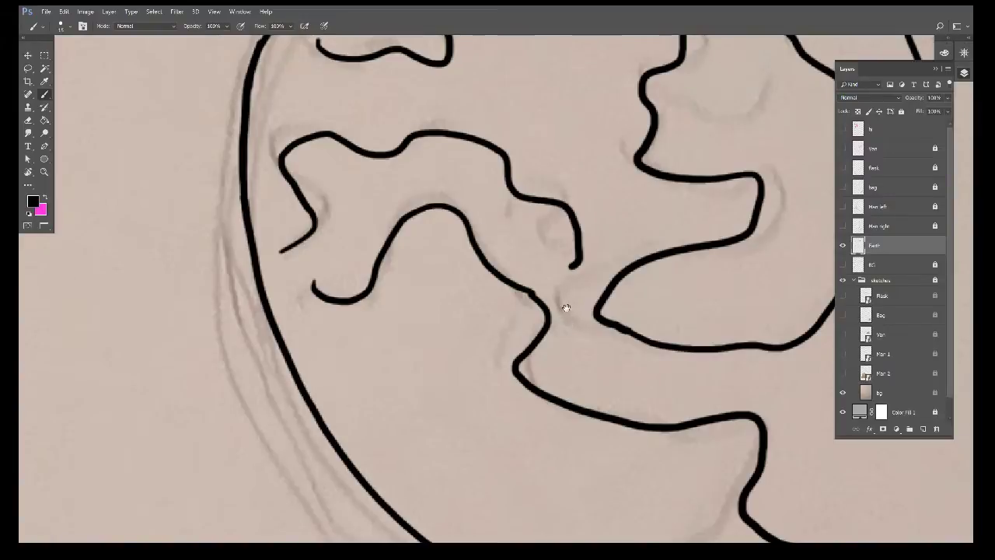
{"action": "mouse_move", "coordinate": [560, 298]}
{"action": "left_mouse_down"}
{"action": "mouse_move", "coordinate": [333, 433]}
{"action": "mouse_move", "coordinate": [489, 111]}
{"action": "mouse_move", "coordinate": [167, 311]}
{"action": "left_mouse_up"}
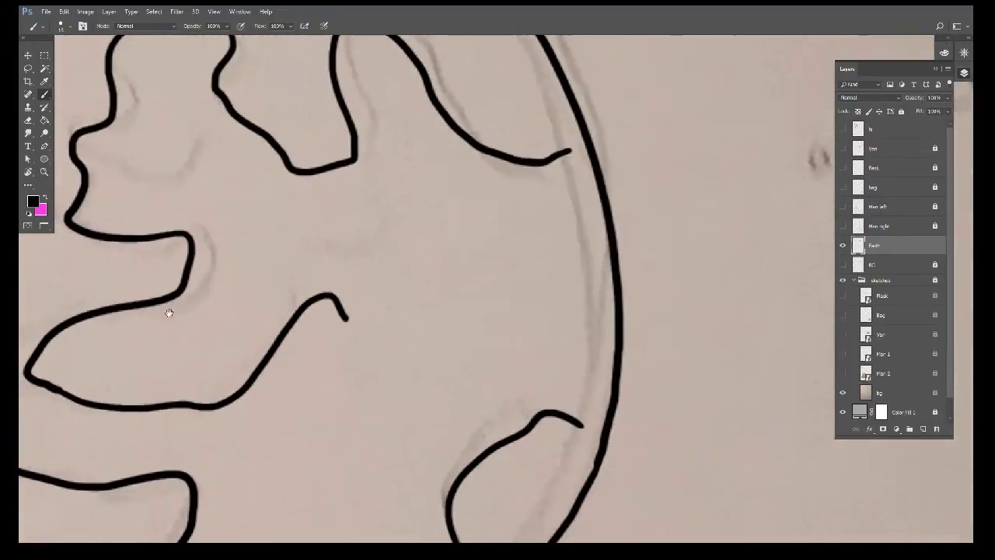
{"action": "mouse_move", "coordinate": [456, 326]}
{"action": "left_mouse_down"}
{"action": "mouse_move", "coordinate": [578, 267]}
{"action": "mouse_move", "coordinate": [651, 309]}
{"action": "left_mouse_up"}
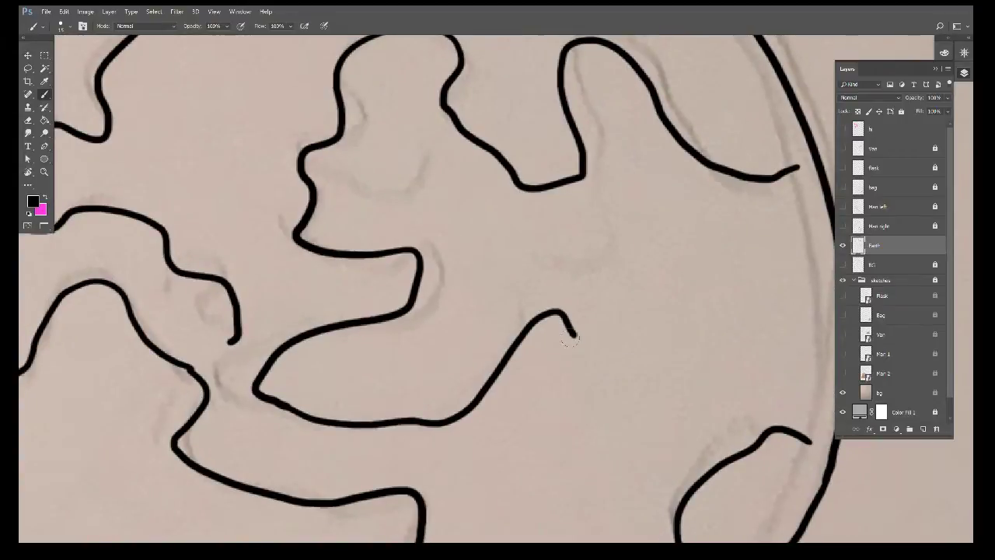
{"action": "mouse_move", "coordinate": [579, 344]}
{"action": "left_mouse_down"}
{"action": "mouse_move", "coordinate": [707, 327]}
{"action": "mouse_move", "coordinate": [791, 395]}
{"action": "mouse_move", "coordinate": [805, 422]}
{"action": "left_mouse_up"}
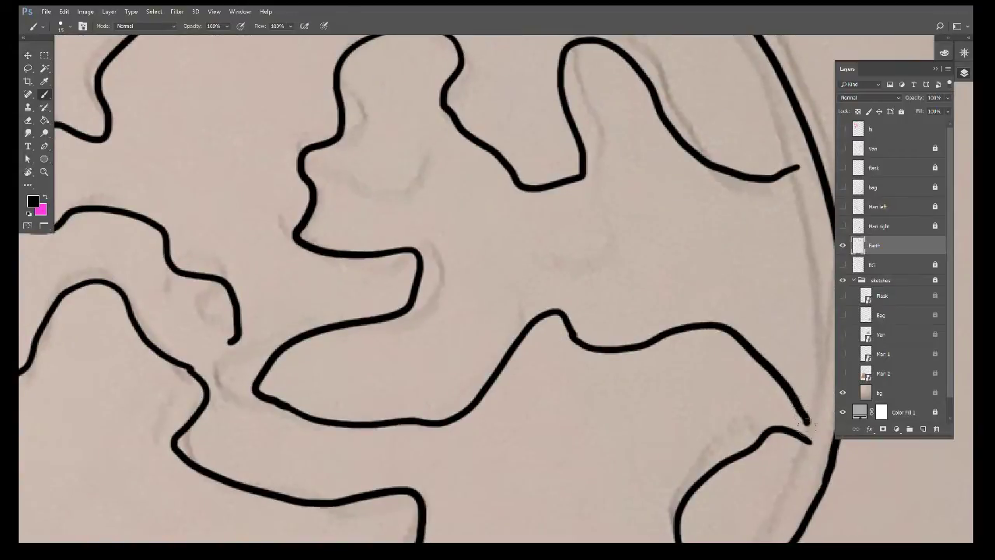
{"action": "mouse_move", "coordinate": [416, 429]}
{"action": "left_mouse_down"}
{"action": "mouse_move", "coordinate": [648, 249]}
{"action": "mouse_move", "coordinate": [469, 318]}
{"action": "left_mouse_up"}
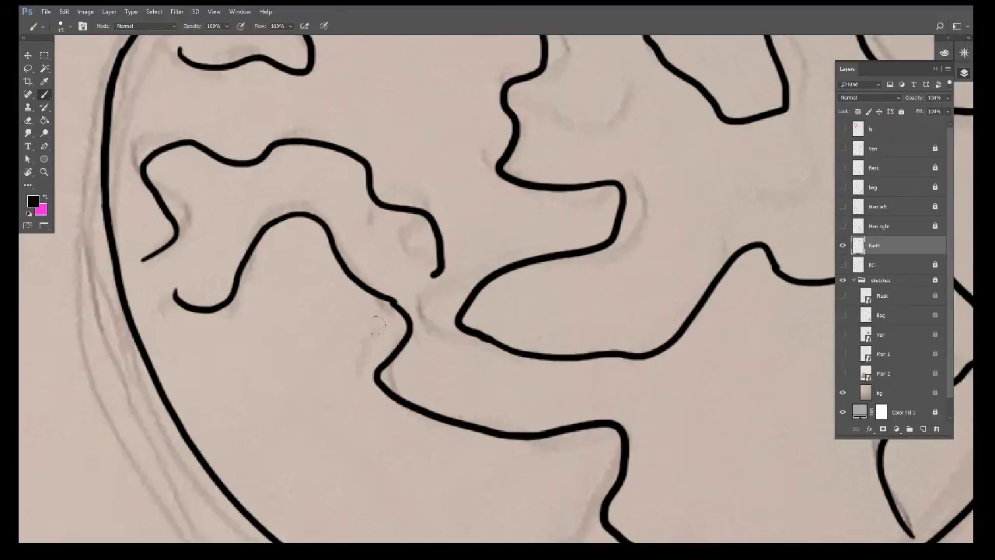
{"action": "key", "text": "e"}
{"action": "mouse_move", "coordinate": [157, 294]}
{"action": "left_mouse_down"}
{"action": "mouse_move", "coordinate": [233, 289]}
{"action": "mouse_move", "coordinate": [289, 220]}
{"action": "mouse_move", "coordinate": [359, 286]}
{"action": "mouse_move", "coordinate": [391, 298]}
{"action": "left_mouse_up"}
{"action": "key", "text": "b"}
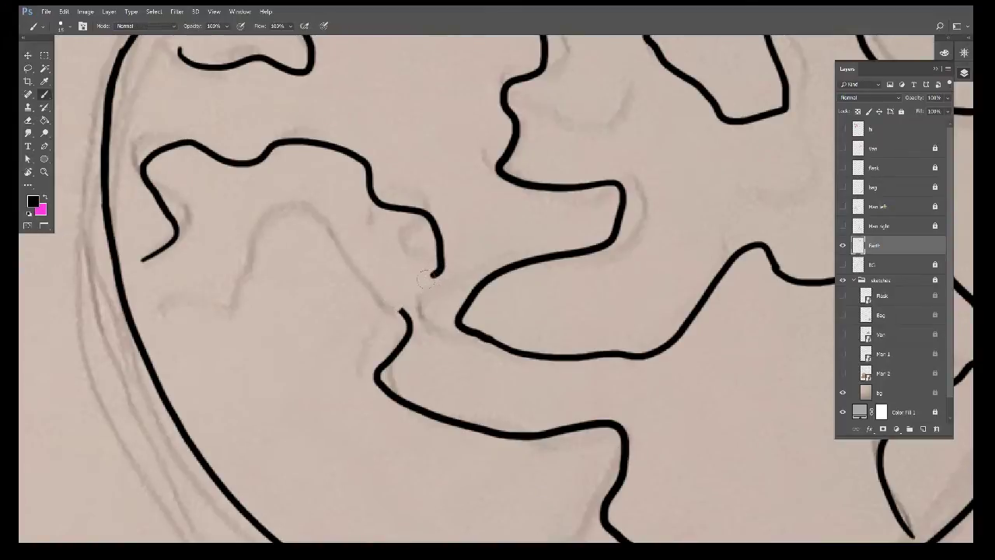
{"action": "mouse_move", "coordinate": [431, 279]}
{"action": "left_mouse_down"}
{"action": "mouse_move", "coordinate": [400, 297]}
{"action": "mouse_move", "coordinate": [404, 319]}
{"action": "left_mouse_up"}
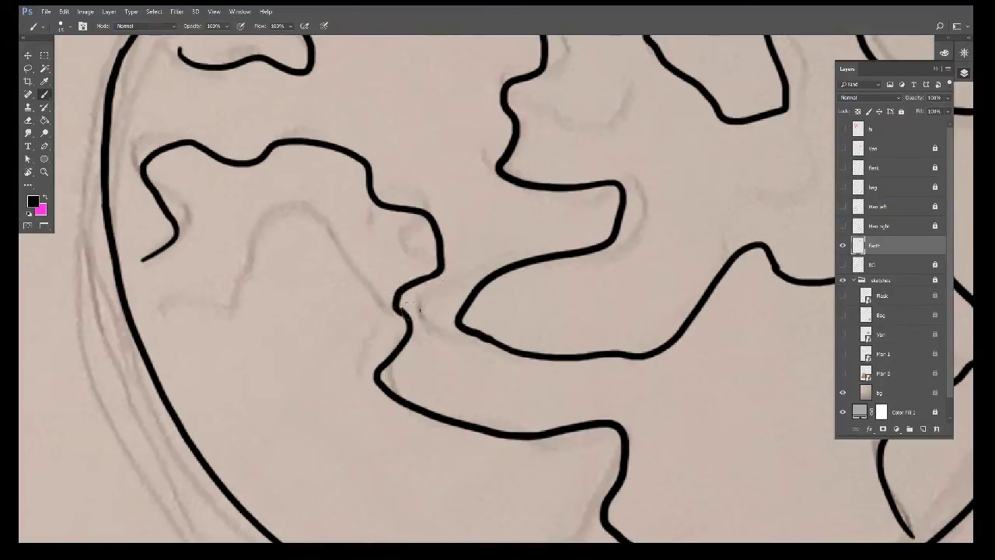
{"action": "mouse_move", "coordinate": [398, 152]}
{"action": "left_mouse_down"}
{"action": "mouse_move", "coordinate": [293, 332]}
{"action": "mouse_move", "coordinate": [401, 377]}
{"action": "mouse_move", "coordinate": [592, 381]}
{"action": "left_mouse_up"}
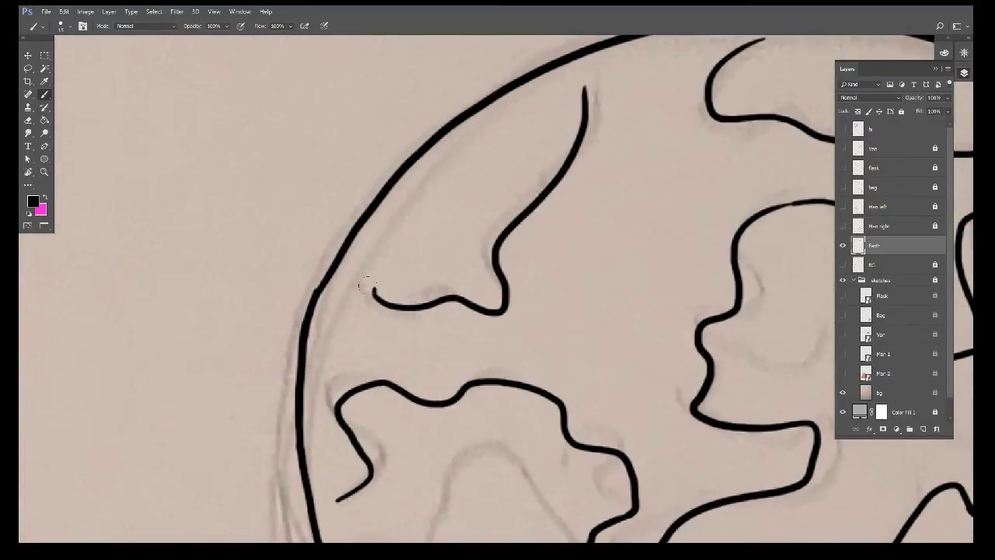
{"action": "left_click_drag", "start_coordinate": [371, 291], "coordinate": [369, 254]}
{"action": "key", "text": "ctrl+0"}
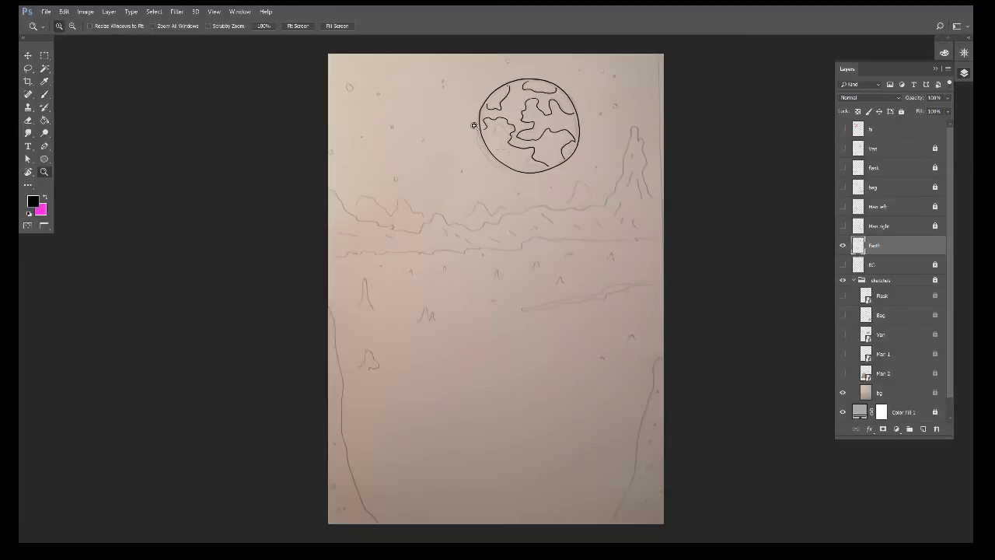
Step: Ink the last continent edge near the lower rim, then lock and hide the Earth layer
{"action": "scroll", "coordinate": [509, 132], "scroll_direction": "up", "scroll_amount": 5}
{"action": "mouse_move", "coordinate": [376, 242]}
{"action": "left_mouse_down"}
{"action": "mouse_move", "coordinate": [471, 286]}
{"action": "mouse_move", "coordinate": [479, 314]}
{"action": "left_mouse_up"}
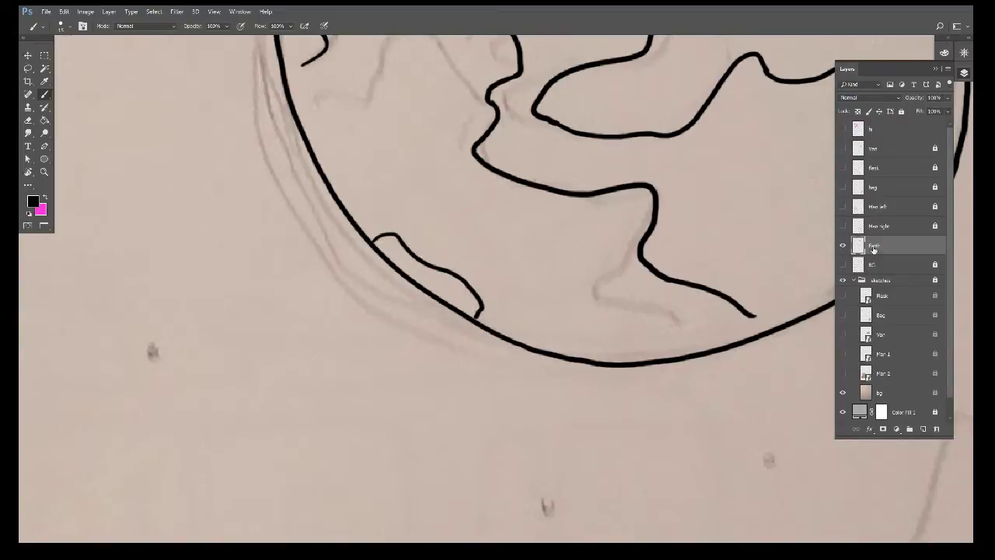
{"action": "left_click", "coordinate": [901, 114]}
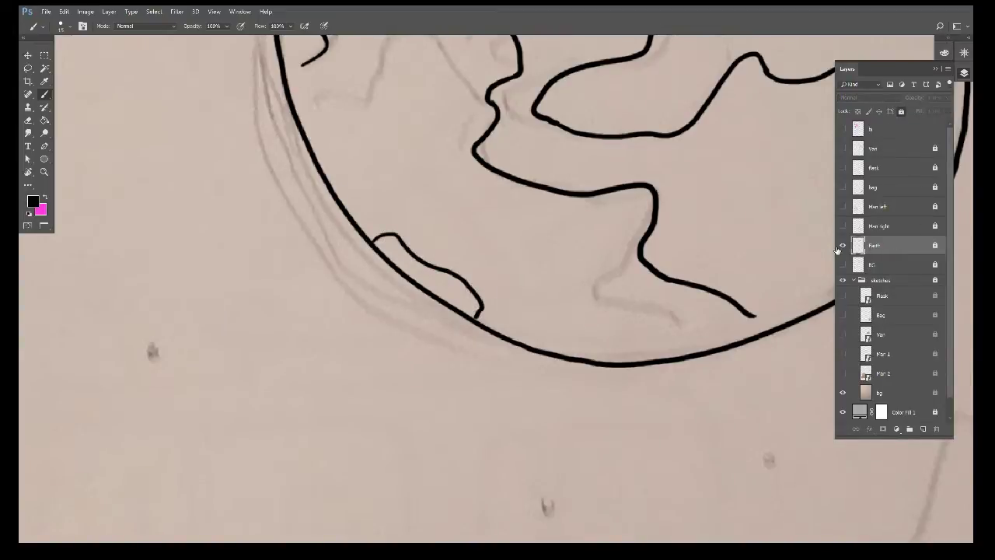
{"action": "left_click", "coordinate": [843, 244]}
{"action": "key", "text": "z"}
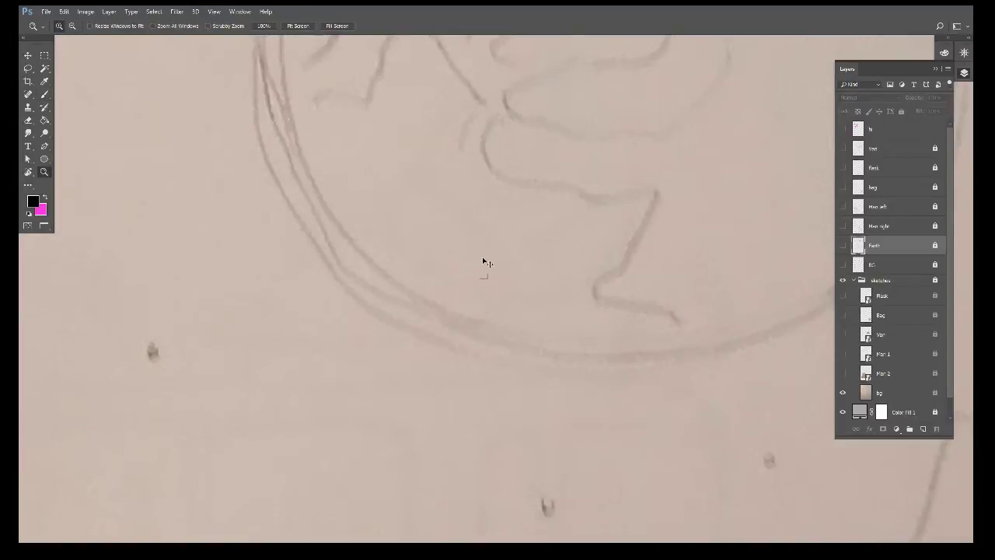
{"action": "key", "text": "ctrl+0"}
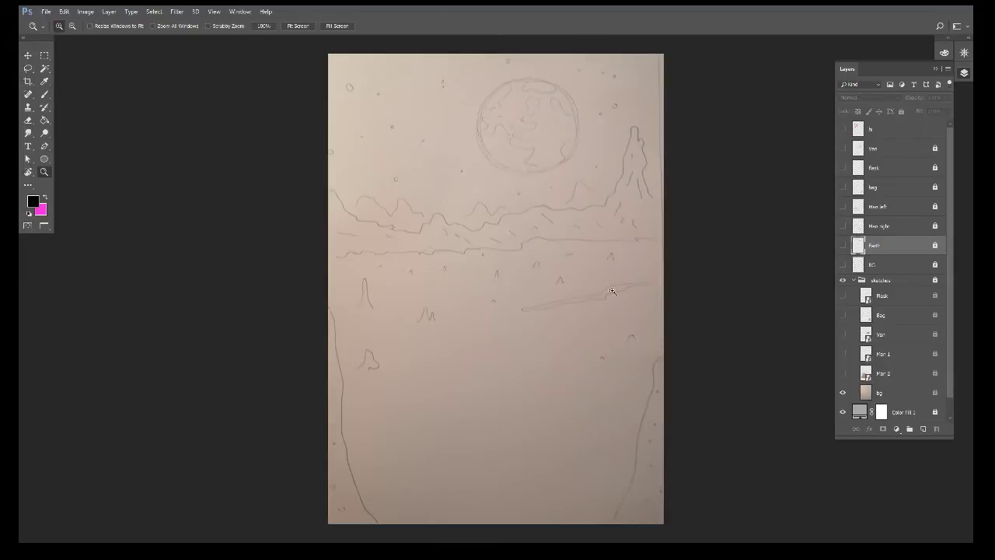
Step: Add a new empty layer and rotate the canvas view to exactly 90° for inking
{"action": "left_click", "coordinate": [923, 429]}
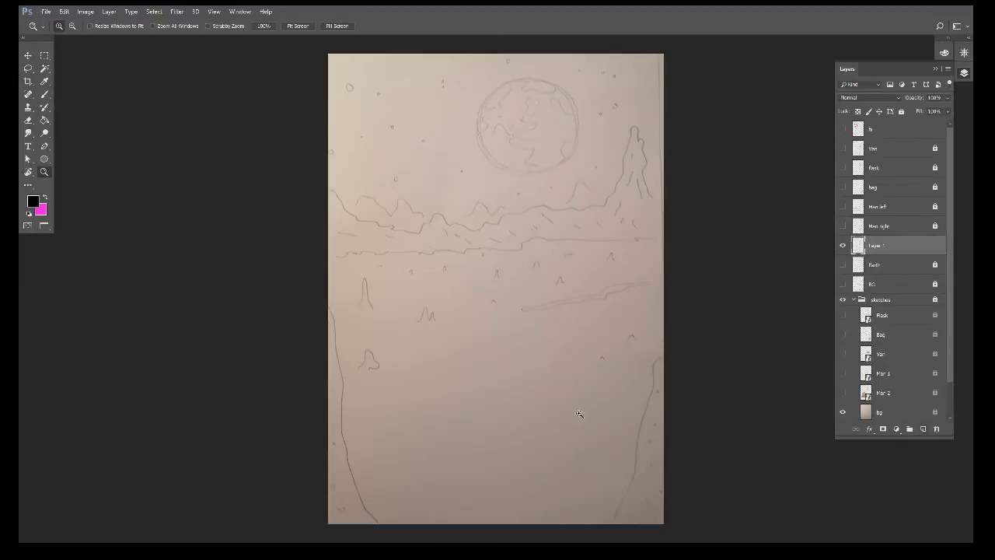
{"action": "key", "text": "r"}
{"action": "mouse_move", "coordinate": [480, 385]}
{"action": "left_mouse_down"}
{"action": "mouse_move", "coordinate": [471, 449]}
{"action": "mouse_move", "coordinate": [186, 492]}
{"action": "mouse_move", "coordinate": [143, 339]}
{"action": "mouse_move", "coordinate": [157, 363]}
{"action": "left_mouse_up"}
{"action": "key", "text": "ctrl+plus"}
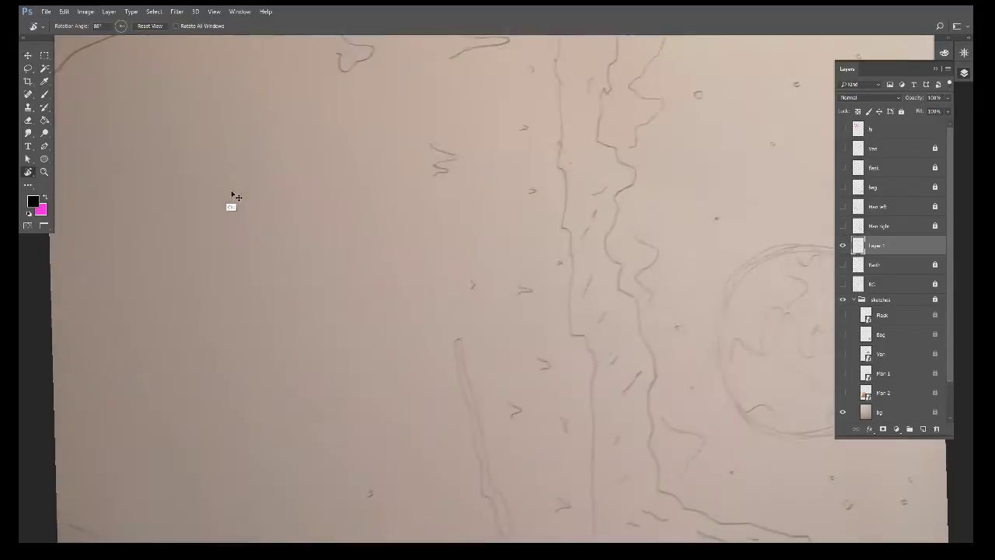
{"action": "key", "text": "ctrl+minus"}
{"action": "key", "text": "ctrl+minus"}
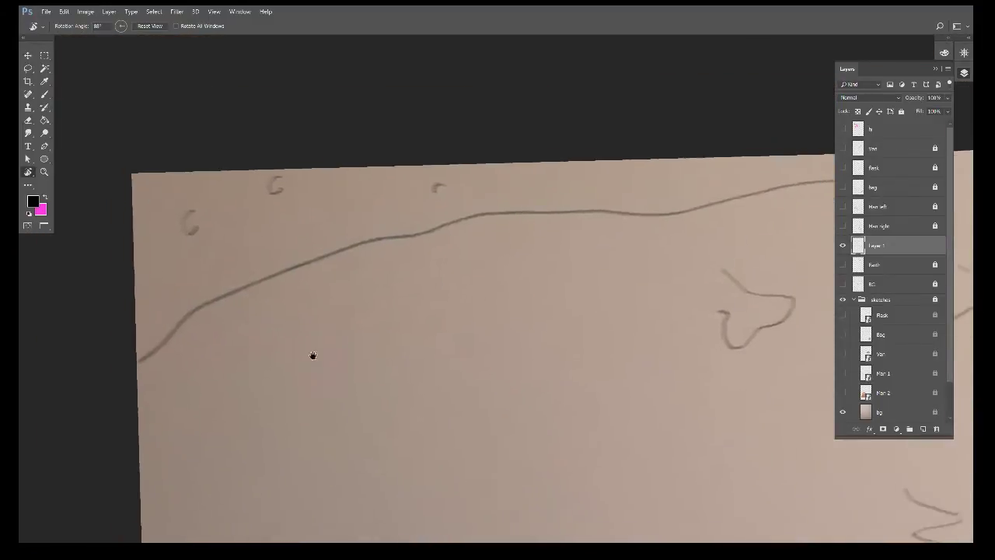
{"action": "left_click_drag", "start_coordinate": [276, 368], "coordinate": [268, 357]}
{"action": "key", "text": "b"}
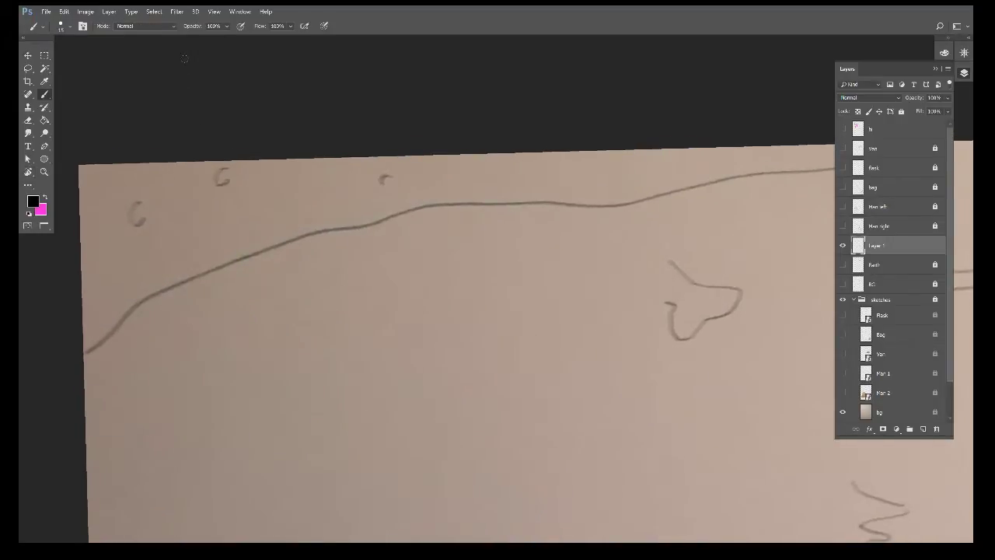
{"action": "key", "text": "r"}
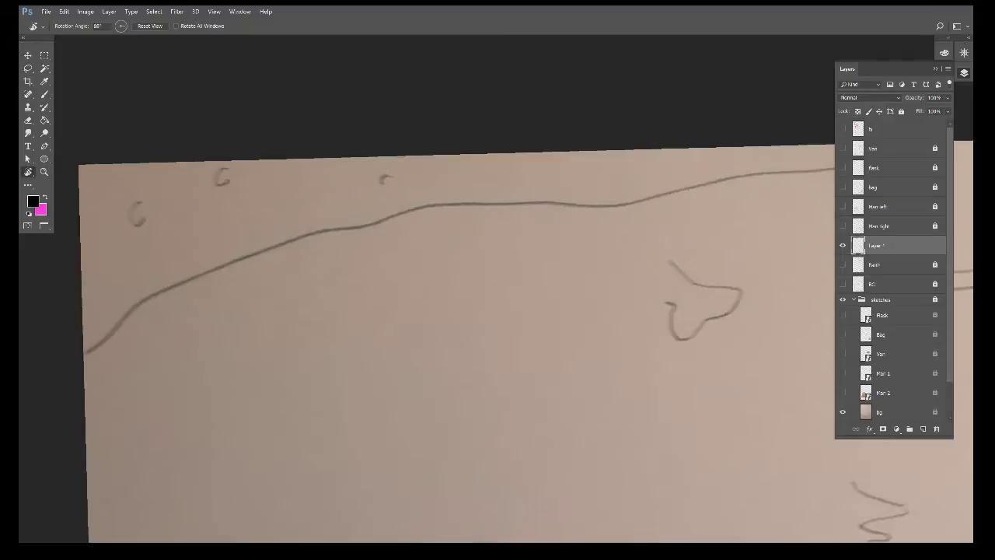
{"action": "type", "text": "90"}
{"action": "key", "text": "Return"}
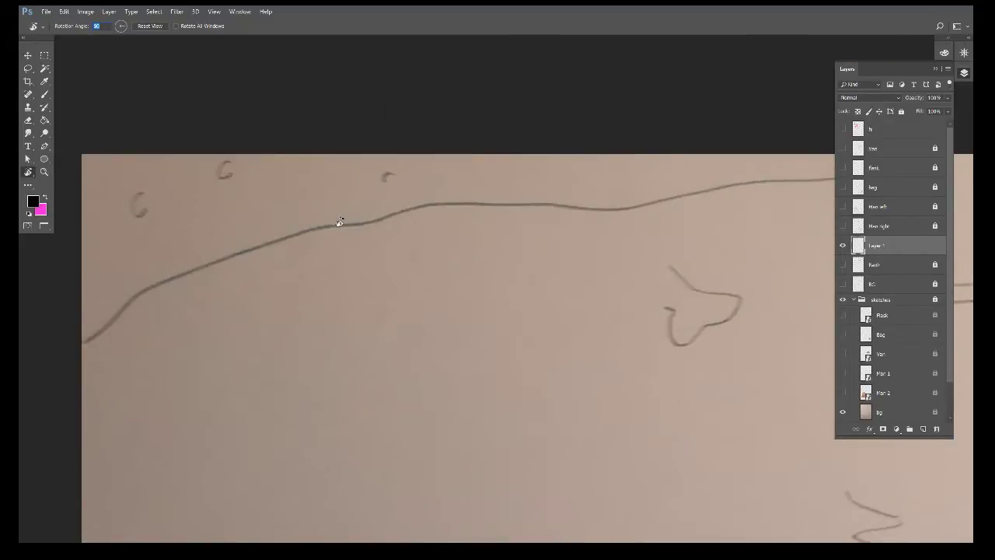
{"action": "key", "text": "b"}
{"action": "key", "text": "f"}
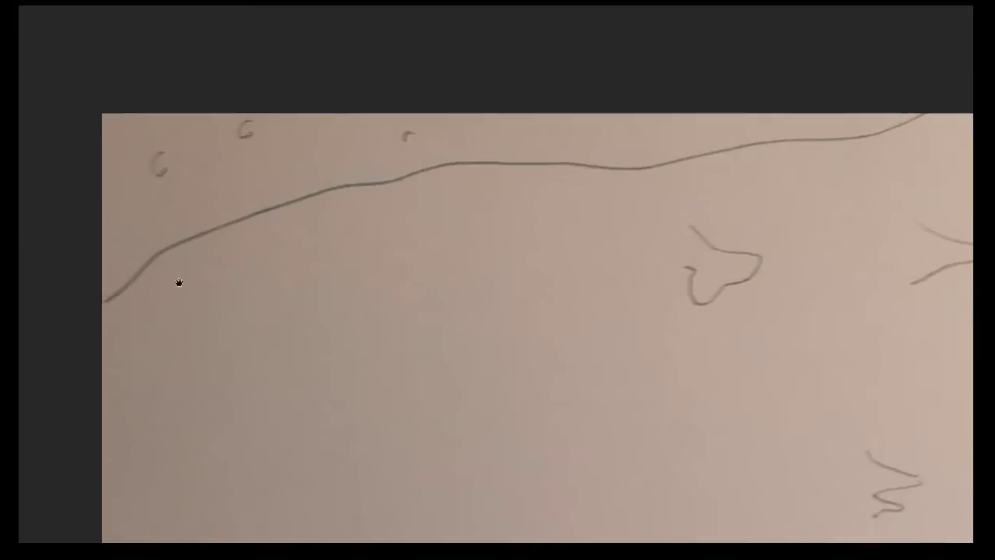
Step: Ink the tall left stalagmite's long edges in full screen, undoing a stray hook at the end
{"action": "left_click_drag", "start_coordinate": [109, 329], "coordinate": [873, 170]}
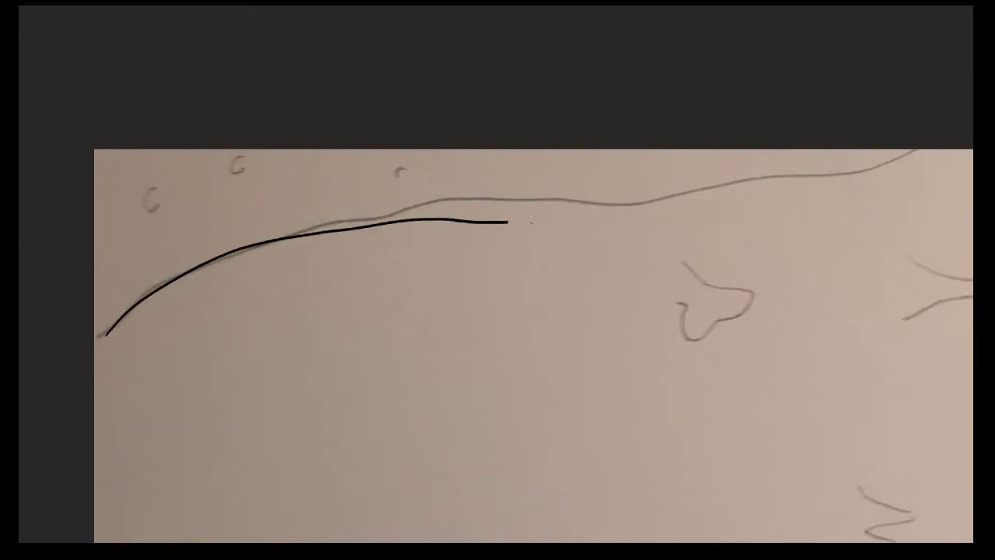
{"action": "scroll", "coordinate": [722, 313], "scroll_direction": "down", "scroll_amount": 3}
{"action": "scroll", "coordinate": [722, 313], "scroll_direction": "left", "scroll_amount": 2}
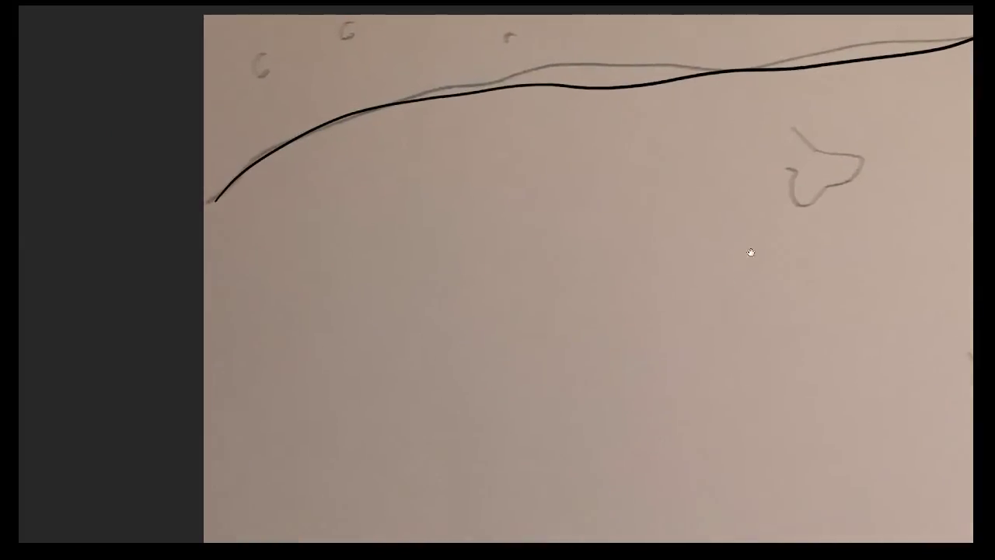
{"action": "scroll", "coordinate": [751, 253], "scroll_direction": "down", "scroll_amount": 1}
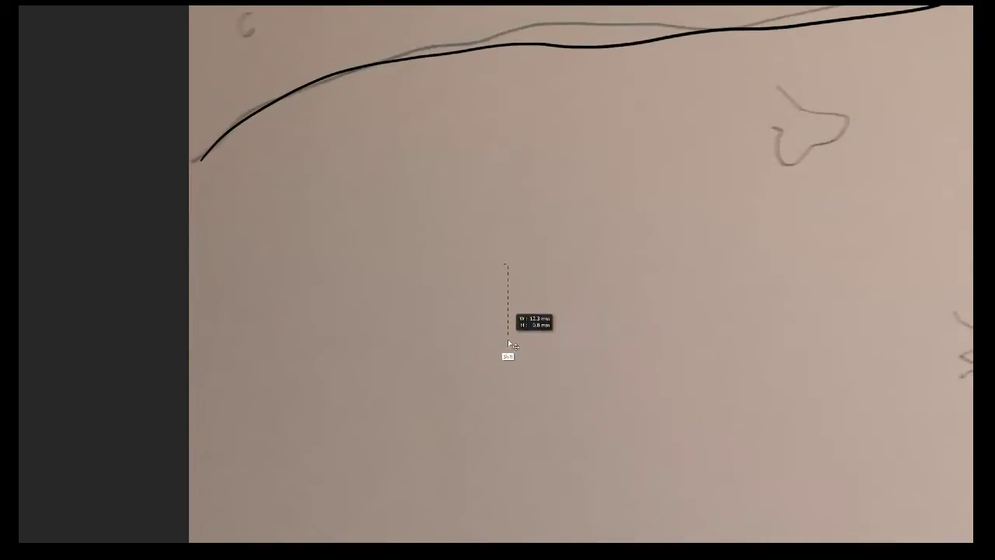
{"action": "key", "text": "ctrl+z"}
{"action": "key", "text": "ctrl+shift+z"}
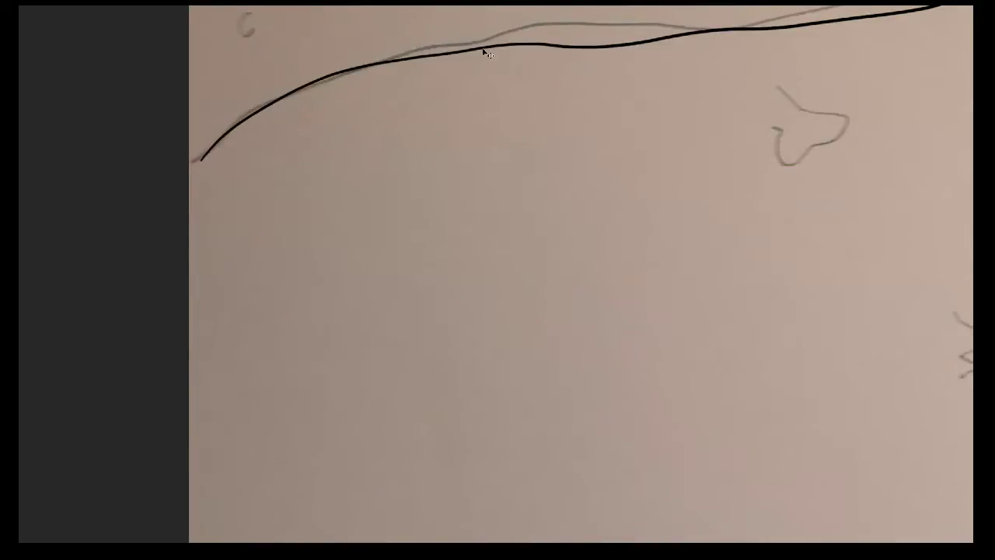
{"action": "left_click_drag", "start_coordinate": [483, 52], "coordinate": [484, 249]}
{"action": "scroll", "coordinate": [380, 386], "scroll_direction": "up", "scroll_amount": 2}
{"action": "scroll", "coordinate": [381, 387], "scroll_direction": "right", "scroll_amount": 3}
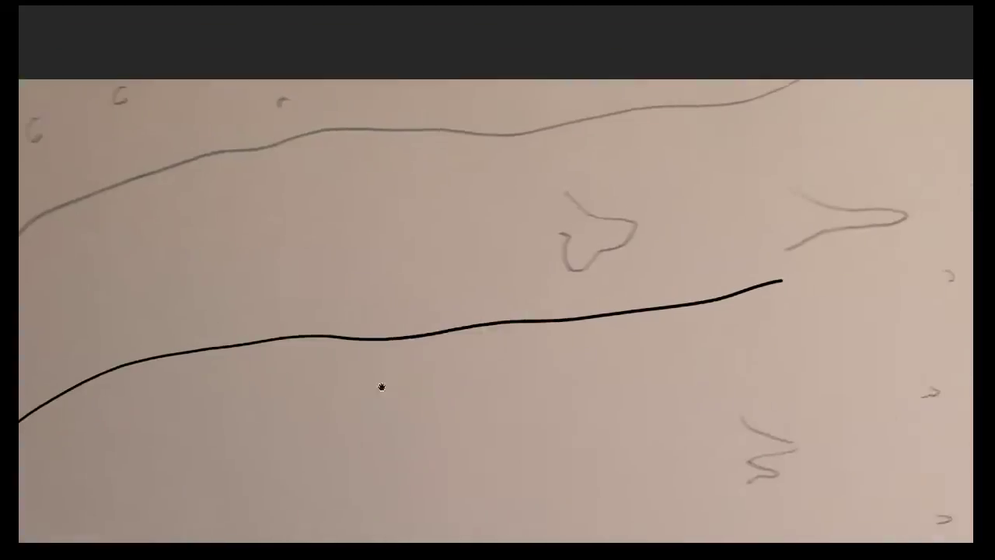
{"action": "scroll", "coordinate": [381, 386], "scroll_direction": "up", "scroll_amount": 2}
{"action": "scroll", "coordinate": [437, 394], "scroll_direction": "left", "scroll_amount": 2}
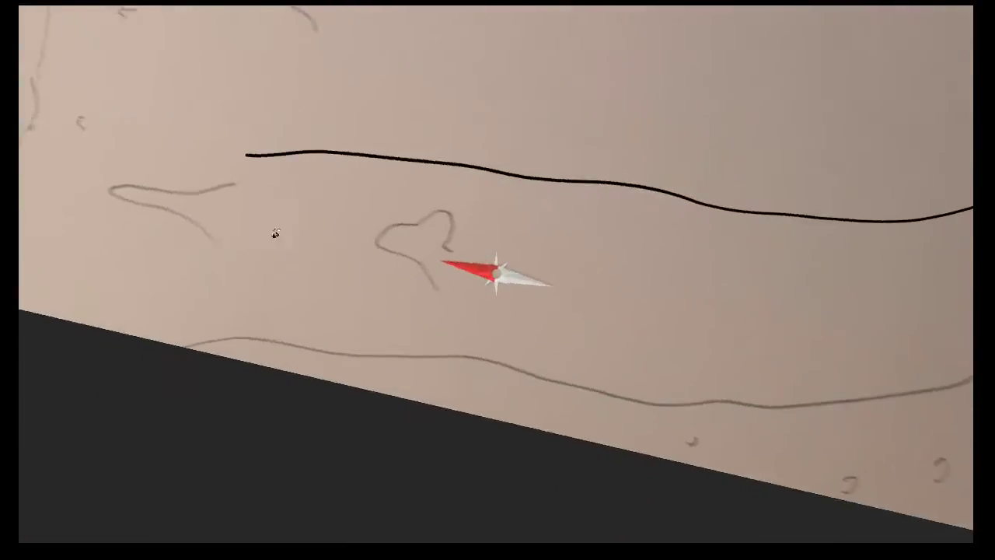
{"action": "scroll", "coordinate": [275, 275], "scroll_direction": "up", "scroll_amount": 2}
{"action": "scroll", "coordinate": [238, 324], "scroll_direction": "right", "scroll_amount": 2}
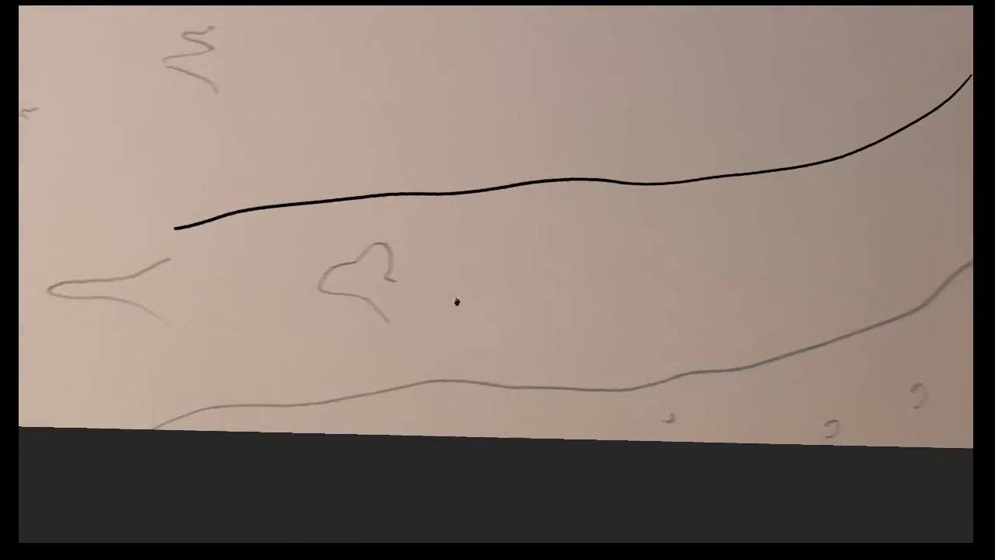
{"action": "scroll", "coordinate": [456, 302], "scroll_direction": "down", "scroll_amount": 1}
{"action": "scroll", "coordinate": [456, 302], "scroll_direction": "left", "scroll_amount": 1}
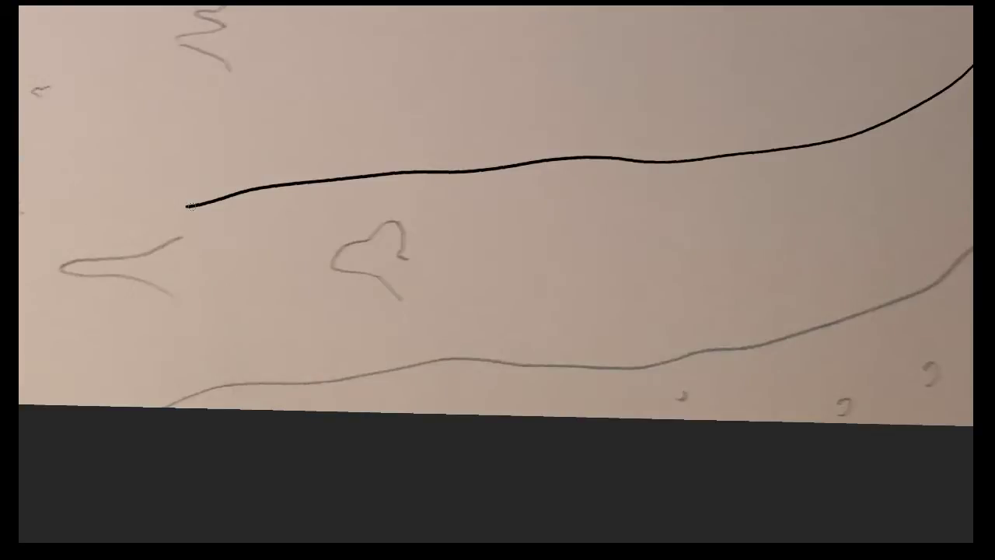
{"action": "mouse_move", "coordinate": [187, 206]}
{"action": "left_mouse_down"}
{"action": "mouse_move", "coordinate": [168, 229]}
{"action": "mouse_move", "coordinate": [173, 211]}
{"action": "mouse_move", "coordinate": [199, 253]}
{"action": "mouse_move", "coordinate": [312, 286]}
{"action": "mouse_move", "coordinate": [770, 315]}
{"action": "mouse_move", "coordinate": [947, 375]}
{"action": "left_mouse_up"}
{"action": "key", "text": "ctrl+z"}
{"action": "mouse_move", "coordinate": [748, 347]}
{"action": "left_mouse_down"}
{"action": "mouse_move", "coordinate": [381, 324]}
{"action": "mouse_move", "coordinate": [505, 511]}
{"action": "mouse_move", "coordinate": [666, 466]}
{"action": "mouse_move", "coordinate": [603, 333]}
{"action": "left_mouse_up"}
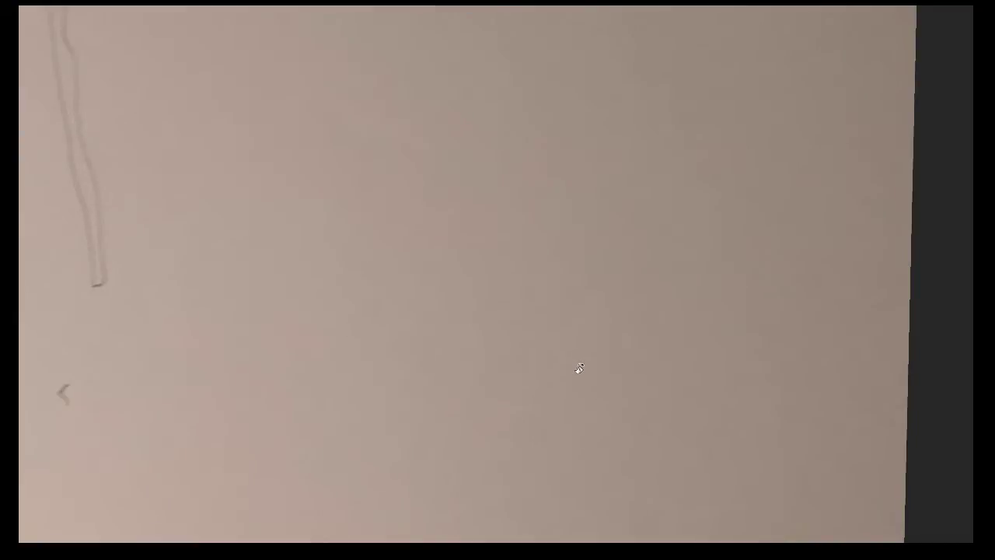
{"action": "key", "text": "Tab"}
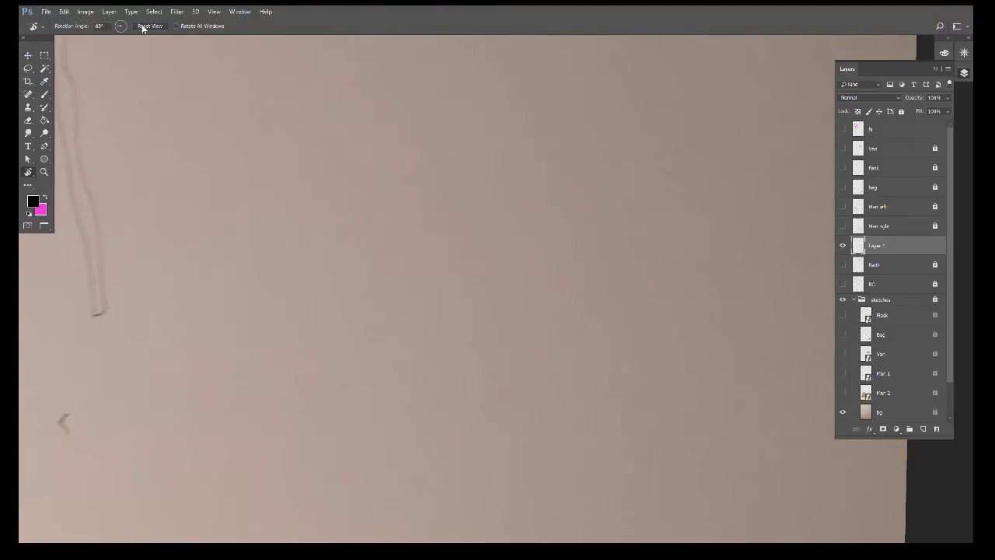
Step: Reset the view rotation and show the whole drawing upright on screen
{"action": "left_click", "coordinate": [148, 25]}
{"action": "key", "text": "ctrl+0"}
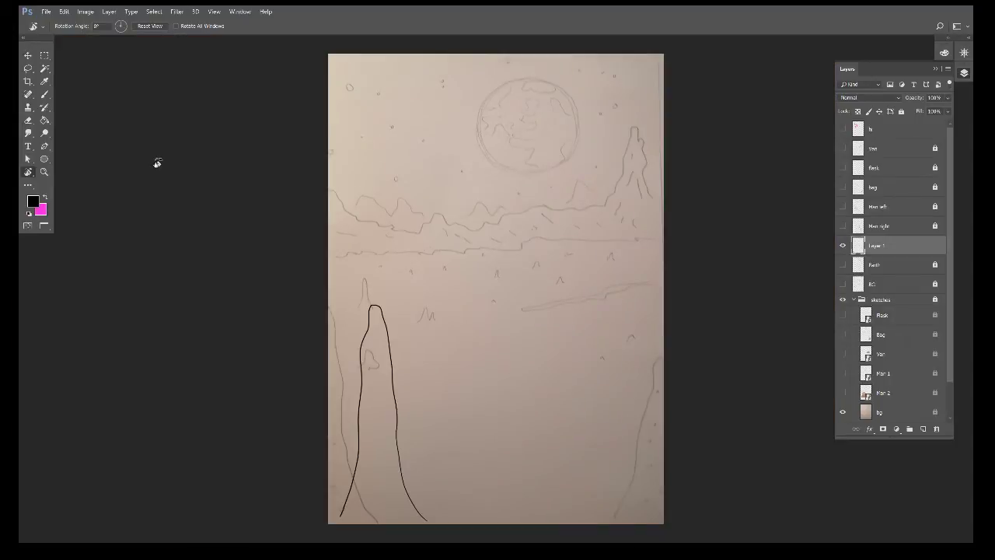
{"action": "key", "text": "ctrl+plus"}
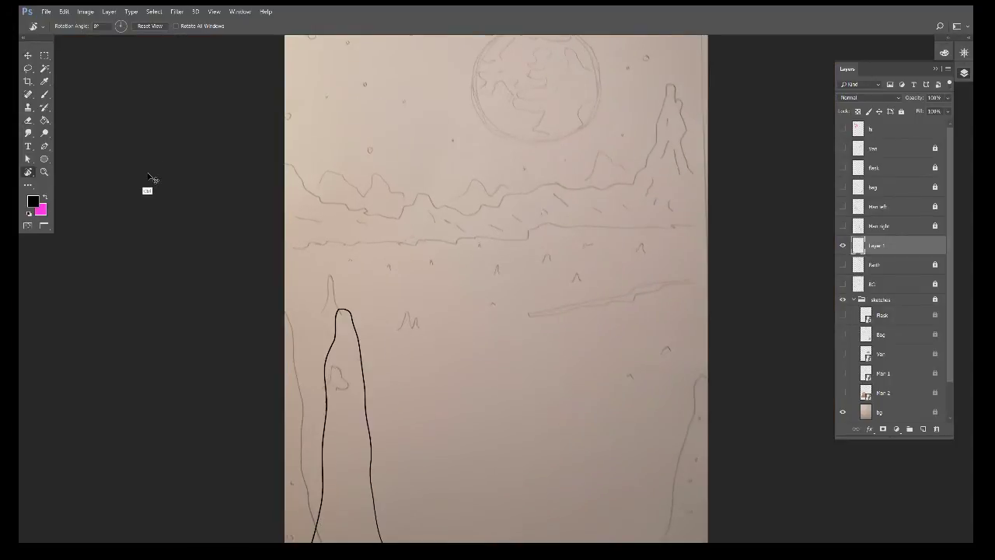
{"action": "key", "text": "ctrl+plus"}
{"action": "key", "text": "ctrl+plus"}
{"action": "key", "text": "ctrl+plus"}
{"action": "key", "text": "ctrl+minus"}
{"action": "key", "text": "ctrl+minus"}
{"action": "key", "text": "ctrl+minus"}
{"action": "key", "text": "ctrl+minus"}
Step: Rename Layer 1 to 'Left stalagmite'
{"action": "double_click", "coordinate": [877, 245]}
{"action": "type", "text": "L"}
{"action": "type", "text": "ite"}
{"action": "key", "text": "Return"}
{"action": "mouse_move", "coordinate": [455, 456]}
{"action": "left_mouse_down"}
{"action": "mouse_move", "coordinate": [178, 225]}
{"action": "mouse_move", "coordinate": [481, 422]}
{"action": "left_mouse_up"}
{"action": "key", "text": "b"}
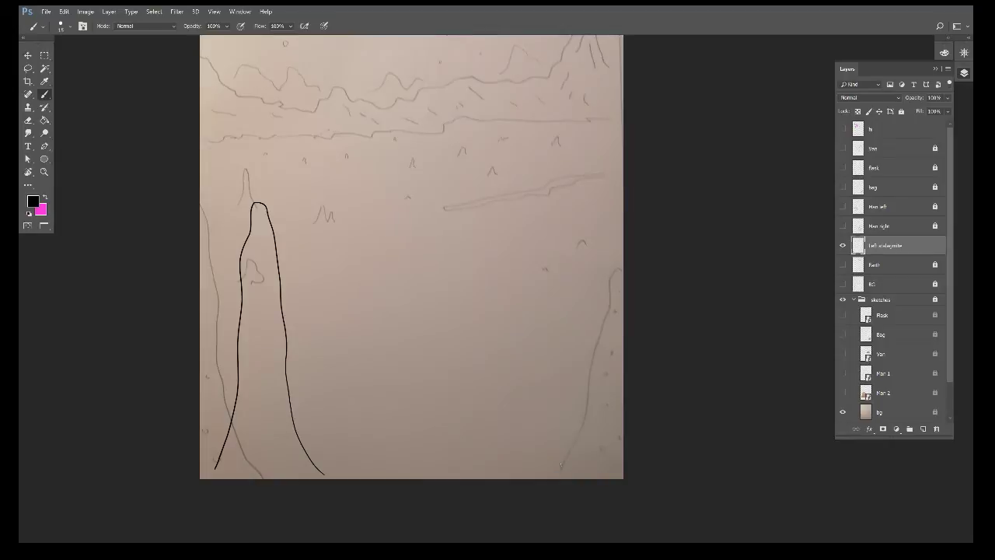
Step: On a new layer, ink both sides of the right stalagmite, redrawing after undos
{"action": "left_click", "coordinate": [923, 429]}
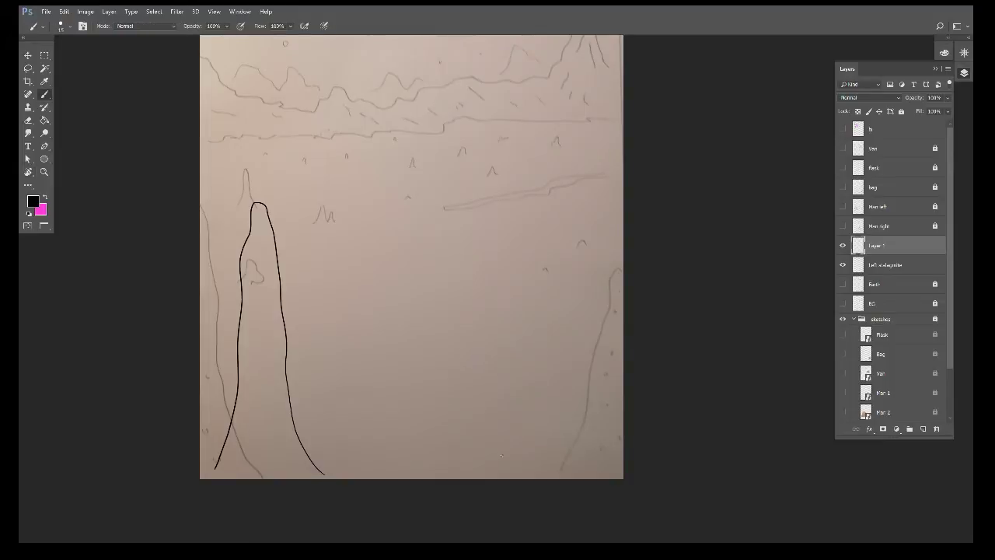
{"action": "mouse_move", "coordinate": [508, 458]}
{"action": "left_mouse_down"}
{"action": "mouse_move", "coordinate": [541, 291]}
{"action": "mouse_move", "coordinate": [604, 431]}
{"action": "left_mouse_up"}
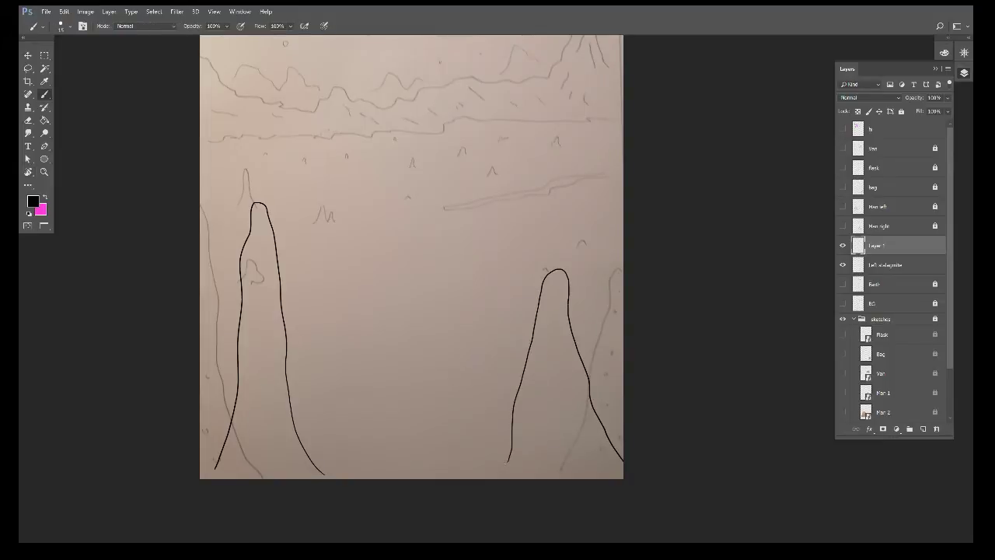
{"action": "key", "text": "ctrl+z"}
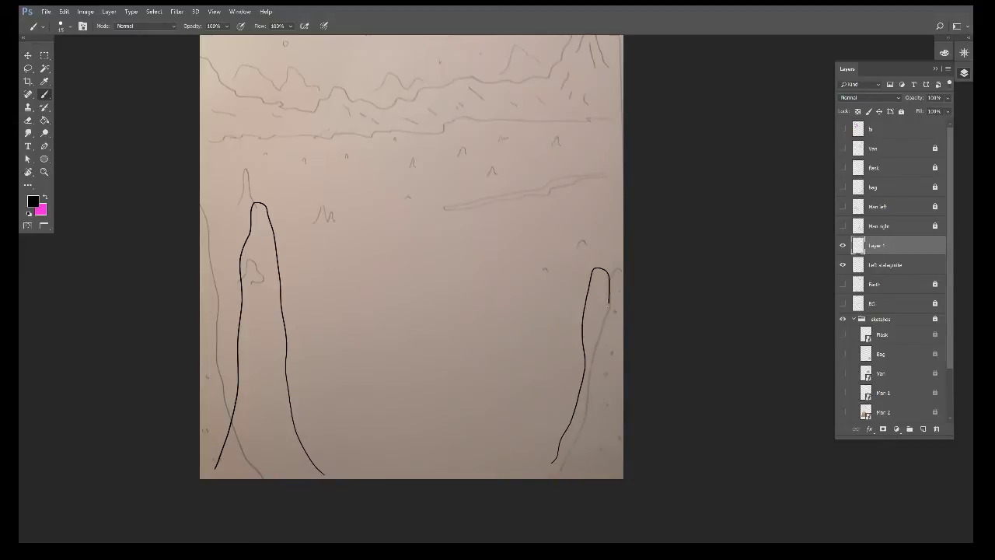
{"action": "left_click_drag", "start_coordinate": [609, 303], "coordinate": [609, 390]}
{"action": "key", "text": "ctrl+z"}
{"action": "left_click_drag", "start_coordinate": [478, 413], "coordinate": [502, 332]}
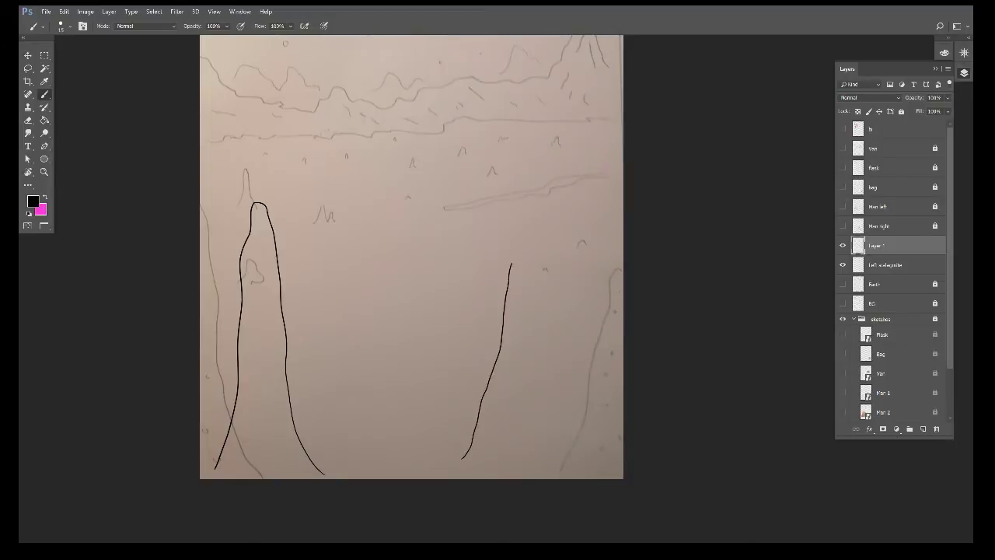
{"action": "left_click_drag", "start_coordinate": [530, 293], "coordinate": [539, 365]}
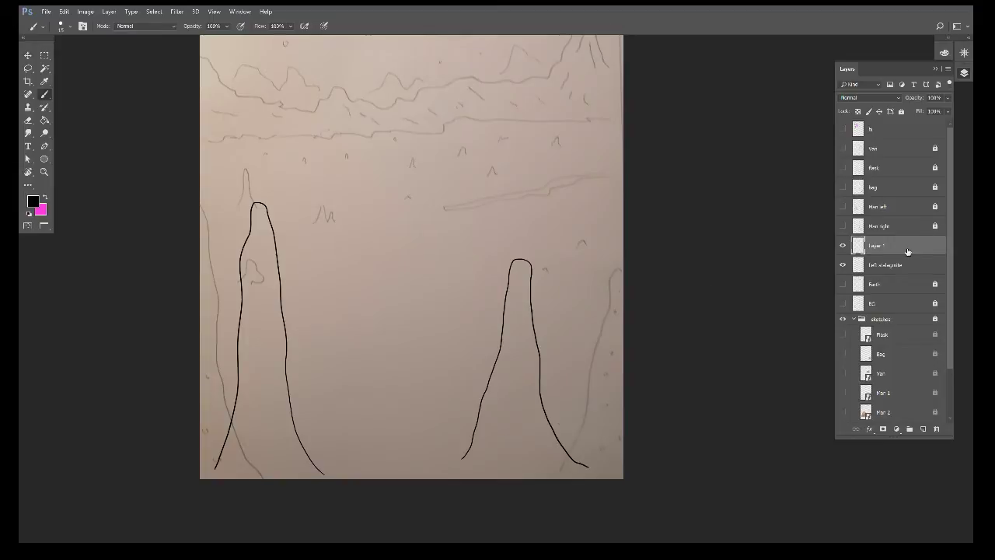
Step: Name the new layer 'Right stalagmite'
{"action": "double_click", "coordinate": [878, 247]}
{"action": "type", "text": "Right stalagm"}
{"action": "type", "text": "ite"}
{"action": "key", "text": "Return"}
{"action": "double_click", "coordinate": [890, 245]}
{"action": "key", "text": "Return"}
Step: Move the right stalagmite outward to the page's right edge
{"action": "key", "text": "v"}
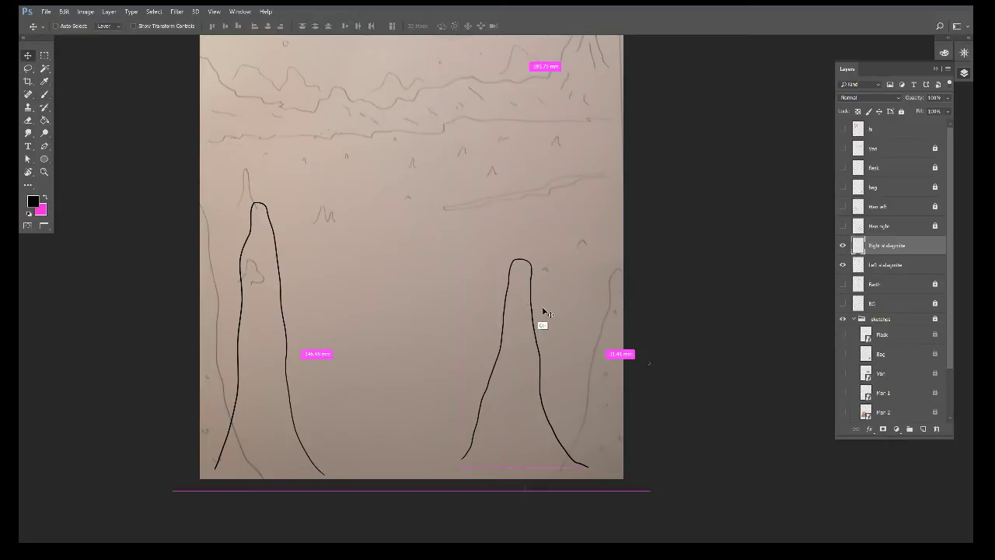
{"action": "key", "text": "ctrl+t"}
{"action": "left_click_drag", "start_coordinate": [541, 322], "coordinate": [583, 319]}
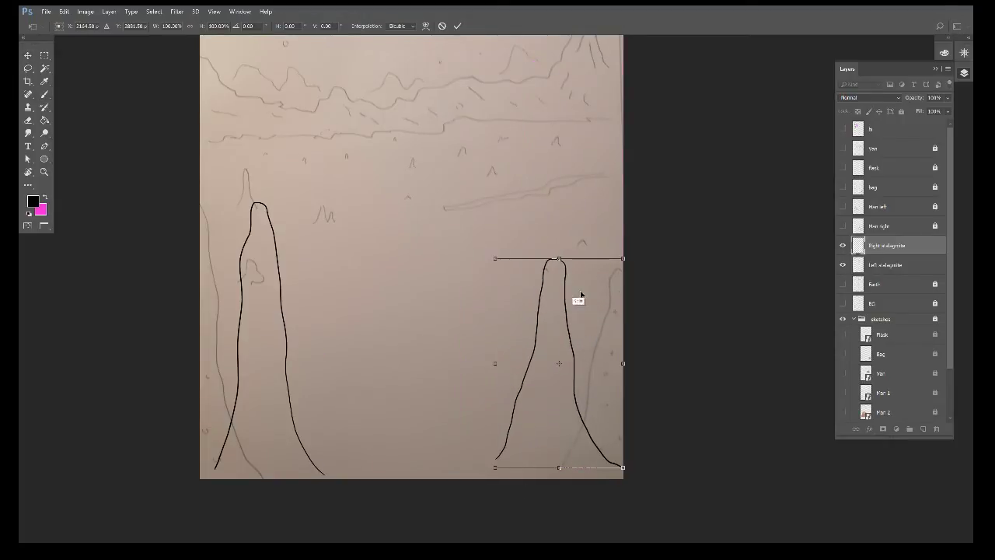
{"action": "left_click_drag", "start_coordinate": [622, 258], "coordinate": [618, 265]}
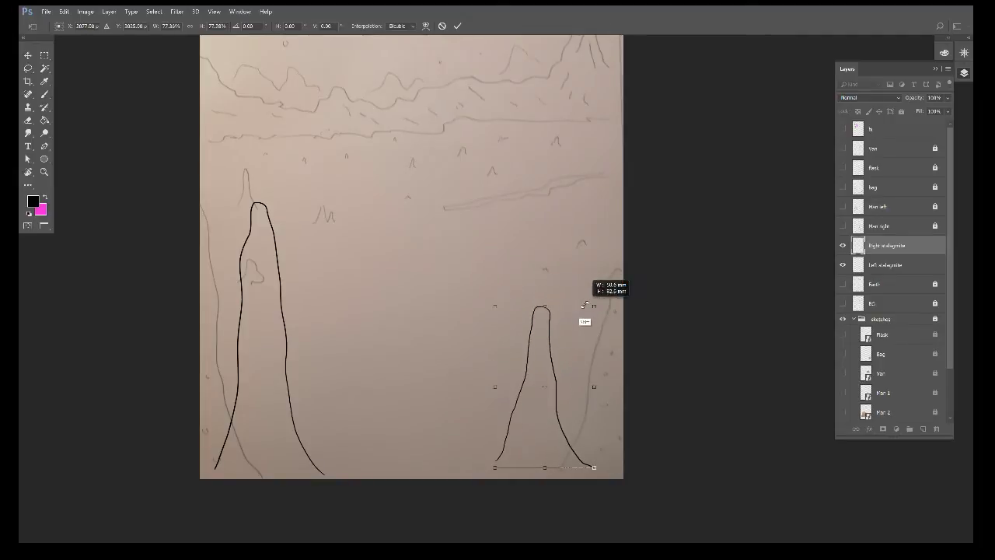
{"action": "key", "text": "Escape"}
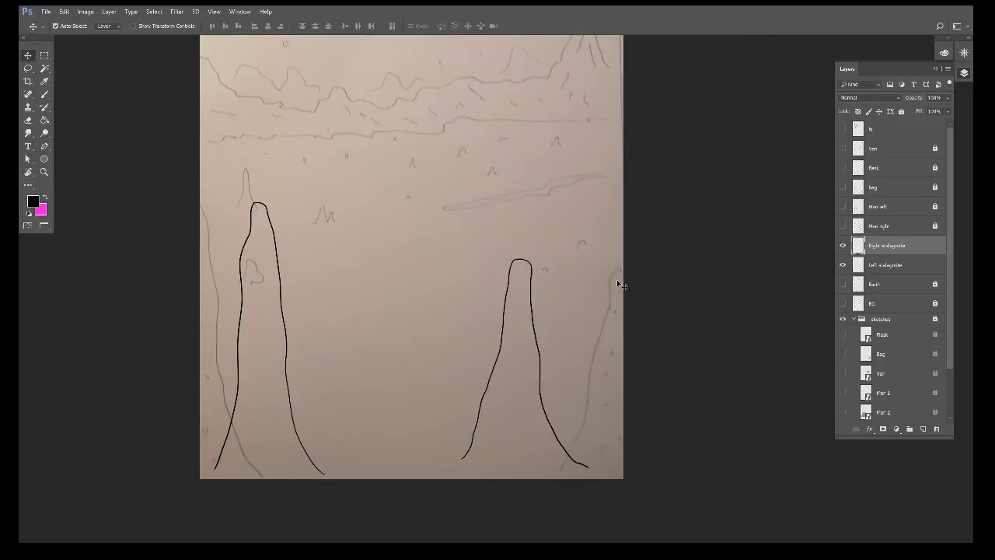
{"action": "key", "text": "ctrl+t"}
{"action": "left_click_drag", "start_coordinate": [533, 345], "coordinate": [559, 346]}
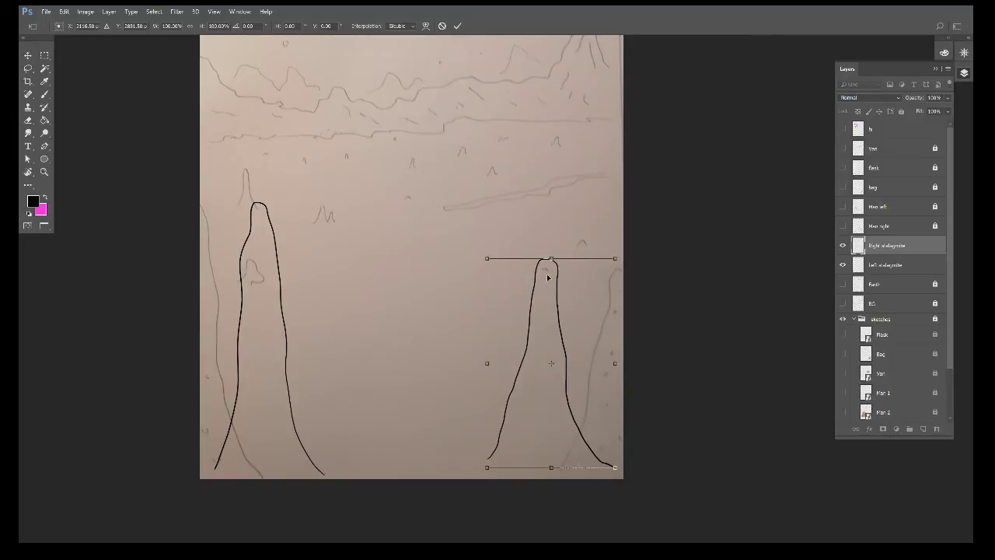
{"action": "key", "text": "shift+Right"}
{"action": "key", "text": "shift+Right"}
{"action": "key", "text": "shift+Right"}
{"action": "key", "text": "shift+Right"}
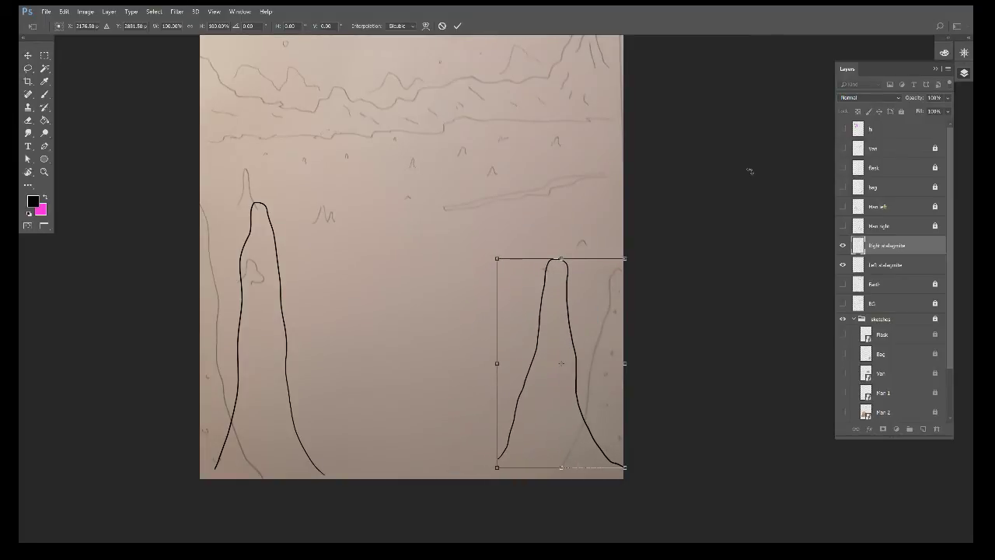
{"action": "mouse_move", "coordinate": [600, 308]}
{"action": "left_mouse_down"}
{"action": "mouse_move", "coordinate": [611, 290]}
{"action": "mouse_move", "coordinate": [624, 323]}
{"action": "mouse_move", "coordinate": [633, 311]}
{"action": "left_mouse_up"}
{"action": "key", "text": "Return"}
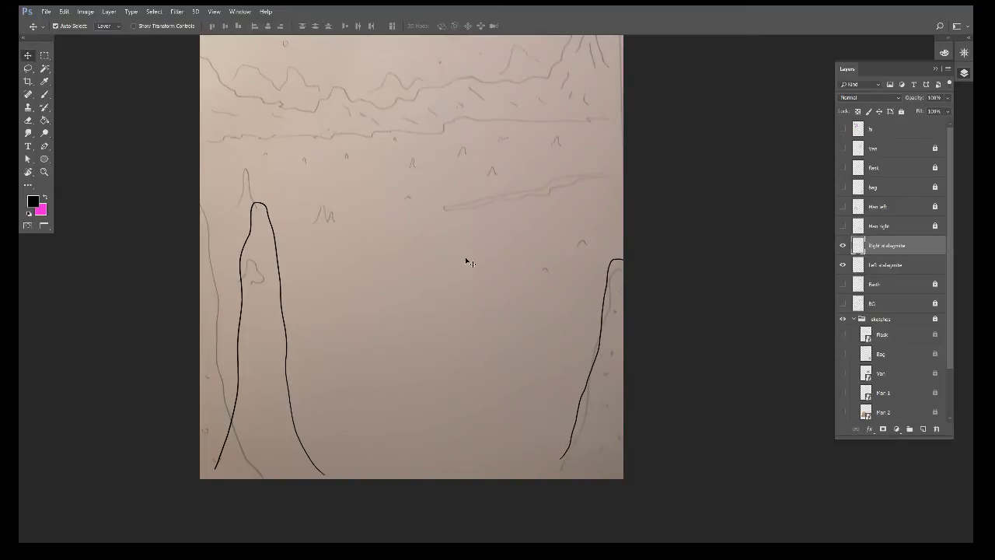
Step: Shift the left stalagmite toward the left edge and show the inked BG layer
{"action": "left_click", "coordinate": [890, 266]}
{"action": "key", "text": "ctrl+t"}
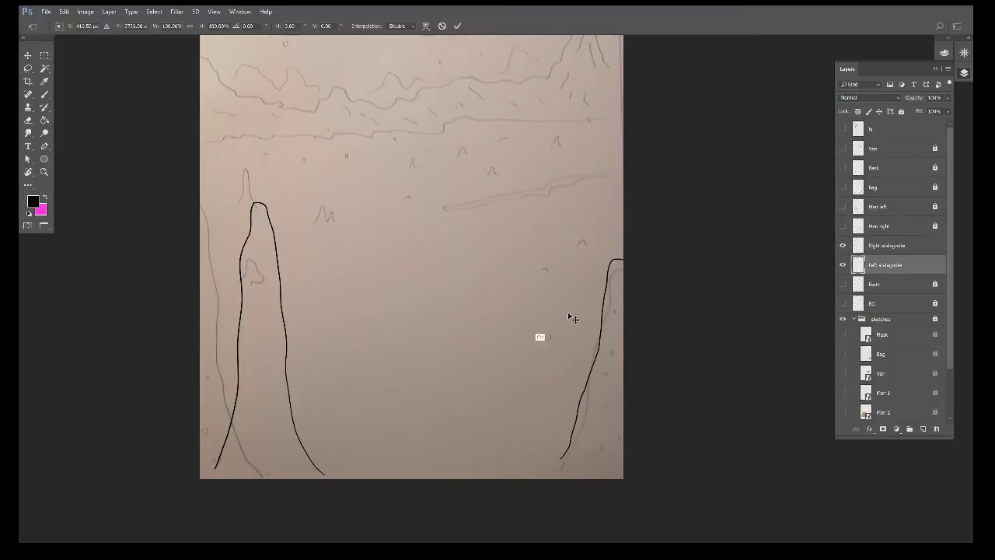
{"action": "left_click_drag", "start_coordinate": [289, 336], "coordinate": [247, 336]}
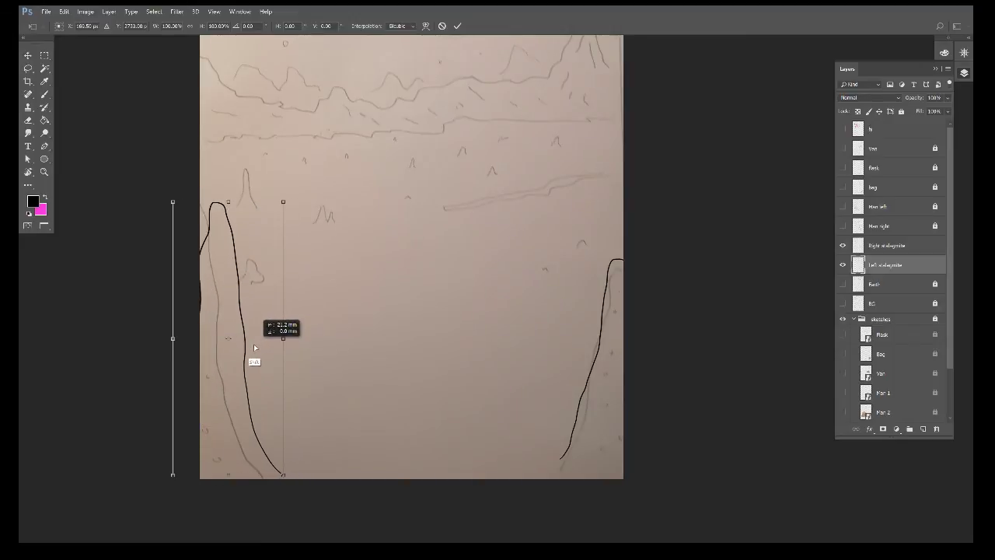
{"action": "key", "text": "Return"}
{"action": "left_click", "coordinate": [843, 303]}
Step: Show the Man right, Man left, Bag, Flask and Van ink layers and hide the sketches group
{"action": "left_click", "coordinate": [843, 226]}
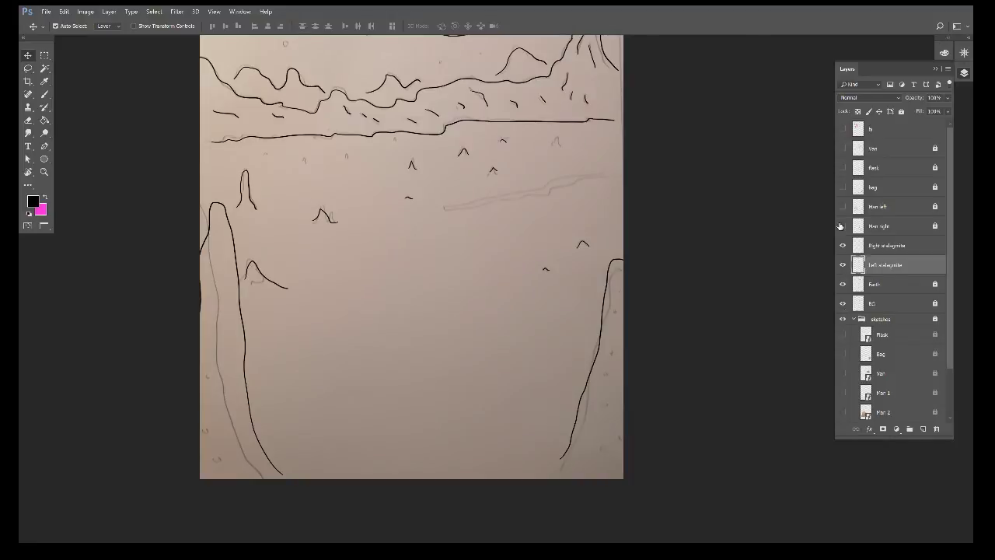
{"action": "left_click", "coordinate": [843, 206]}
{"action": "left_click", "coordinate": [842, 187]}
{"action": "left_click", "coordinate": [843, 167]}
{"action": "left_click", "coordinate": [843, 147]}
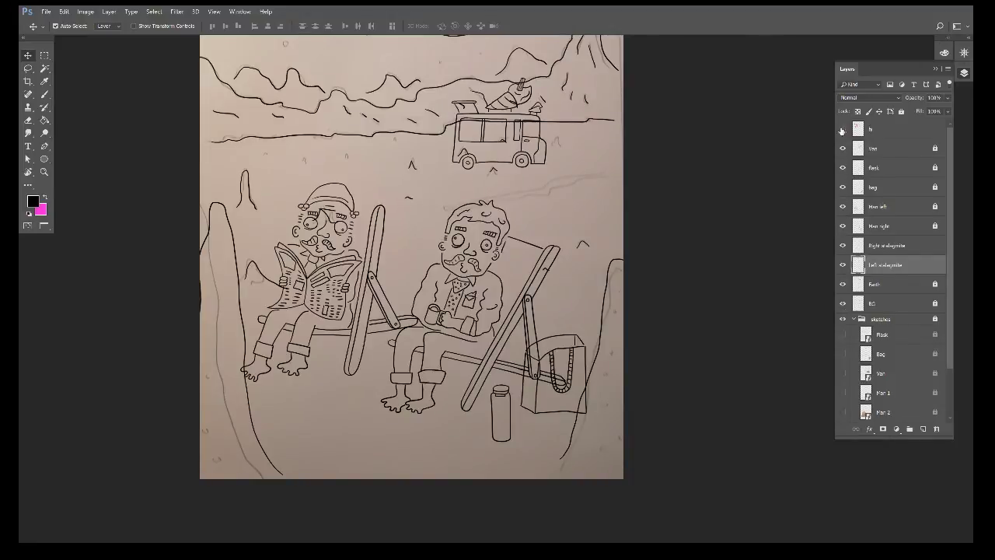
{"action": "left_click", "coordinate": [843, 318]}
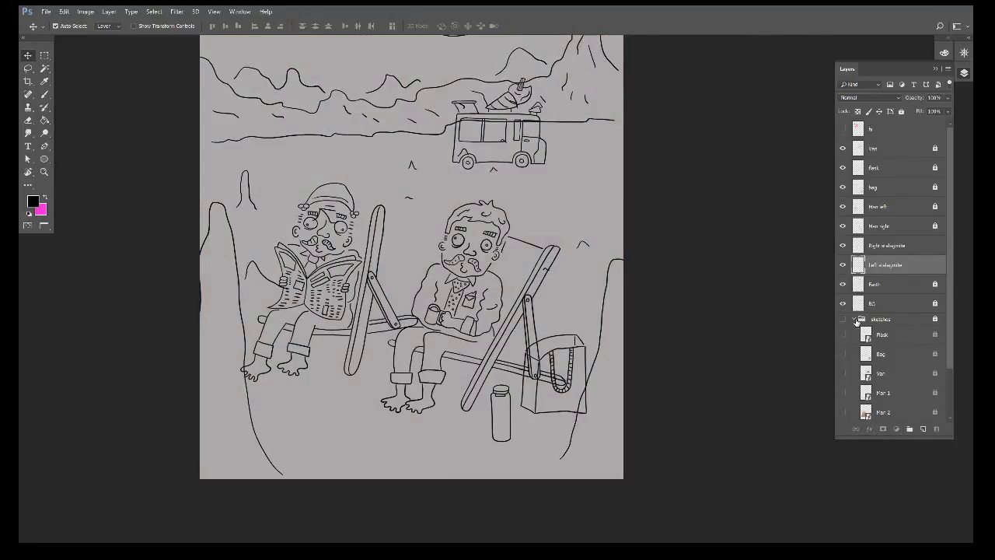
{"action": "left_click", "coordinate": [854, 319]}
Step: Move the Earth planet about 115 px left, then zoom out to see the page
{"action": "left_click_drag", "start_coordinate": [435, 274], "coordinate": [533, 430]}
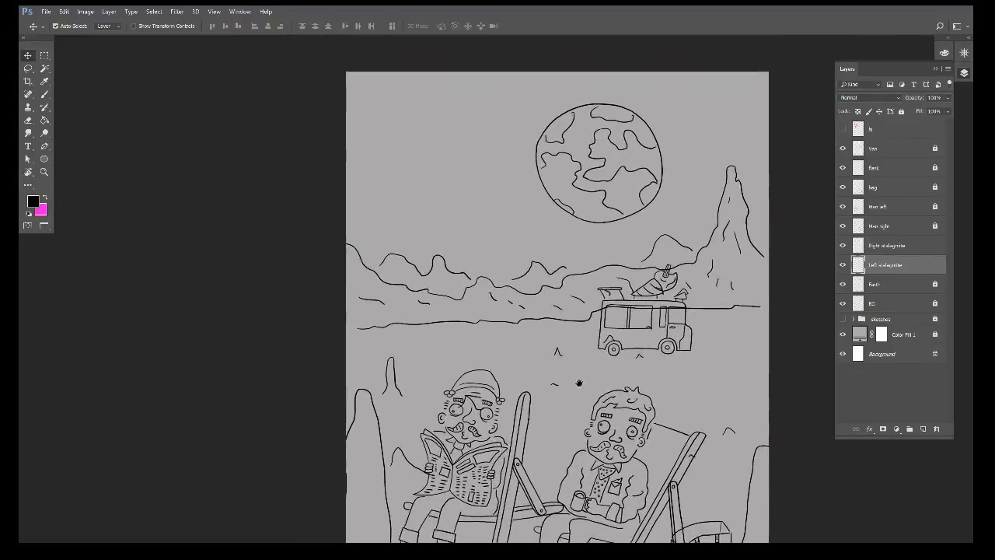
{"action": "left_click", "coordinate": [882, 288]}
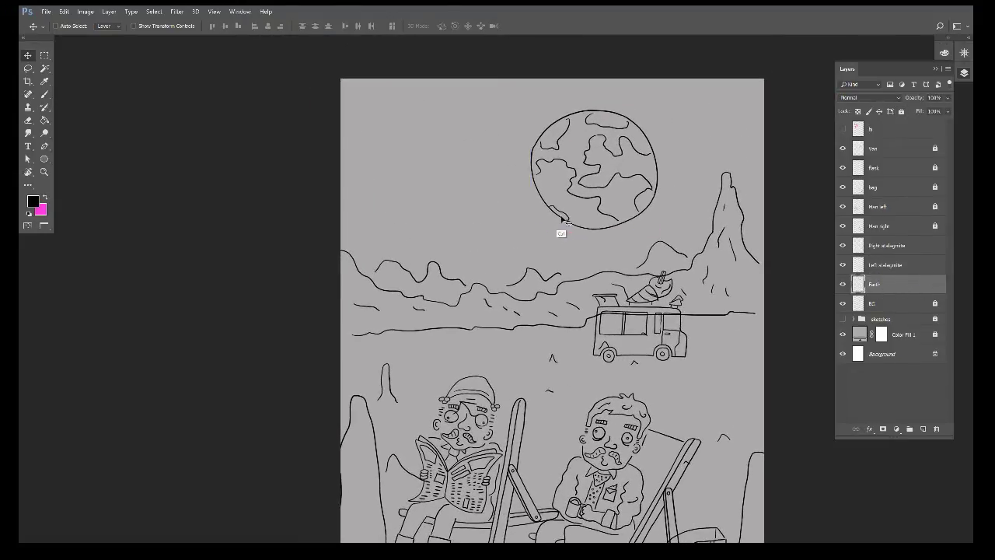
{"action": "key", "text": "ctrl+t"}
{"action": "mouse_move", "coordinate": [581, 211]}
{"action": "left_mouse_down"}
{"action": "mouse_move", "coordinate": [491, 212]}
{"action": "mouse_move", "coordinate": [485, 203]}
{"action": "left_mouse_up"}
{"action": "key", "text": "Return"}
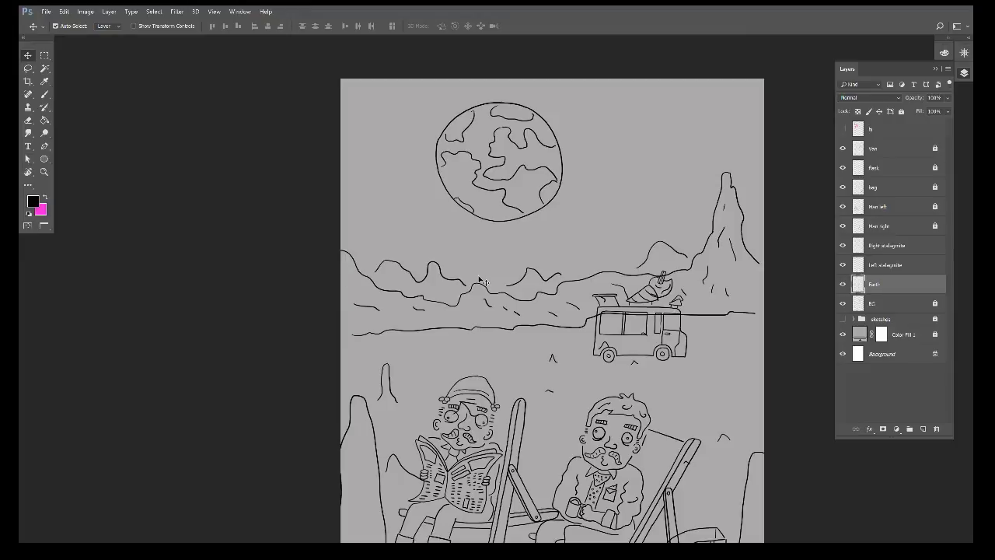
{"action": "key", "text": "ctrl+minus"}
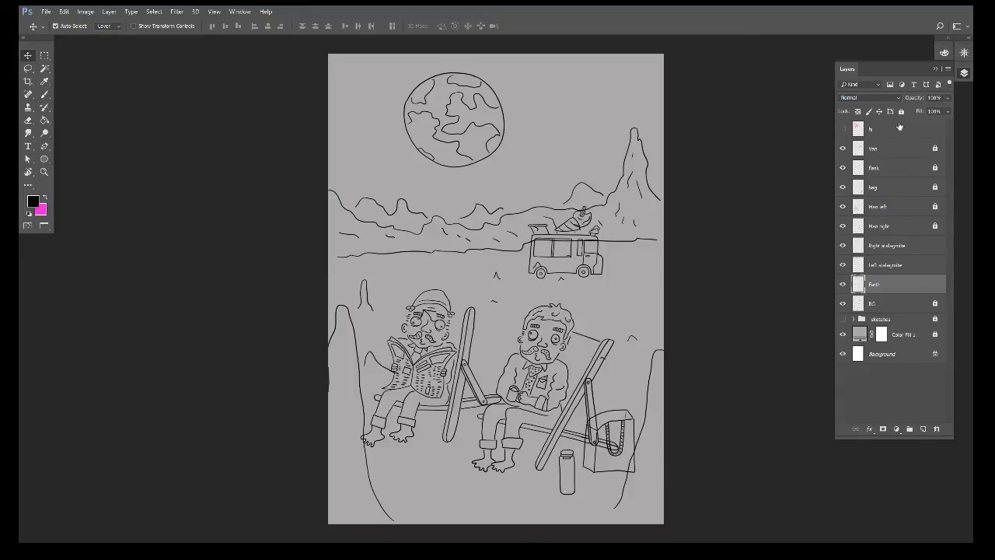
Step: Add an empty Layer 1 on top and make magenta the painting colour
{"action": "left_click", "coordinate": [898, 129]}
{"action": "left_click", "coordinate": [924, 428]}
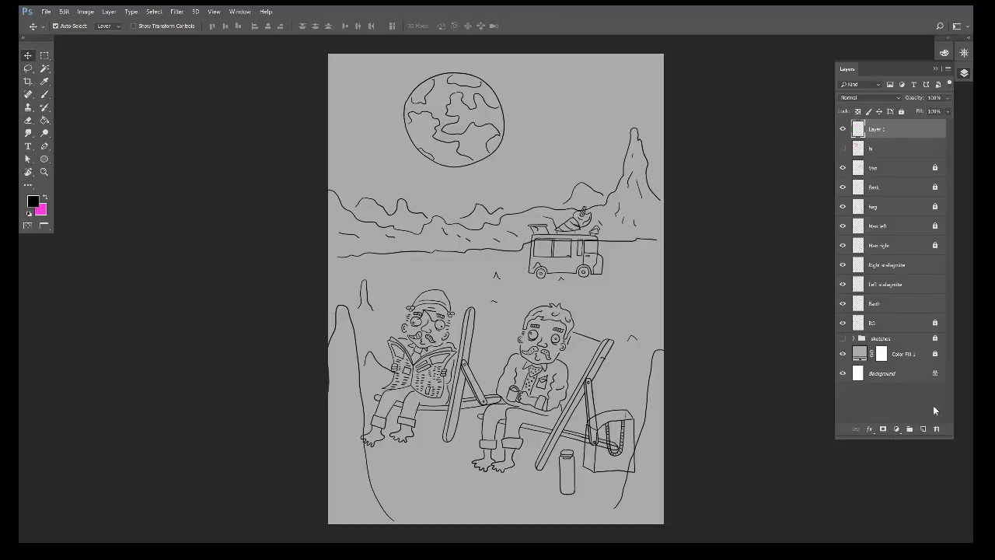
{"action": "left_click", "coordinate": [46, 195]}
Step: Group the Van through BG layers into Group 1 and hide it
{"action": "left_click", "coordinate": [878, 173]}
{"action": "left_click", "coordinate": [894, 321], "text": "shift"}
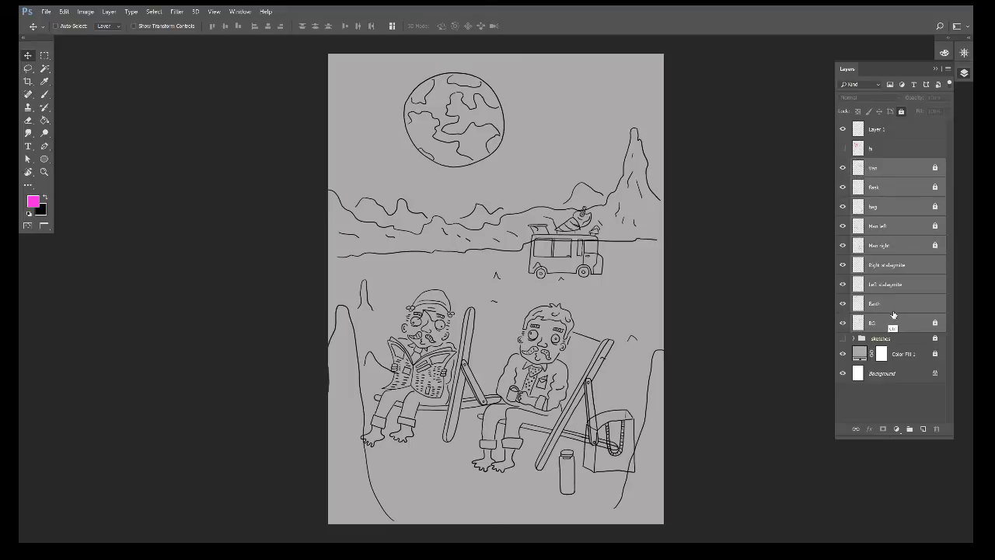
{"action": "key", "text": "ctrl+g"}
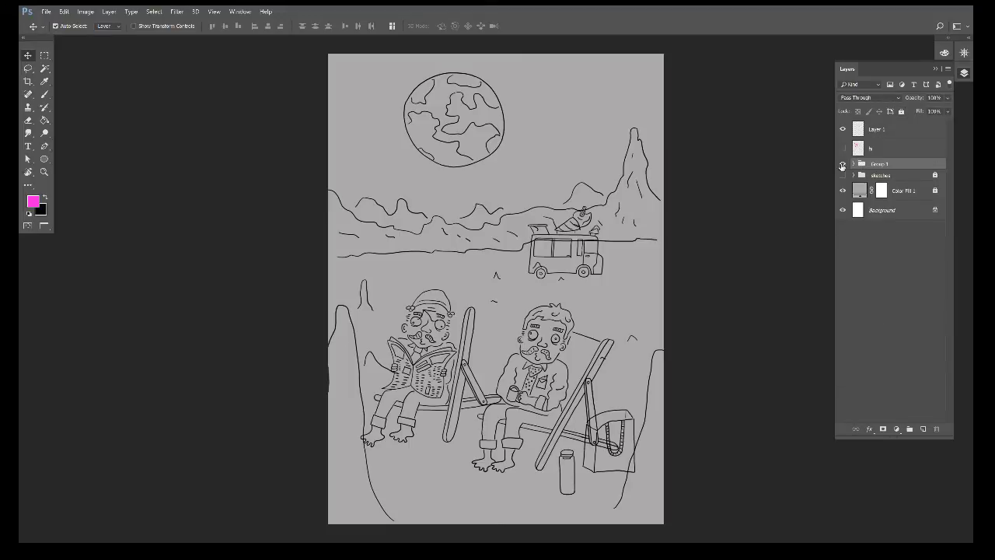
{"action": "left_click", "coordinate": [842, 164]}
Step: Brush 'Part 2 later in' in magenta on Layer 1
{"action": "left_click", "coordinate": [876, 129]}
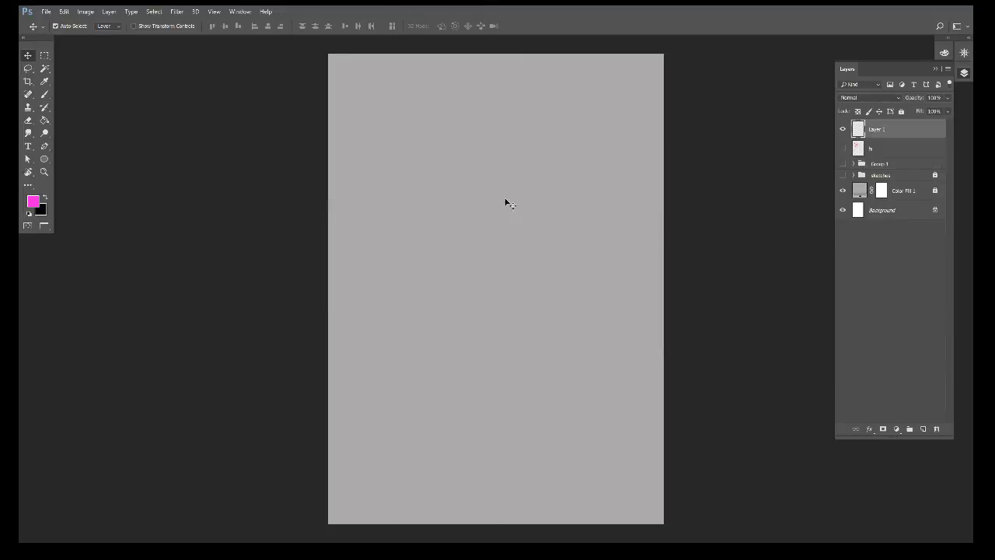
{"action": "key", "text": "b"}
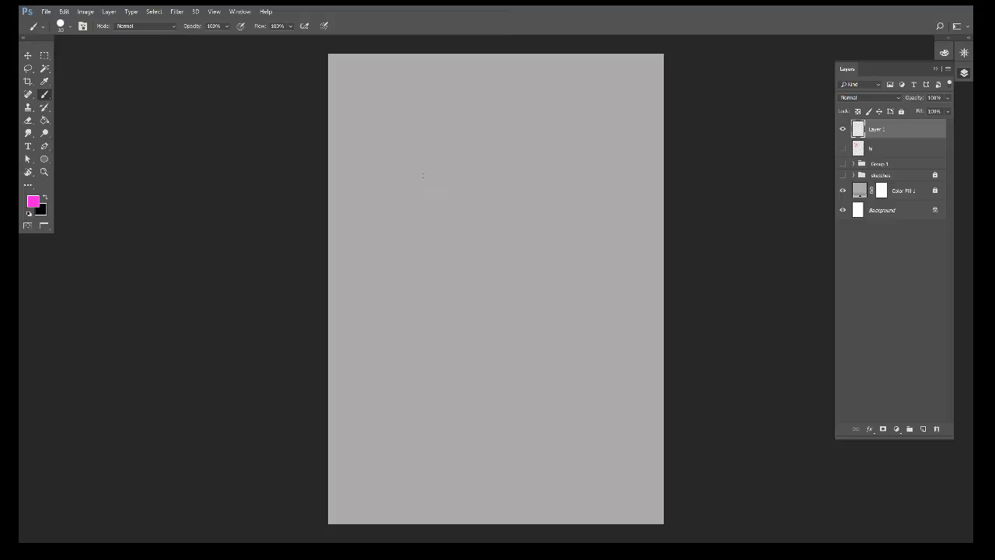
{"action": "mouse_move", "coordinate": [381, 151]}
{"action": "left_mouse_down"}
{"action": "mouse_move", "coordinate": [398, 202]}
{"action": "mouse_move", "coordinate": [395, 183]}
{"action": "mouse_move", "coordinate": [442, 185]}
{"action": "mouse_move", "coordinate": [481, 149]}
{"action": "mouse_move", "coordinate": [506, 164]}
{"action": "left_mouse_up"}
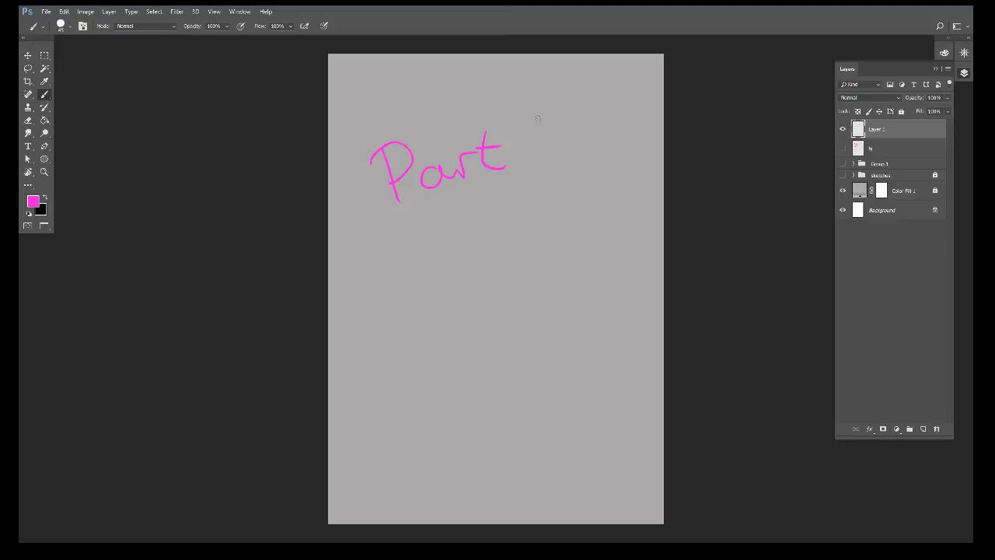
{"action": "left_click_drag", "start_coordinate": [537, 118], "coordinate": [607, 159]}
{"action": "left_click_drag", "start_coordinate": [371, 228], "coordinate": [392, 286]}
{"action": "mouse_move", "coordinate": [410, 265]}
{"action": "left_mouse_down"}
{"action": "mouse_move", "coordinate": [408, 278]}
{"action": "mouse_move", "coordinate": [438, 276]}
{"action": "mouse_move", "coordinate": [476, 264]}
{"action": "mouse_move", "coordinate": [486, 243]}
{"action": "left_mouse_up"}
{"action": "left_click_drag", "start_coordinate": [417, 249], "coordinate": [446, 245]}
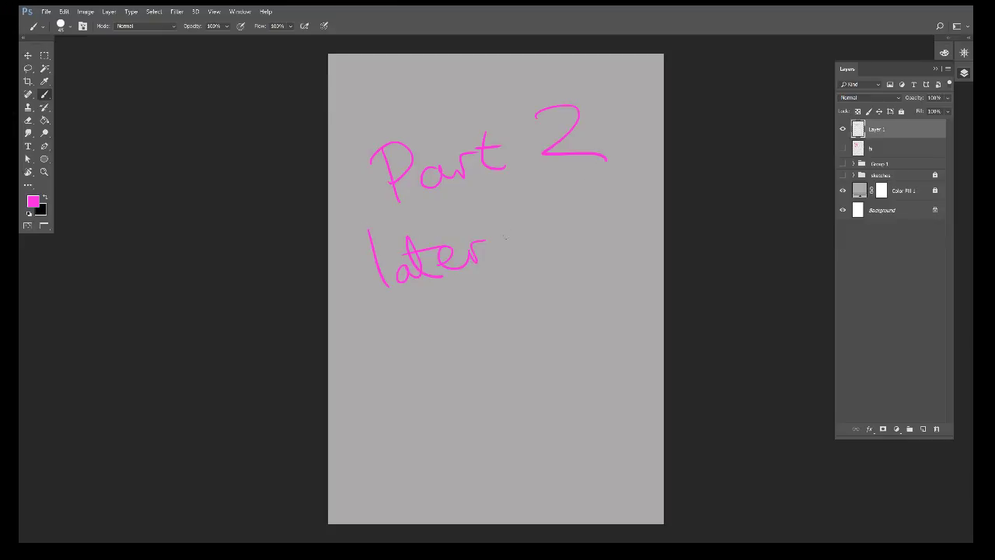
{"action": "left_click_drag", "start_coordinate": [535, 241], "coordinate": [560, 240]}
{"action": "left_click_drag", "start_coordinate": [513, 209], "coordinate": [507, 210]}
Step: Finish with 'the week' and 'Bye' plus a smiley face
{"action": "mouse_move", "coordinate": [369, 325]}
{"action": "left_mouse_down"}
{"action": "mouse_move", "coordinate": [373, 347]}
{"action": "mouse_move", "coordinate": [441, 345]}
{"action": "left_mouse_up"}
{"action": "mouse_move", "coordinate": [463, 317]}
{"action": "left_mouse_down"}
{"action": "mouse_move", "coordinate": [472, 328]}
{"action": "mouse_move", "coordinate": [573, 301]}
{"action": "left_mouse_up"}
{"action": "left_click_drag", "start_coordinate": [563, 255], "coordinate": [577, 303]}
{"action": "mouse_move", "coordinate": [576, 303]}
{"action": "left_mouse_down"}
{"action": "mouse_move", "coordinate": [600, 289]}
{"action": "mouse_move", "coordinate": [582, 289]}
{"action": "mouse_move", "coordinate": [625, 302]}
{"action": "left_mouse_up"}
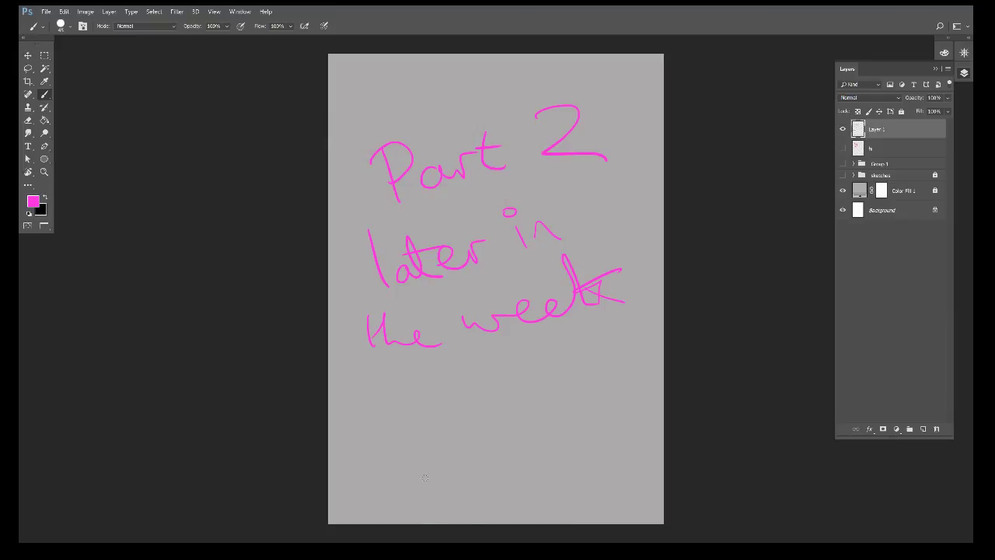
{"action": "mouse_move", "coordinate": [400, 397]}
{"action": "left_mouse_down"}
{"action": "mouse_move", "coordinate": [389, 443]}
{"action": "mouse_move", "coordinate": [372, 450]}
{"action": "left_mouse_up"}
{"action": "mouse_move", "coordinate": [445, 432]}
{"action": "left_mouse_down"}
{"action": "mouse_move", "coordinate": [454, 447]}
{"action": "mouse_move", "coordinate": [575, 435]}
{"action": "left_mouse_up"}
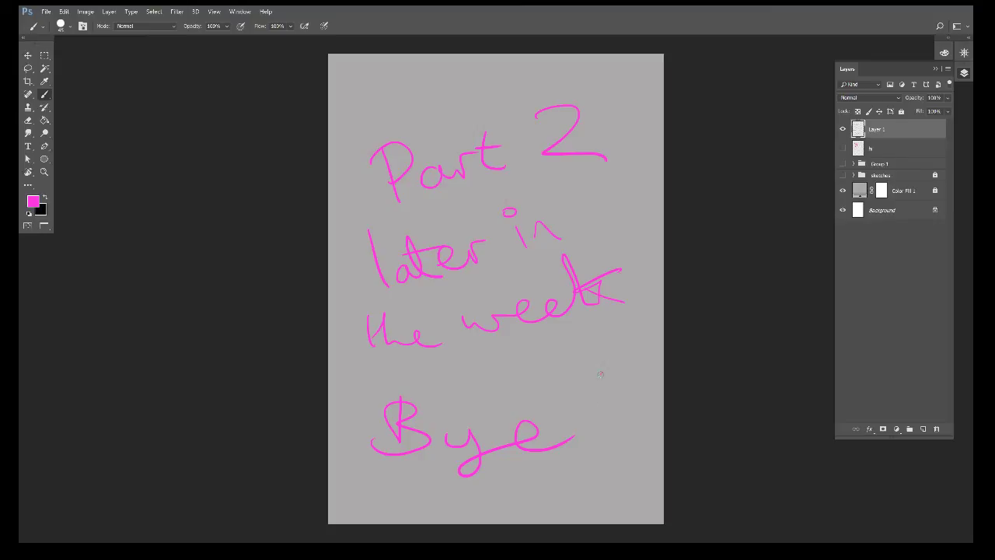
{"action": "mouse_move", "coordinate": [599, 374]}
{"action": "left_mouse_down"}
{"action": "mouse_move", "coordinate": [592, 371]}
{"action": "mouse_move", "coordinate": [593, 397]}
{"action": "left_mouse_up"}
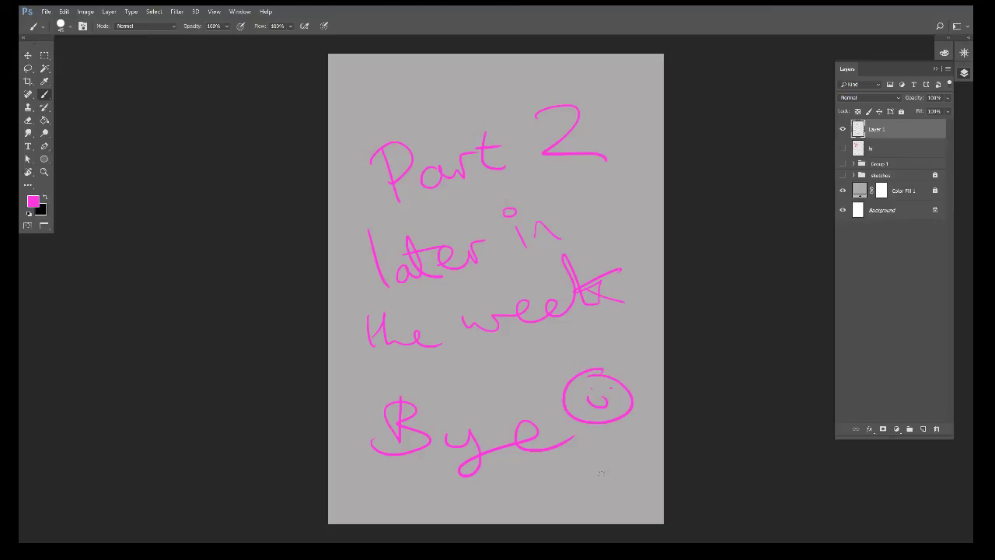